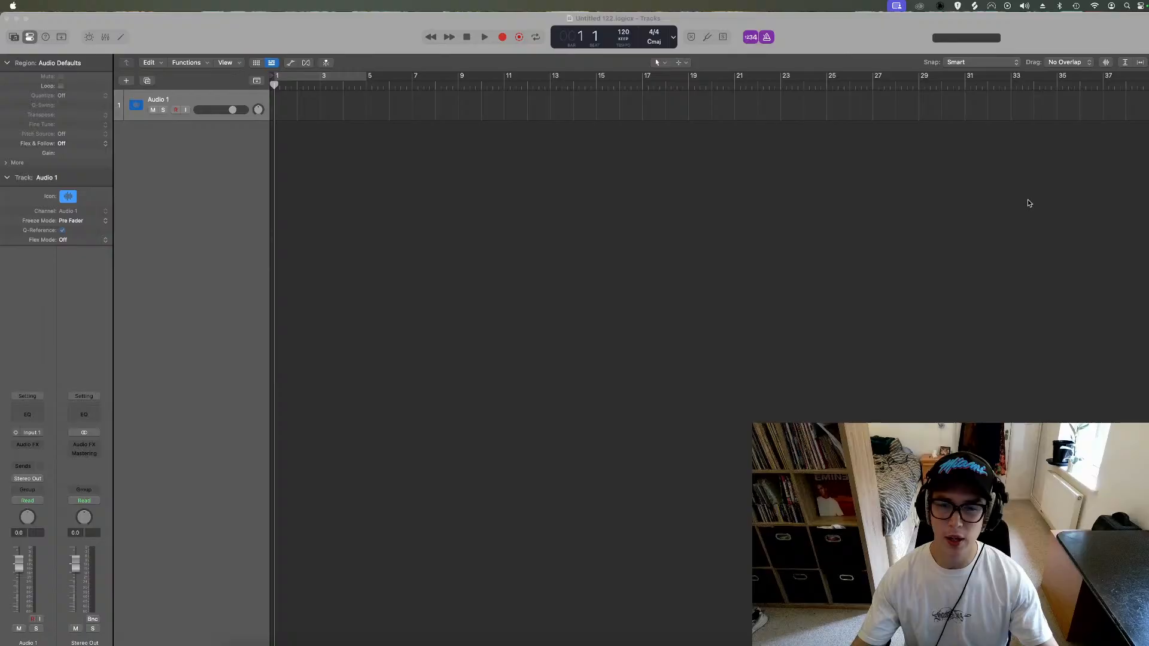
Step: Set the project tempo to 107 BPM and create one software instrument track using Quick Sampler (Single Sample)
left_click(649, 69)
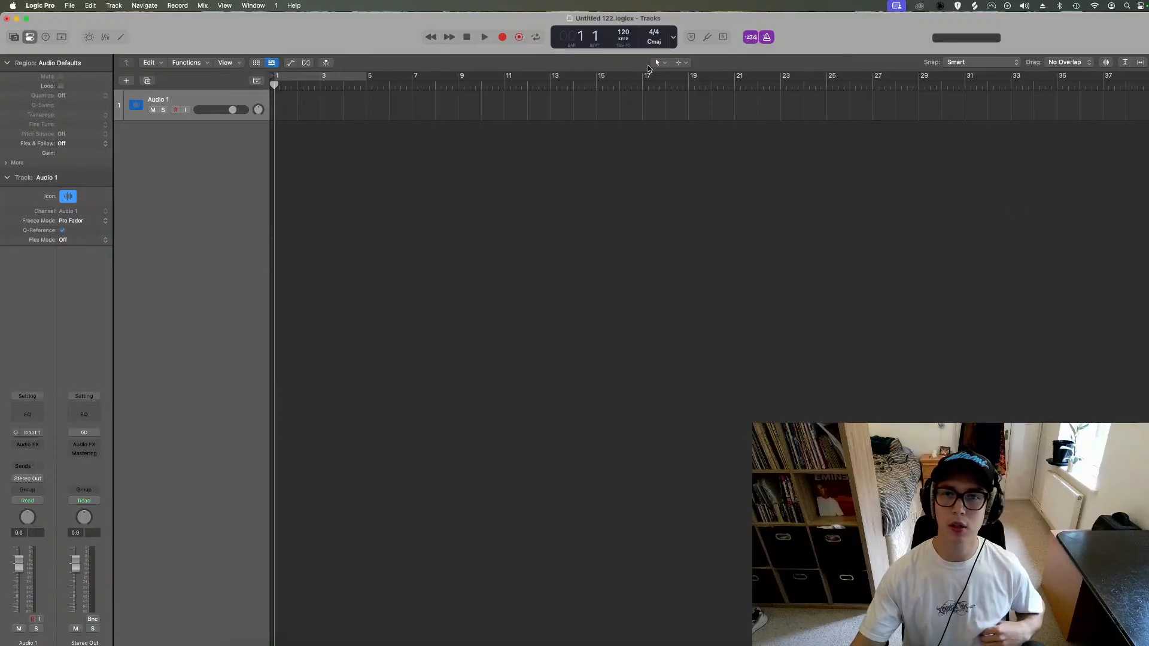
left_click_drag(624, 34, 623, 50)
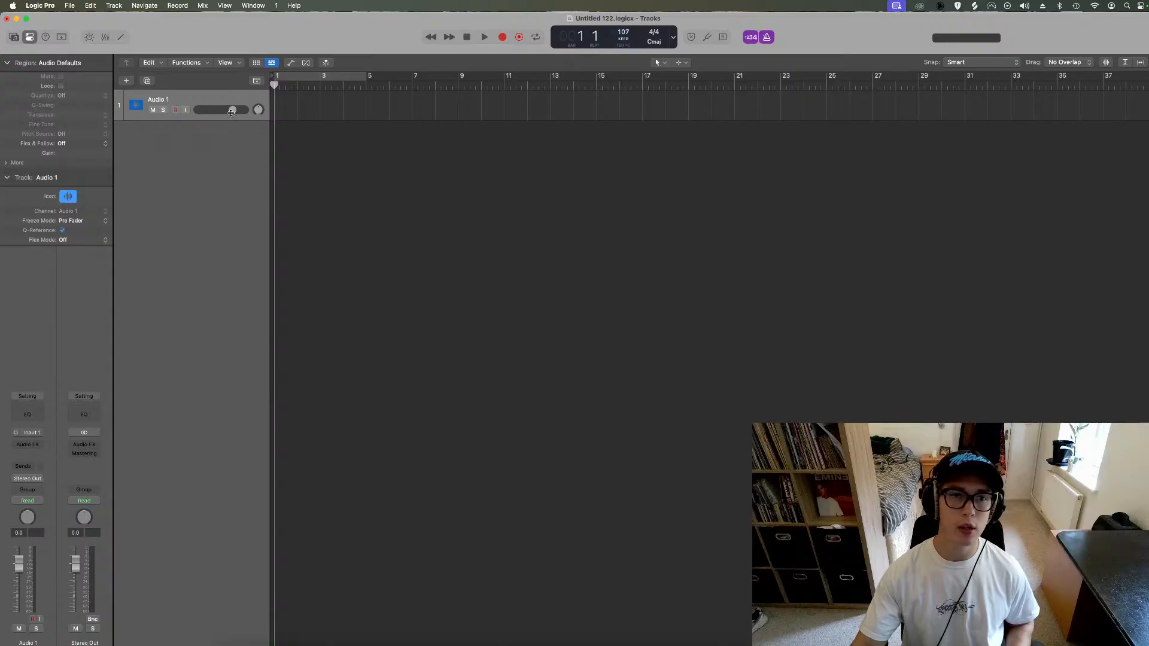
left_click(126, 80)
left_click(457, 263)
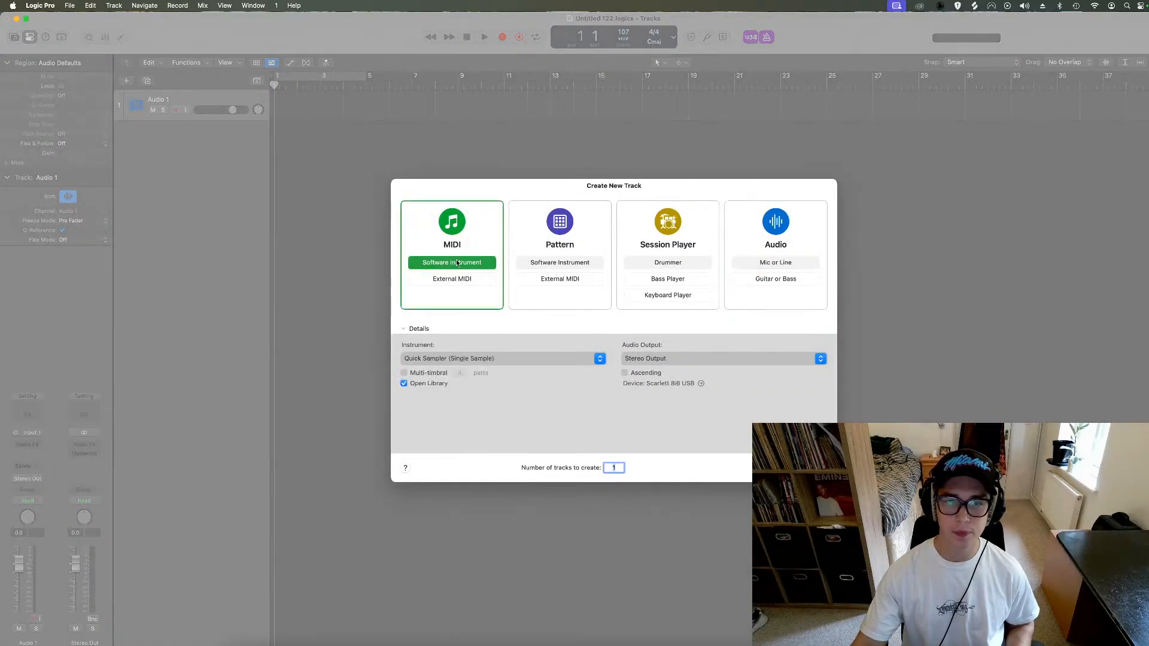
left_click(460, 357)
left_click(652, 443)
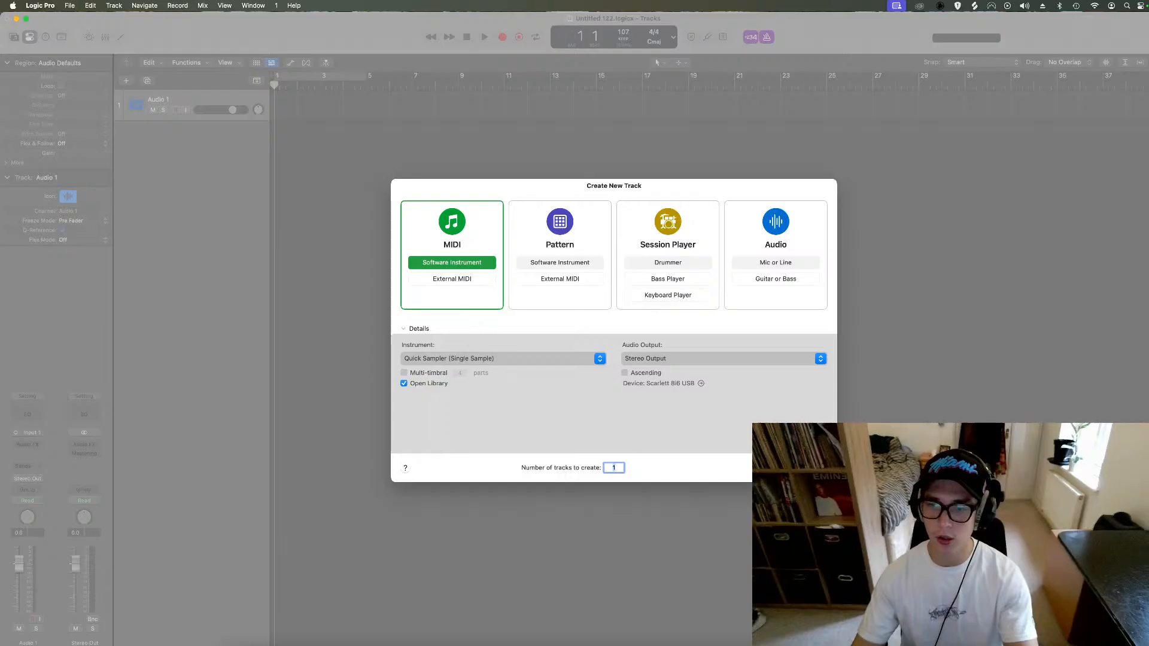
left_click(808, 468)
Step: Delete the Audio 1 track and hide the sound library
left_click(331, 102)
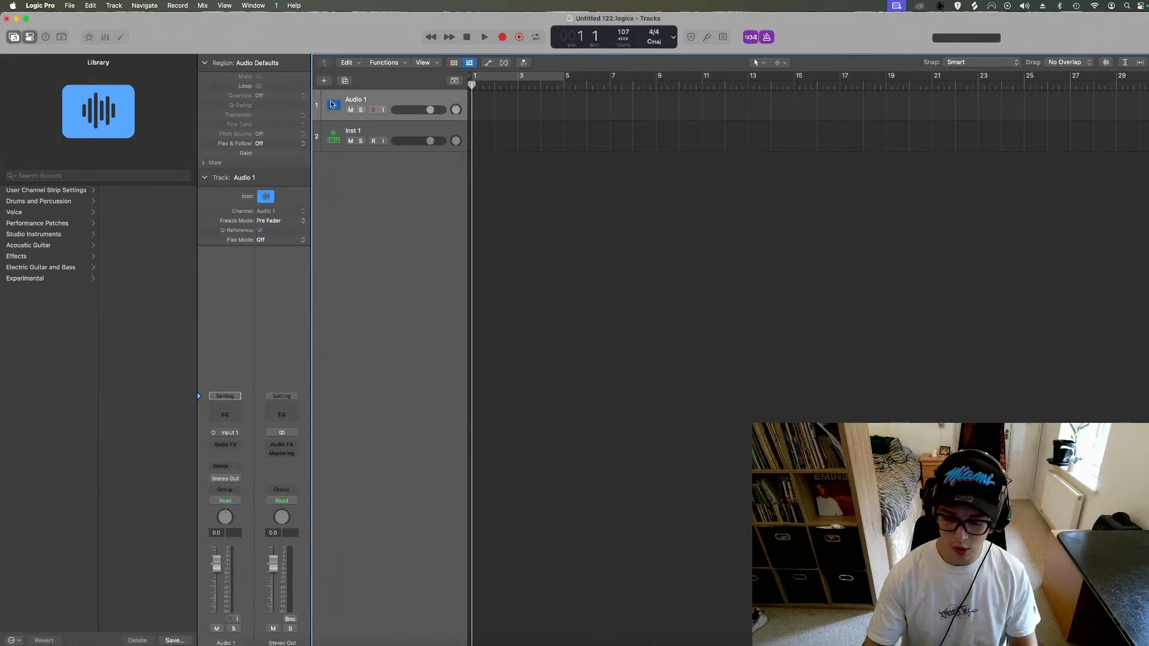
key("super+BackSpace")
left_click(13, 36)
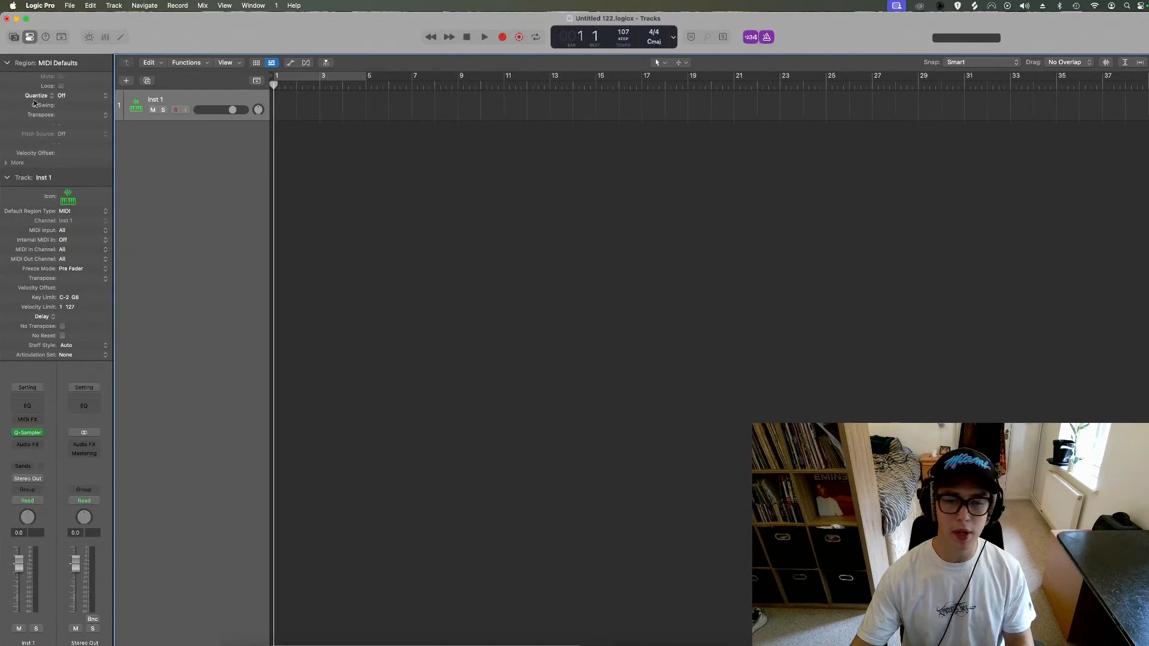
Step: Switch to Splice and search the samples for "choir"
left_click(501, 645)
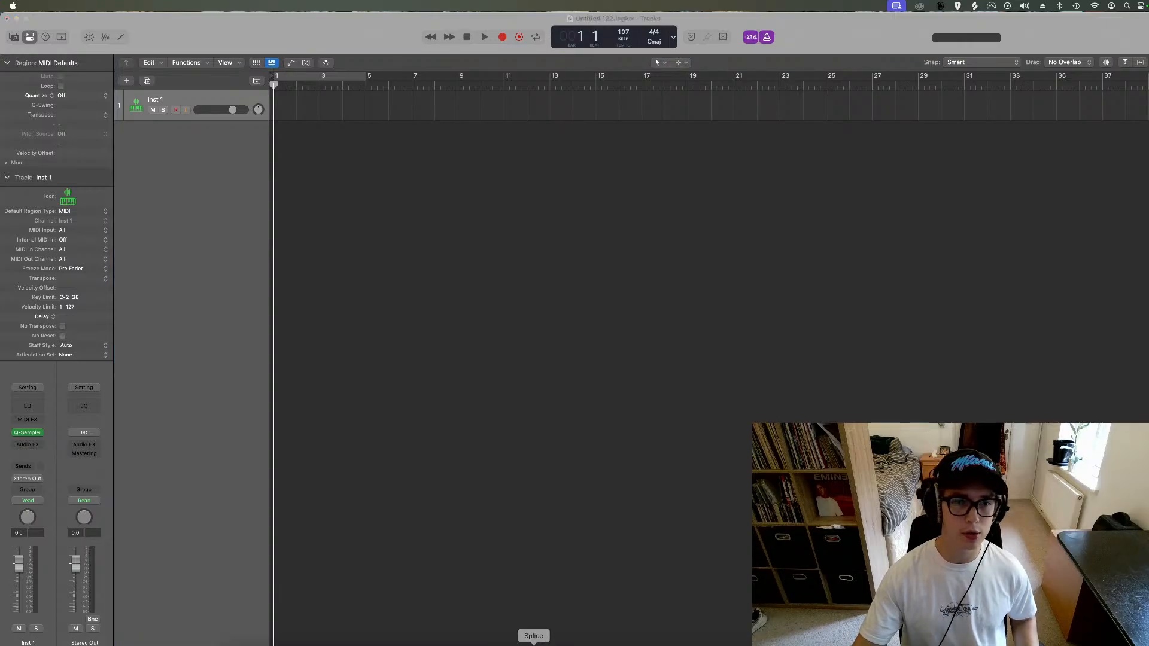
left_click(534, 644)
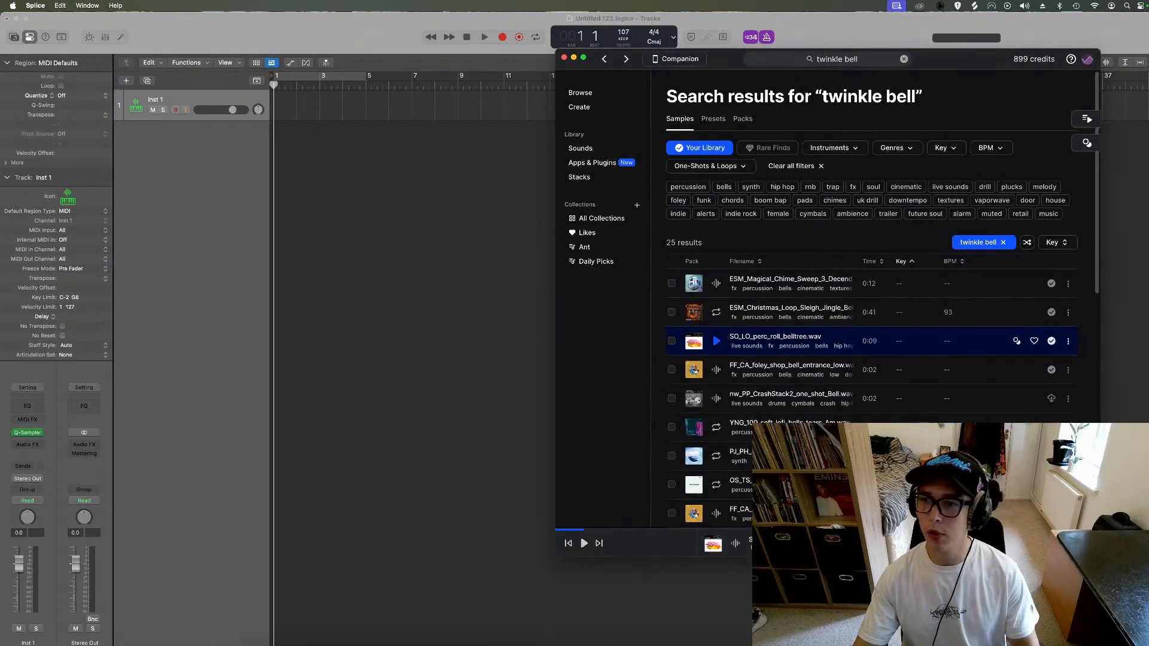
key("super+Tab")
left_click(550, 644)
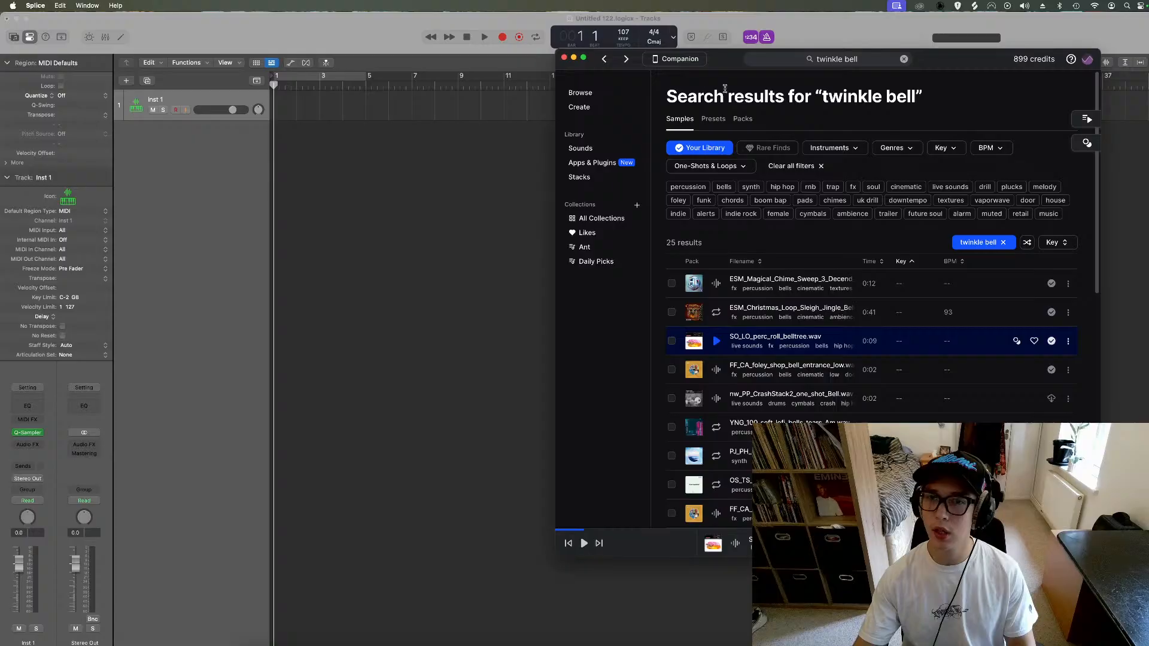
left_click_drag(718, 58, 433, 73)
key("super+f")
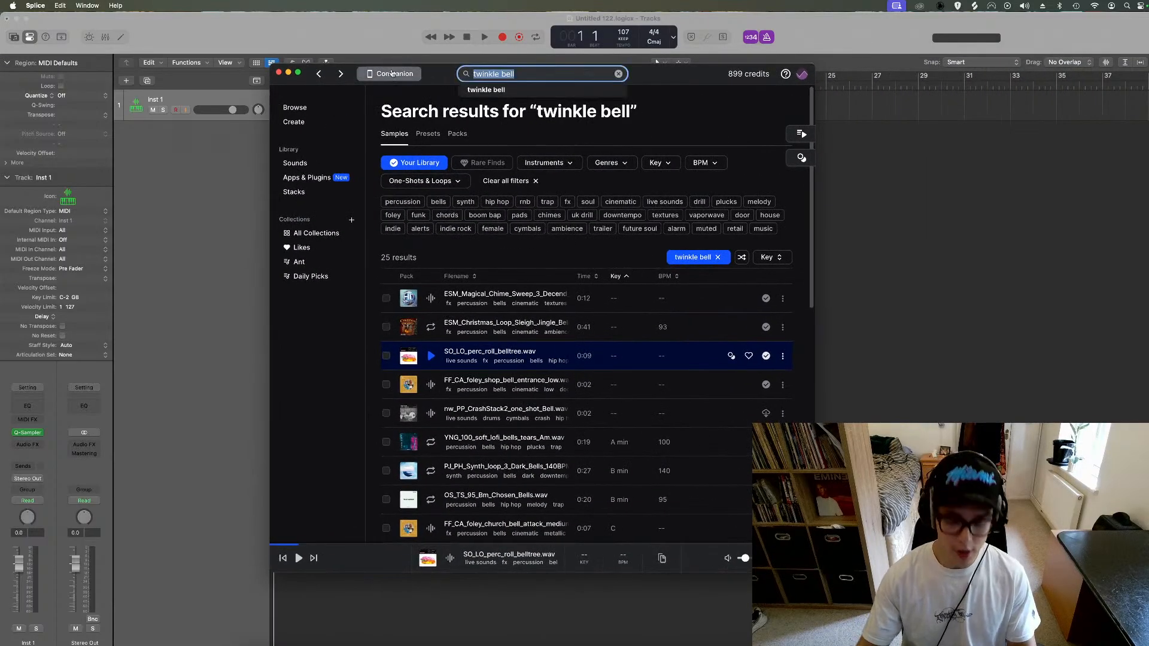
type("choir")
key("Return")
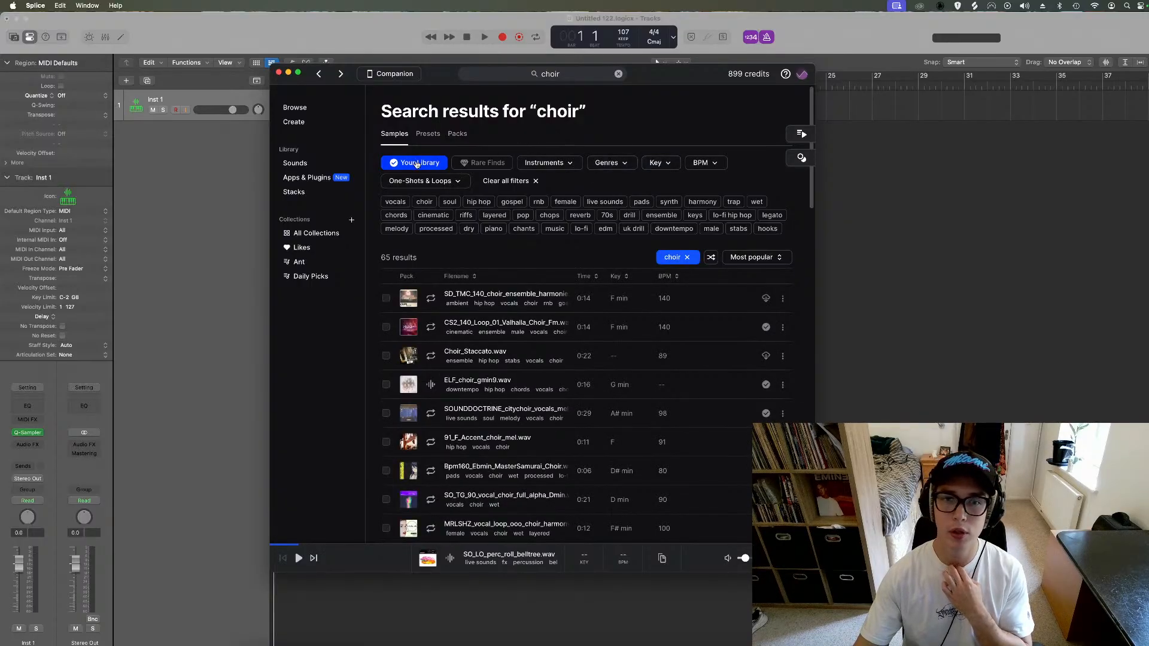
Step: Remove the Your Library filter from the choir search and limit the results to minor keys
left_click(394, 164)
left_click(658, 164)
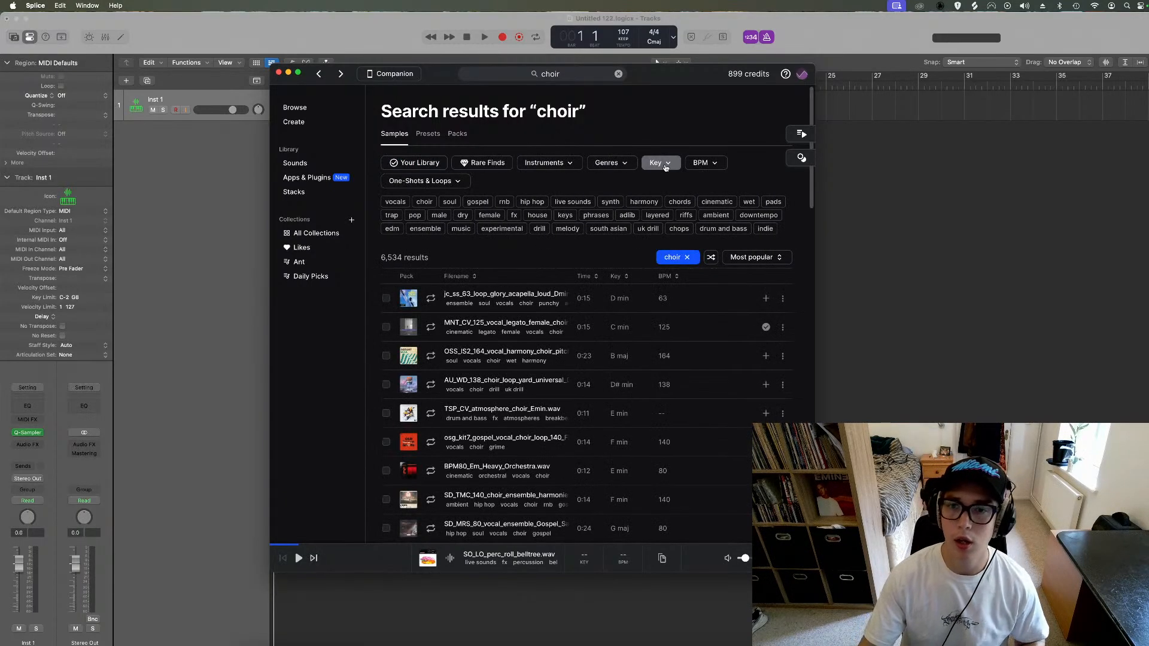
left_click(739, 251)
left_click(750, 281)
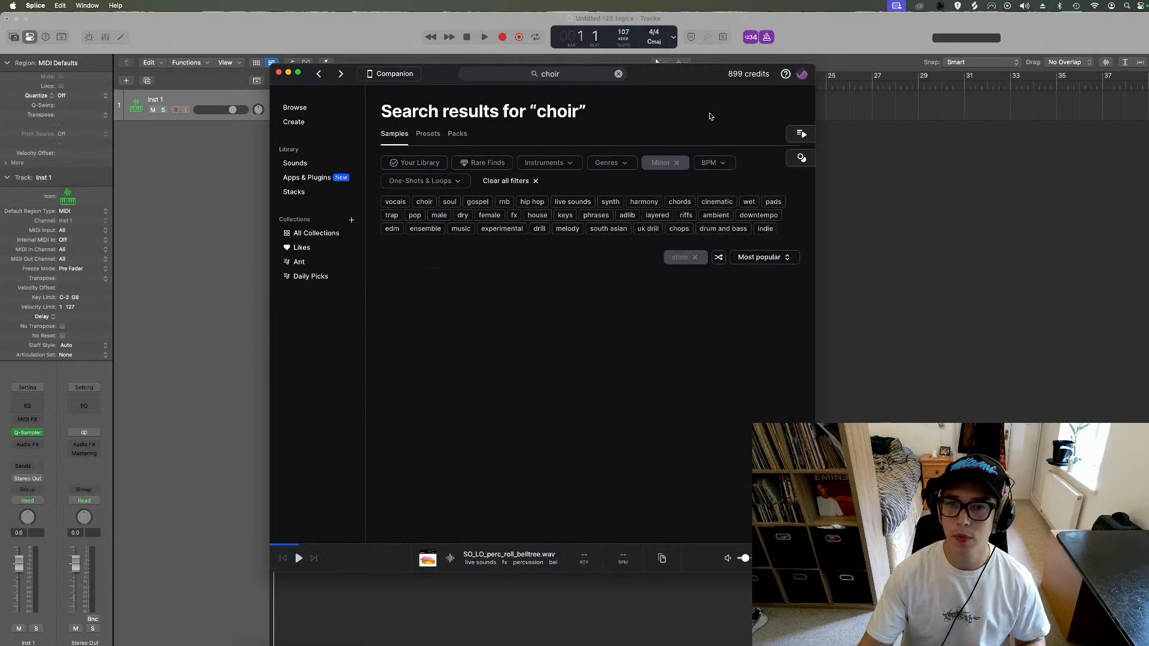
left_click(714, 164)
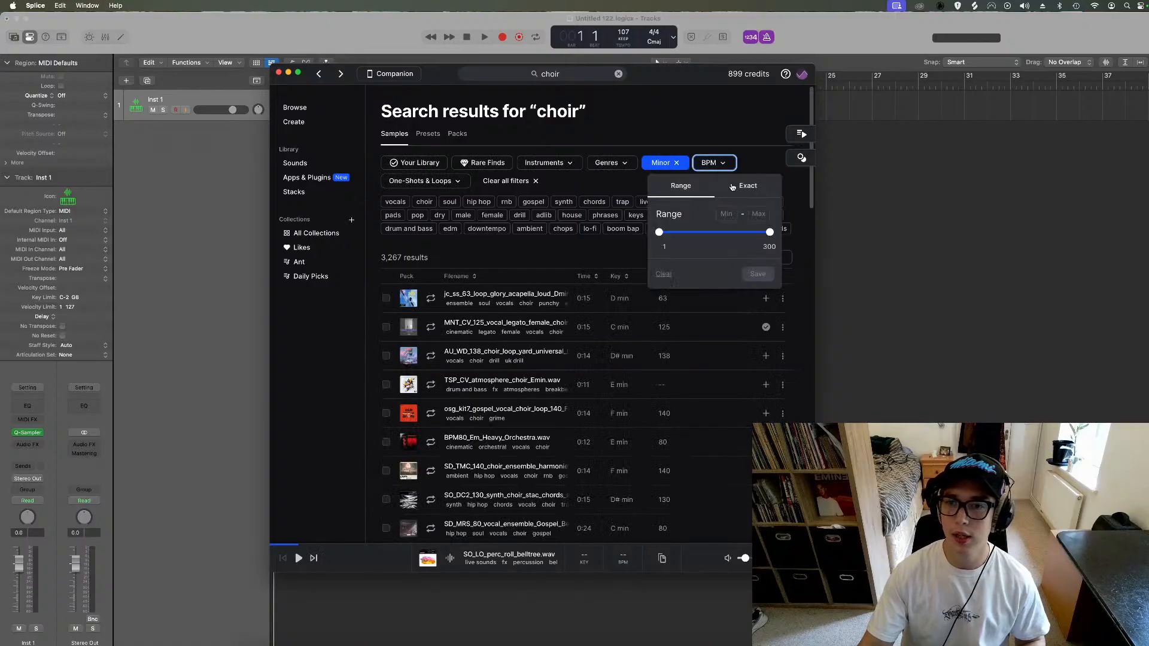
left_click(720, 137)
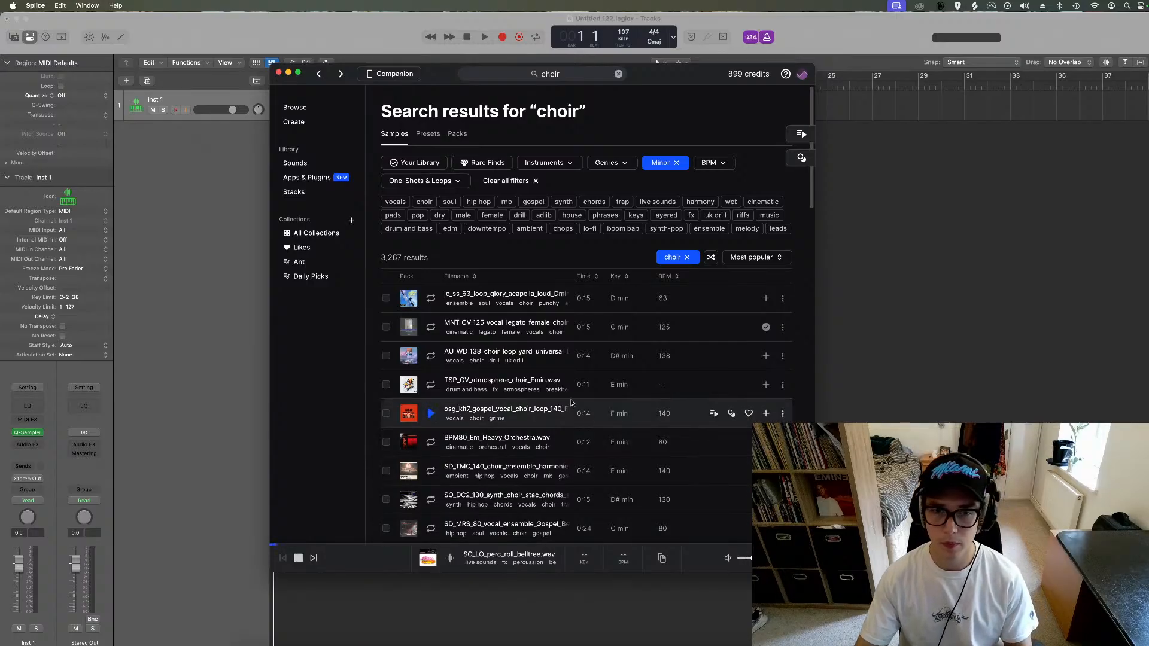
Step: Audition the choir loops and download the AU_WD_138_choir_loop_yard_universal sample in D# minor
left_click(428, 305)
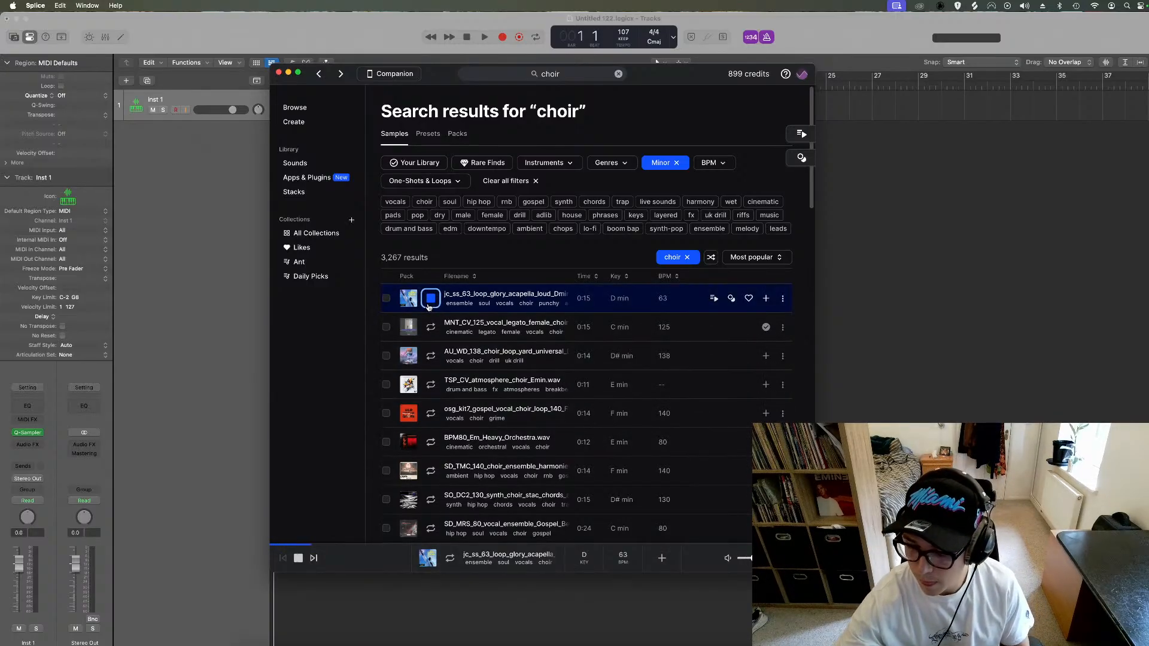
left_click(430, 356)
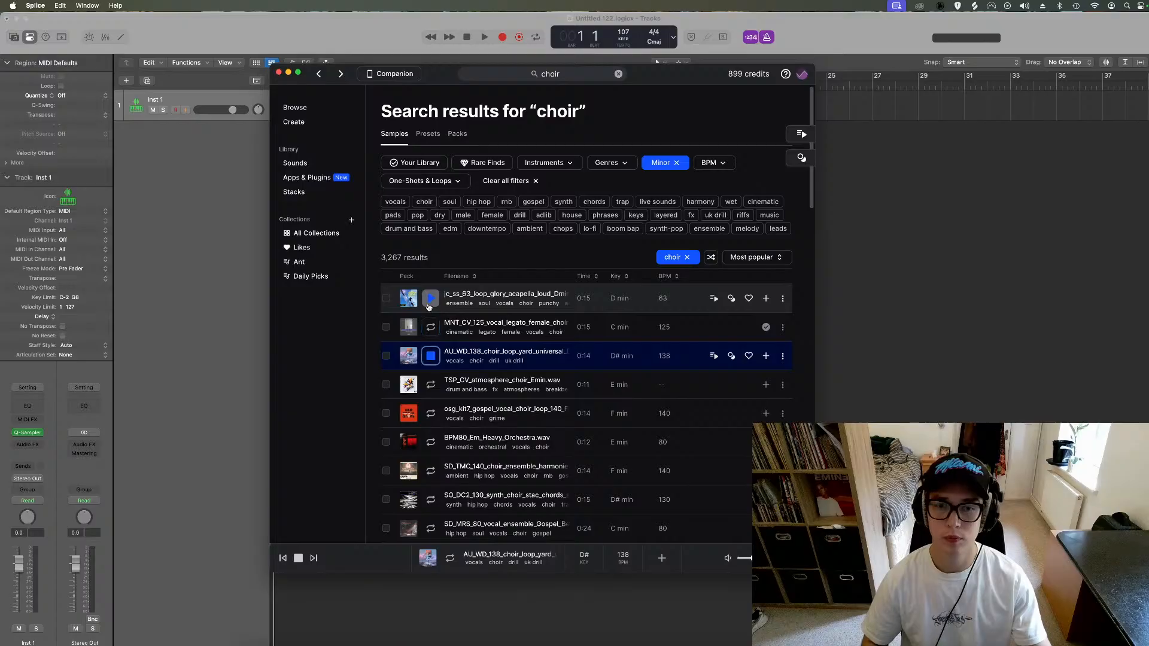
scroll(685, 371, "down", 10)
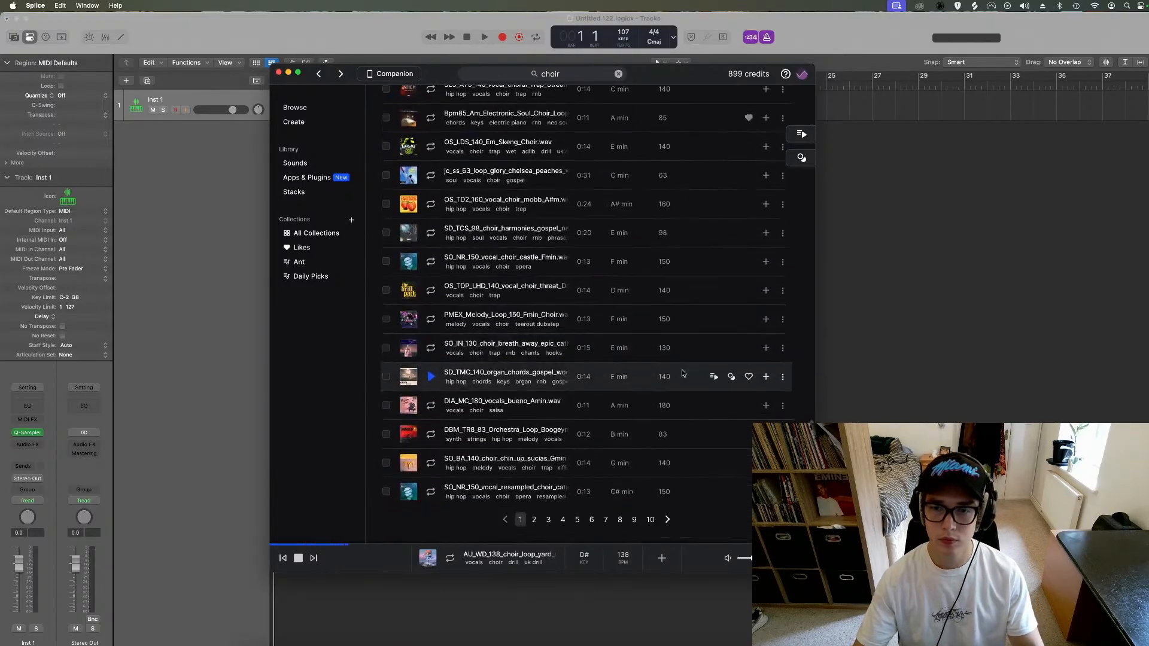
scroll(503, 347, "up", 10)
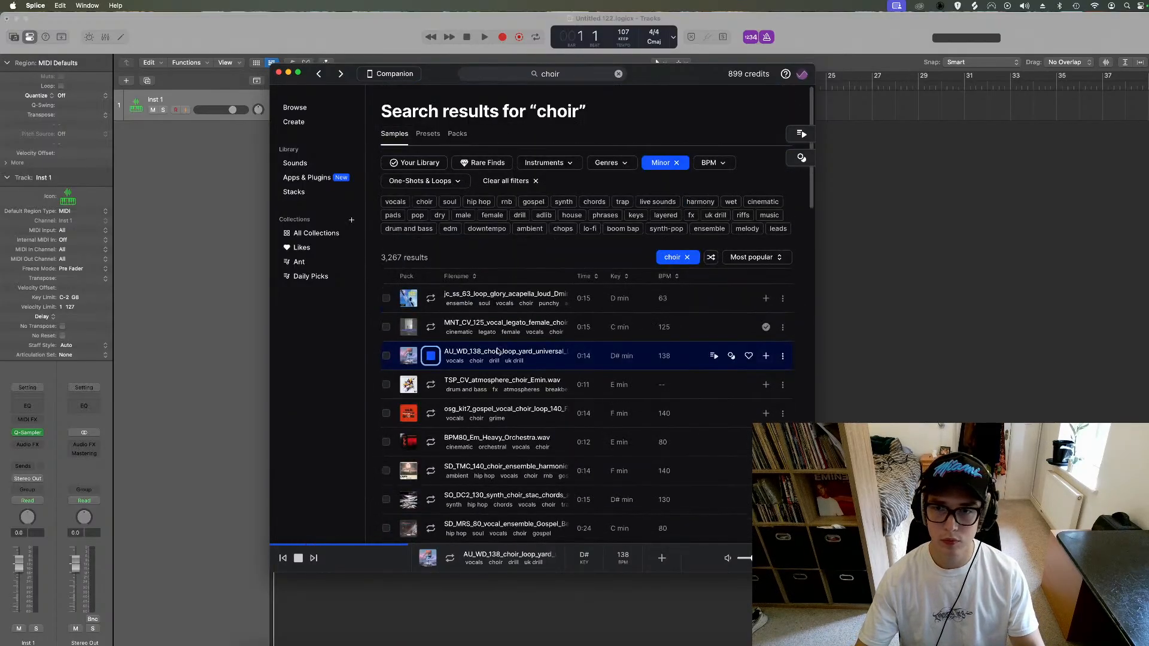
left_click(430, 356)
left_click(766, 356)
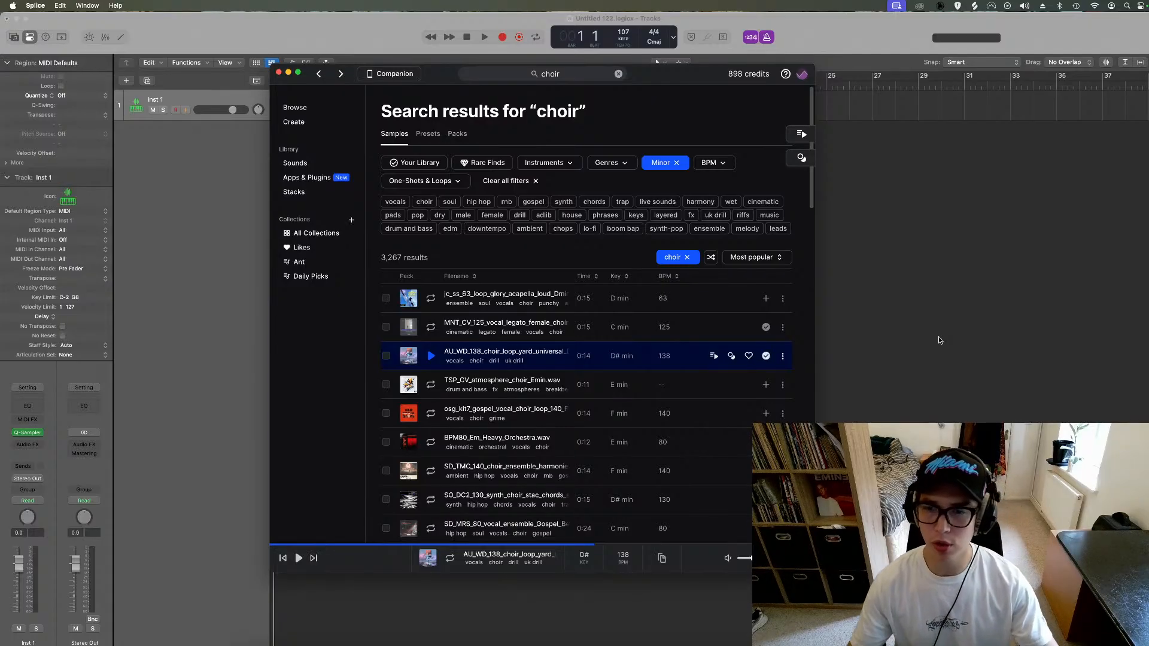
Step: Bring the downloaded choir loop from Splice into the Logic Pro project as a new audio track starting at bar 1
left_click(928, 324)
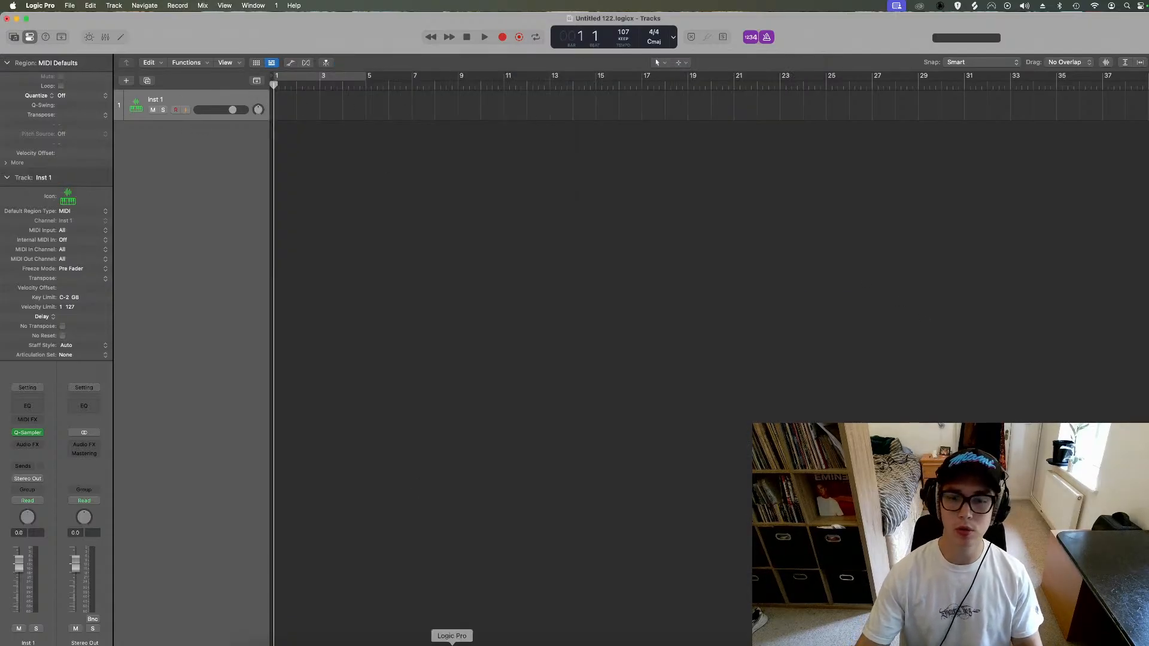
left_click(547, 636)
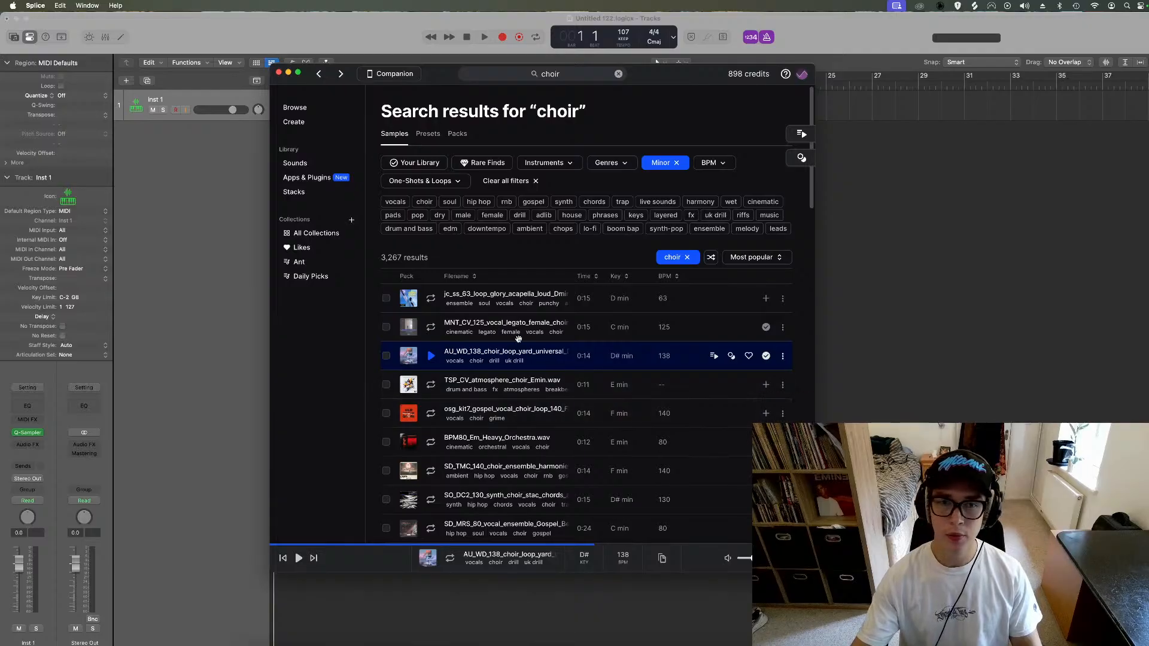
left_click_drag(518, 350, 299, 139)
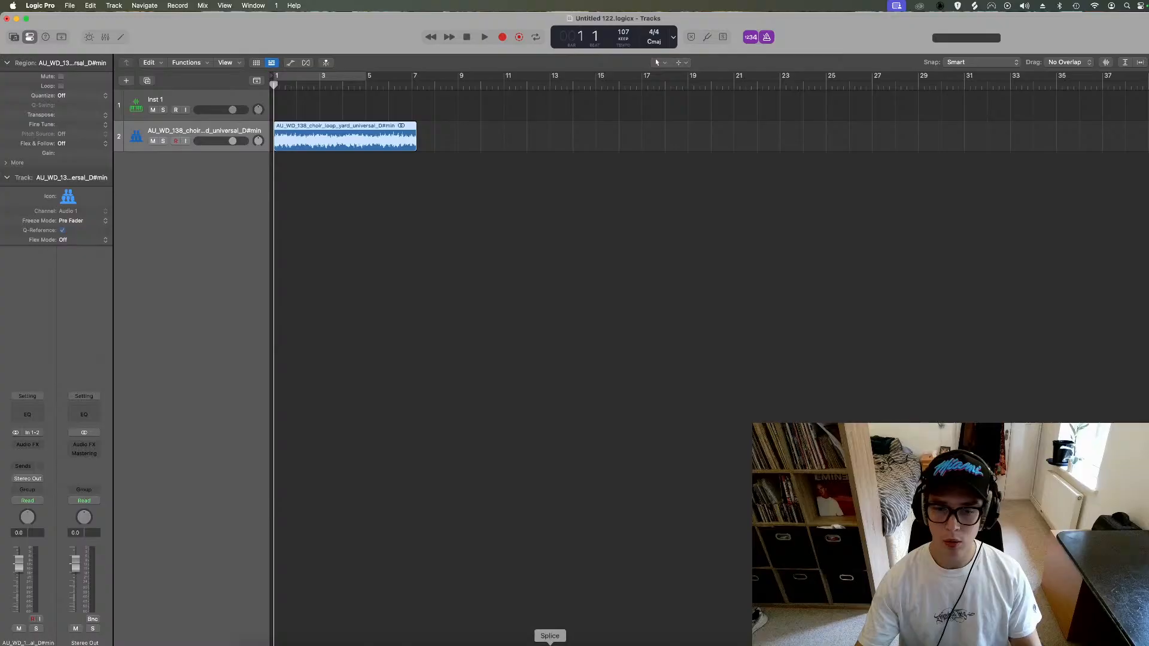
Step: Check the choir loop's BPM in Splice and set the Logic Pro project tempo to 138
left_click(549, 643)
right_click(518, 645)
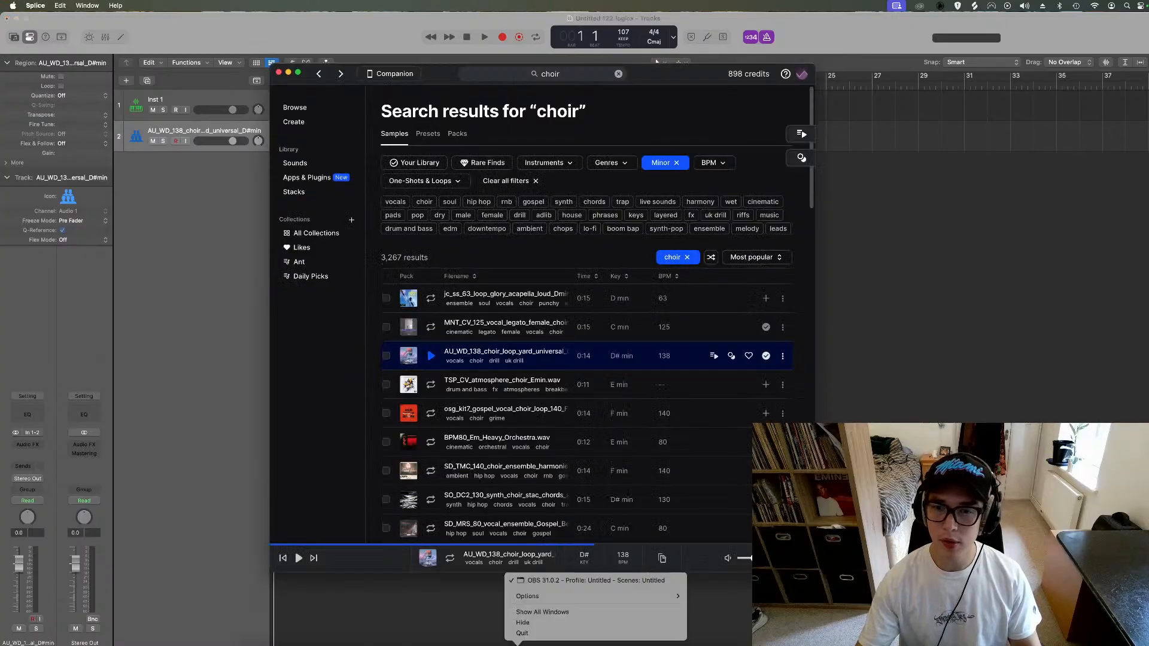
left_click(827, 408)
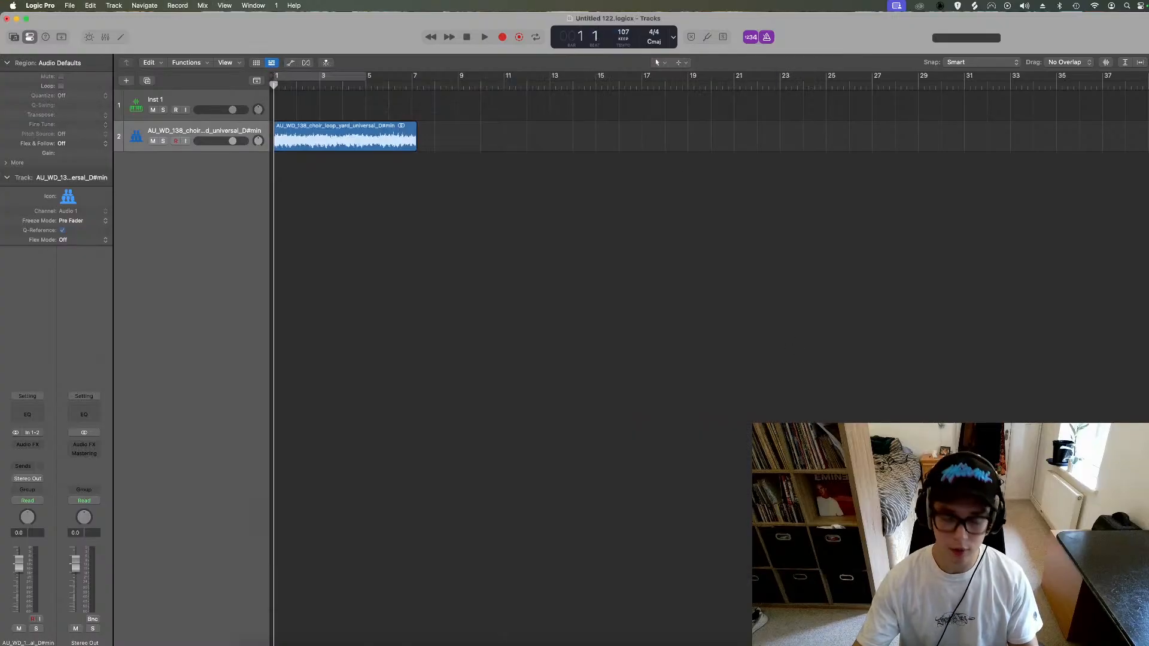
double_click(624, 32)
type("138")
key("Return")
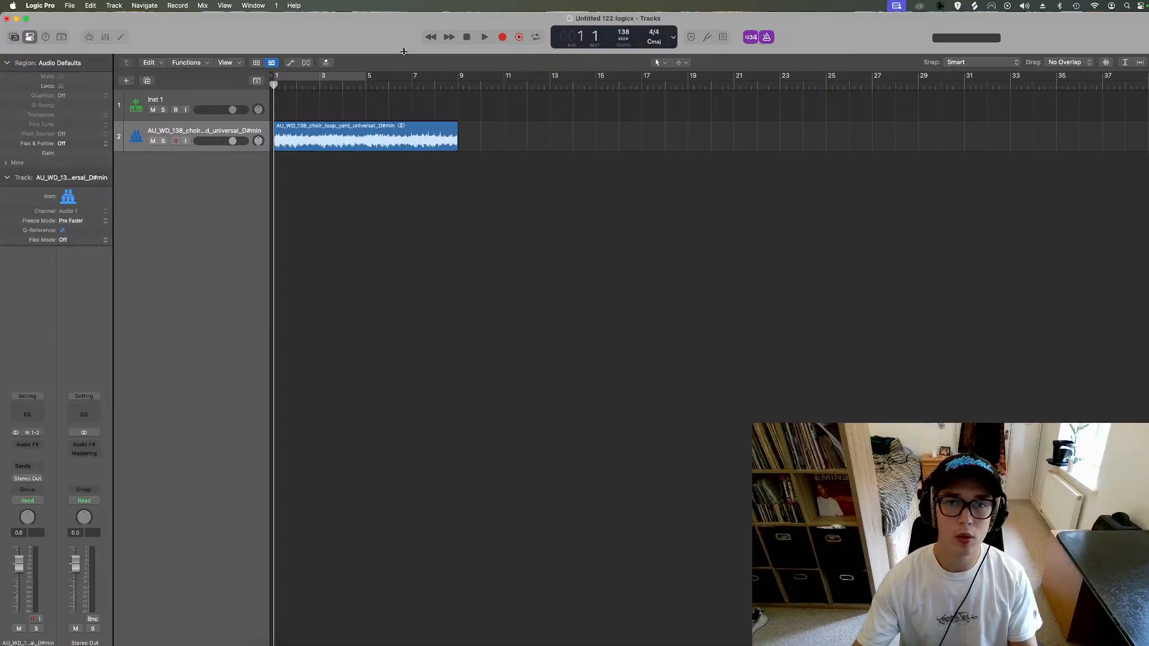
Step: Enable Flex on the choir loop's track and set its mode to Flex Time - Polyphonic
double_click(334, 138)
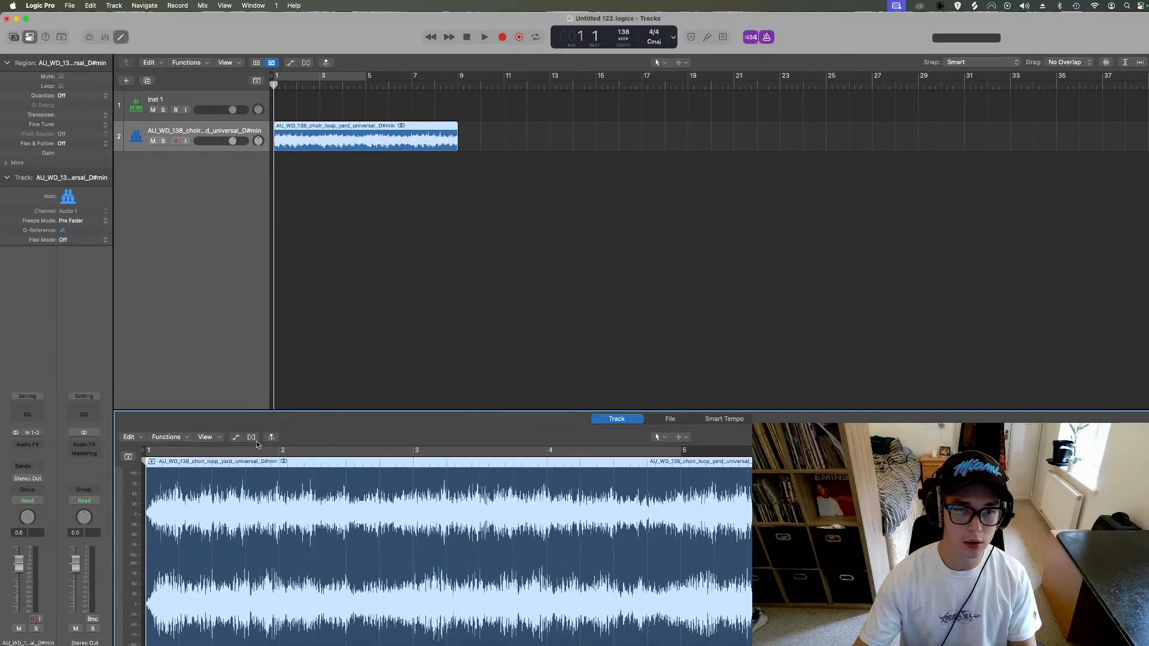
left_click(252, 438)
left_click(626, 243)
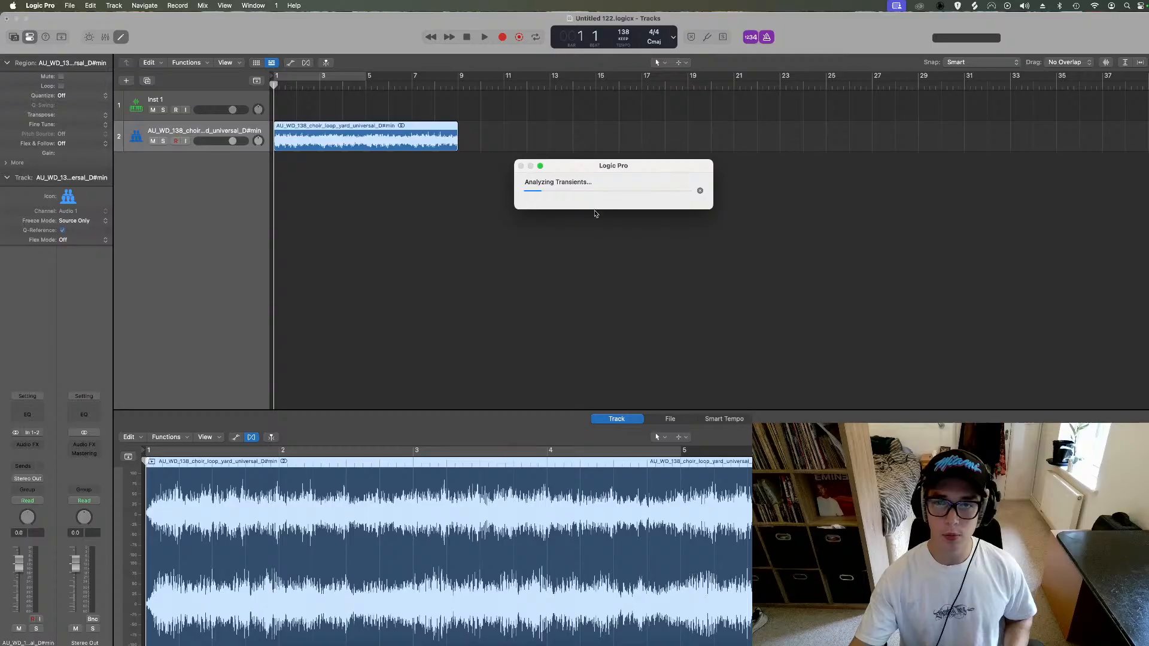
left_click(294, 441)
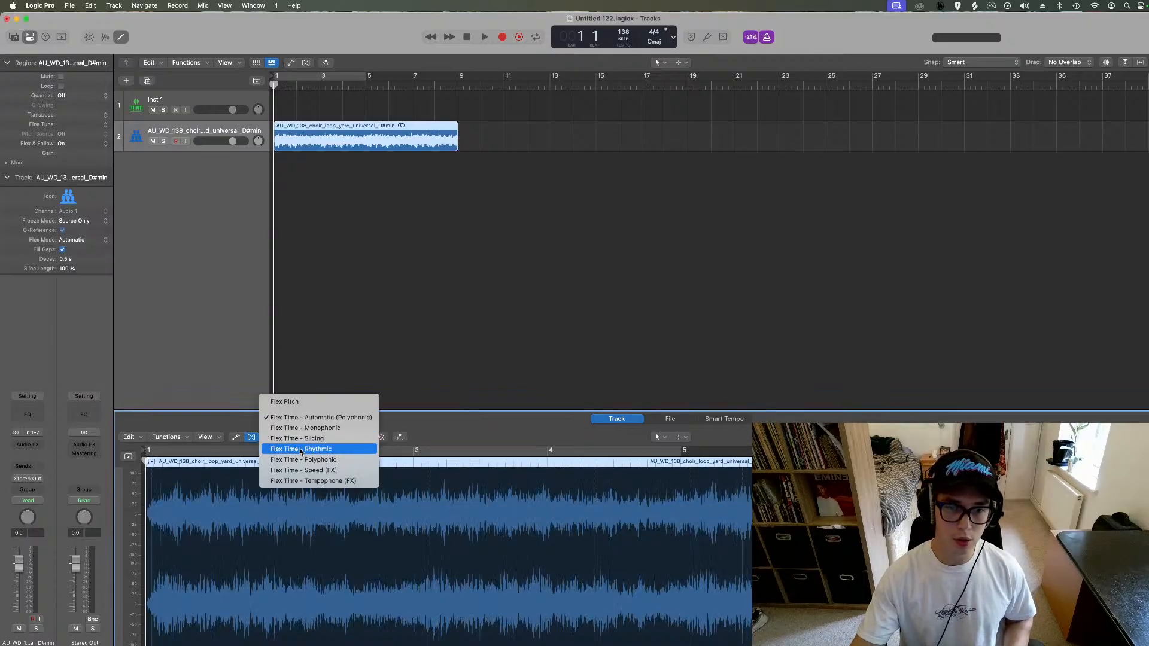
left_click(299, 459)
Step: Load the choir region into the Inst 1 track's Quick Sampler as Optimized and delete the choir audio track
left_click(189, 95)
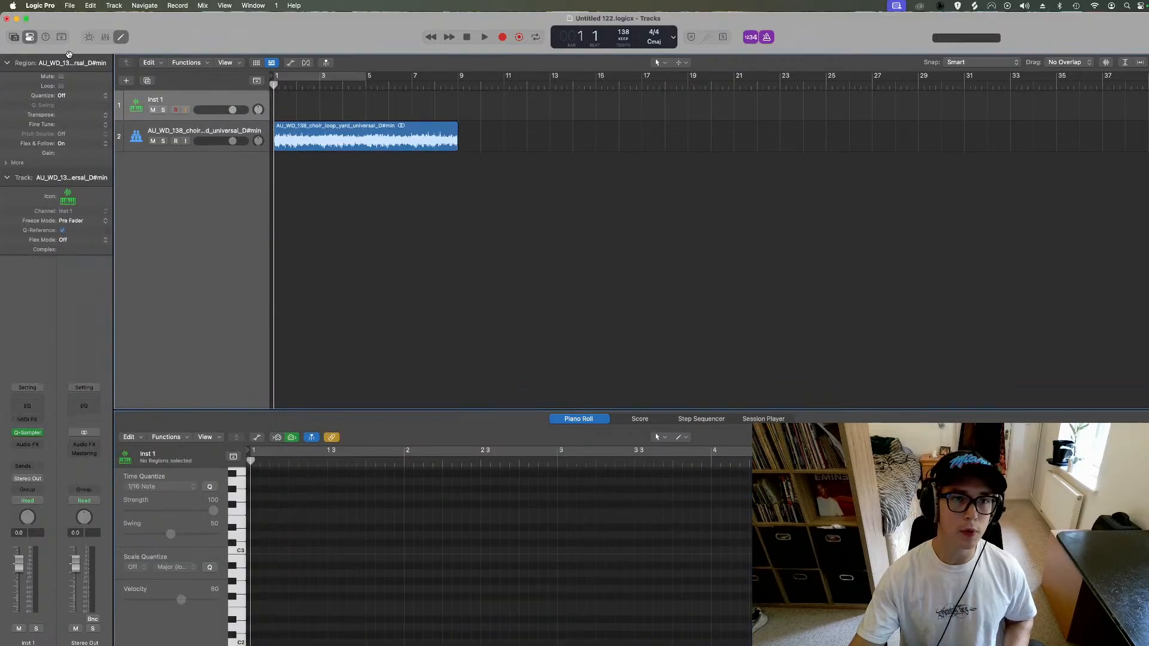
left_click(120, 37)
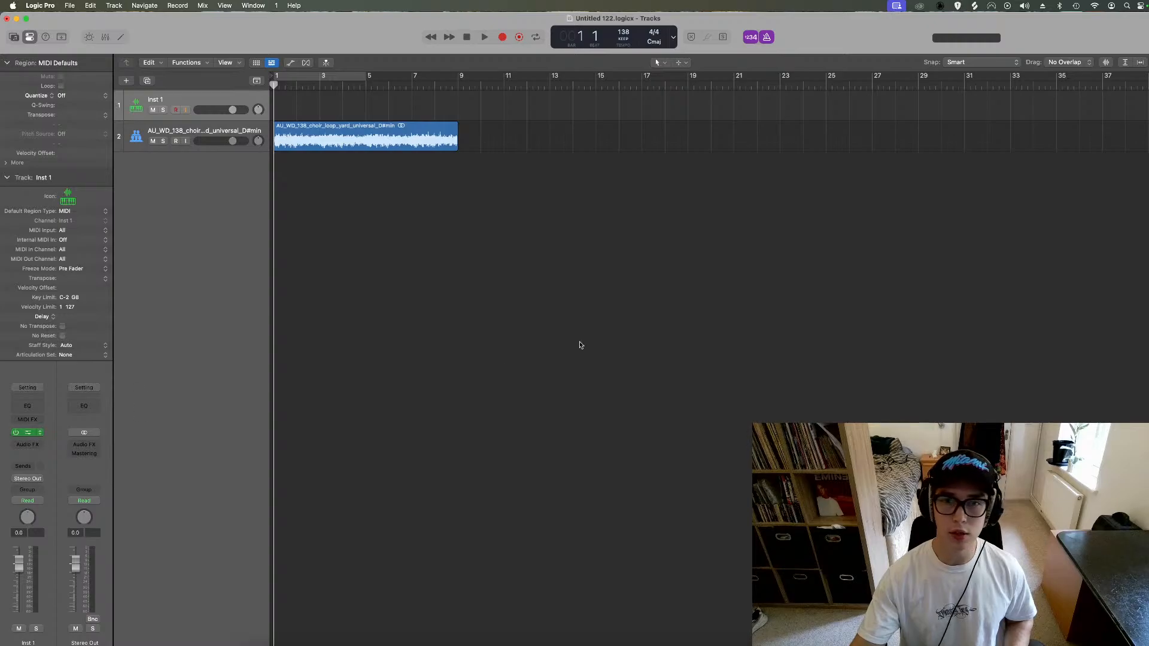
left_click_drag(330, 141, 646, 231)
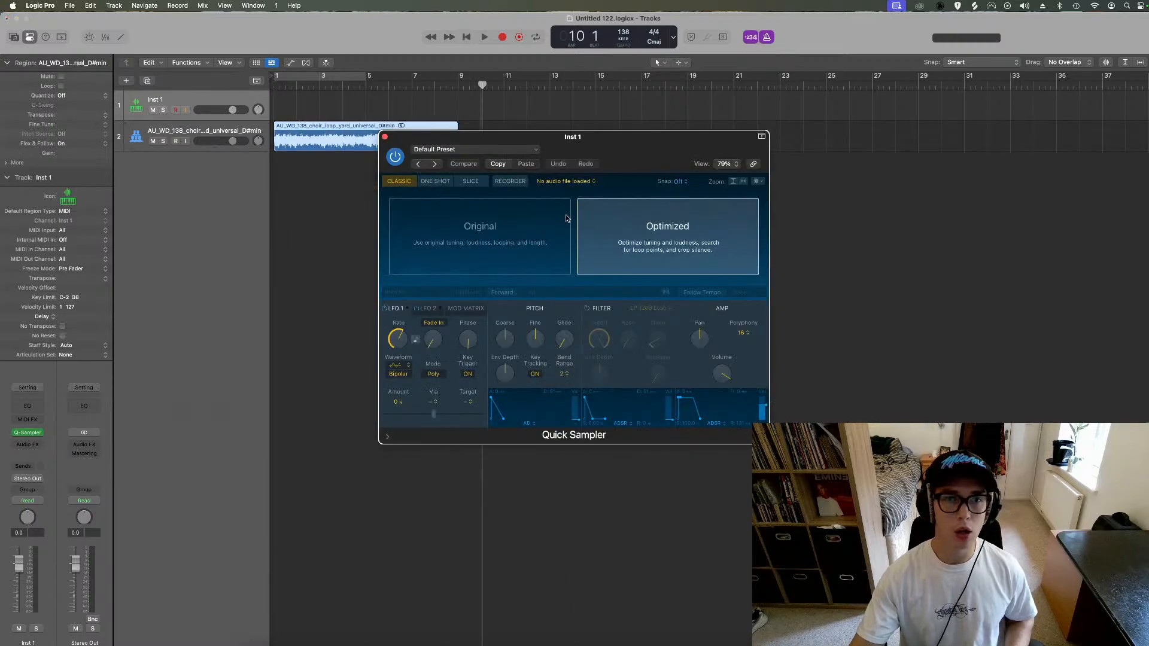
key("Return")
left_click(229, 126)
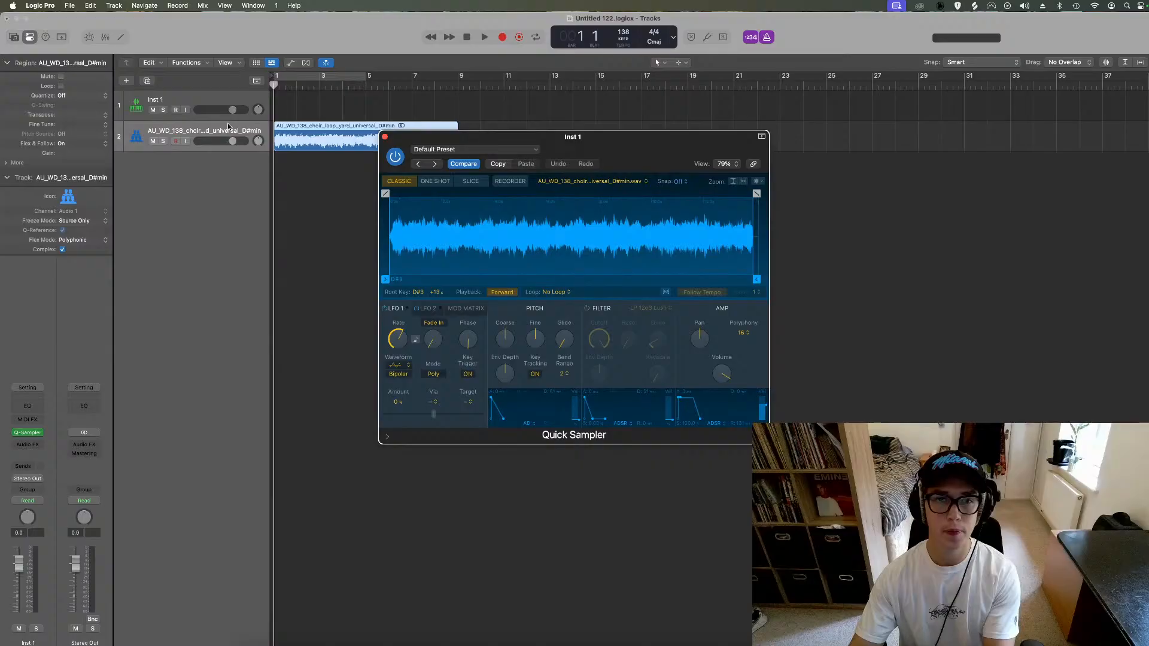
key("super+BackSpace")
Step: Turn on cycle mode for bars 1 to 5 and lower the project tempo to 108 BPM
key("c")
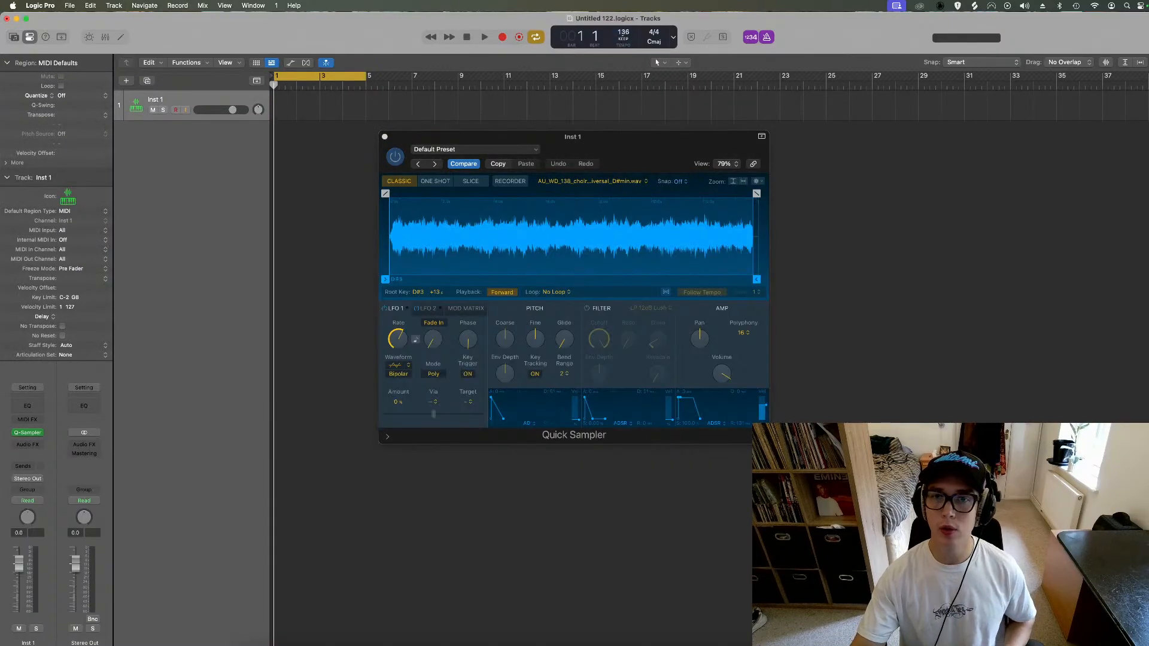
left_click_drag(622, 60, 622, 75)
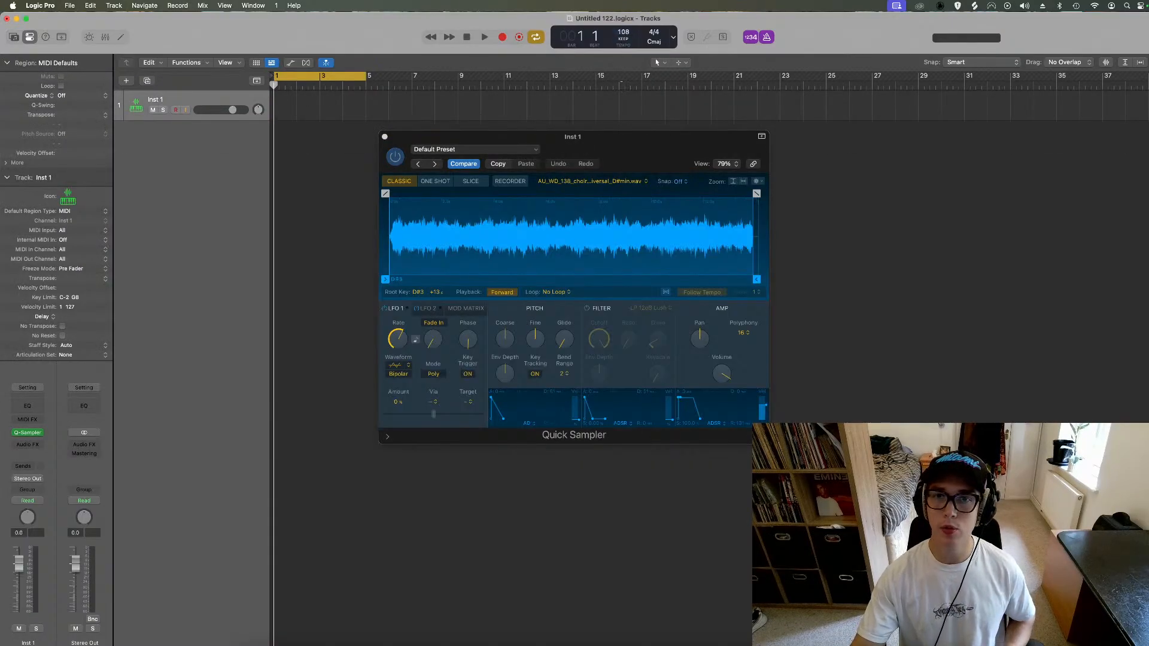
Step: Set Quick Sampler to Slice mode with Equal Divisions, slices mapped to white keys, and Flex following the project tempo
left_click(470, 180)
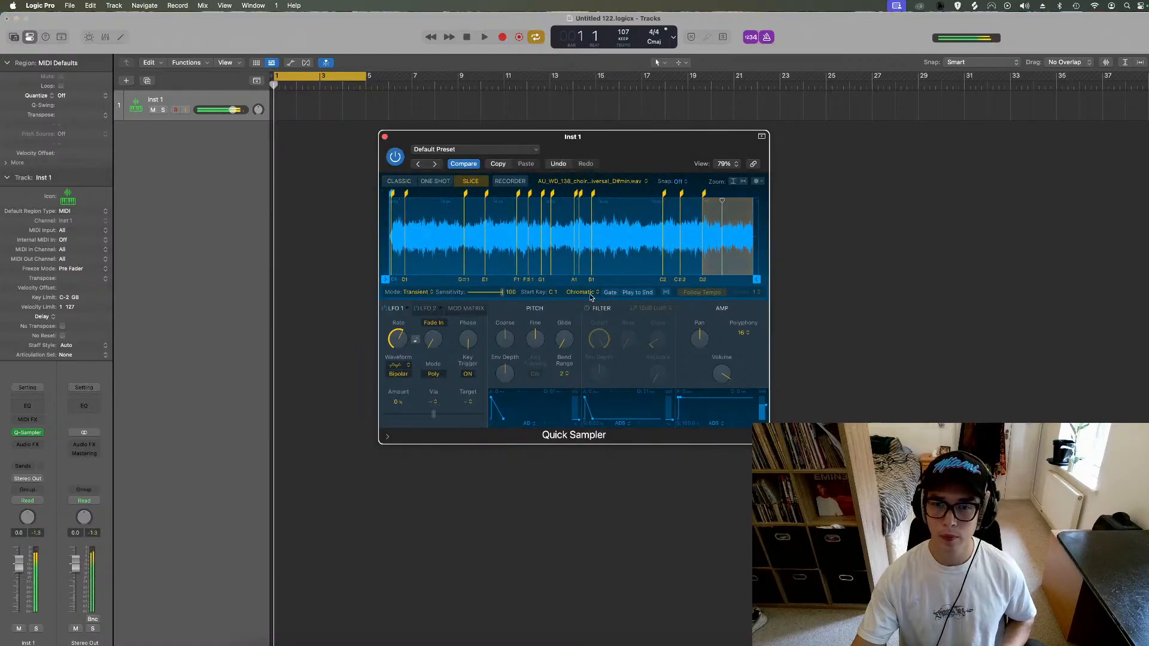
left_click(580, 292)
left_click(581, 302)
left_click(666, 293)
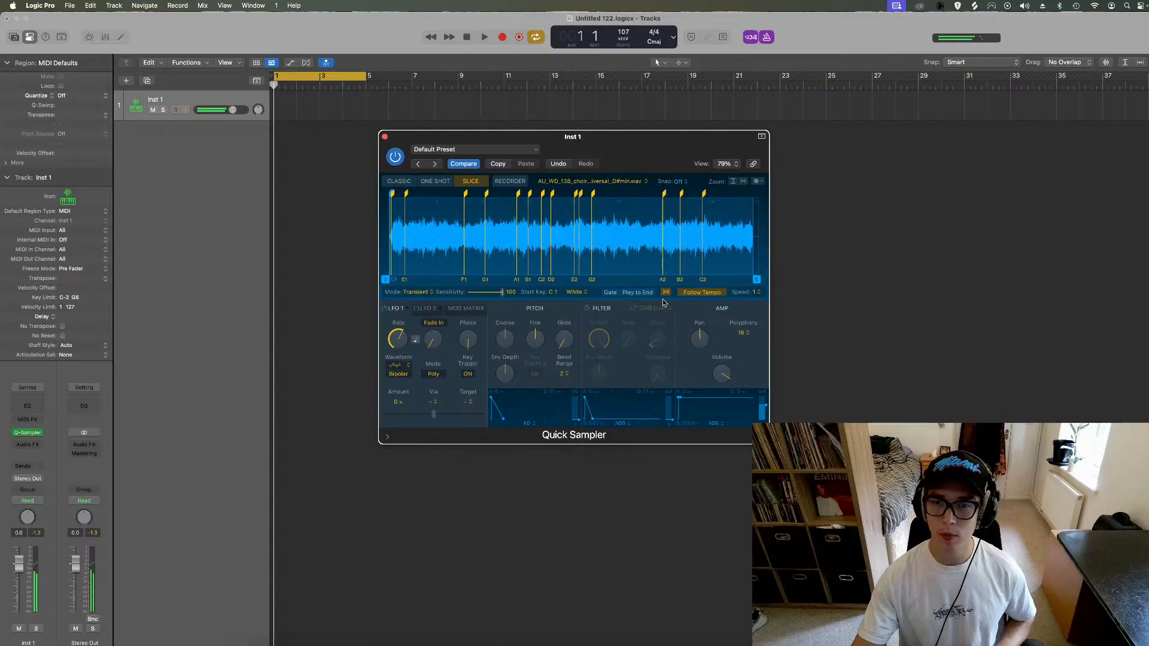
left_click(418, 292)
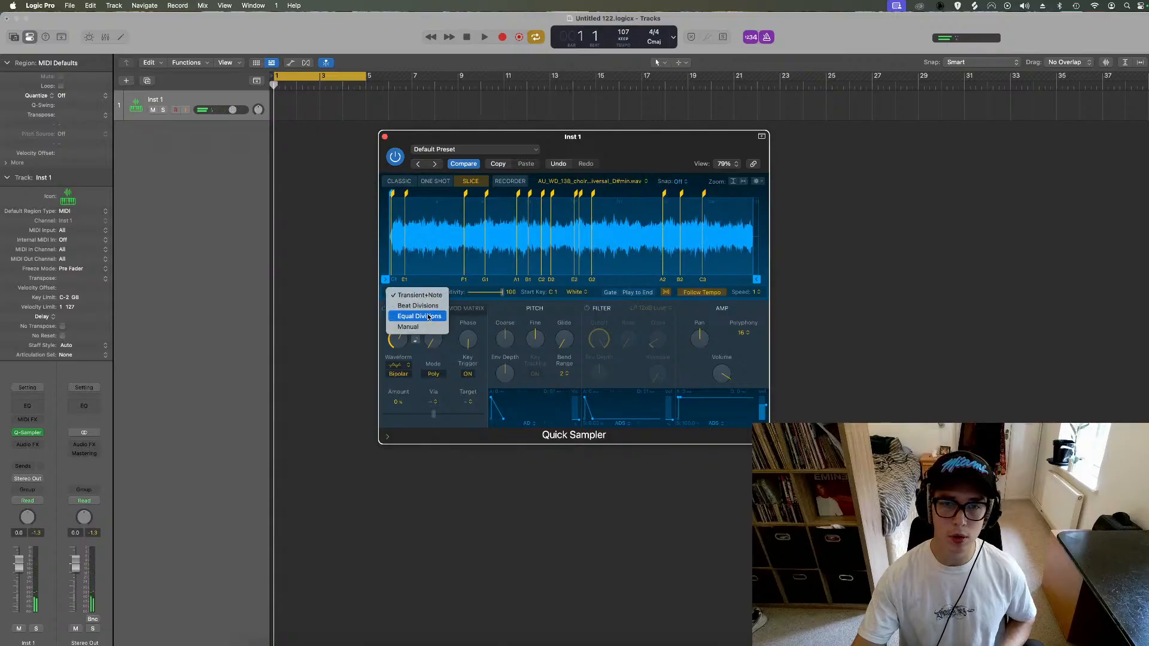
left_click(412, 314)
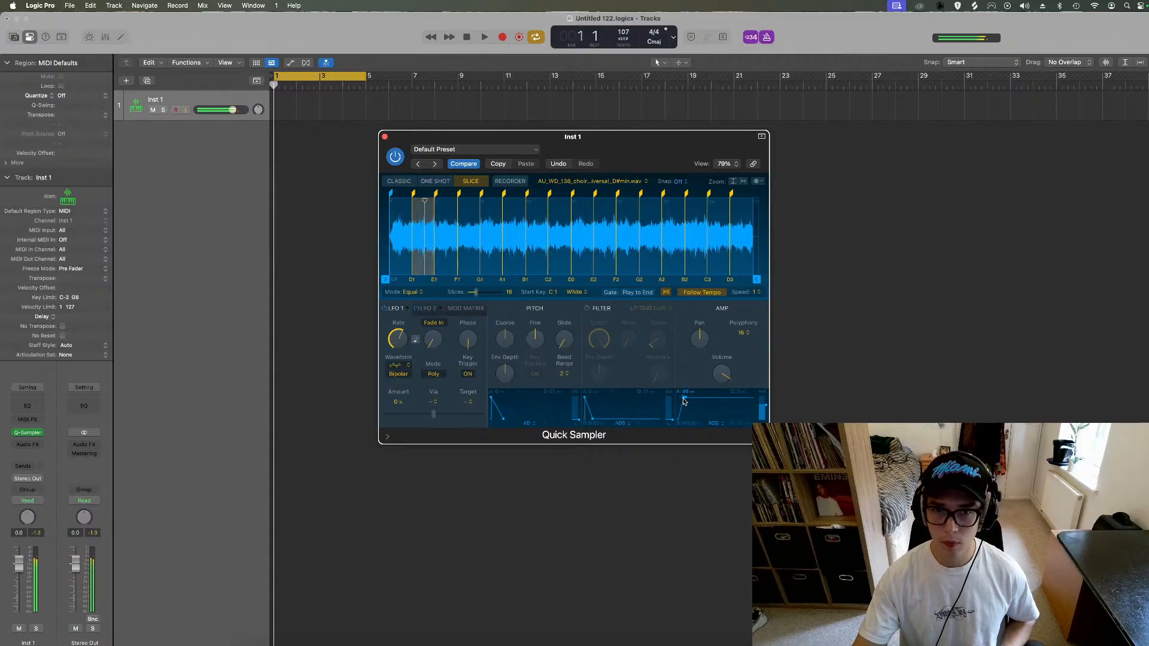
Step: Set Quick Sampler's polyphony to Mono with Gate on, and fine-tune the amp envelope's attack
left_click_drag(680, 398, 687, 401)
left_click(743, 332)
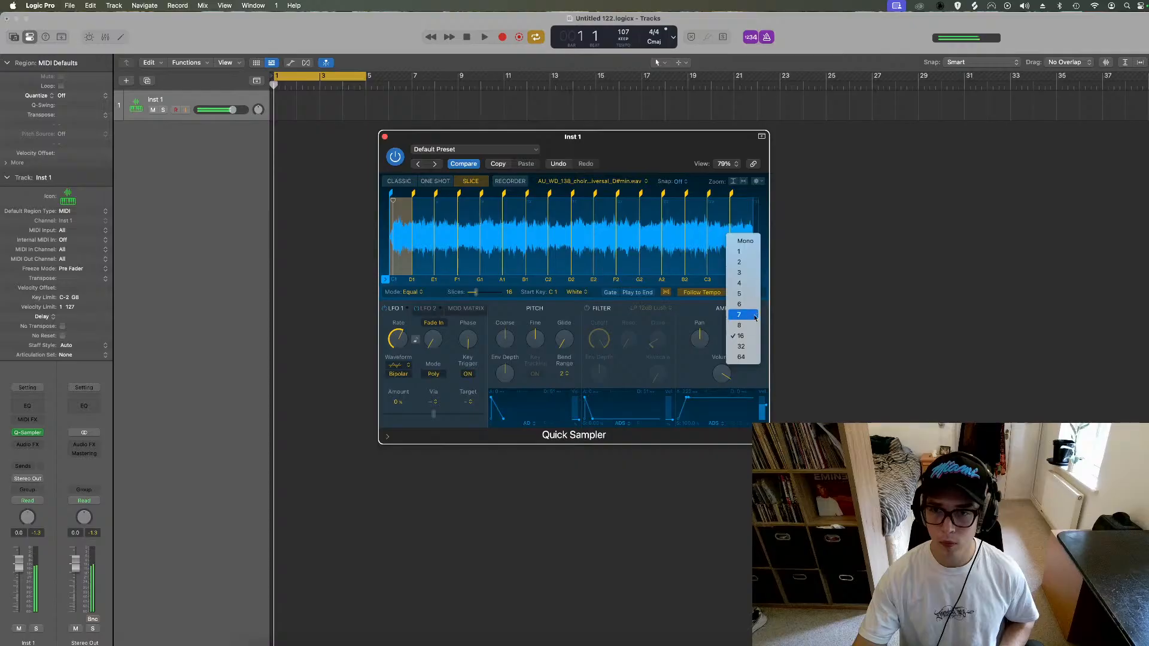
left_click(746, 243)
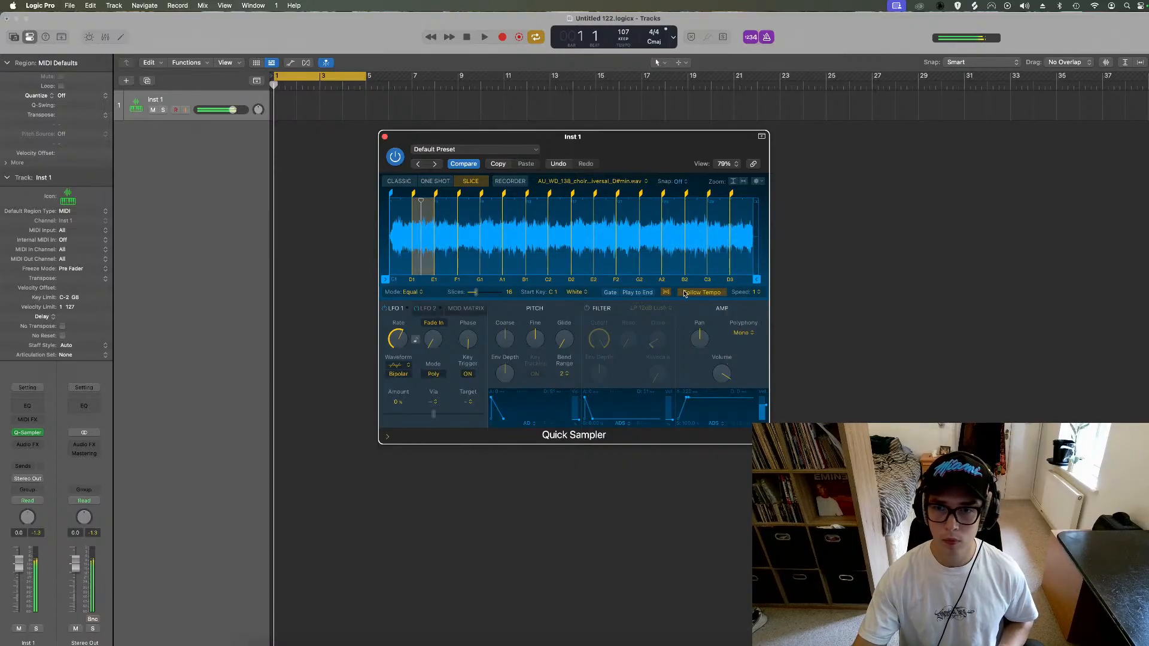
left_click_drag(686, 399, 680, 400)
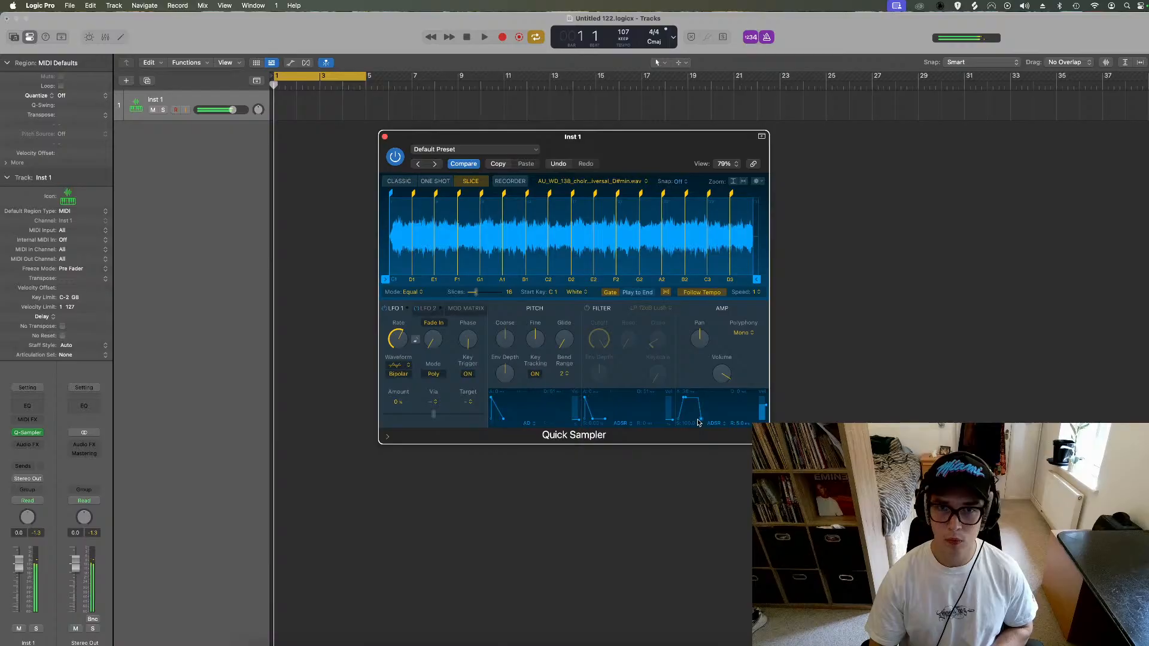
Step: Record a four-bar MIDI pattern of choir slices on the Inst 1 track
key("space")
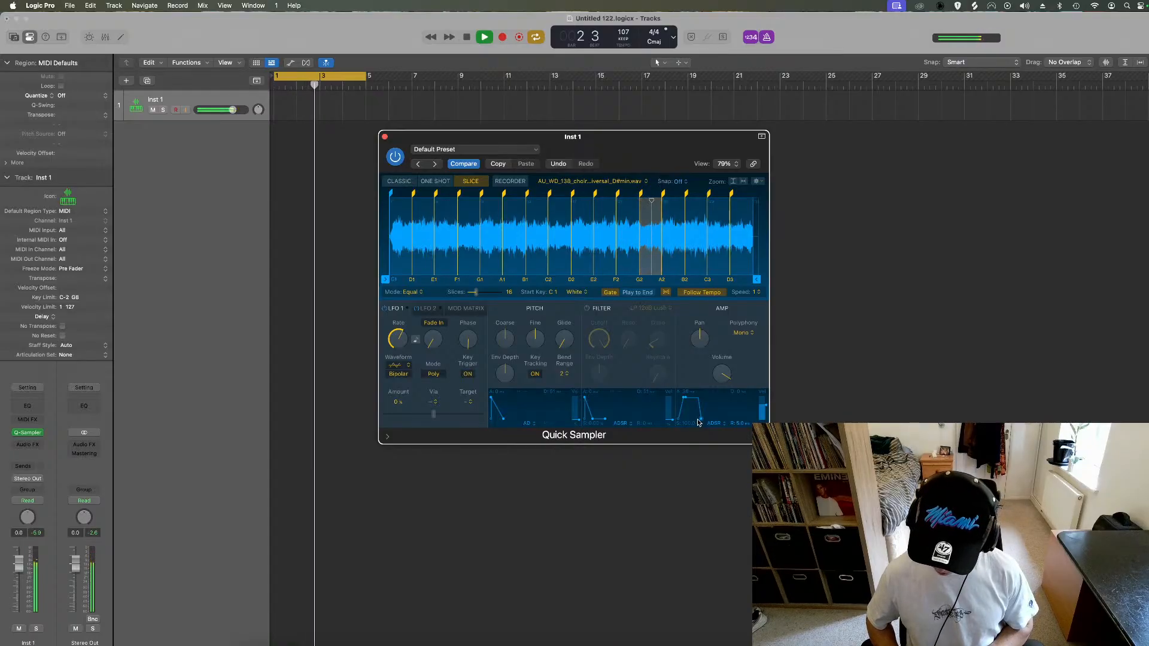
key("r")
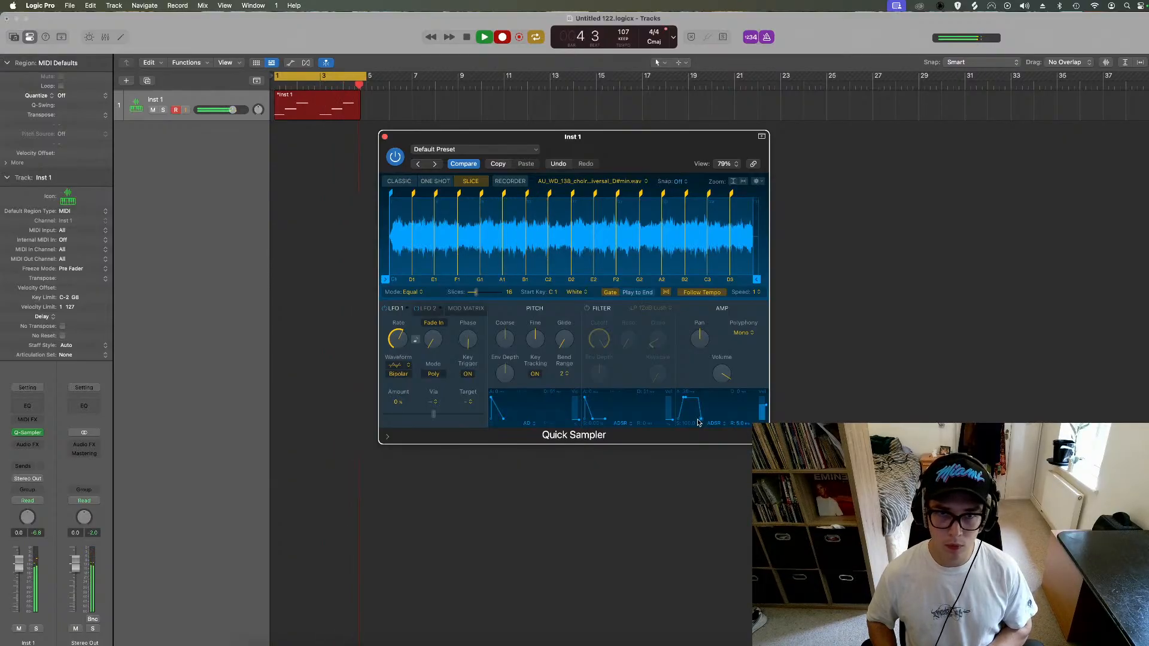
key("space")
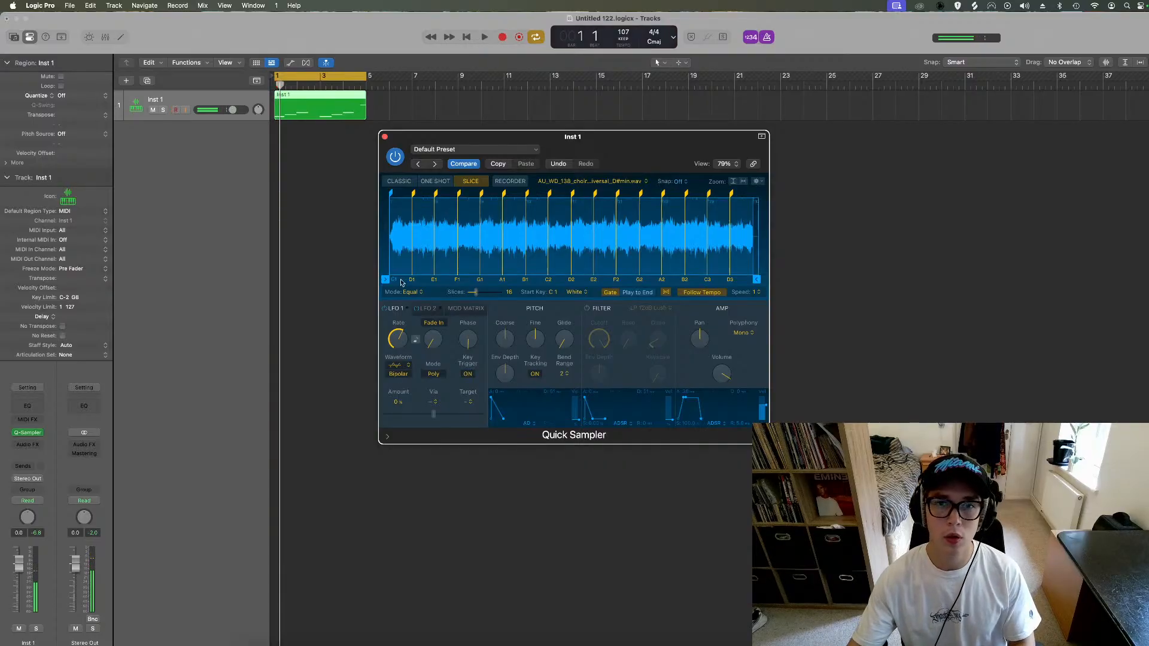
Step: Quantize all notes of the Inst 1 region to 1/16 in the Piano Roll and extend them with force legato
left_click(384, 137)
double_click(338, 101)
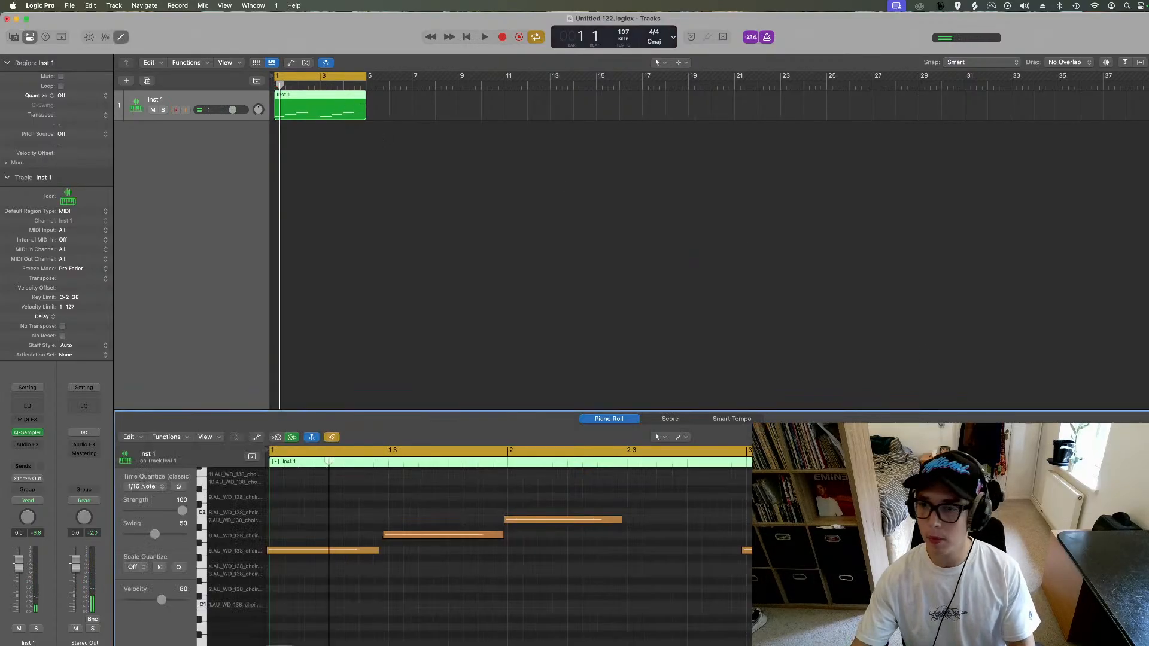
left_click_drag(976, 411, 965, 245)
scroll(1017, 341, "up", 5)
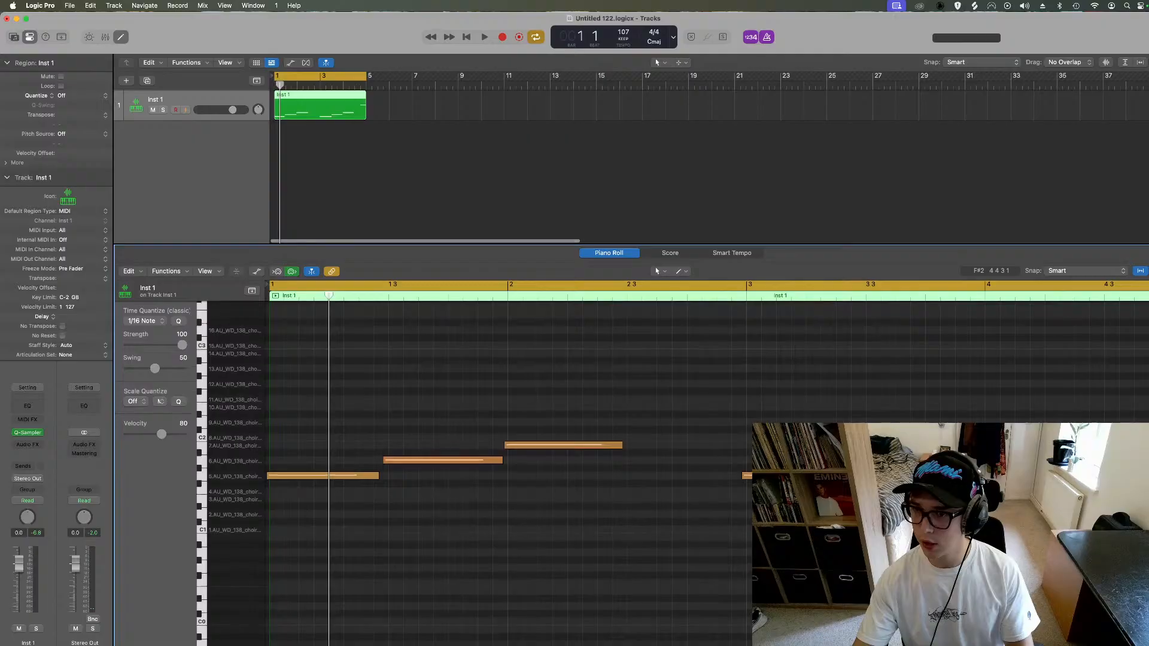
left_click_drag(1146, 361, 264, 519)
key("q")
key("shift+backslash")
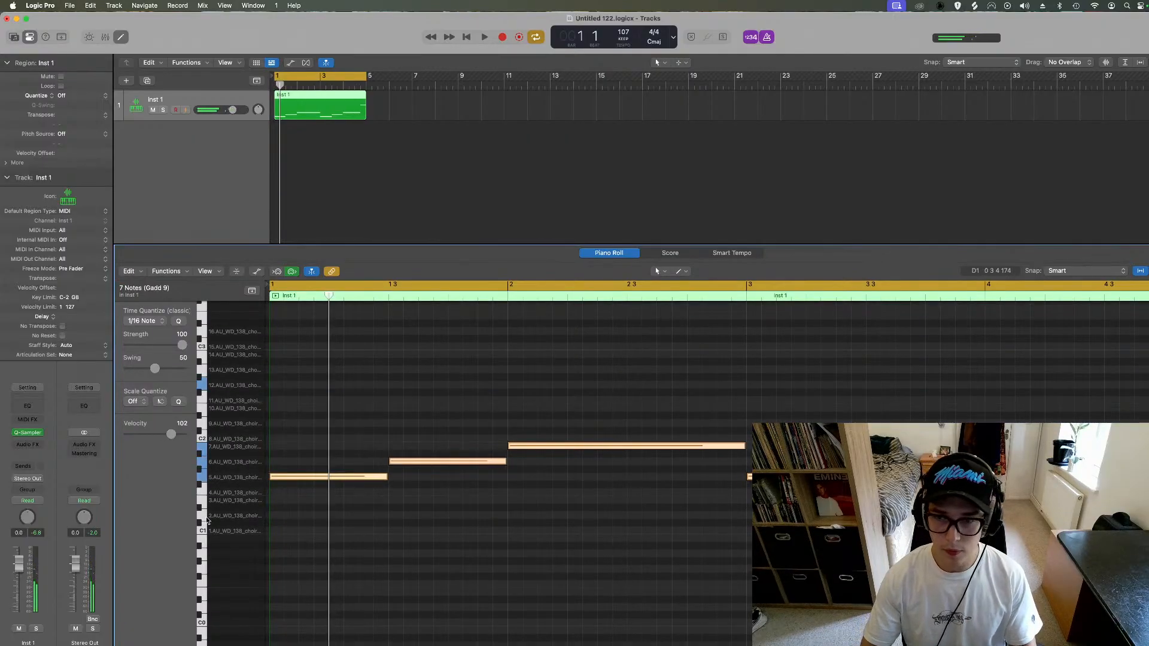
Step: Shorten the notes starting at bars 2 and 4 so they end at 2 3 and 4 3, and play the loop
left_click(629, 297)
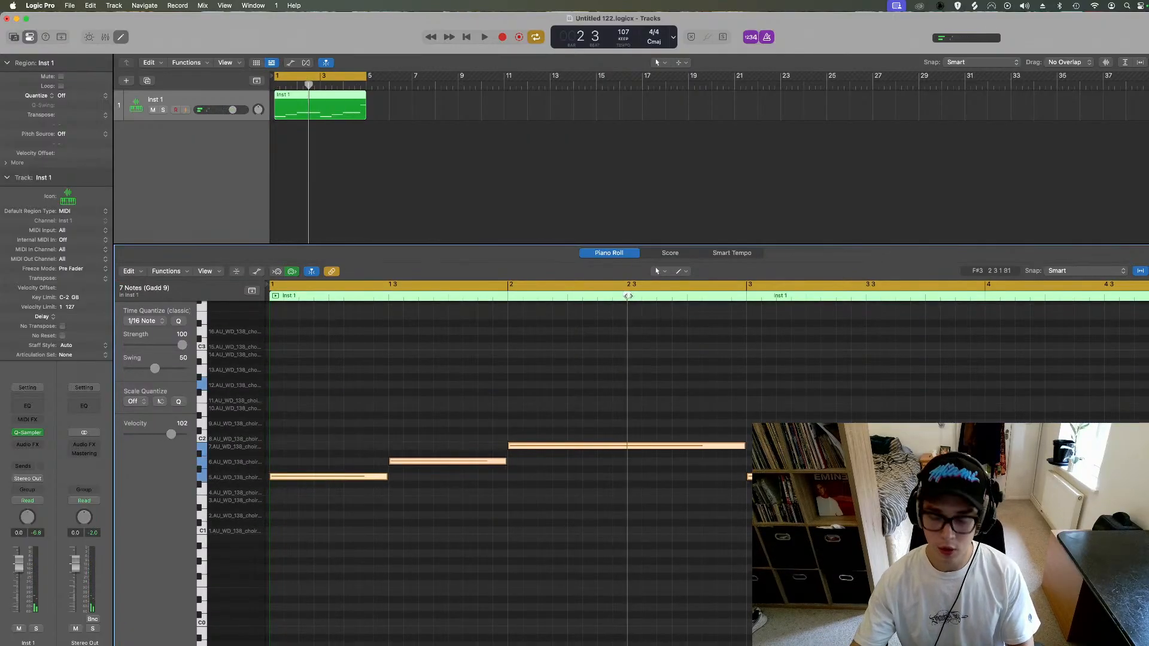
left_click(683, 446)
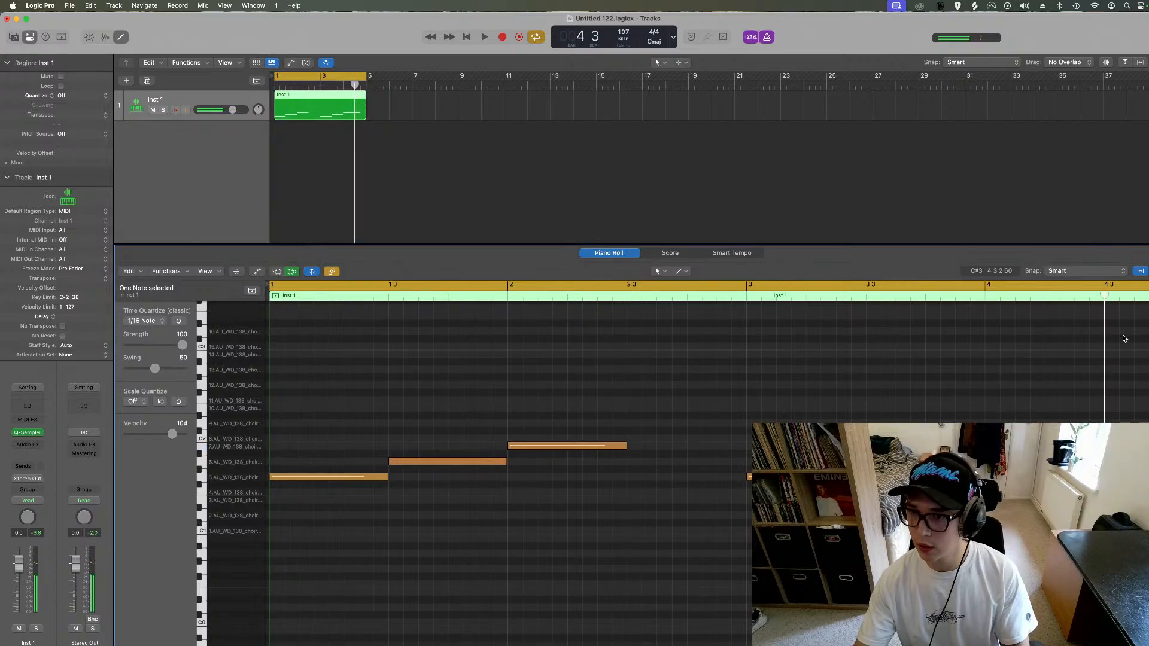
key("space")
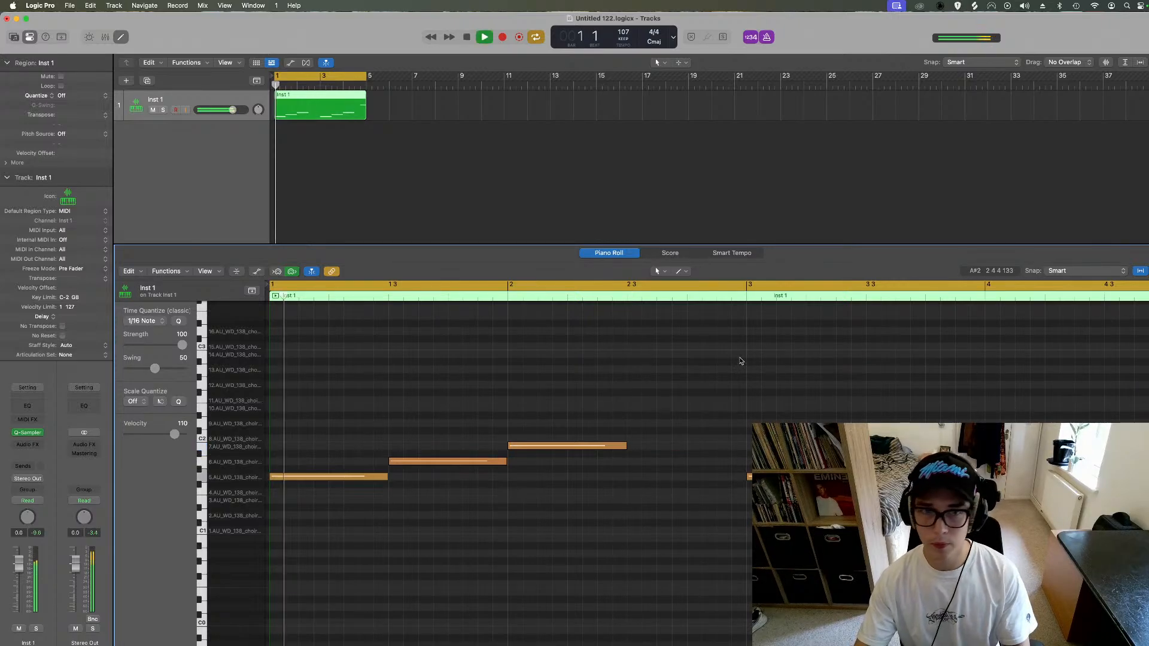
Step: Turn off the metronome, and close the Piano Roll to fit the four-bar region in the Tracks area
left_click(765, 37)
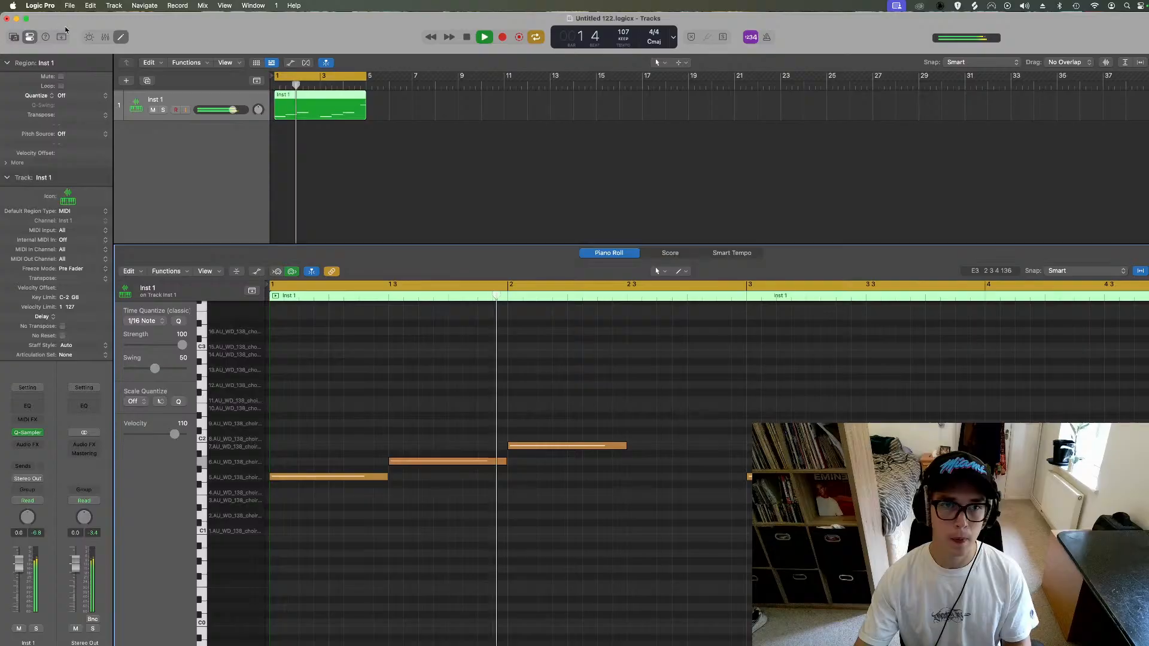
key("e")
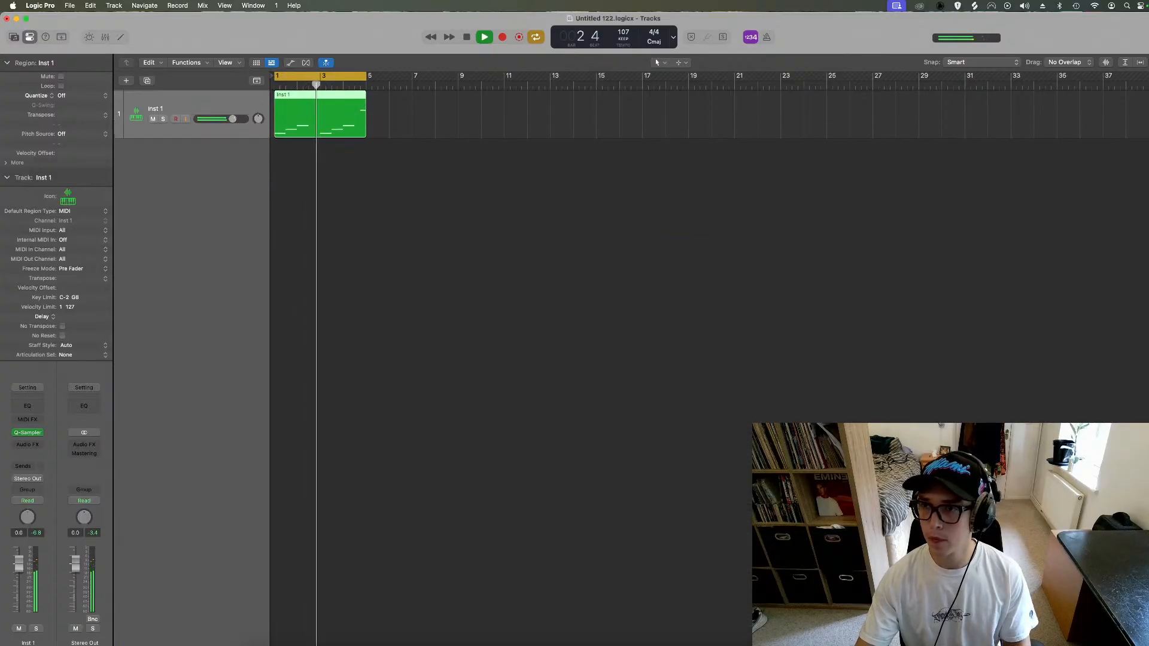
key("z")
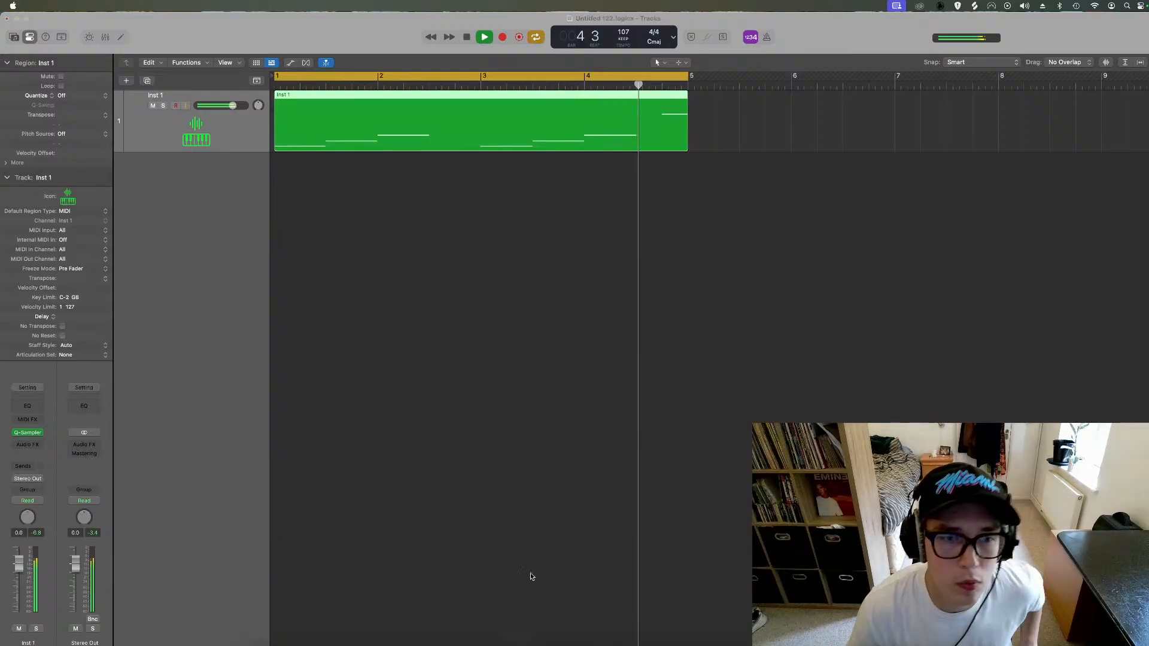
left_click(758, 303)
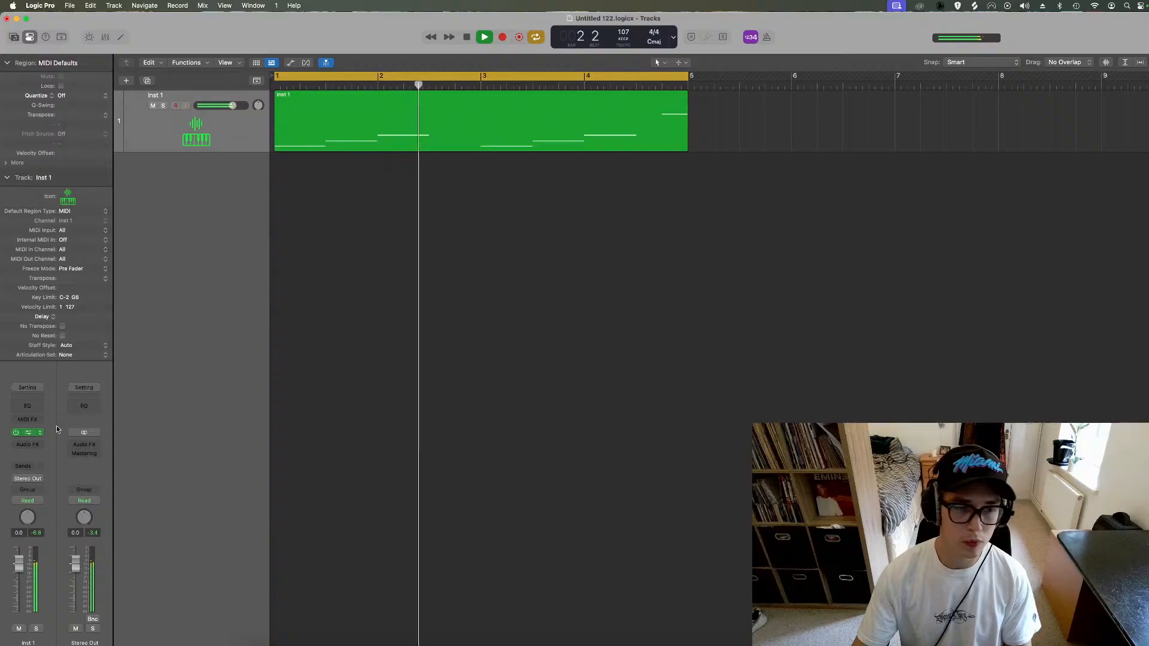
Step: Pitch the choir slices down with Quick Sampler's Coarse control while auditioning the loop
left_click(27, 432)
key("space")
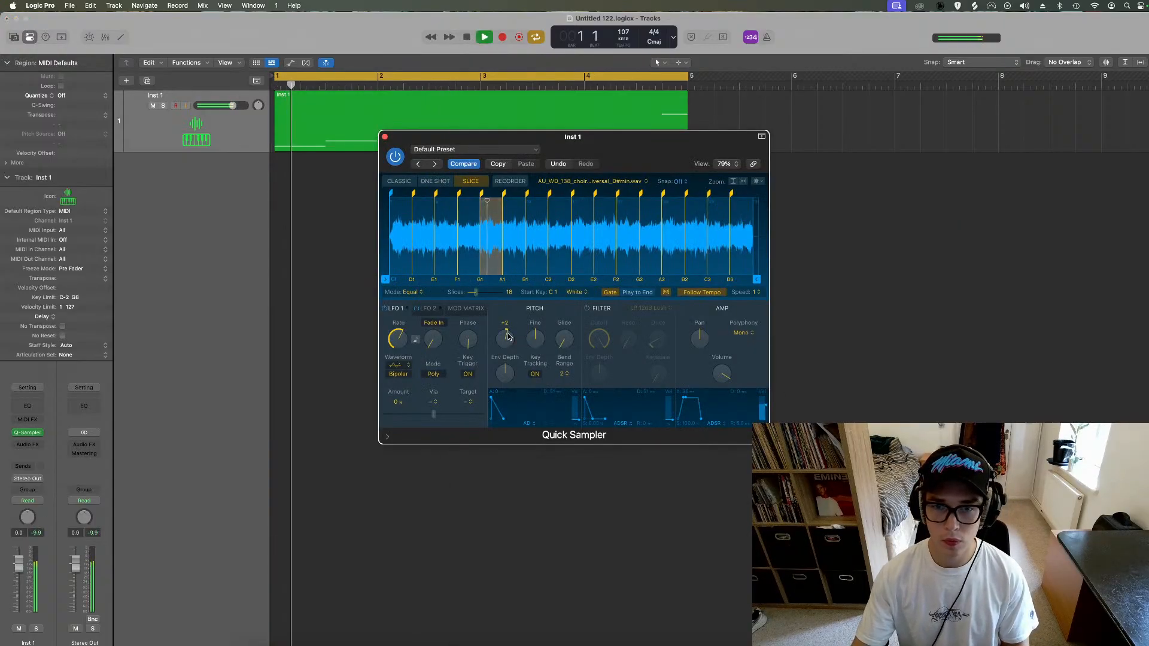
left_click_drag(506, 343, 505, 348)
key("space")
key("space")
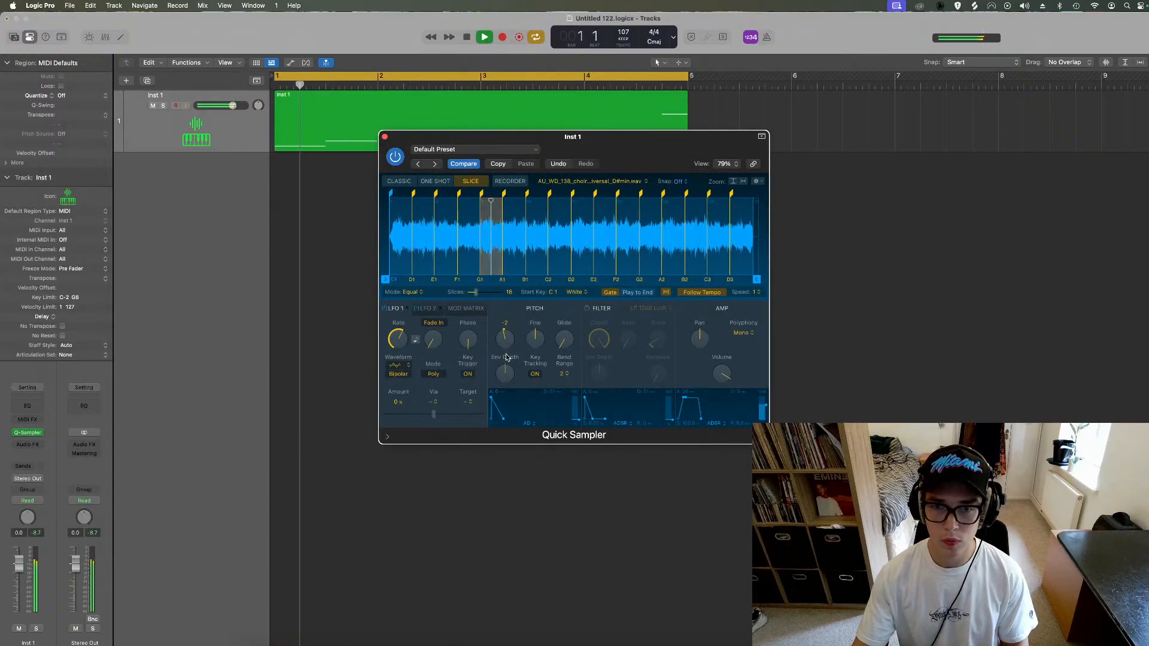
key("space")
key("space")
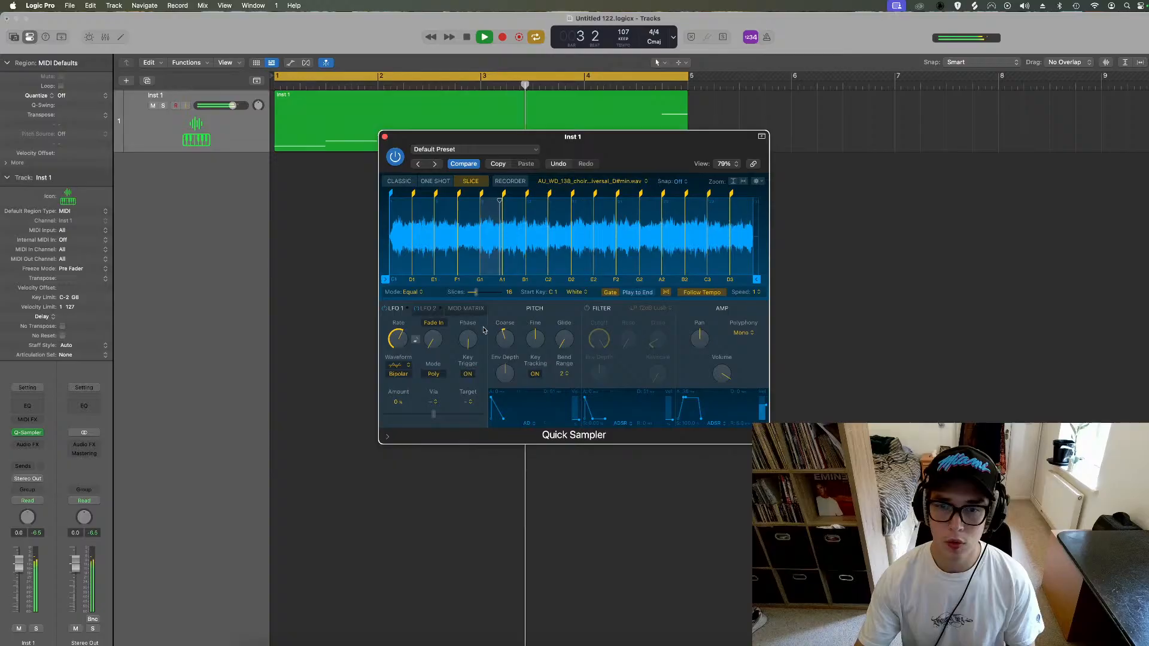
mouse_move(501, 341)
key("space")
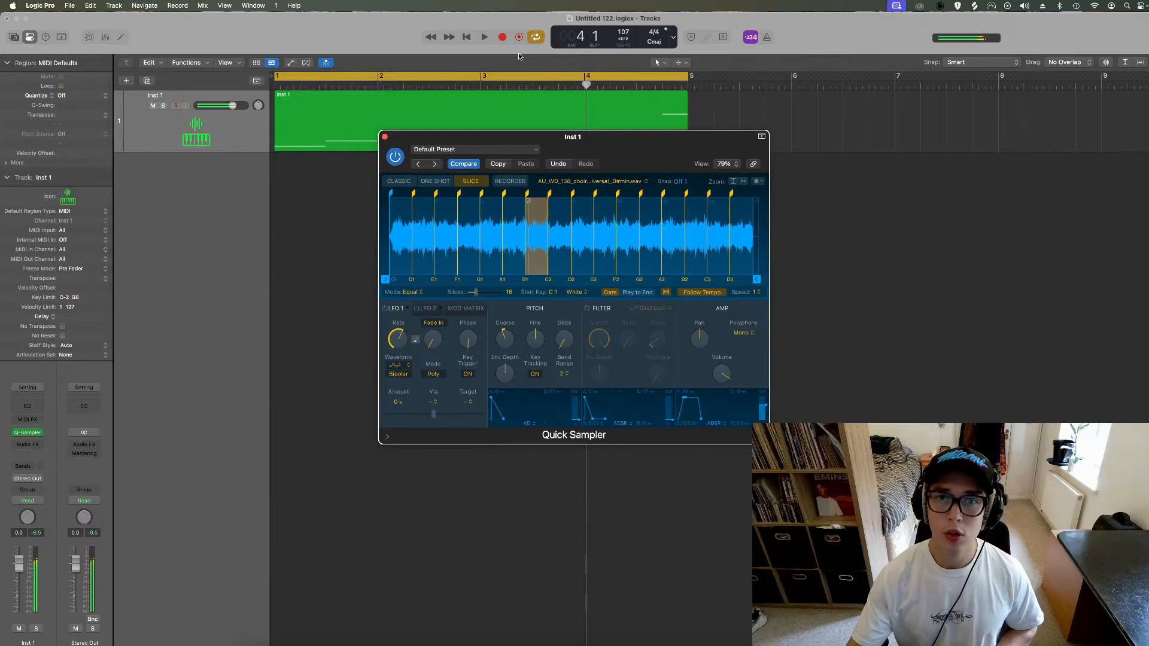
Step: Set the project key to B Minor and rename the Inst 1 track as Choir
left_click(655, 42)
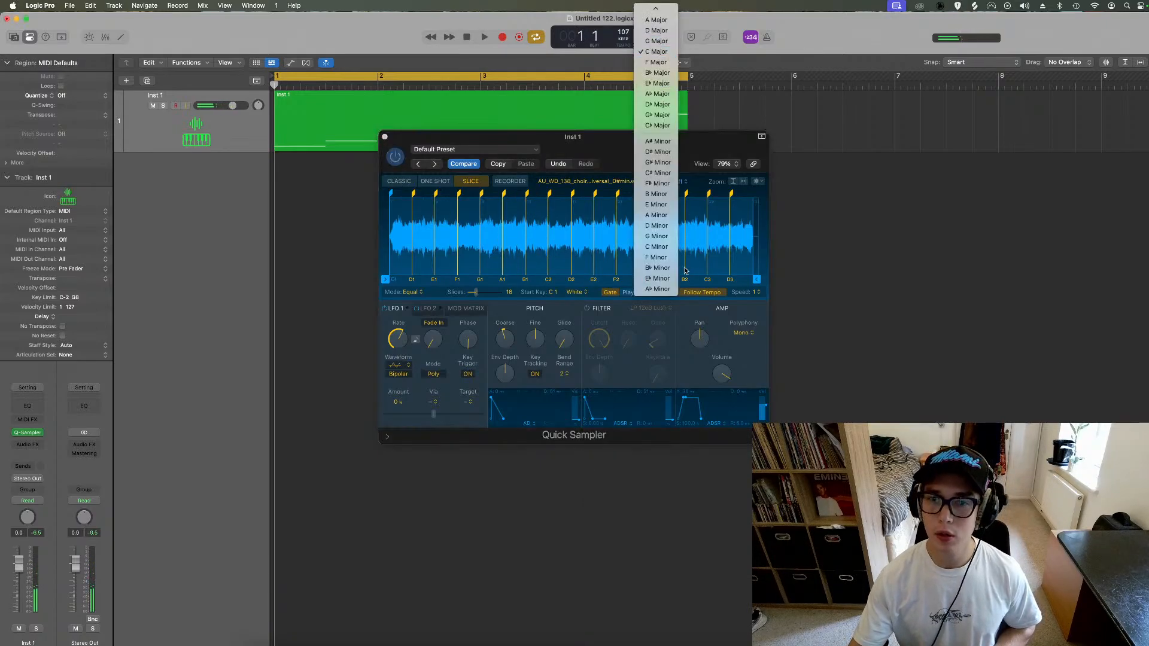
left_click(656, 195)
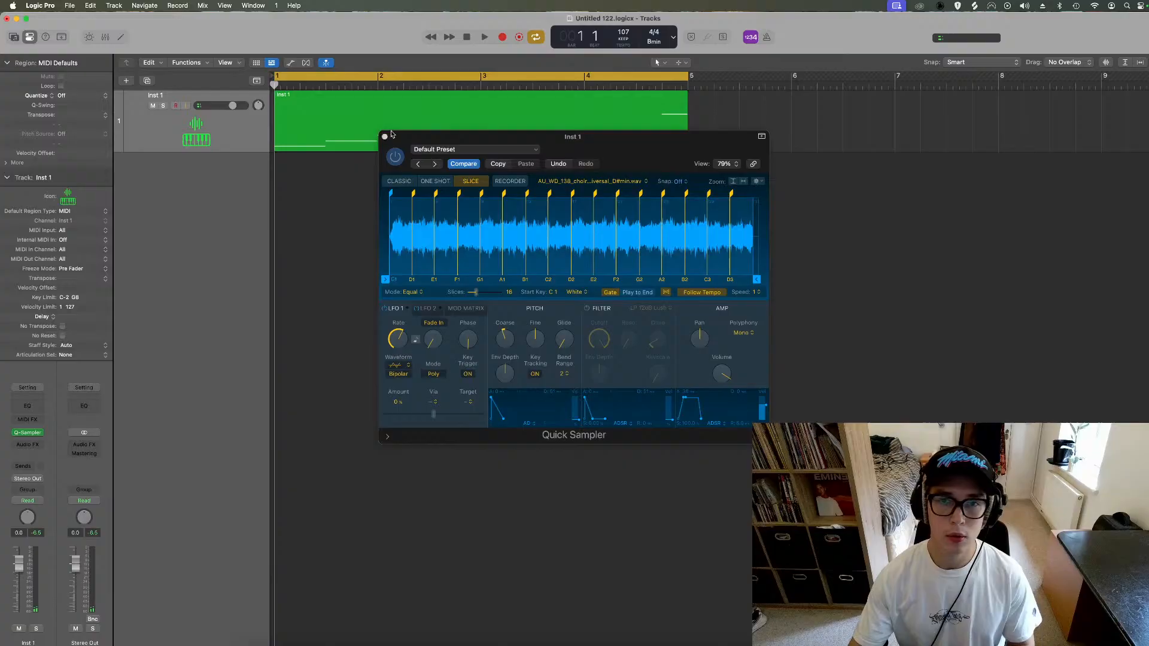
left_click(385, 137)
left_click(165, 100)
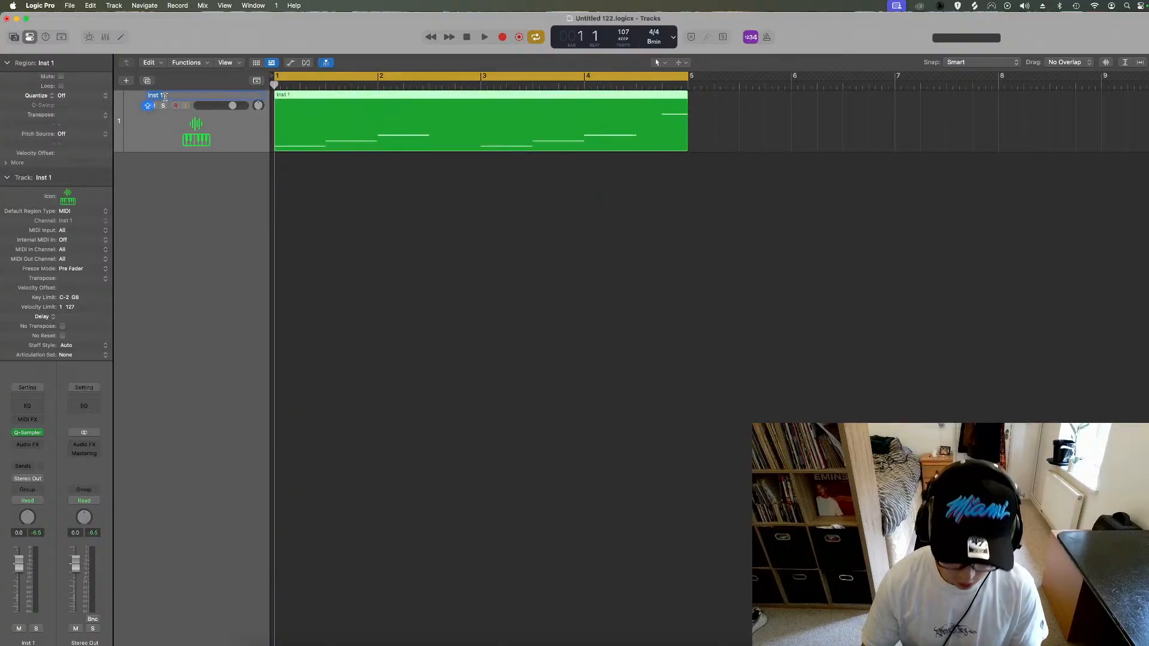
Step: Add a Channel EQ to the Choir track, cutting the lows by 4.1 dB with a 314 Hz shelf and reducing the highs
key("space")
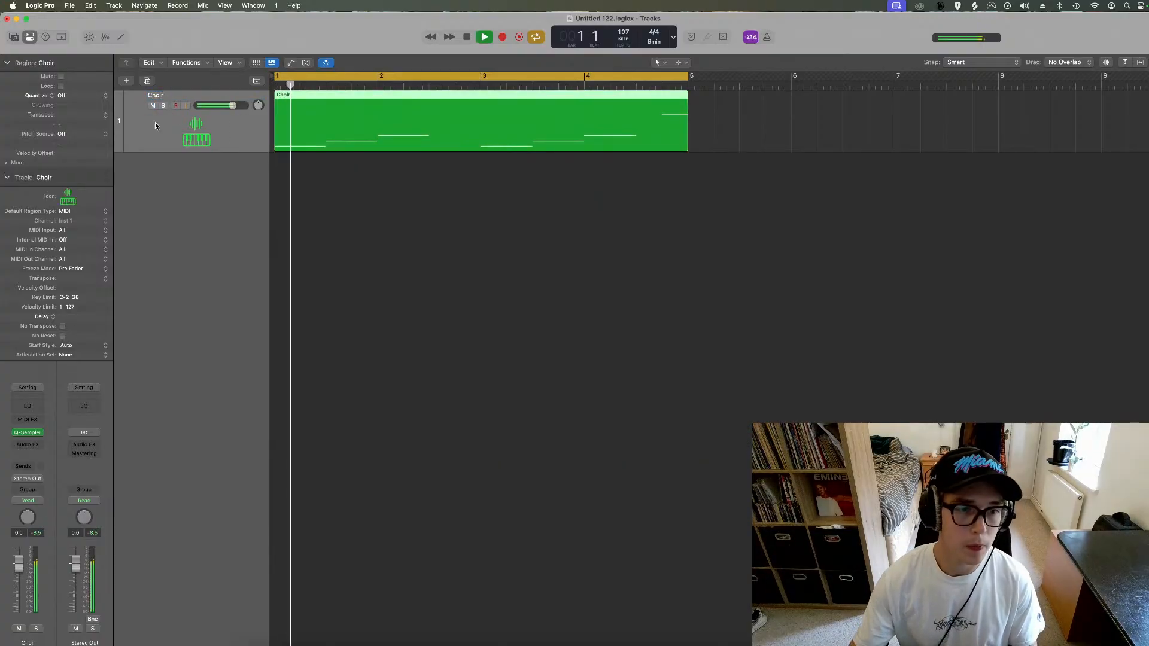
left_click(32, 404)
left_click_drag(490, 268, 573, 279)
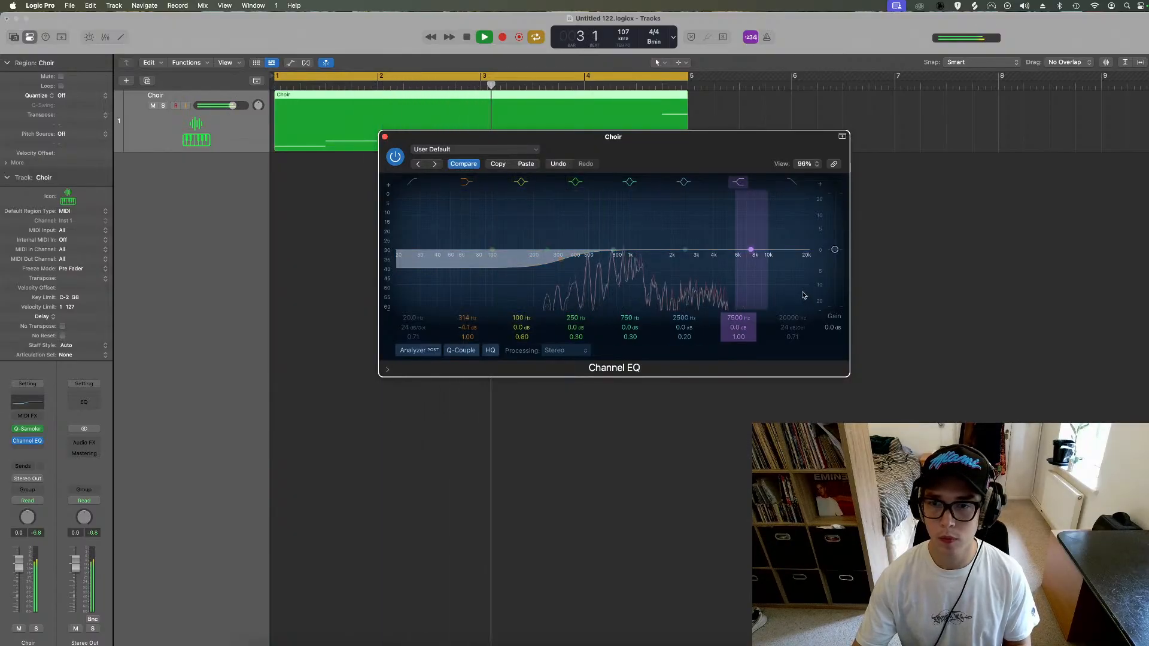
left_click_drag(802, 295, 761, 299)
left_click(385, 137)
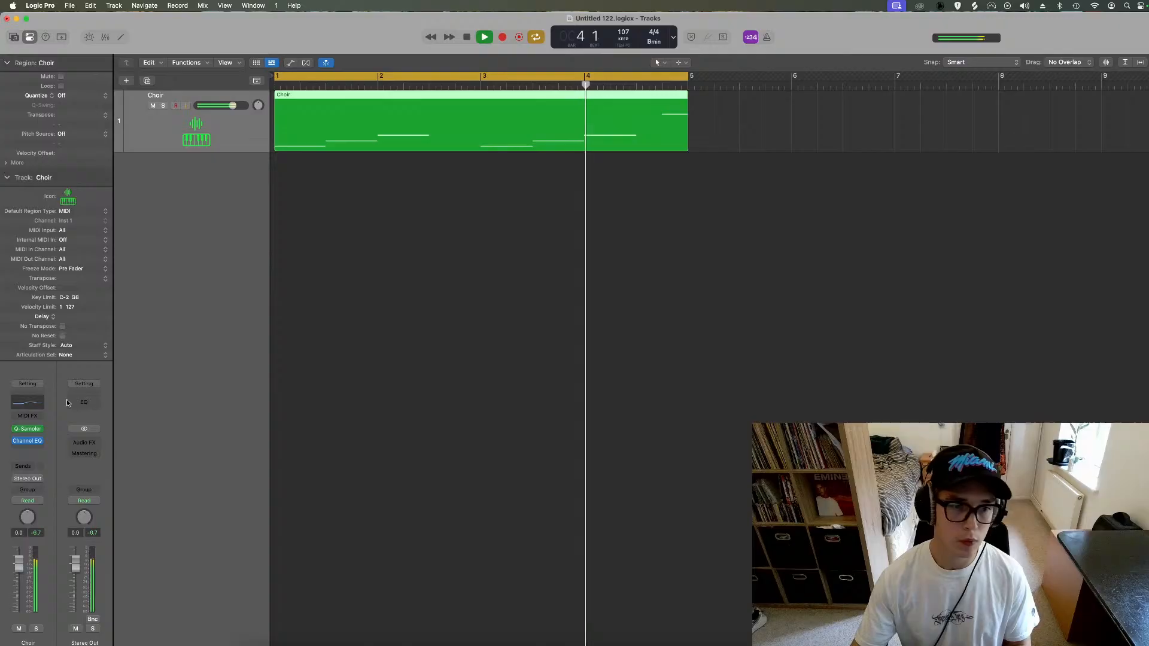
Step: Add a Compressor to the Choir track with Auto Gain and auto release off and the threshold at -21.5 dB
left_click(22, 458)
mouse_move(90, 518)
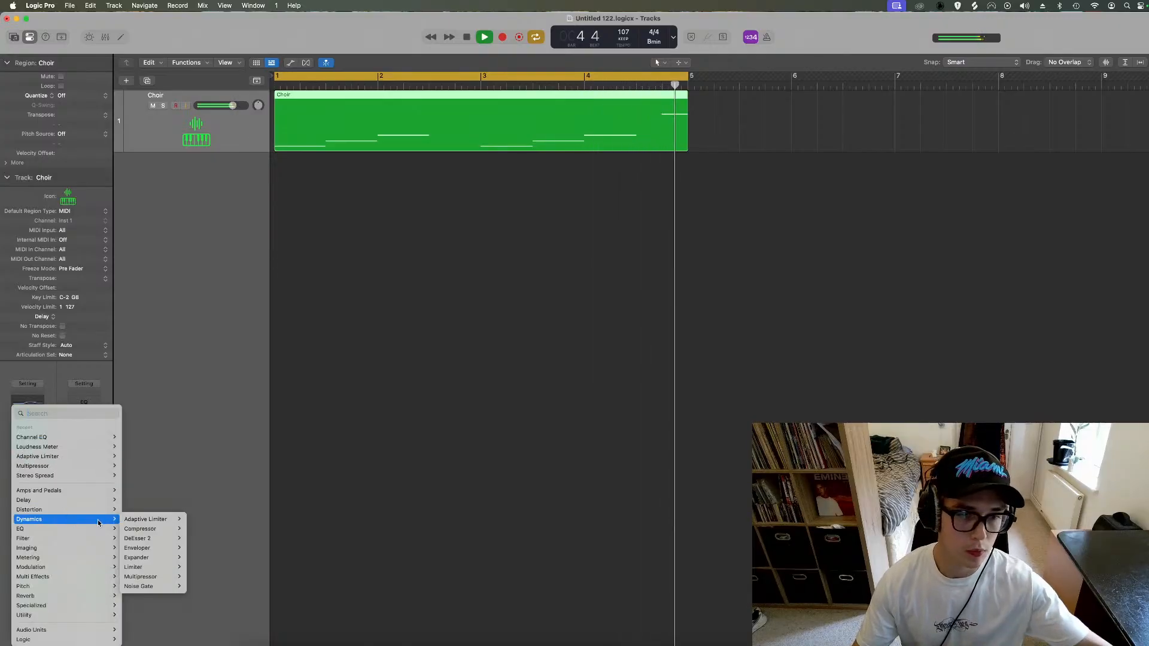
left_click(203, 529)
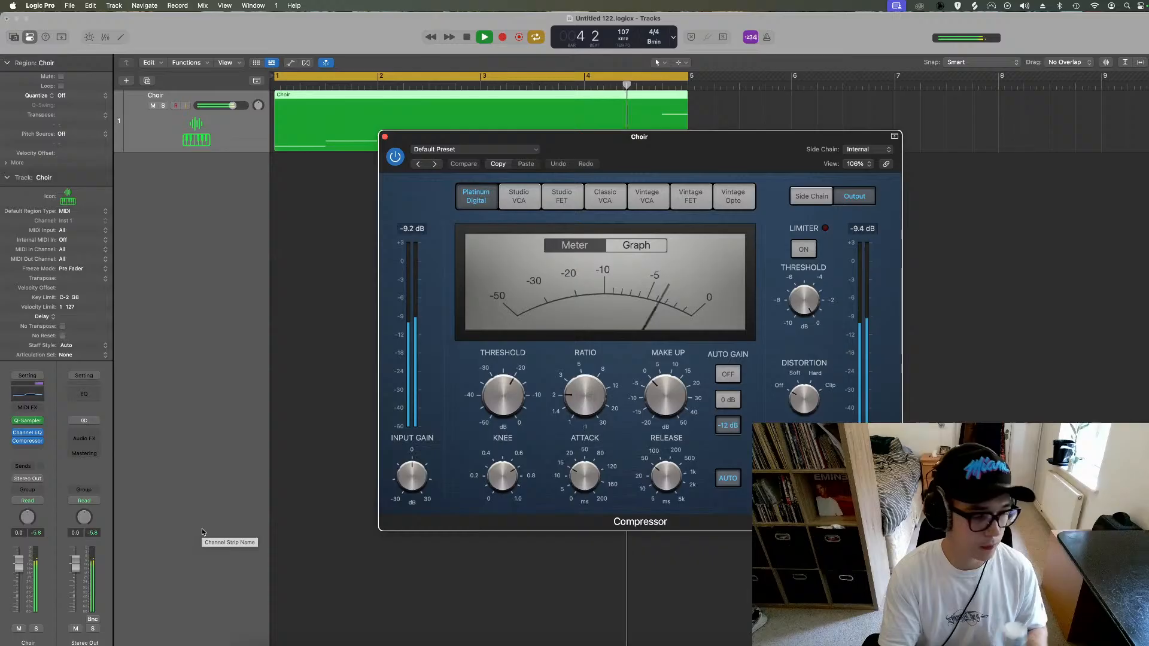
left_click(728, 375)
left_click_drag(506, 395, 506, 402)
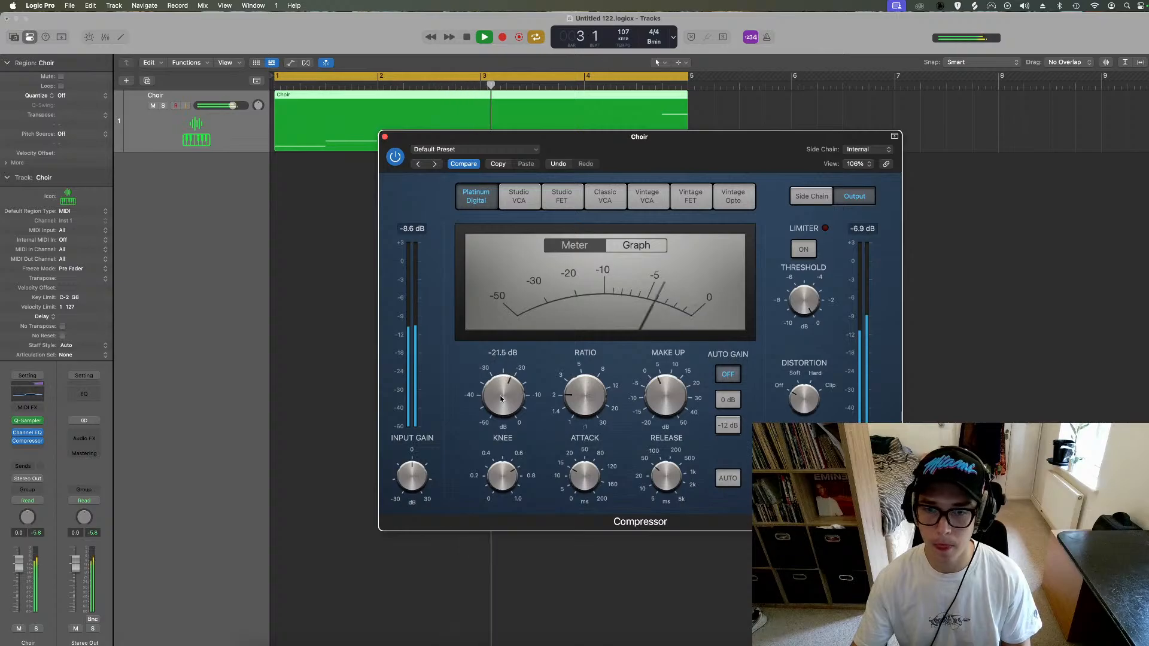
left_click(384, 137)
Step: Insert a stereo ValhallaSupermassive effect after the Compressor on the Choir track
left_click(28, 449)
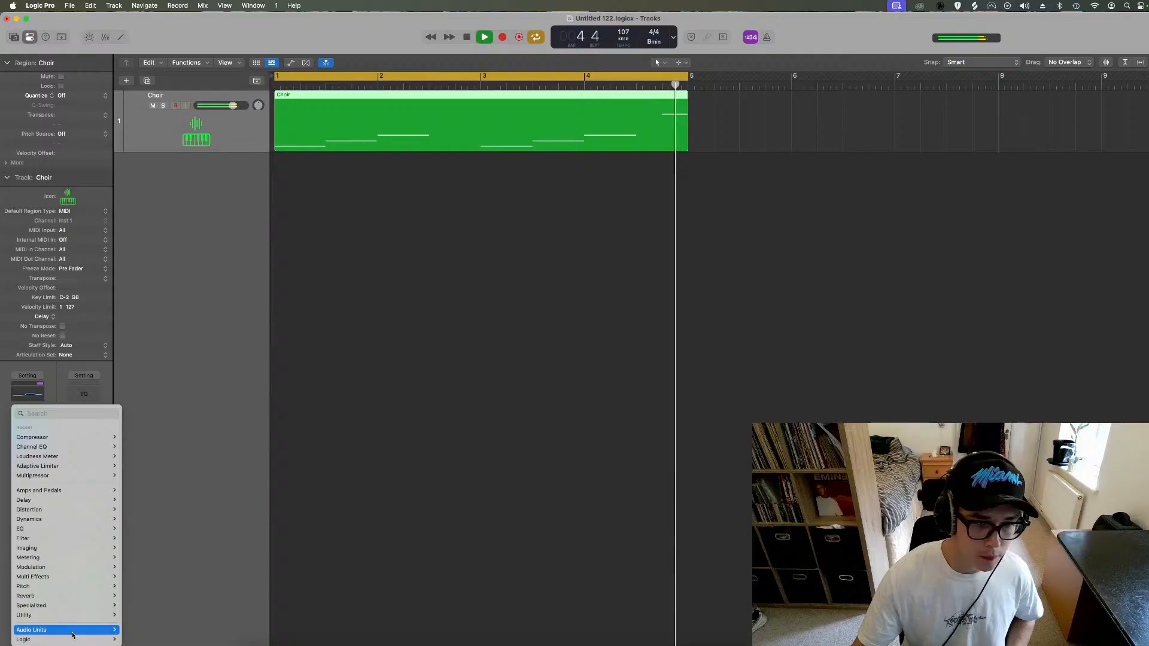
mouse_move(72, 633)
mouse_move(147, 639)
mouse_move(233, 639)
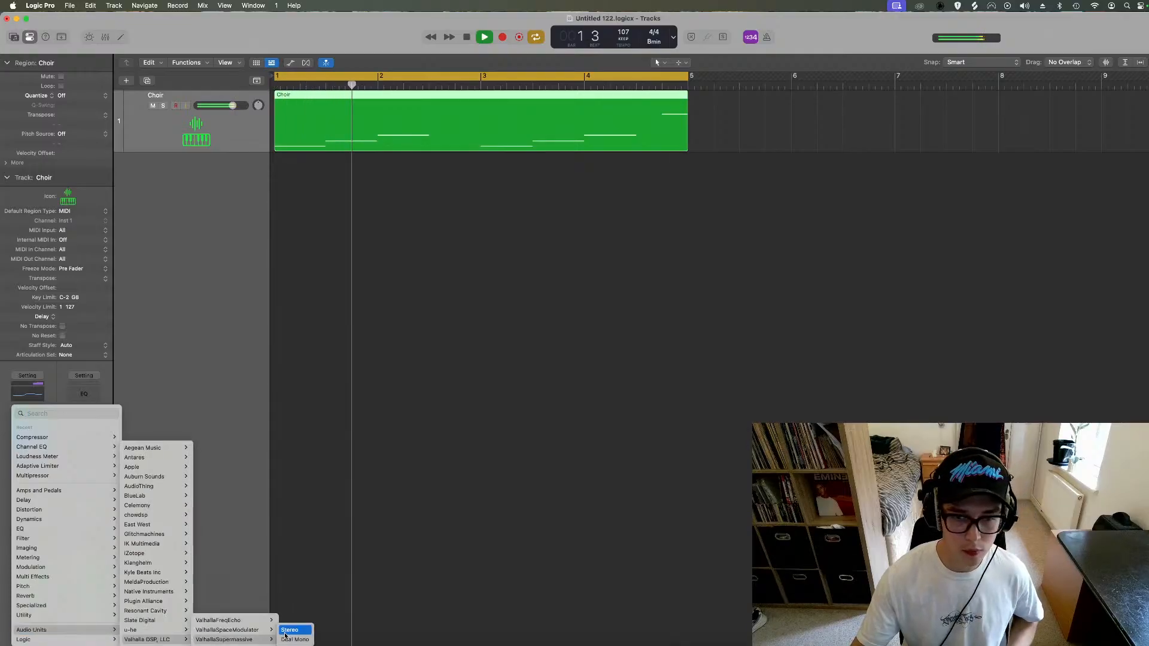
left_click(287, 632)
Step: Load Supermassive's 80s Space Verb reverb preset, then set the mix to 28.7 % and the high EQ to 4180 Hz
left_click(670, 342)
mouse_move(680, 462)
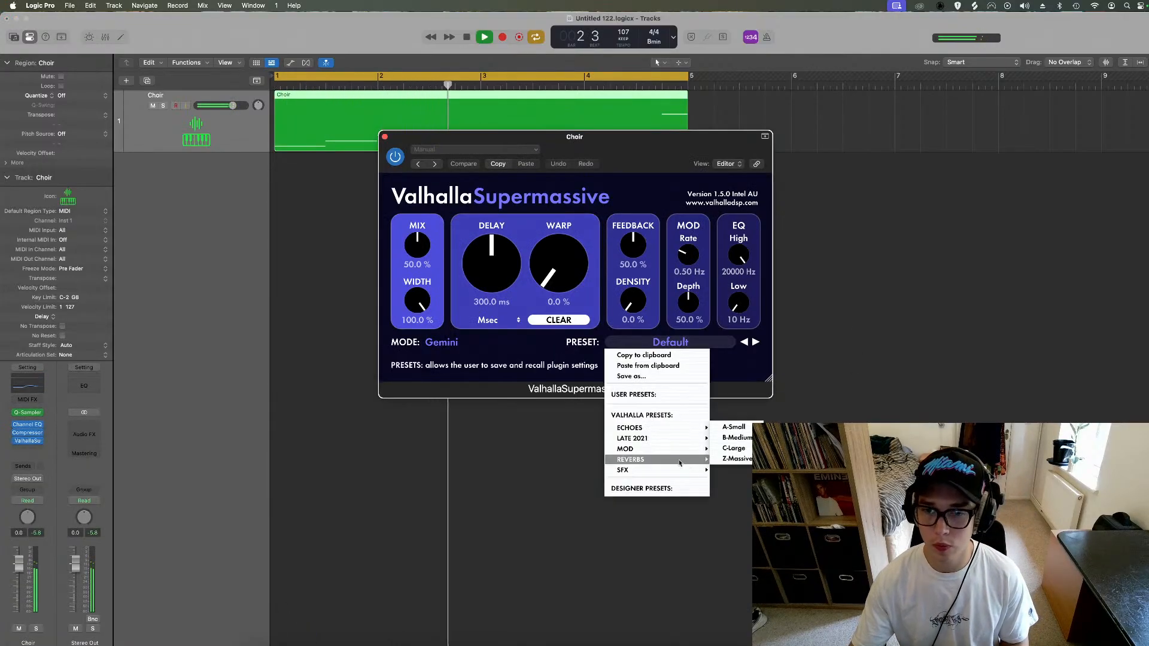
mouse_move(742, 448)
left_click(795, 374)
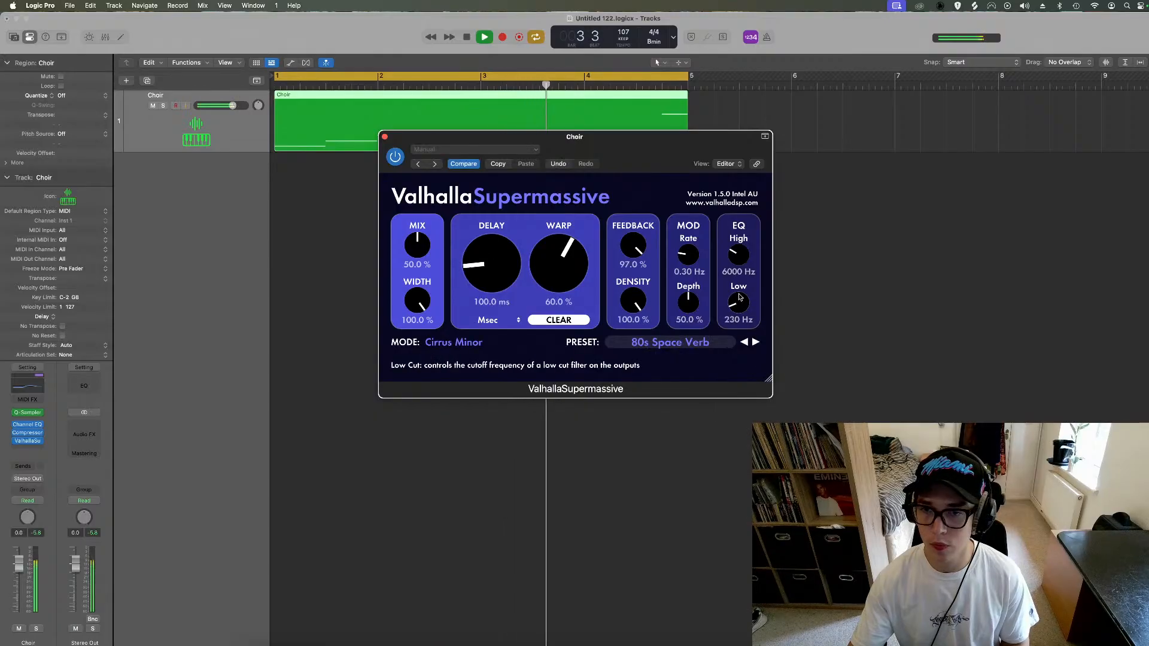
left_click_drag(416, 246, 412, 270)
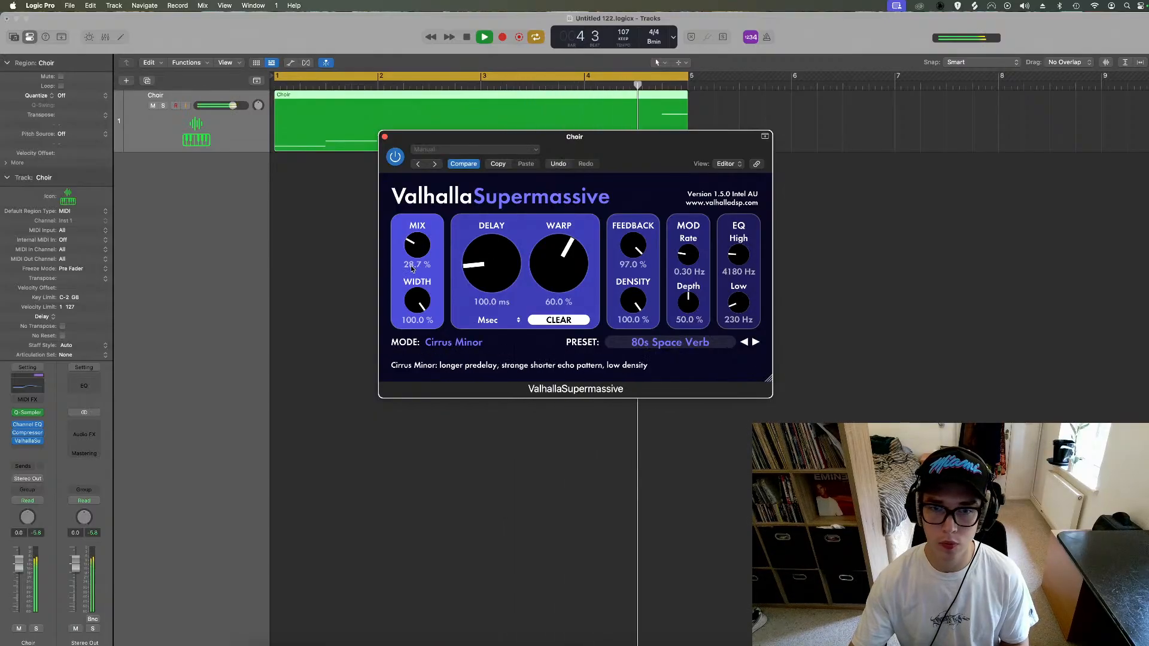
left_click(385, 137)
double_click(449, 135)
key("space")
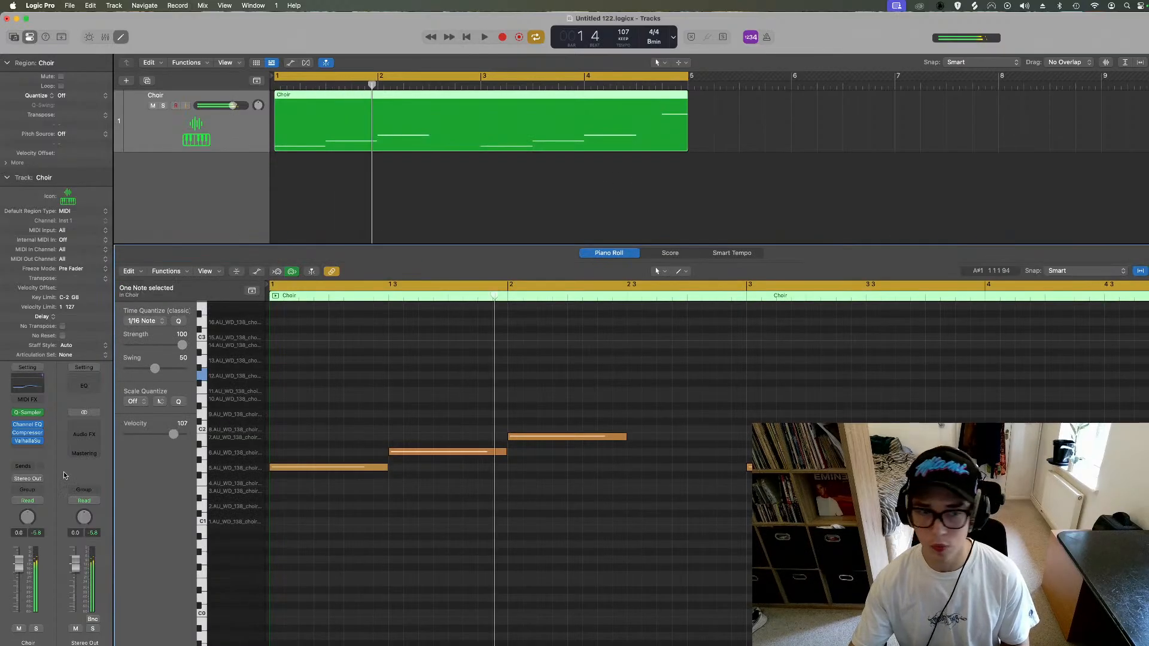
key("space")
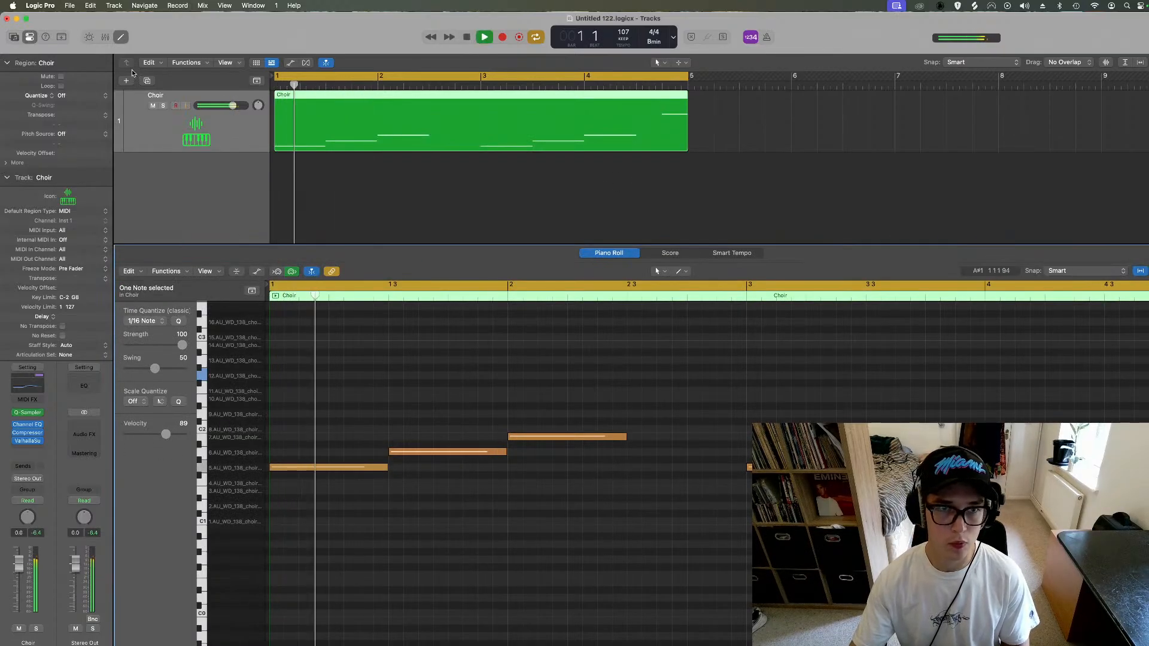
left_click(121, 37)
Step: Add a send from the Choir track to Bus 1 at about -16.0 dB
left_click(26, 466)
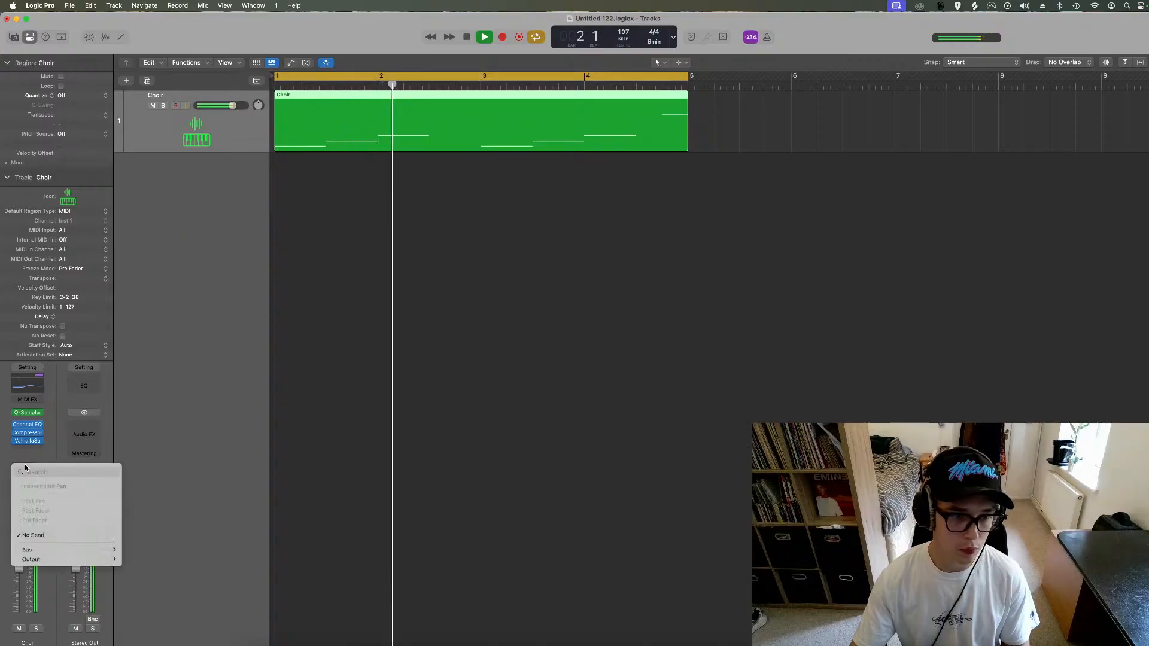
mouse_move(72, 549)
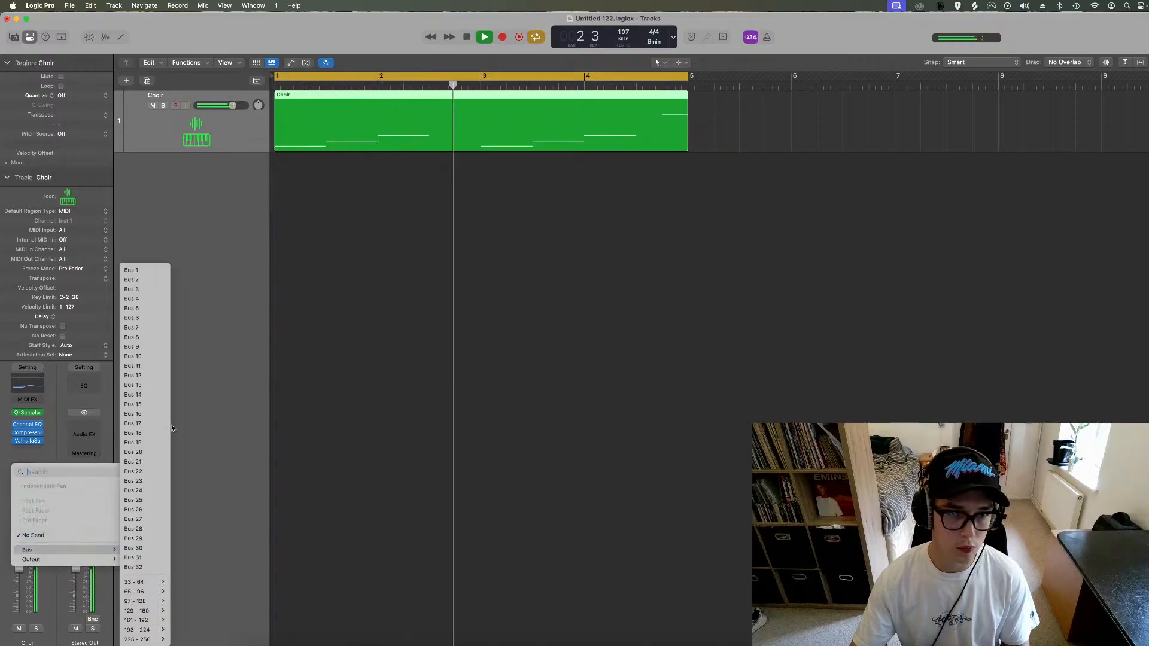
left_click(150, 275)
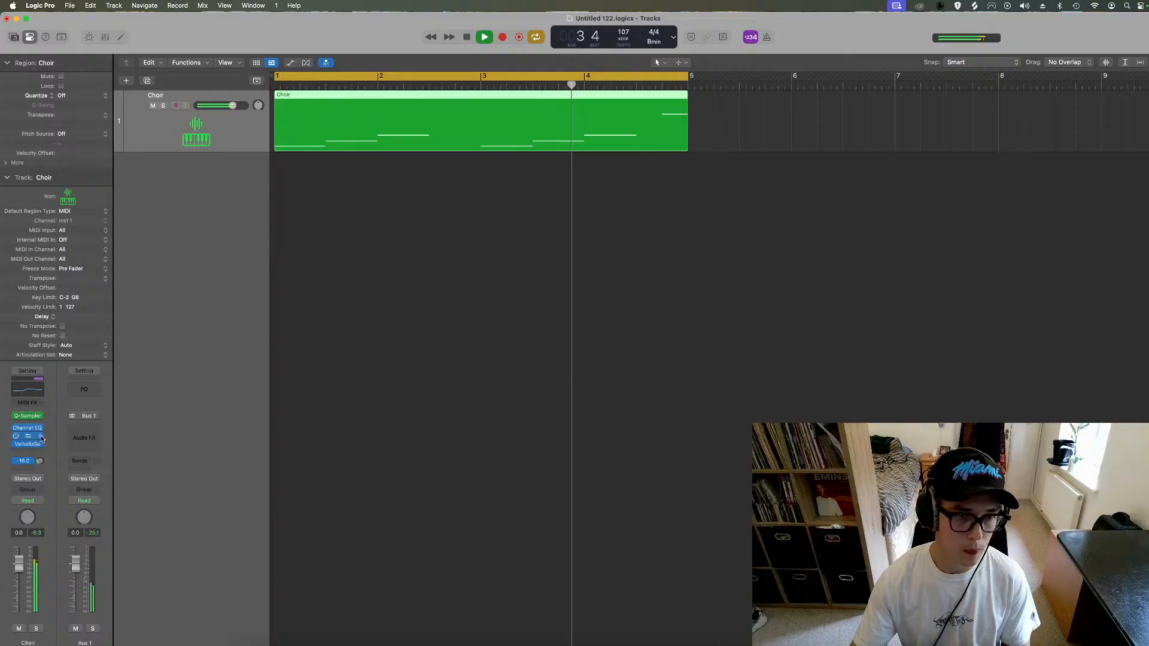
Step: Add a stereo Echo to Aux 1 with a 1/2 note delay, 64% feedback, 0% dry and 100% wet
left_click(28, 452)
mouse_move(150, 500)
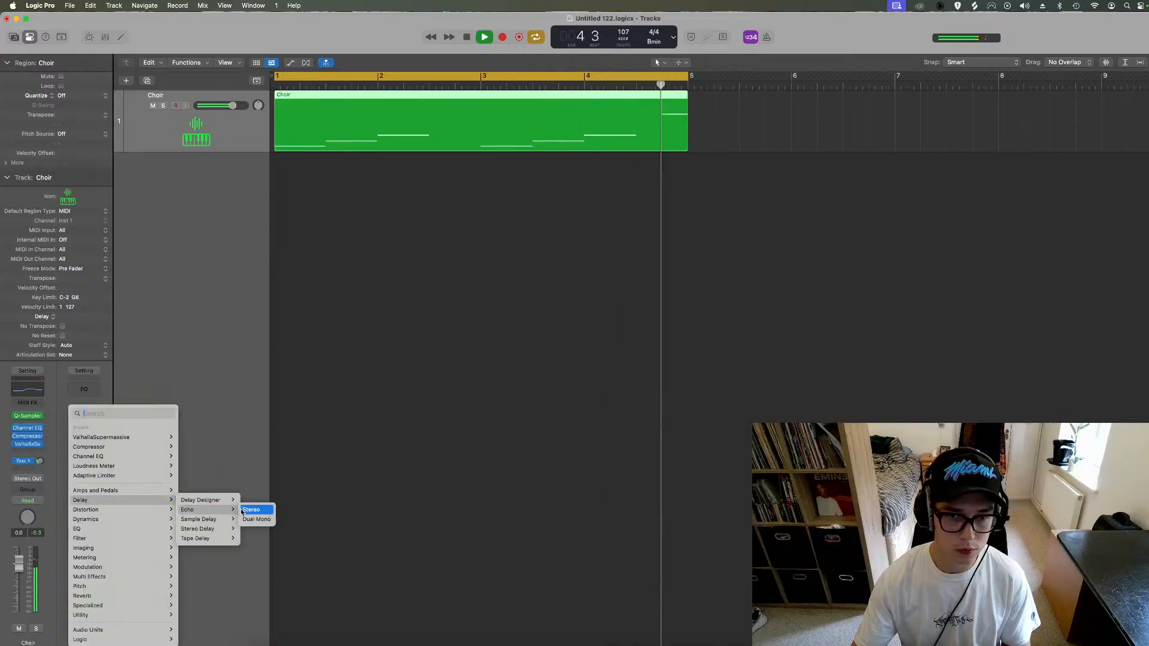
left_click(257, 510)
left_click_drag(432, 228, 435, 219)
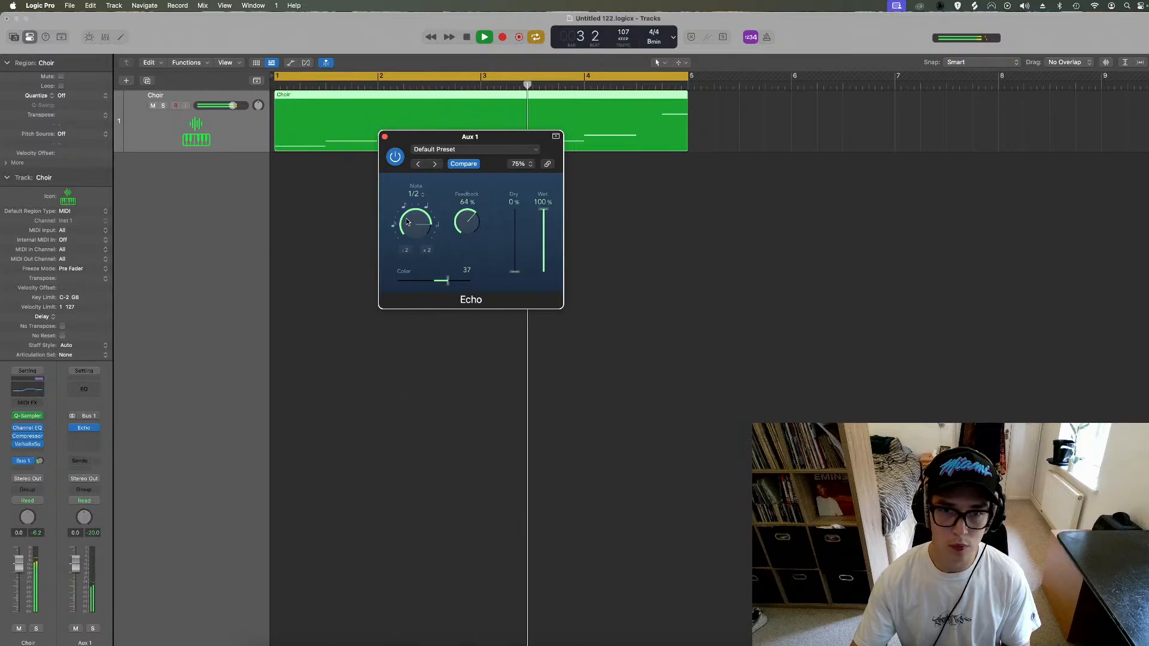
key("Return")
left_click(385, 137)
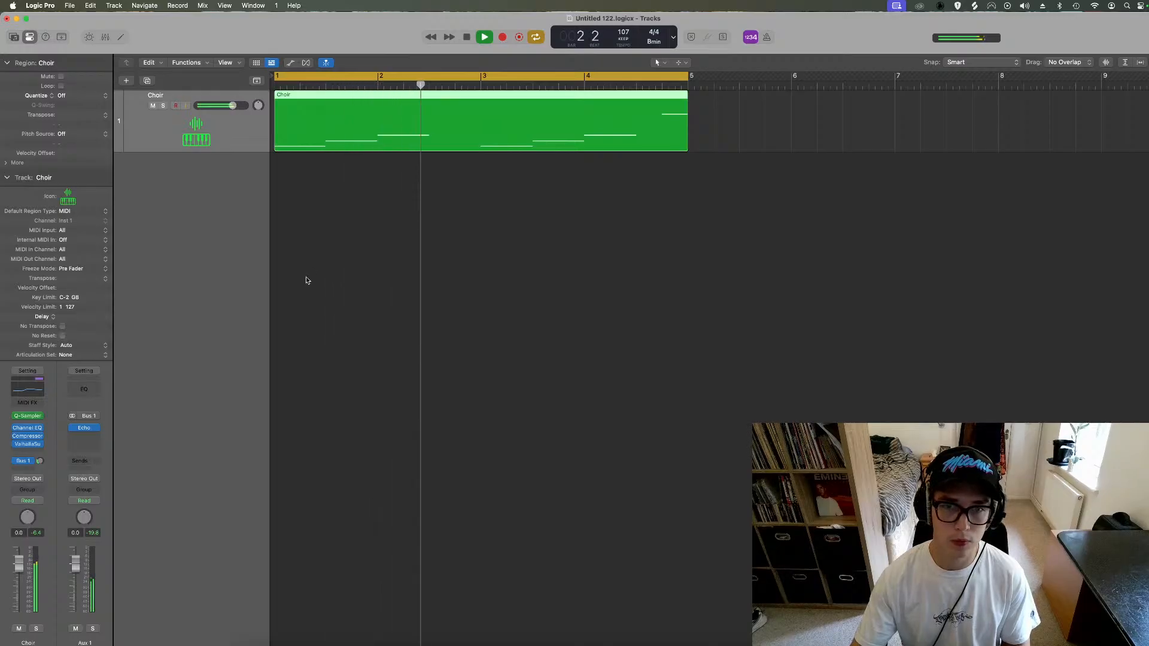
Step: Add a stereo Compressor after the Echo on Aux 1 and side-chain it to Choir (Inst 1)
left_click(85, 450)
left_click(258, 530)
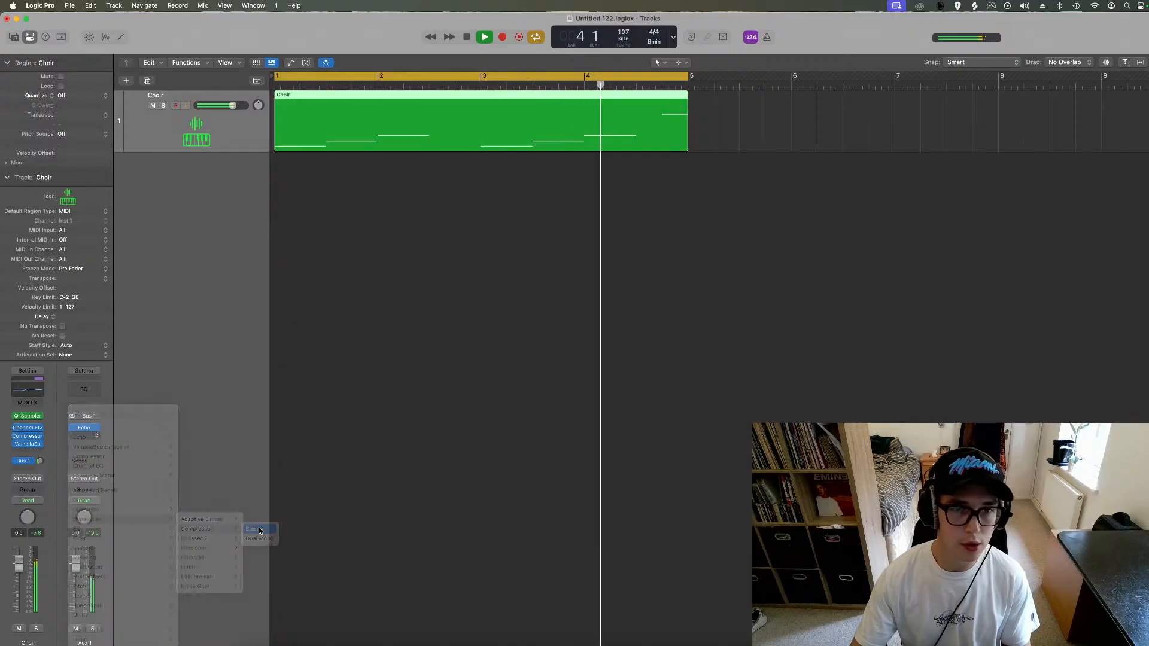
left_click(863, 151)
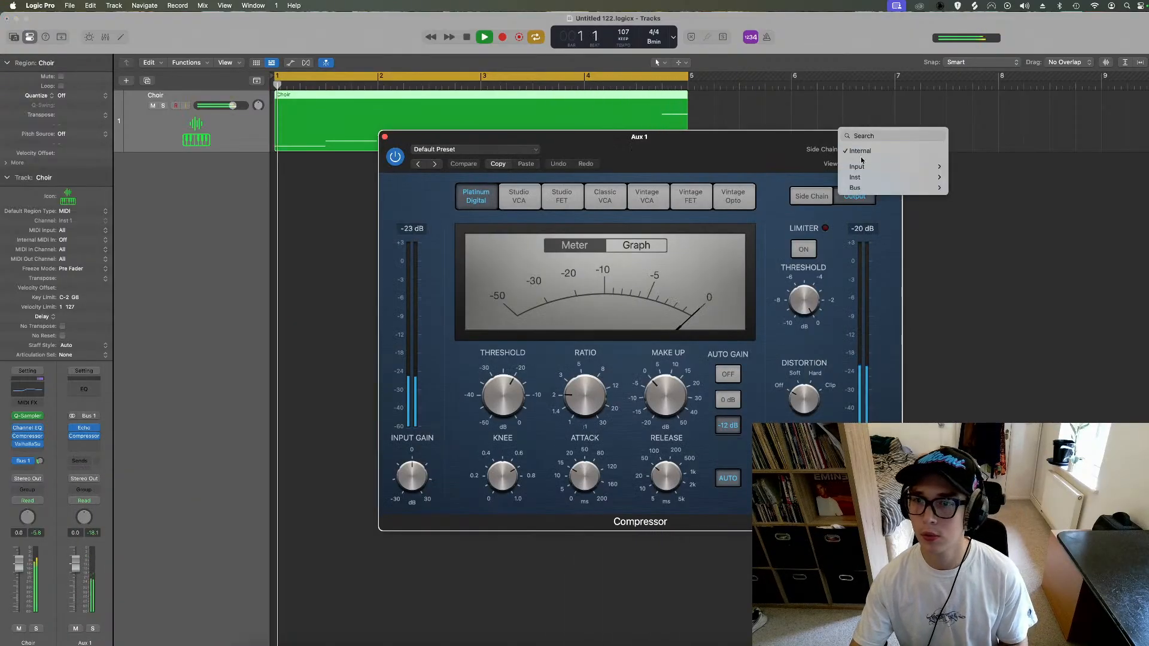
mouse_move(885, 177)
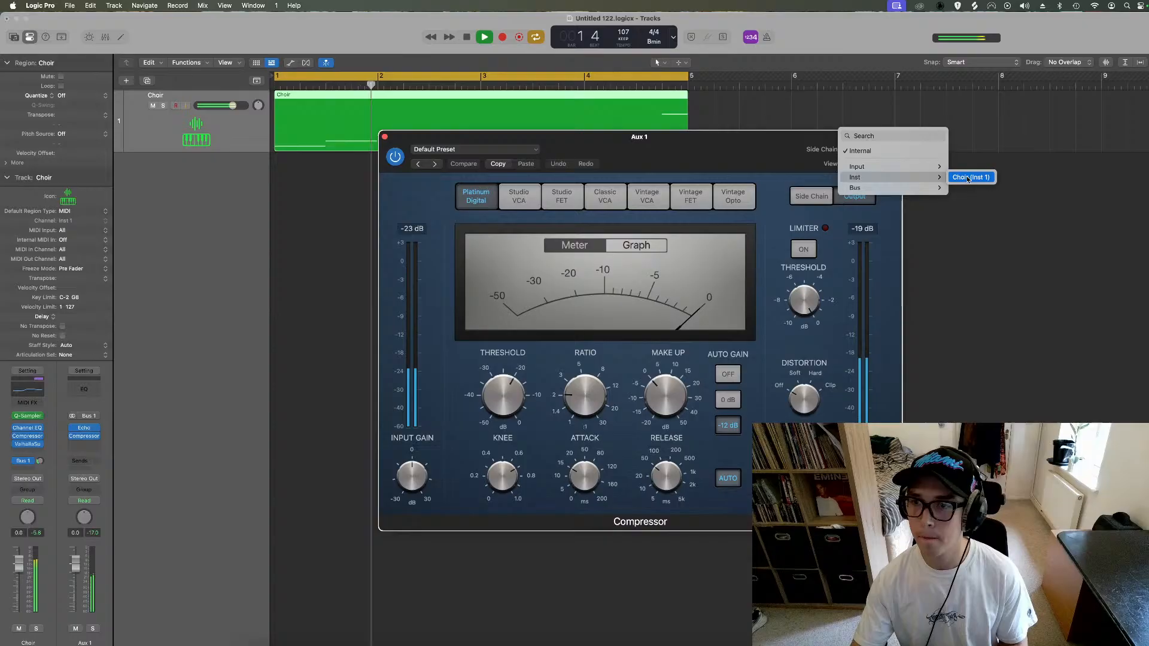
left_click(644, 225)
Step: Show the Aux 1 Compressor's graph, turn off Auto Gain and auto release, and set the threshold to -24.0 dB
left_click(638, 246)
left_click(727, 374)
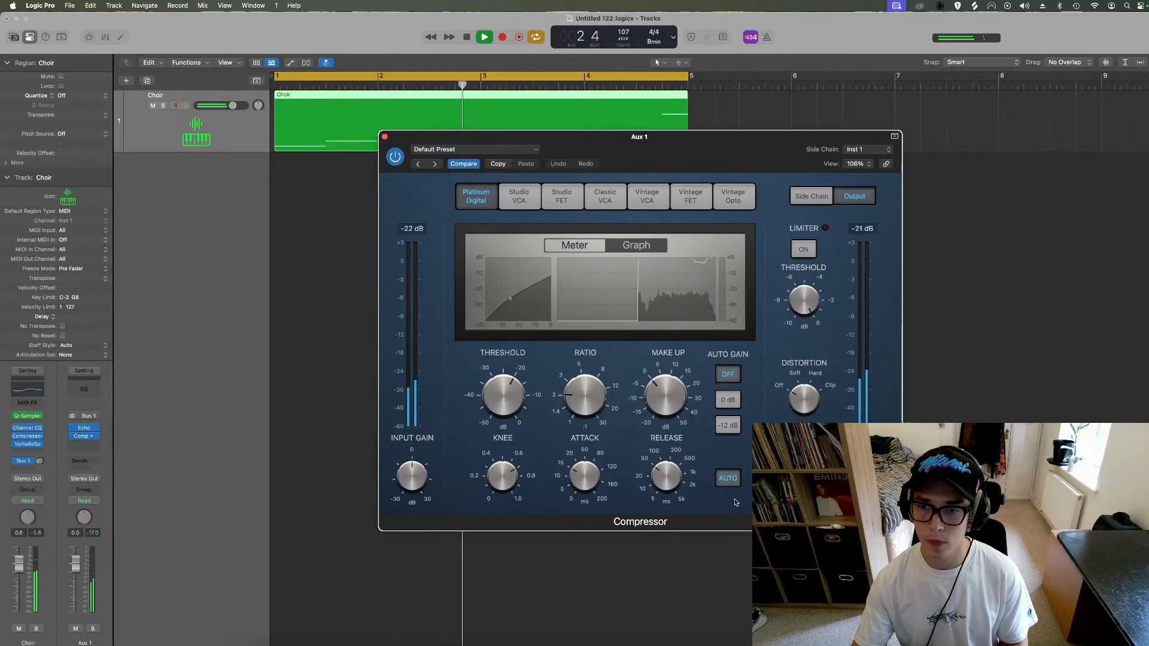
left_click(729, 480)
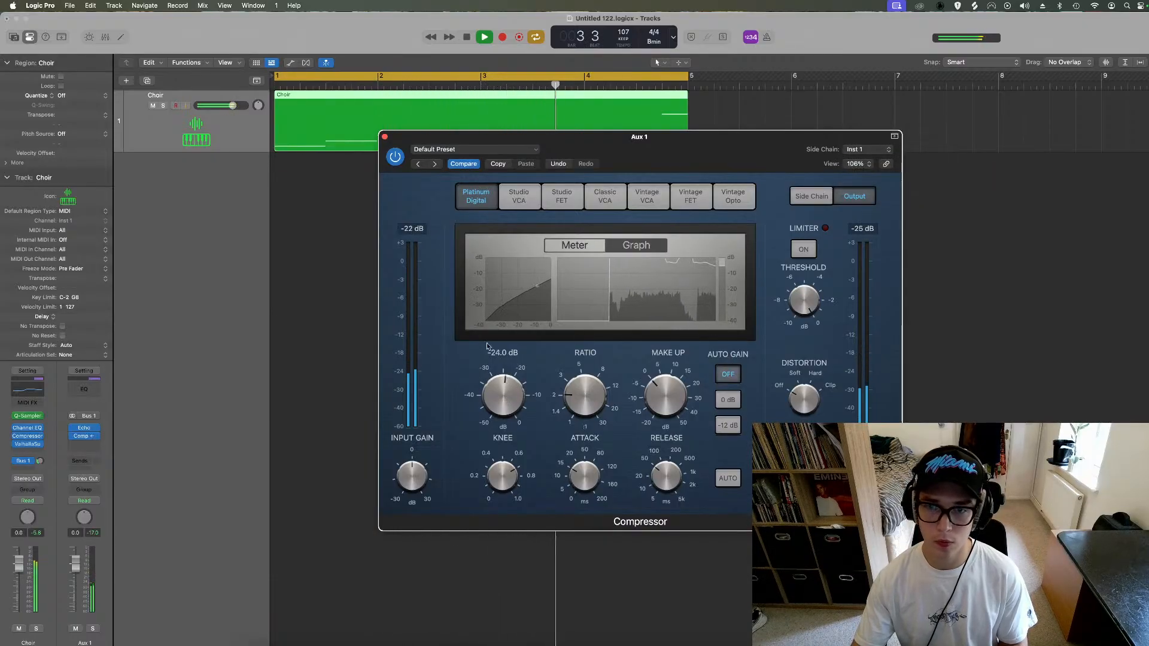
left_click(384, 137)
left_click(407, 227)
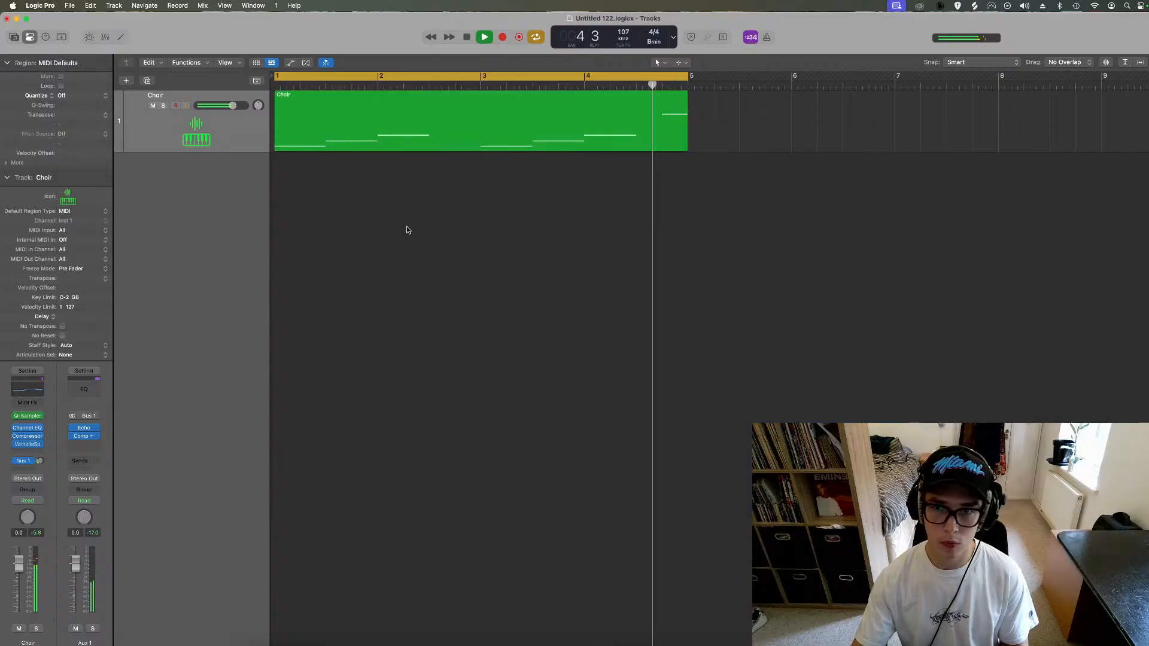
Step: Play back the choir loop to check the reverb and the side-chained echo
key("space")
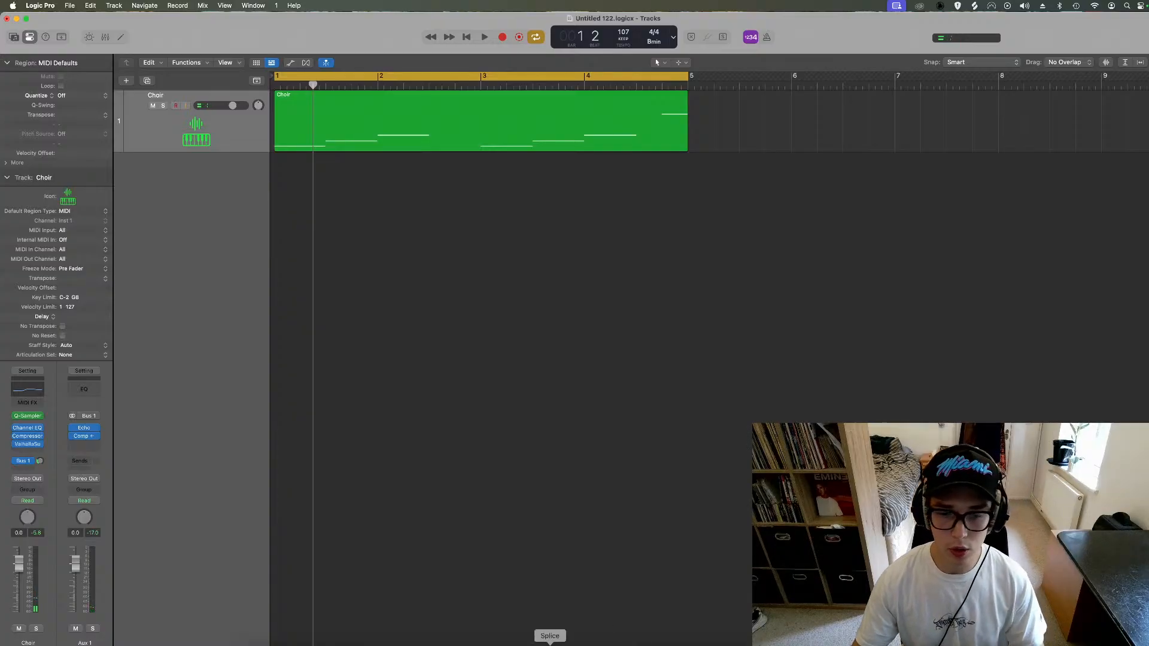
key("space")
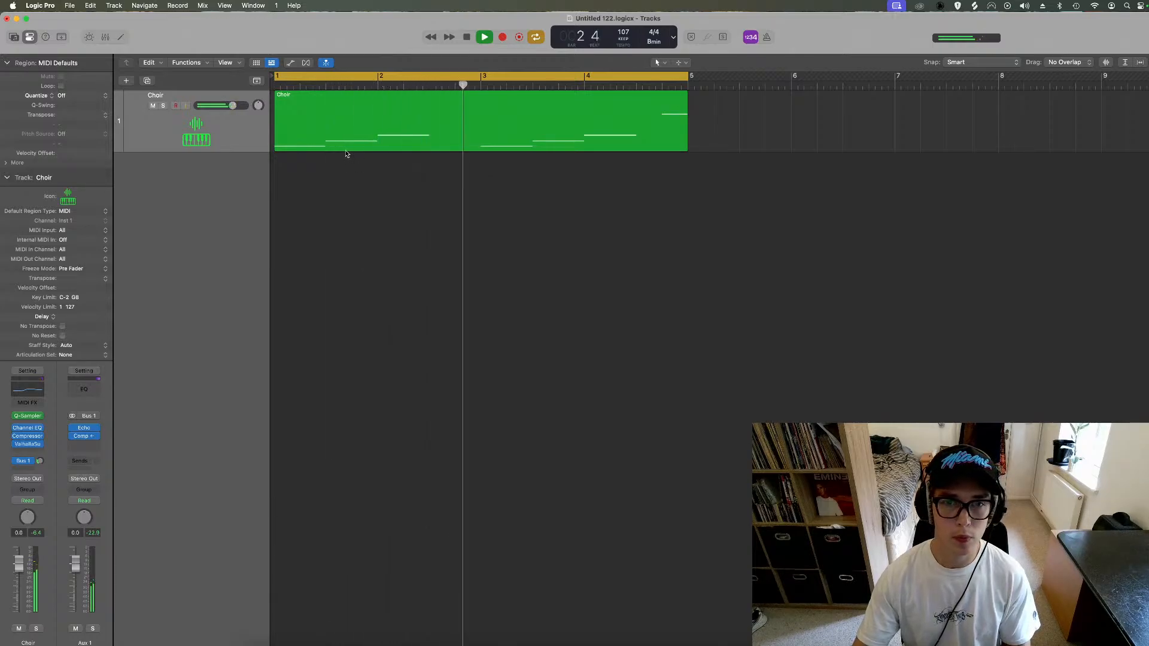
key("space")
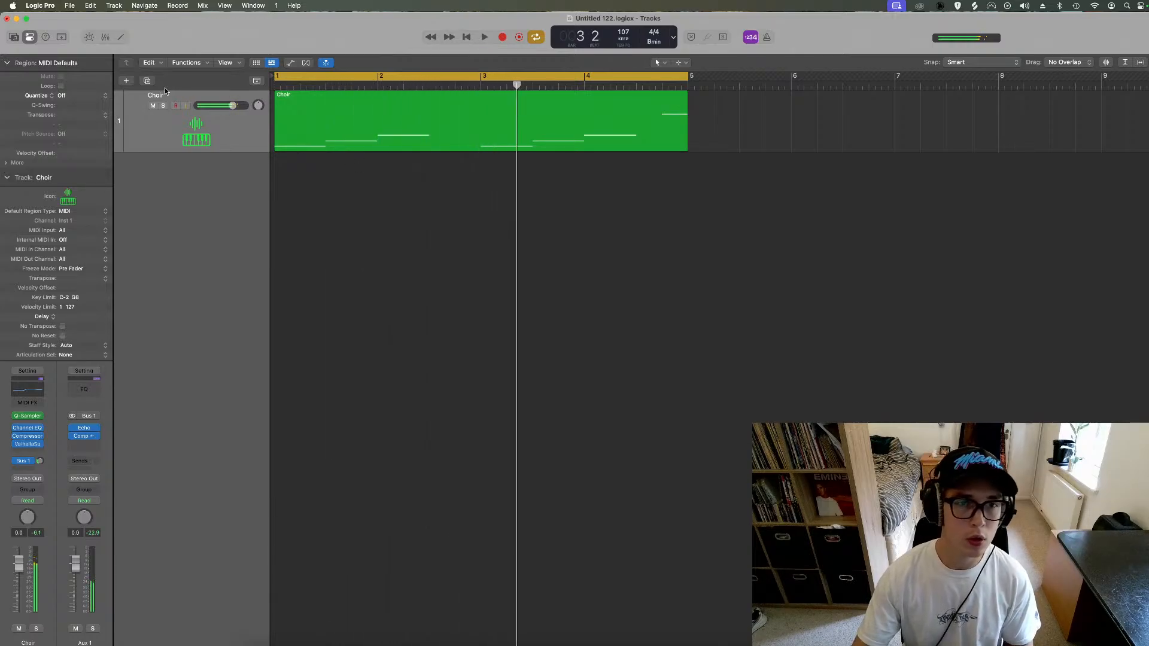
Step: Create a software instrument track with Heat Up 3 as its instrument and hide the Library
left_click(131, 80)
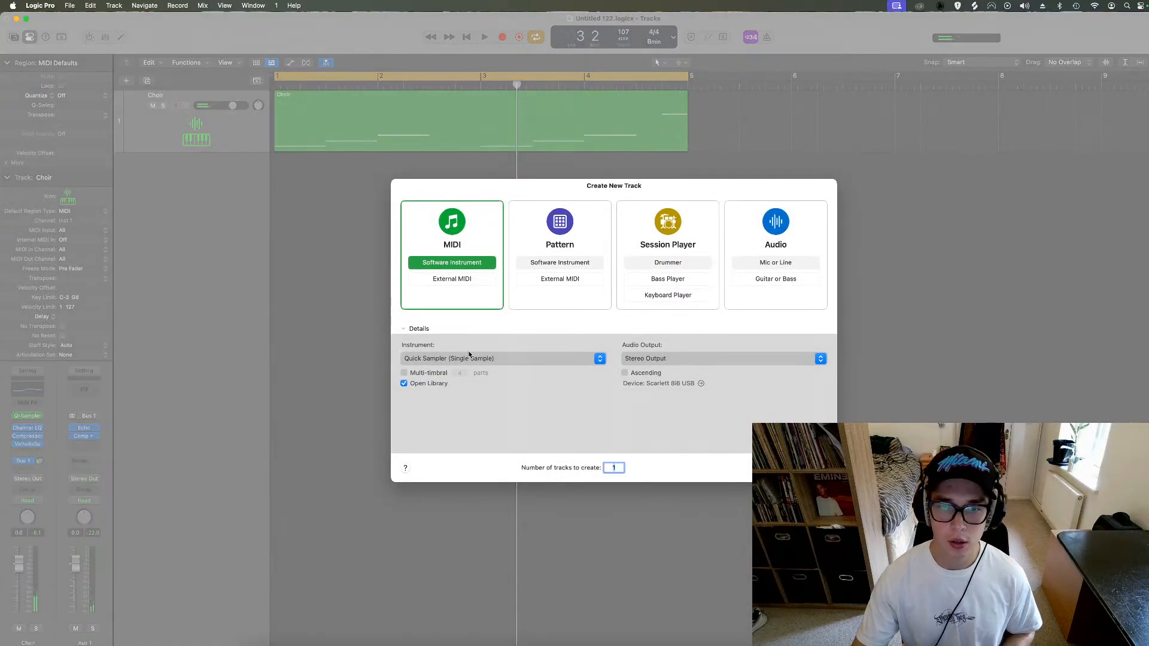
left_click(469, 355)
mouse_move(489, 428)
left_click(710, 425)
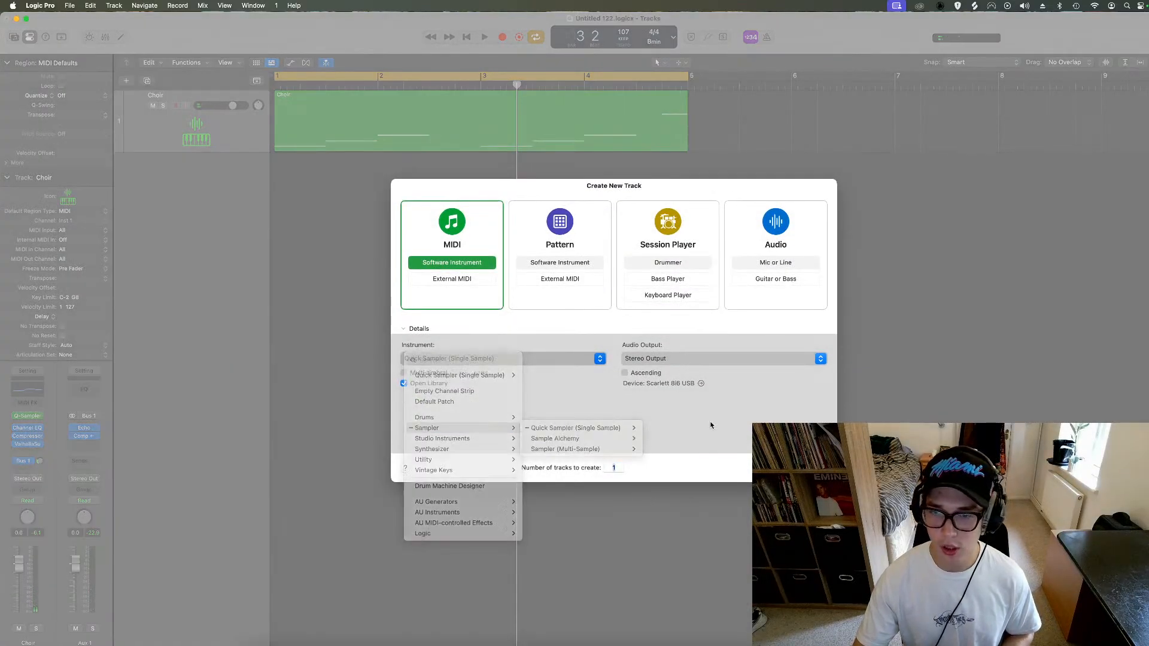
left_click(418, 358)
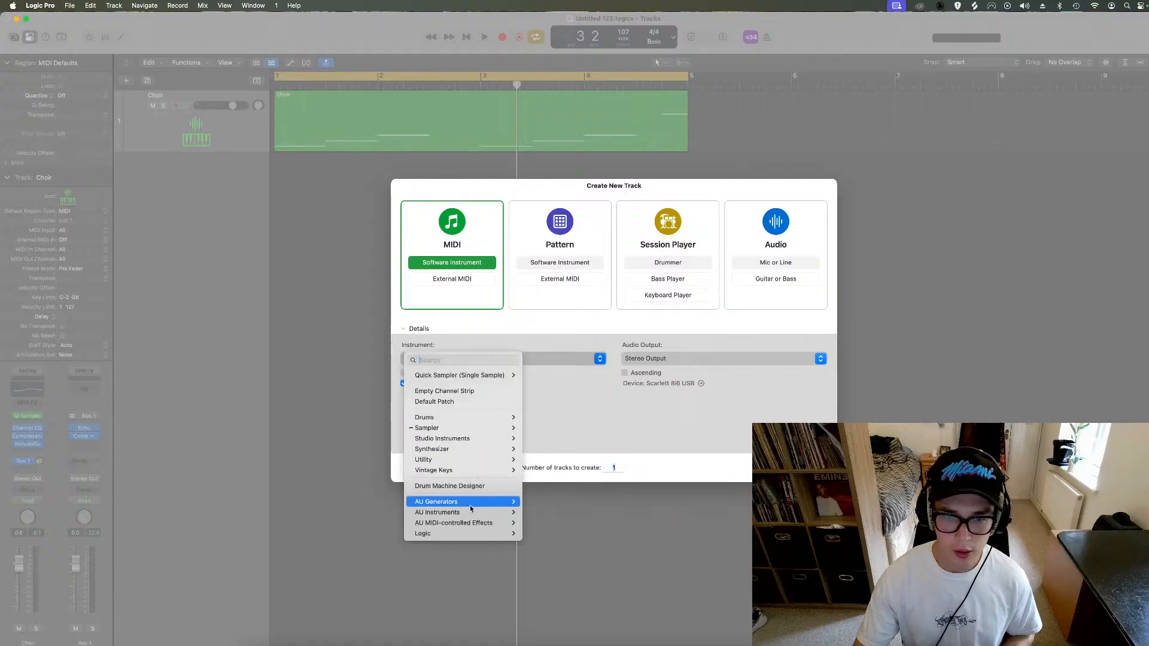
mouse_move(461, 513)
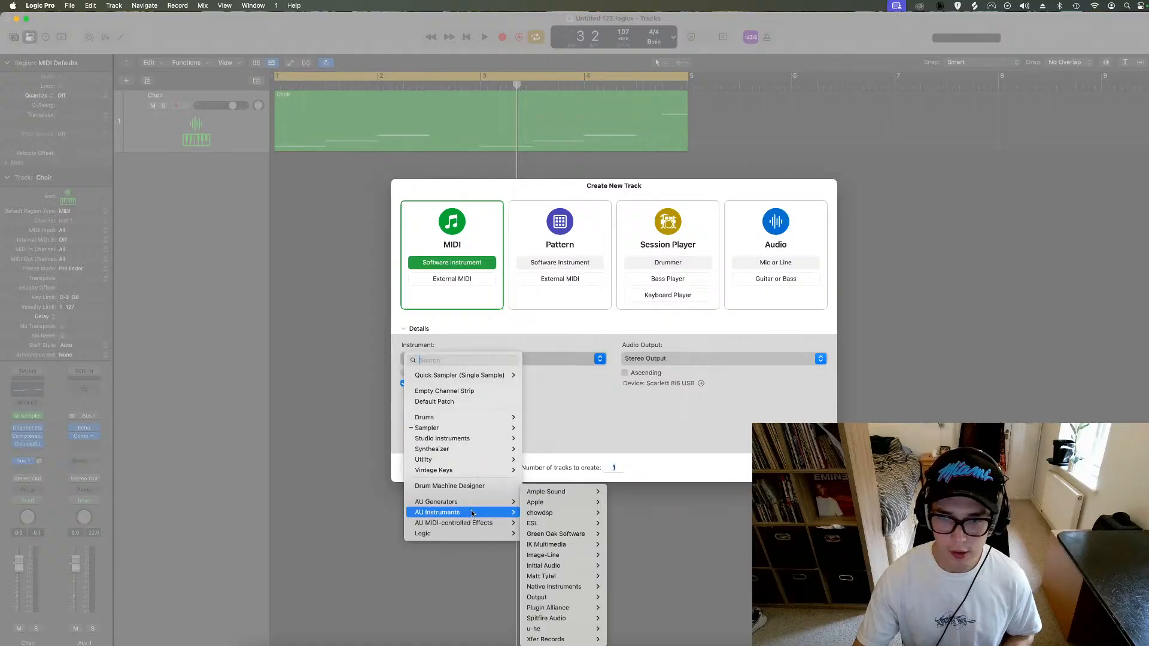
left_click(676, 565)
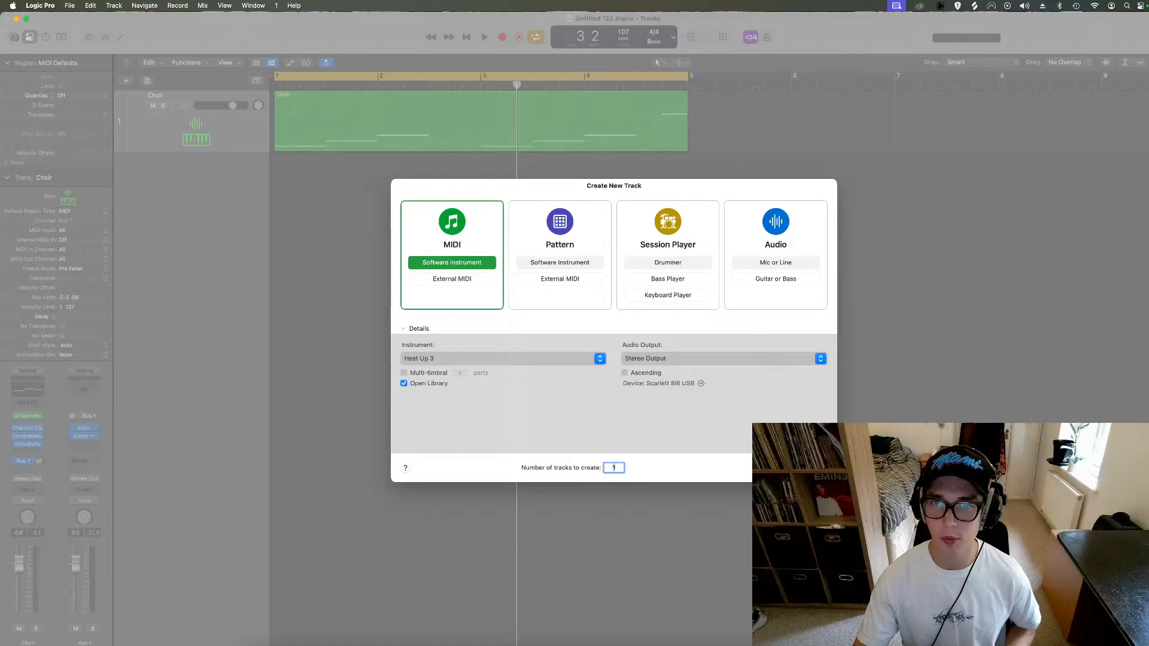
key("Return")
left_click(12, 38)
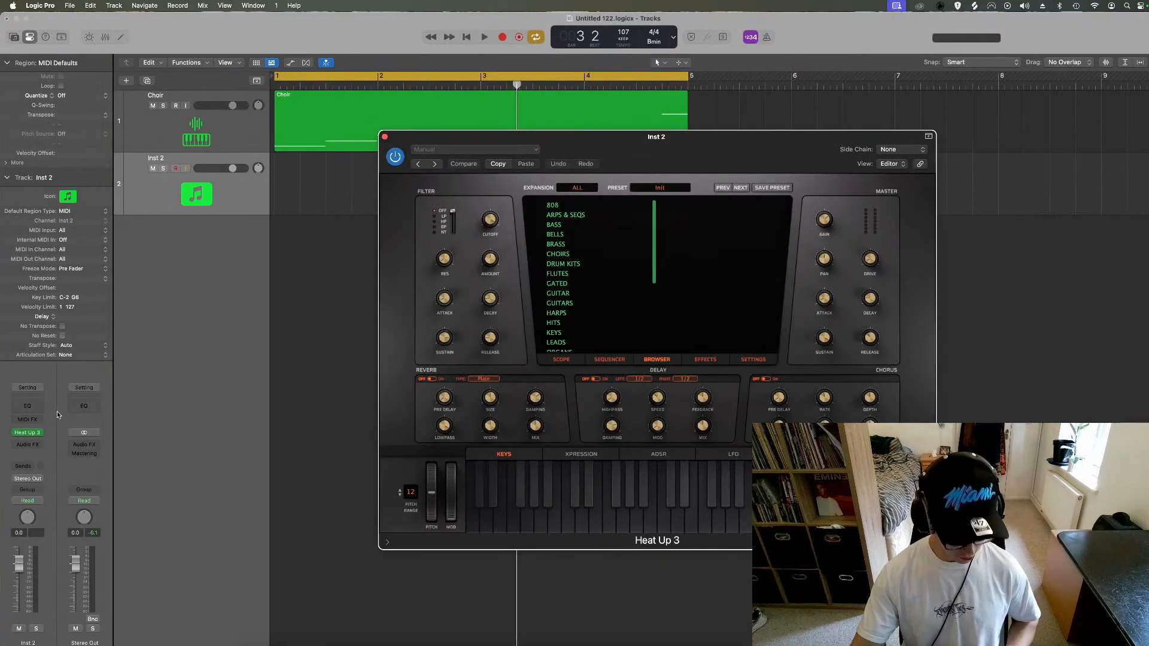
Step: Audition Heat Up 3's BRASS presets, including BANDZ [GRIME], ANNIHILATE and BOO BA [DIST], and load BRANDO [UE]
left_click(578, 244)
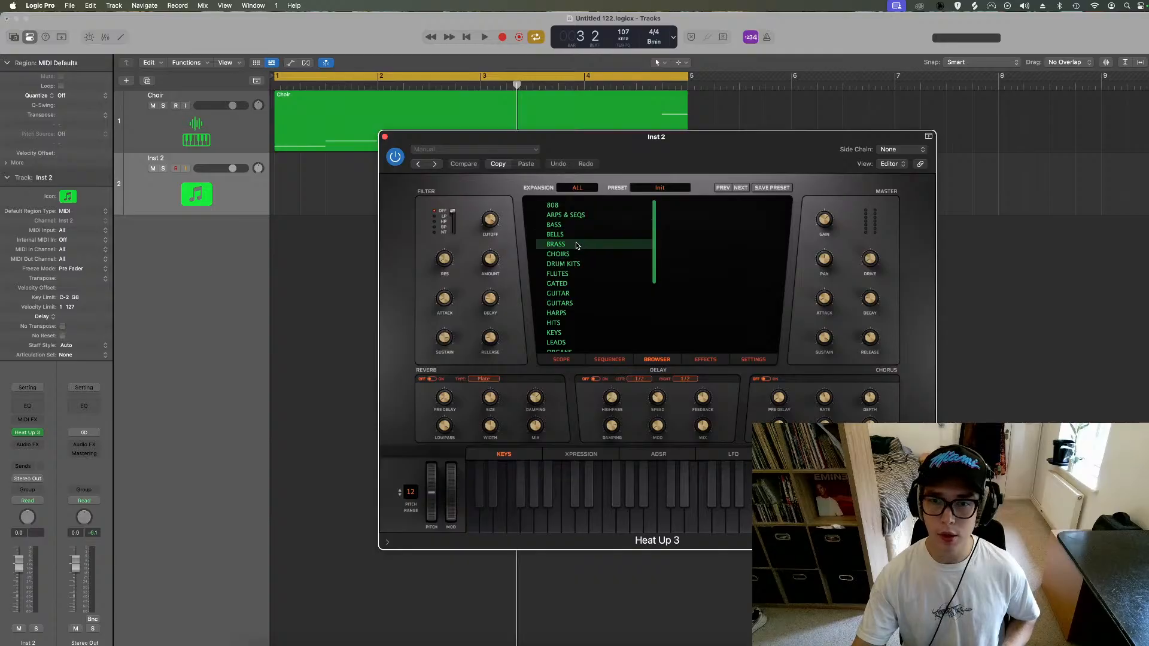
left_click(742, 235)
left_click(736, 244)
left_click(729, 254)
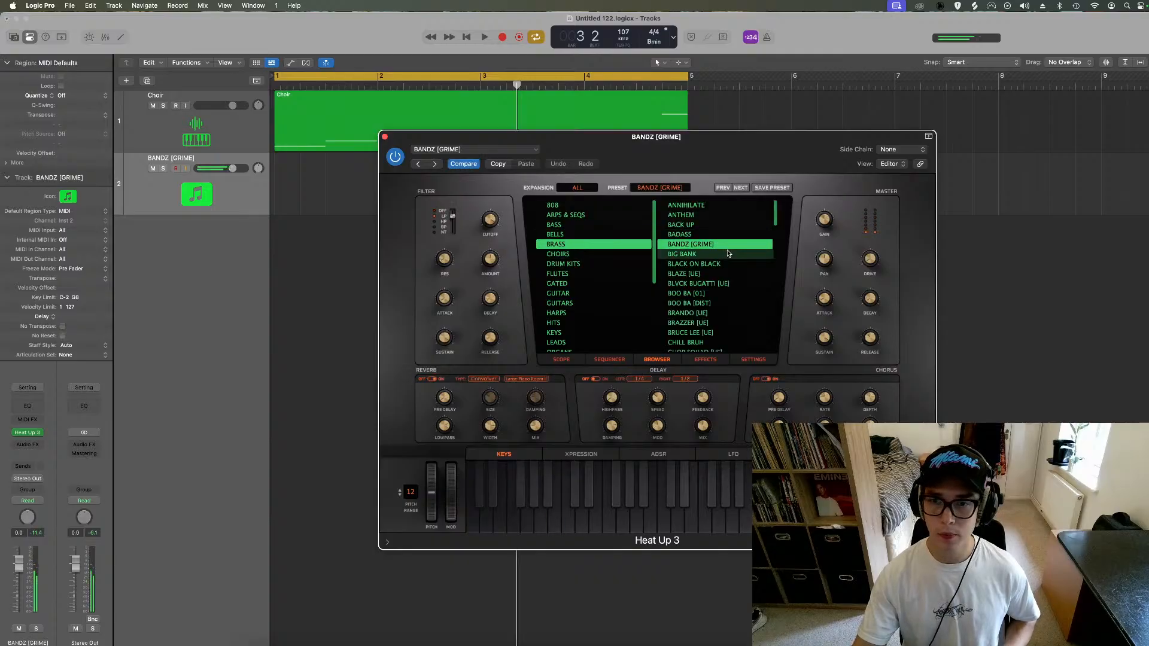
left_click(723, 265)
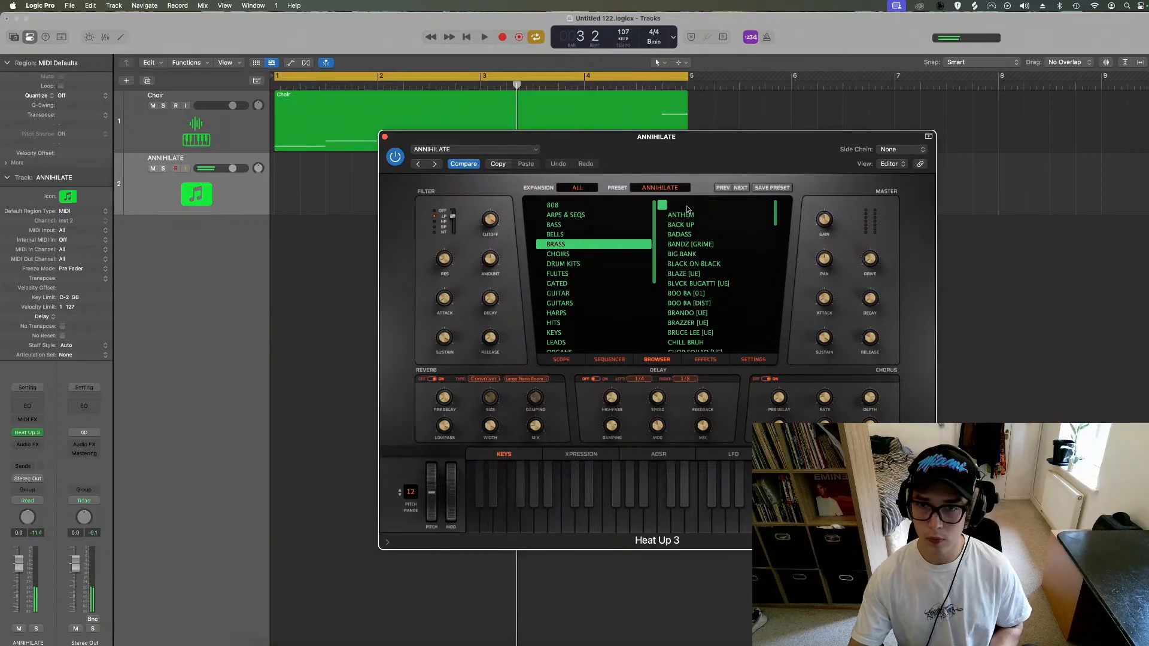
left_click(694, 273)
left_click(701, 304)
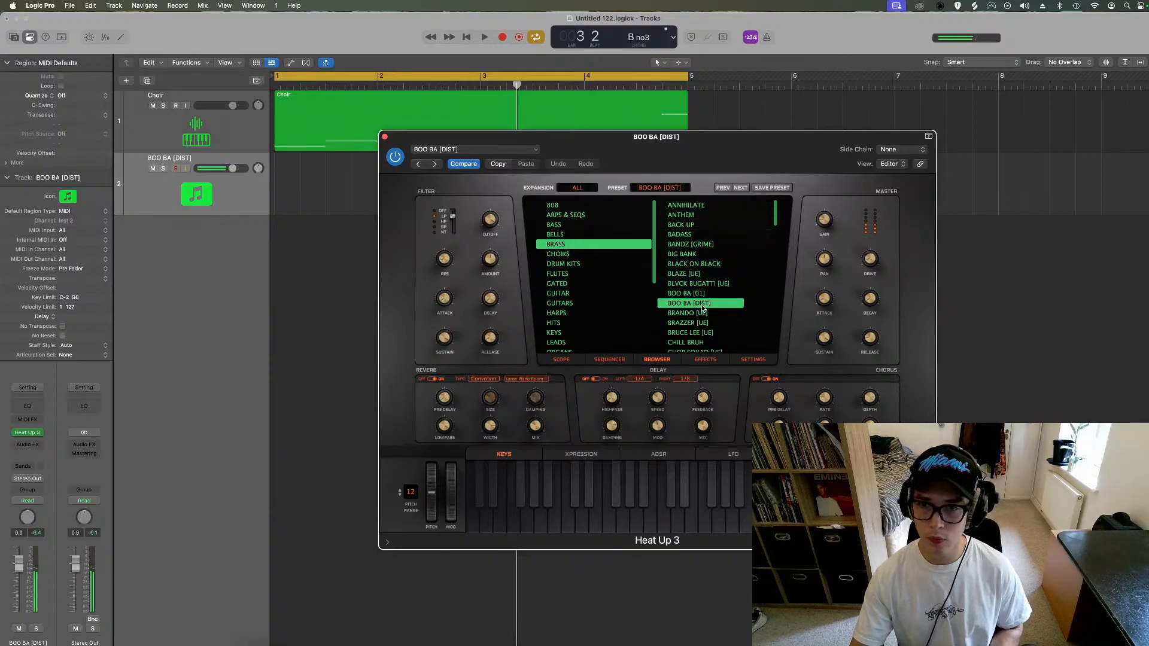
left_click(700, 314)
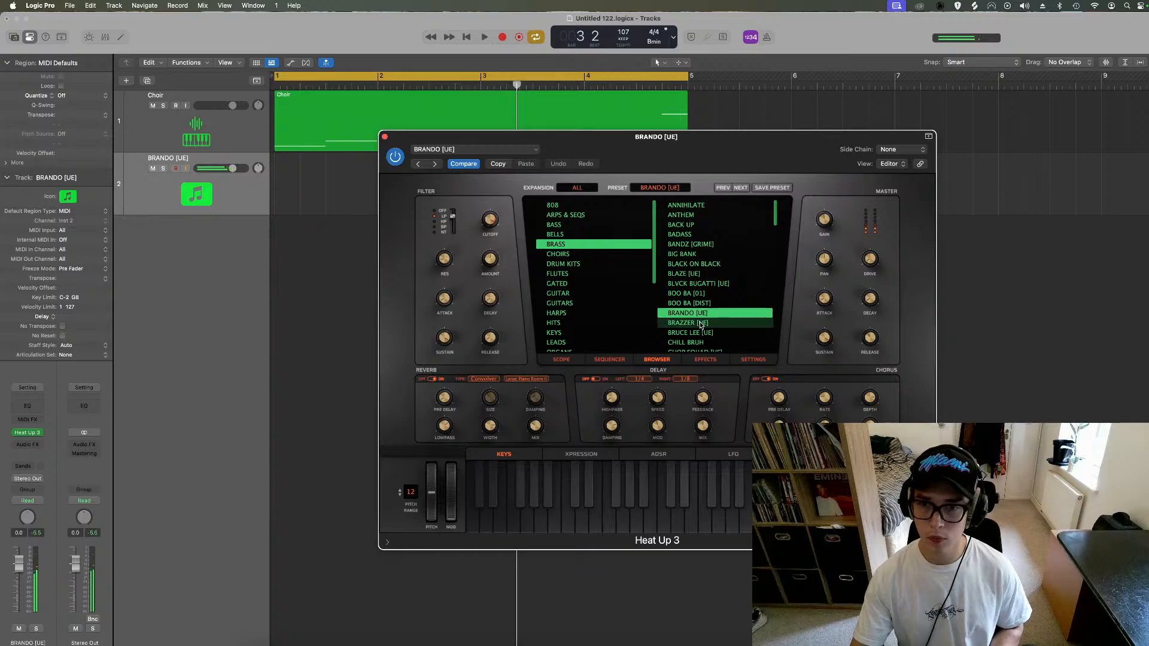
Step: Record a short brass part on the BRANDO [UE] track over the choir loop
key("space")
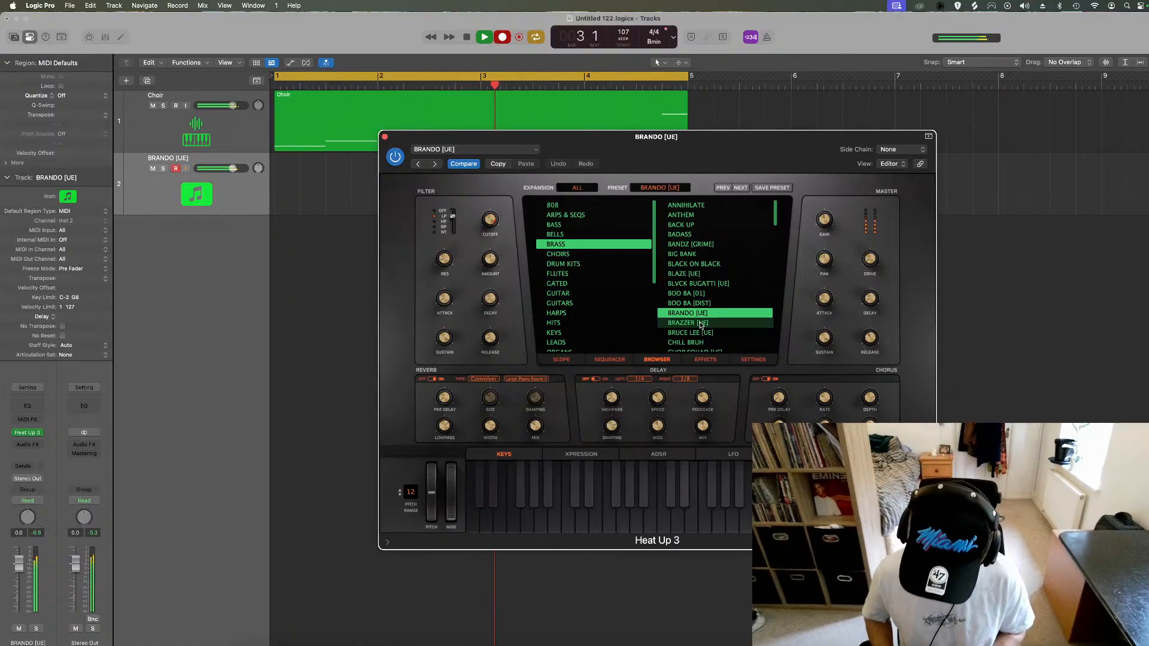
key("space")
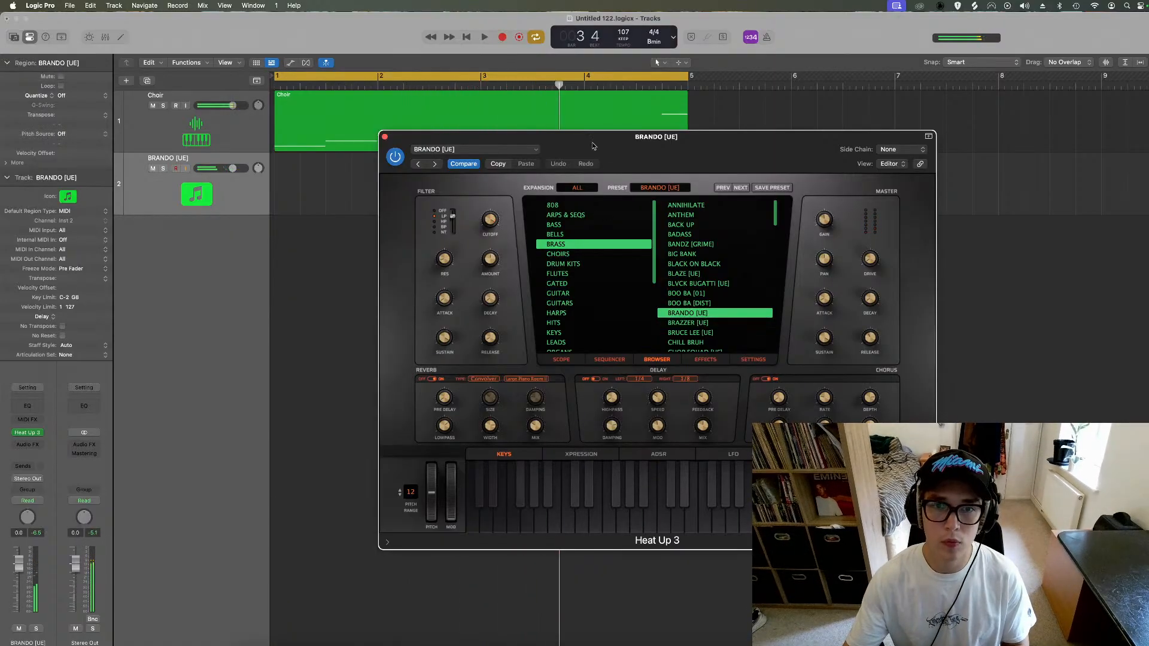
Step: Lengthen the three notes of the recorded brass chord to fill the one-bar BRANDO [UE] region and play them back
left_click(385, 136)
left_click_drag(511, 174, 306, 174)
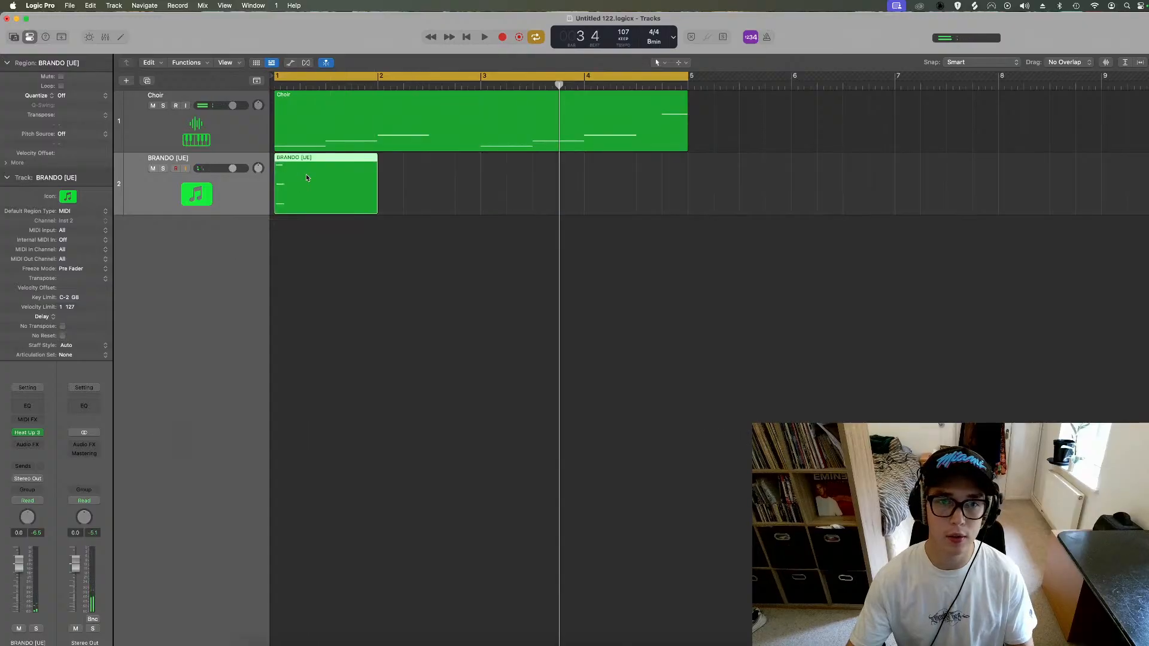
double_click(306, 174)
left_click_drag(383, 335, 276, 590)
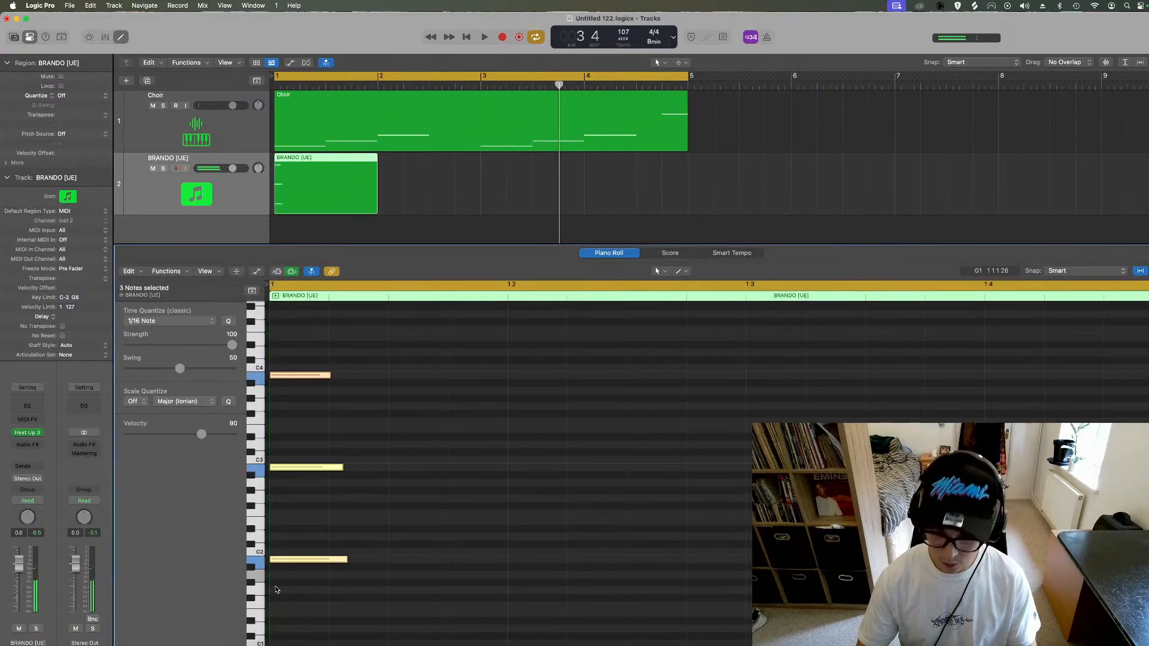
key("shift+backslash")
key("Return")
key("space")
key("space")
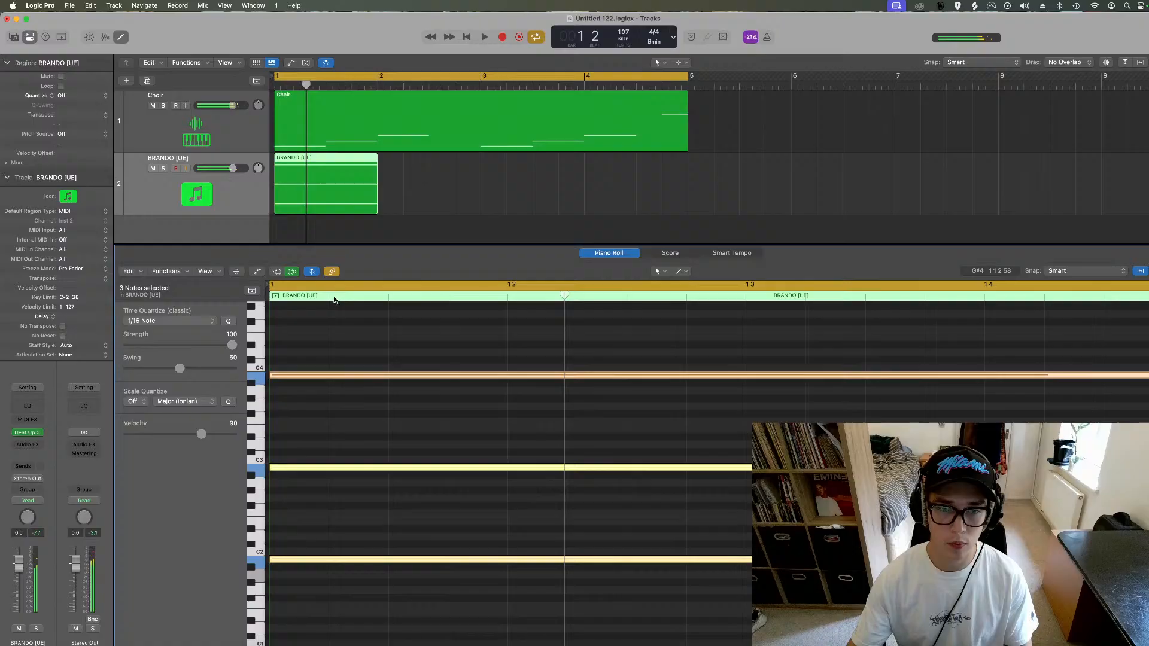
key("space")
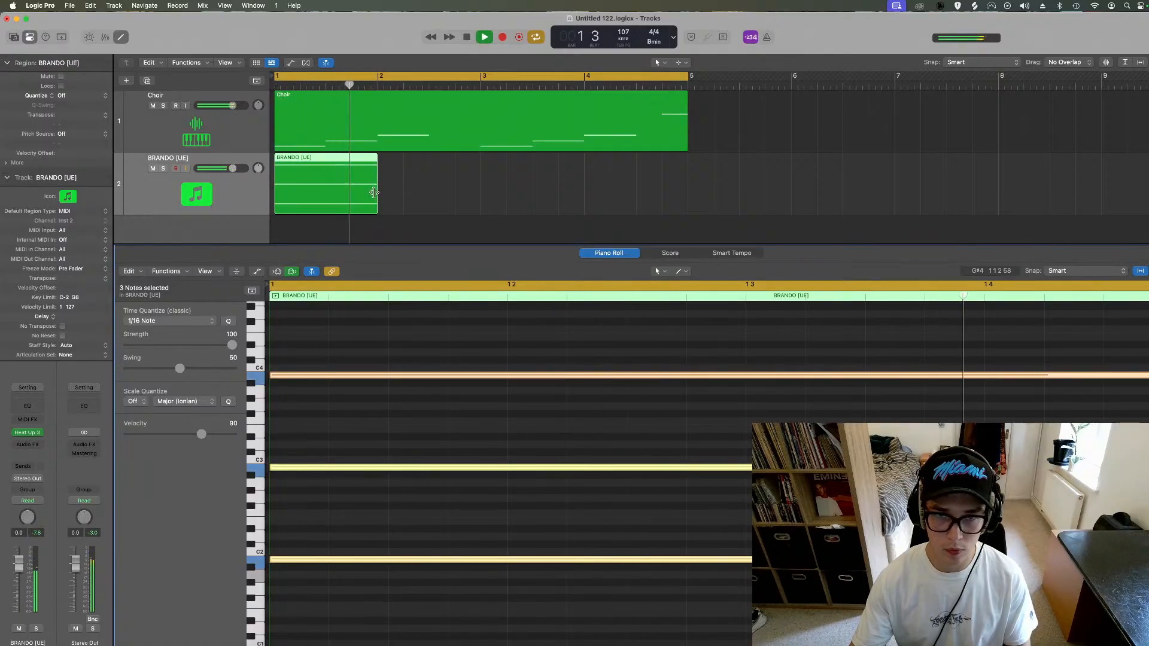
Step: Extend the BRANDO [UE] region to two bars, ending at bar 3, and play it from the start
key("space")
left_click_drag(374, 192, 478, 192)
key("space")
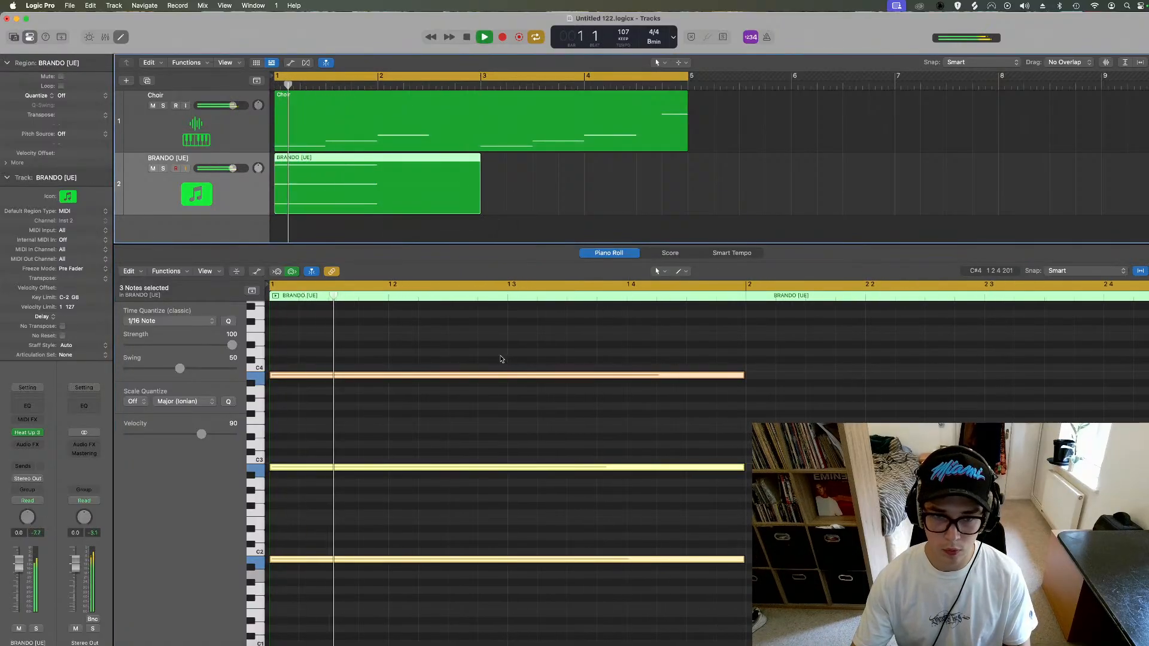
key("space")
Step: Split the three chord notes at beat 3 of bar 1 and delete their second halves
left_click(512, 323)
key("super+a")
key("super+t")
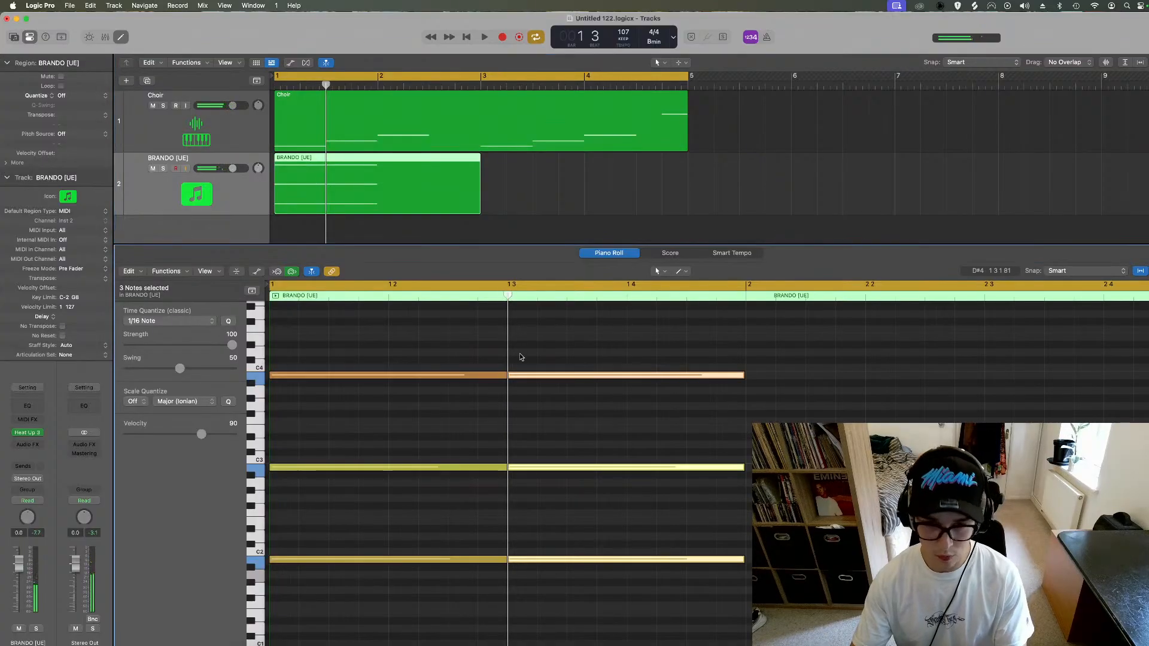
key("space")
key("space")
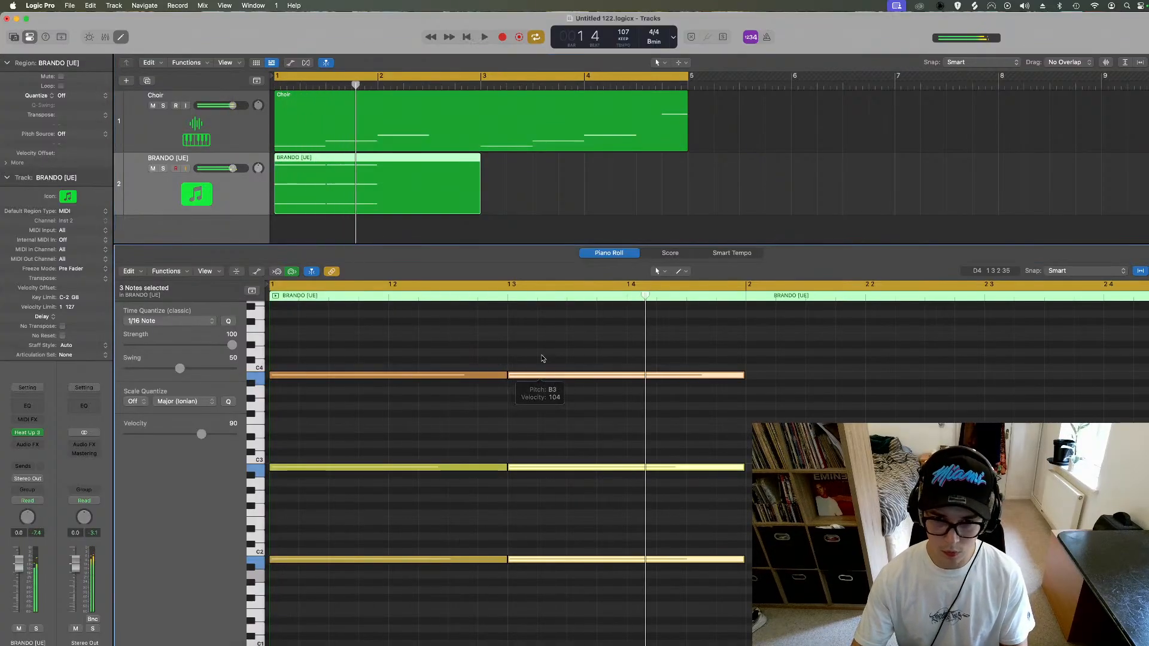
left_click_drag(615, 342, 605, 567)
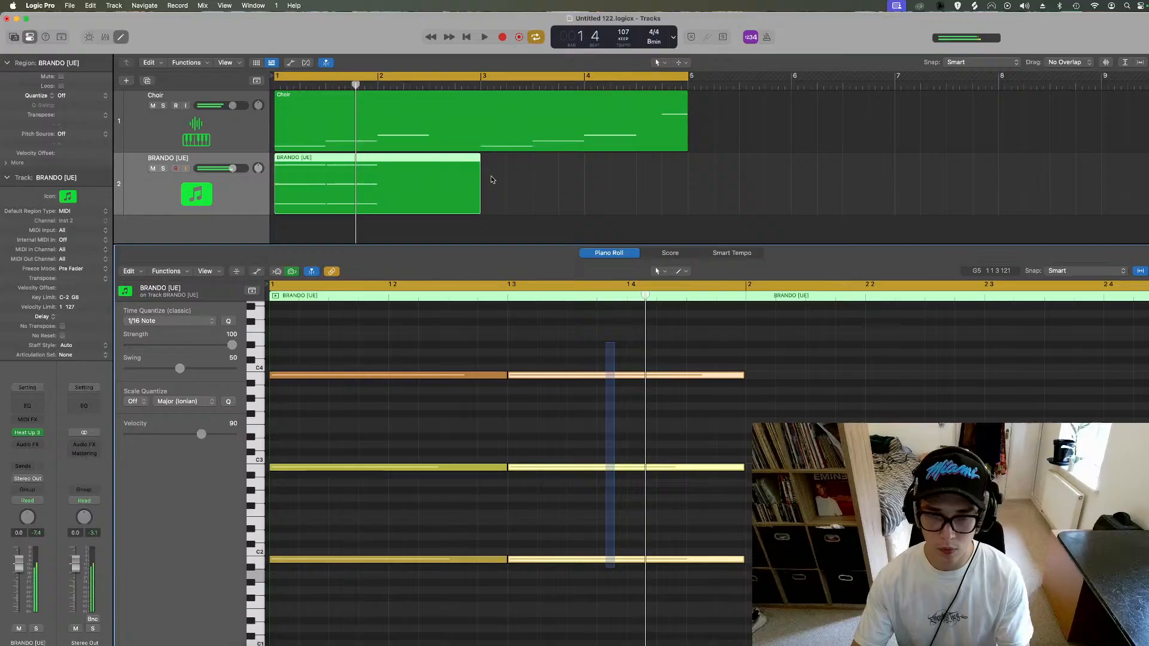
key("BackSpace")
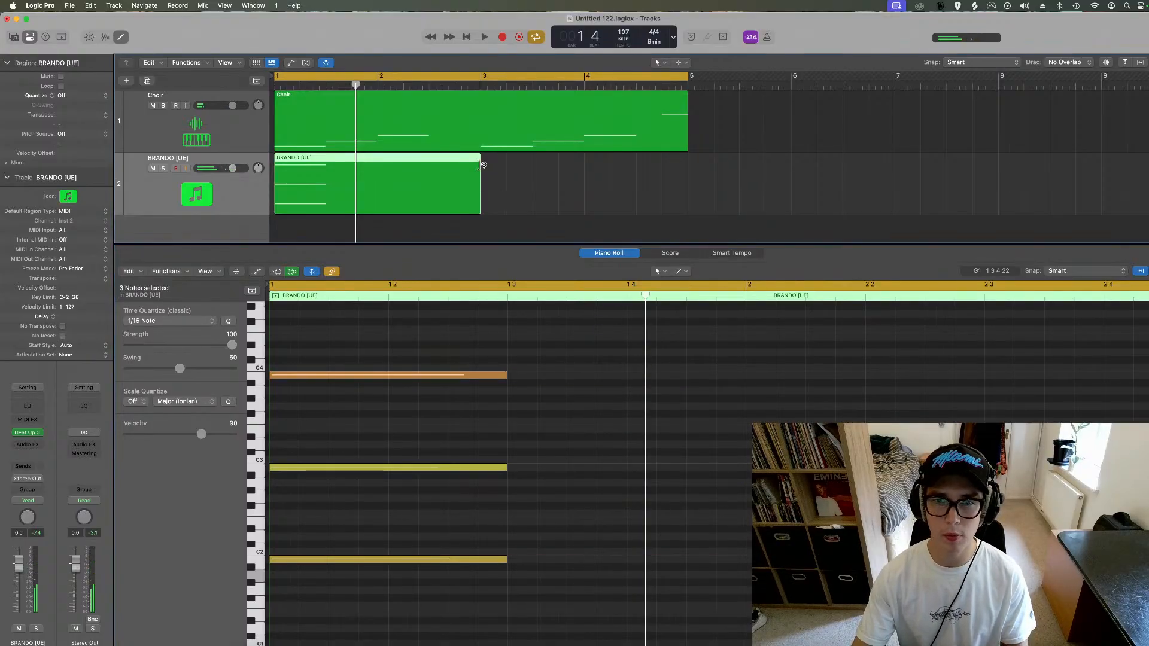
Step: Check the I/O buffer size in the audio device settings and close the settings
left_click(40, 5)
mouse_move(57, 37)
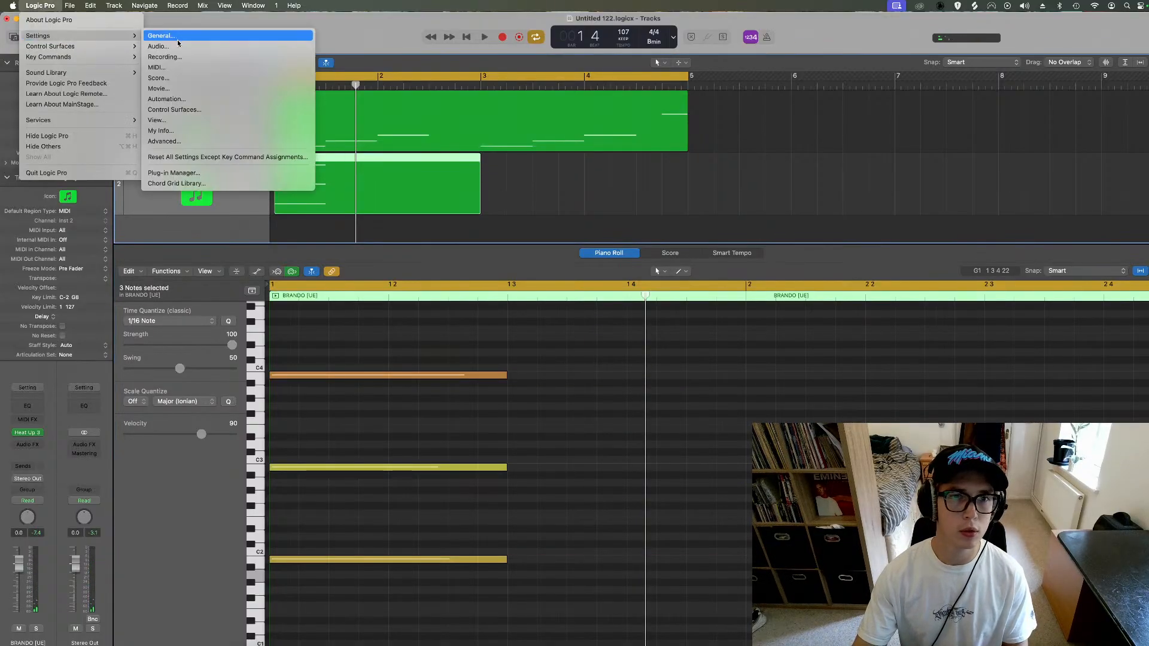
left_click(177, 46)
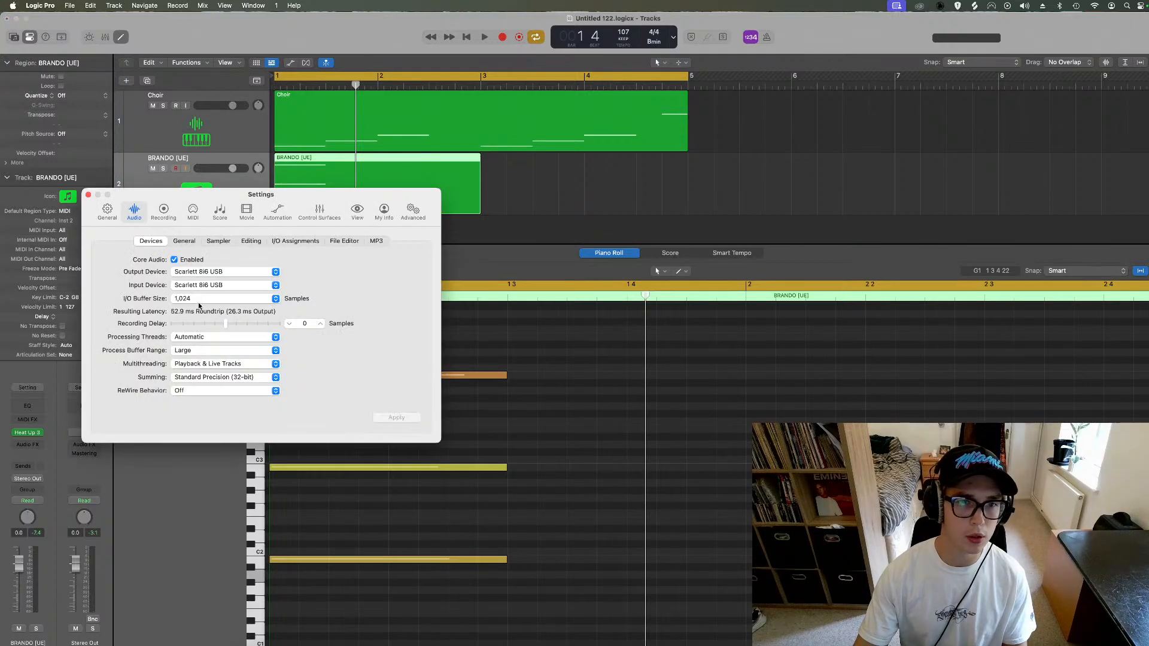
left_click(214, 298)
left_click(369, 284)
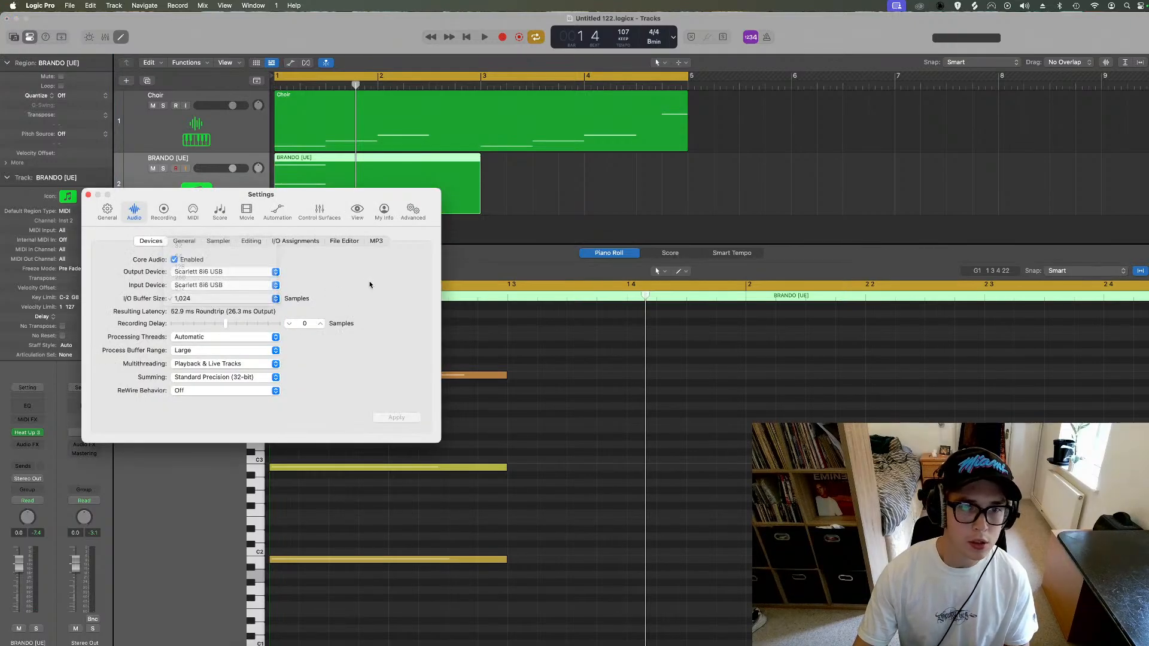
left_click(88, 196)
Step: Loop the two-bar BRANDO [UE] region up to bar 5 and play it with the choir
left_click(534, 184)
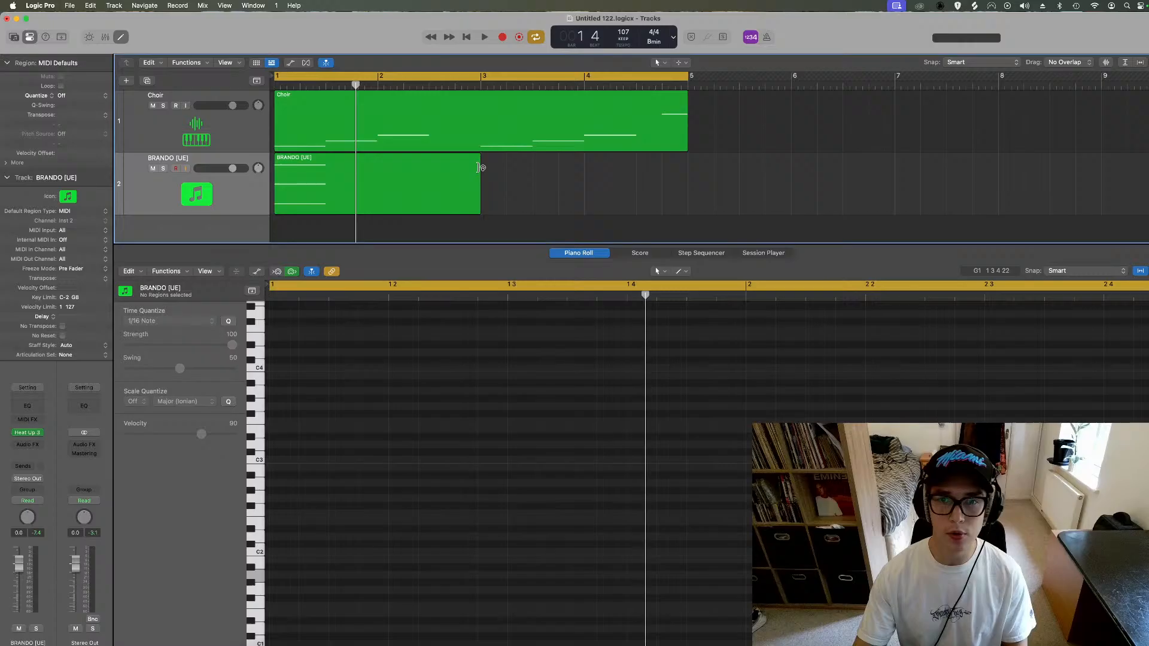
left_click_drag(479, 171, 688, 172)
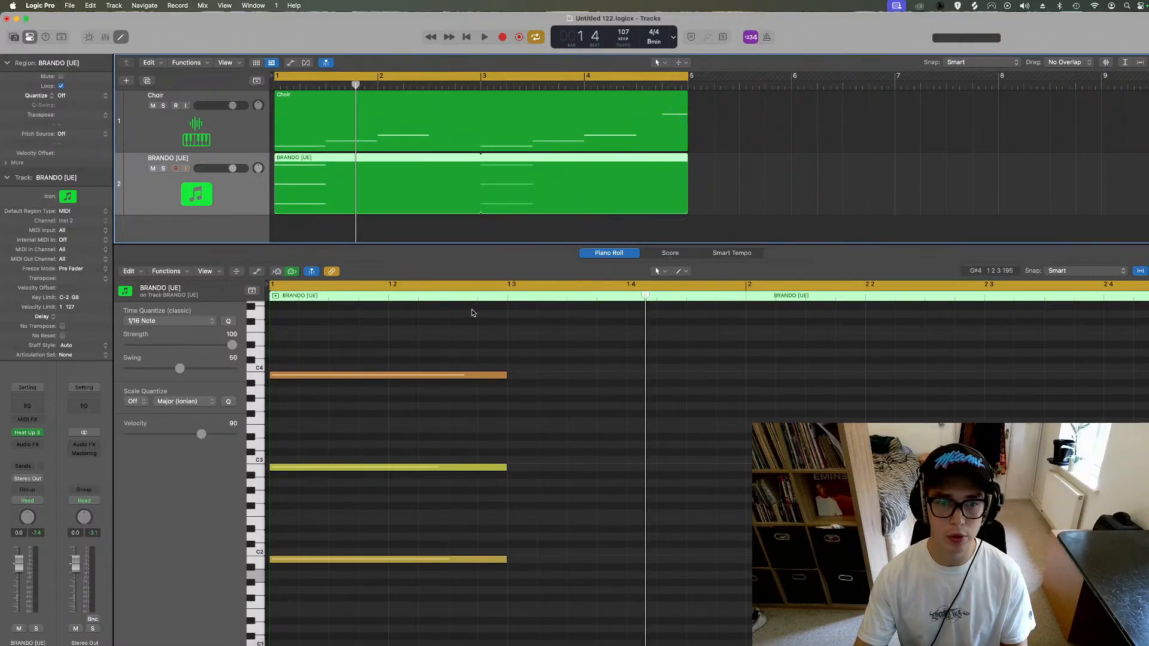
key("space")
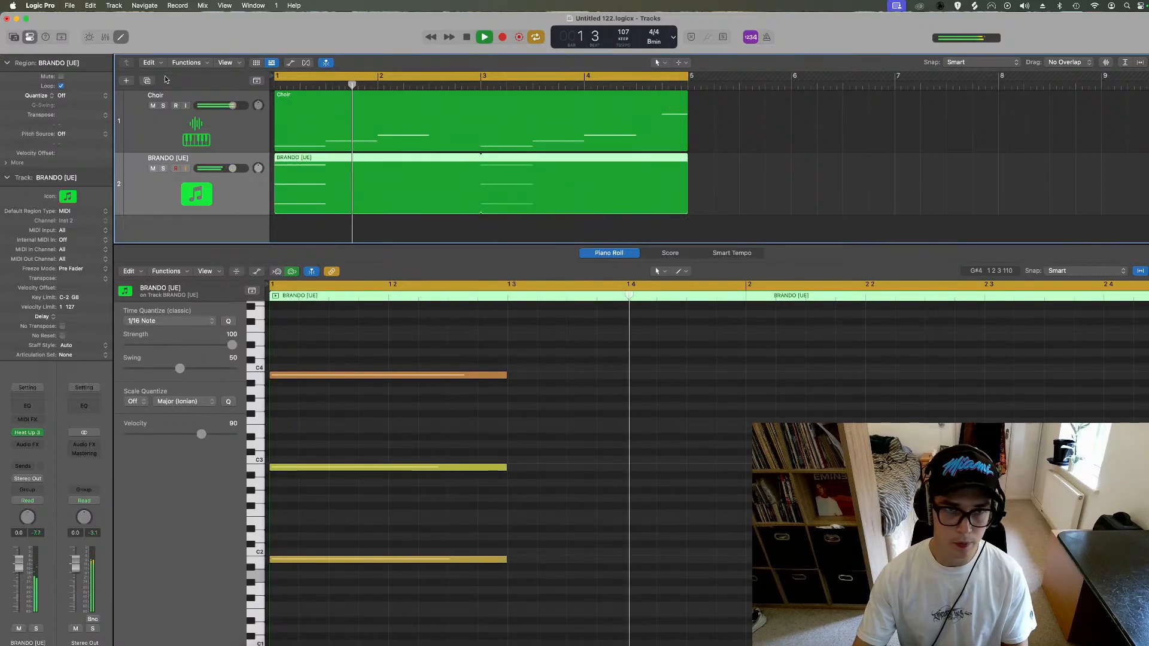
Step: Close the Piano Roll and rename the BRANDO [UE] track Horns
key("p")
double_click(171, 157)
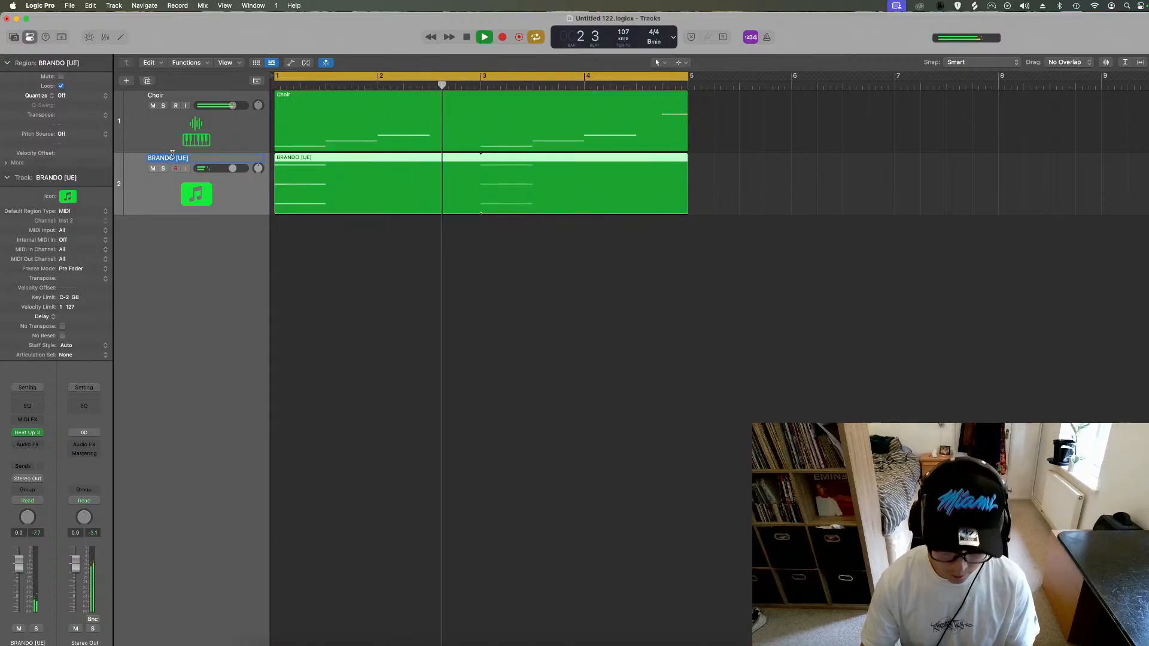
type("Horns")
key("Return")
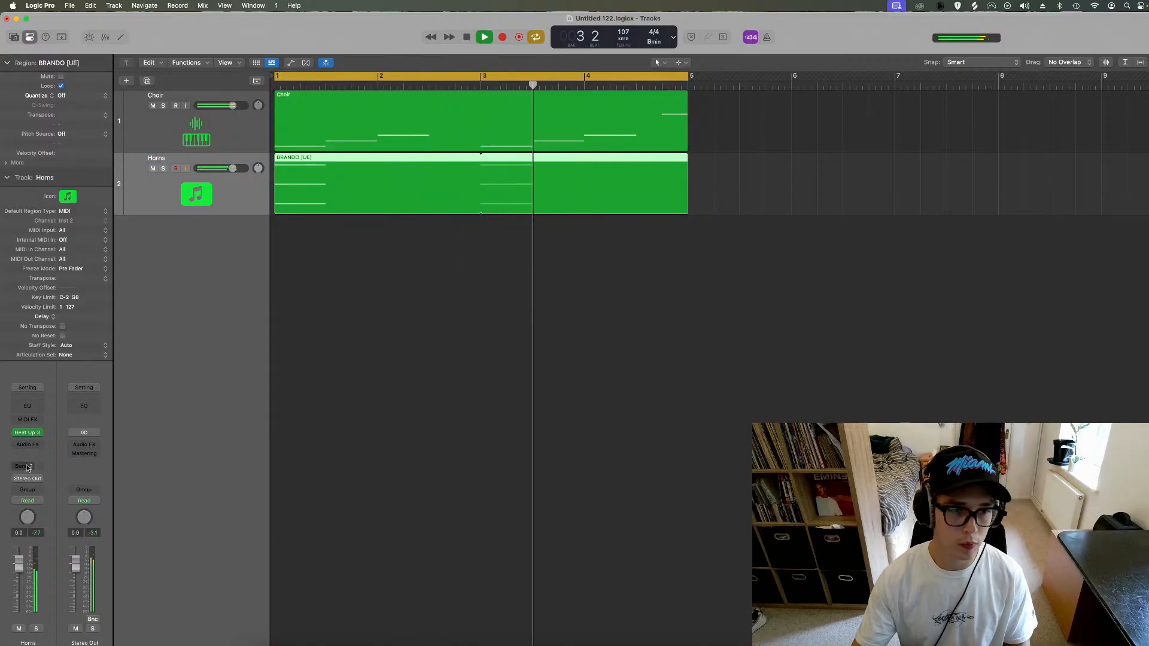
Step: Copy the choir channel's Compressor and ValhallaSupermassive to the Horns channel and add a send to Bus 2
key("x")
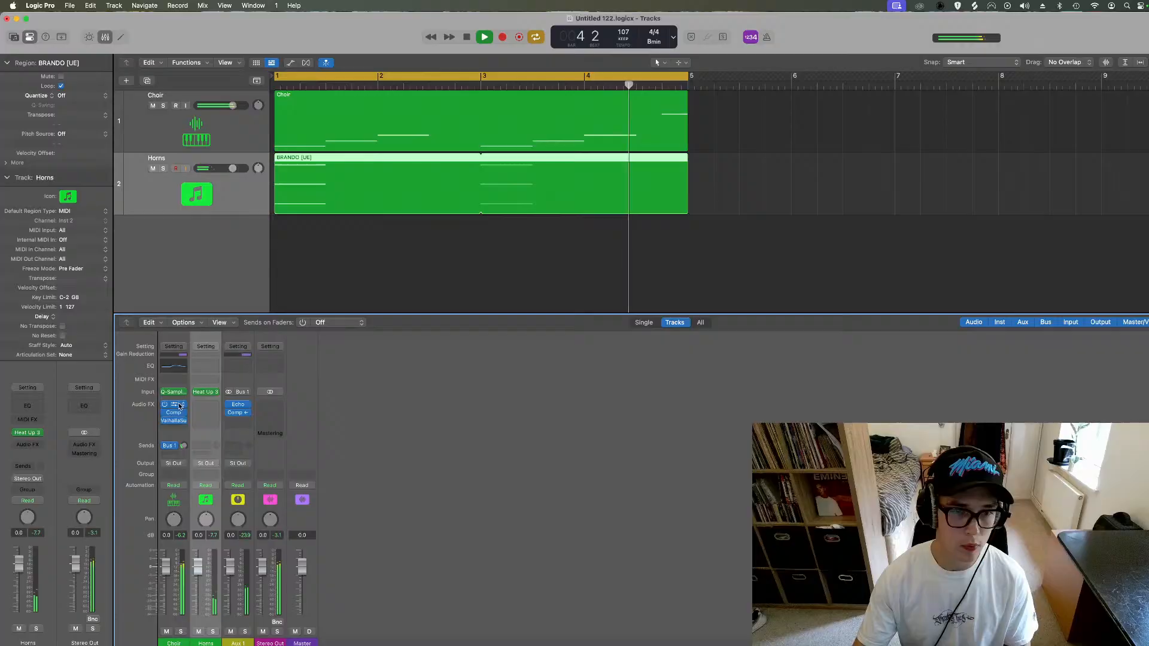
mouse_move(200, 407)
left_mouse_down()
mouse_move(196, 417)
mouse_move(206, 414)
left_mouse_up()
left_click(204, 447)
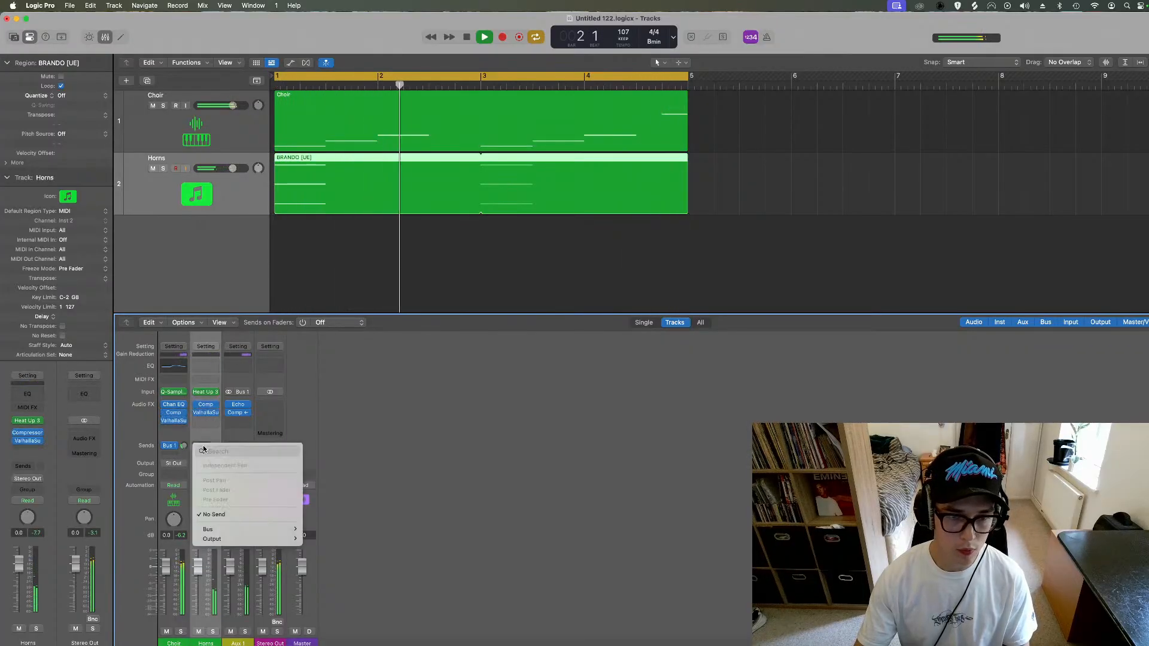
mouse_move(222, 529)
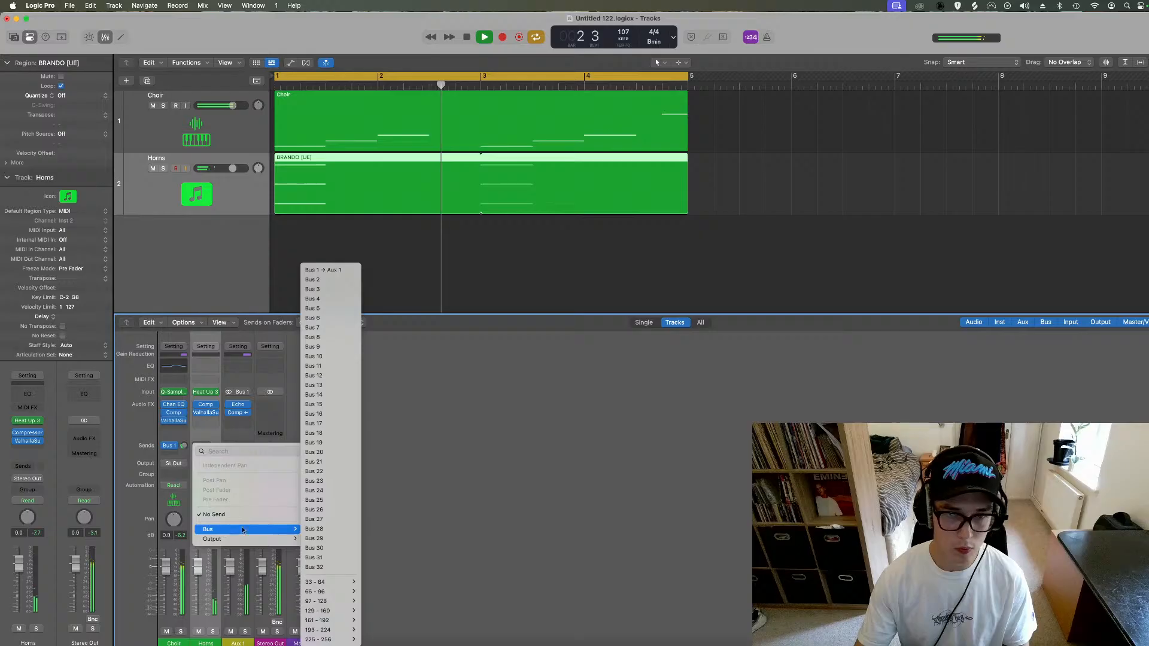
left_click(322, 279)
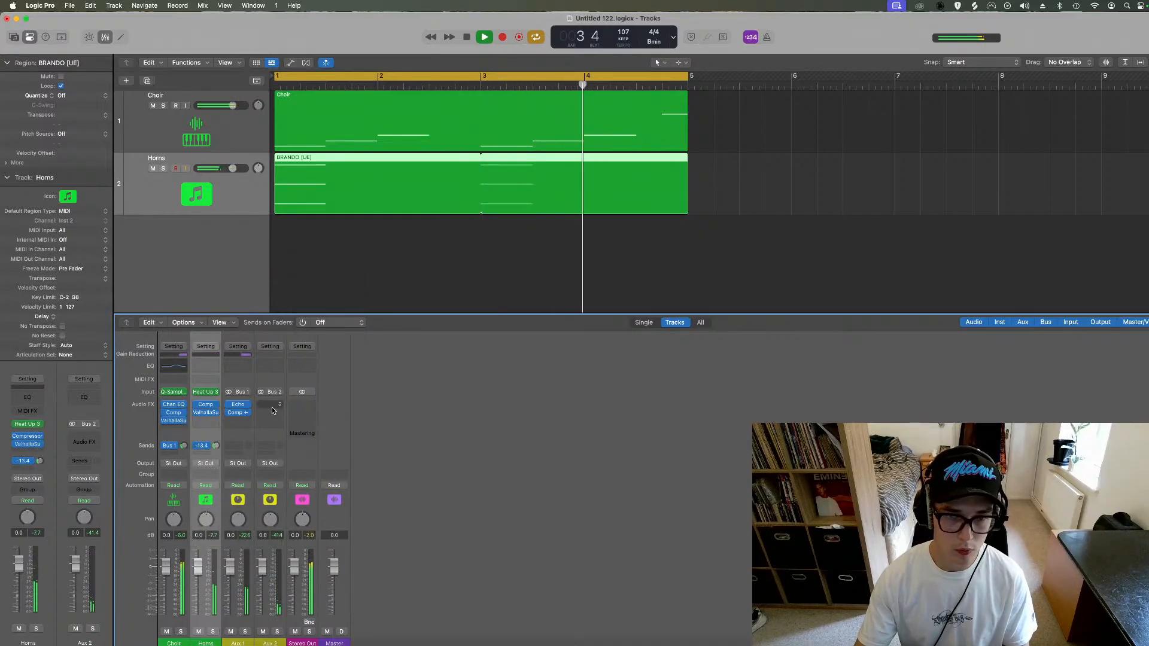
Step: Insert a stereo Echo on Aux 2 for the horns send, using the default preset
left_click(273, 410)
mouse_move(269, 496)
mouse_move(389, 506)
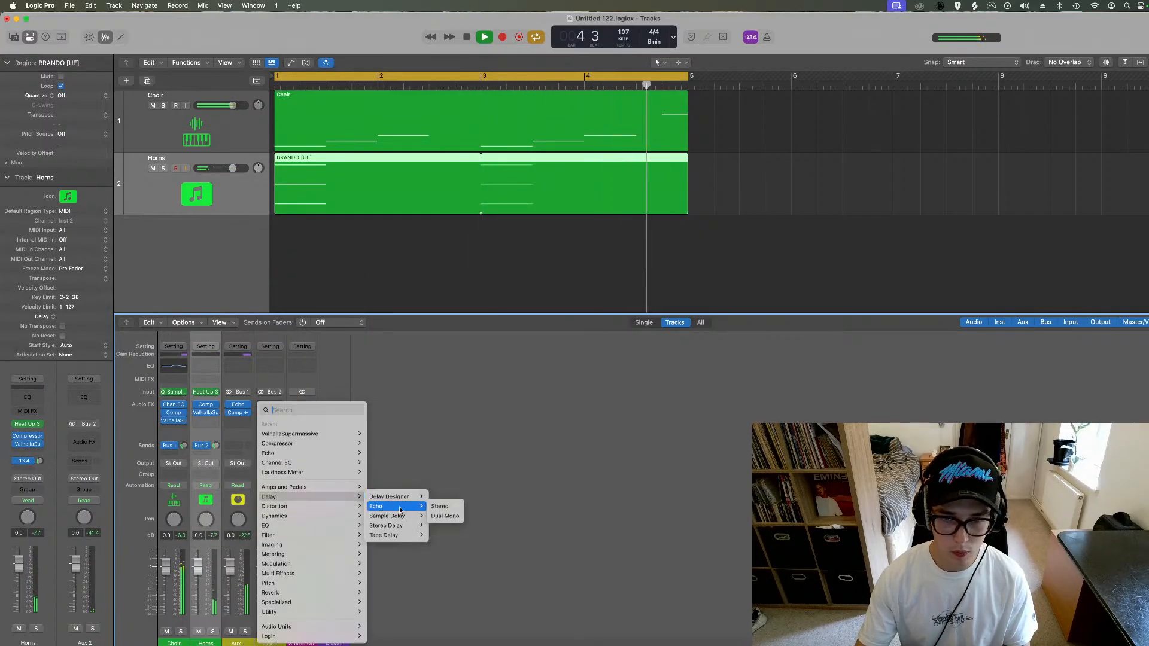
left_click(438, 507)
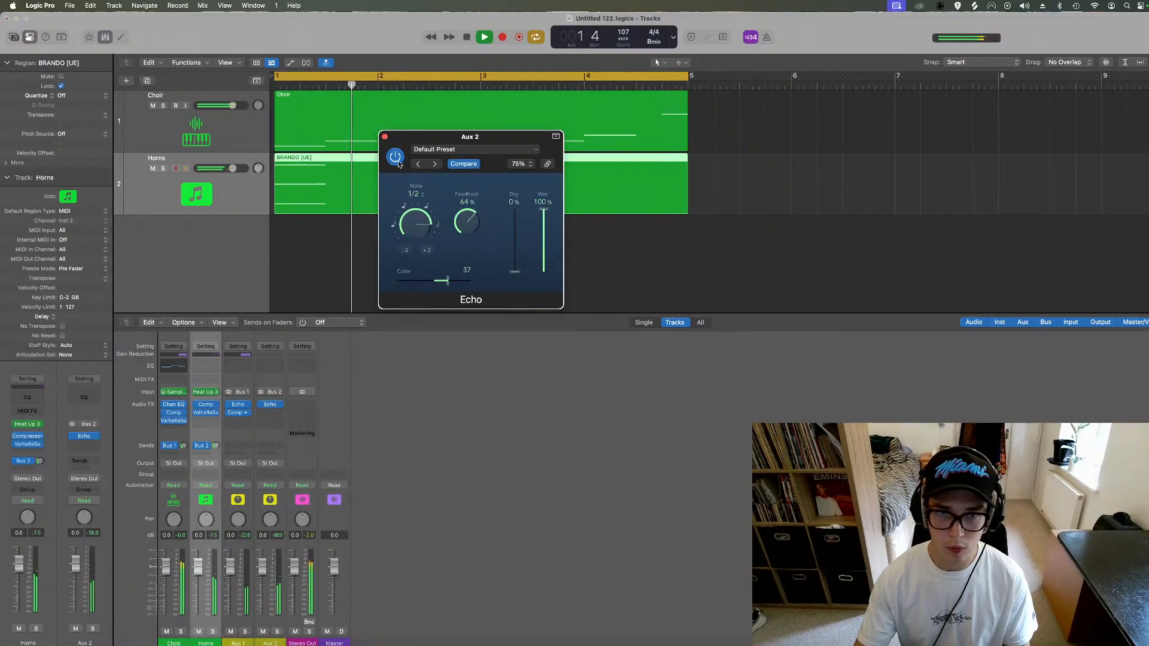
left_click(384, 137)
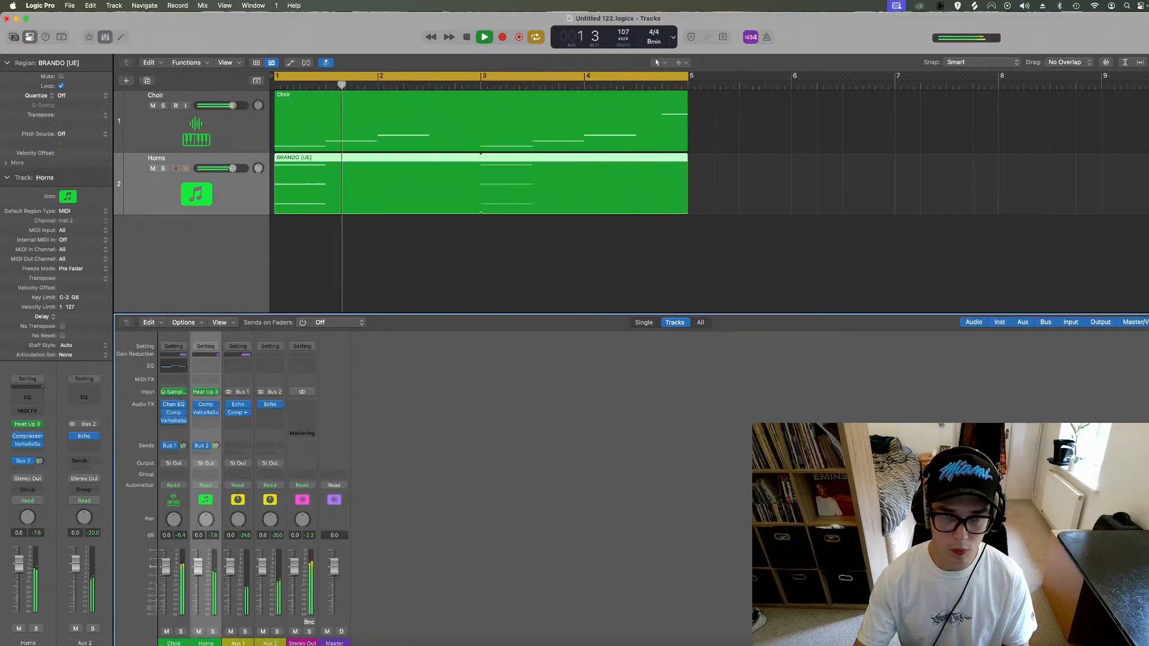
Step: Lower the Horns track's volume to about -3.0 dB and hide the Mixer
left_click_drag(232, 168, 227, 168)
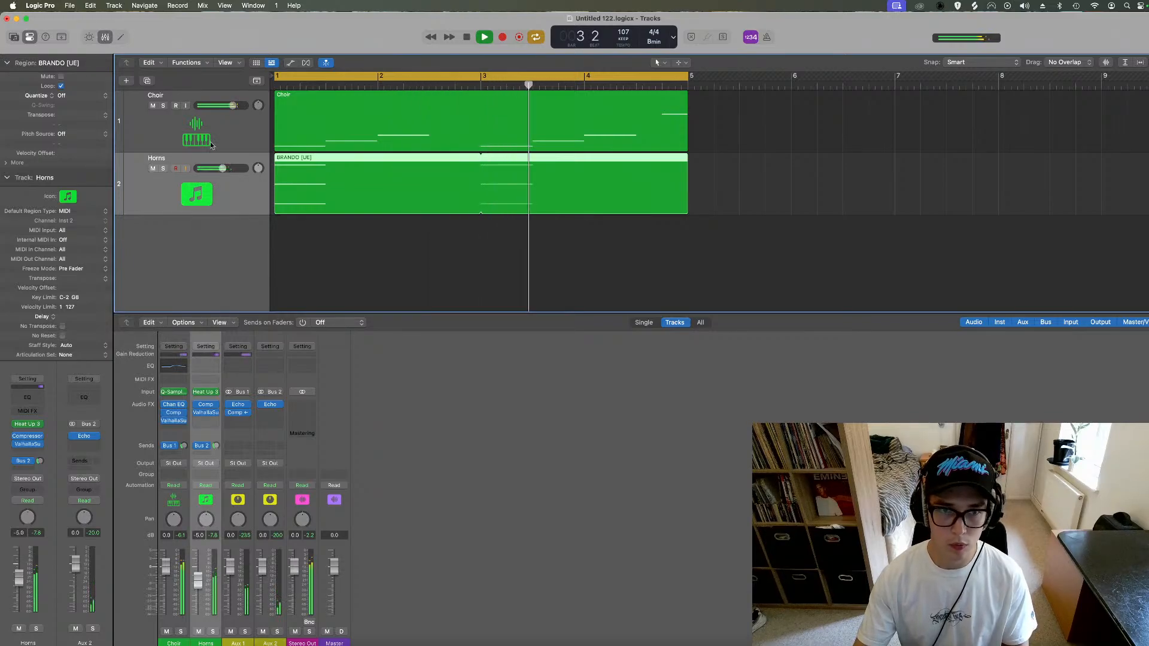
left_click_drag(222, 167, 225, 168)
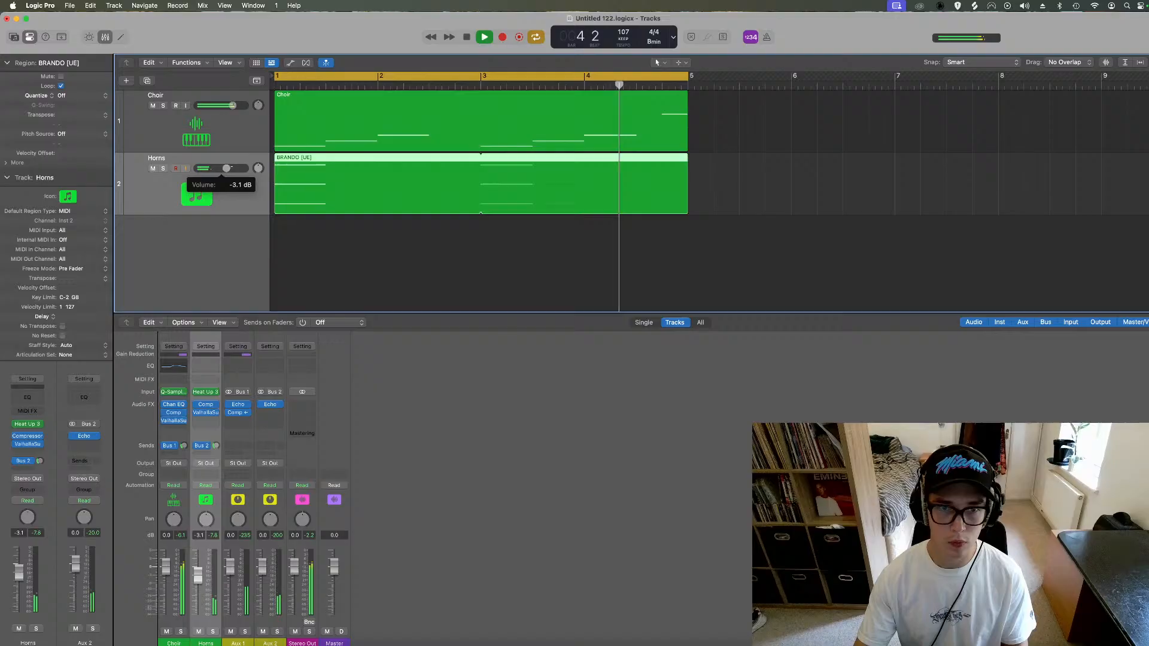
left_click(105, 37)
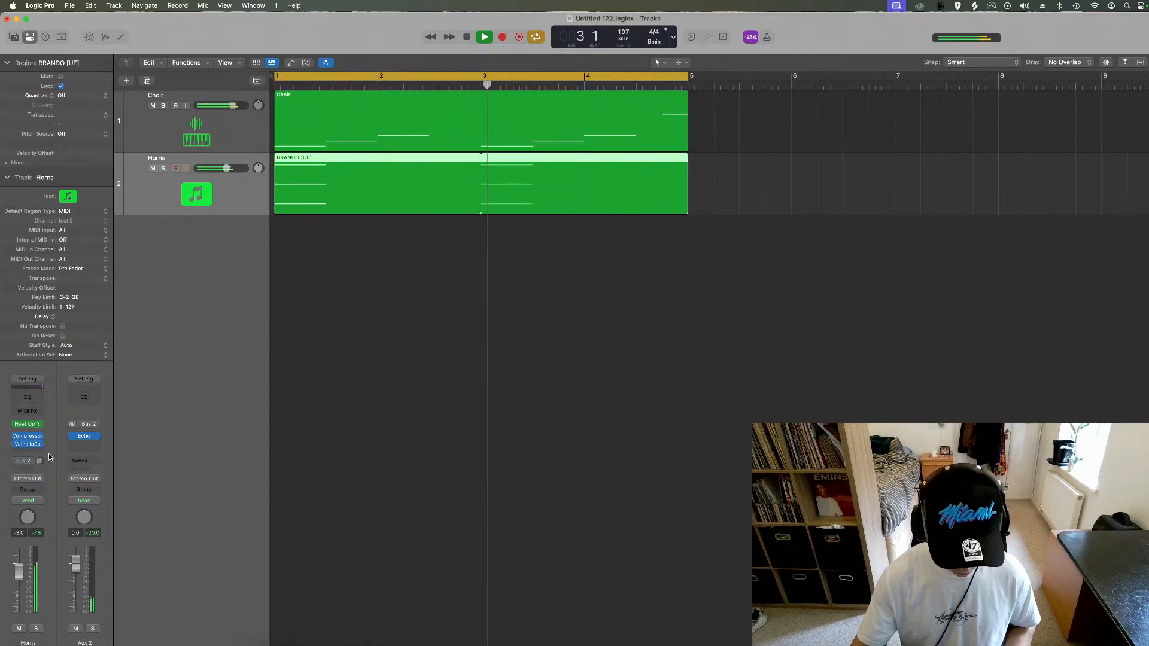
Step: Record a short three-note horn melody on the Horns track in bar 4
key("r")
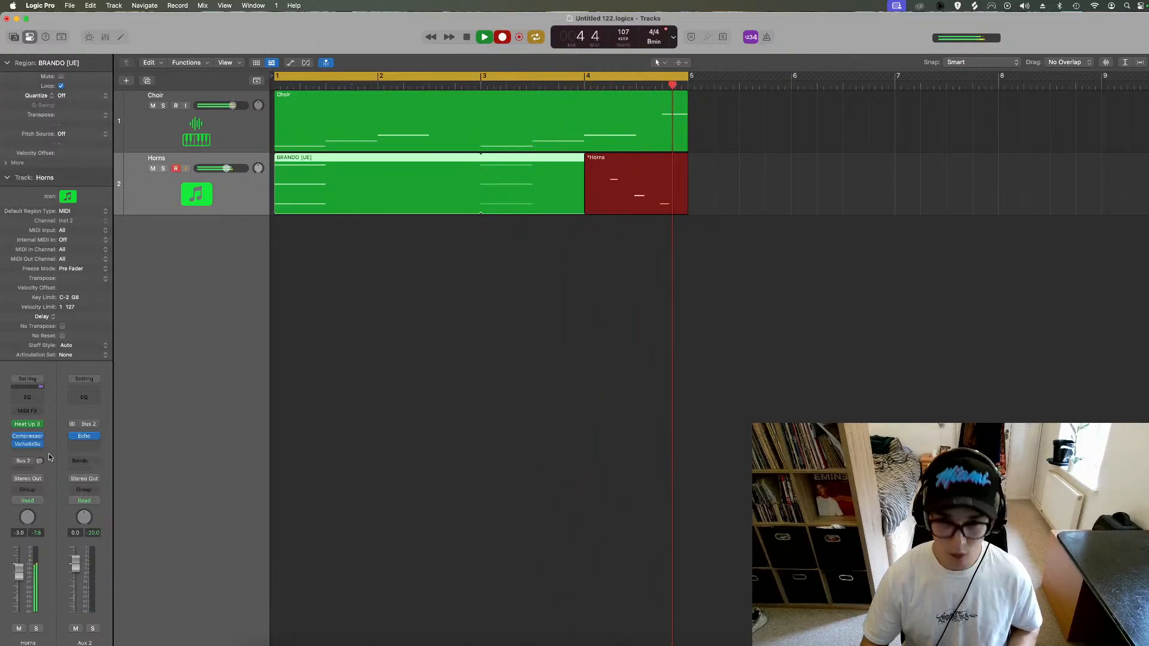
key("space")
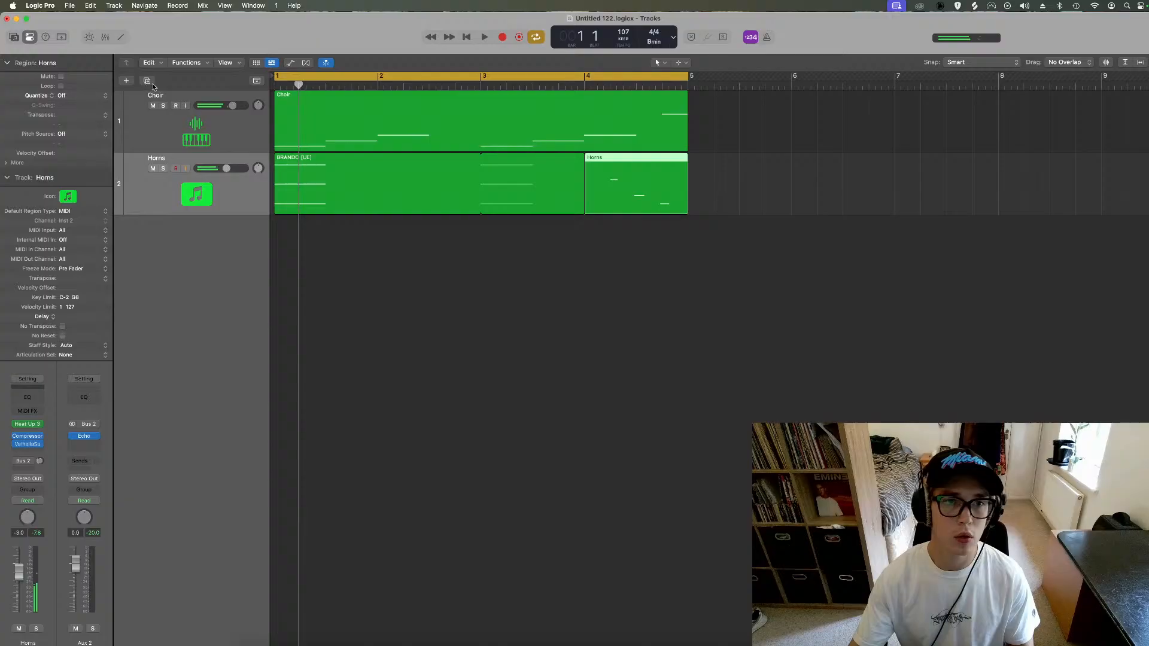
Step: Duplicate the Horns track, move the bar 4 melody region onto it, and extend the chord loop back to bar 5
left_click(147, 81)
left_click_drag(757, 183, 483, 193)
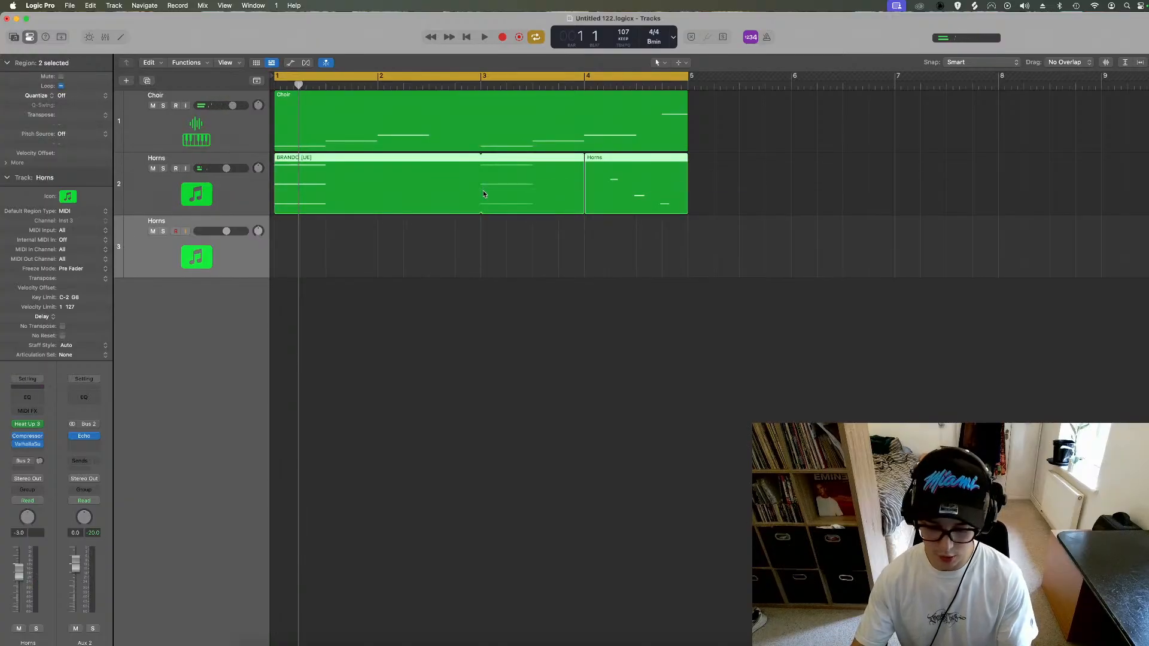
left_click(427, 268)
left_click_drag(641, 177, 644, 220)
left_click(688, 159)
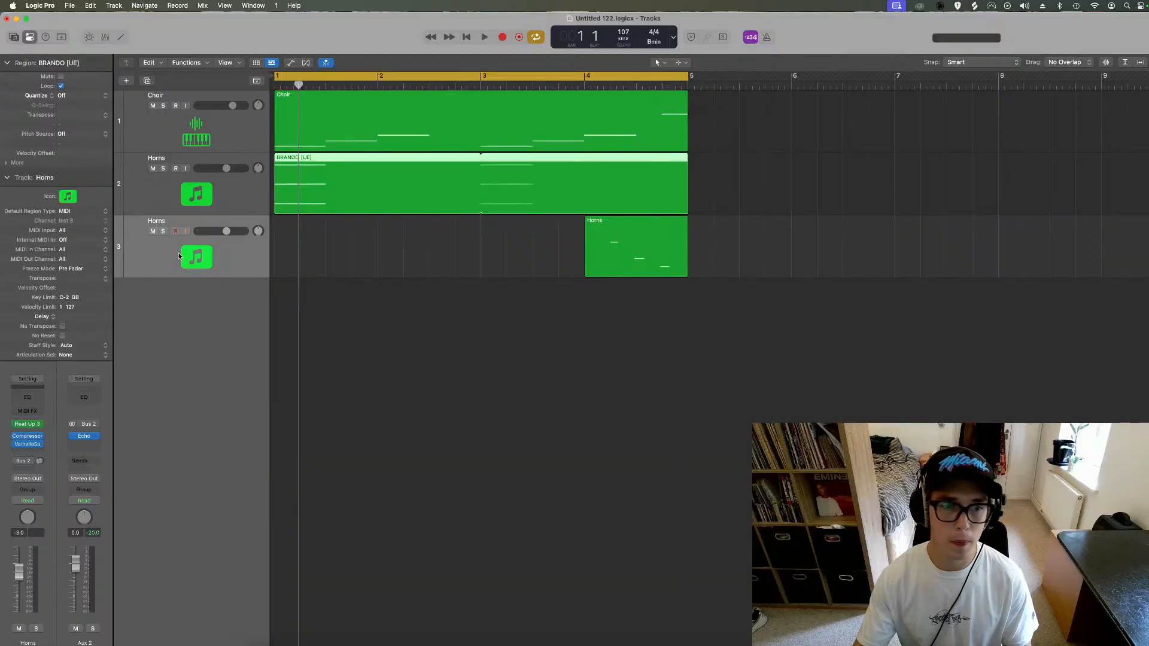
Step: Play the loop and extend the melody region on the duplicated horns track back to bar 1
left_click(198, 205)
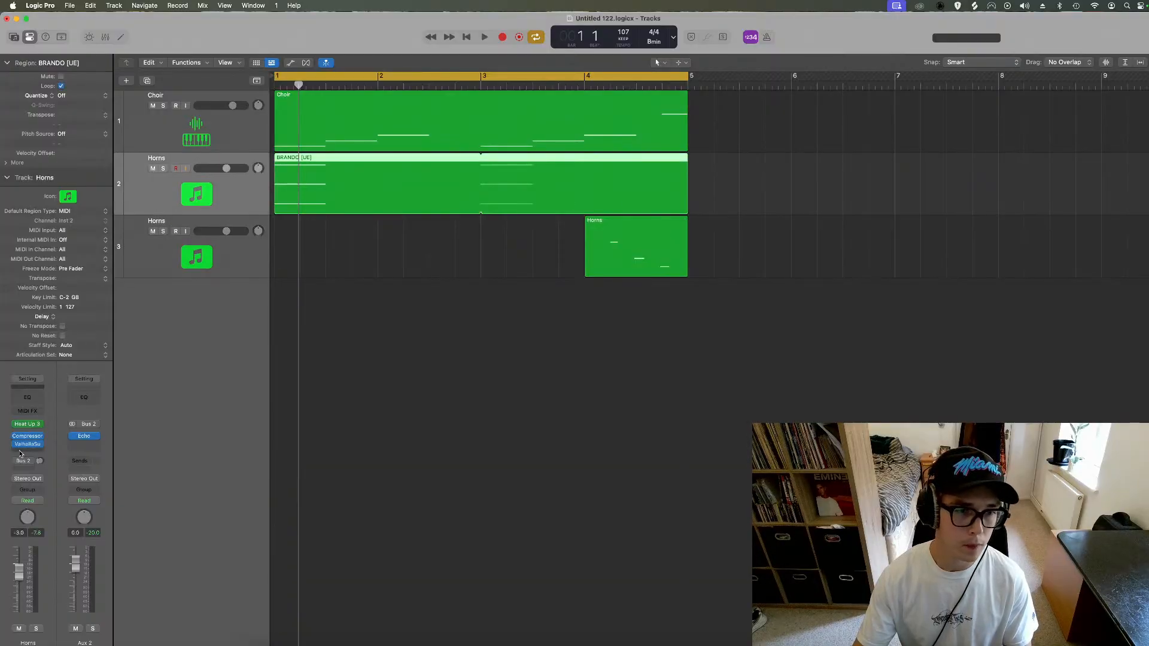
left_click(203, 241)
key("space")
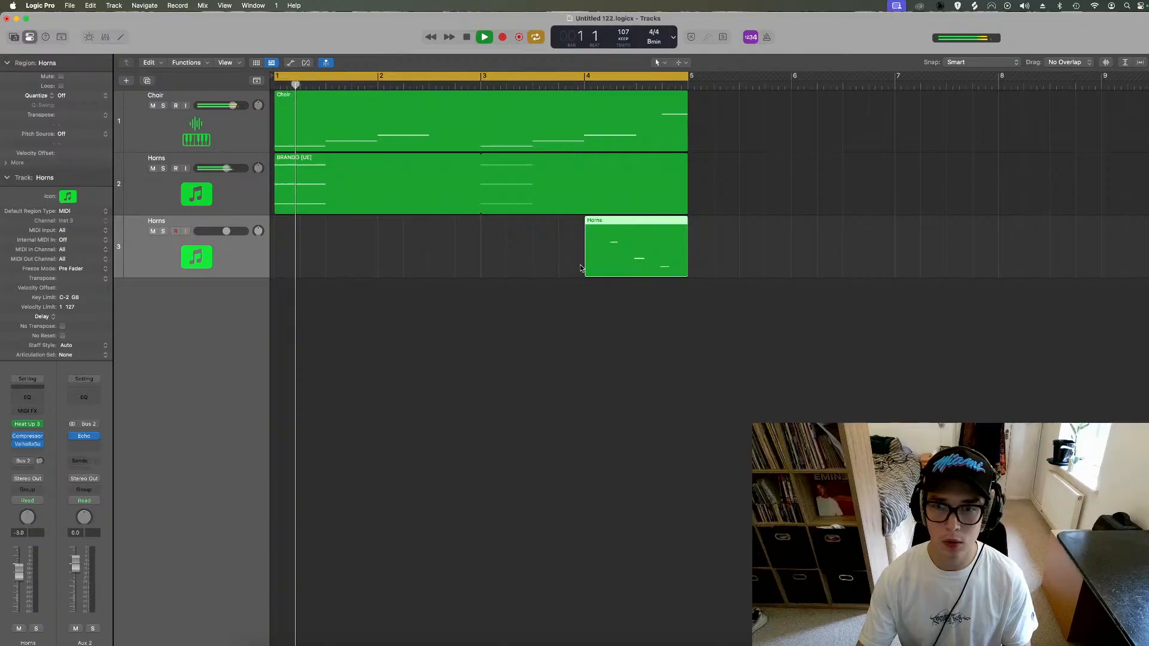
left_click_drag(586, 264, 253, 256)
Step: Rename the duplicated horns track Horns2
double_click(181, 223)
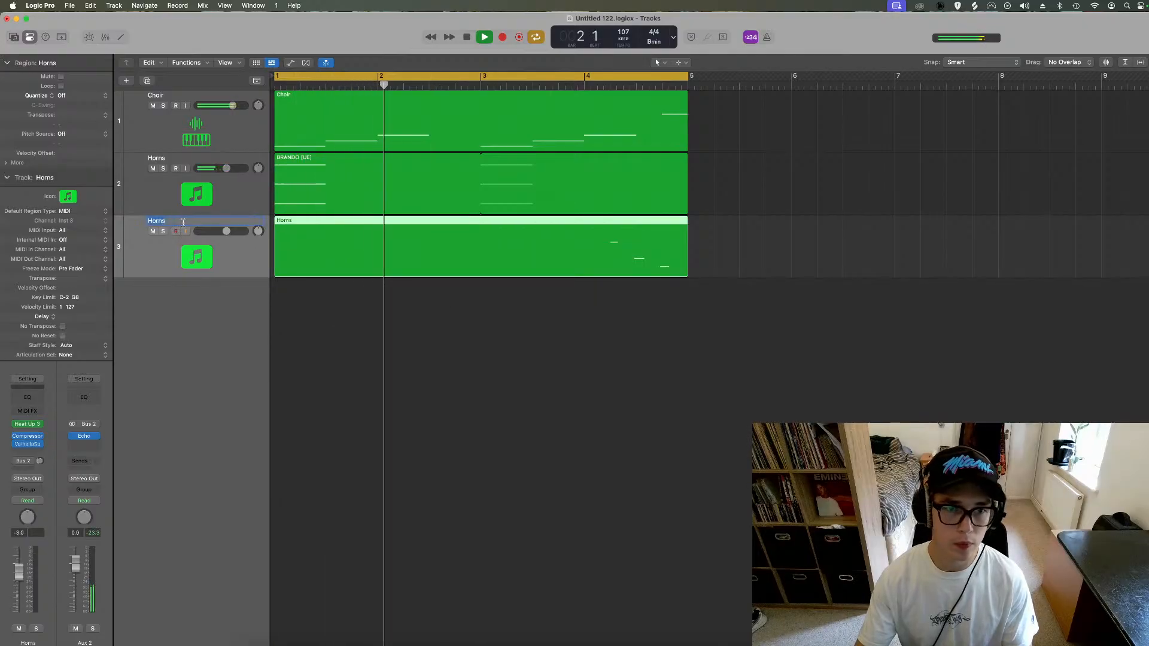
key("Right")
type("2")
key("Return")
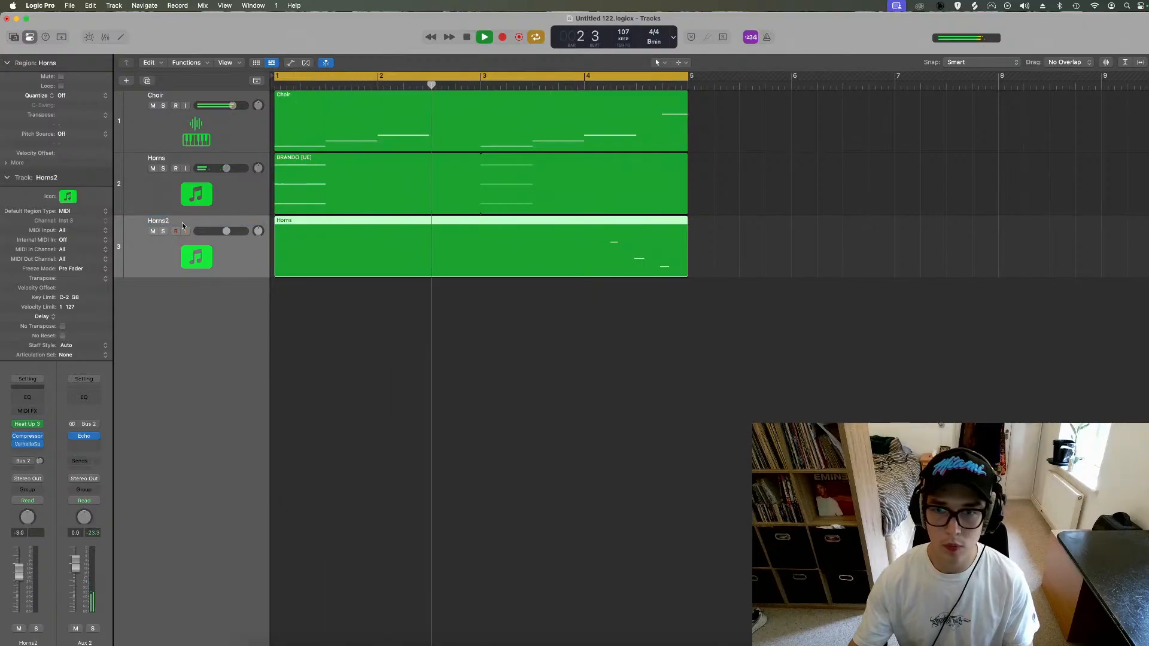
Step: Force the three melody notes of the Horns2 region legato in the Piano Roll and play the loop briefly
double_click(641, 259)
key("space")
scroll(706, 472, "left", 2)
key("shift+backslash")
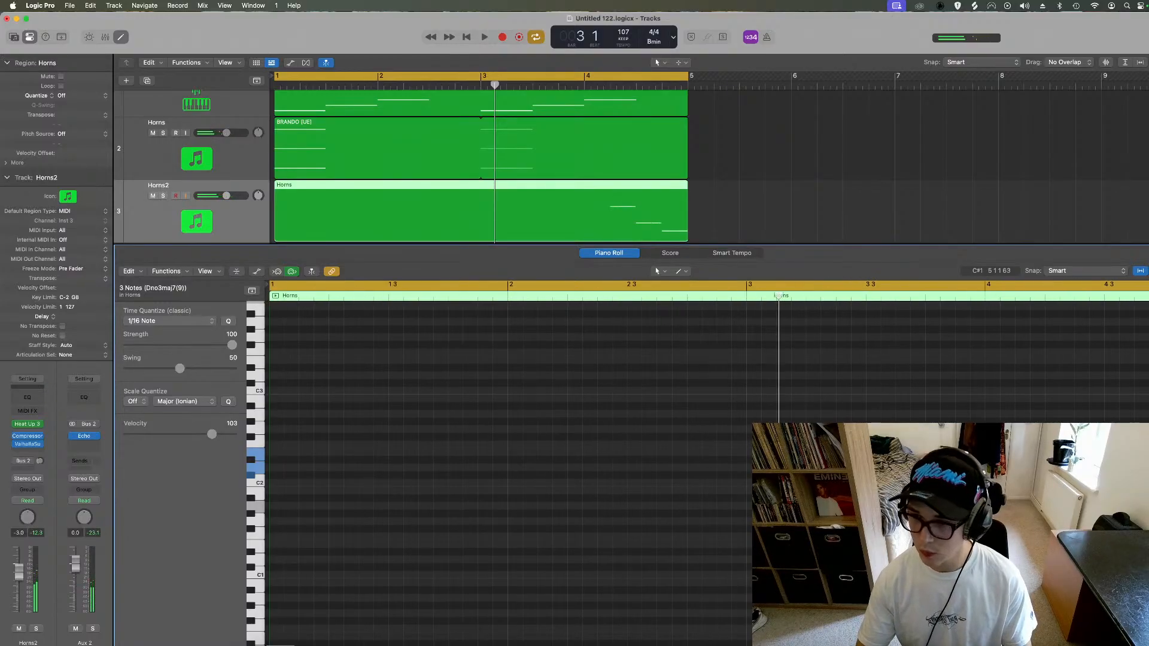
scroll(709, 473, "down", 1)
key("space")
key("space")
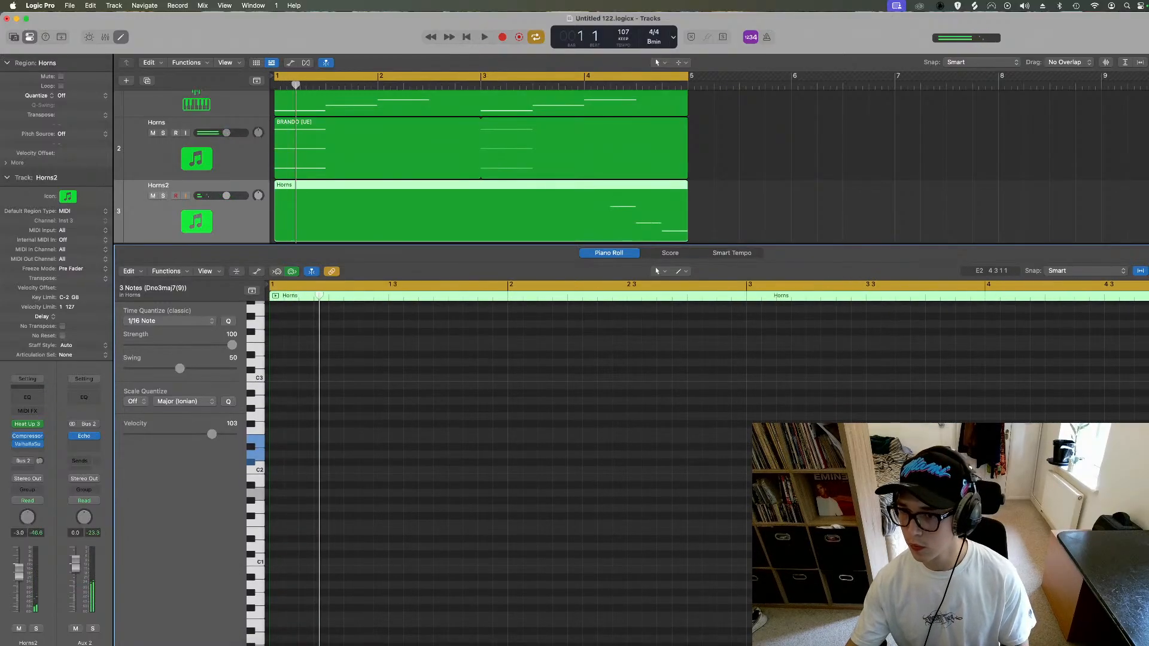
Step: Shorten the three Horns2 melody notes, set their velocity to 91 during playback, and close the note editor
key("space")
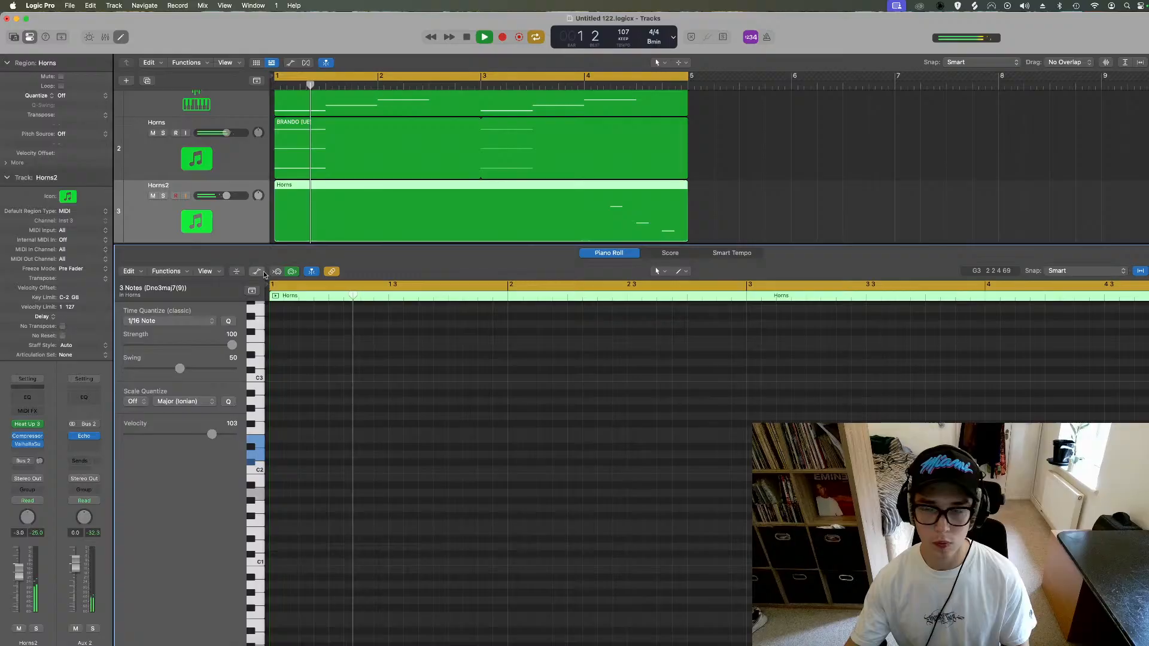
key("a")
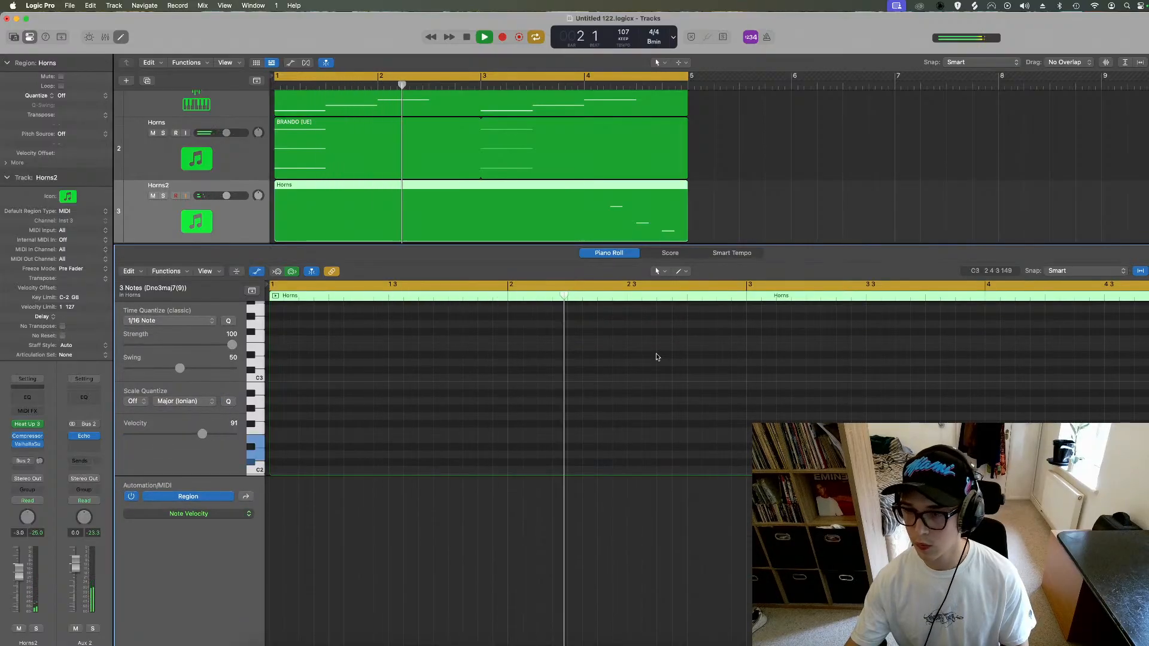
left_click(257, 272)
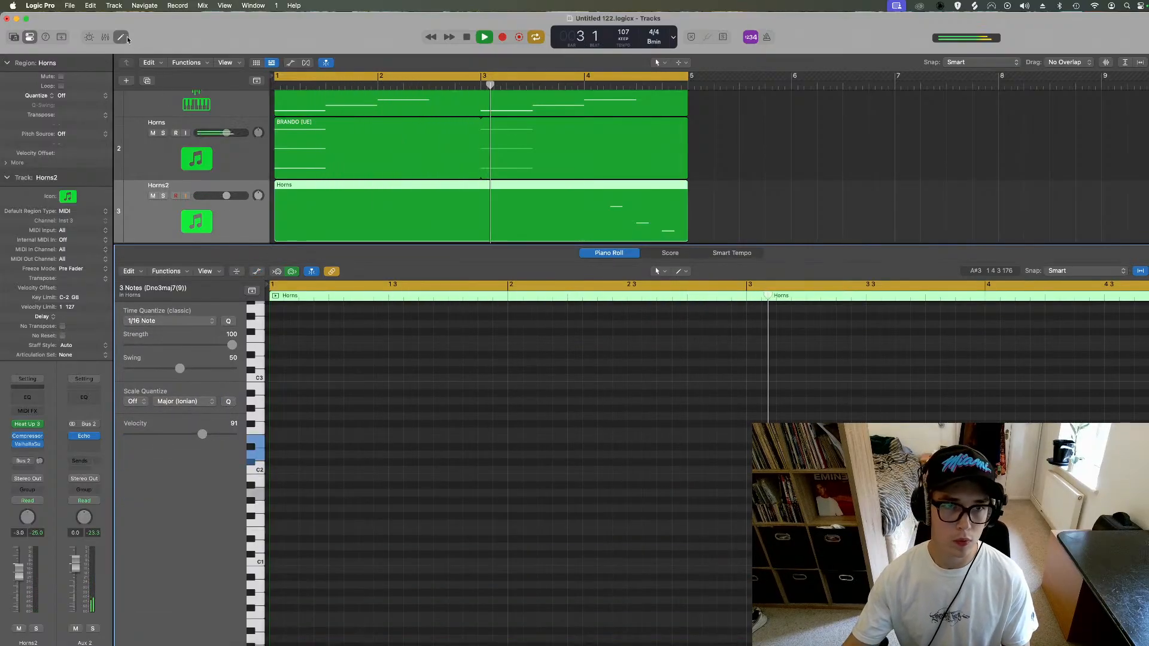
key("p")
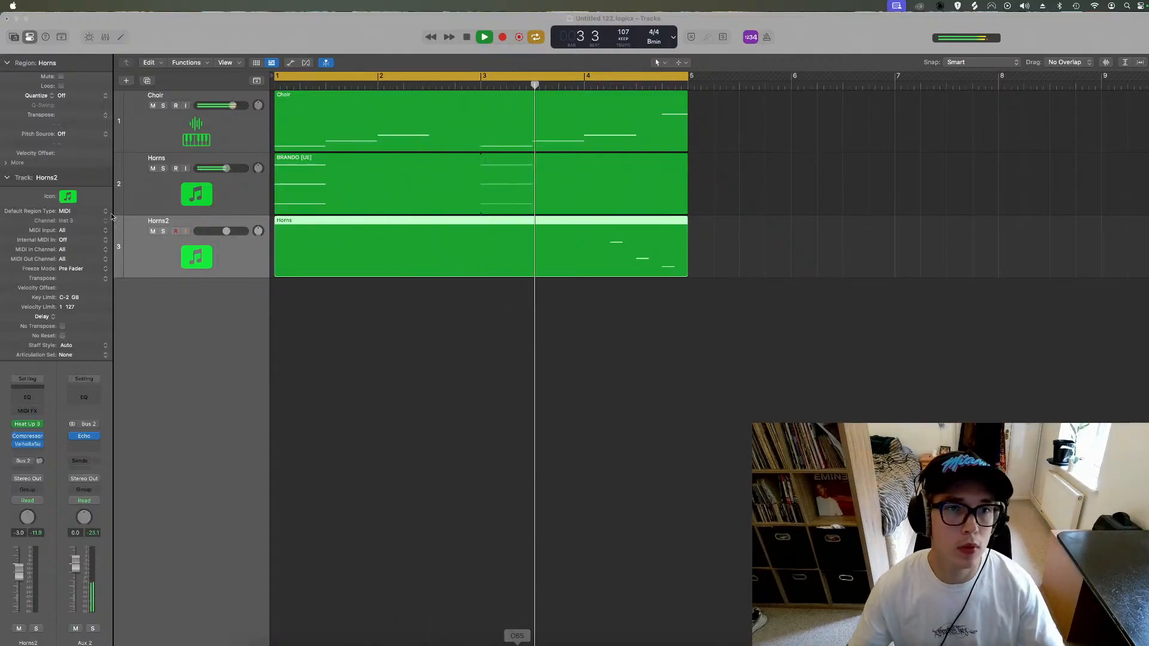
Step: Duplicate the Horns2 track and audition the LESLIE BRASS, MACKLEMORE SAX [GRIME] and MEEK MILL [UE] presets in the copy's Heat Up 3
left_click(774, 395)
key("super+d")
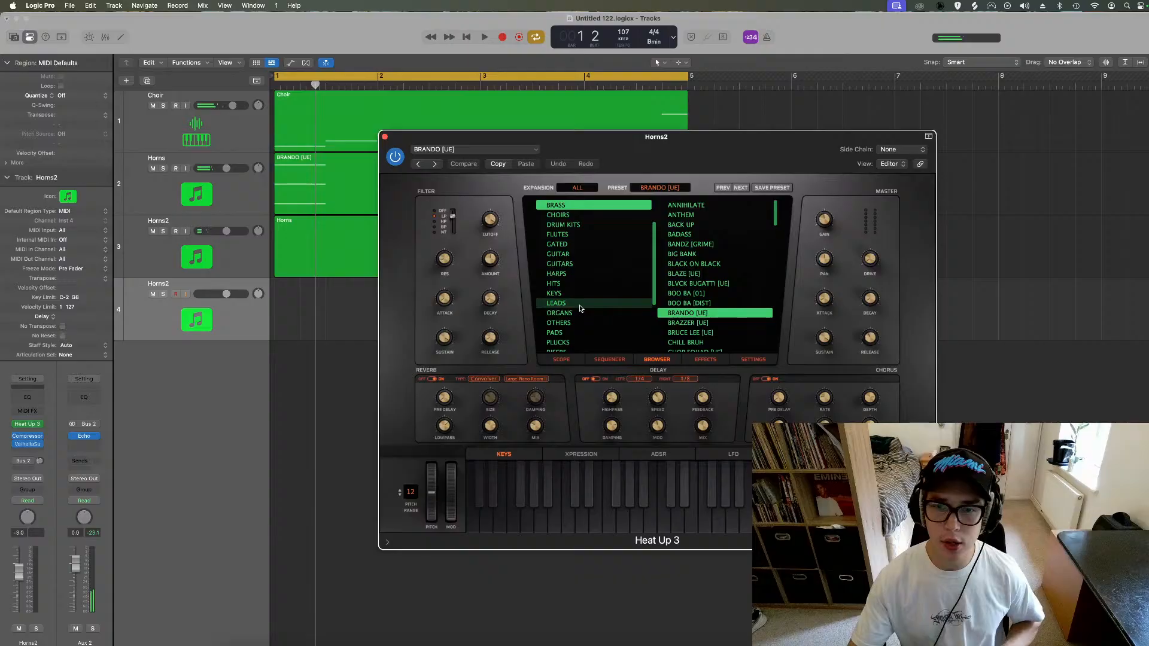
scroll(580, 299, "down", 2)
scroll(695, 287, "down", 10)
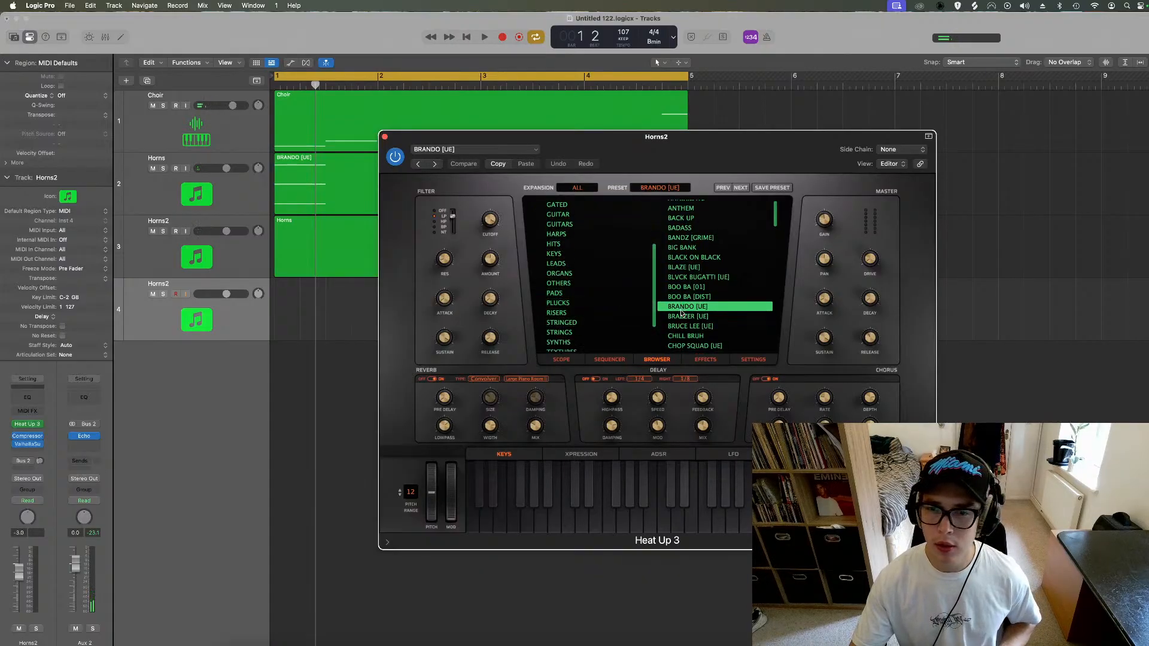
left_click(695, 303)
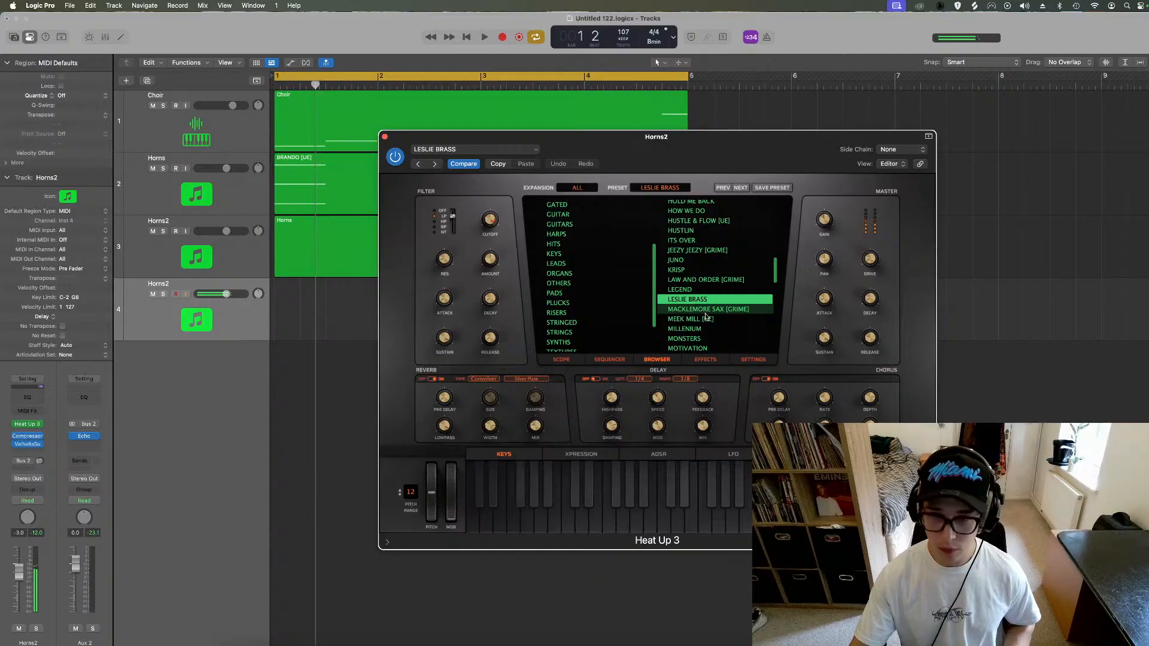
left_click(705, 311)
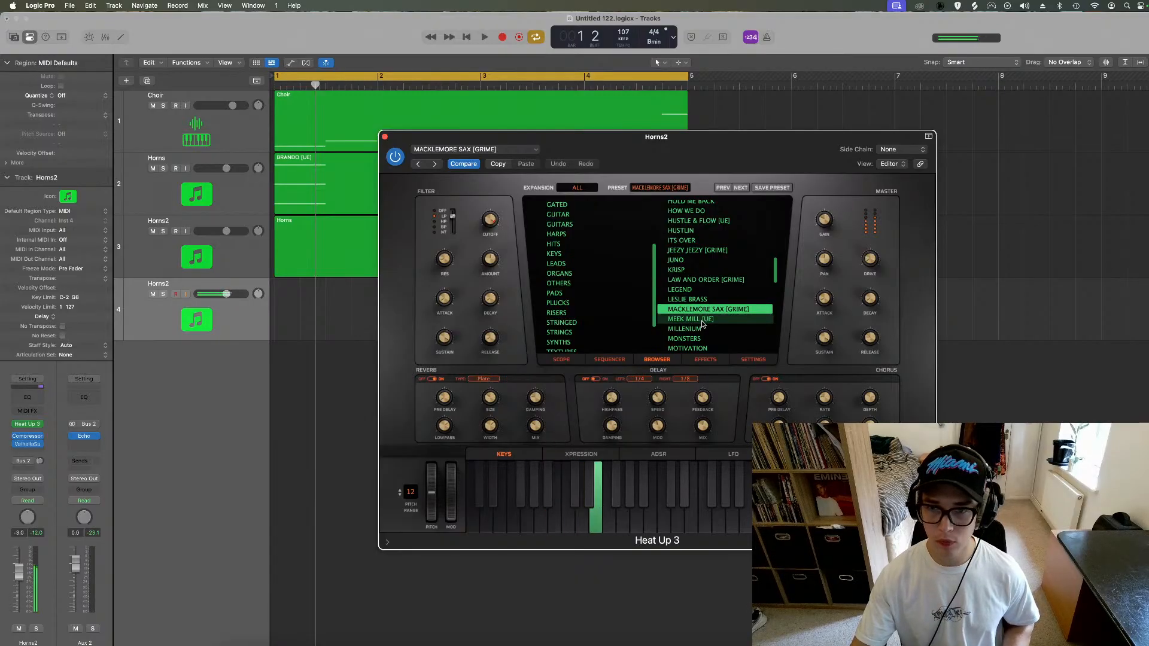
left_click(703, 321)
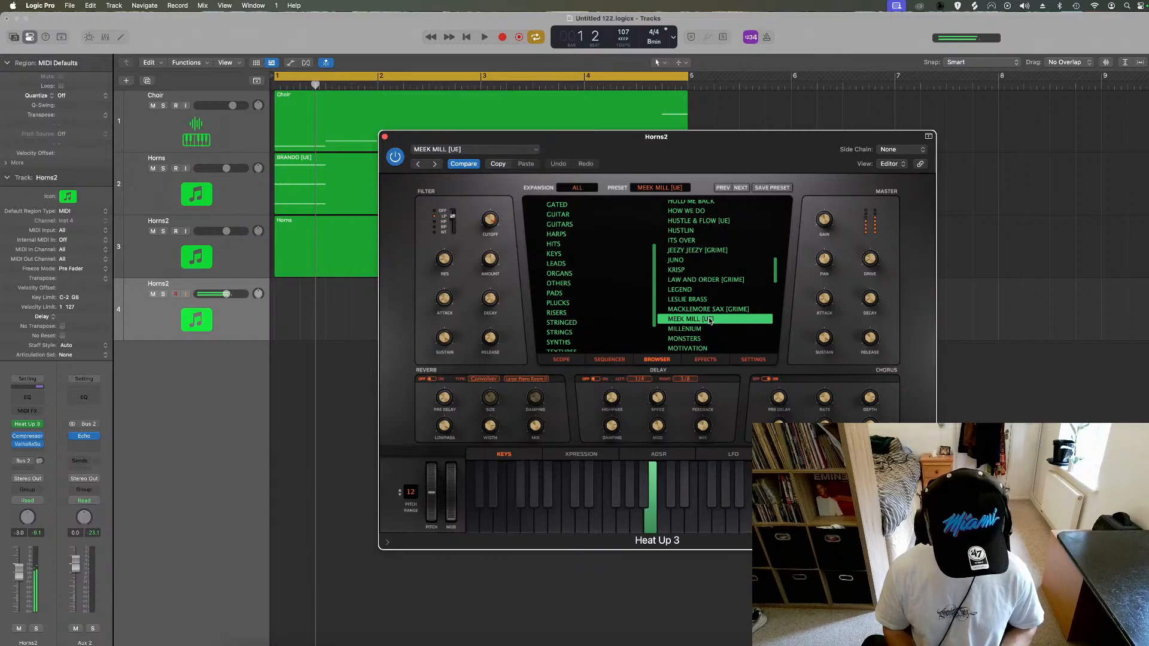
Step: Audition the MOVING LIGHT, NO GAMES and QUICK SHOTS brass presets against the loop
key("space")
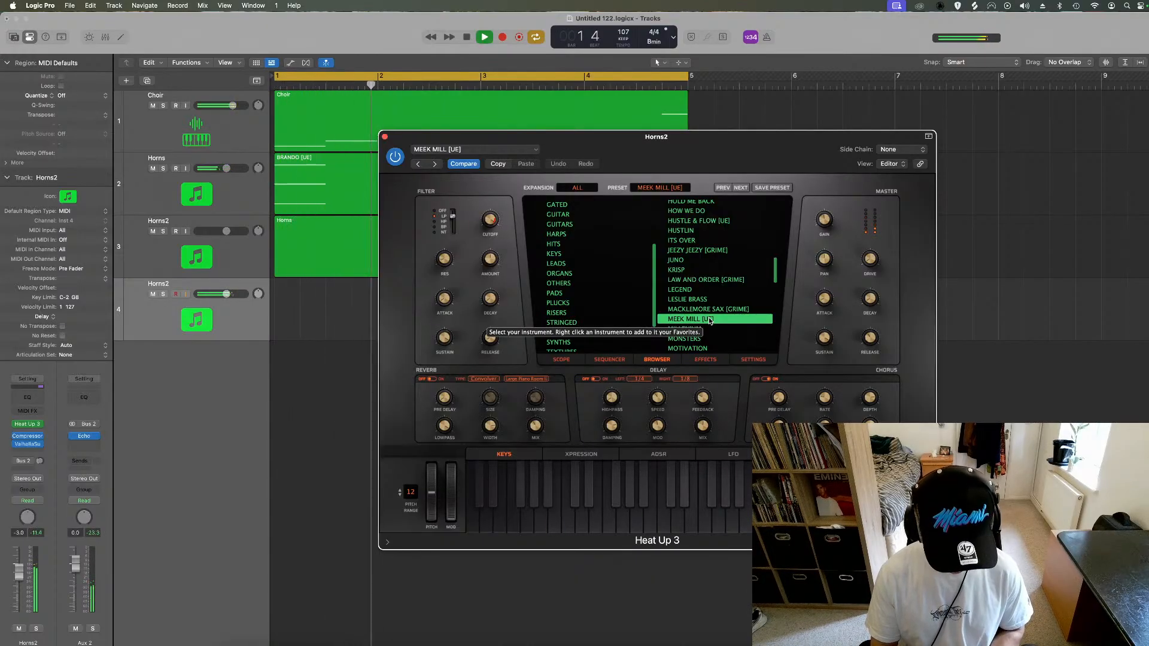
key("Down")
key("Down")
key("Down")
key("Down")
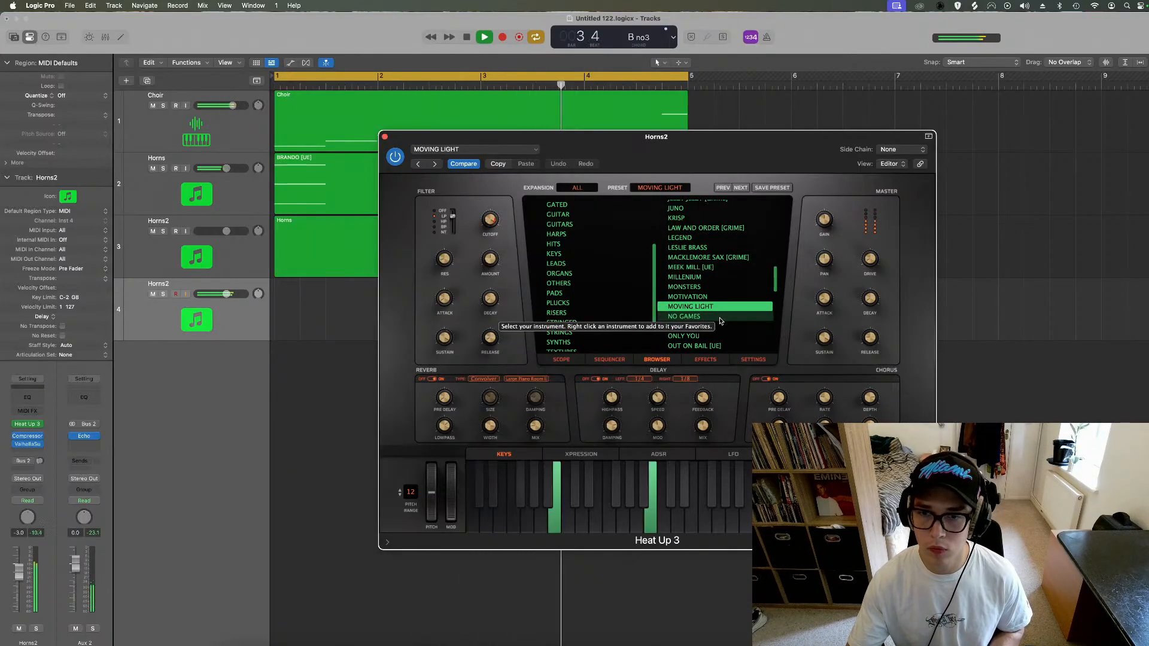
left_click(721, 318)
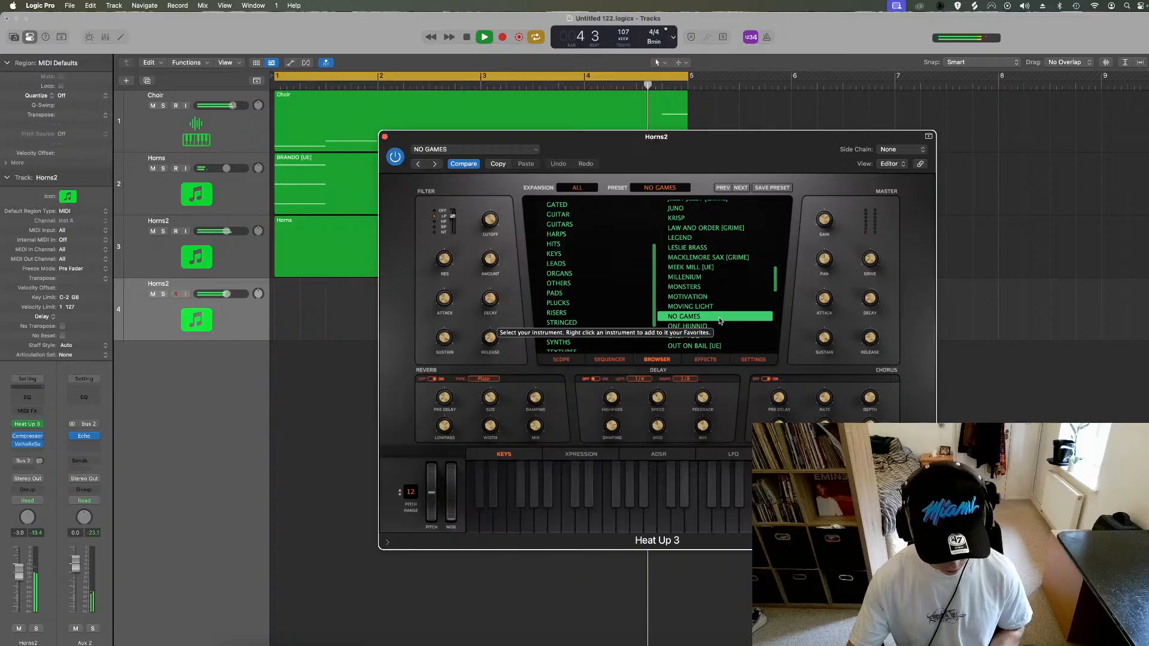
scroll(720, 320, "down", 3)
left_click(722, 318)
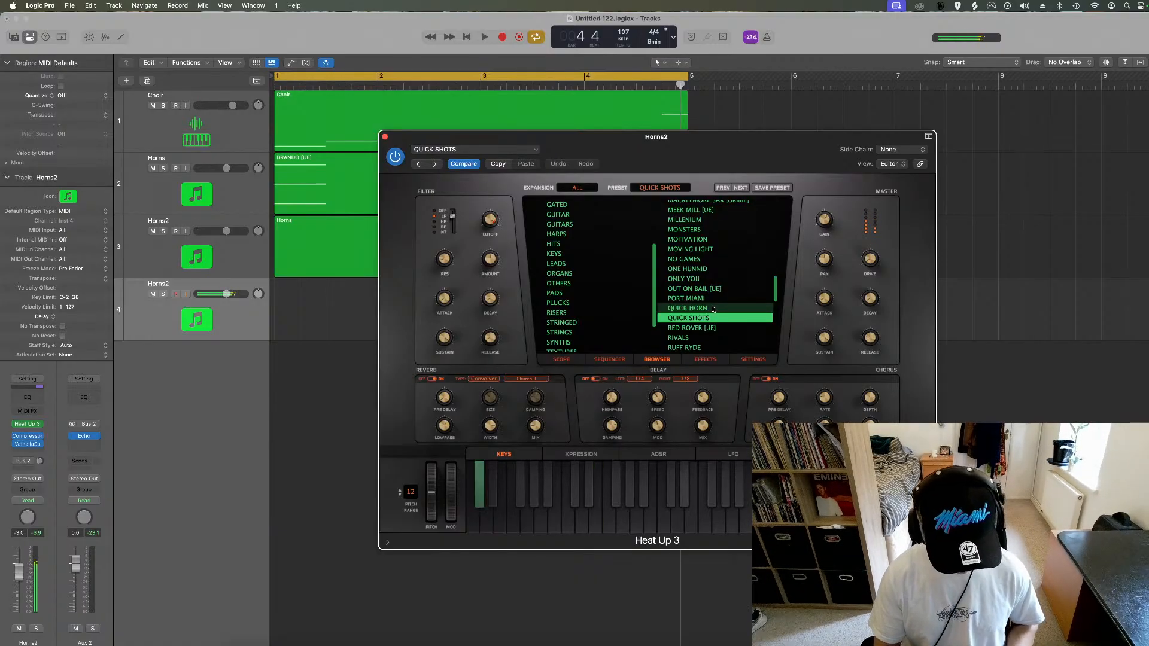
key("space")
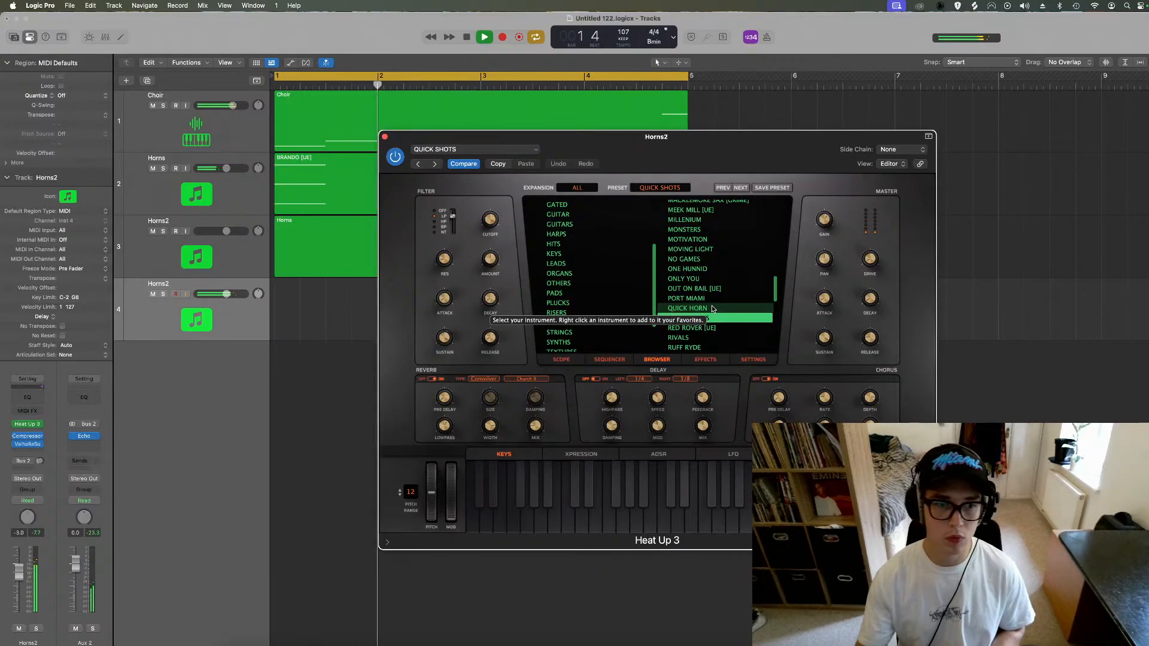
Step: Check the ValhallaSupermassive reverb on the new track and try the SAX O FONE [UE] preset in Heat Up 3
left_click(29, 446)
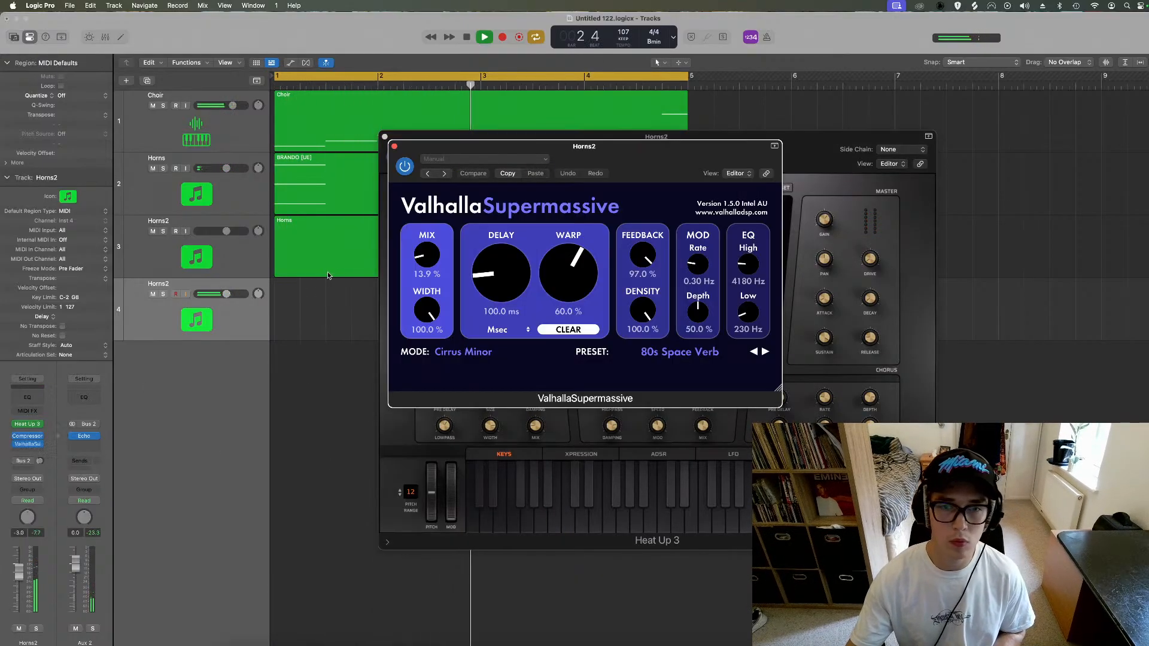
left_click(395, 147)
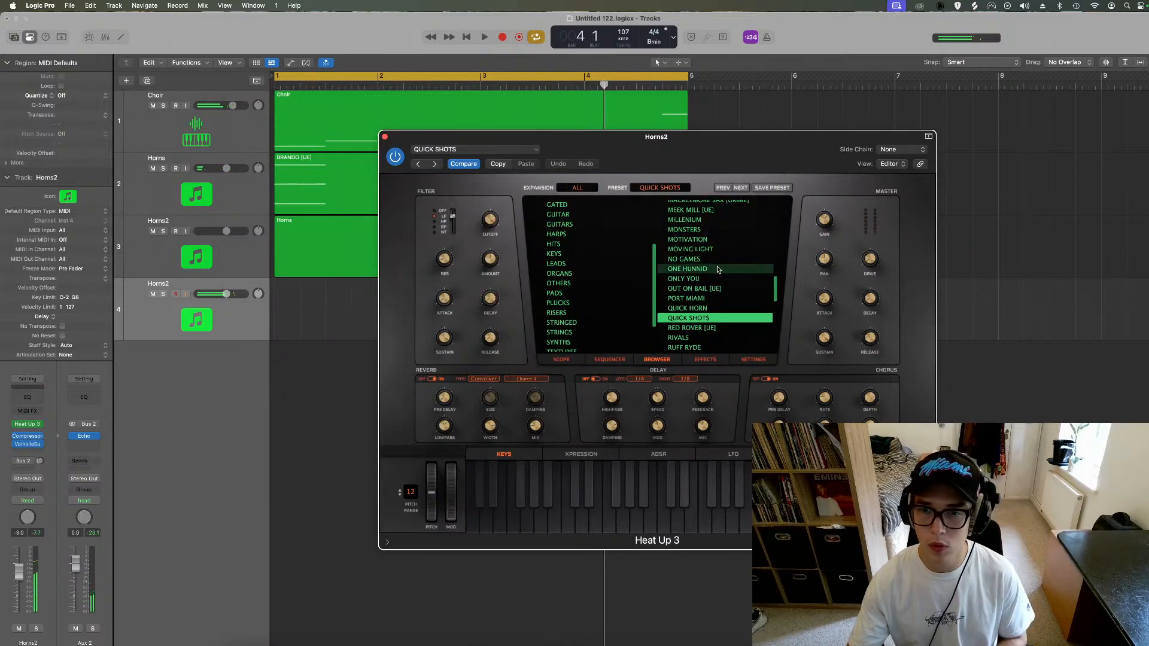
scroll(717, 270, "down", 3)
left_click(724, 302)
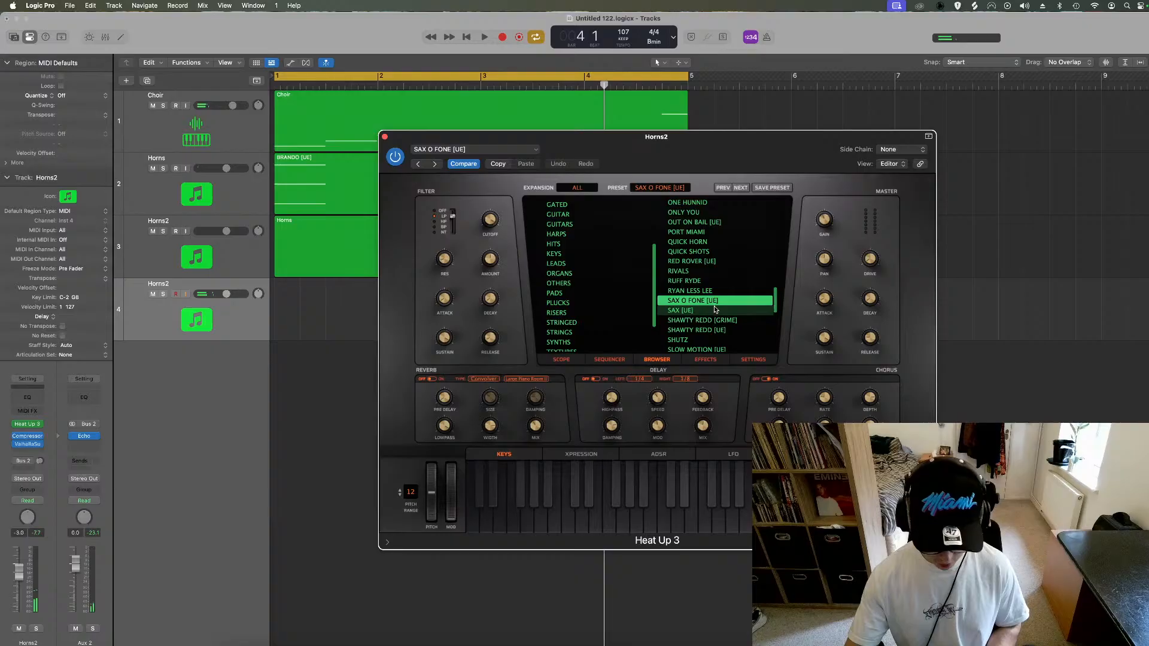
left_click(28, 445)
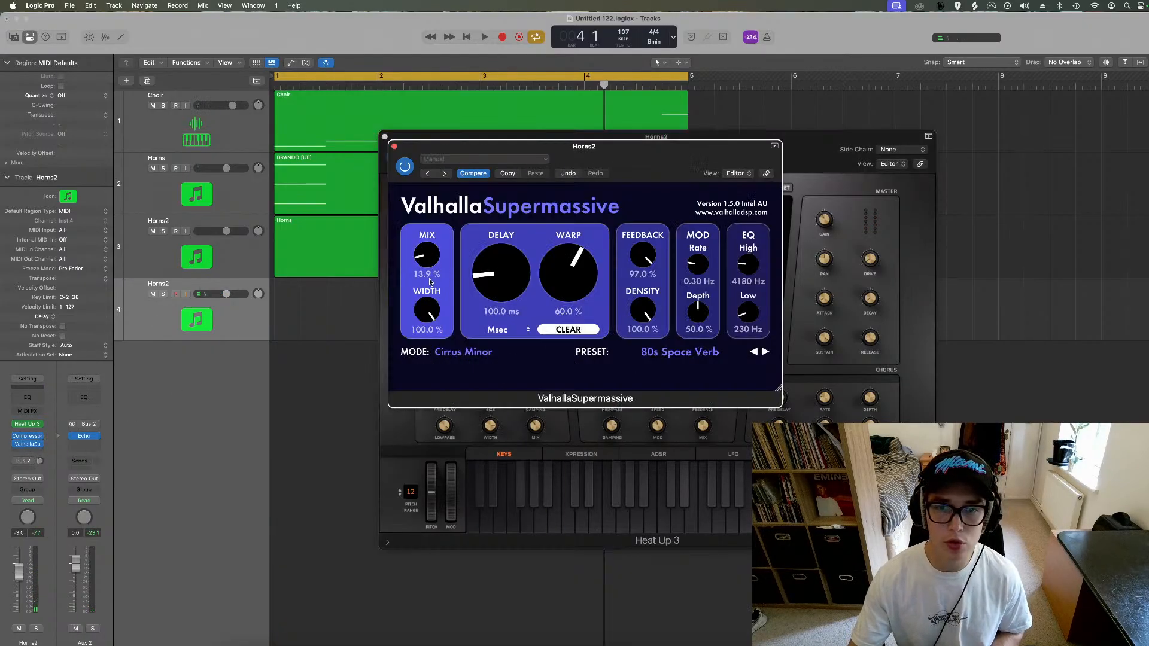
left_click(395, 147)
Step: Browse the Stringed category of Heat Up 3 and try the GUIT INSPIRED MINDS and GUIT SHED TEARS presets
scroll(592, 306, "down", 3)
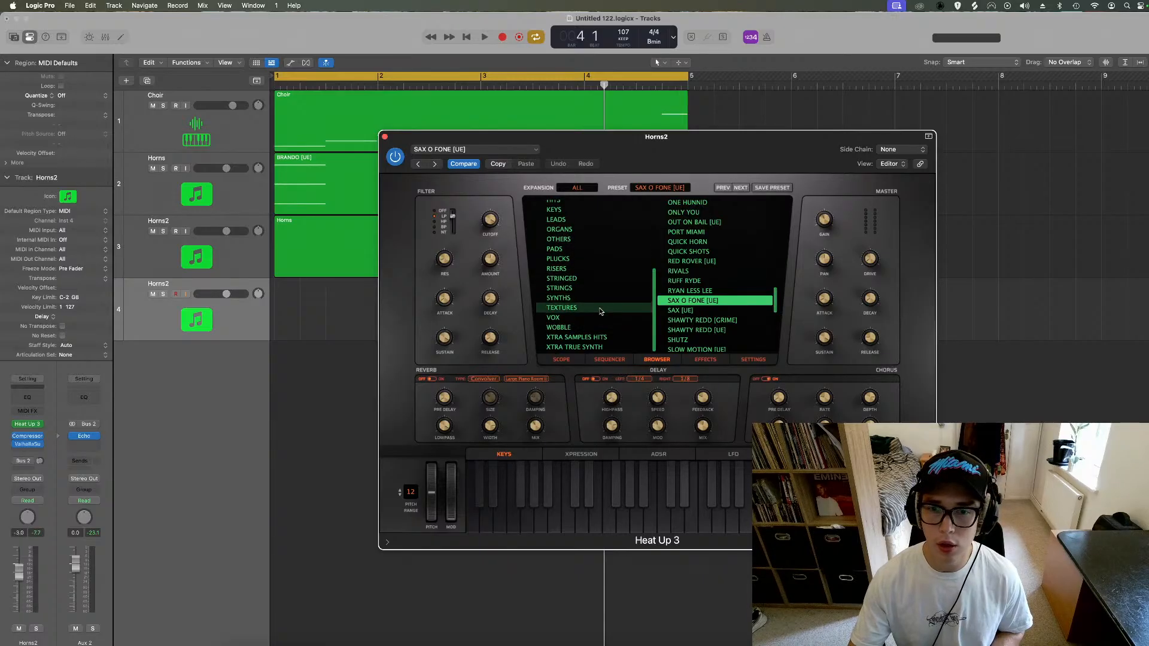
left_click(578, 279)
scroll(712, 281, "down", 2)
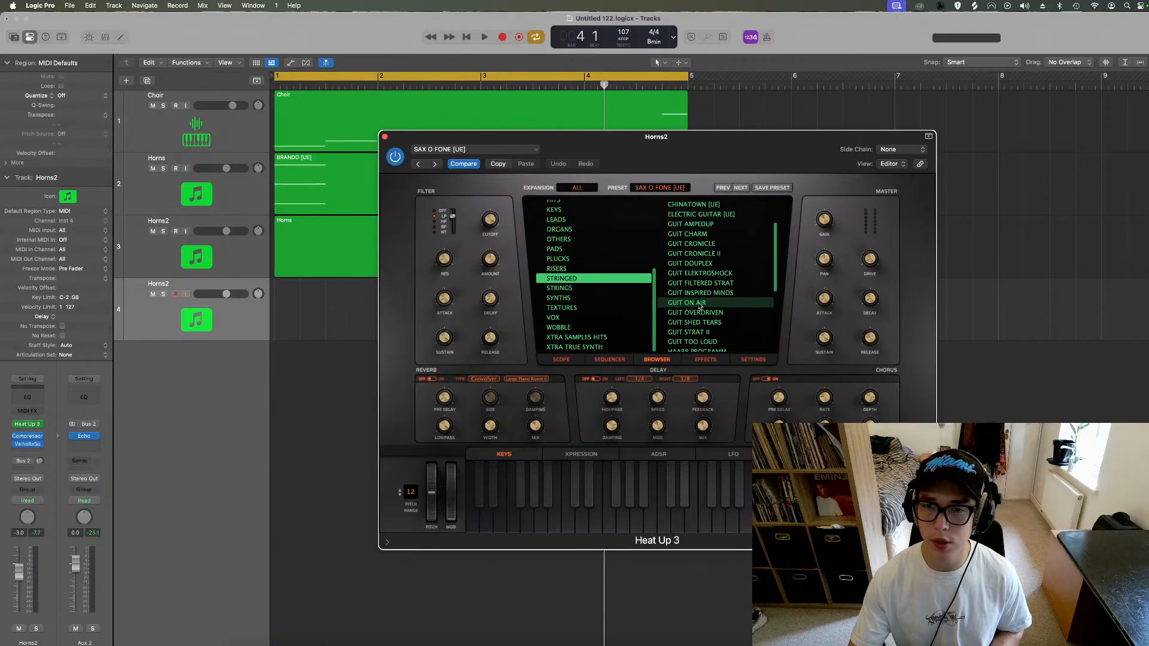
left_click(719, 292)
left_click(694, 322)
Step: Audition CELLO 02 and BELIEVE from the Strings category and load the AXXCENT [GRIME] preset on the new track
left_click(558, 288)
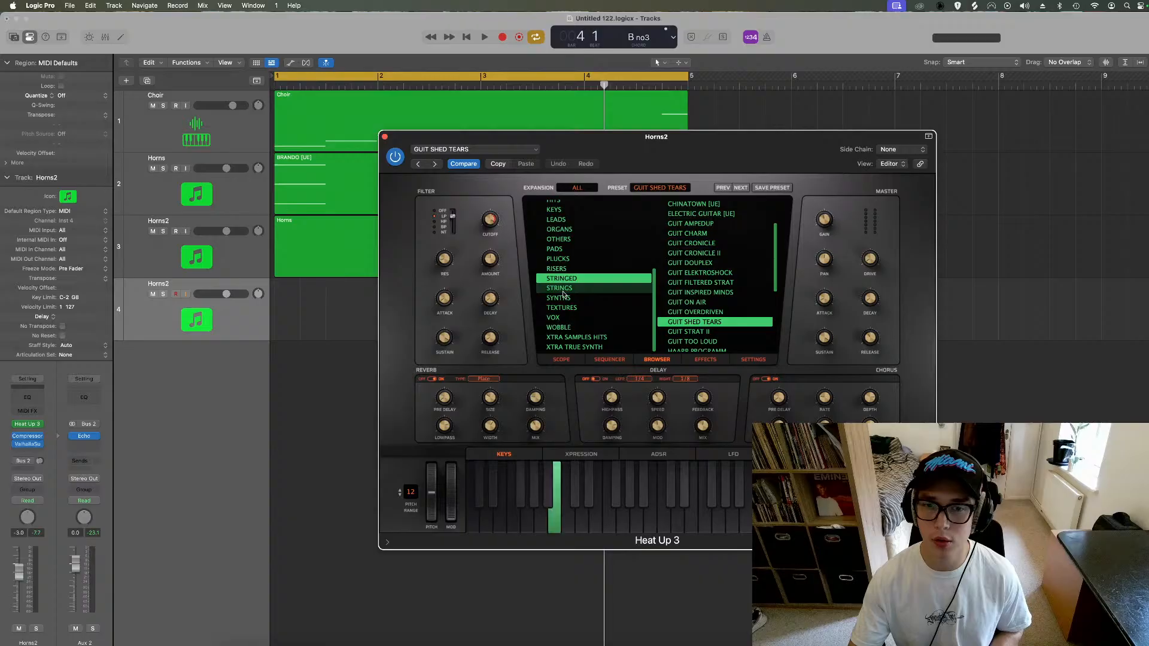
left_click(723, 297)
scroll(723, 304, "down", 3)
left_click(723, 303)
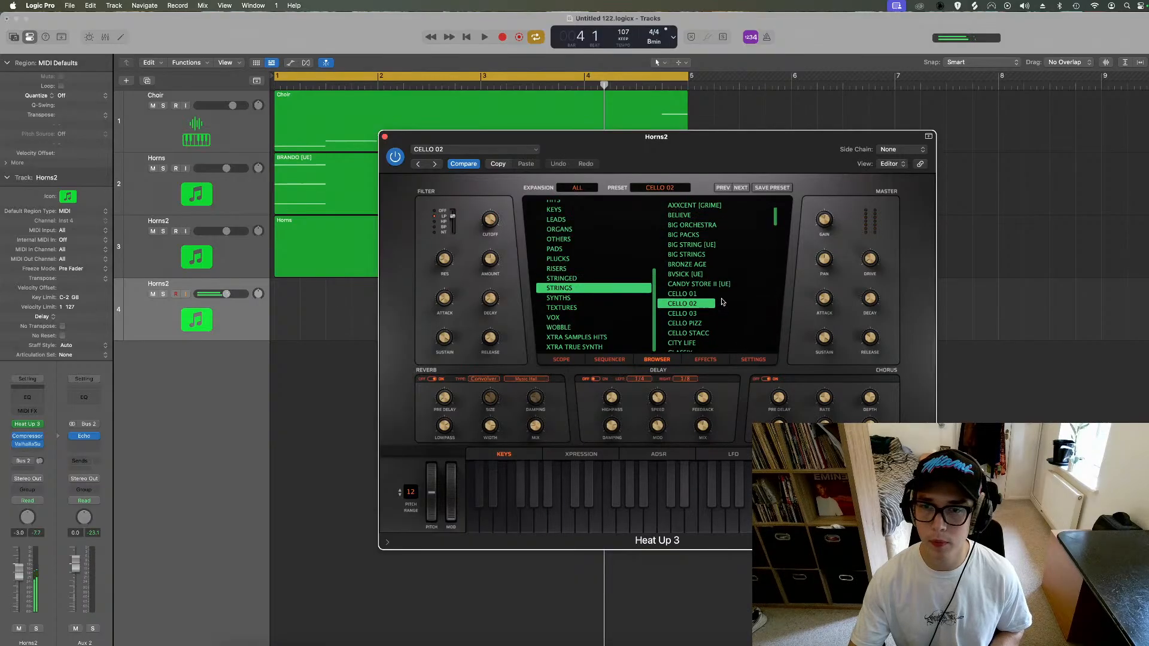
left_click(704, 229)
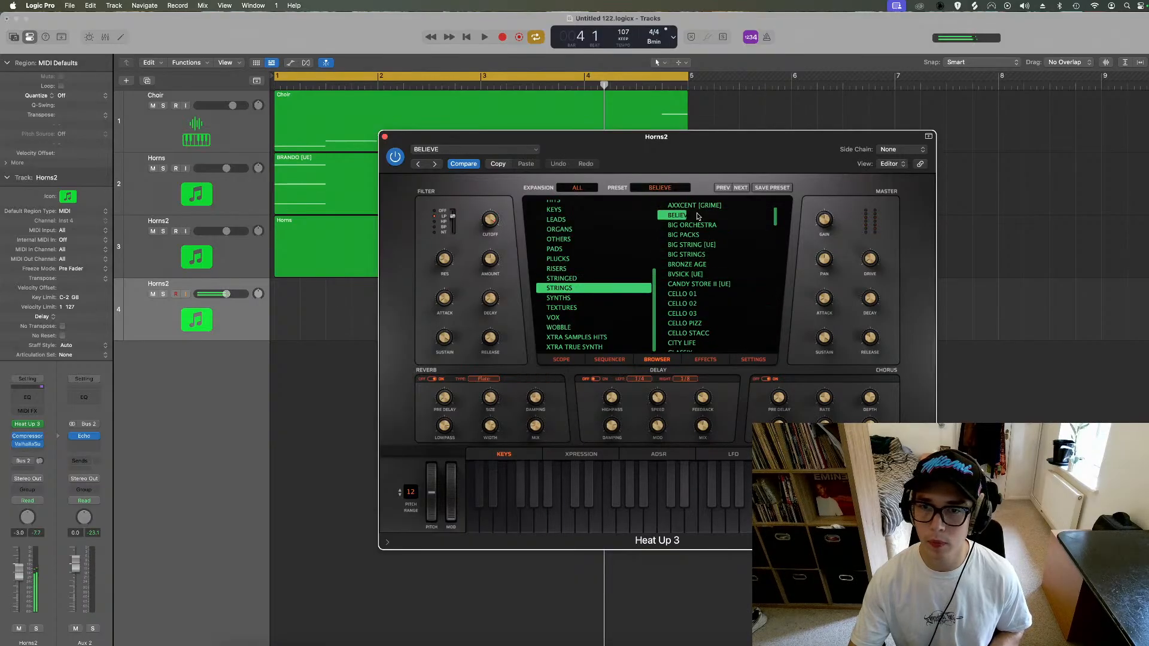
scroll(705, 232, "up", 2)
left_click(703, 230)
left_click(699, 238)
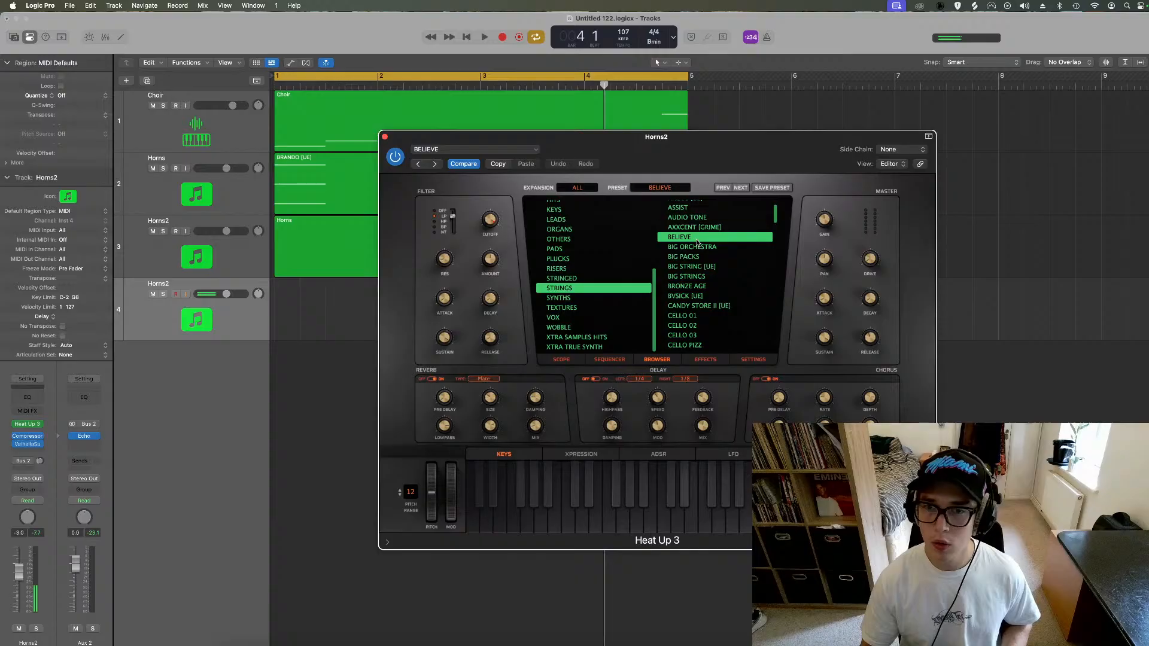
key("Up")
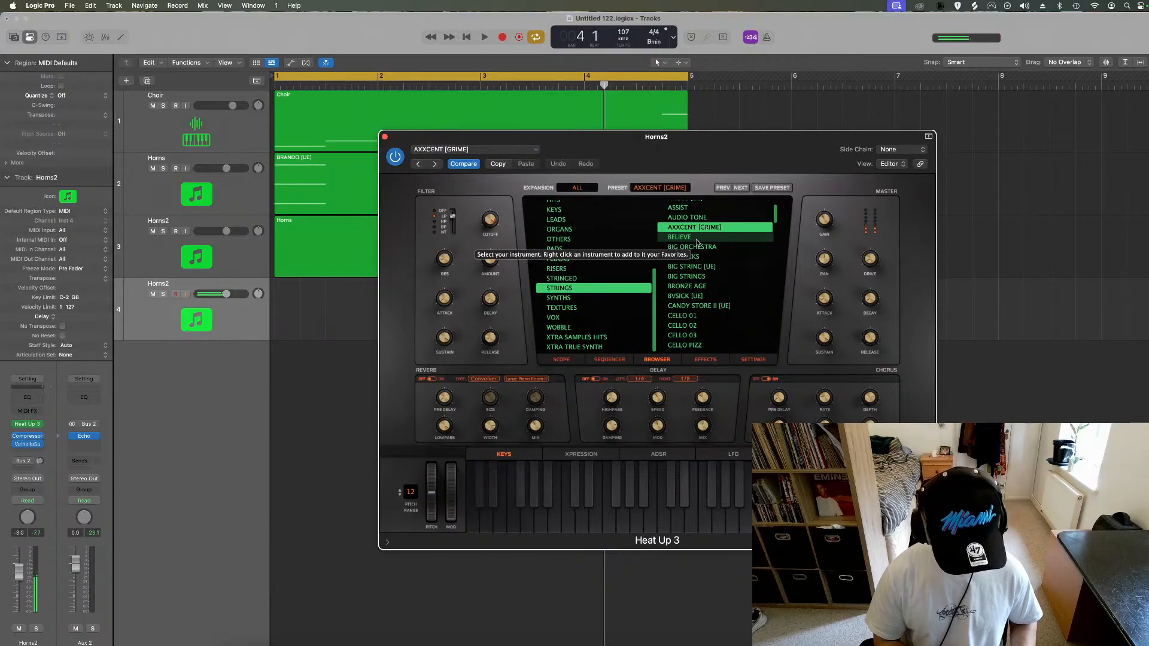
Step: Play the loop and raise the new string track's volume to -1.1 dB
key("space")
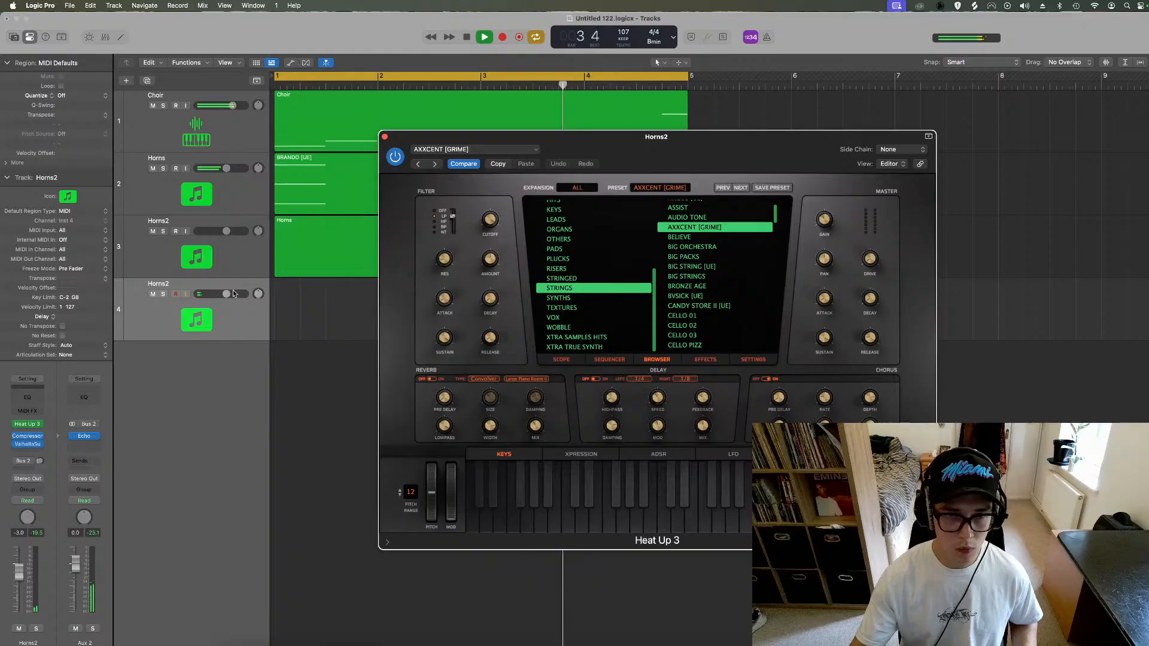
left_click_drag(234, 294, 238, 296)
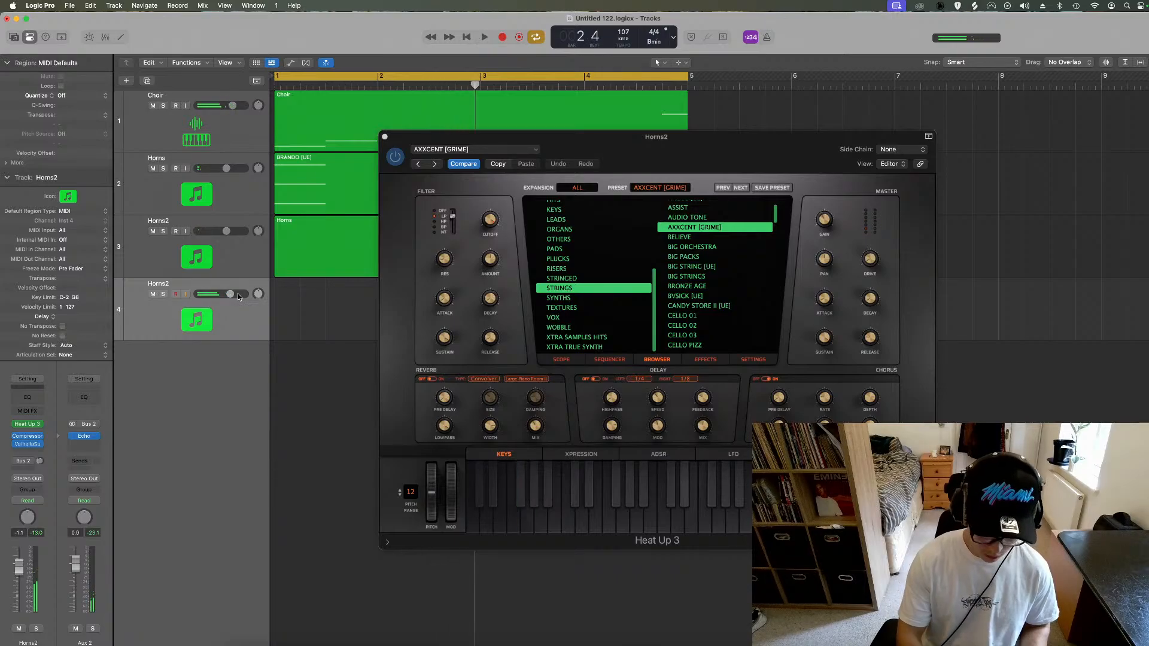
Step: Record a short string part in bar 2 on the fourth track and extend its region back to bar 1
key("r")
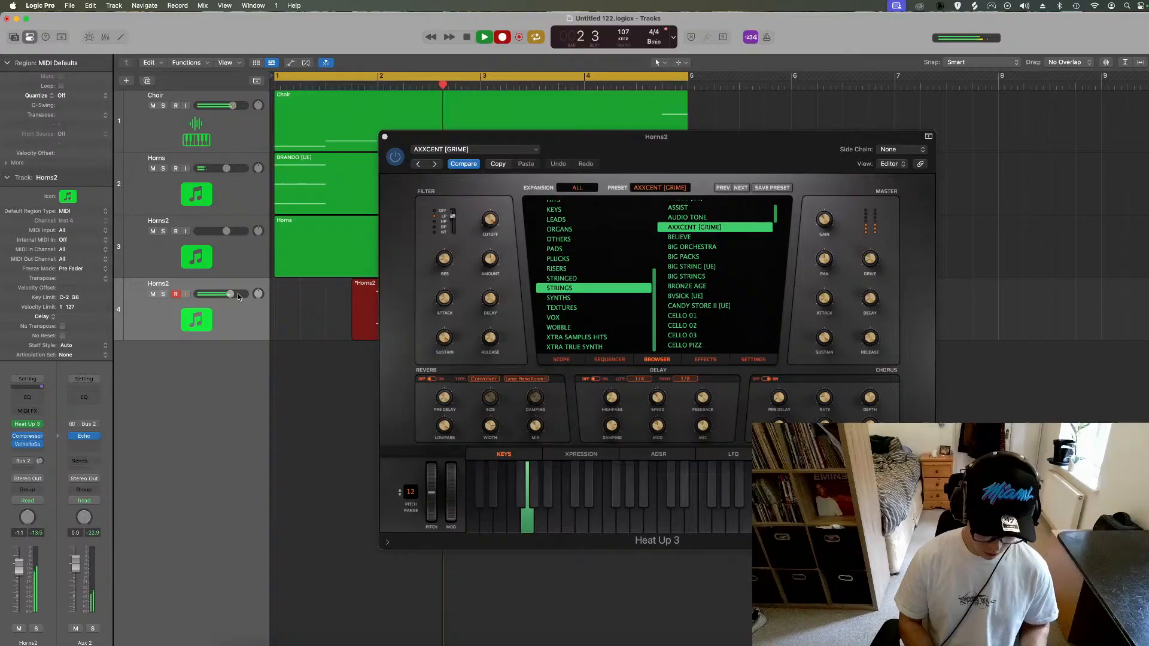
key("space")
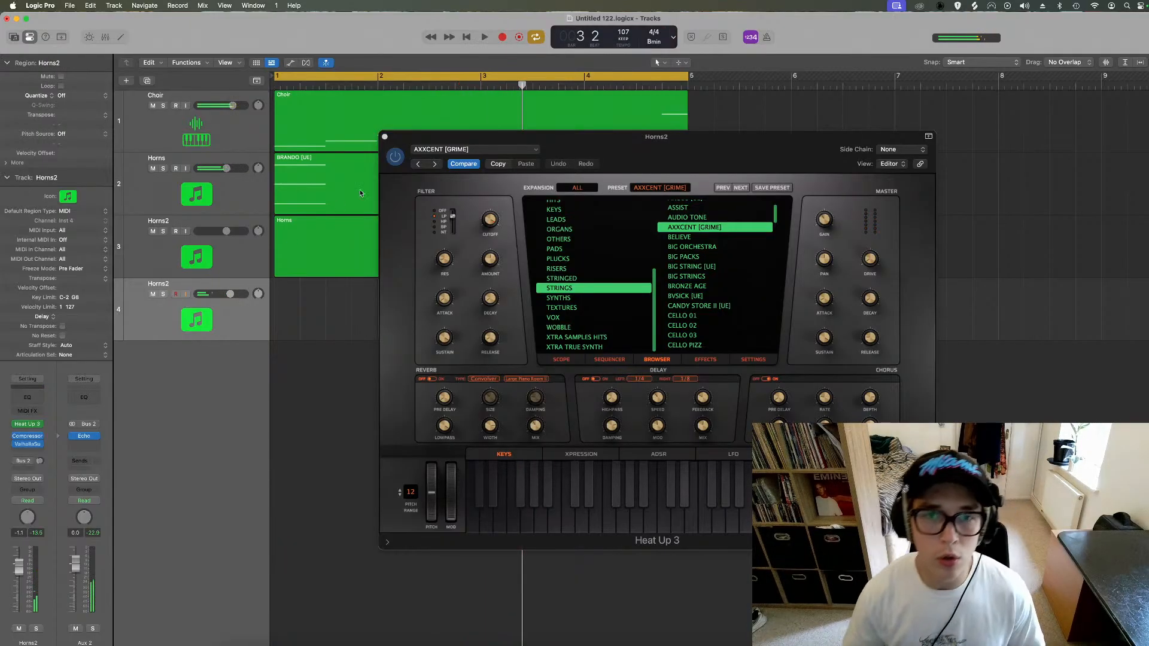
key("v")
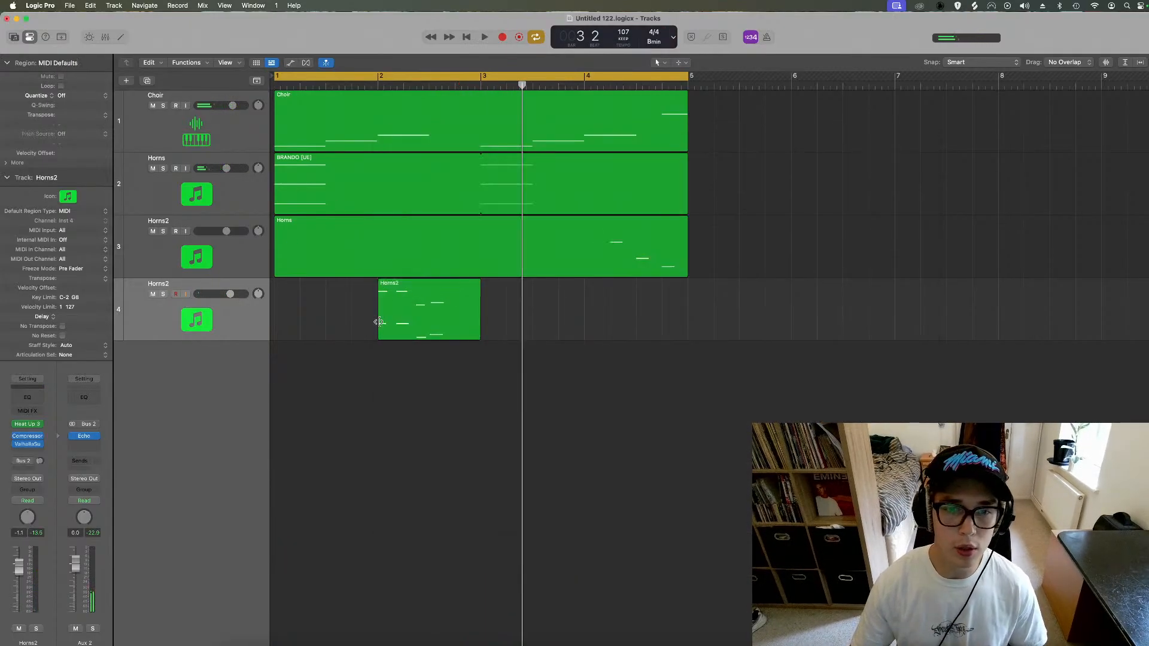
left_click_drag(379, 322, 275, 322)
Step: Quantize all eight recorded string notes to 1/16 and force them legato in the Piano Roll
double_click(290, 310)
left_click_drag(1077, 342, 664, 597)
key("q")
key("shift+backslash")
key("Return")
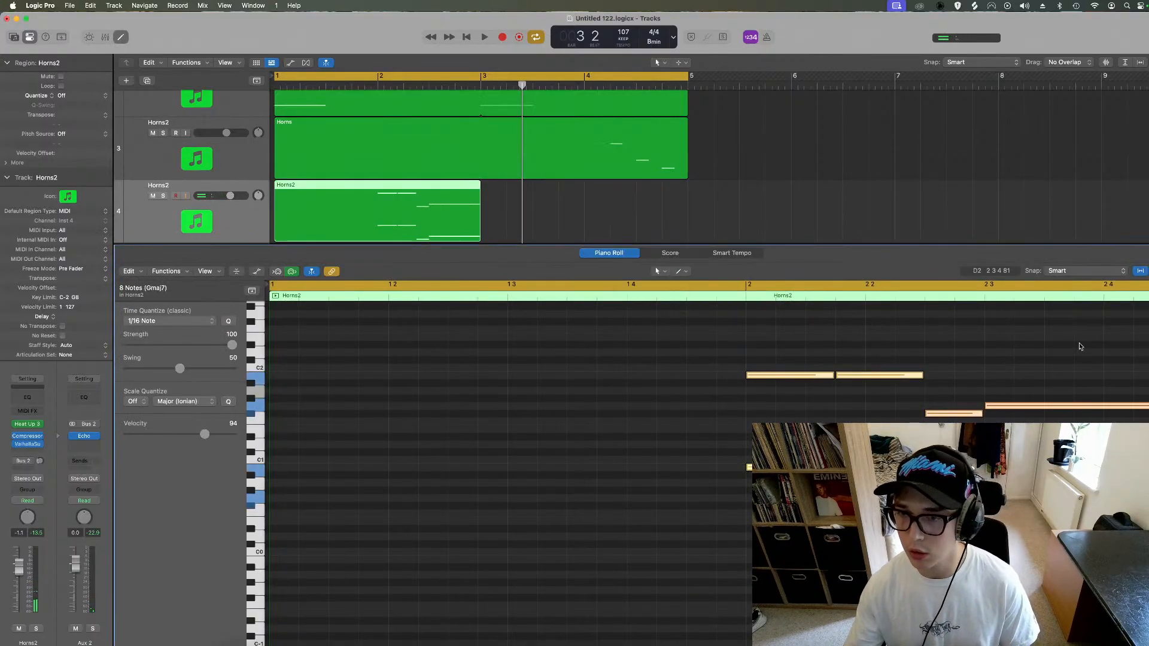
Step: Shorten all eight string notes to a uniform 0 0 1 0 length with the Fixed Note Length MIDI transform
left_click_drag(834, 378, 805, 383)
left_click(168, 271)
mouse_move(198, 377)
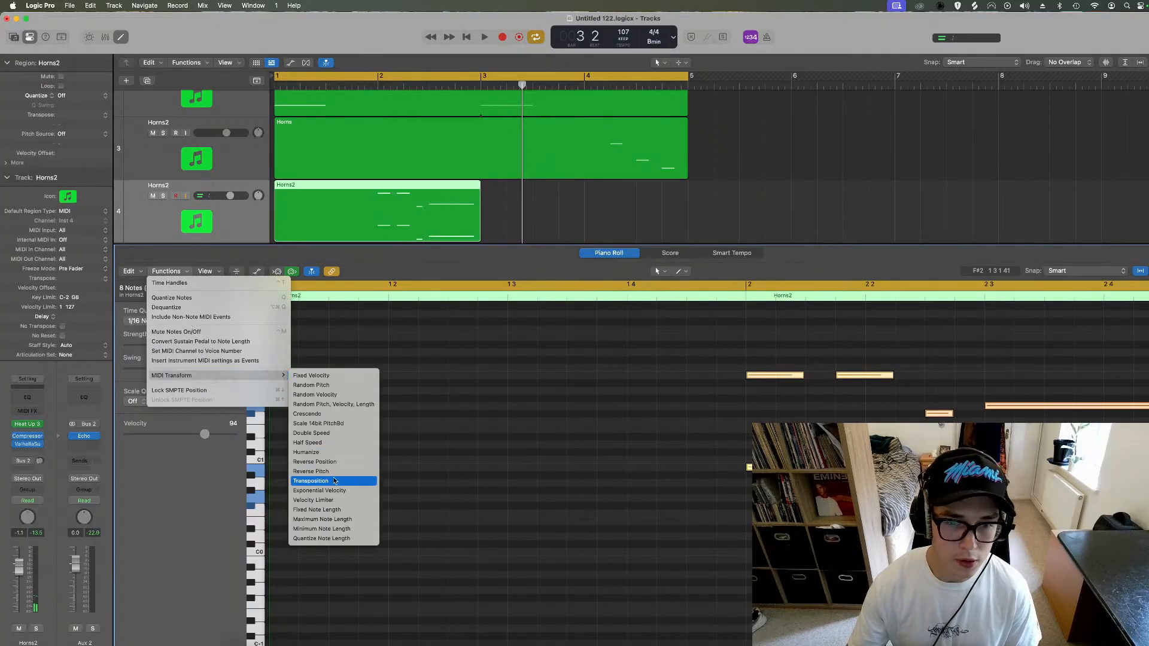
left_click(341, 509)
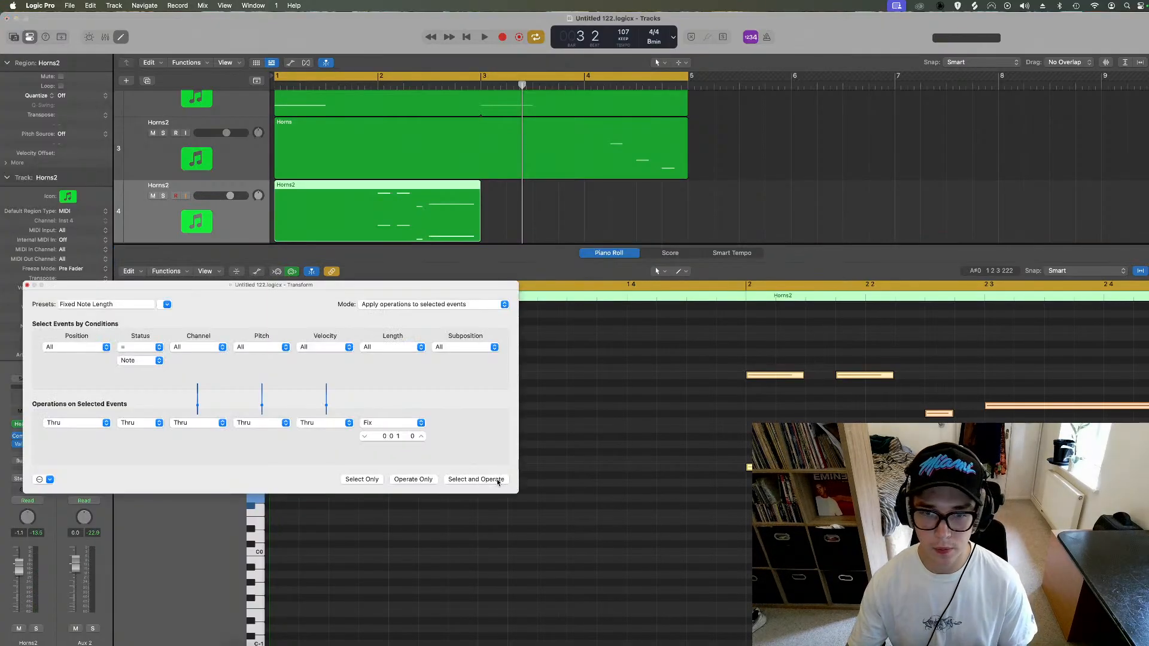
left_click(497, 481)
key("space")
left_click(27, 285)
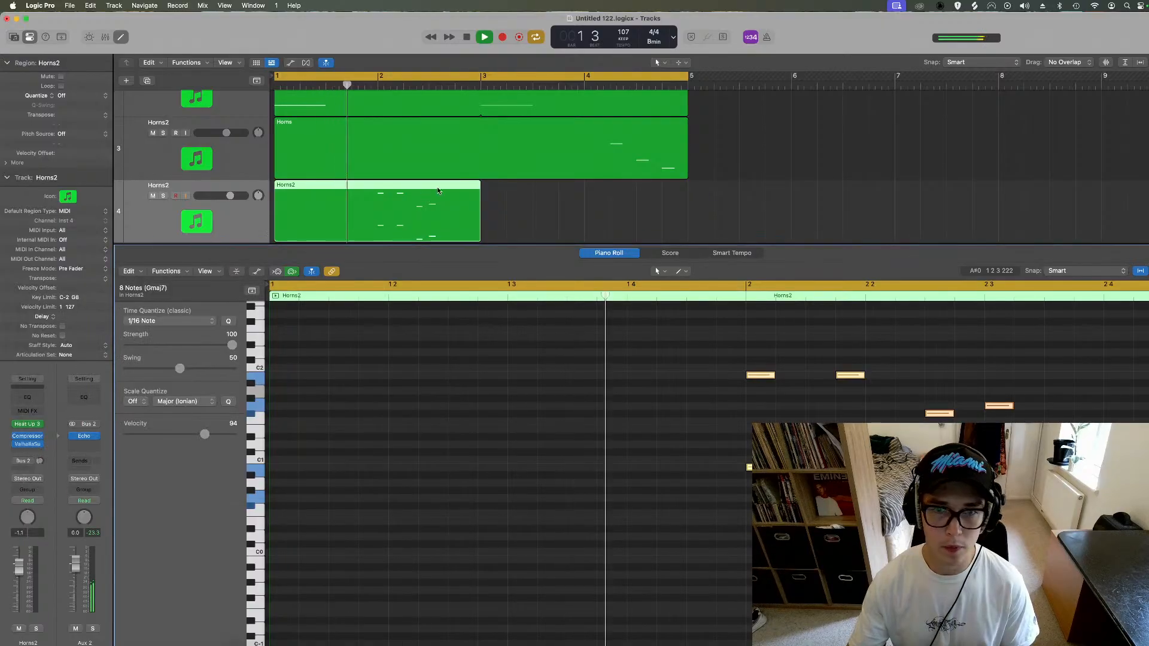
Step: Loop the string region to bar 5 and lengthen its notes to about an eighth note each
left_click_drag(481, 193, 686, 193)
left_click_drag(774, 375, 801, 375)
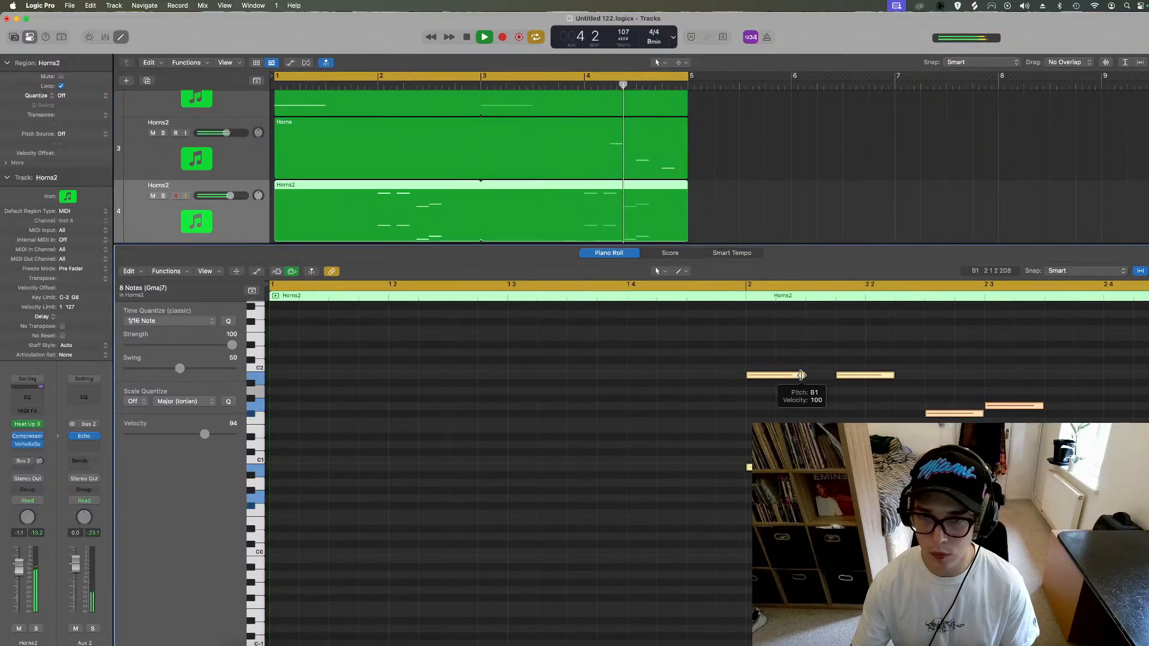
key("p")
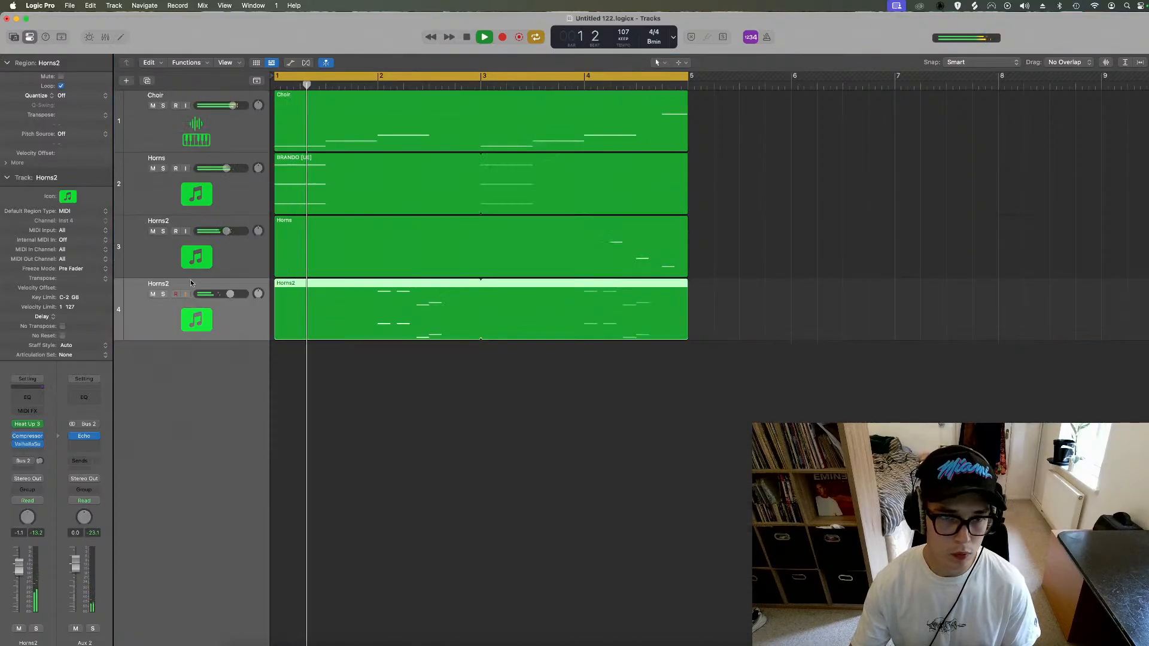
Step: Rename the fourth track as Strings
double_click(177, 285)
type("String")
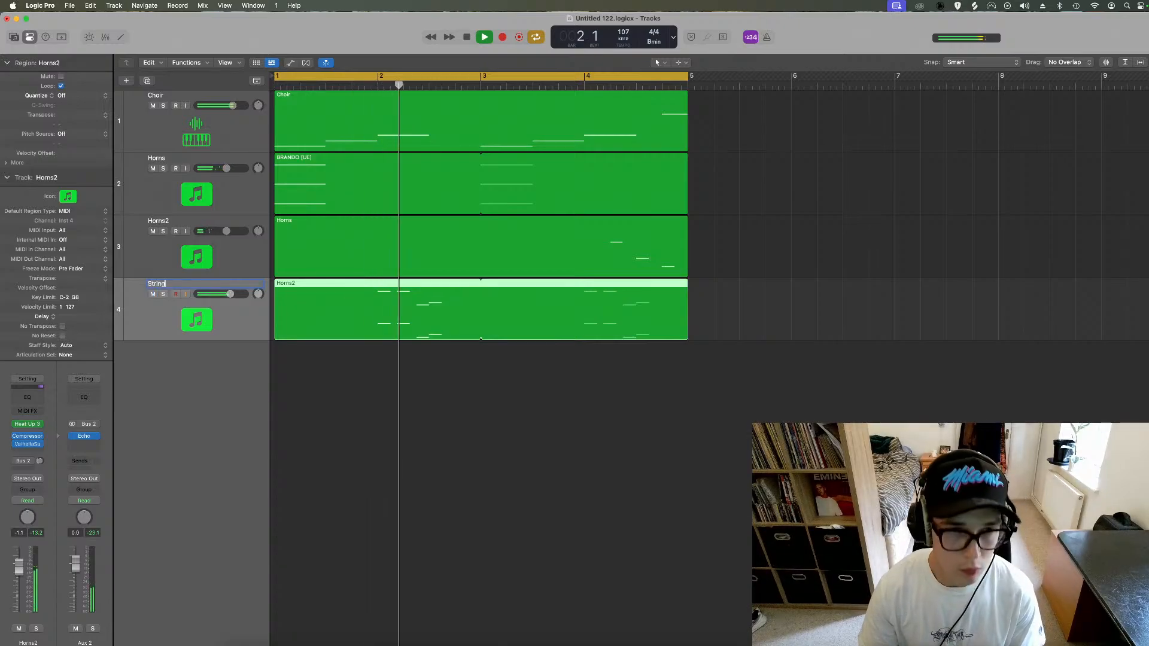
key("Return")
double_click(177, 285)
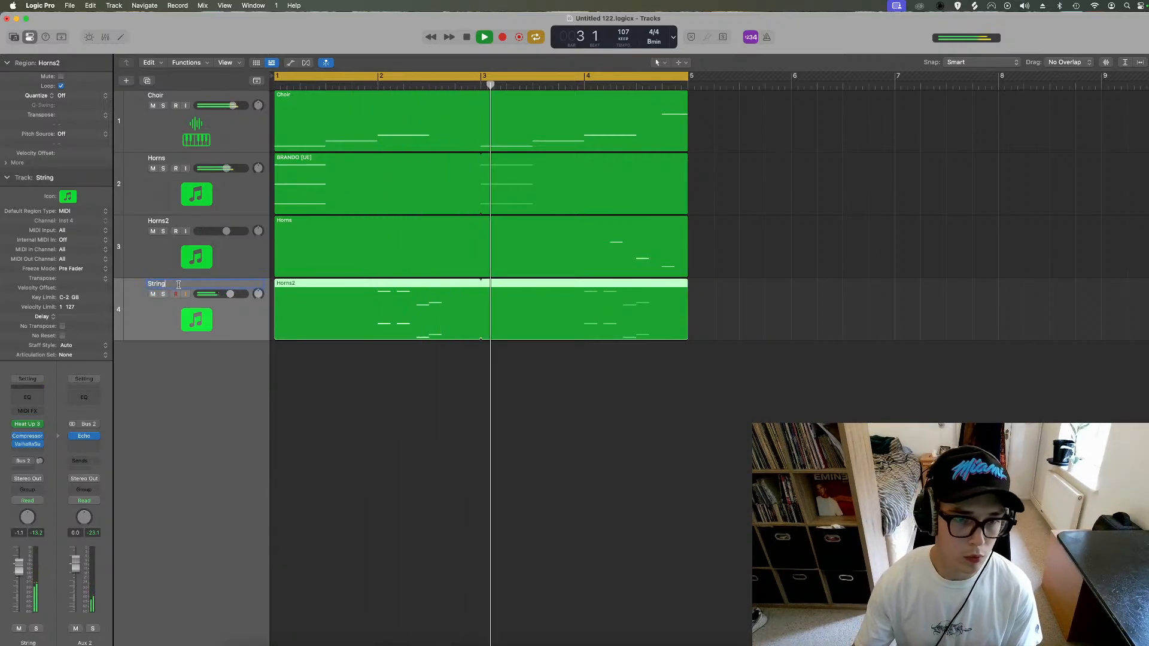
type("Strings")
key("Return")
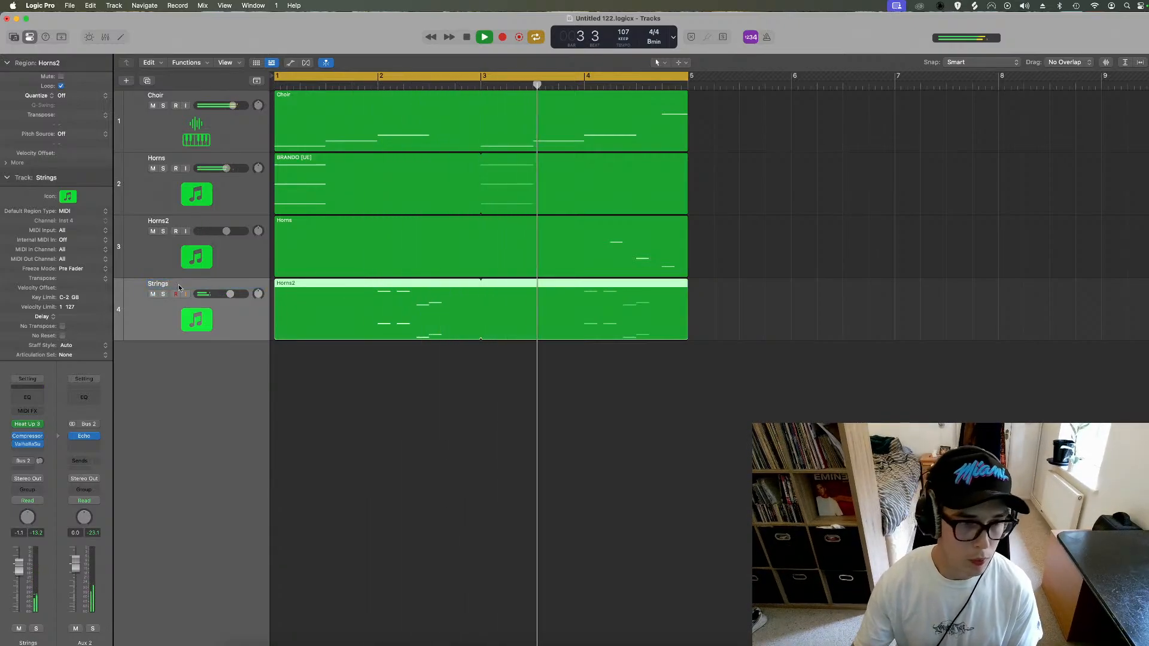
Step: Add a stereo Spreader to the Strings track and lower the track's volume to -5.2 dB
left_click(27, 453)
mouse_move(54, 567)
mouse_move(149, 630)
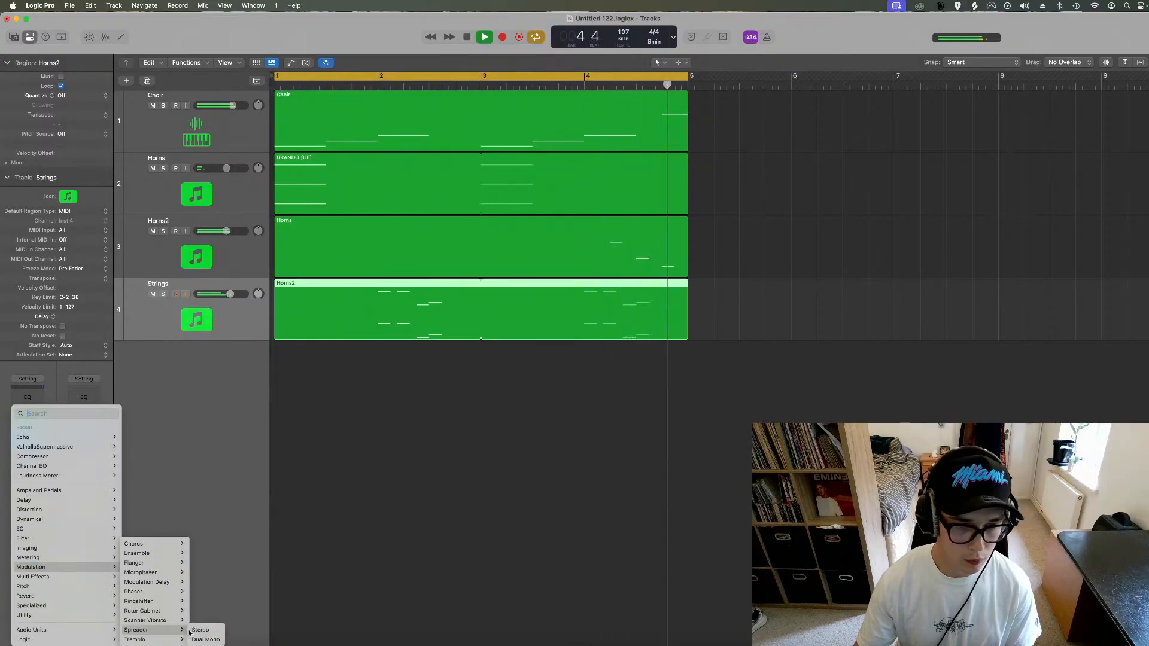
left_click(198, 629)
left_click_drag(413, 218, 412, 235)
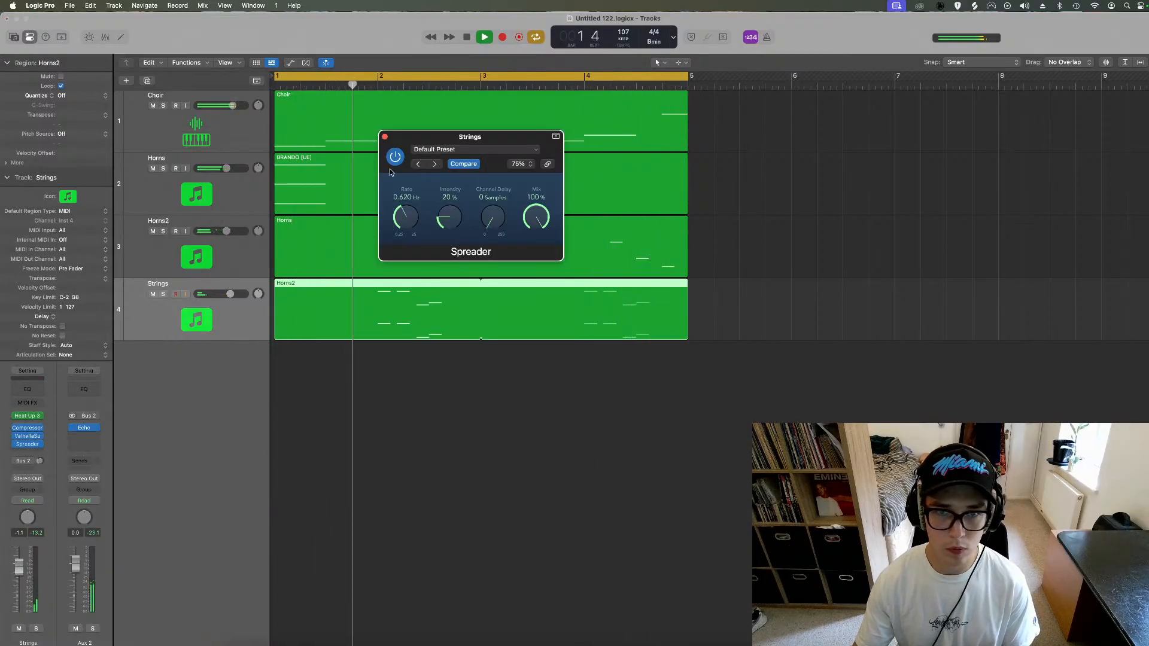
left_click(385, 137)
left_click_drag(235, 298, 226, 298)
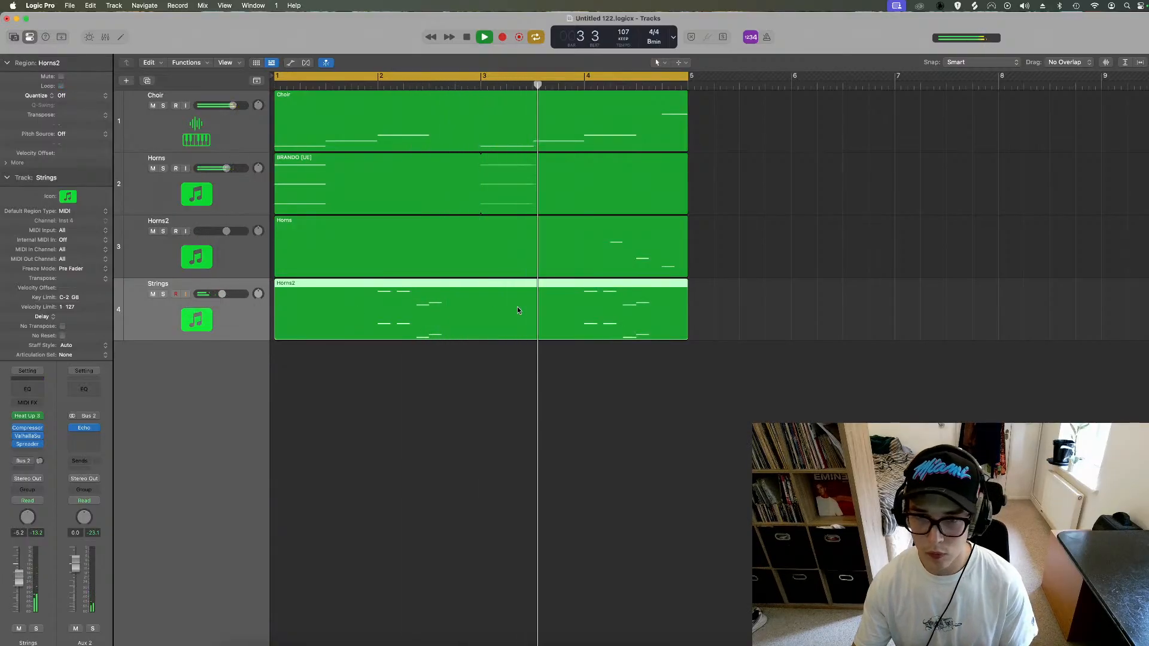
Step: Add a copied pair of octave notes at the end of bar 4 in the Strings region and audition their placement
double_click(517, 307)
left_click_drag(1099, 422, 1125, 514)
scroll(1126, 514, "up", 2)
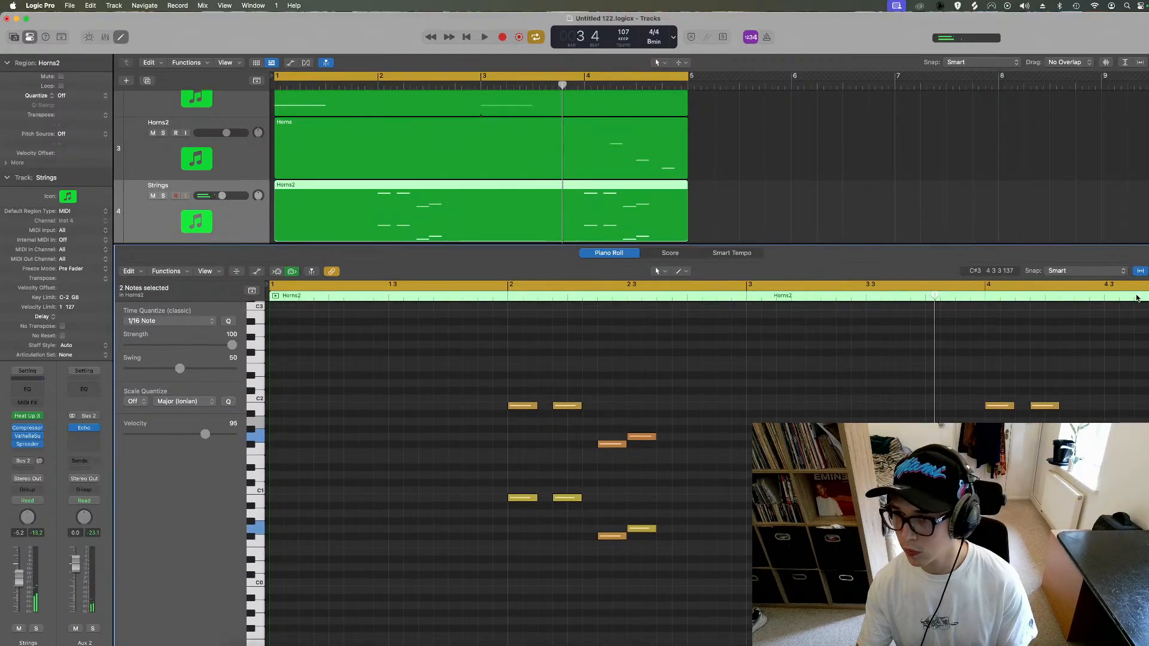
key("space")
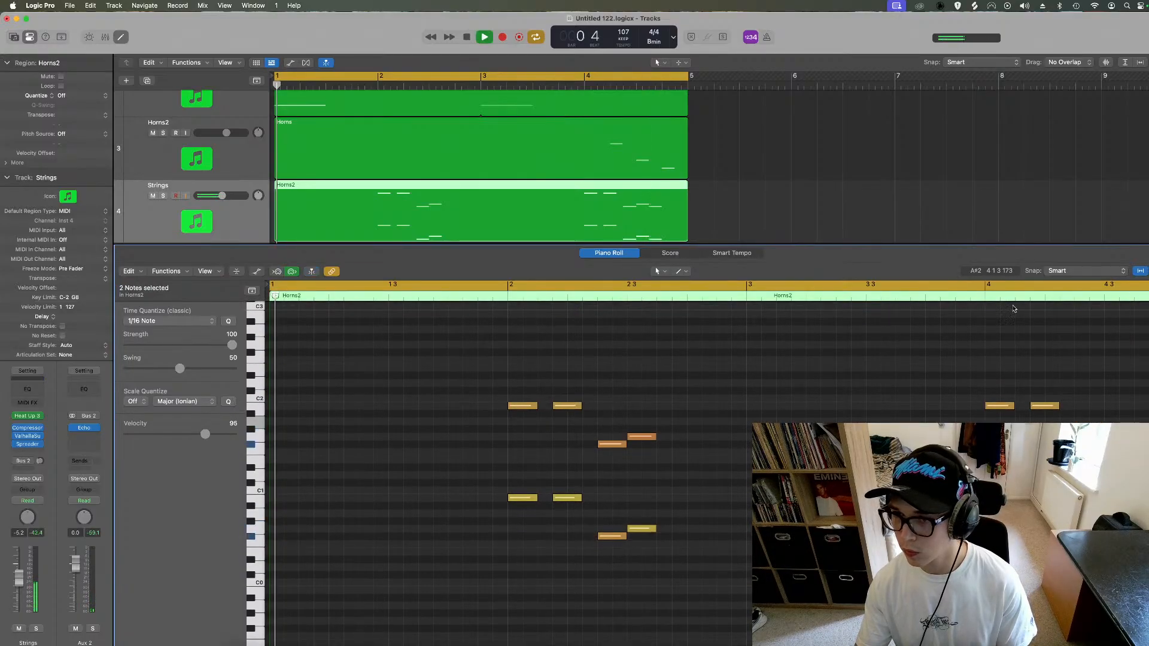
left_click(970, 298)
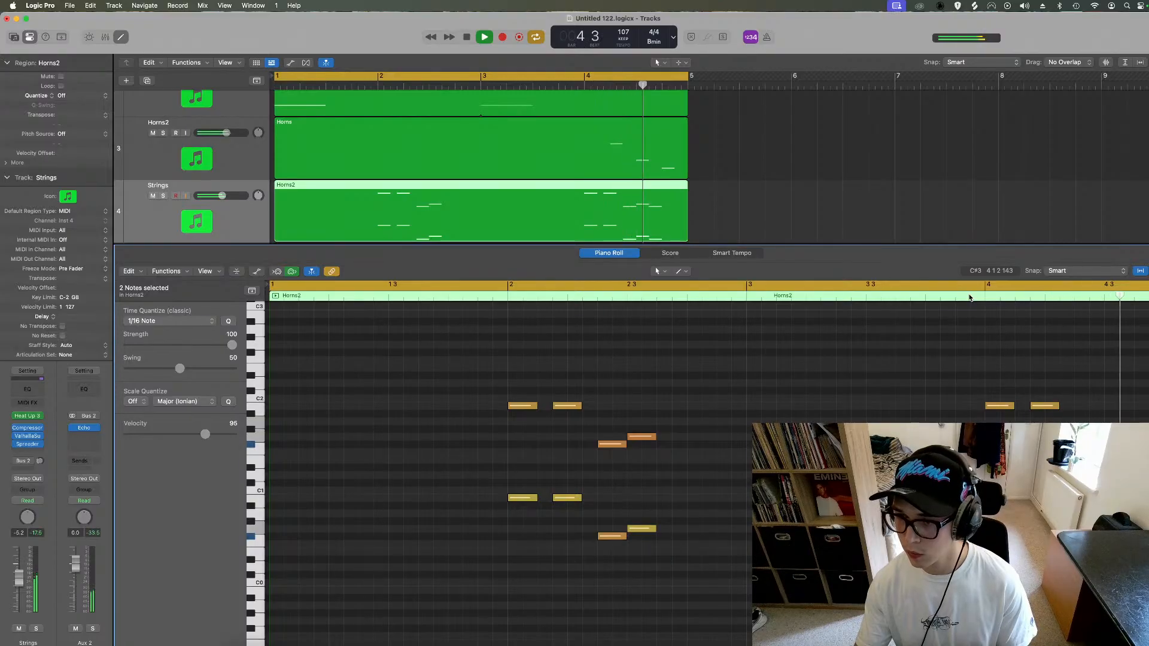
left_click_drag(1145, 444, 1145, 444)
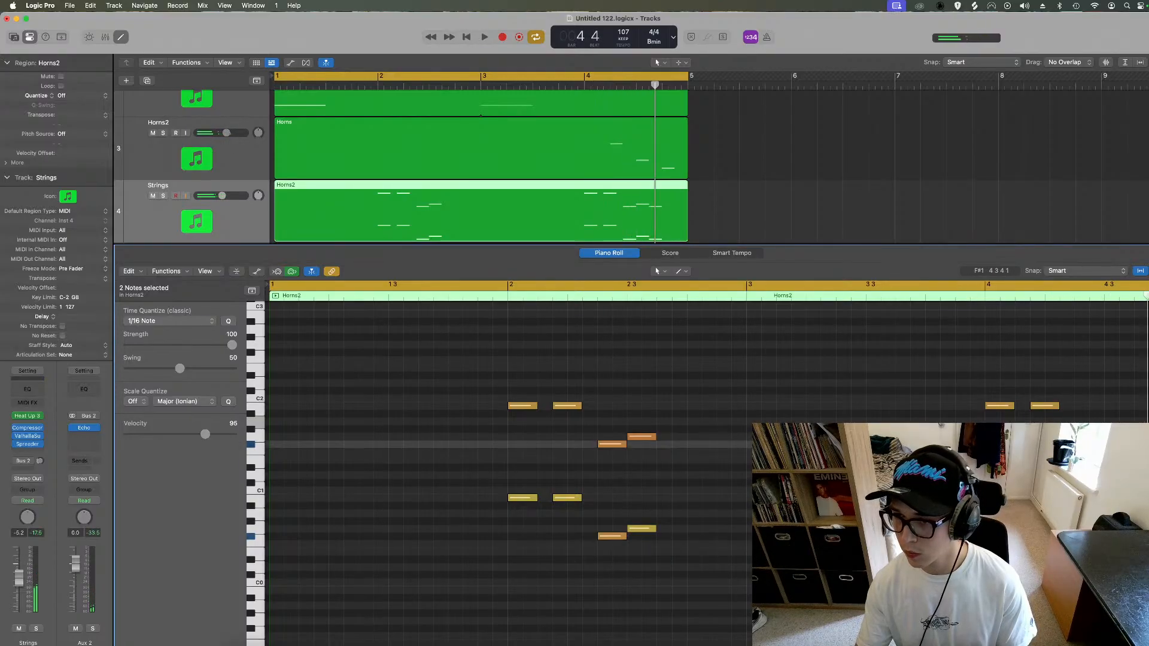
key("space")
left_click(979, 298)
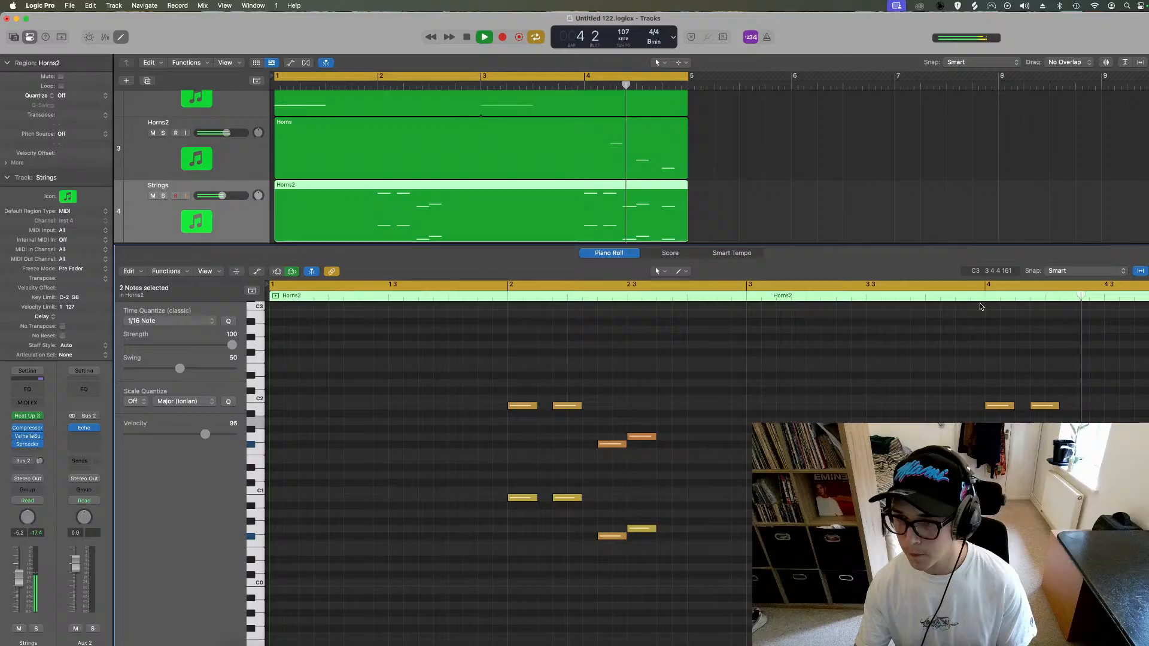
key("space")
Step: Compare the Strings and Horns2 regions together in the Piano Roll and play the end of bar 4
left_click_drag(739, 214, 631, 142)
left_click(1148, 413)
left_click(1148, 391)
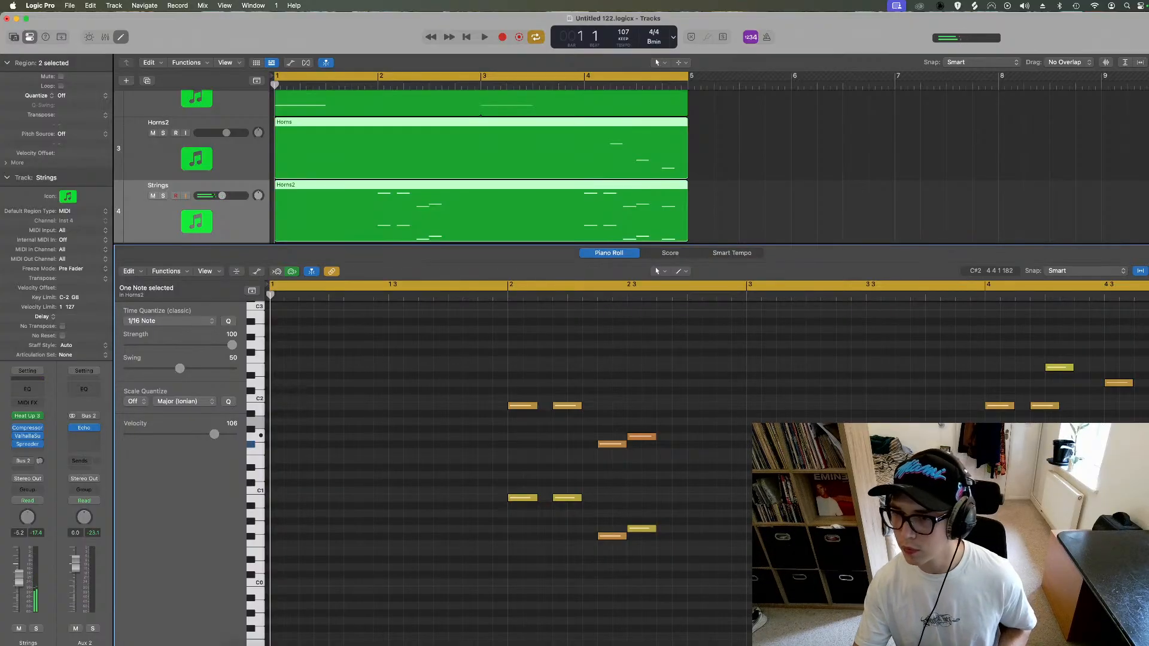
key("space")
left_click(970, 297)
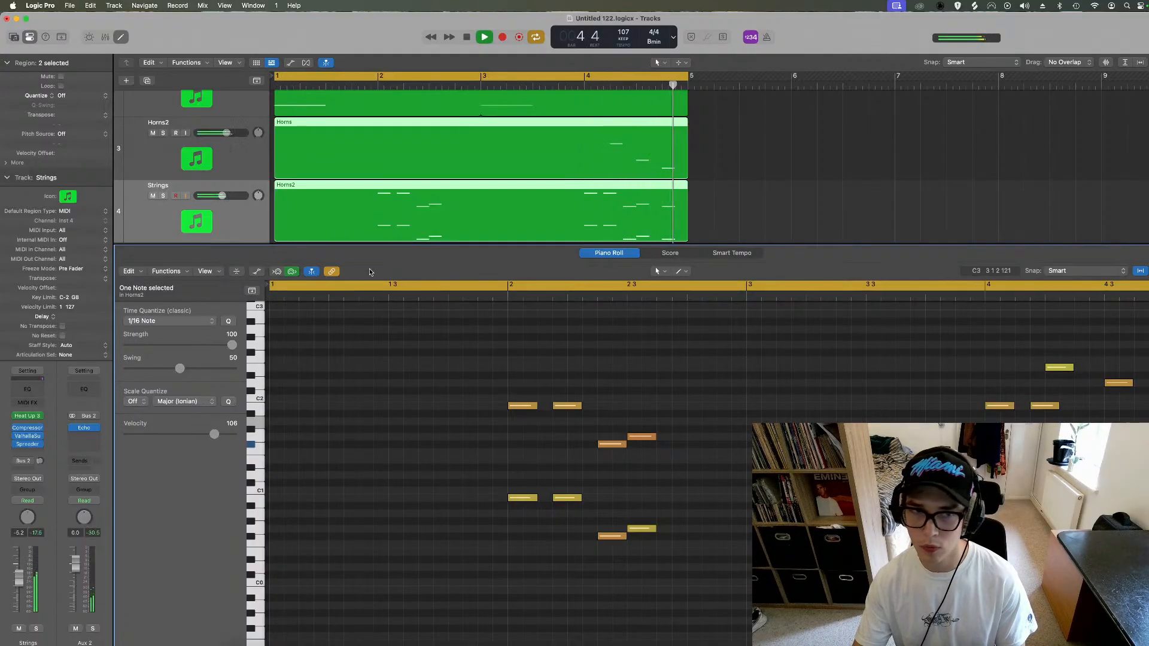
key("e")
key("space")
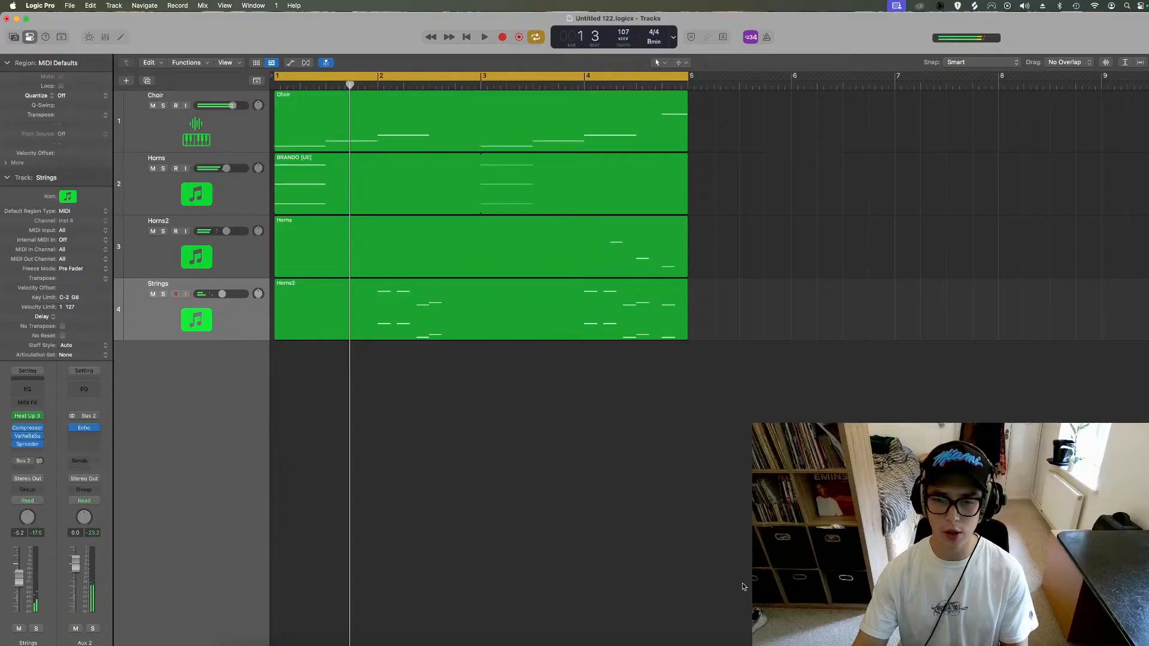
Step: Create one new software instrument track using Sampler (Multi-Sample), routed to Stereo Output
key("space")
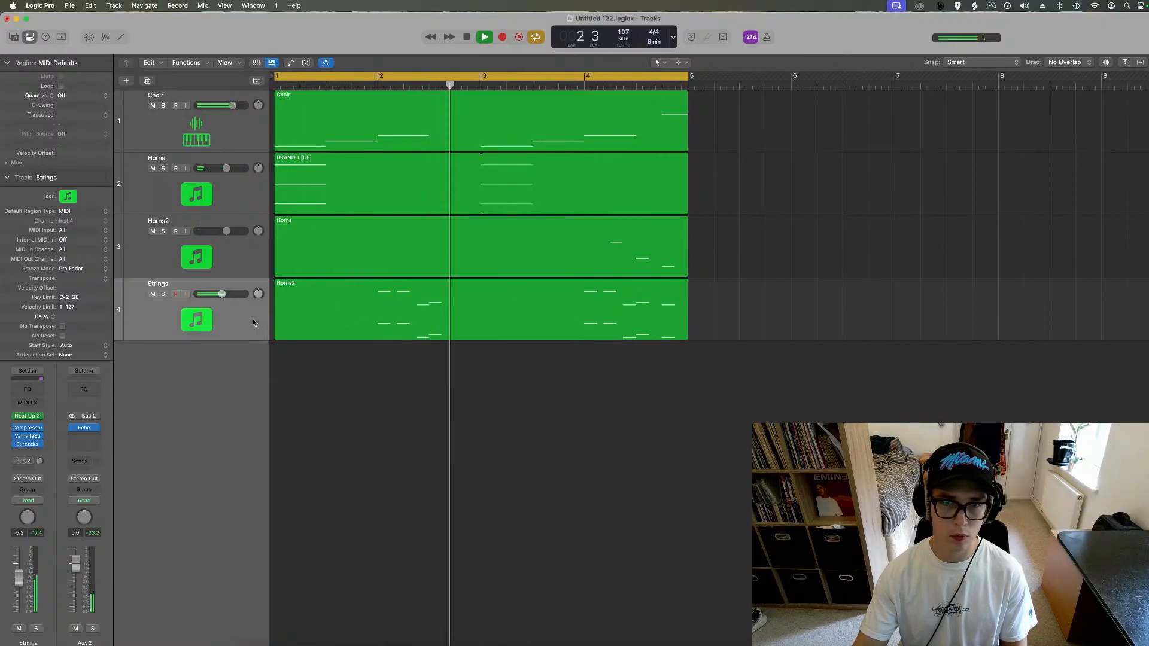
key("super+Up")
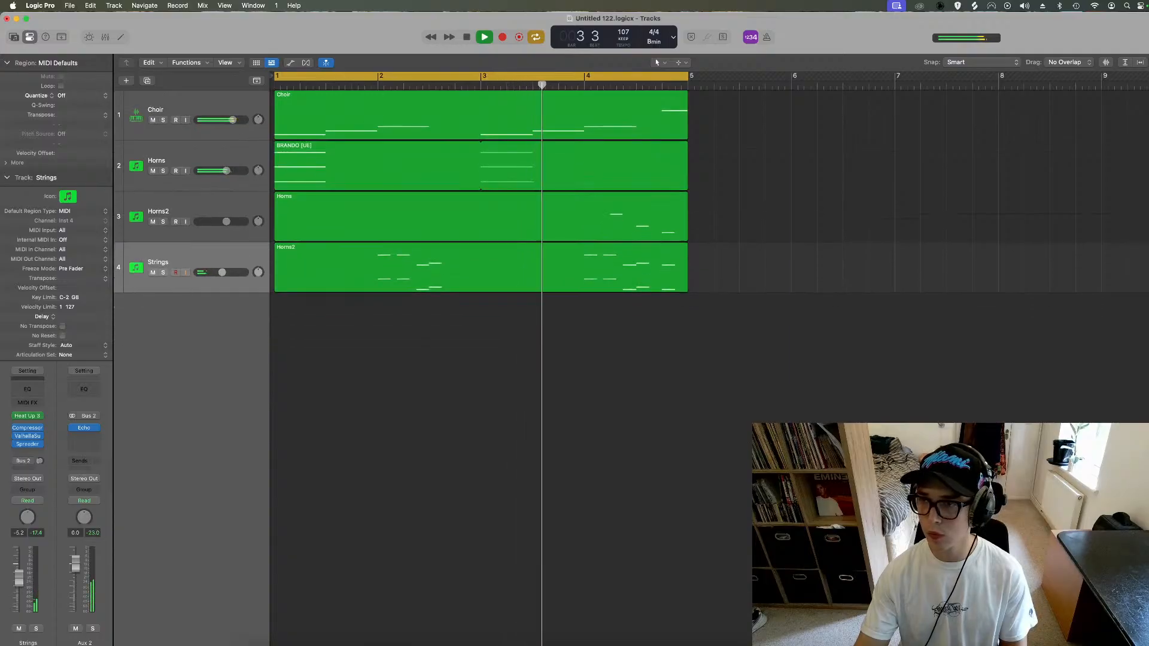
scroll(1102, 105, "down", 3)
scroll(1102, 106, "up", 4)
scroll(1103, 105, "left", 2)
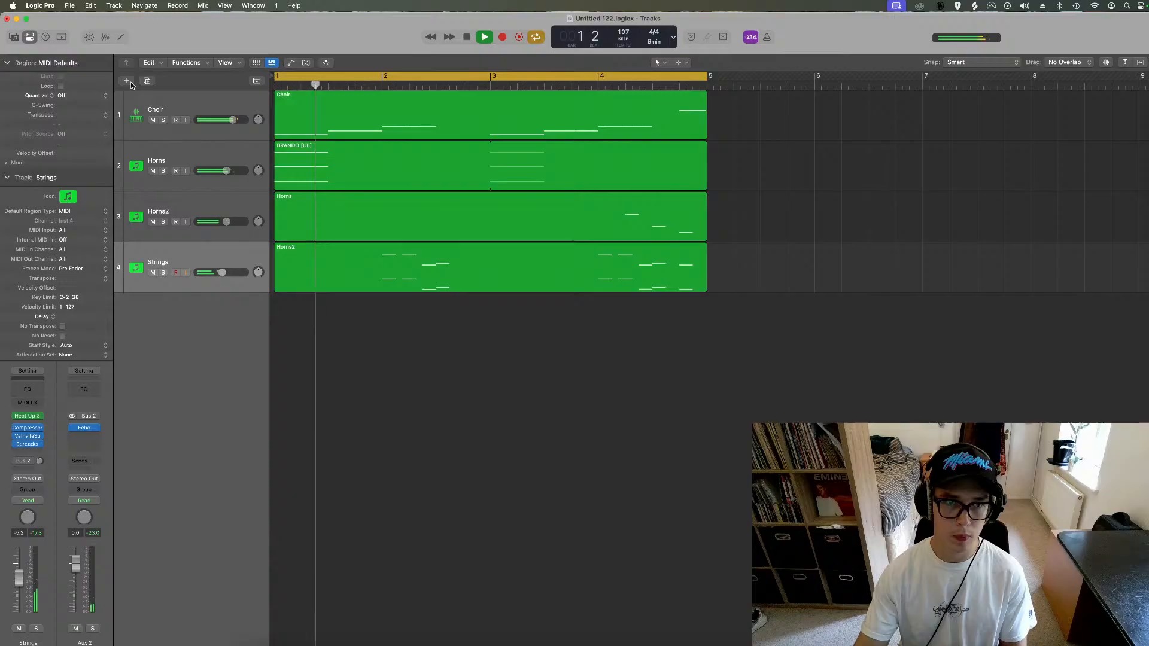
key("alt+super+n")
left_click(449, 359)
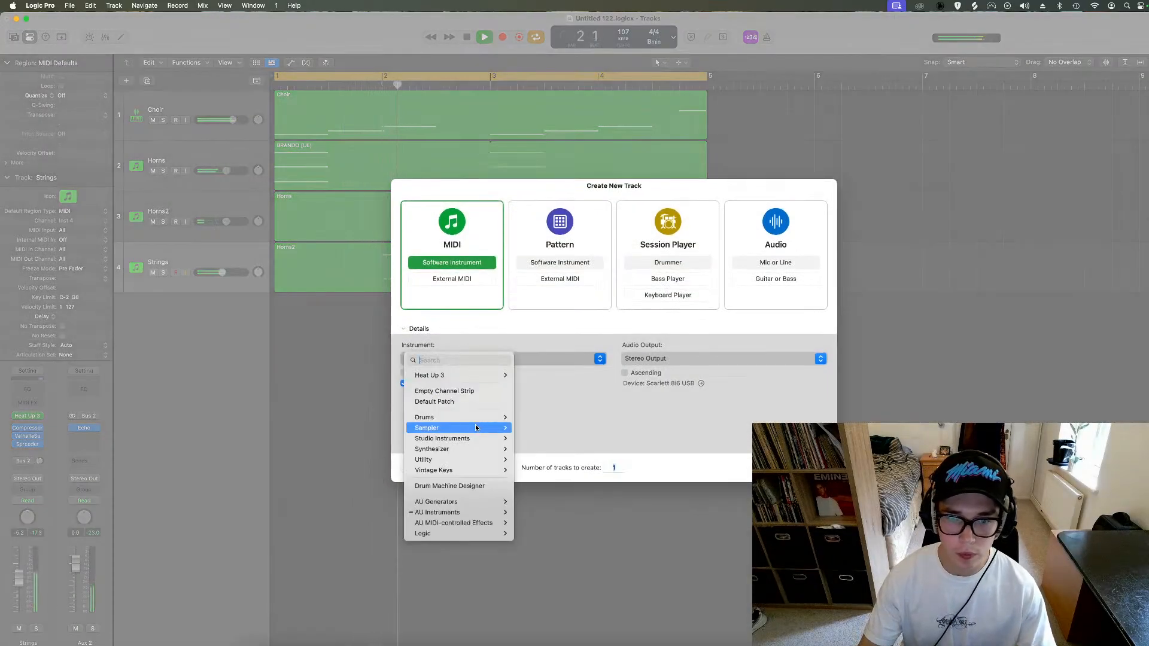
mouse_move(466, 428)
mouse_move(554, 450)
left_click(643, 447)
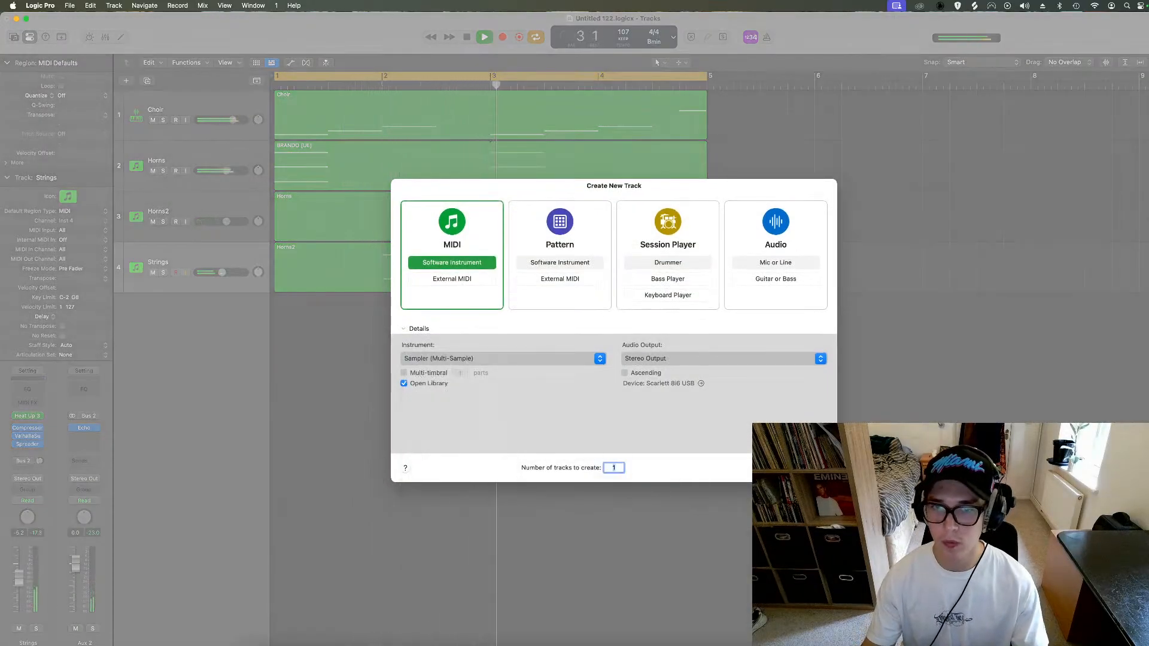
key("Return")
scroll(658, 389, "right", 2)
key("space")
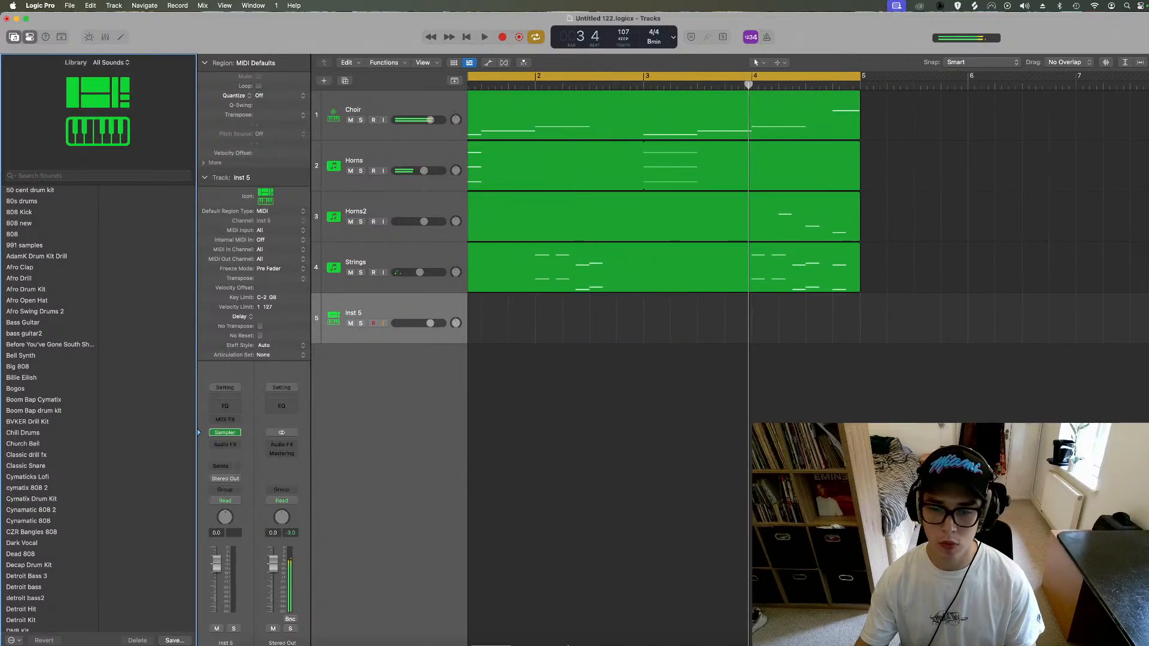
Step: Switch to Splice, search the samples for vinyl, and preview OS_DD3_SFX_Classic_Vinyl_1.wav
left_click(552, 637)
left_click(584, 71)
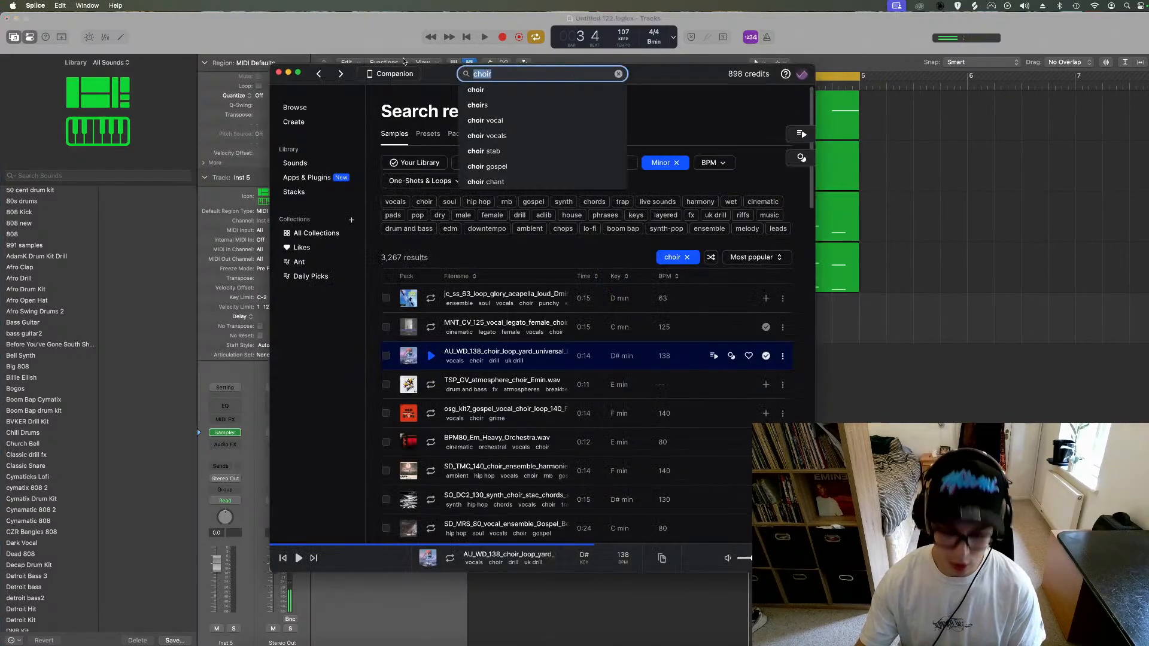
type("vinyl")
key("Return")
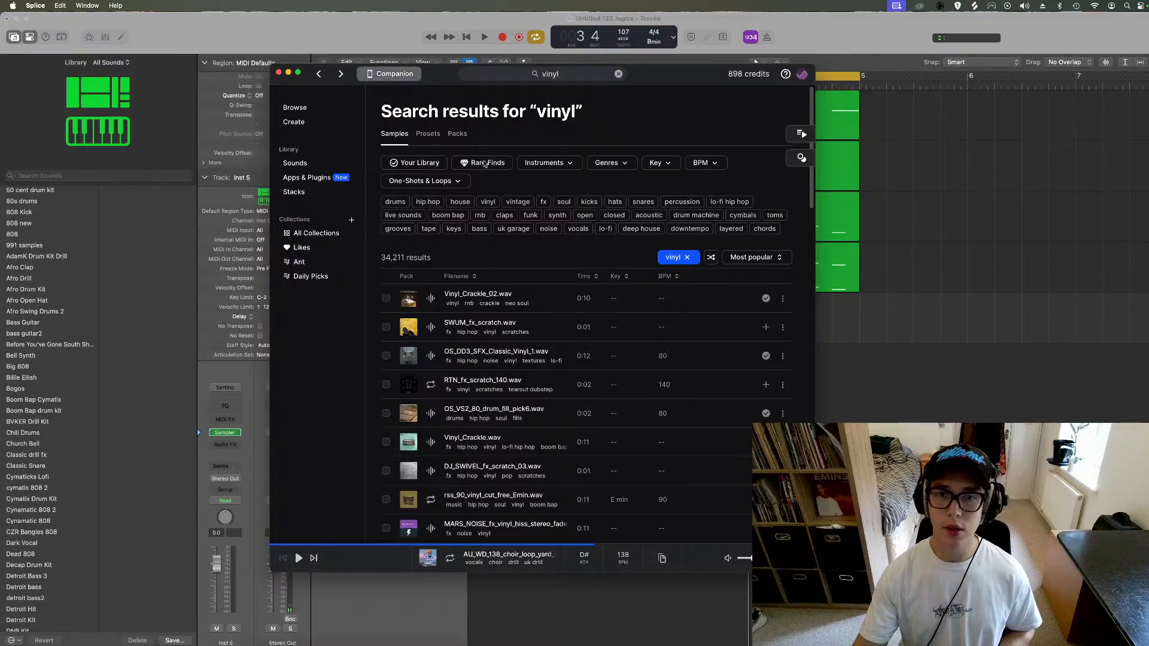
left_click(431, 355)
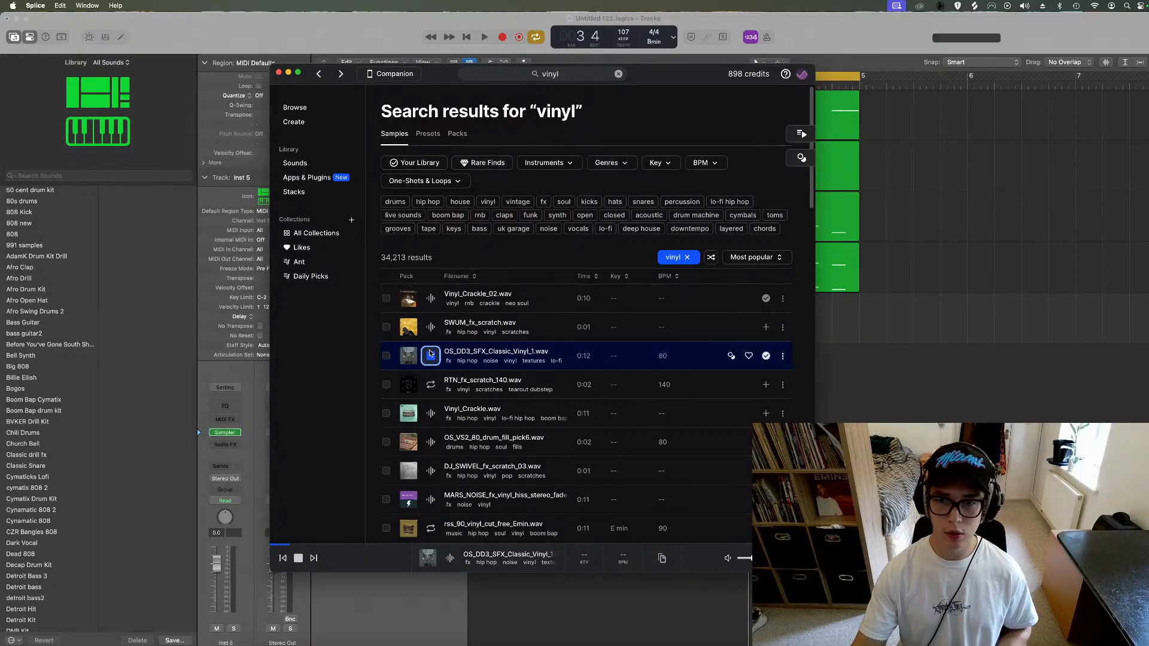
Step: Place the classic vinyl sample on a new track at bar 1, lower it to -12.6 dB, and trim everything past bar 5
left_click_drag(532, 361, 490, 382)
scroll(489, 381, "left", 2)
left_click_drag(564, 378, 535, 376)
key("space")
left_click_drag(427, 377, 411, 376)
key("space")
key("super+t")
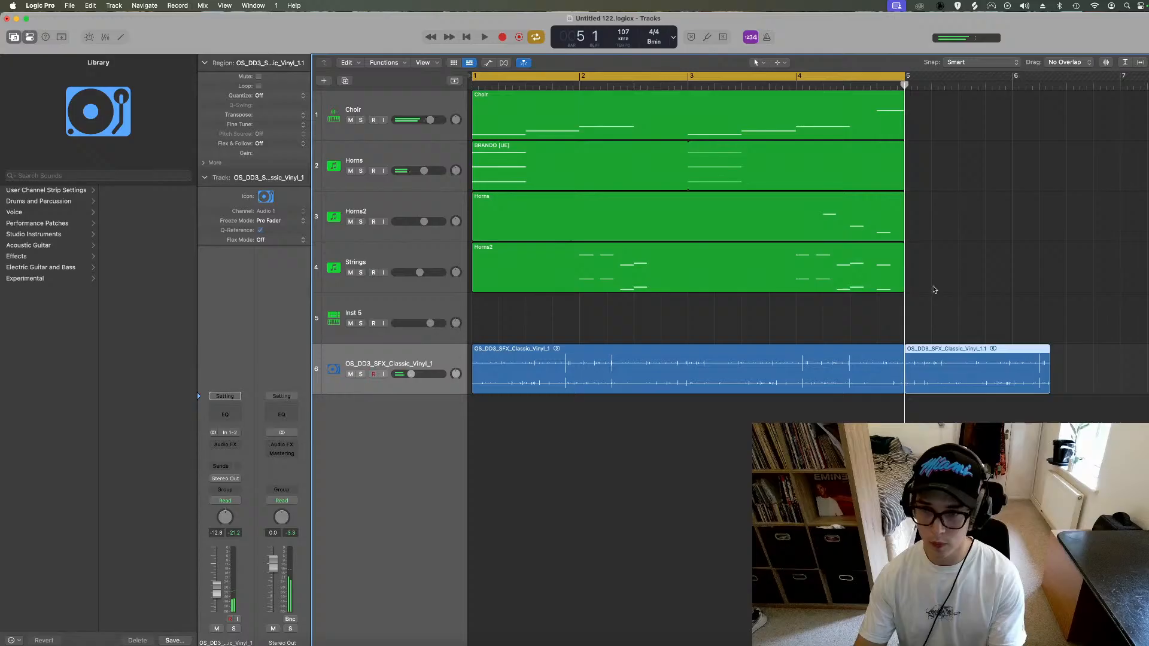
key("BackSpace")
Step: Play the loop and rename the new audio track as Vinyl
key("space")
left_click(375, 366)
double_click(376, 366)
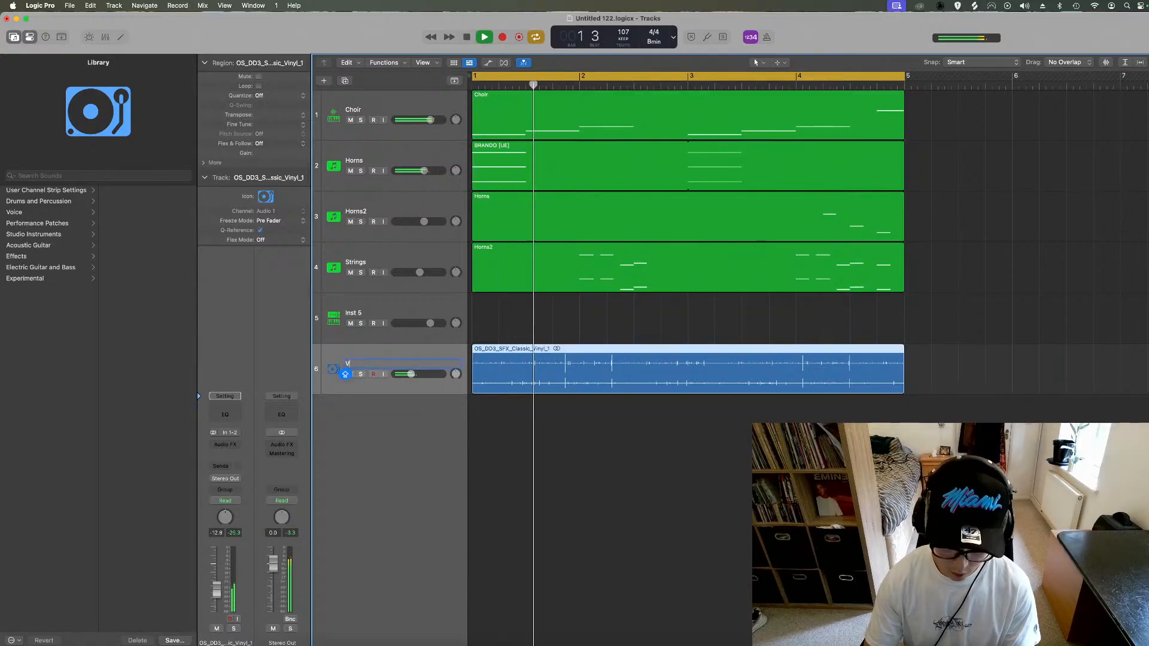
type("Vinyl")
key("Return")
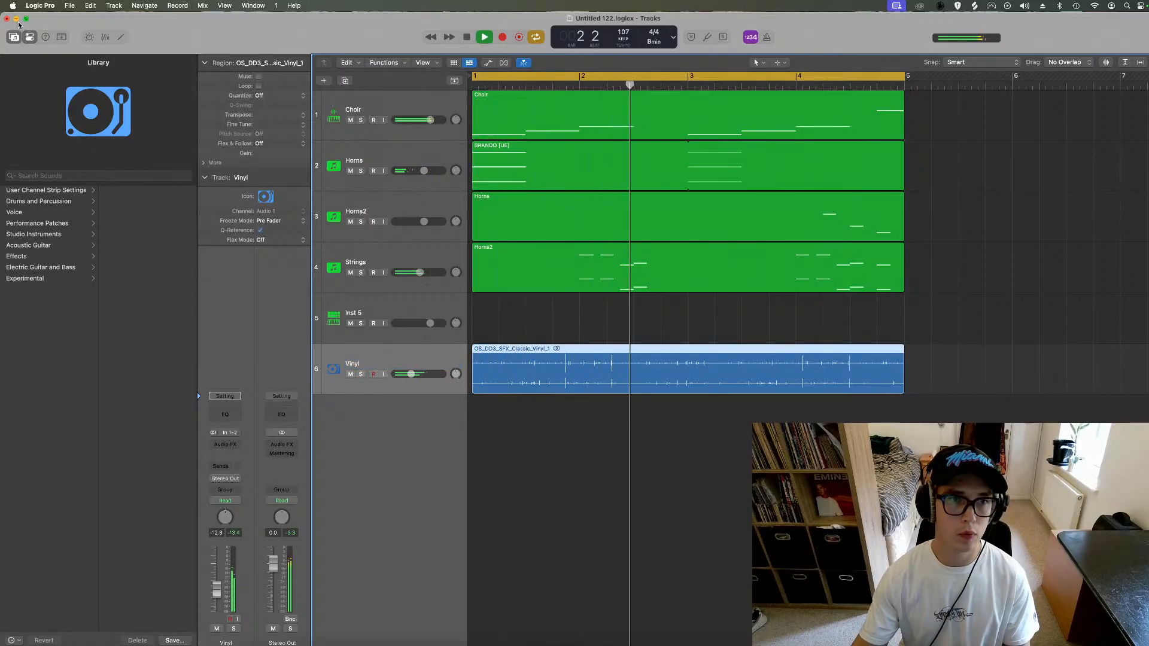
Step: Move the Vinyl track above the empty Sampler track and lower its volume to -25.0 dB
key("y")
left_click_drag(217, 350, 205, 323)
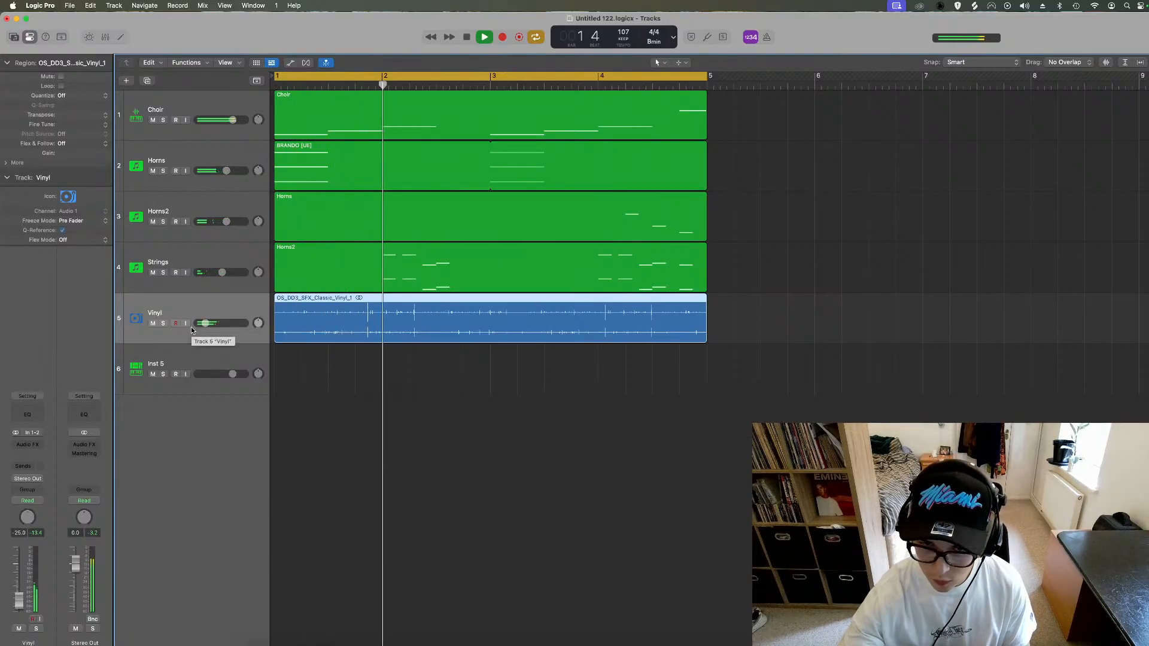
left_click(216, 359)
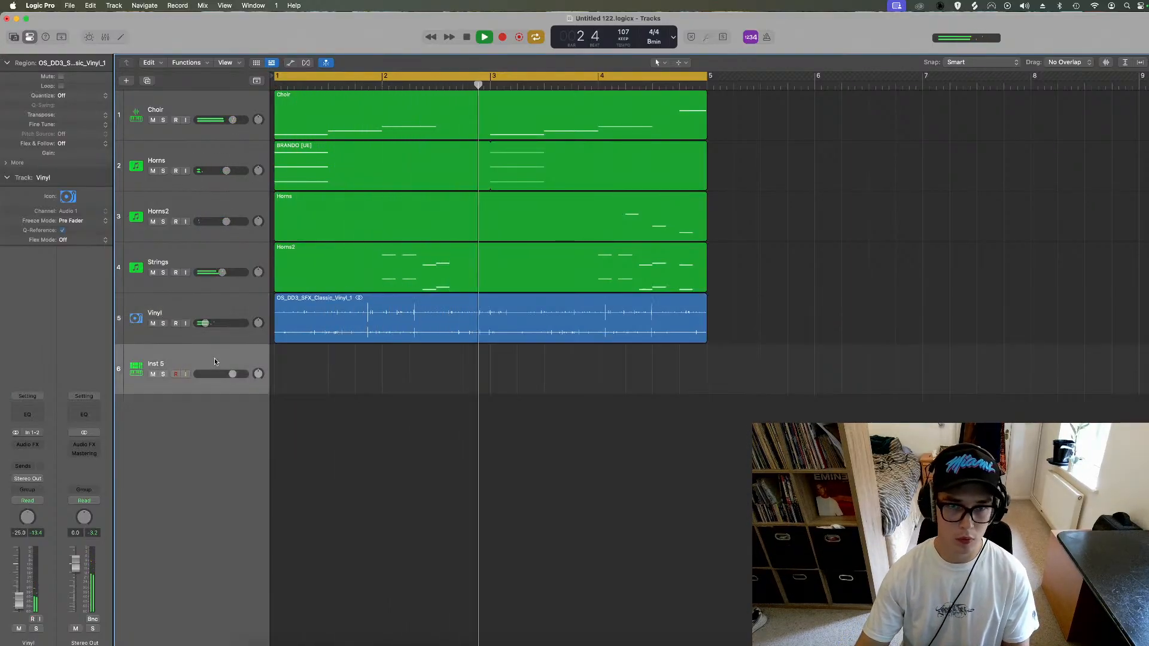
Step: Lower the Choir track's volume to -2.0 dB, select the empty Sampler track, and stop playback
left_click(229, 123)
left_click_drag(229, 123, 224, 124)
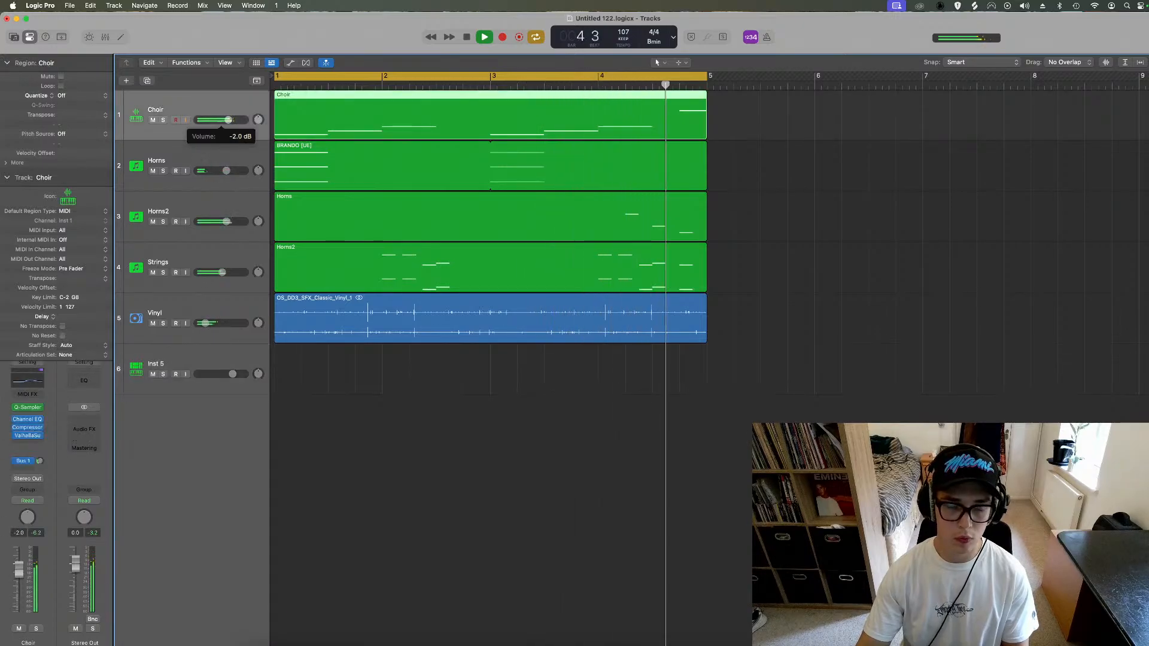
left_click(203, 361)
key("space")
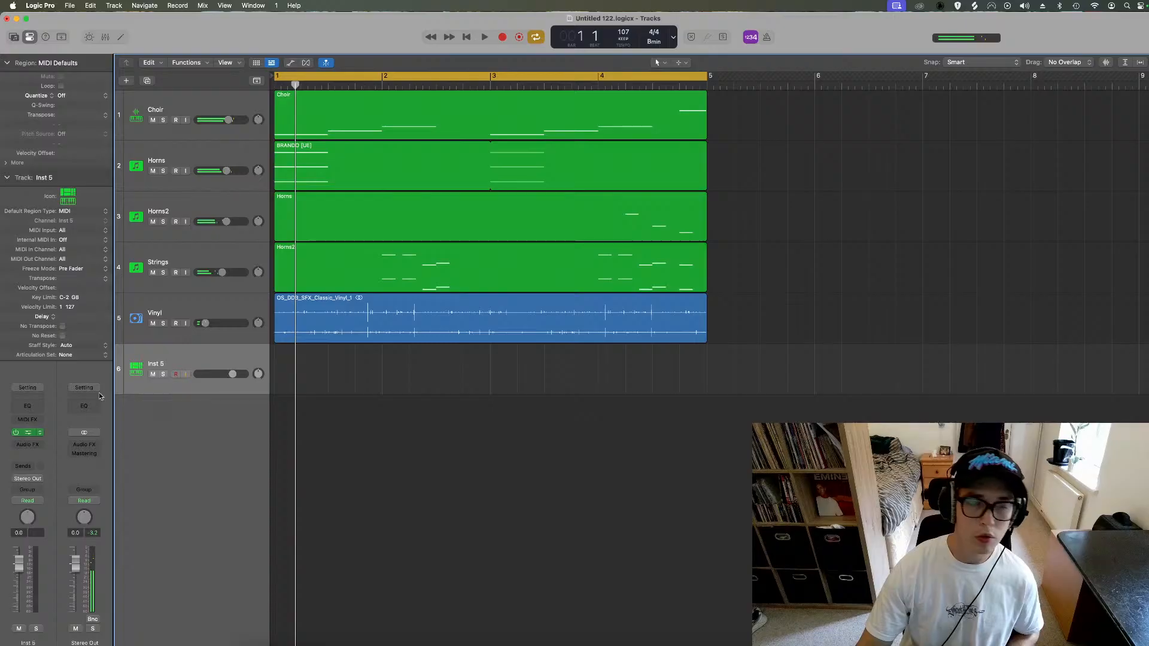
Step: Load the Detroit Hit preset into the empty track's Sampler and close the plug-in window
left_click(469, 148)
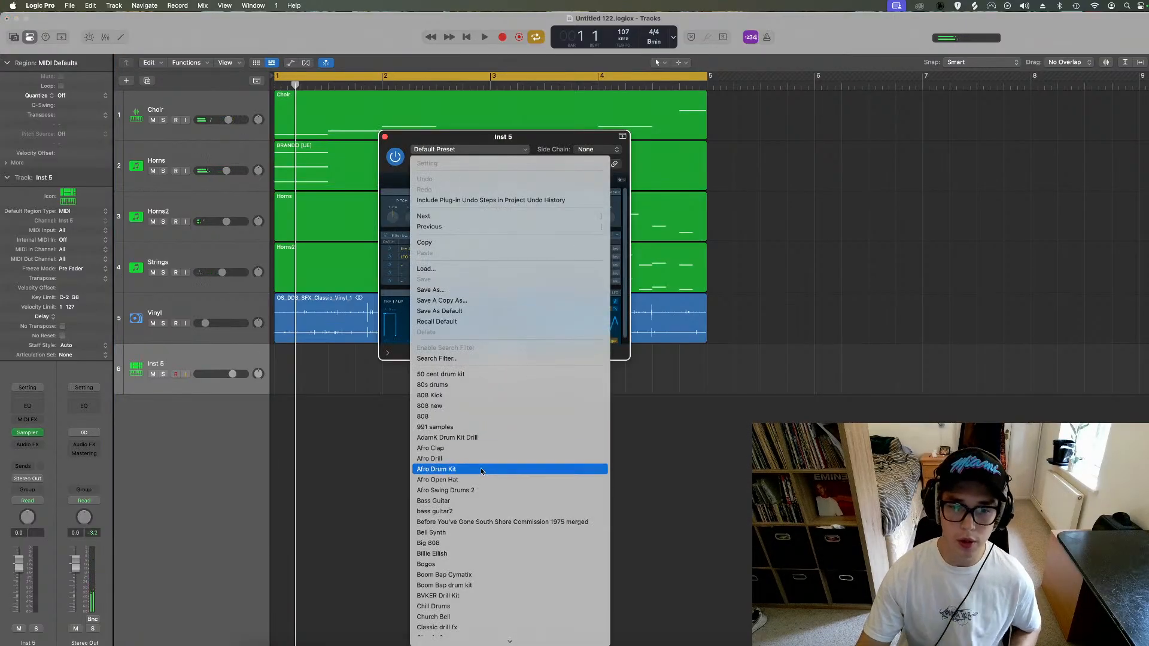
scroll(500, 510, "down", 5)
scroll(500, 512, "down", 5)
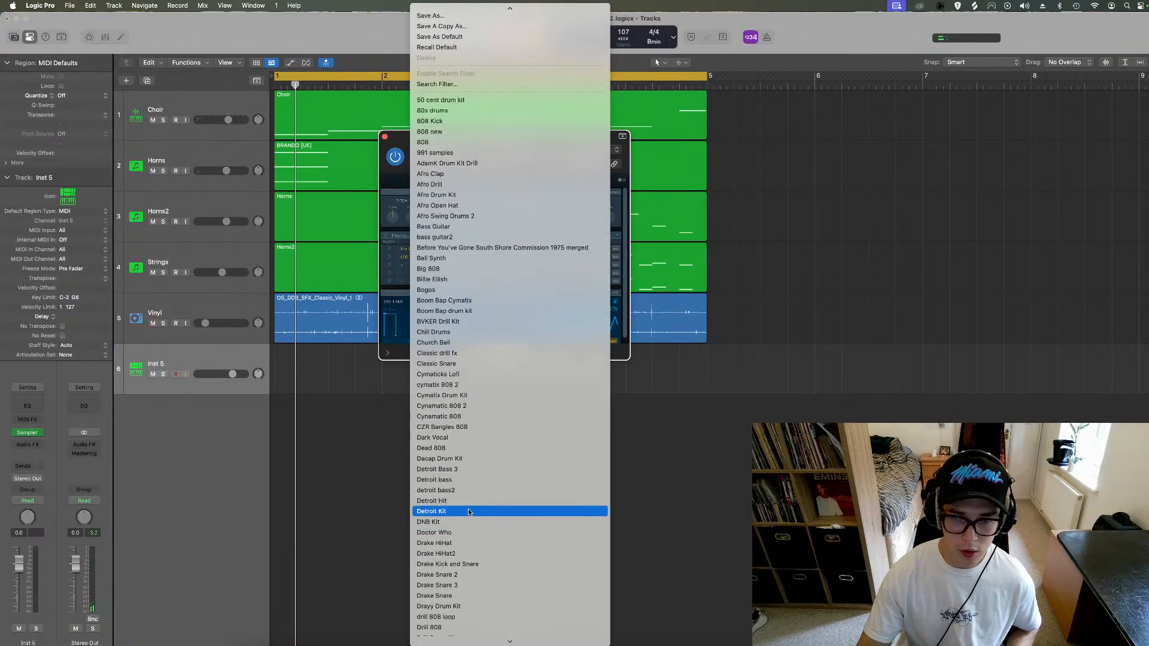
left_click(468, 512)
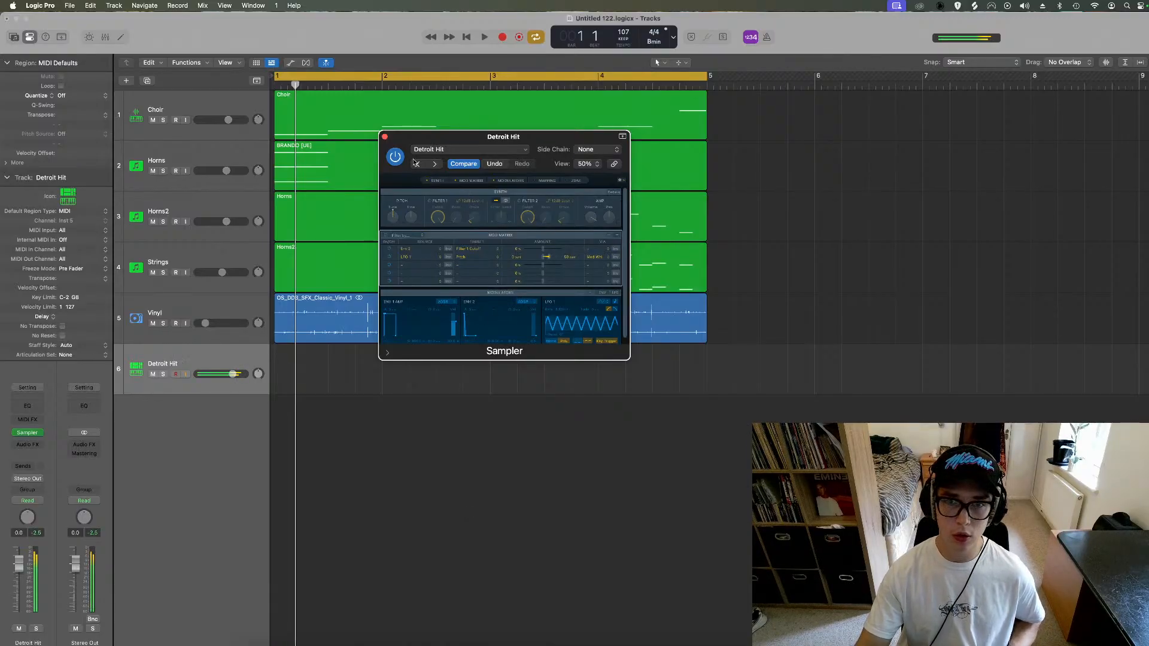
left_click(385, 137)
Step: Record a single hit at the start of bar 1 on the Detroit Hit track
key("space")
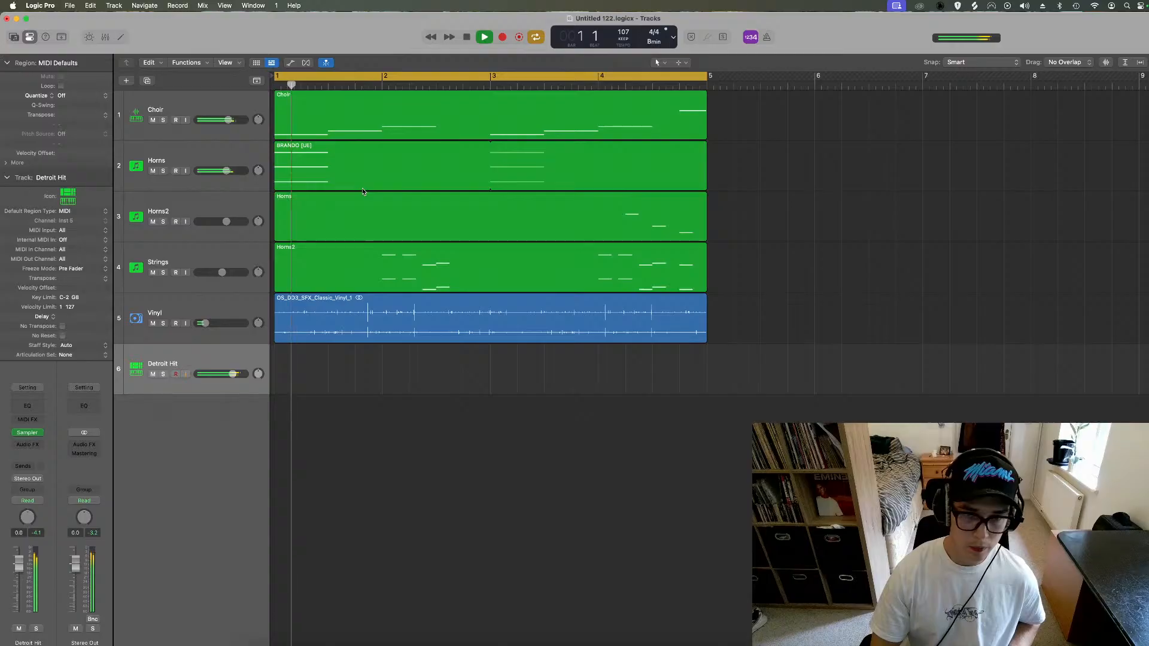
key("ctrl+Up")
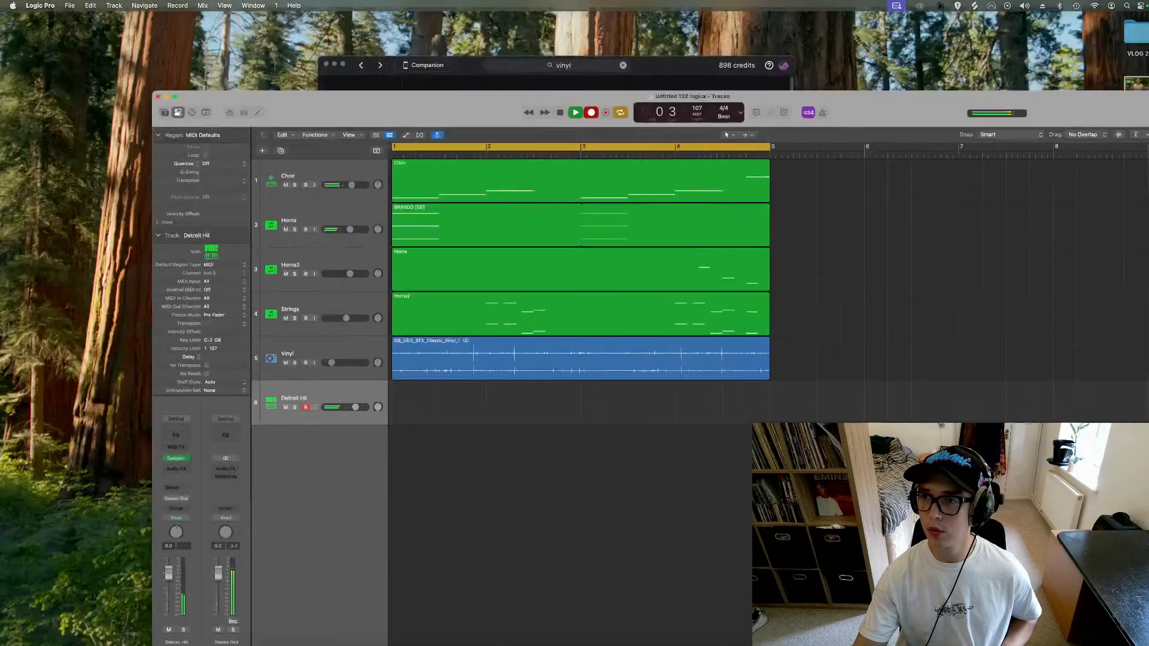
left_click(898, 378)
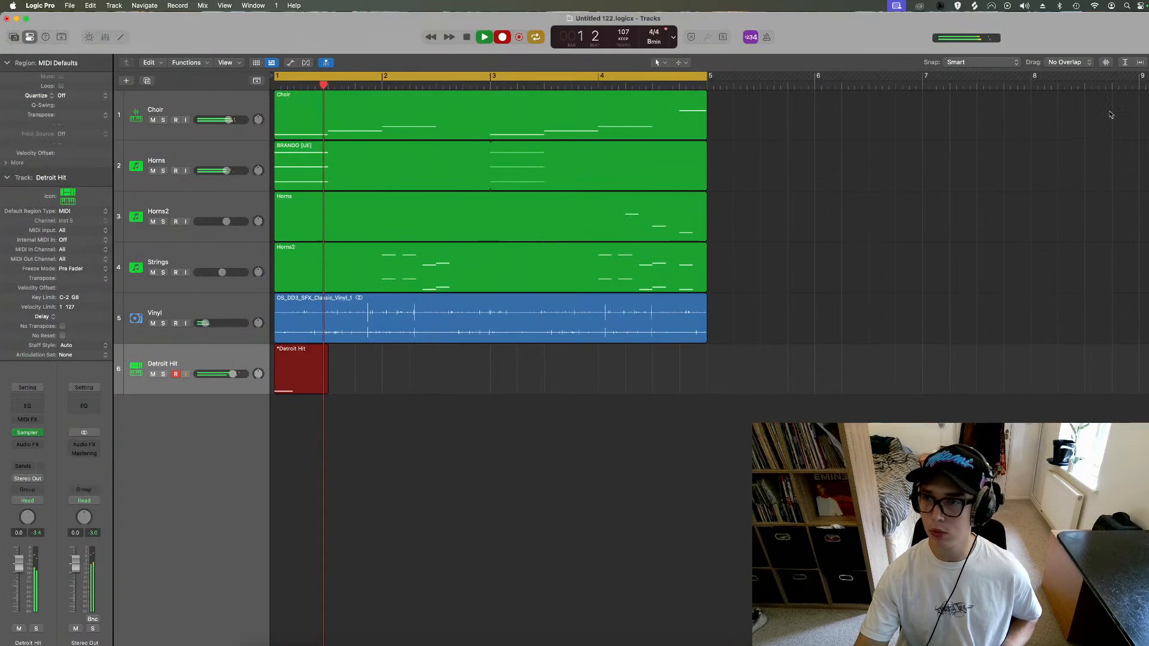
key("space")
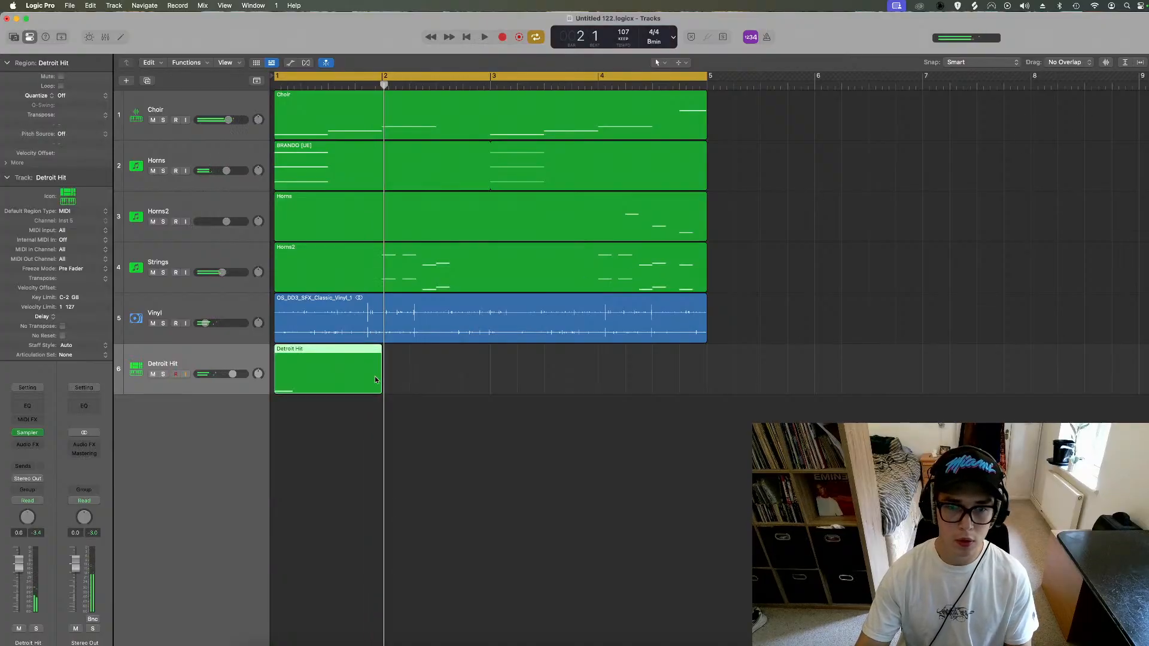
Step: Extend the Detroit Hit region to bar 5, lengthen its C2 note to about one beat, and play it back
left_click_drag(393, 380, 707, 377)
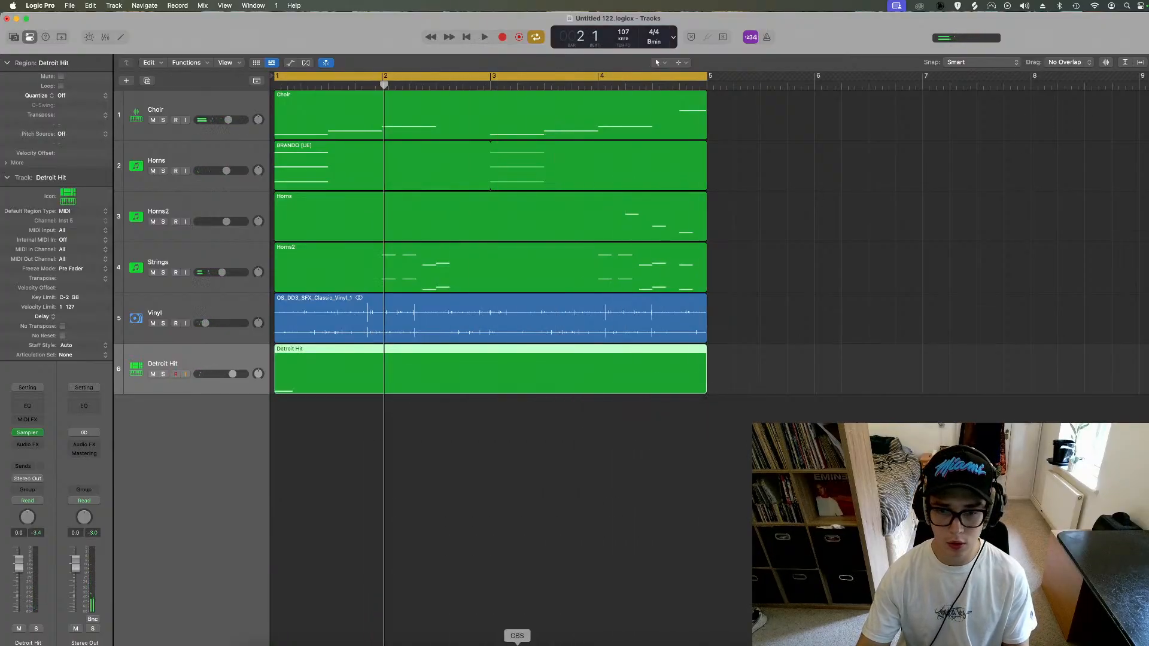
double_click(436, 366)
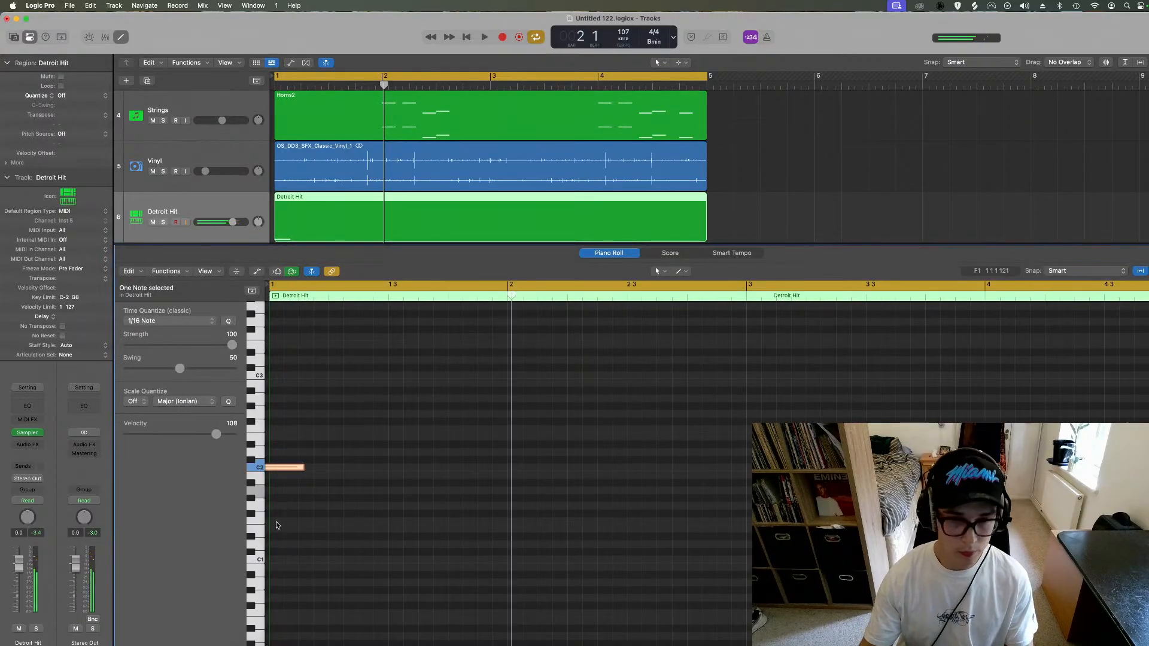
left_click_drag(288, 469, 328, 467)
key("space")
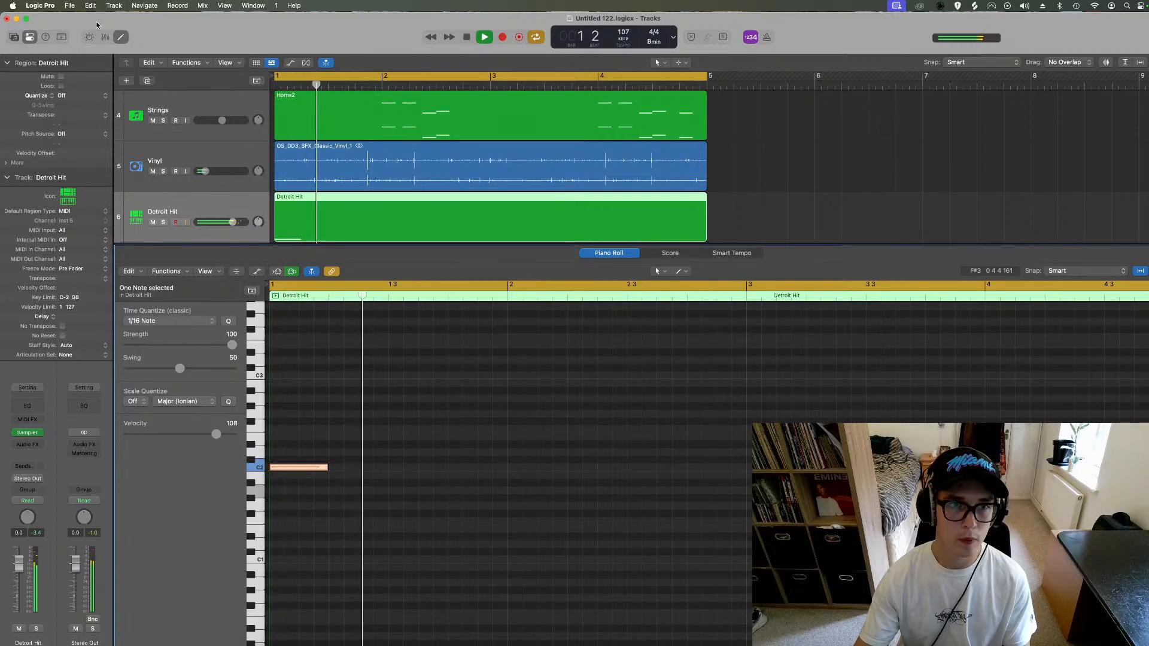
key("space")
left_click(121, 37)
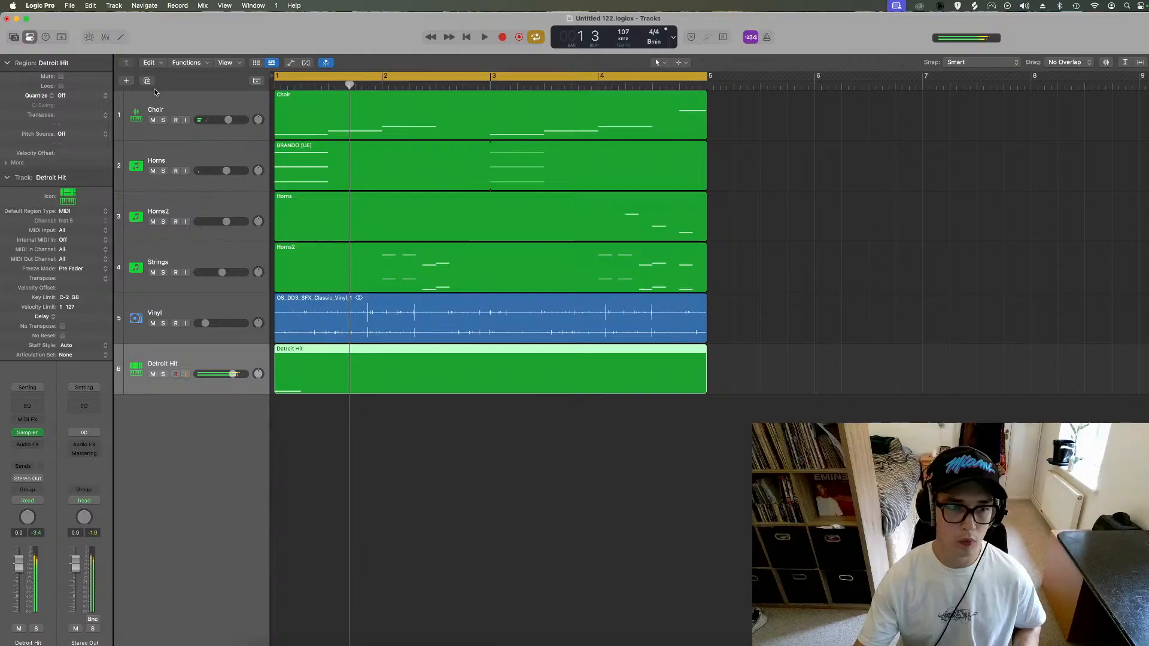
key("space")
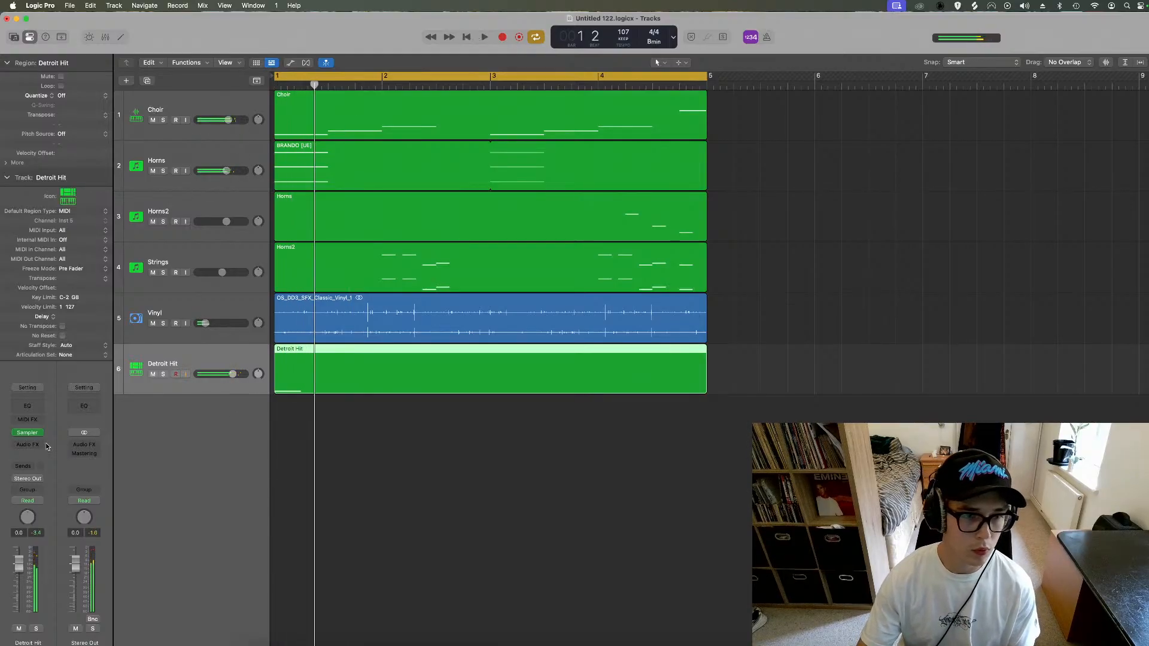
Step: Send the Detroit Hit track to Bus 3 and insert a Stereo Delay on that bus's aux channel
left_click(27, 466)
mouse_move(67, 550)
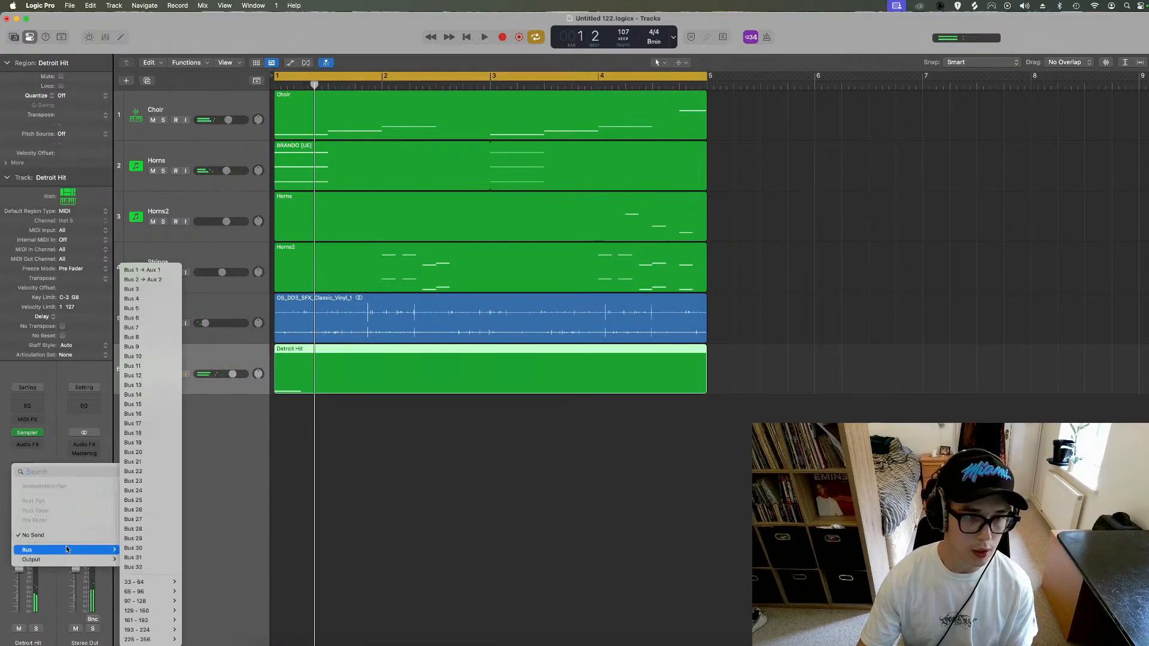
left_click(173, 291)
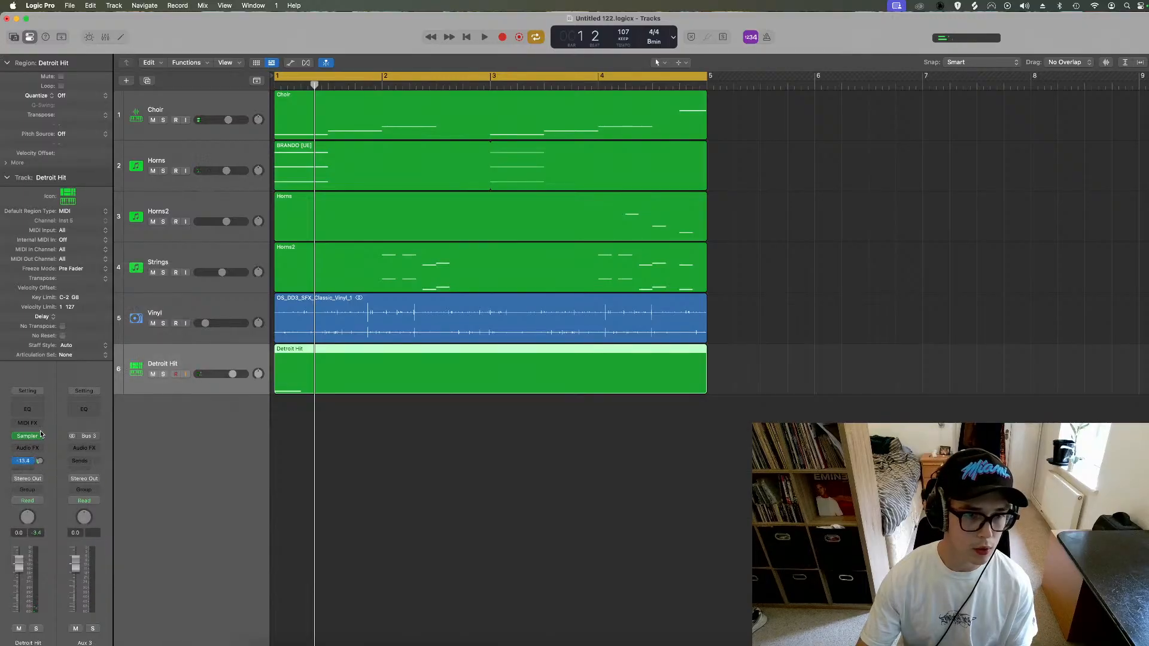
left_click(97, 448)
mouse_move(150, 500)
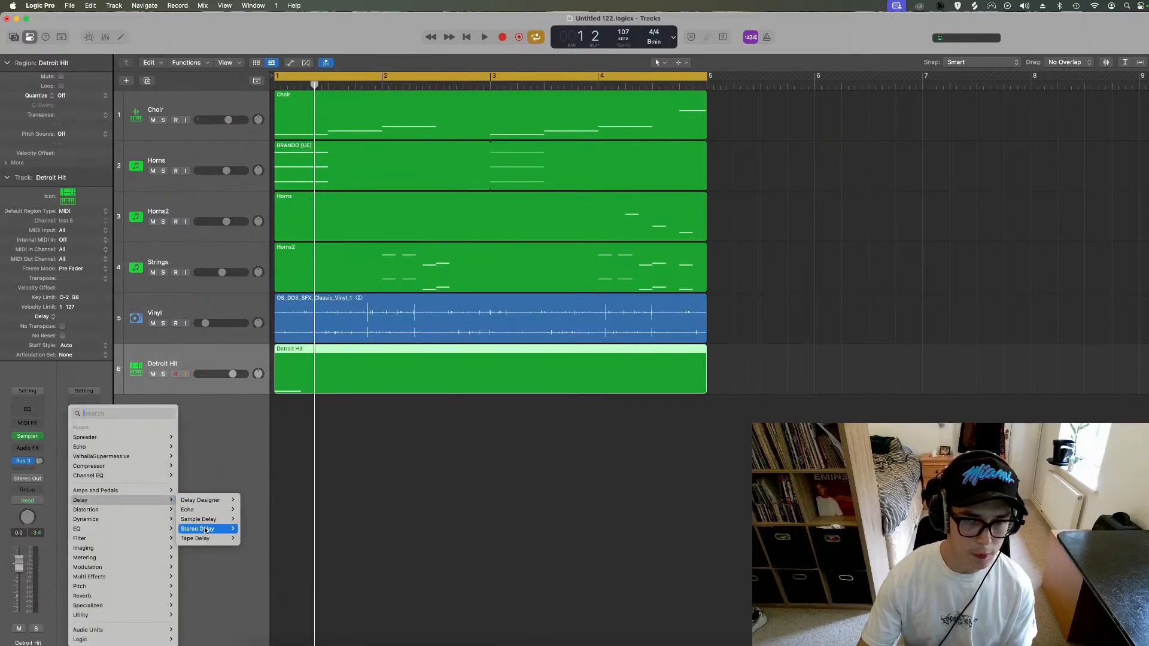
left_click(246, 529)
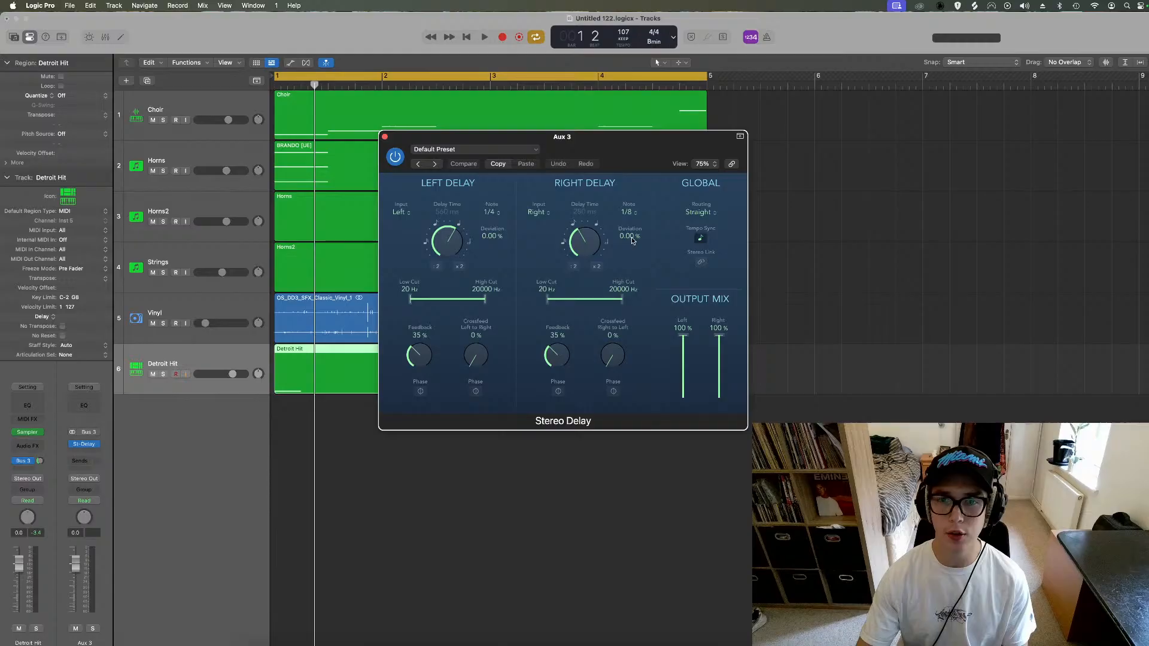
left_click(384, 137)
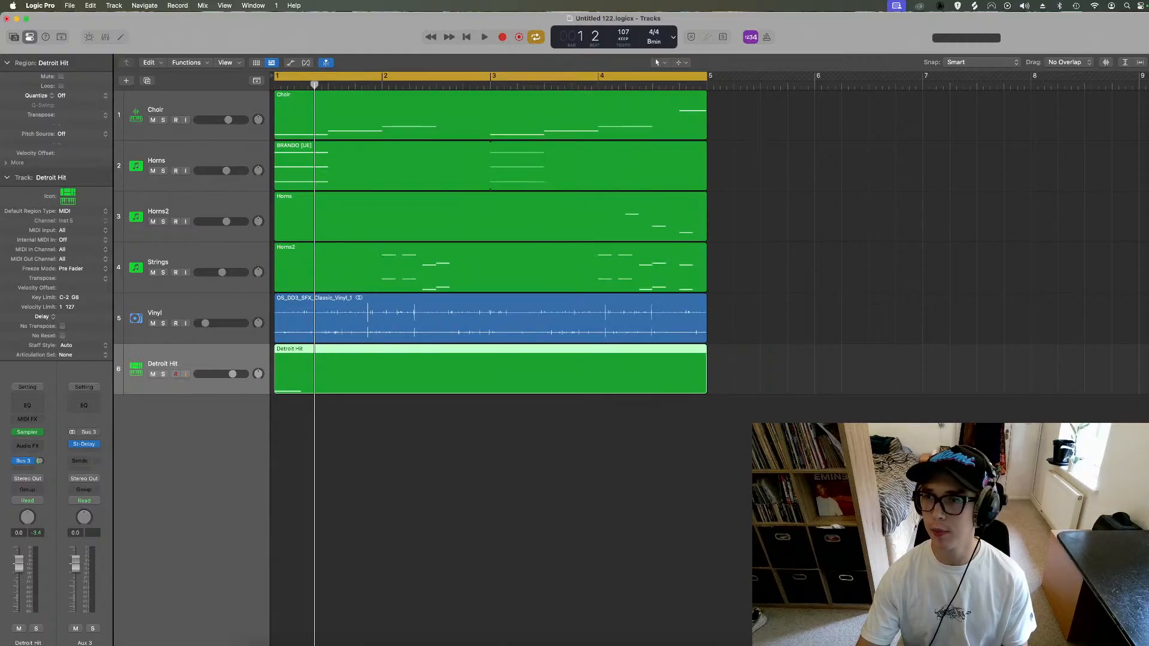
Step: Play the loop and set the Stereo Delay's feedback to 52% for the left delay and 53% for the right delay
scroll(835, 187, "down", 4)
scroll(835, 187, "right", 5)
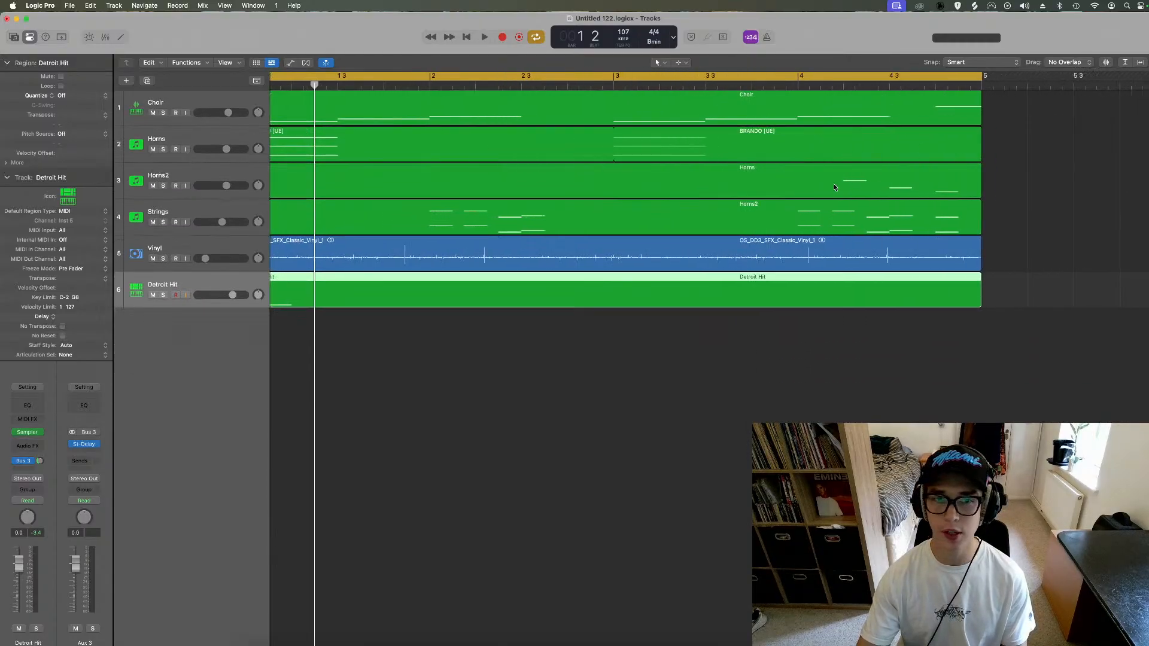
scroll(832, 187, "left", 2)
key("space")
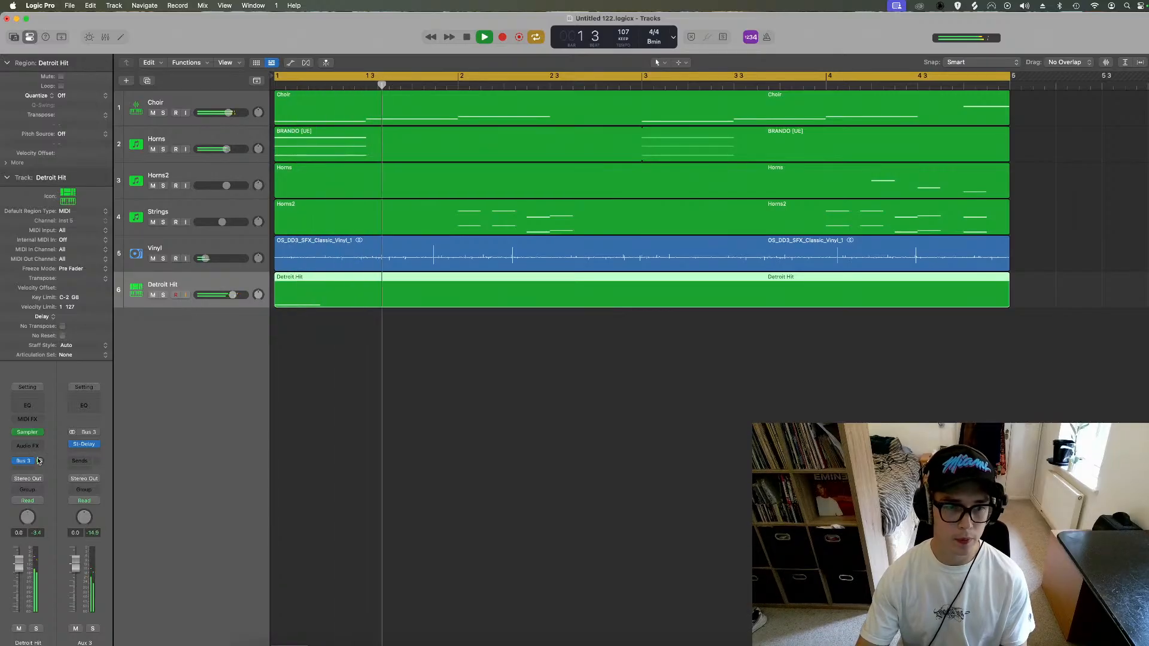
key("space")
left_click(83, 444)
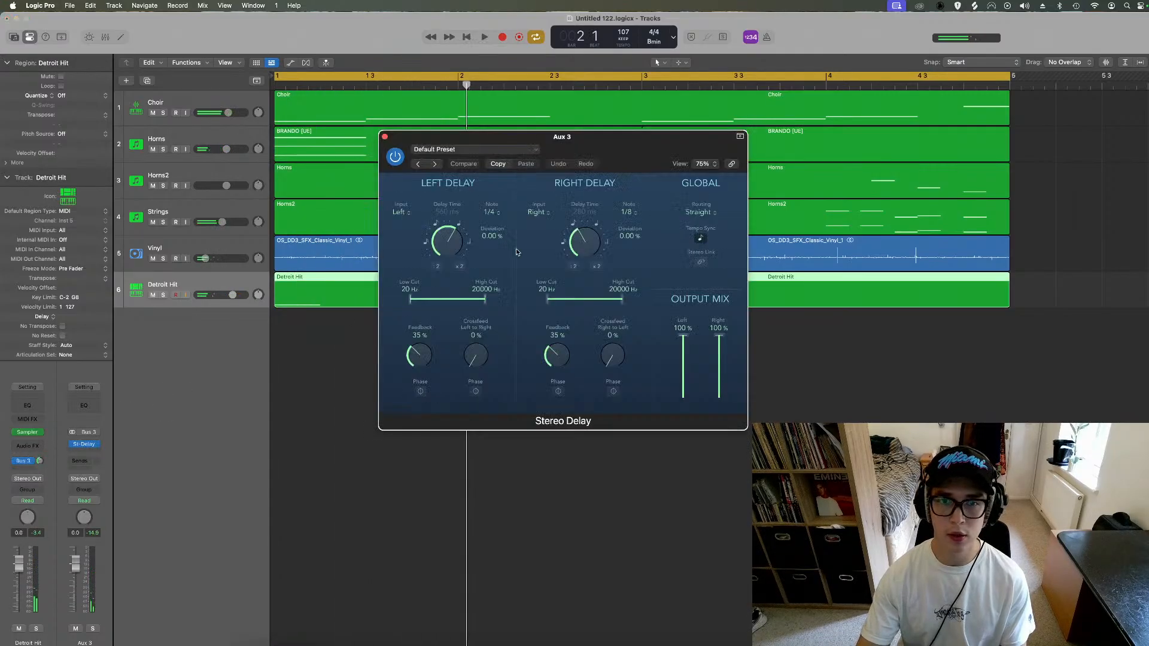
key("space")
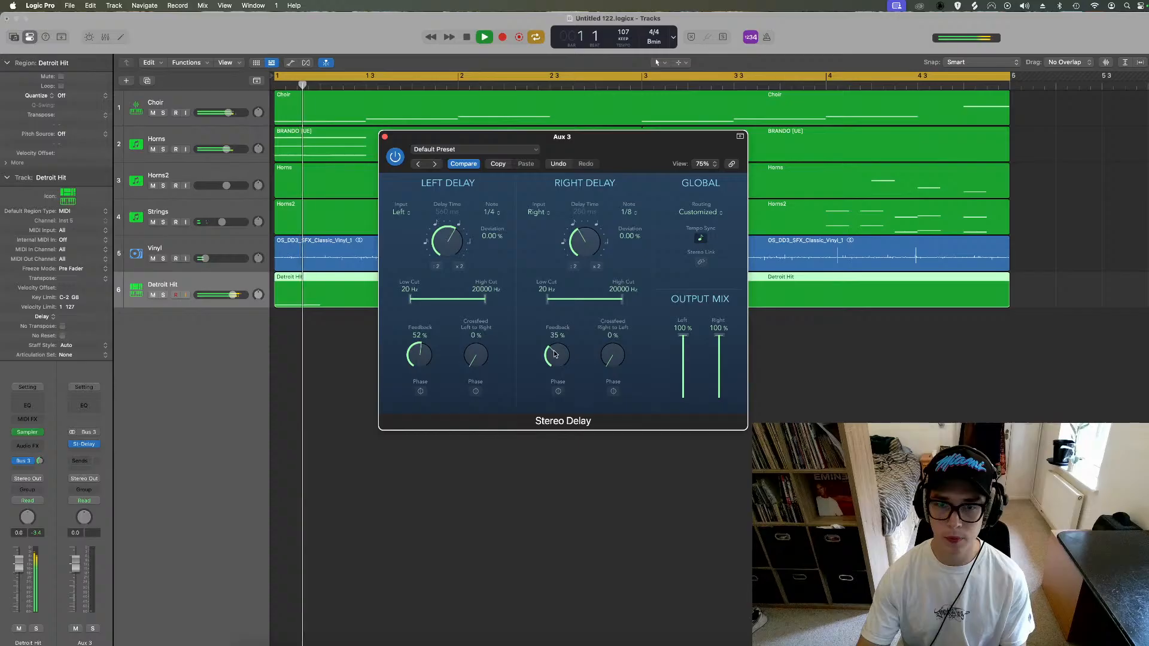
left_click_drag(554, 356, 543, 307)
key("space")
key("space")
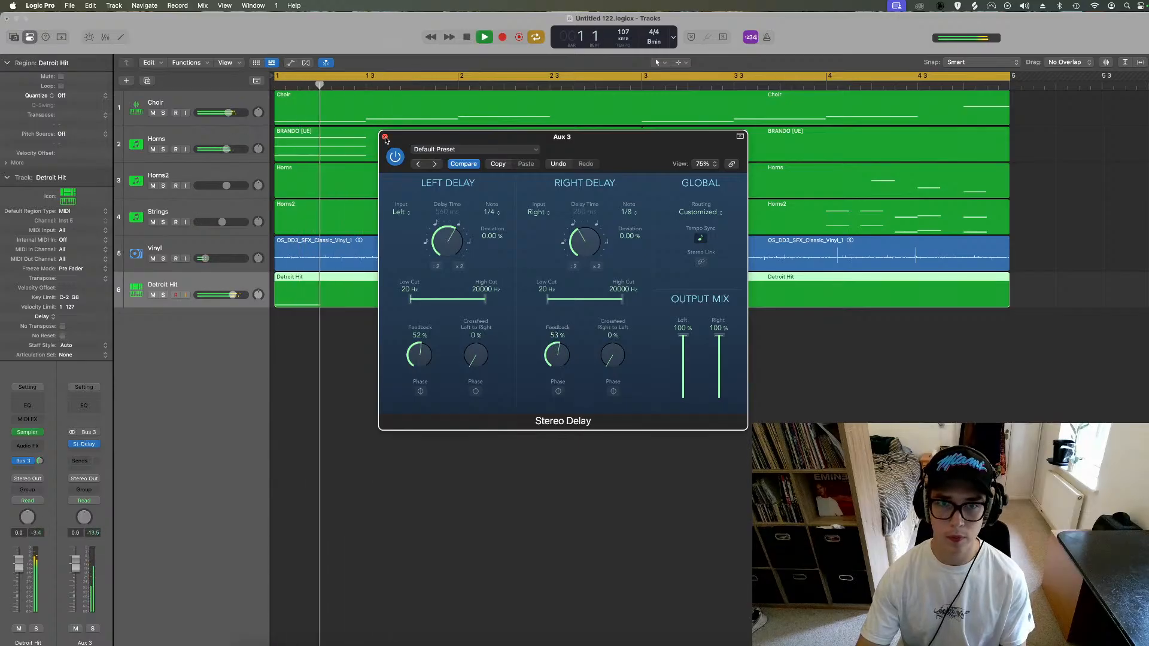
left_click(384, 137)
Step: Duplicate the Detroit Hit track with its settings, and copy the original region's C2 note to bar 3
left_click(147, 80)
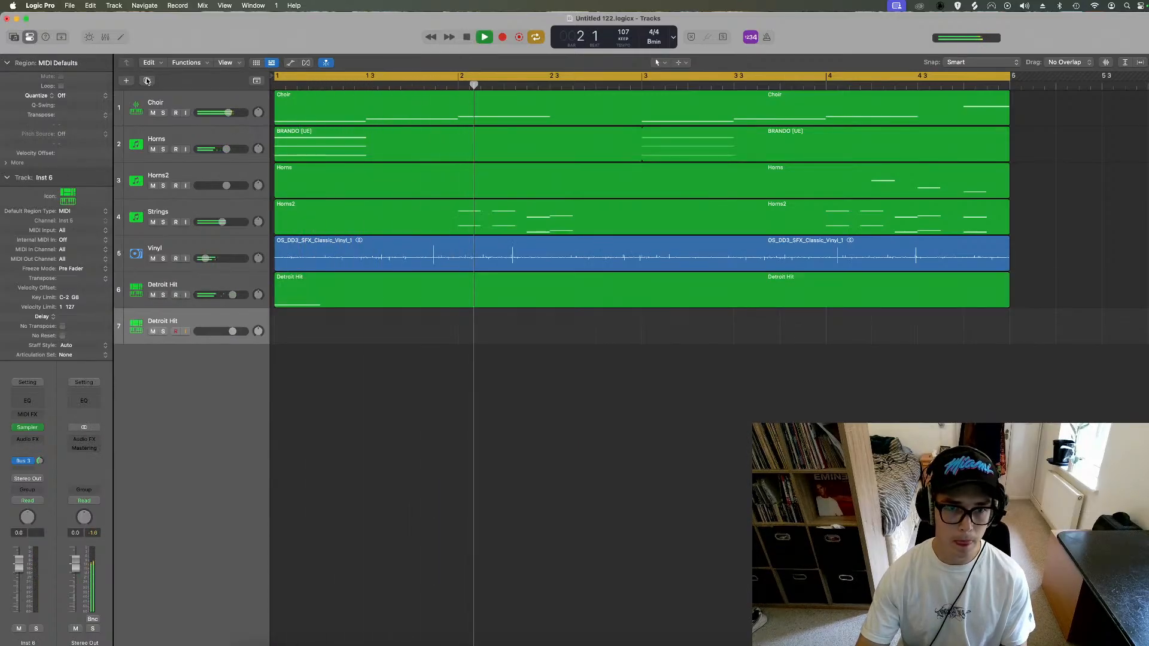
double_click(450, 294)
key("space")
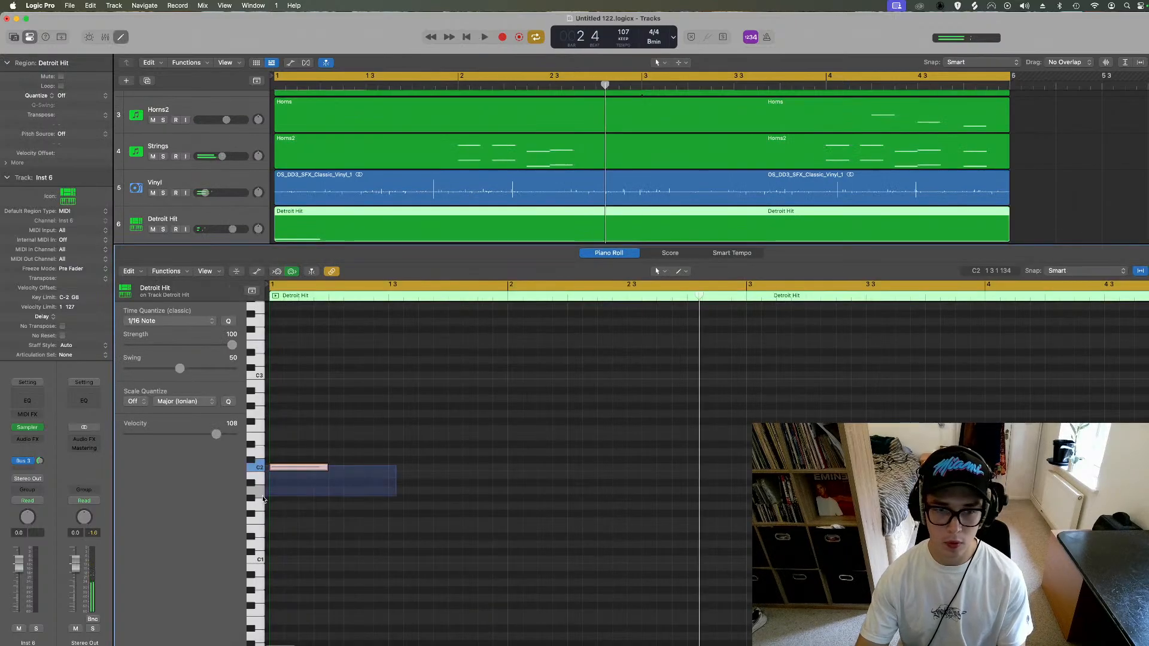
left_click(744, 292)
key("super+v")
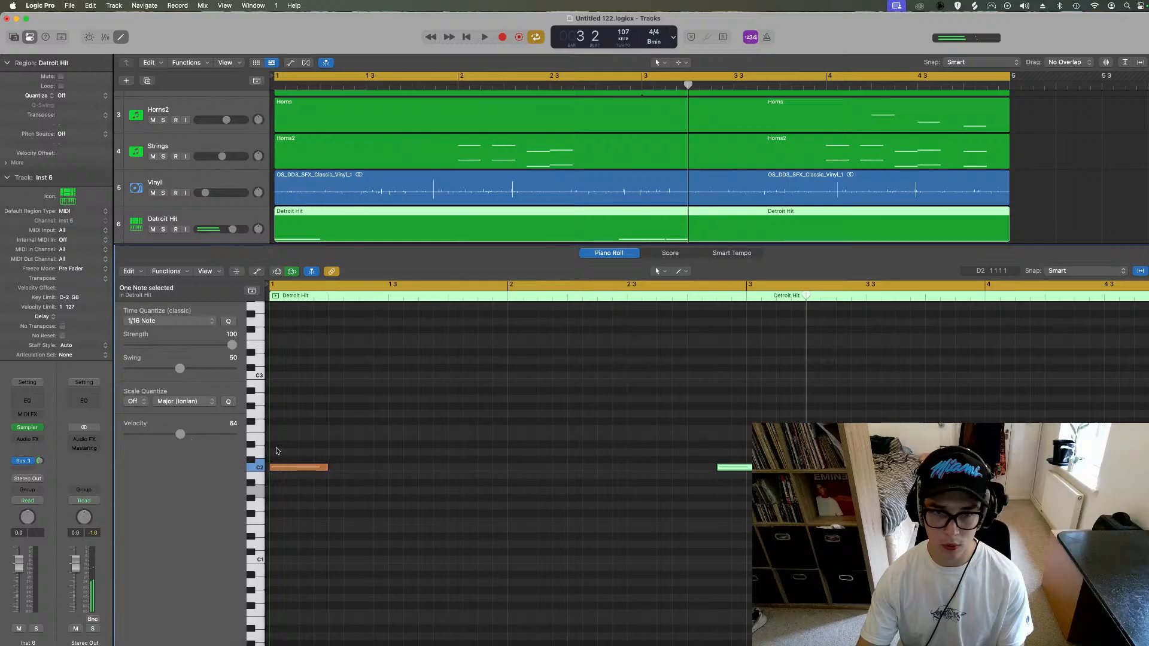
Step: Shorten the C2 pickup note just before bar 3 to about a 1/16 note and play the result
left_click_drag(753, 470, 730, 474)
key("Return")
key("space")
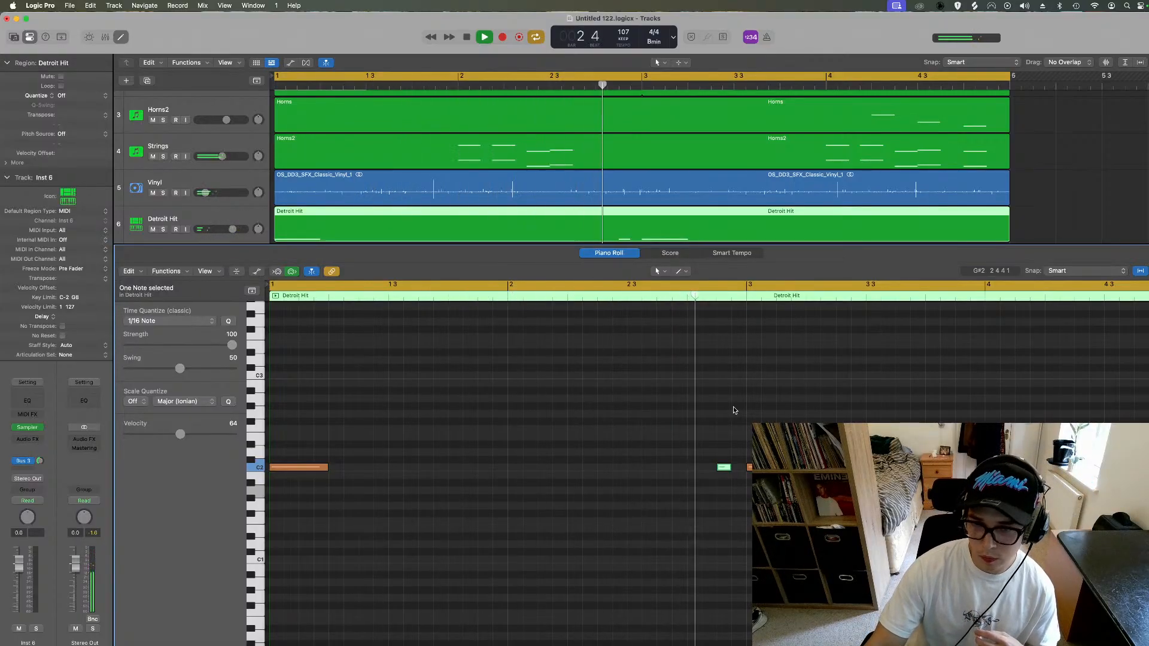
scroll(556, 391, "down", 1)
scroll(556, 392, "down", 2)
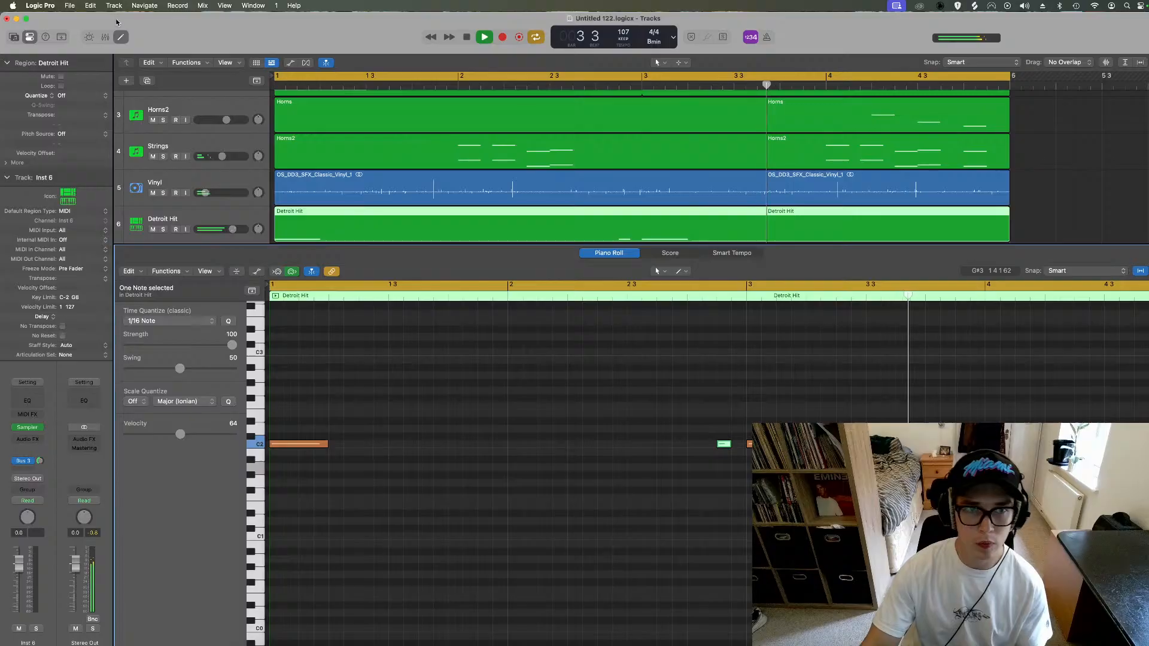
left_click(120, 37)
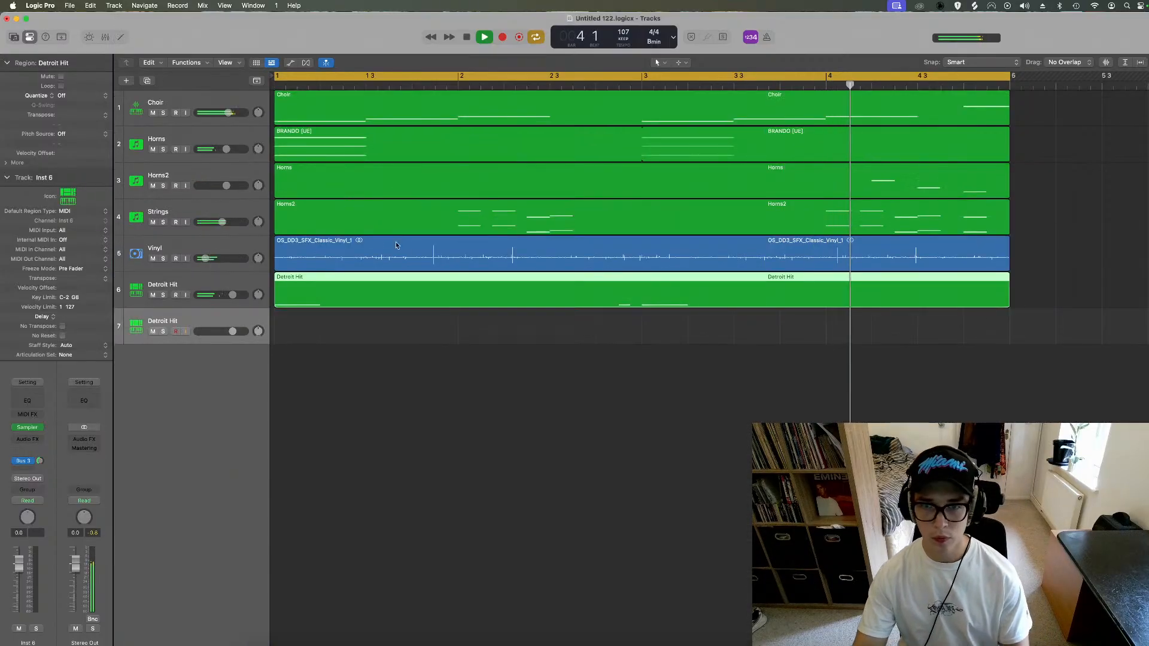
key("space")
Step: Add three short C2 notes in the last beat of bar 4 and lower their velocity to 28
double_click(884, 286)
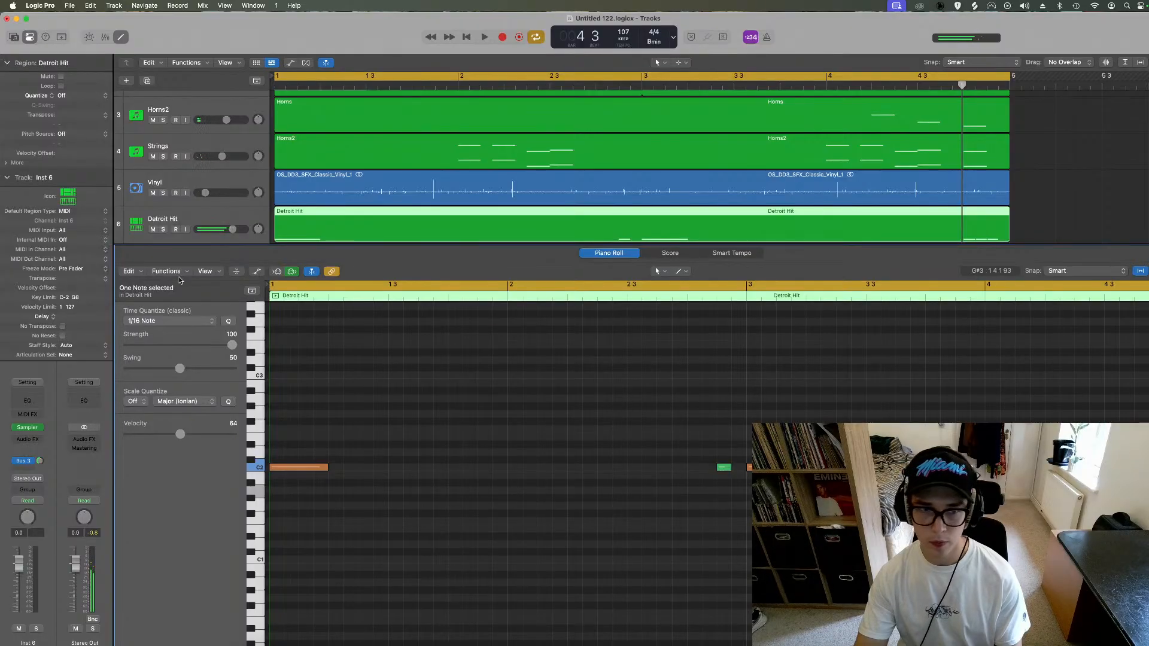
left_click(256, 273)
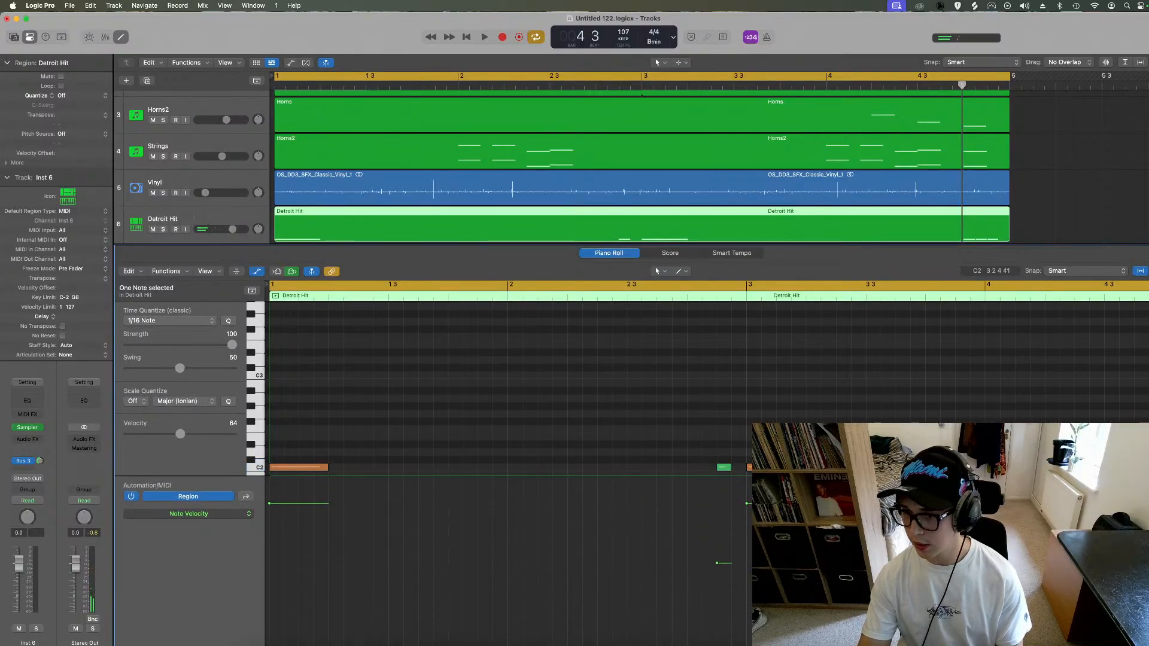
key("space")
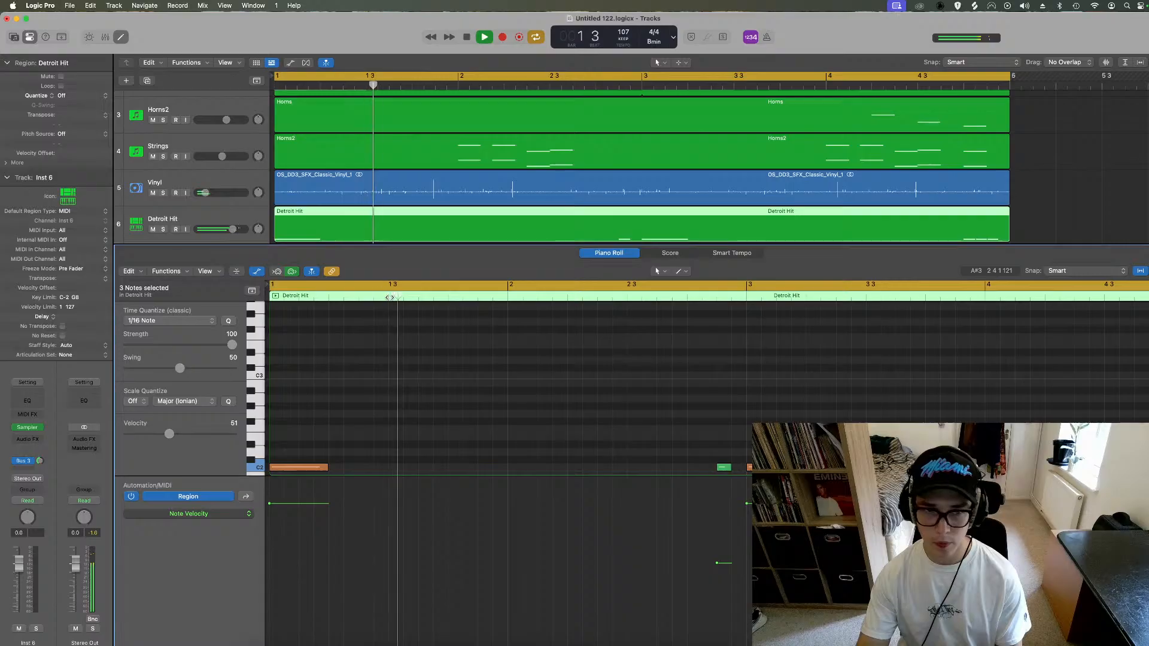
left_click(257, 272)
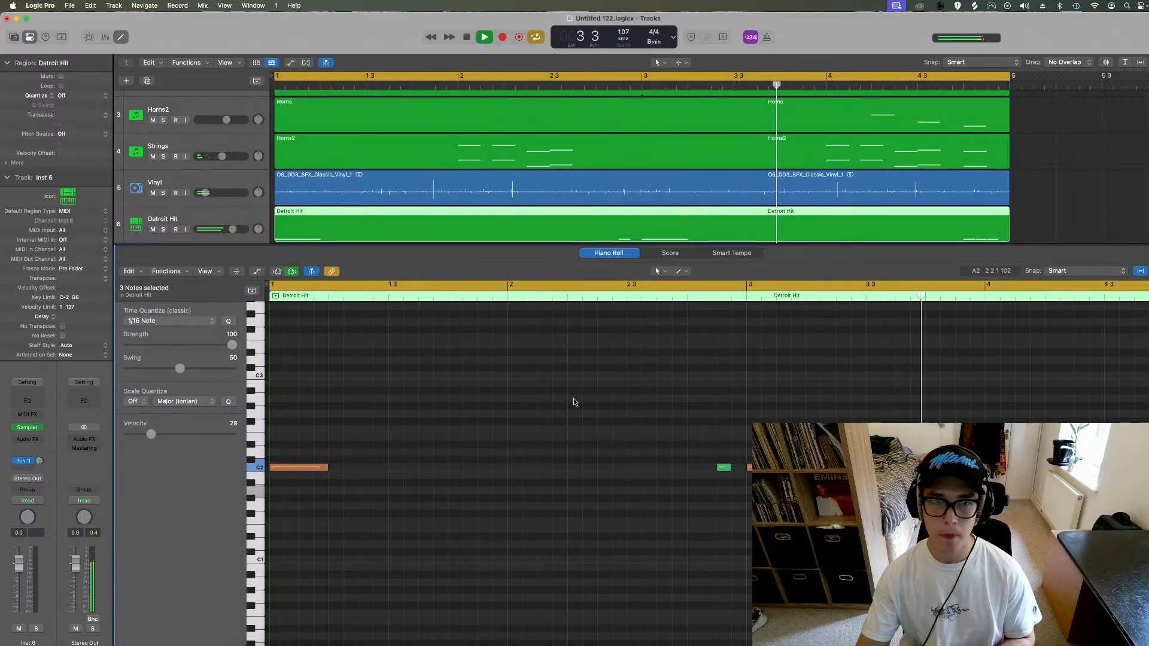
left_click(122, 37)
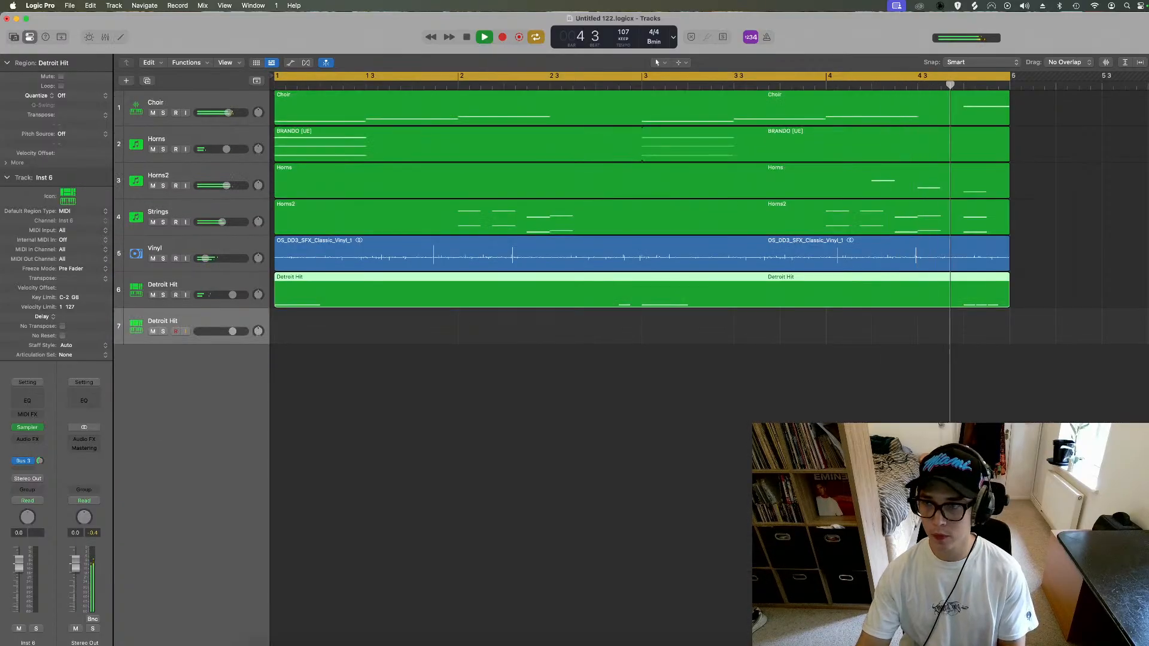
Step: Stop playback and remove the Bus 3 send from the duplicated Detroit Hit track
key("super+Up")
key("space")
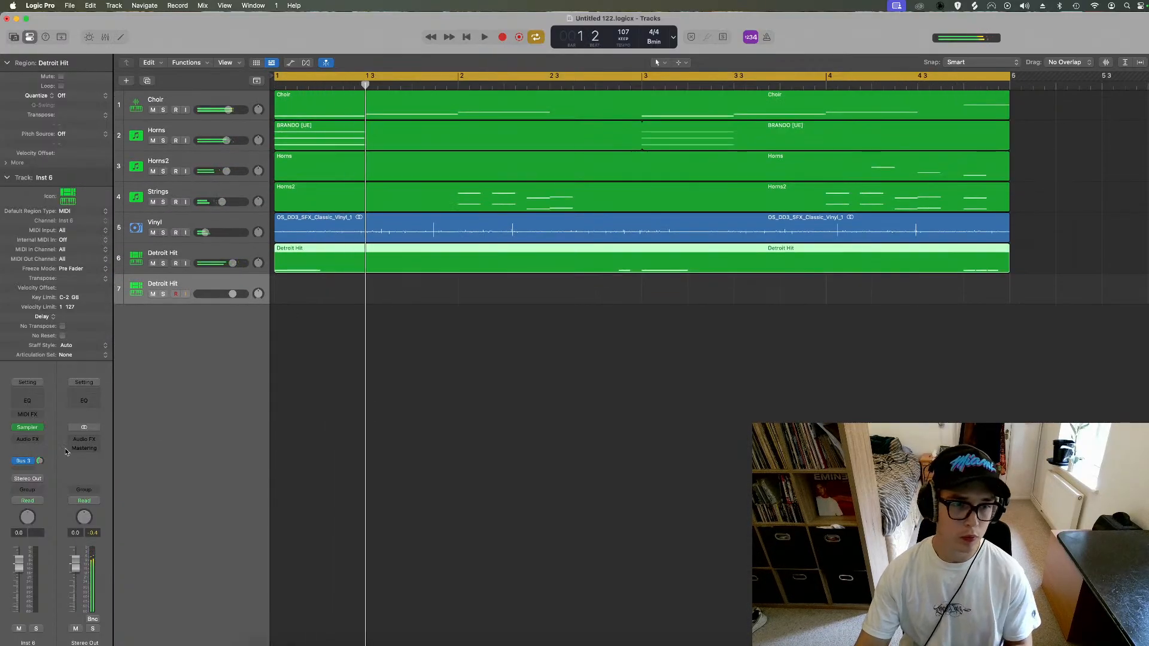
left_click(30, 462)
left_click(43, 542)
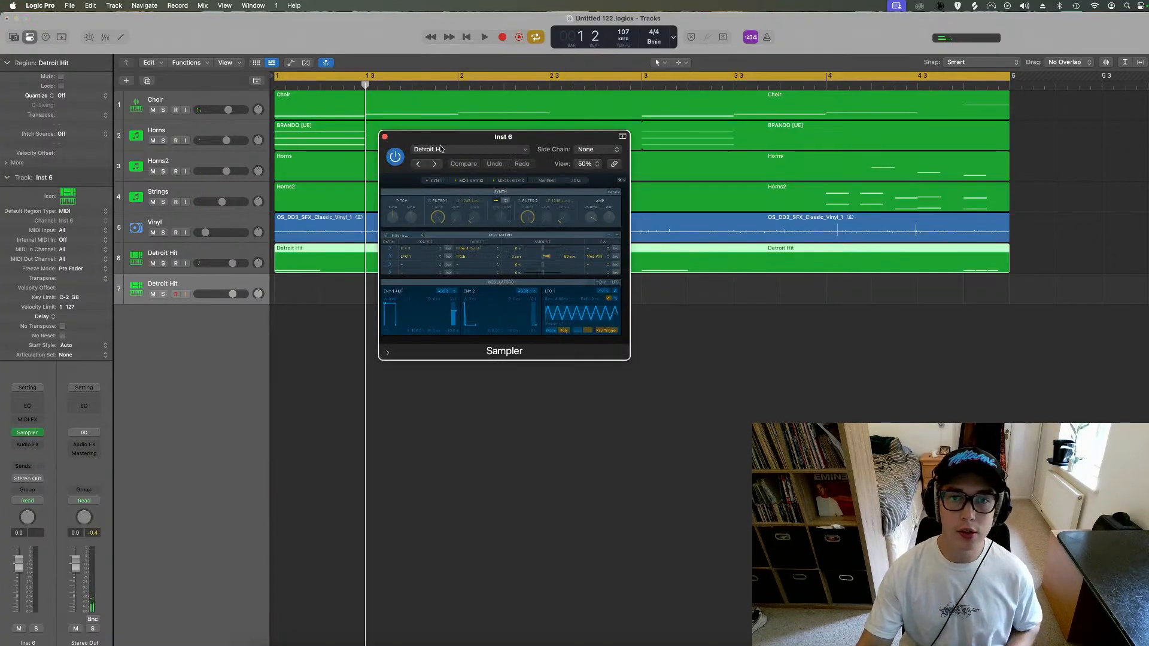
Step: Load the UK Rap drums 2 preset into the duplicated track's Sampler and audition its sounds over the playing loop
left_click(441, 149)
scroll(467, 487, "down", 5)
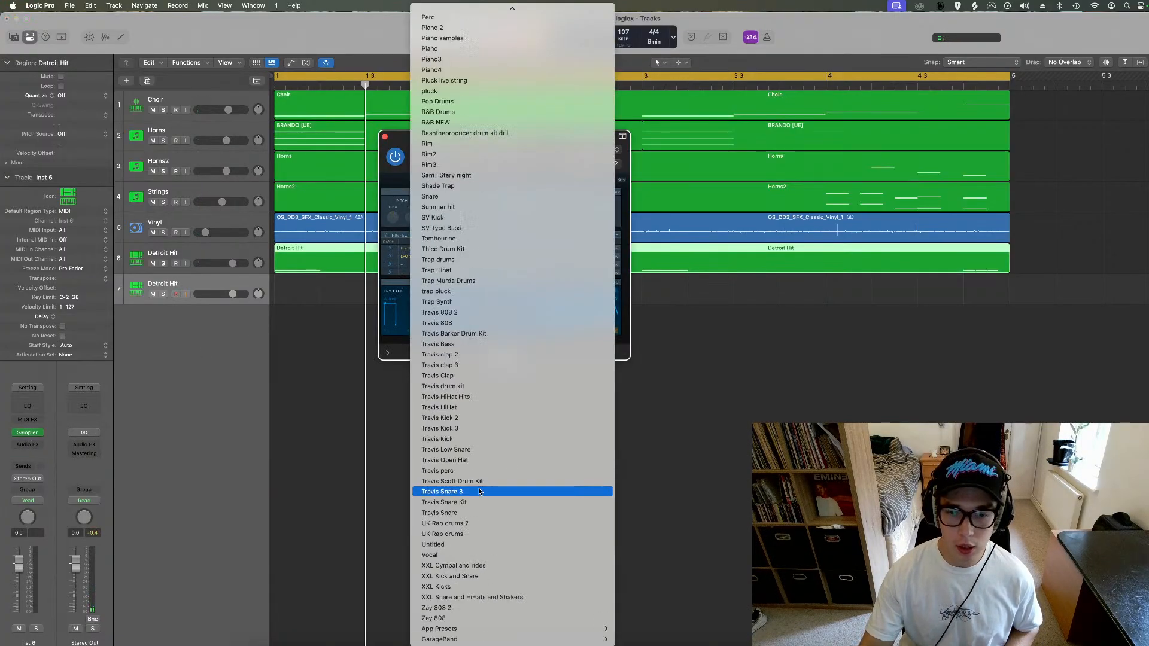
left_click(470, 524)
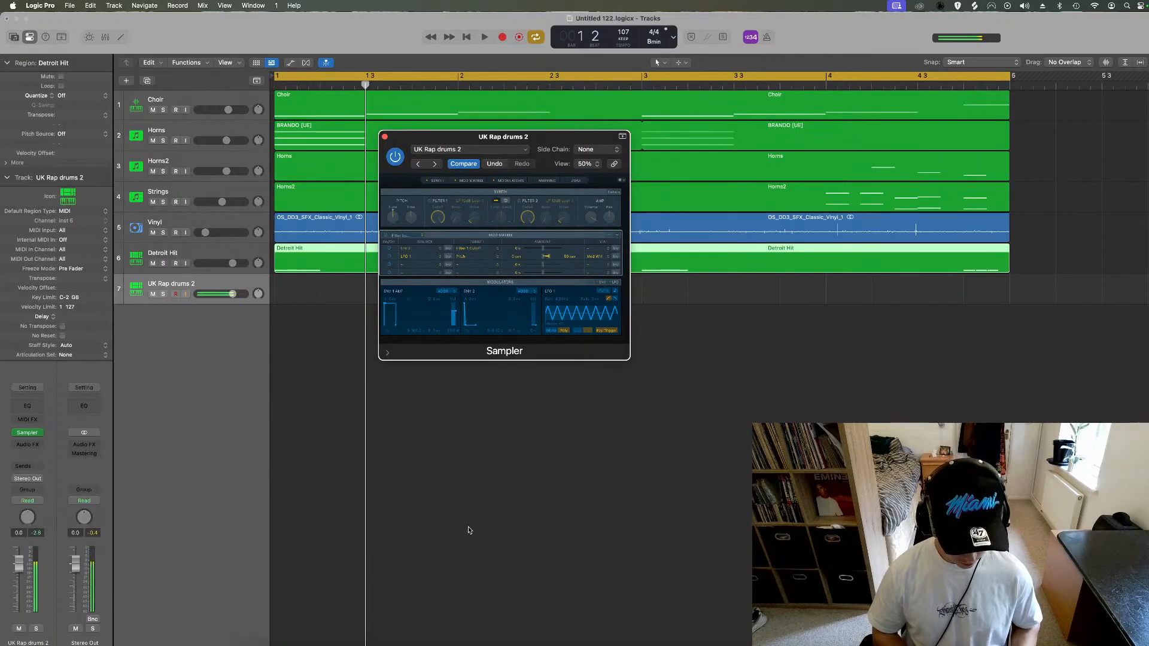
key("space")
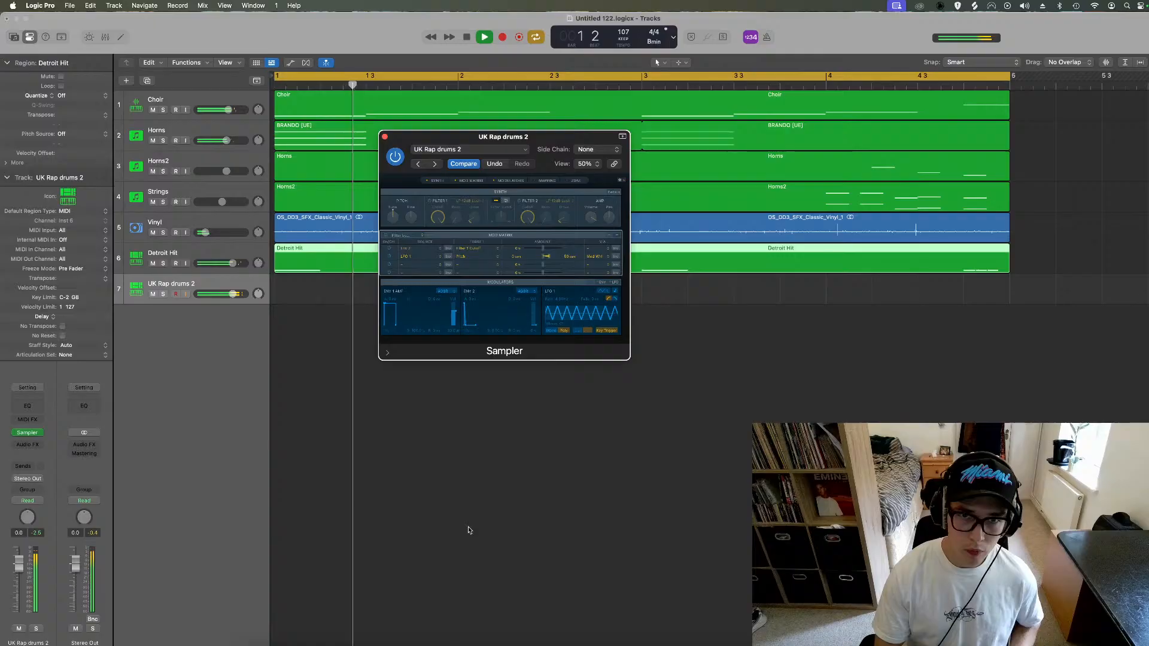
left_click(385, 136)
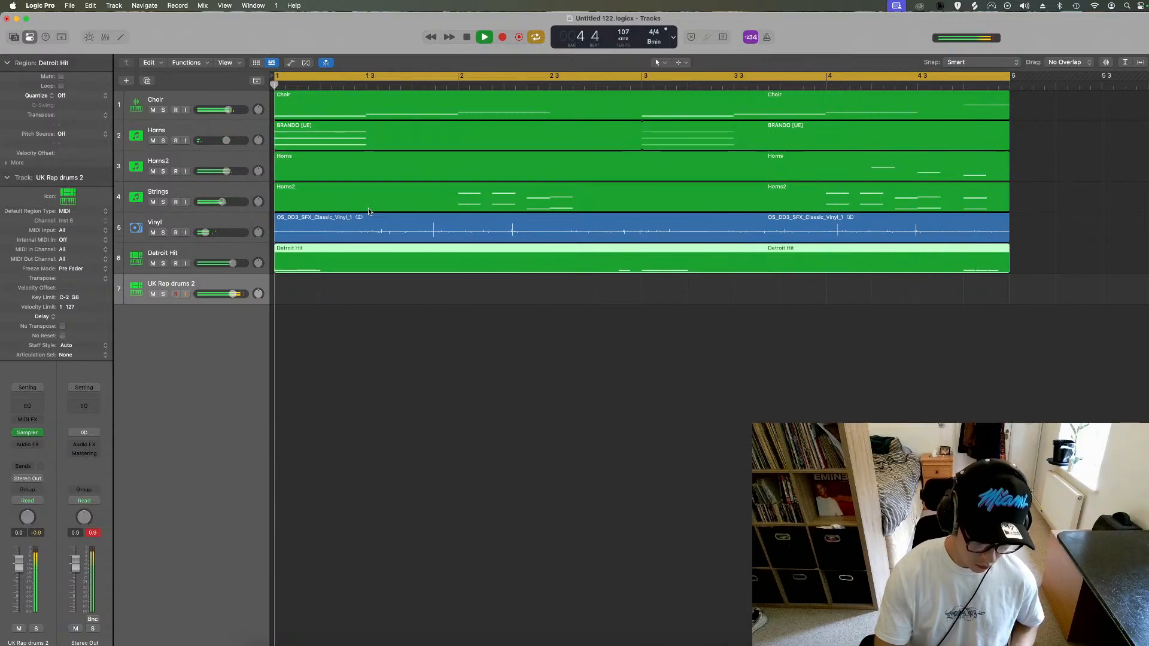
Step: Record C2 claps on beats 2 and 4 across all four bars, name the track Clap, and play it back
key("r")
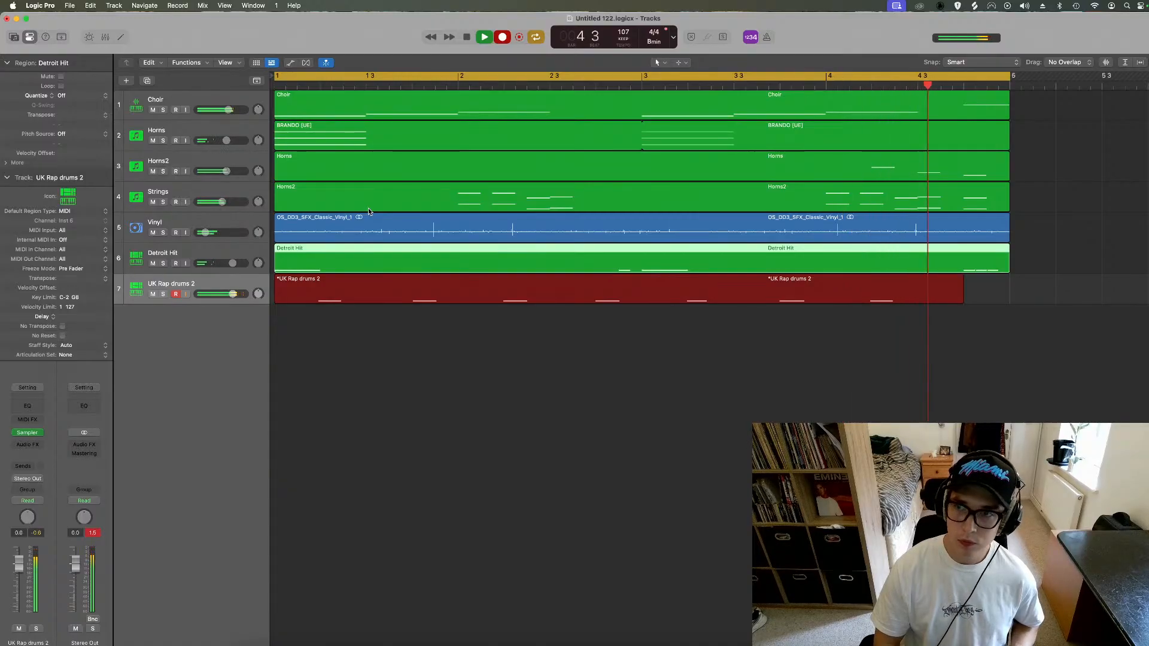
key("space")
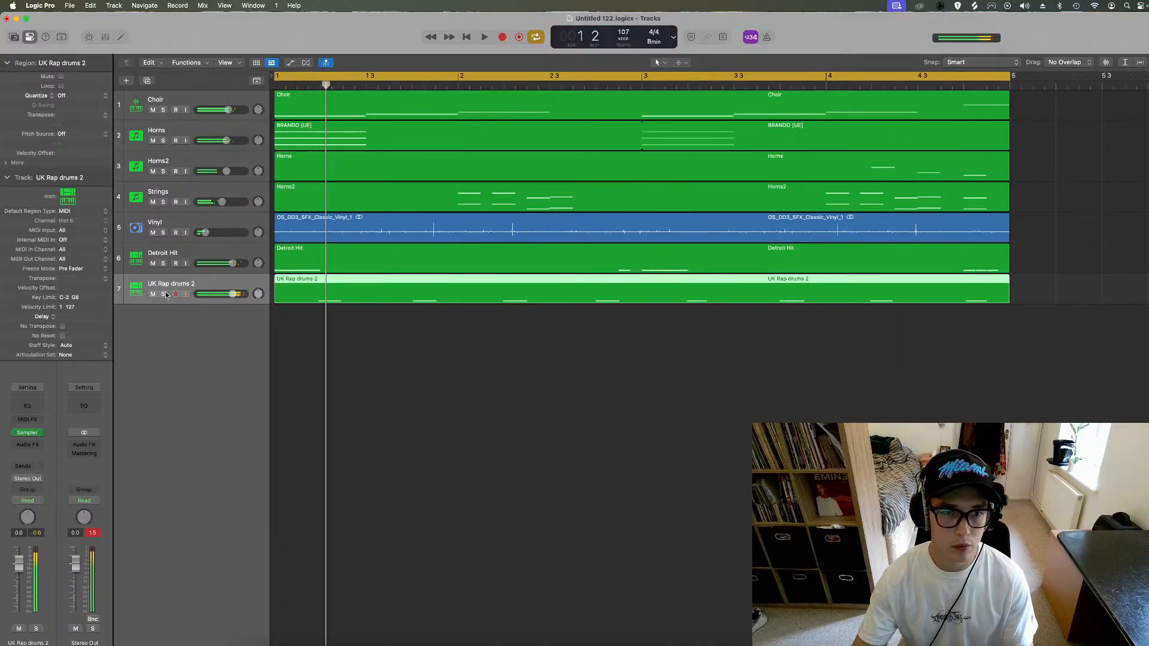
key("Return")
key("space")
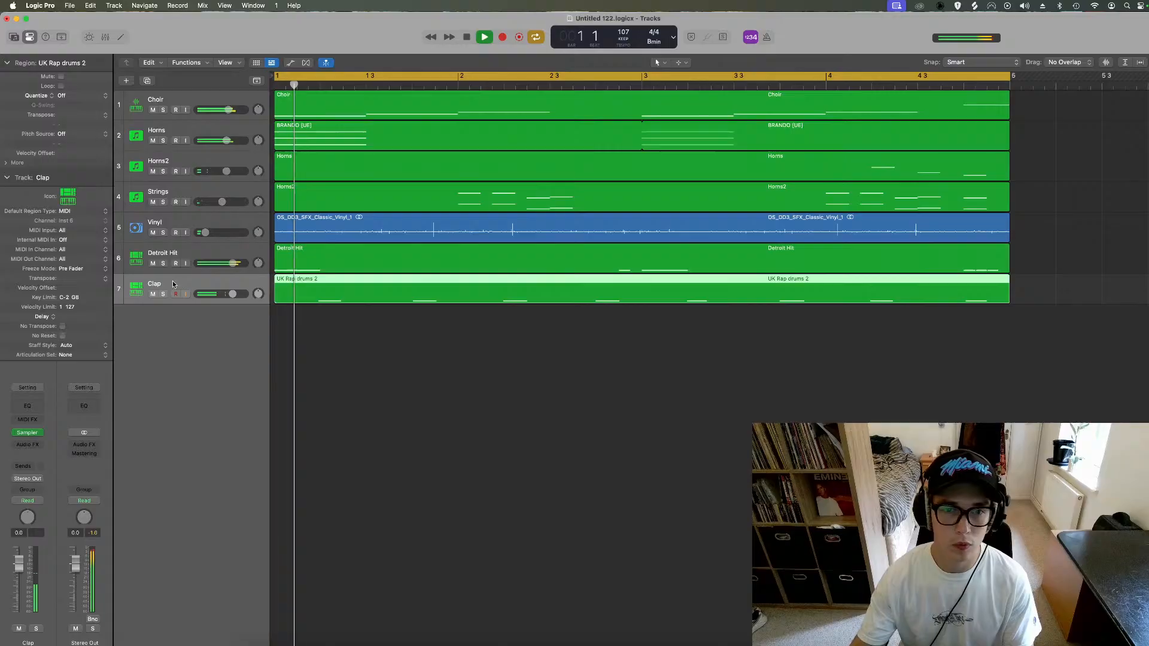
Step: Quantize all the clap notes to 1/16 and give them a uniform length with the Fixed Note Length MIDI transform
key("e")
left_click_drag(1148, 444, 84, 537)
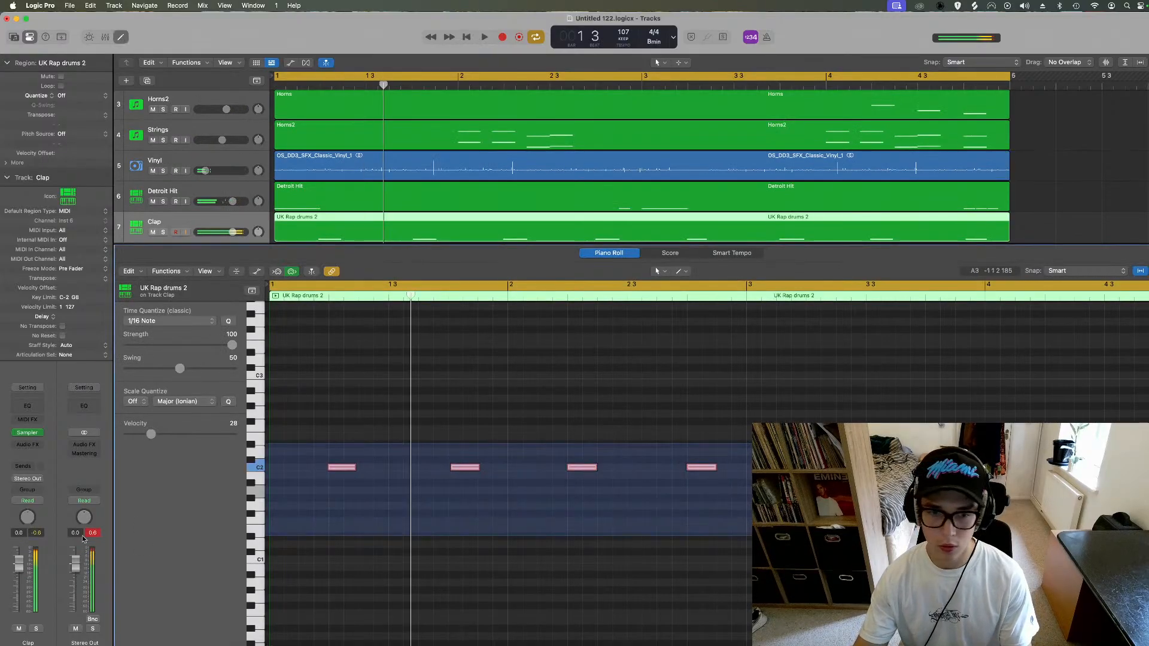
key("q")
key("space")
left_click(169, 271)
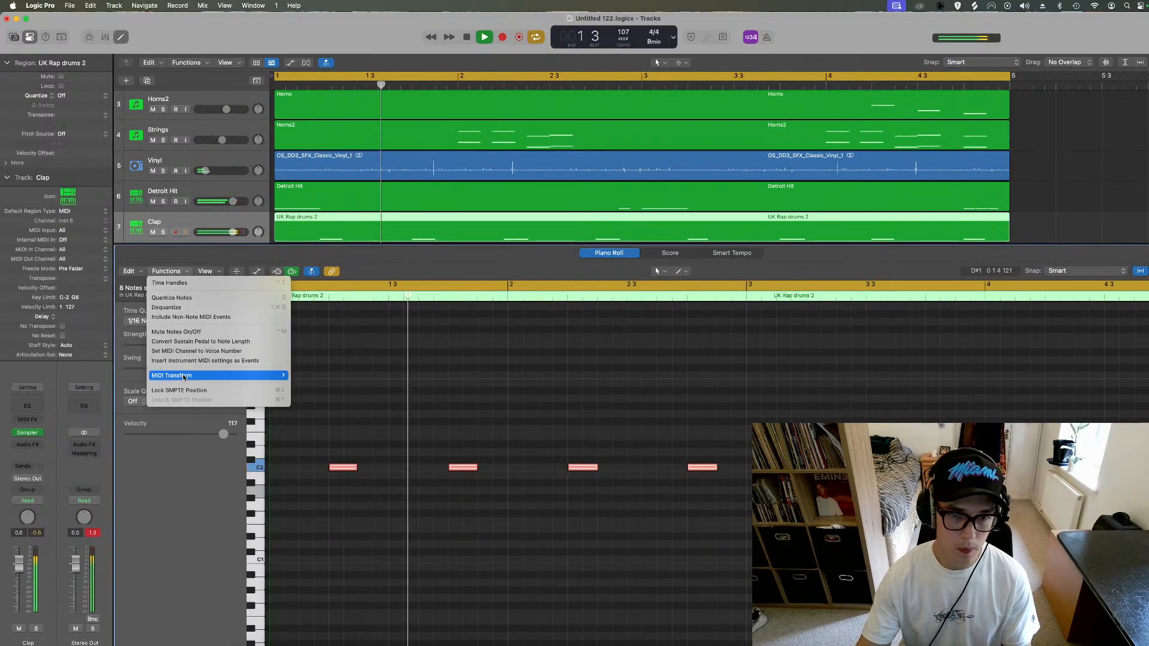
mouse_move(186, 375)
left_click(326, 509)
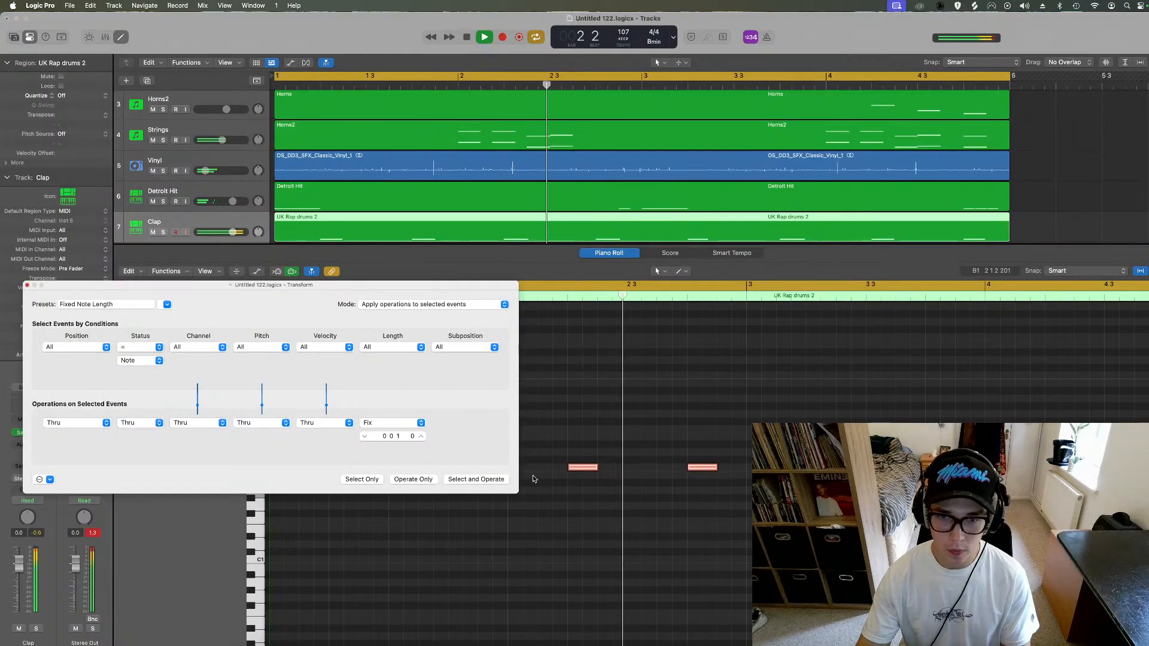
left_click(476, 479)
left_click(27, 286)
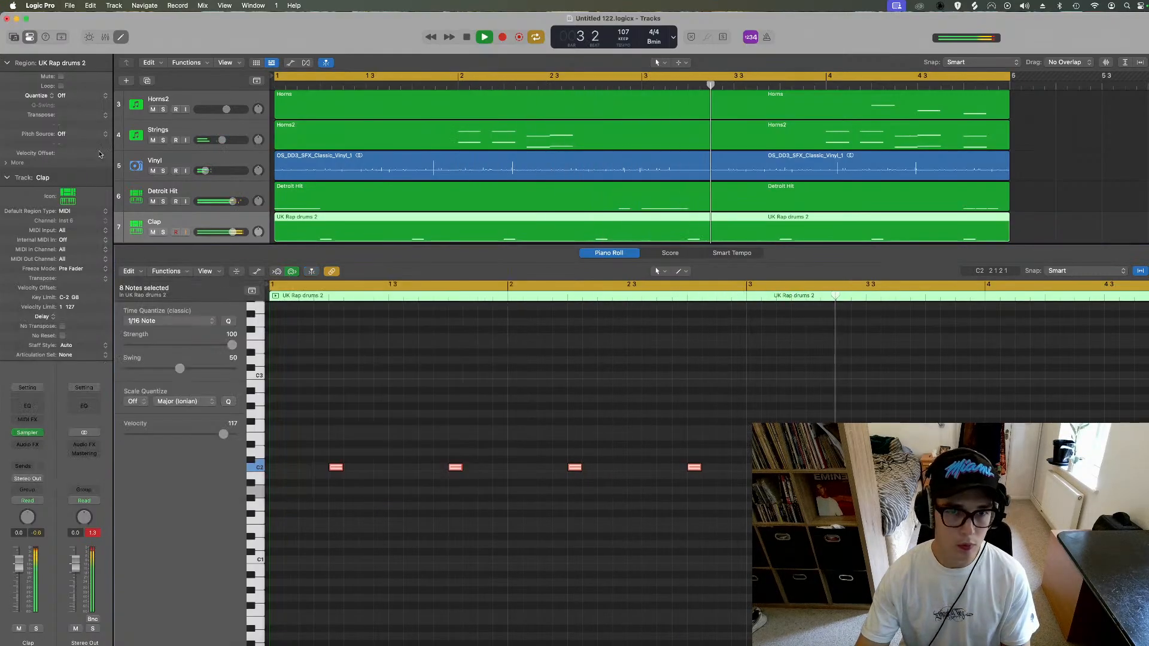
Step: Lower the volume of all tracks together, and set the Clap track's volume to -3.5 dB
left_click(120, 37)
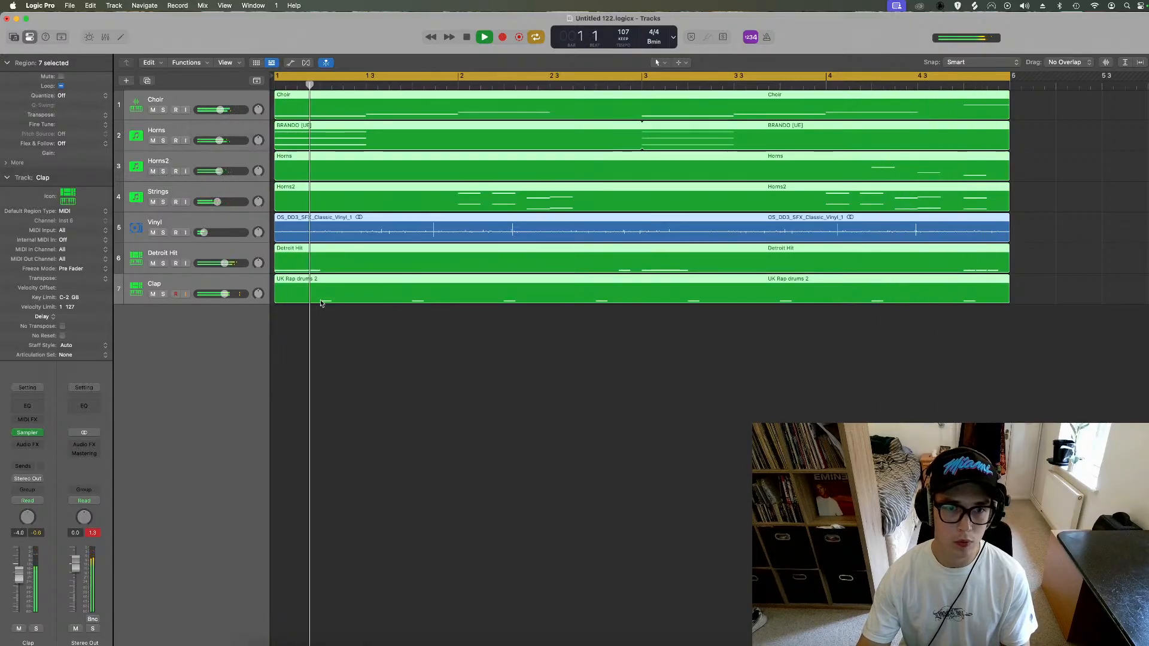
left_click(234, 287)
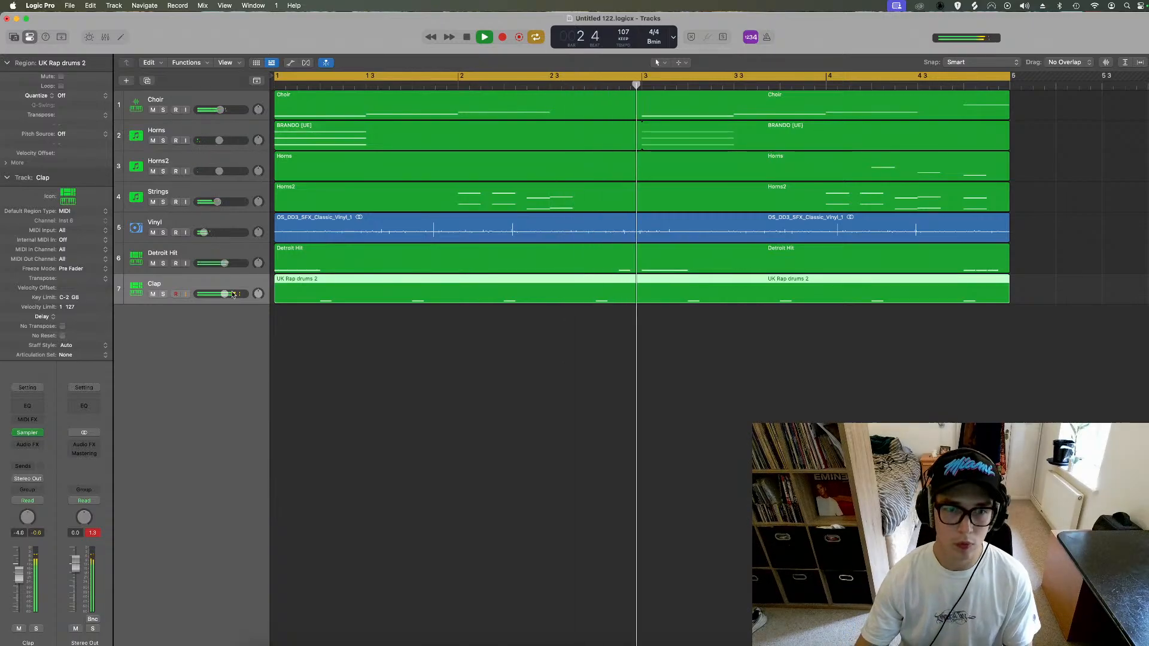
left_click_drag(224, 294, 225, 294)
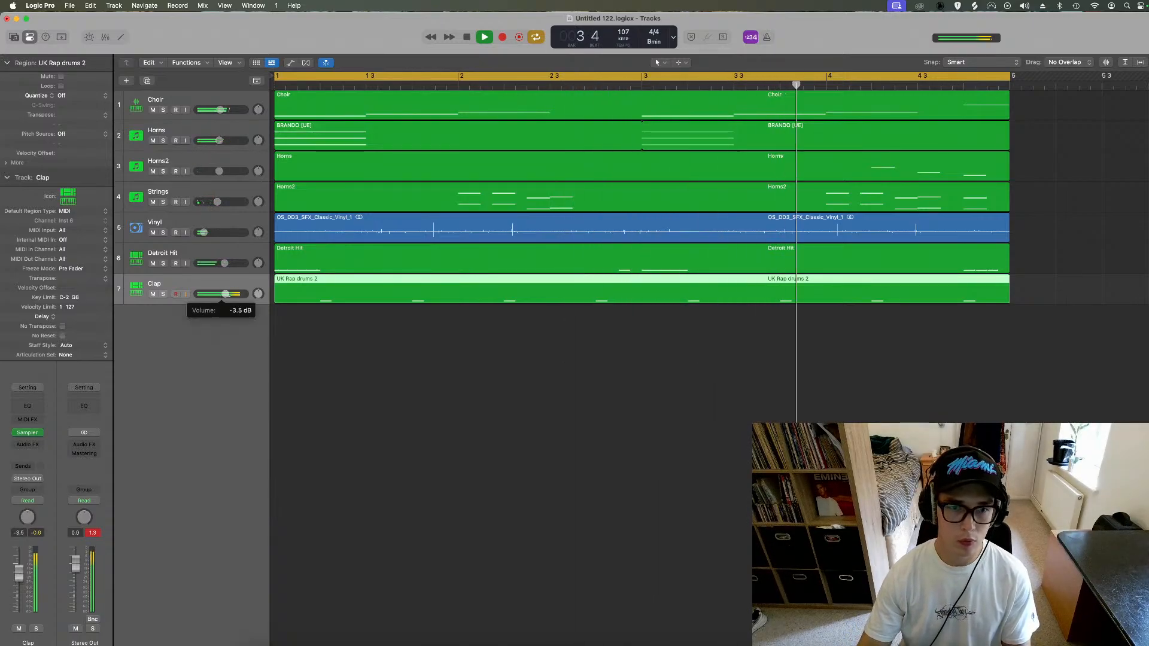
Step: Duplicate the Clap track, record a syncopated second clap pattern over the four bars, and name the new track Clap2
left_click(146, 81)
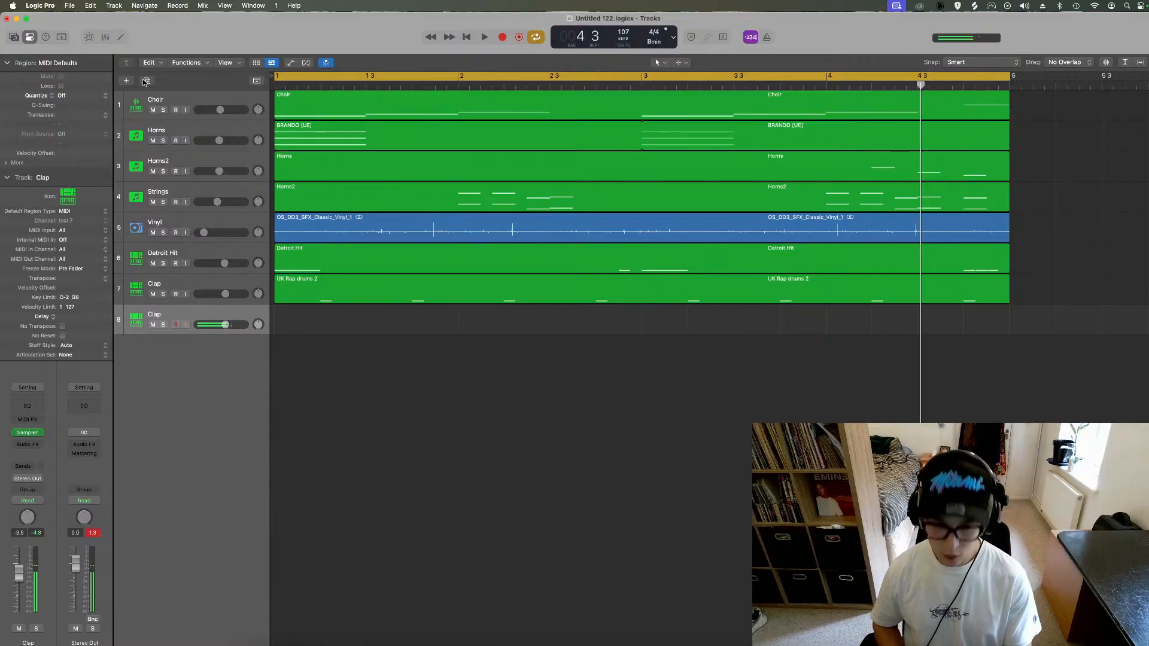
key("space")
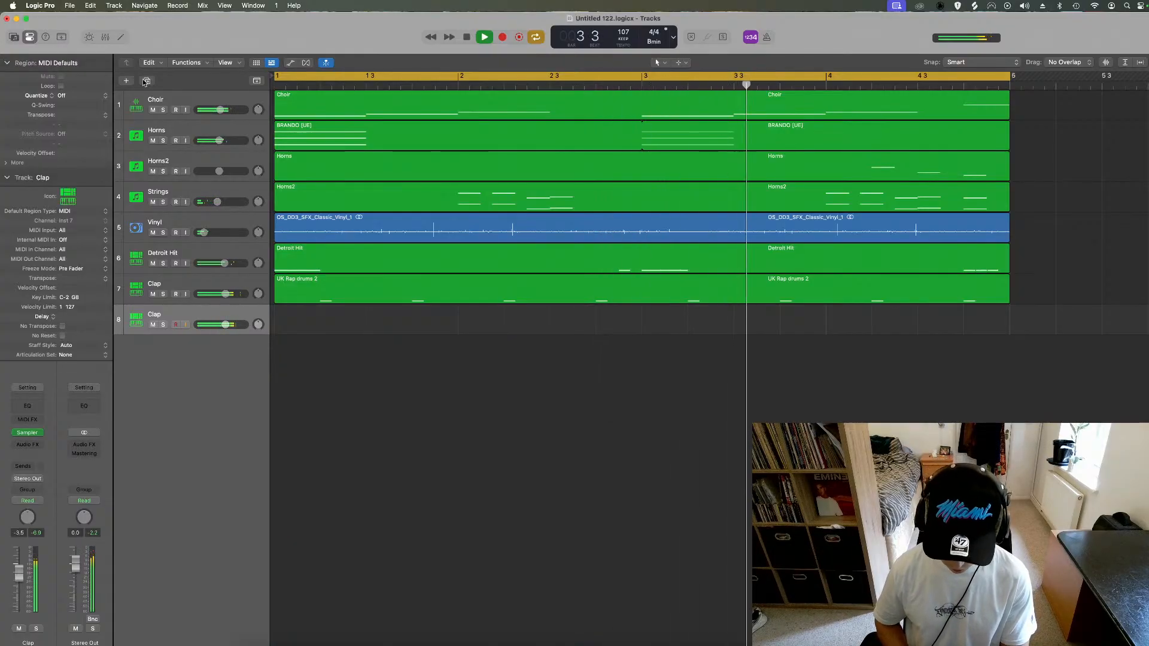
double_click(406, 289)
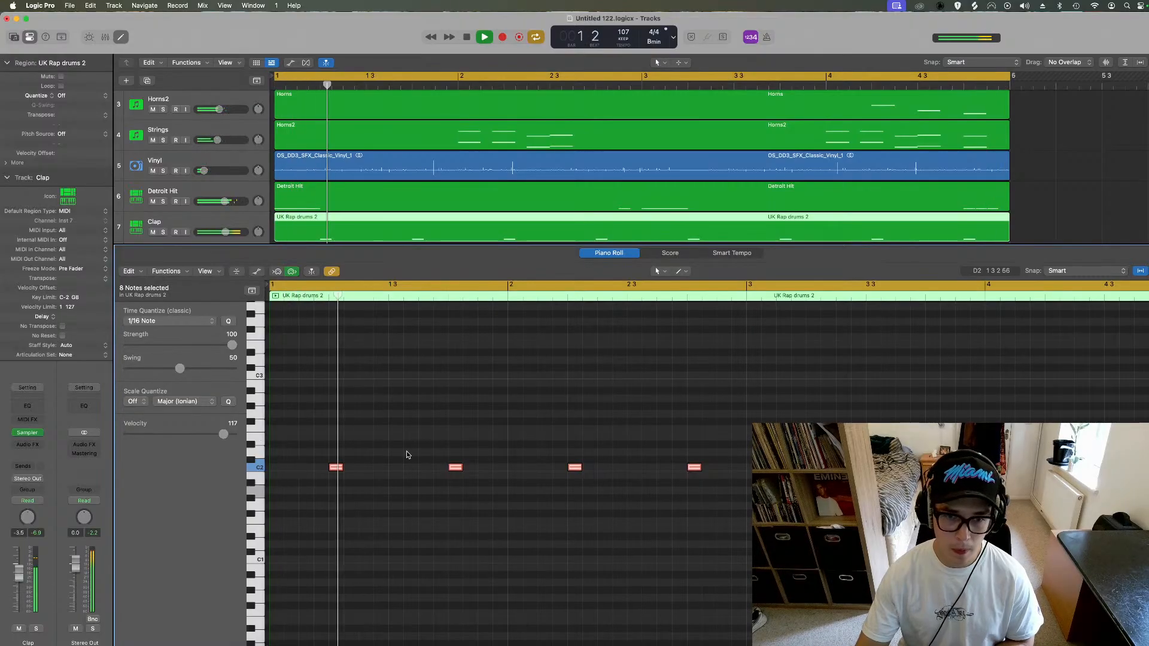
key("r")
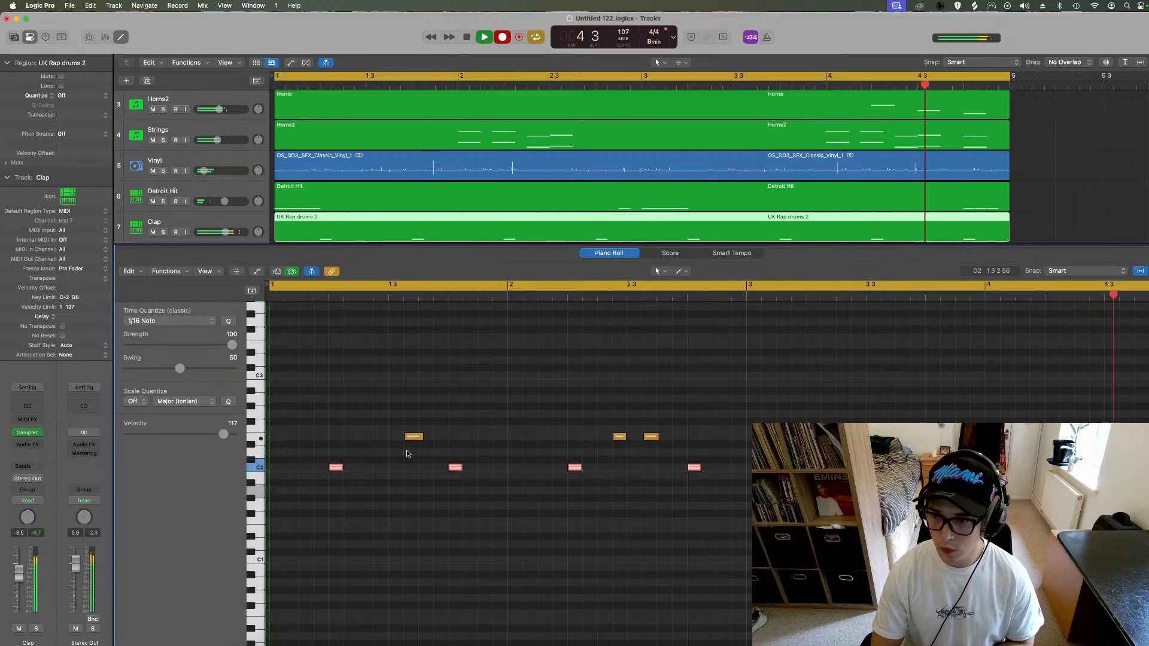
key("space")
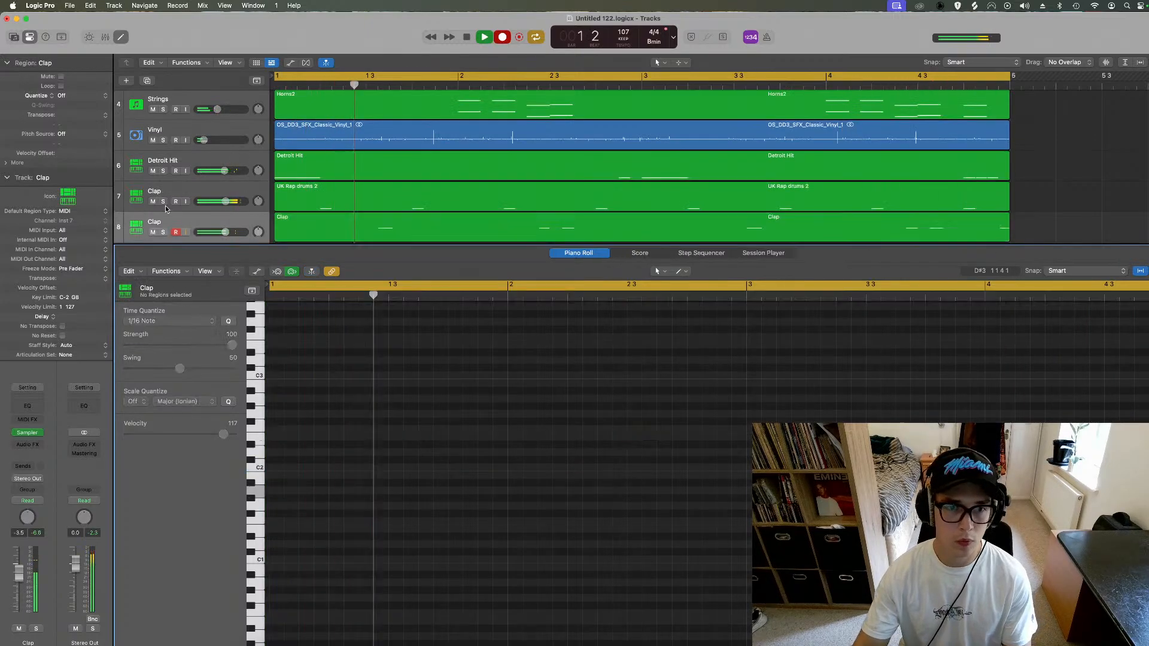
double_click(185, 221)
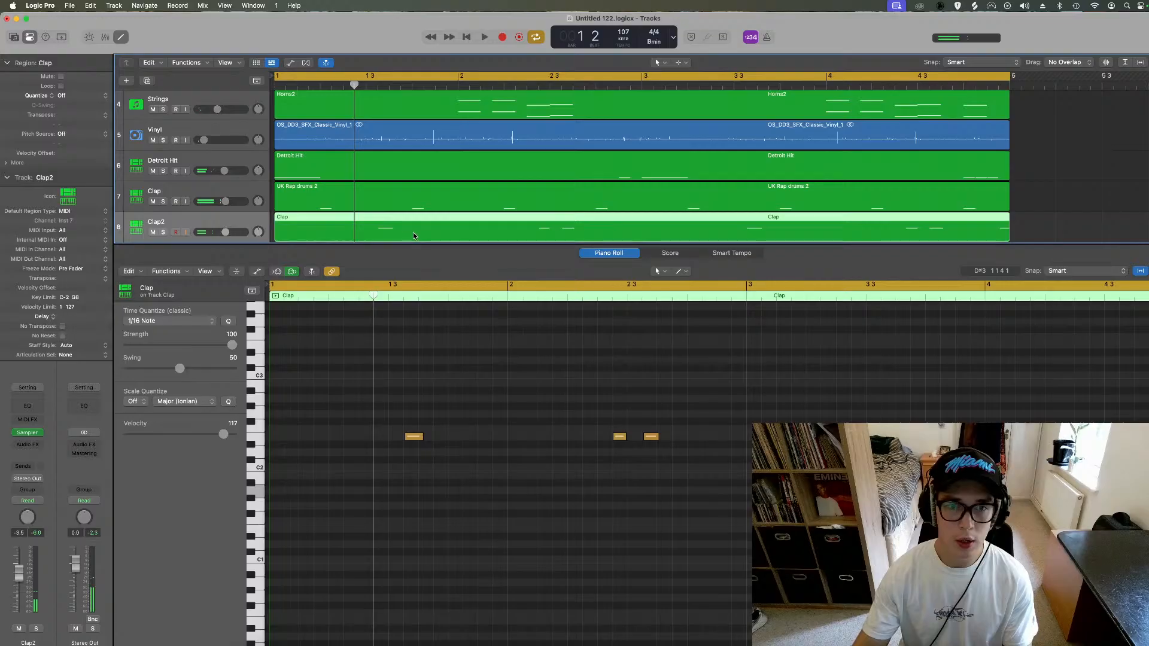
Step: Quantize all Clap2 notes to 1/16 and lower the track's volume to -7.4 dB during playback
key("super+a")
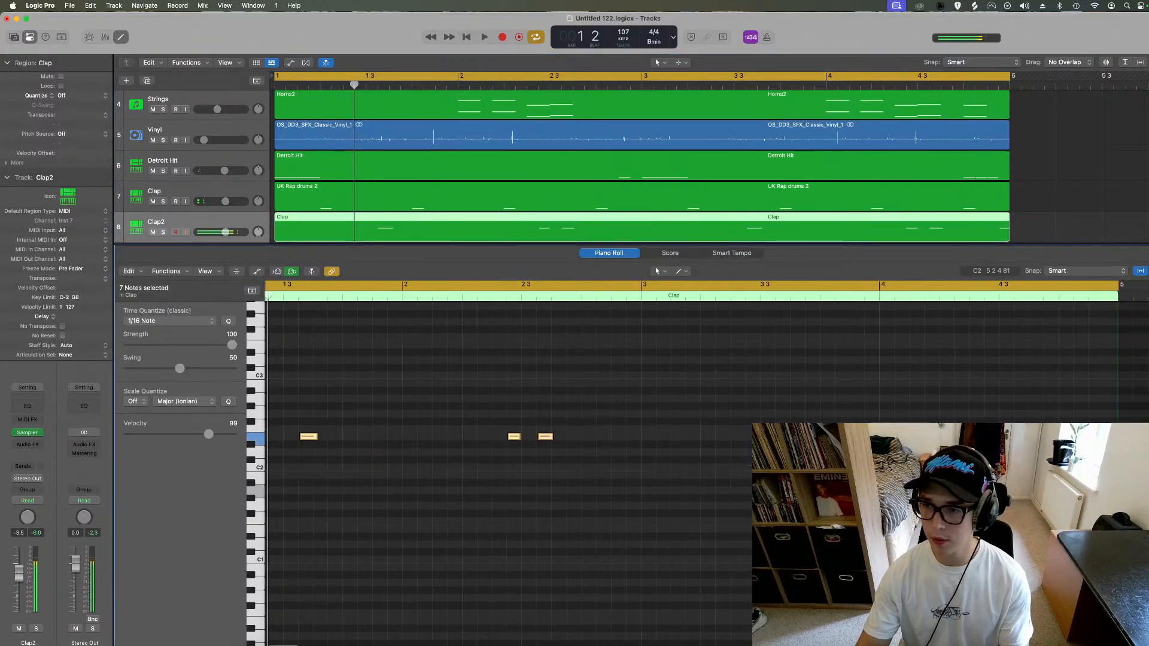
key("space")
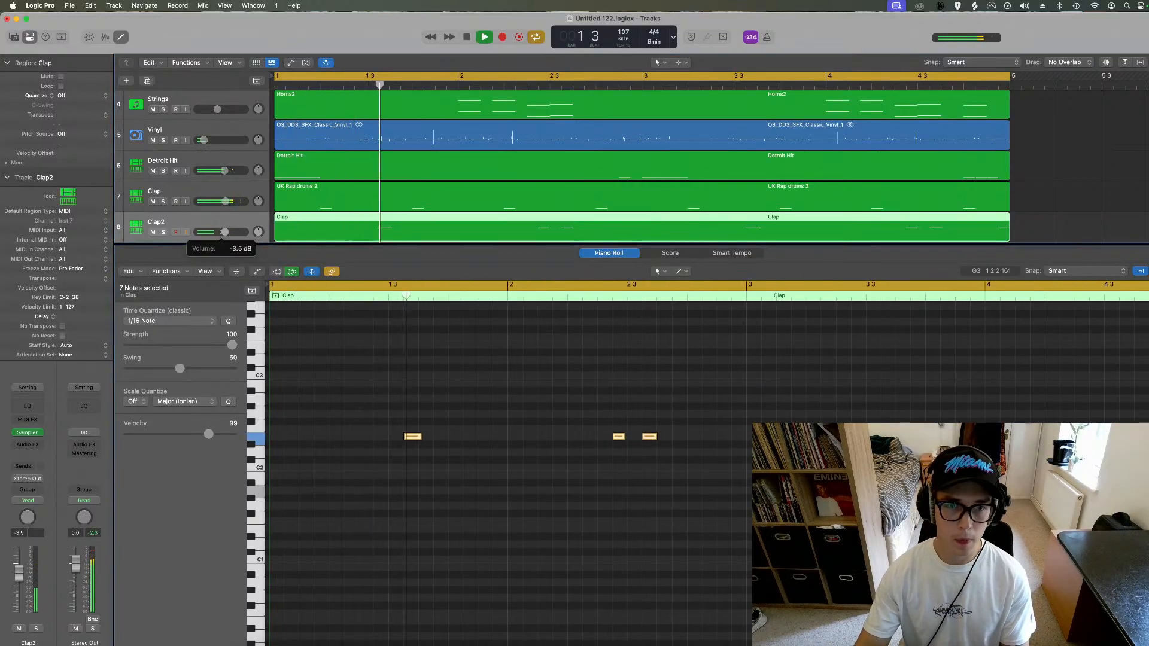
left_click(124, 37)
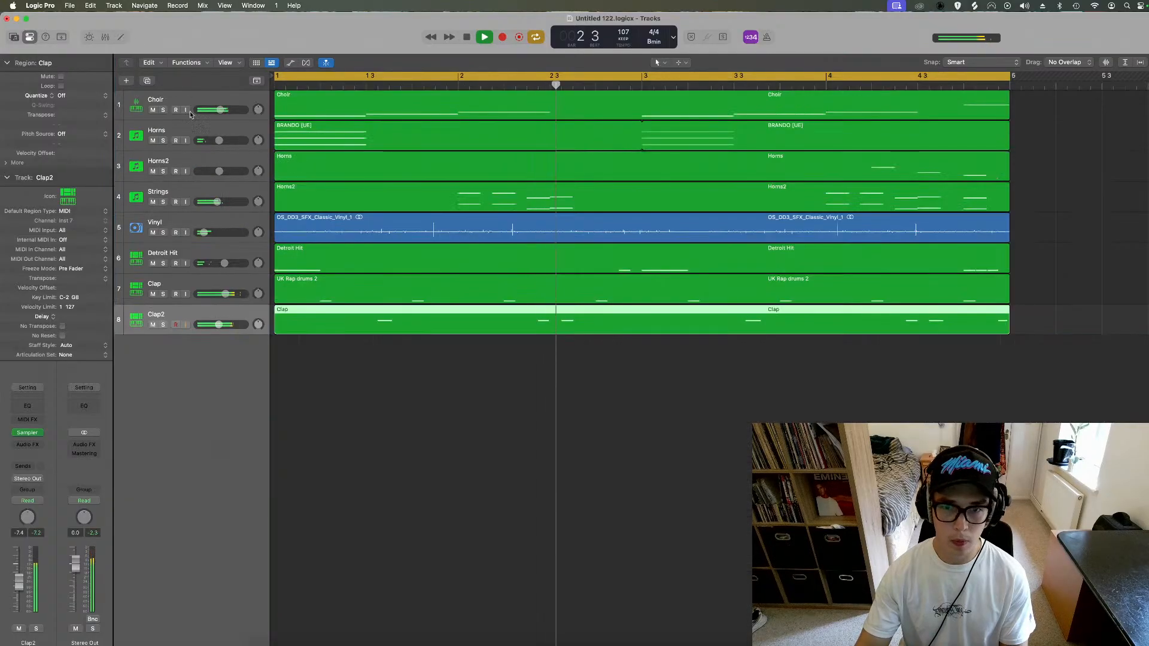
Step: Duplicate the Clap2 track, record a four-bar hi-hat pattern on it, name it HiHat, and play the result
left_click(146, 81)
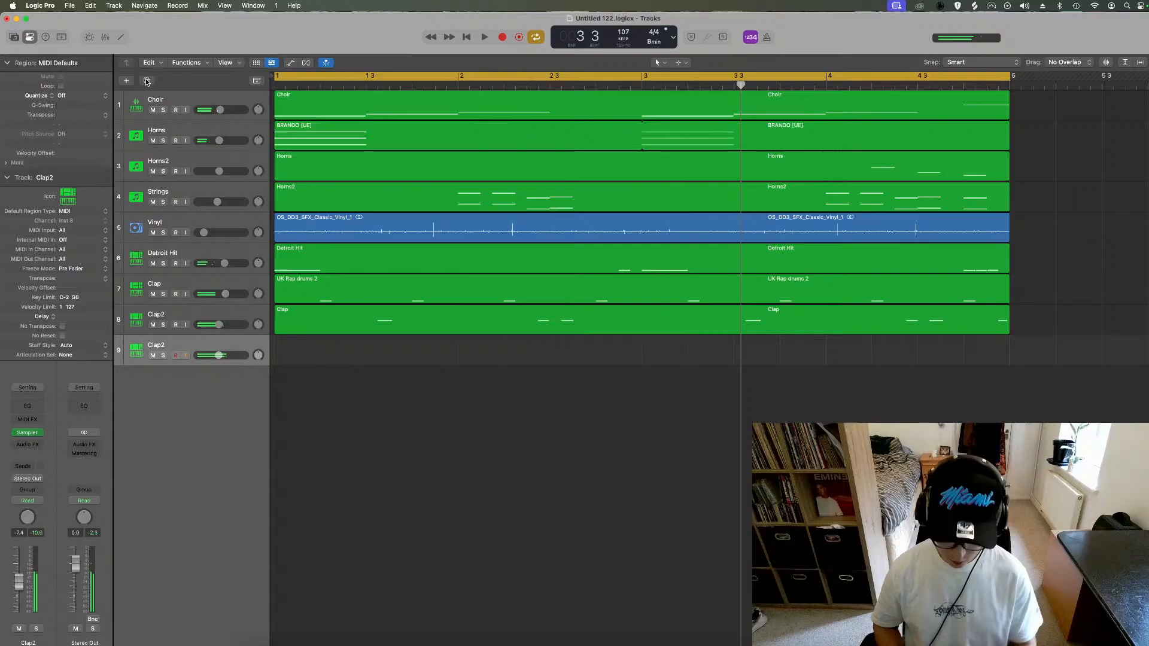
key("space")
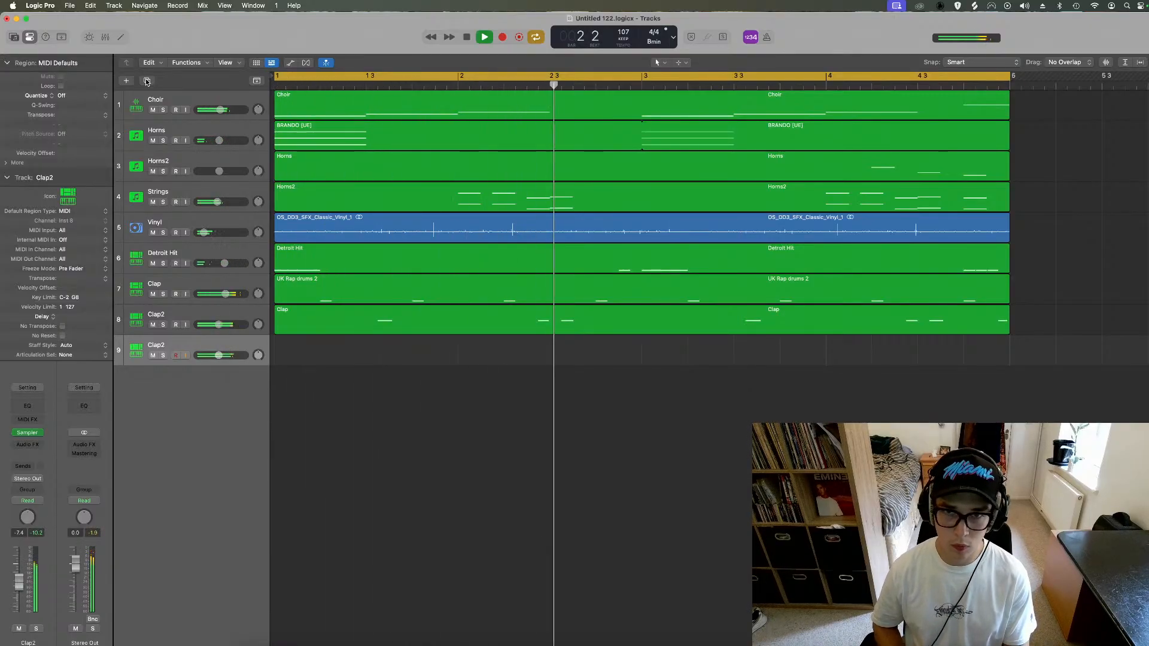
key("r")
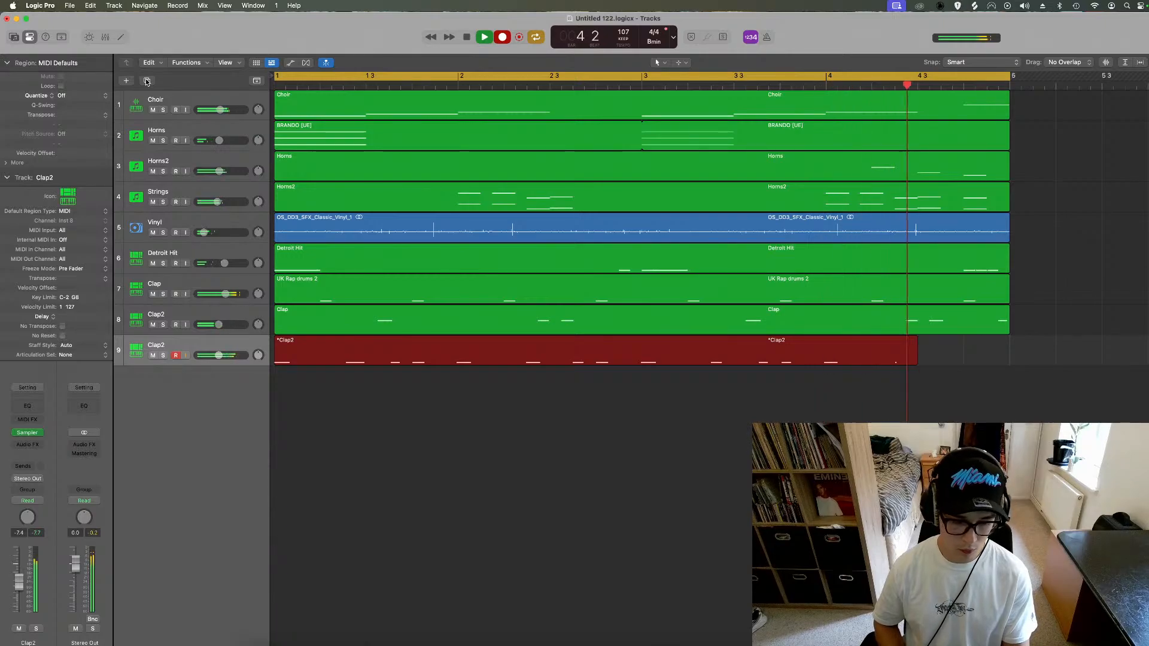
key("space")
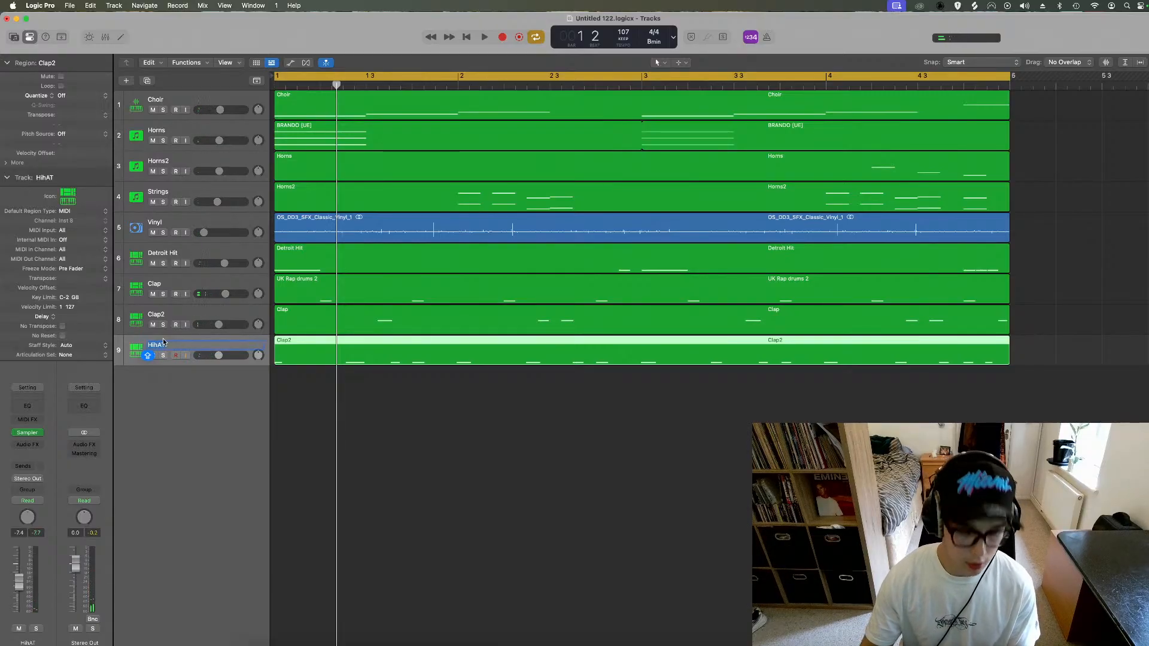
key("Return")
key("space")
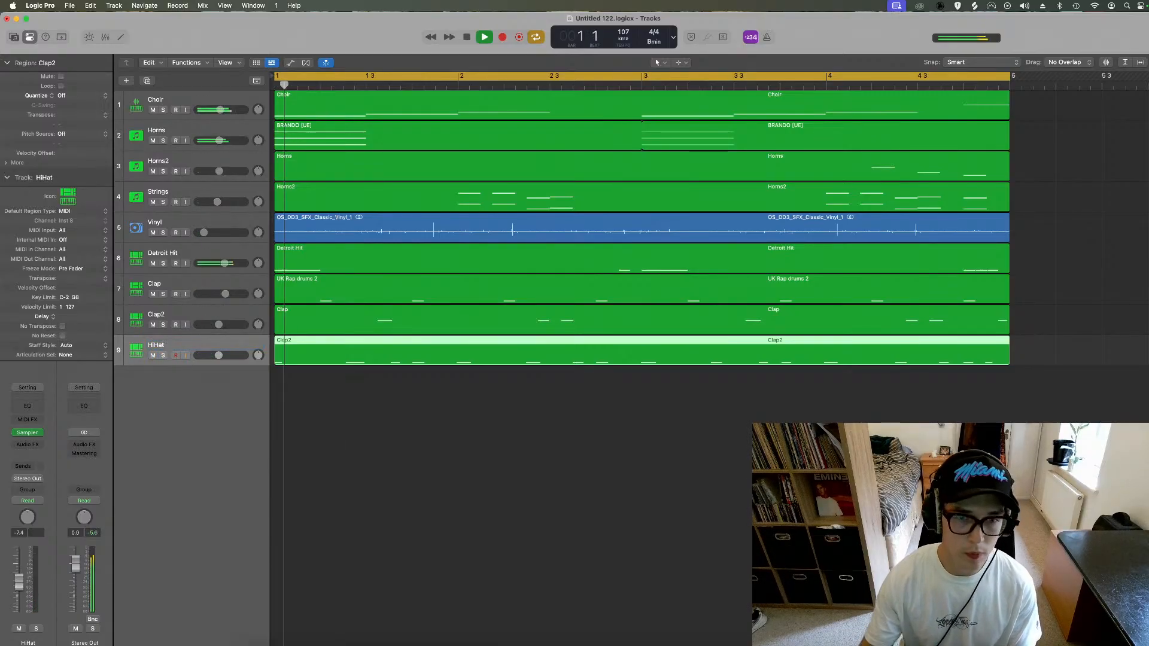
Step: Quantize all HiHat notes to 1/16 and apply the Fixed Note Length MIDI transform to them
double_click(356, 348)
left_click(251, 468)
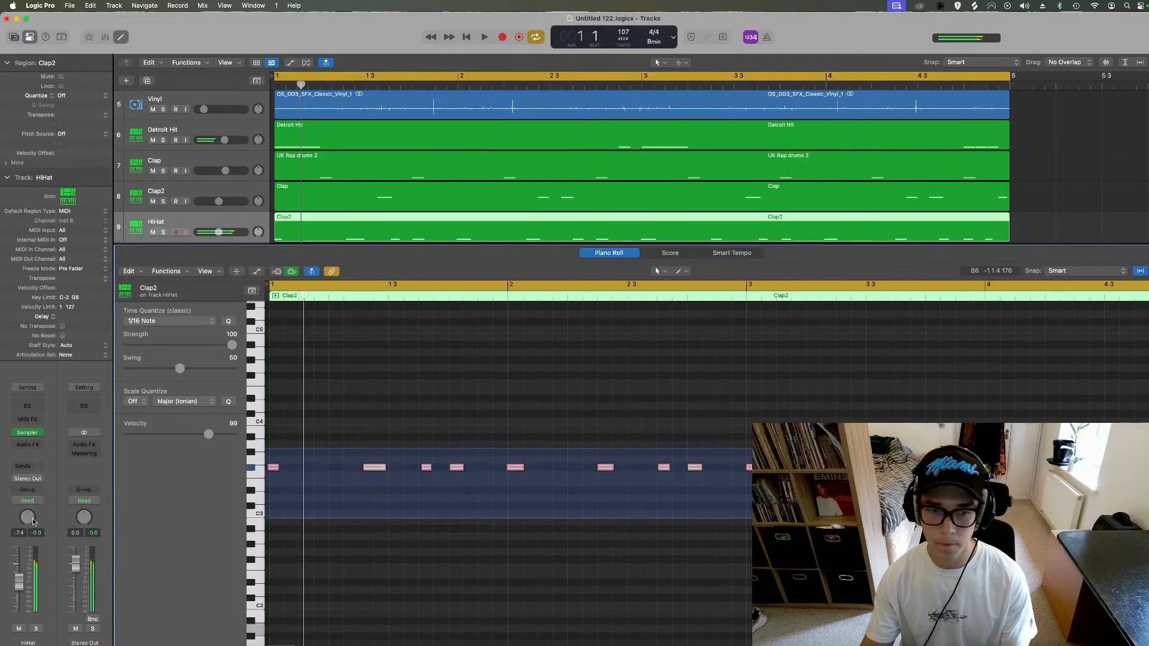
left_click(166, 271)
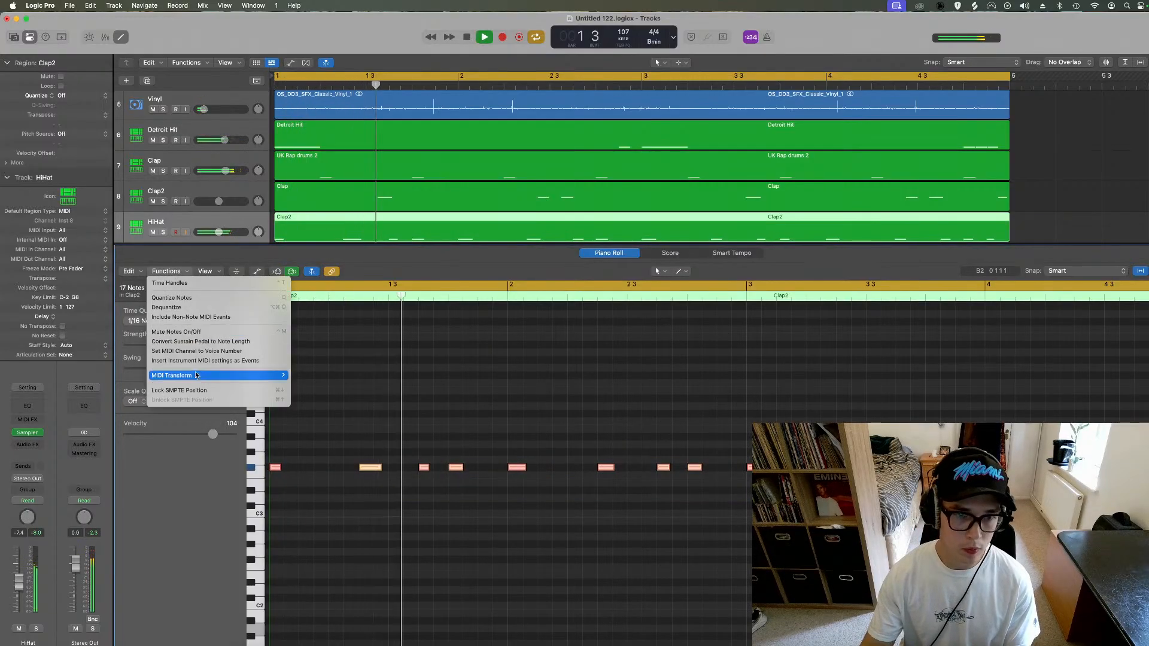
mouse_move(196, 381)
left_click(332, 508)
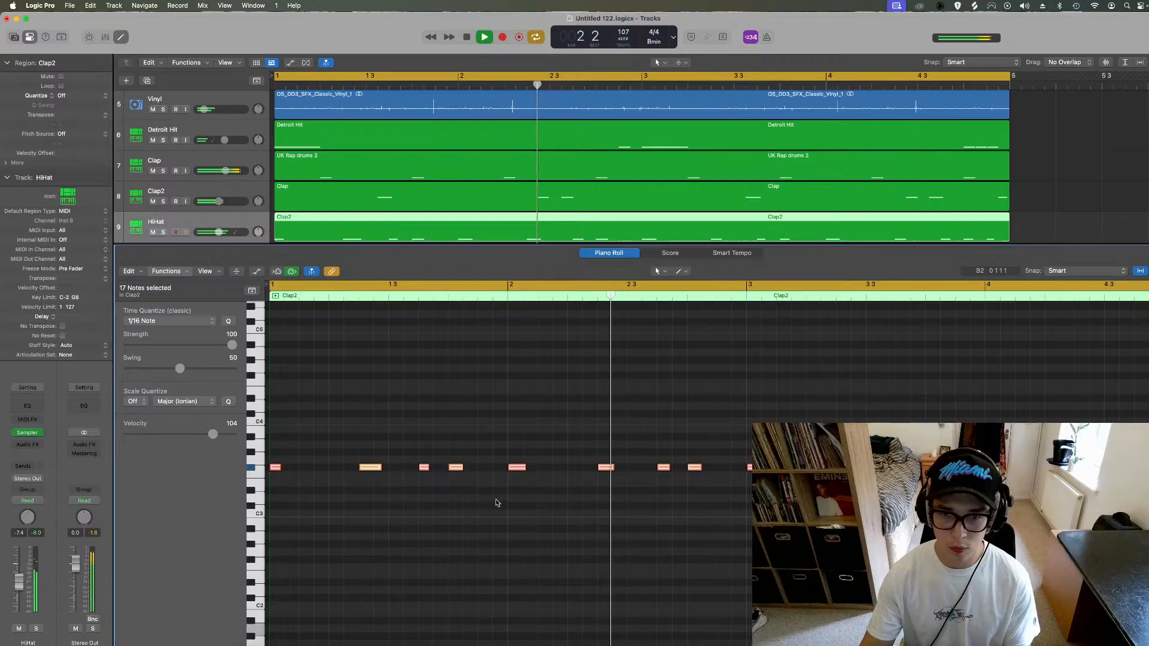
left_click(476, 479)
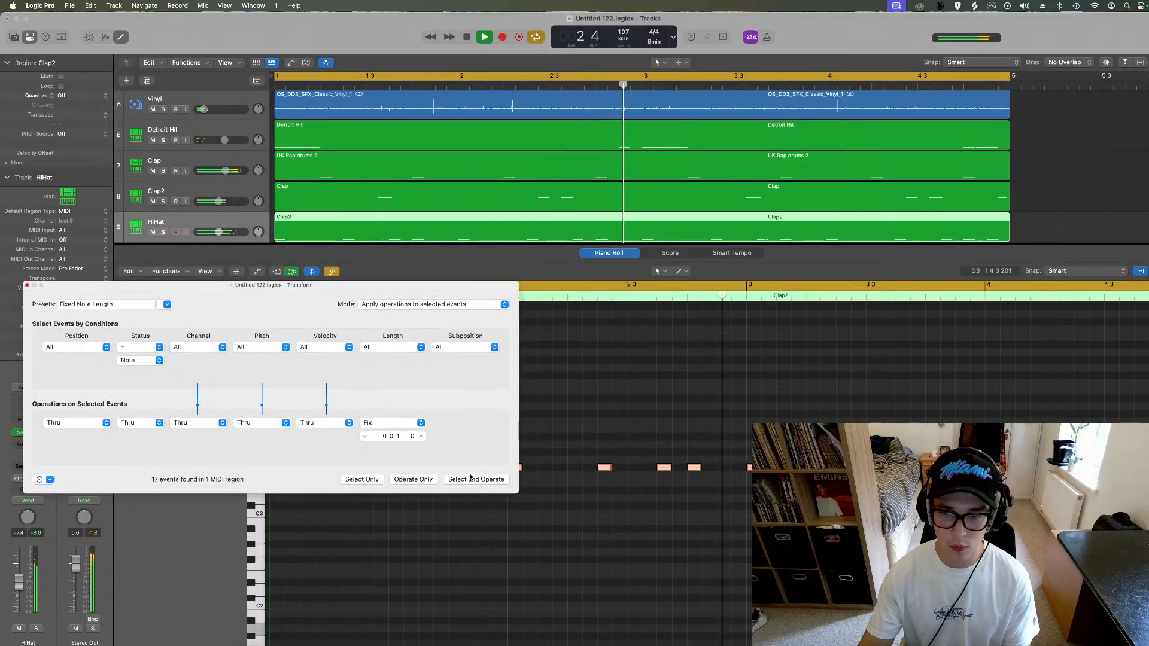
left_click(27, 285)
left_click(121, 37)
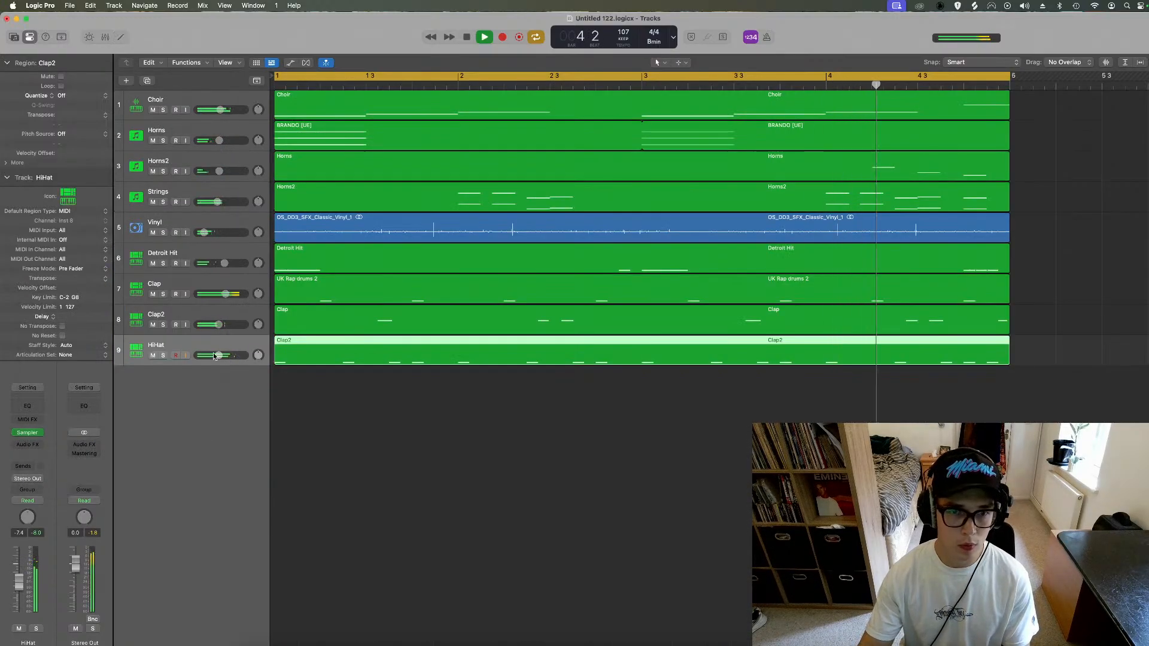
Step: Duplicate the HiHat track, audition sounds over the loop, and record a single open-hat hit just before bar 3
left_click(149, 81)
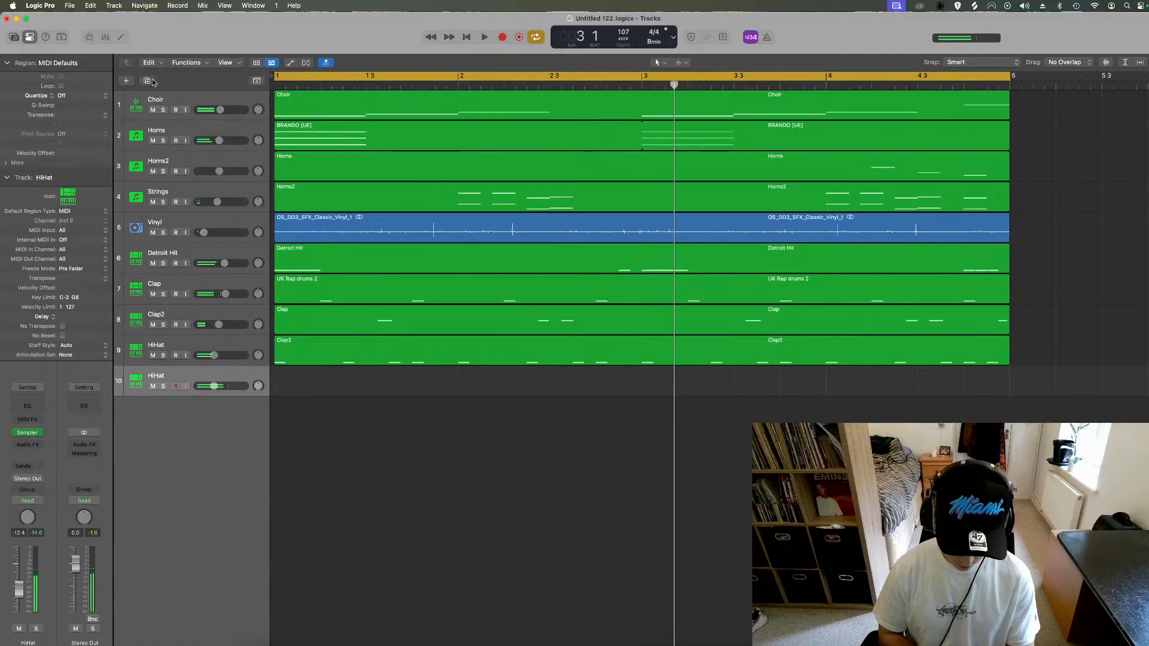
key("Return")
key("space")
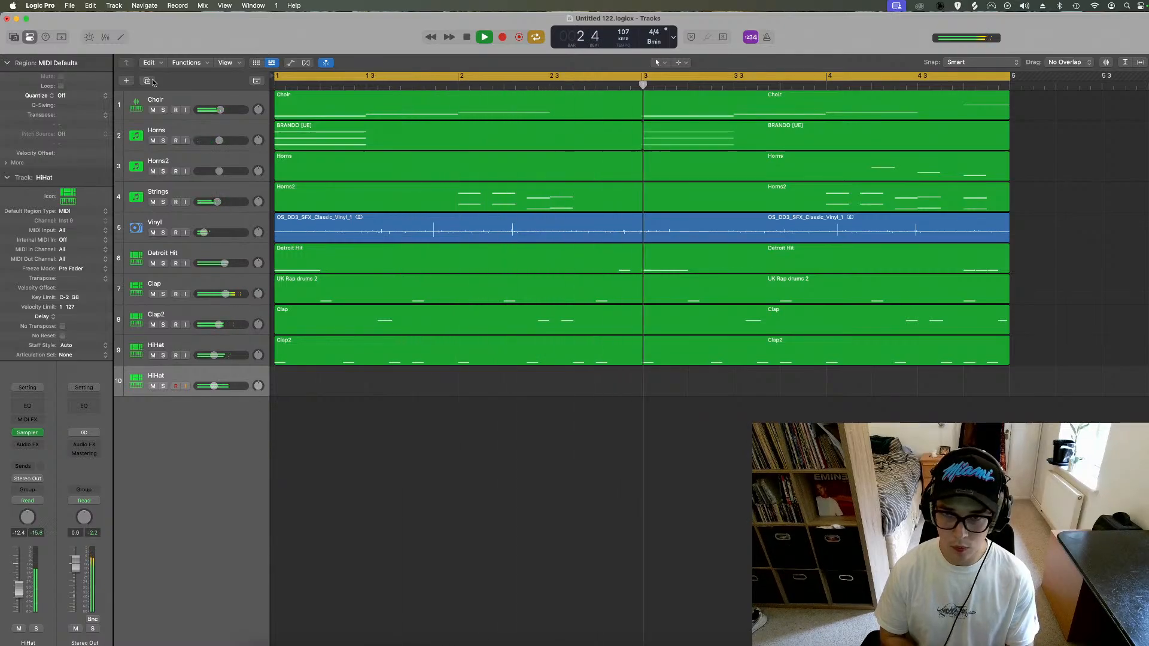
key("space")
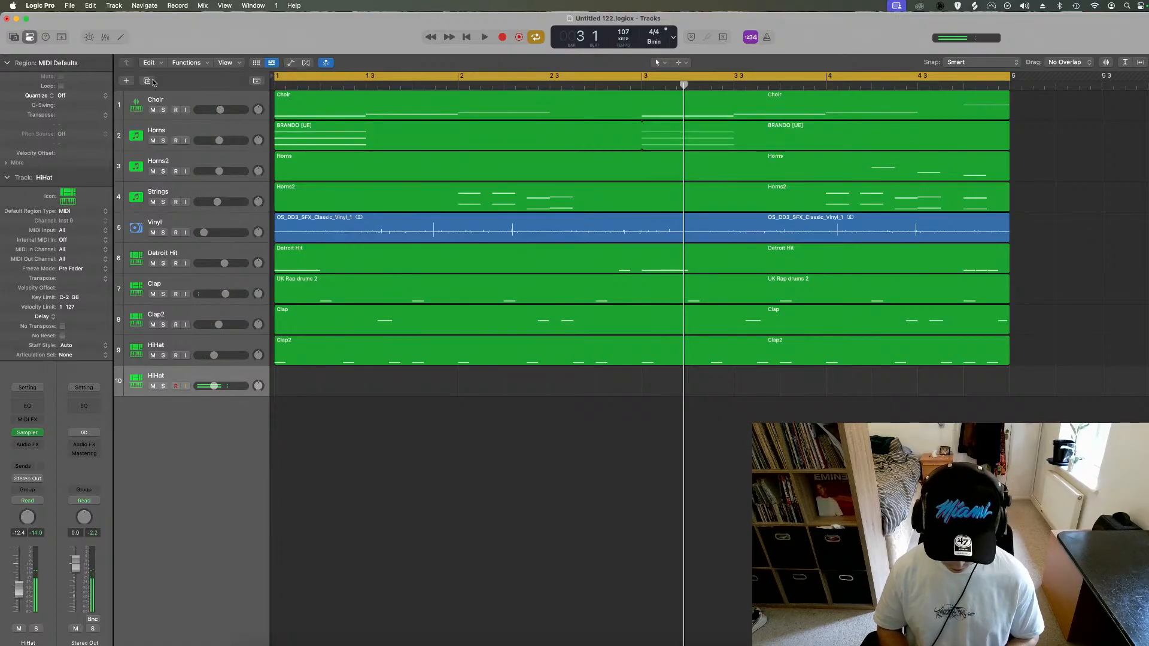
key("space")
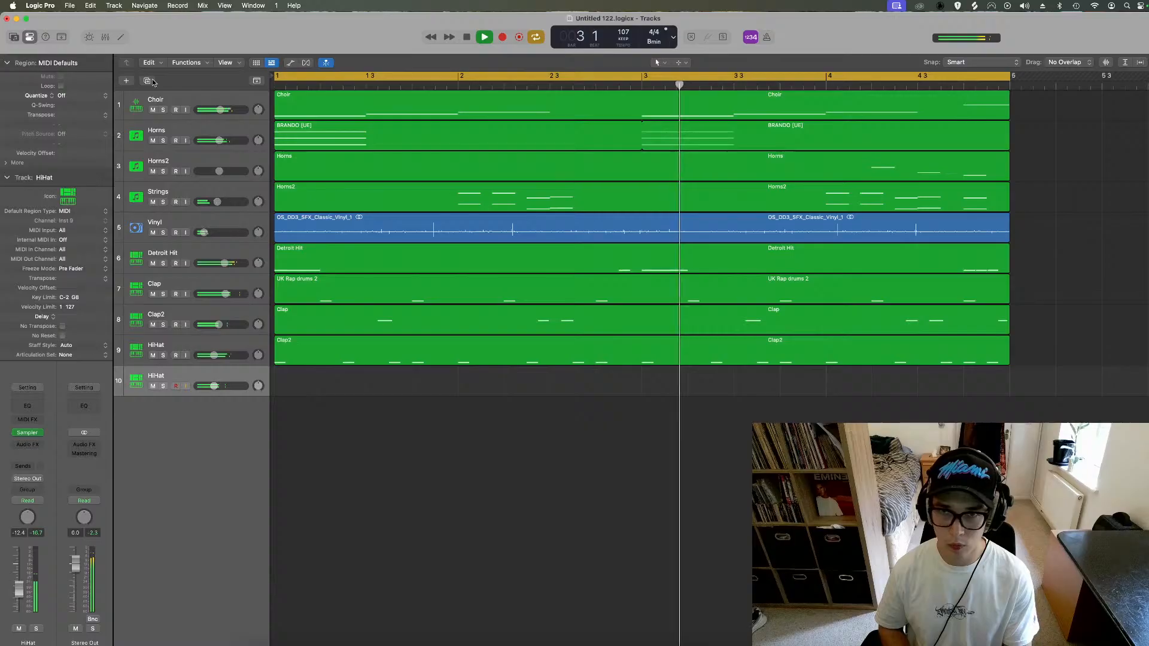
key("r")
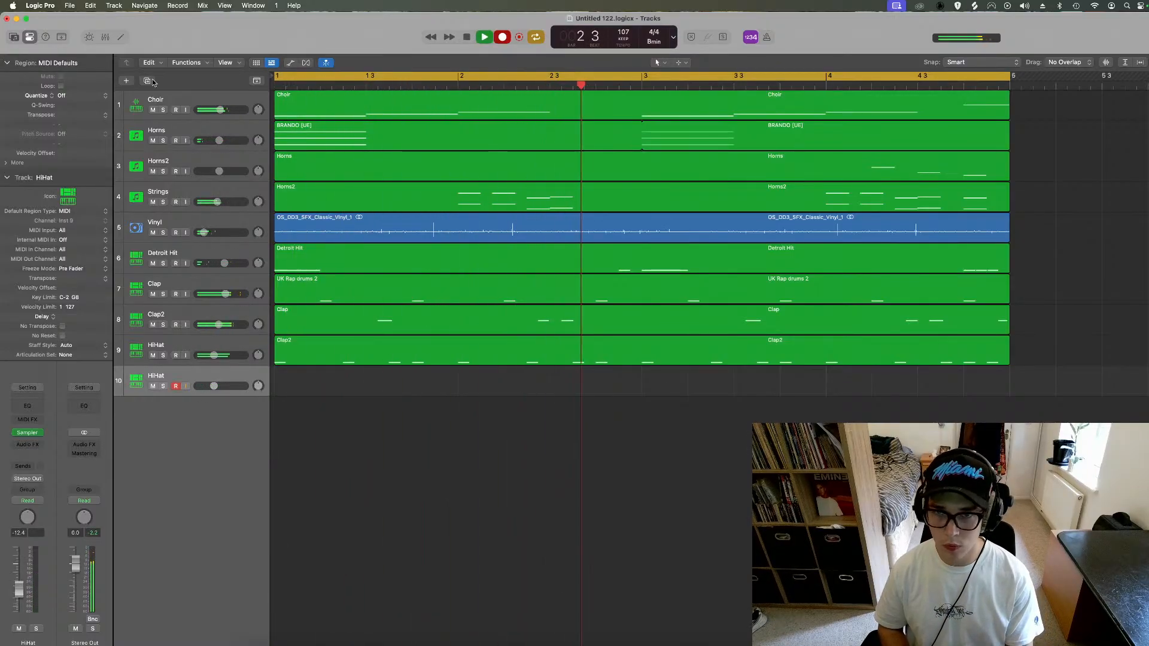
key("space")
key("space")
Step: Extend the new open-hat region in both directions so it covers all four bars of the cycle
scroll(152, 82, "right", 1)
scroll(518, 272, "right", 5)
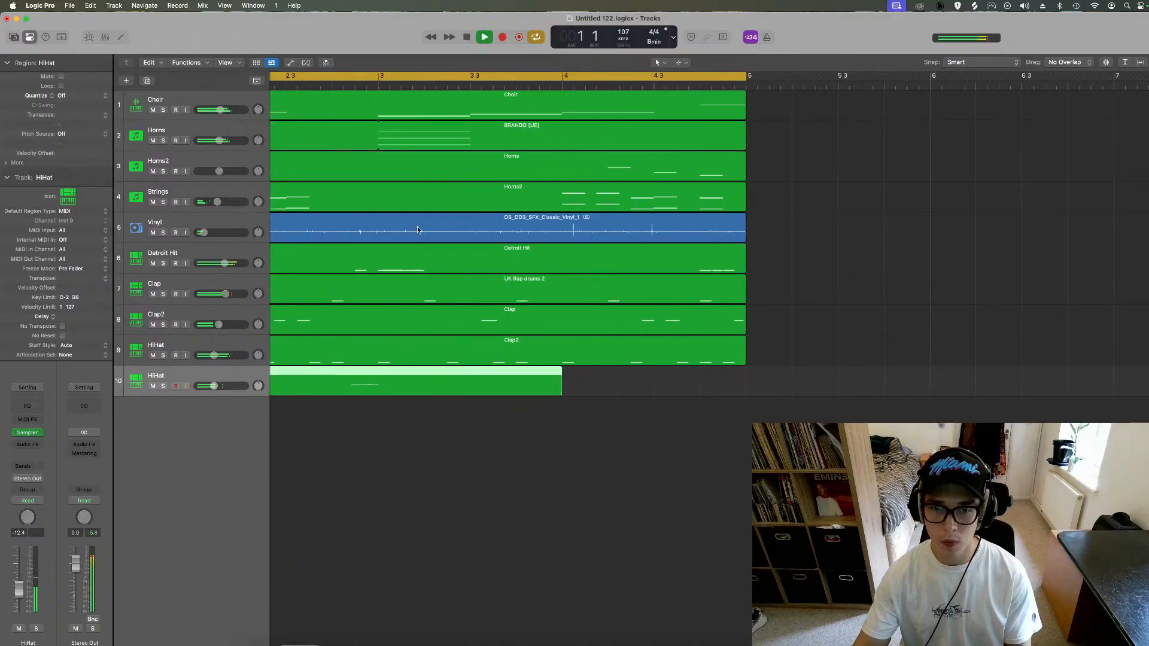
scroll(519, 272, "left", 6)
left_click_drag(448, 388, 275, 388)
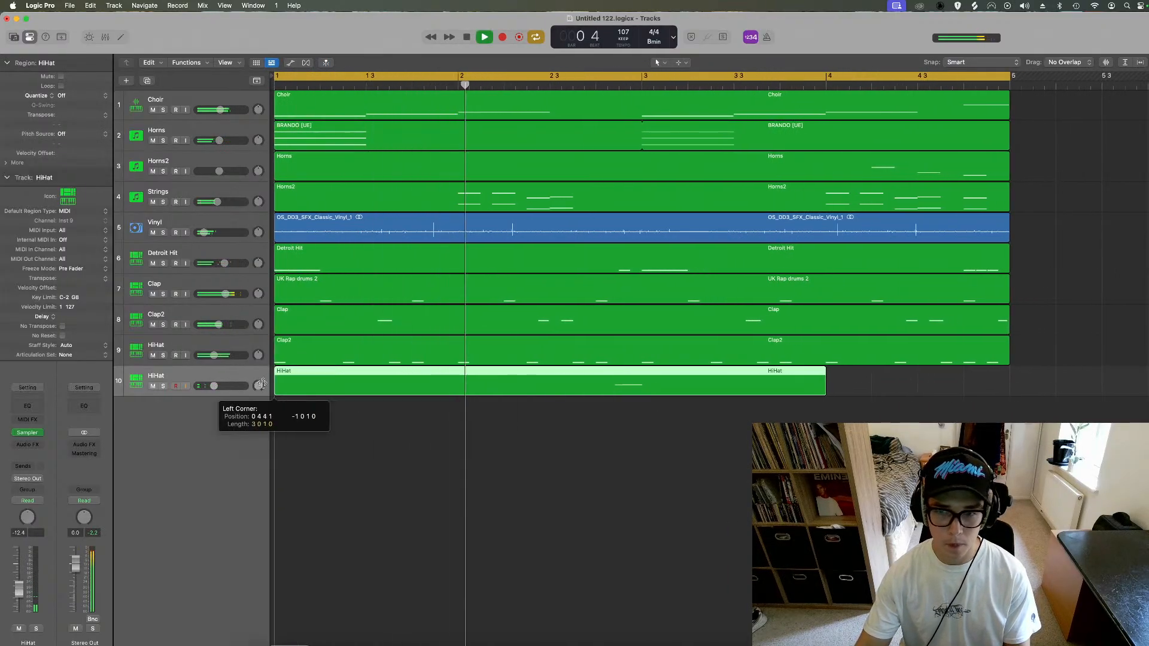
left_click_drag(824, 388, 1017, 389)
Step: Quantize the open-hat note to 1/16 and shorten it to end at bar 3
double_click(974, 390)
key("space")
left_click(731, 468)
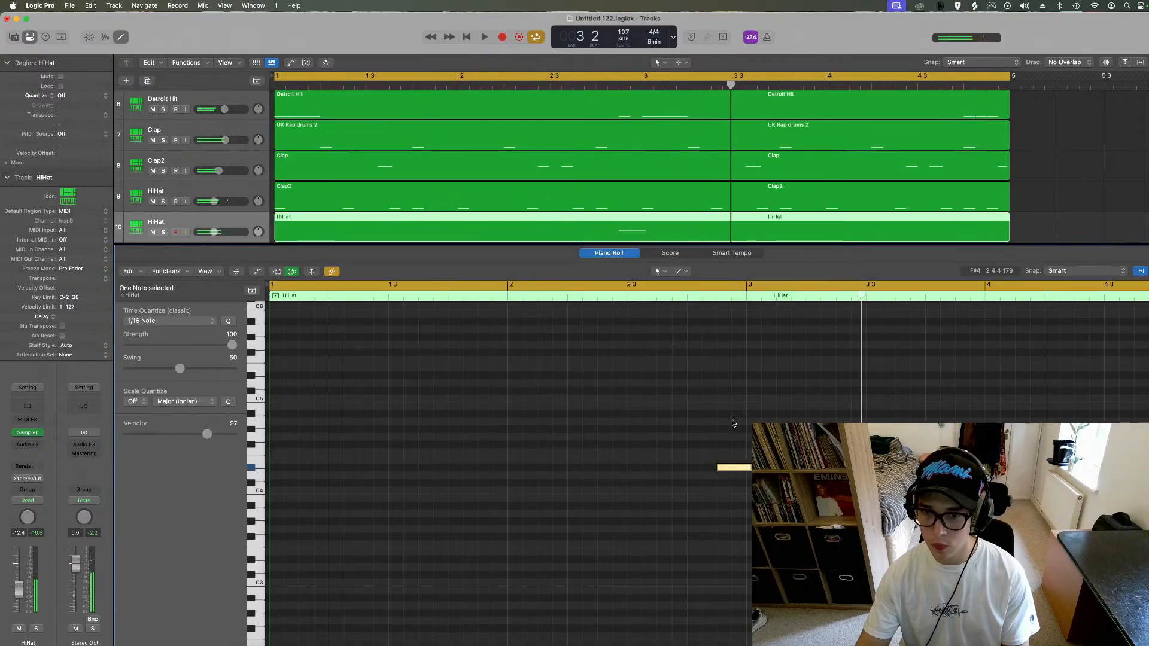
left_click(746, 301)
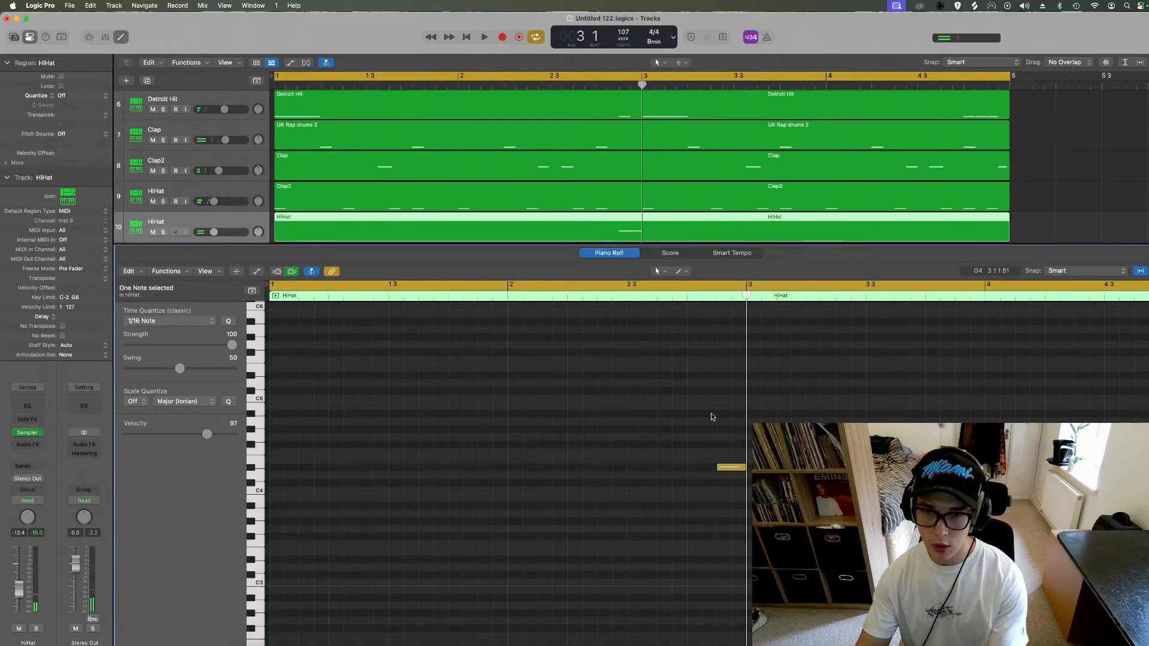
Step: Lower the open-hat track's volume to -18.5 dB and rename it Open Hat while the loop plays
left_click_drag(213, 232, 207, 232)
key("space")
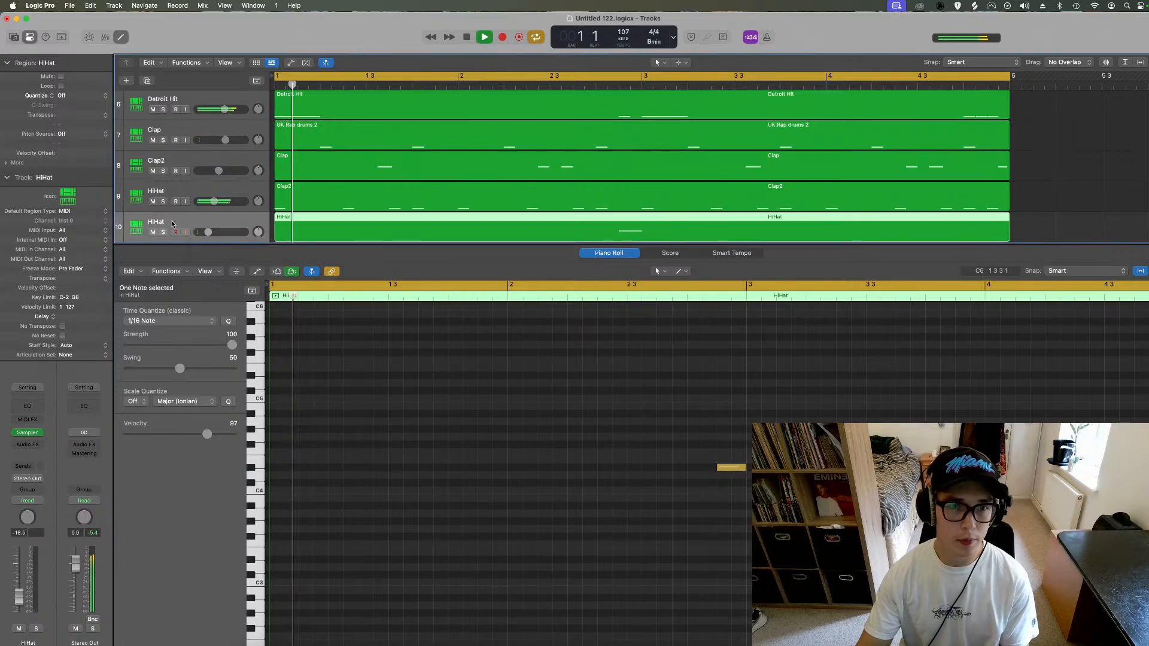
double_click(163, 222)
type("Open Hat")
key("Return")
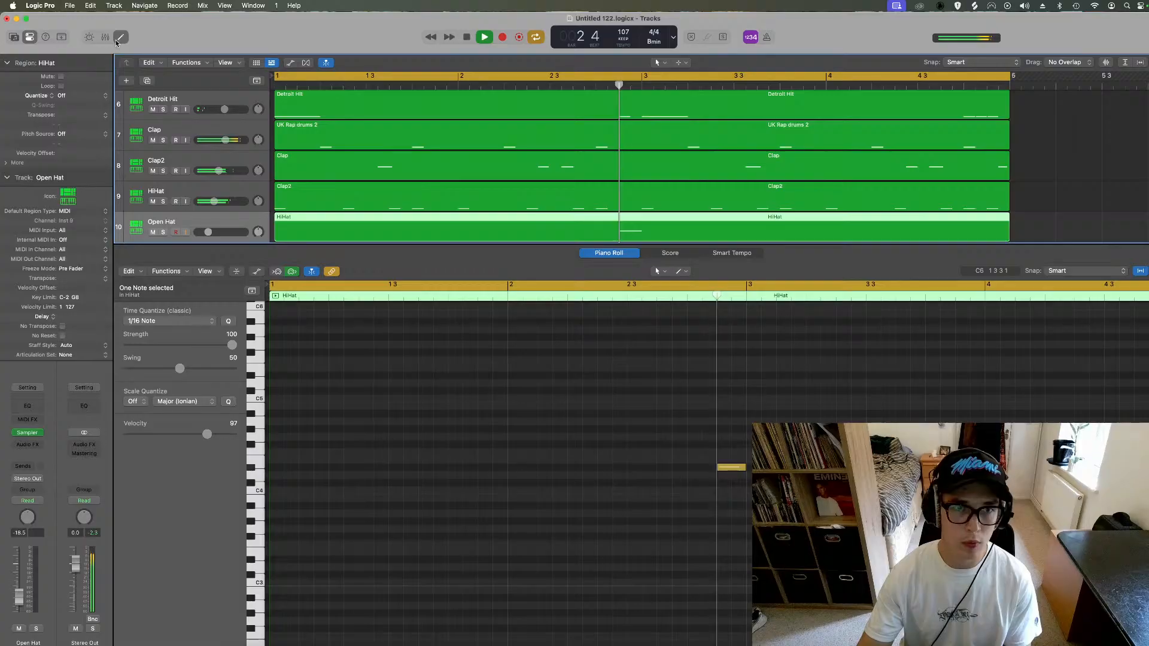
key("p")
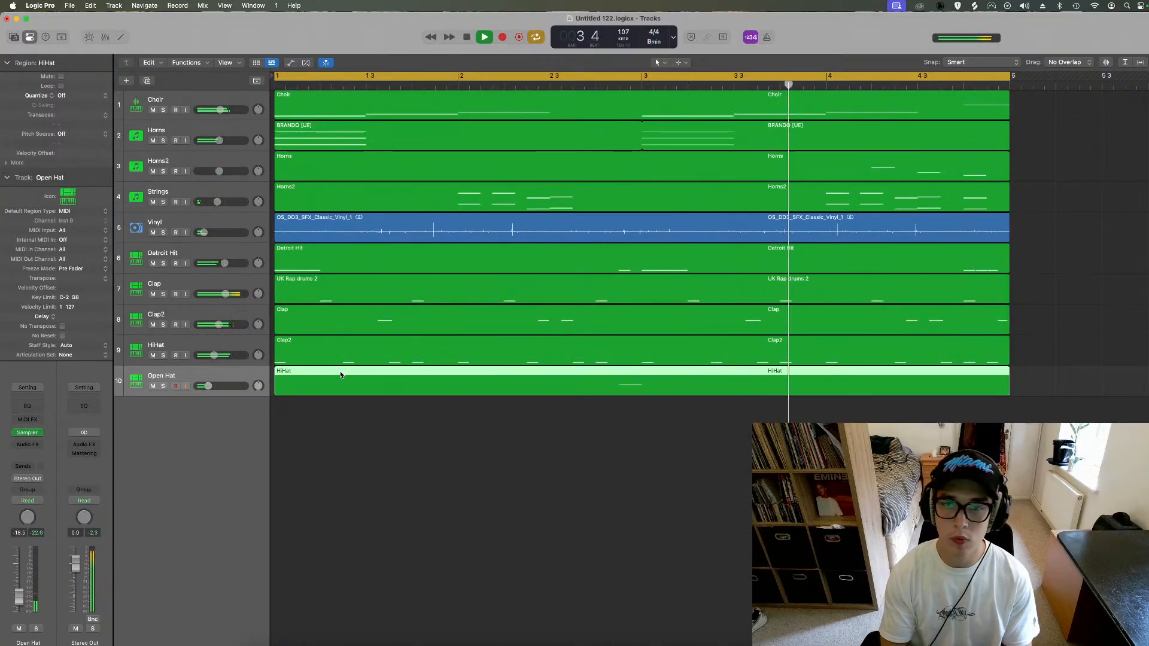
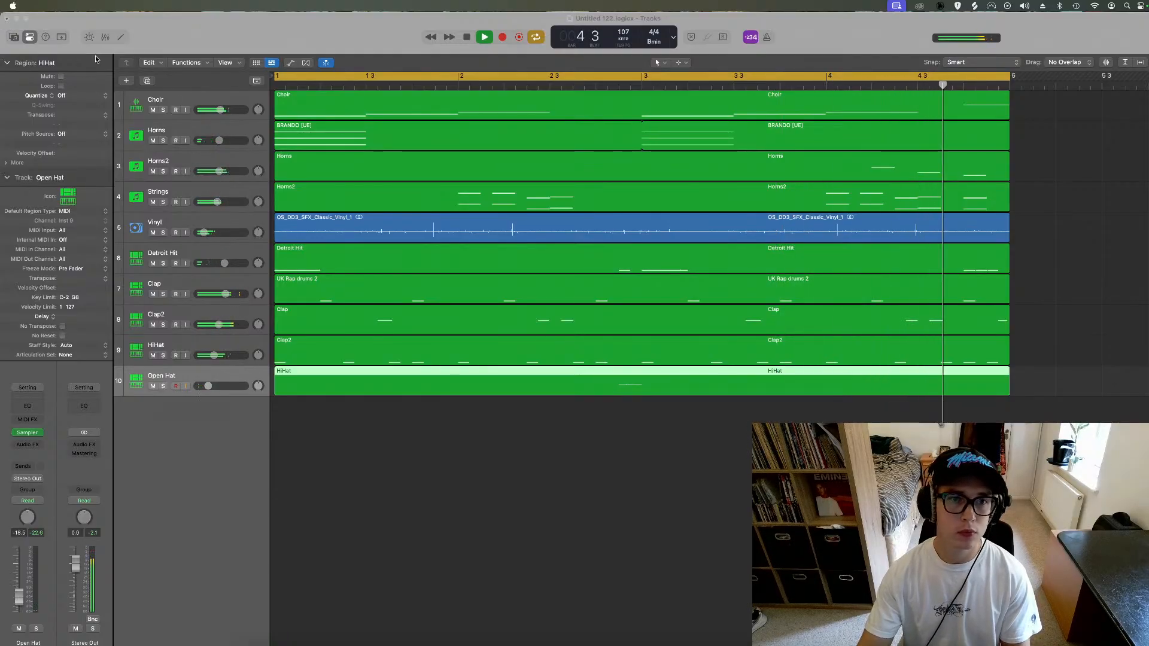
Step: Stop playback and duplicate the HiHat track to get a new empty track below Open Hat
left_click(1082, 247)
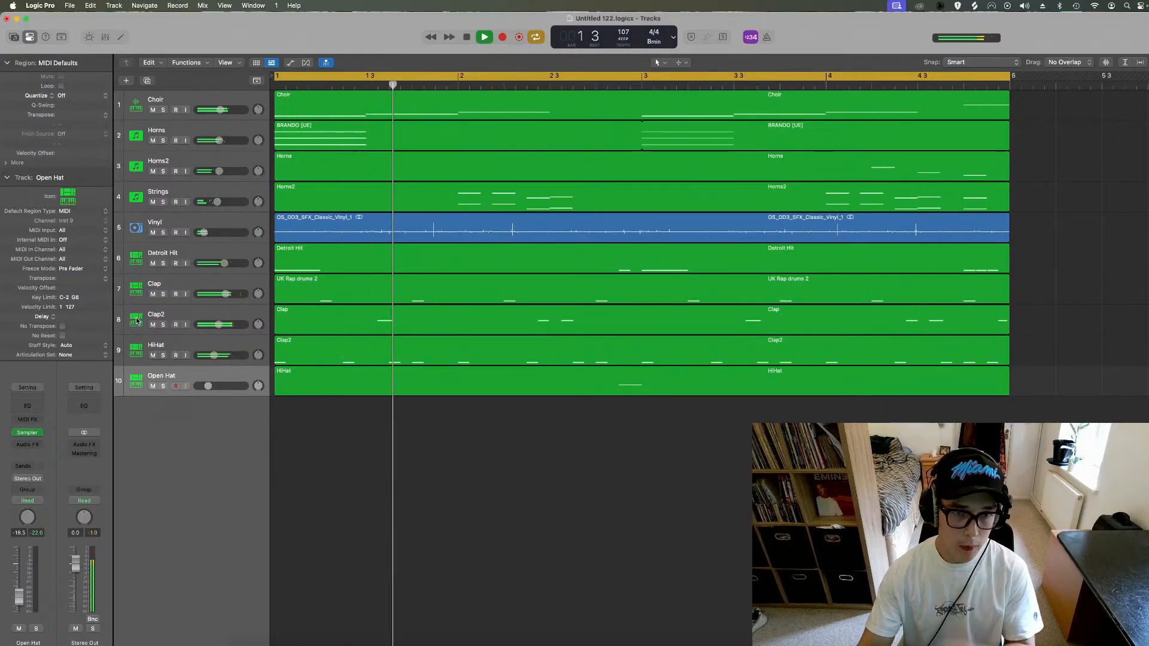
key("space")
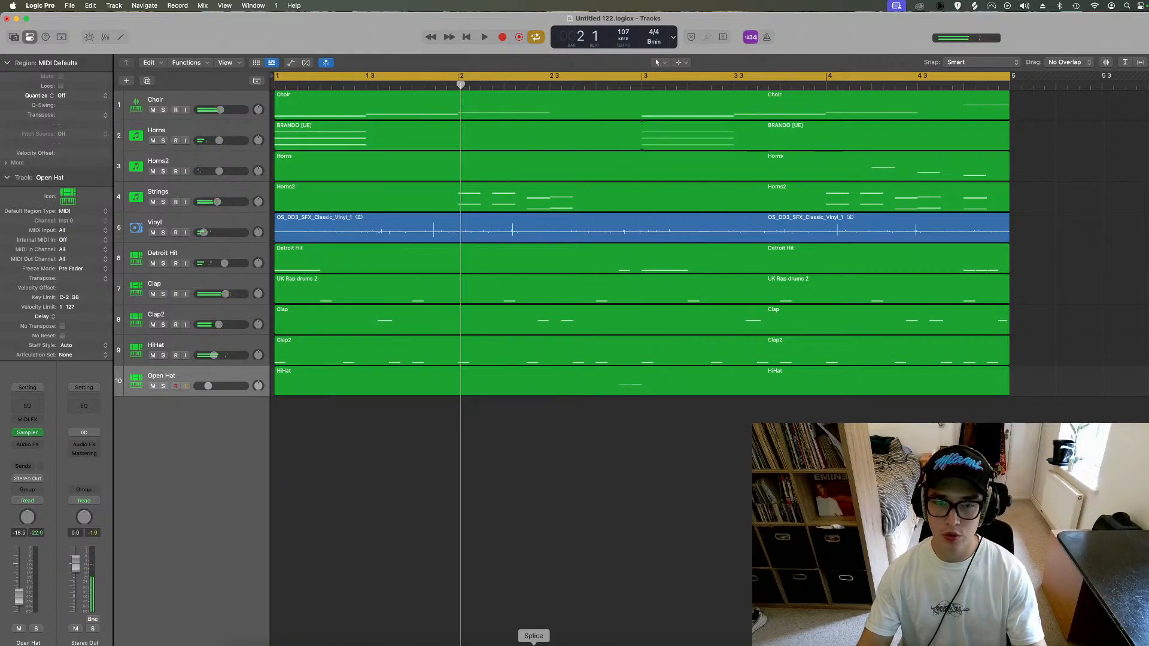
left_click(180, 347)
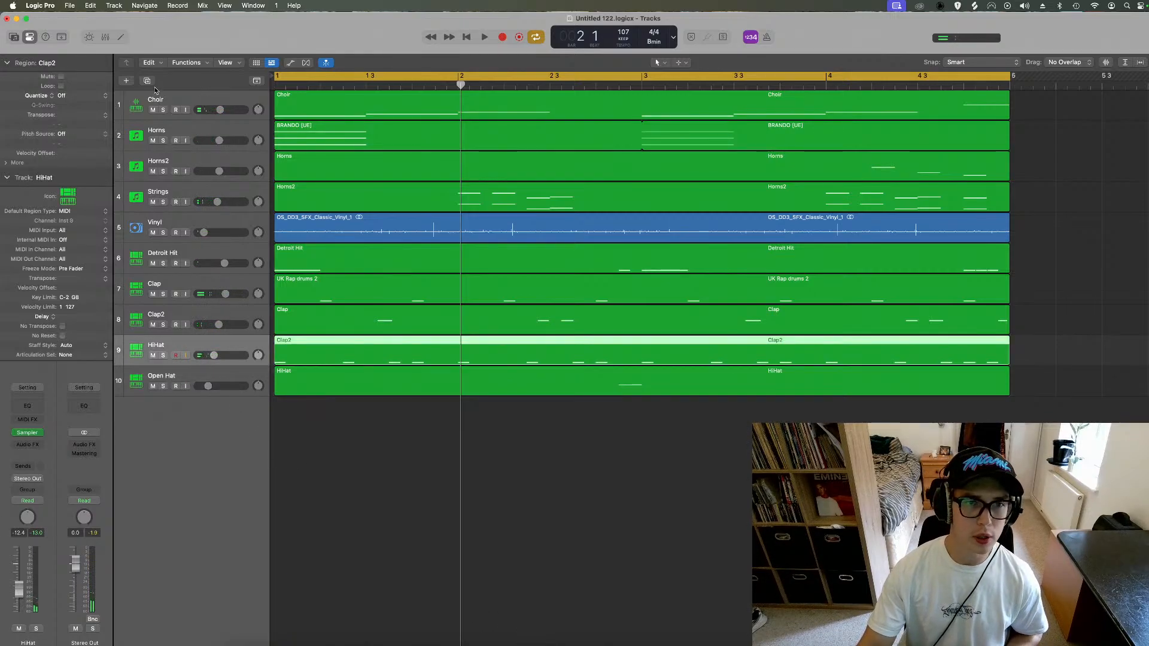
key("super+d")
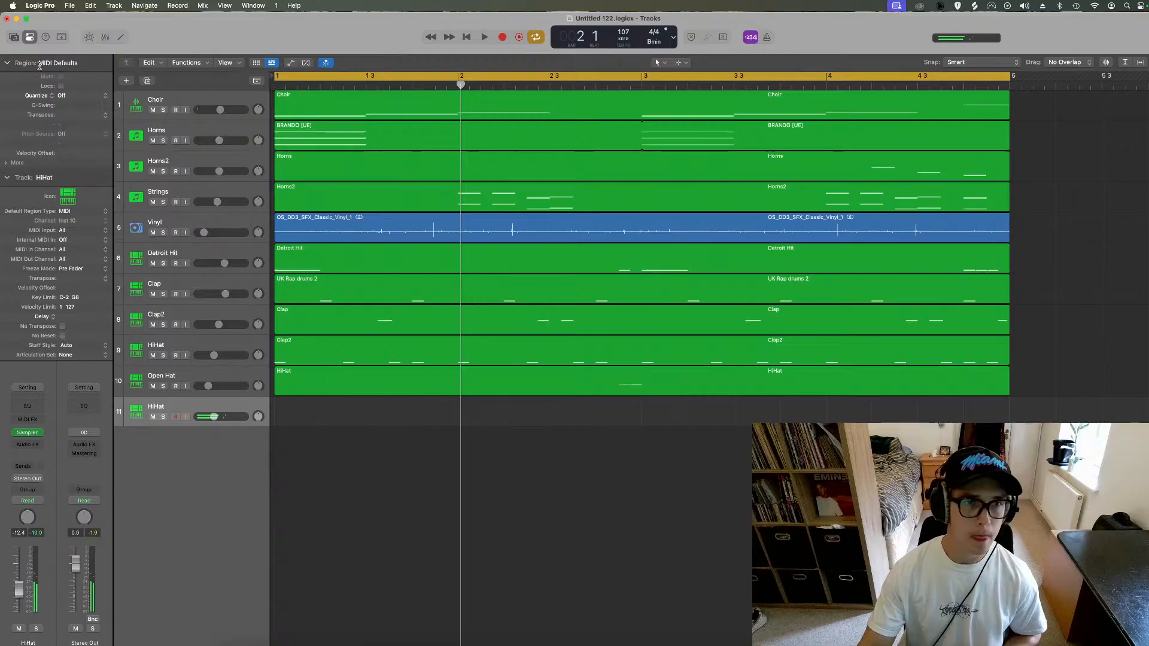
left_click(18, 38)
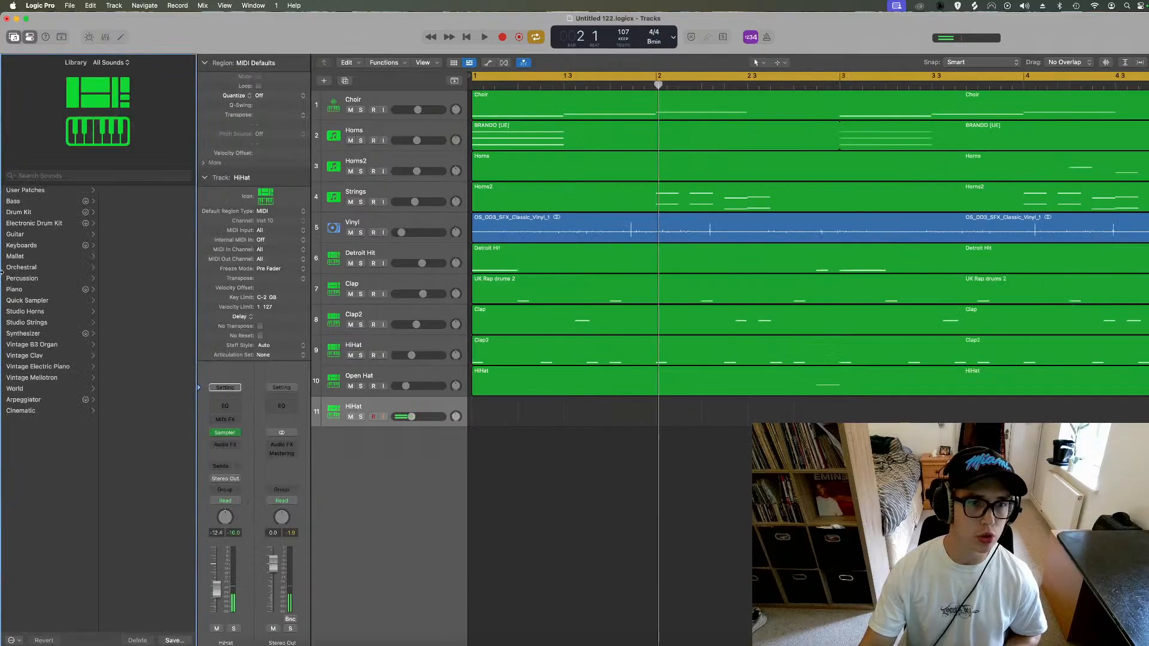
left_click(12, 37)
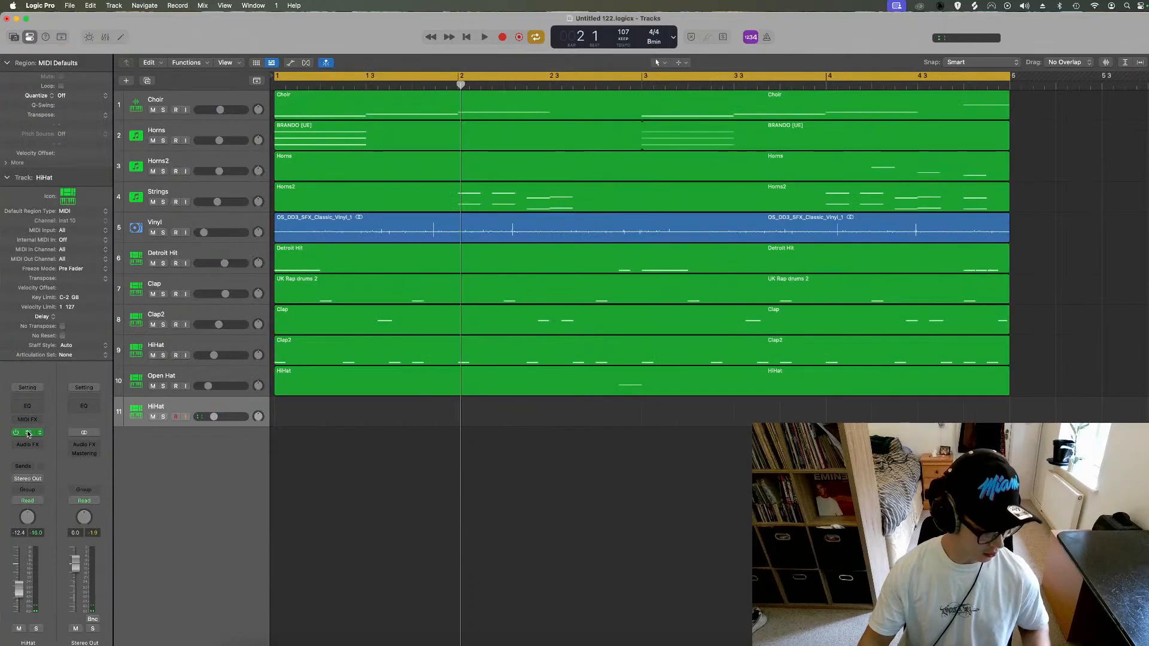
Step: Load the Detroit Hit setting in the Sampler on the duplicated HiHat track
left_click(28, 434)
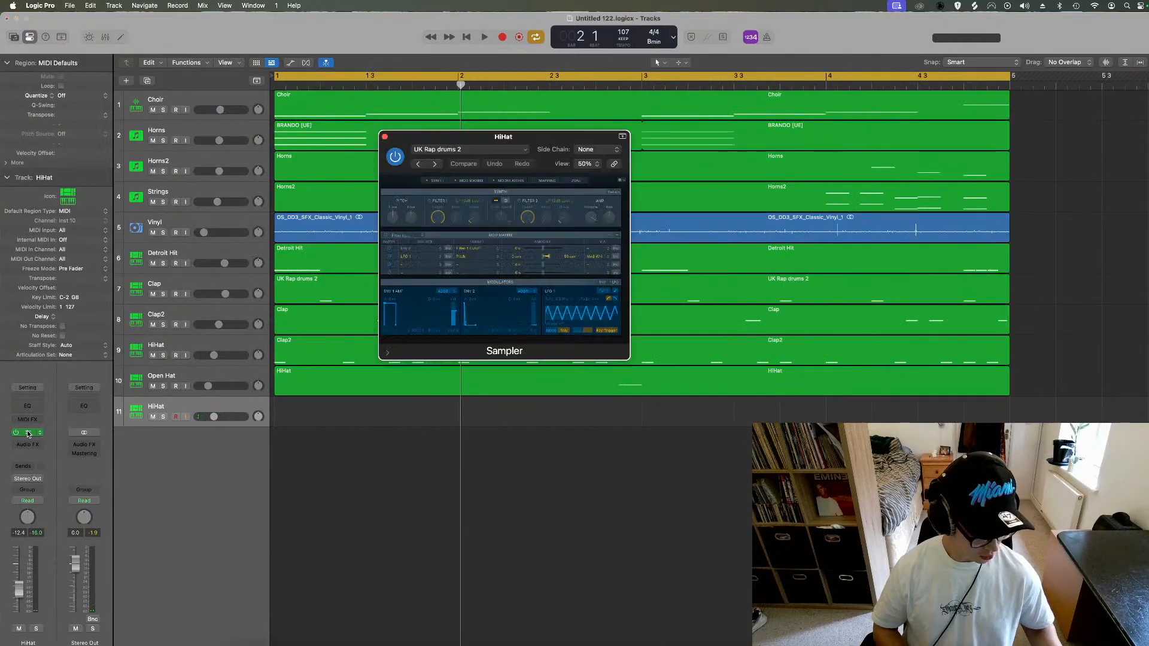
left_click(497, 149)
scroll(479, 598, "down", 5)
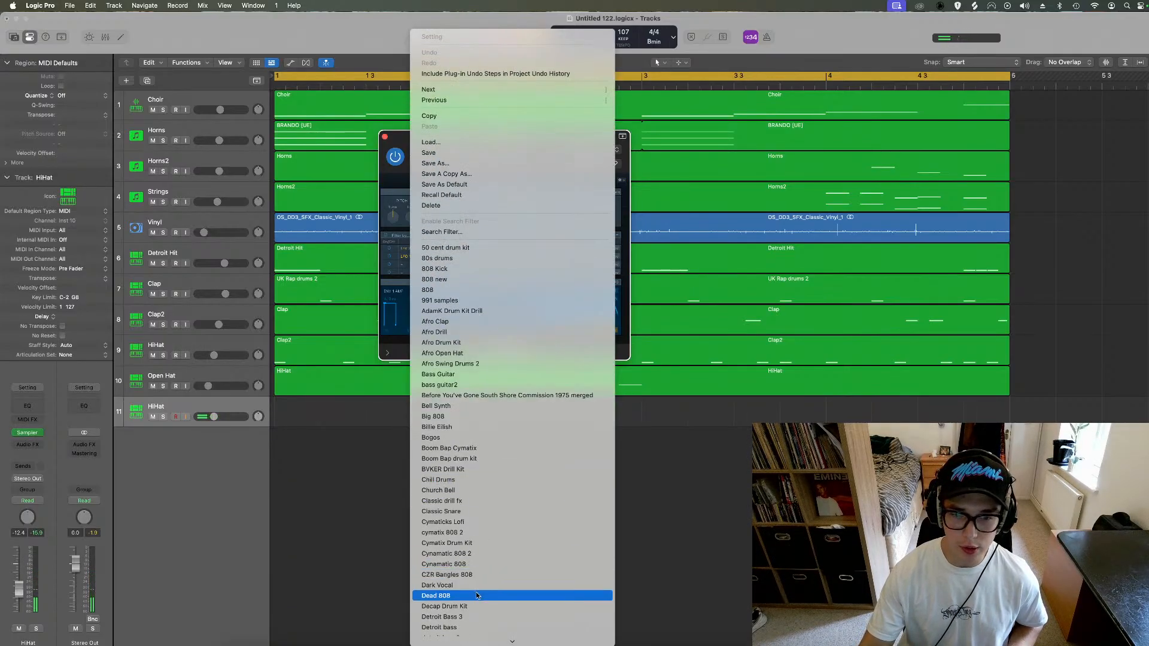
scroll(472, 580, "down", 3)
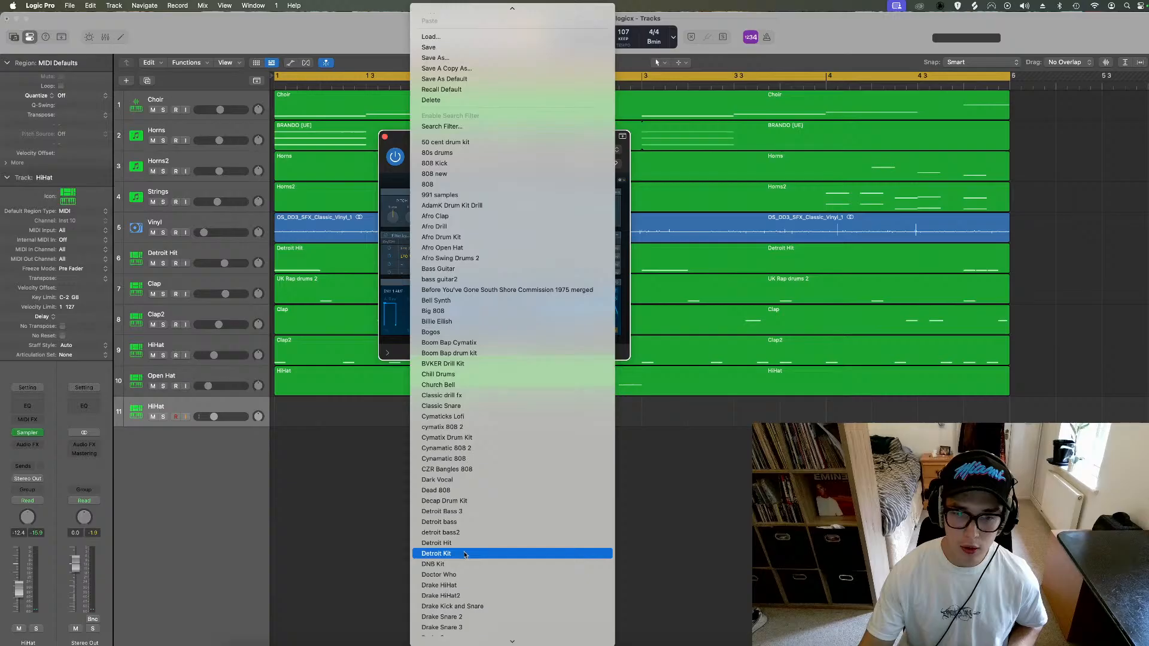
left_click(465, 543)
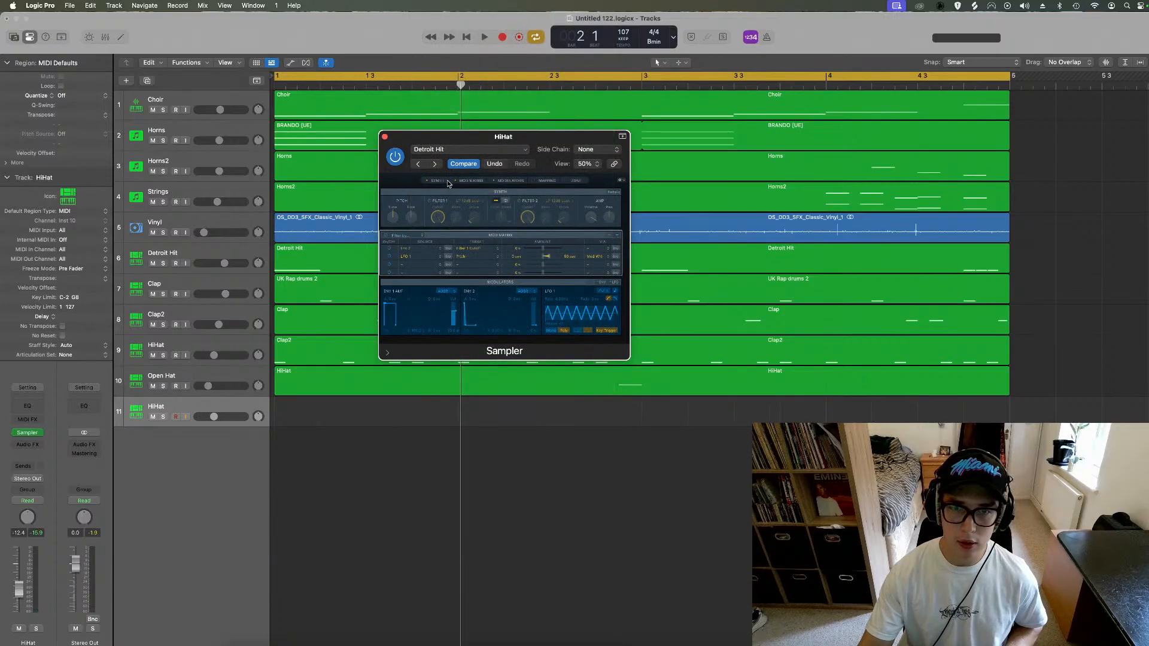
left_click(384, 137)
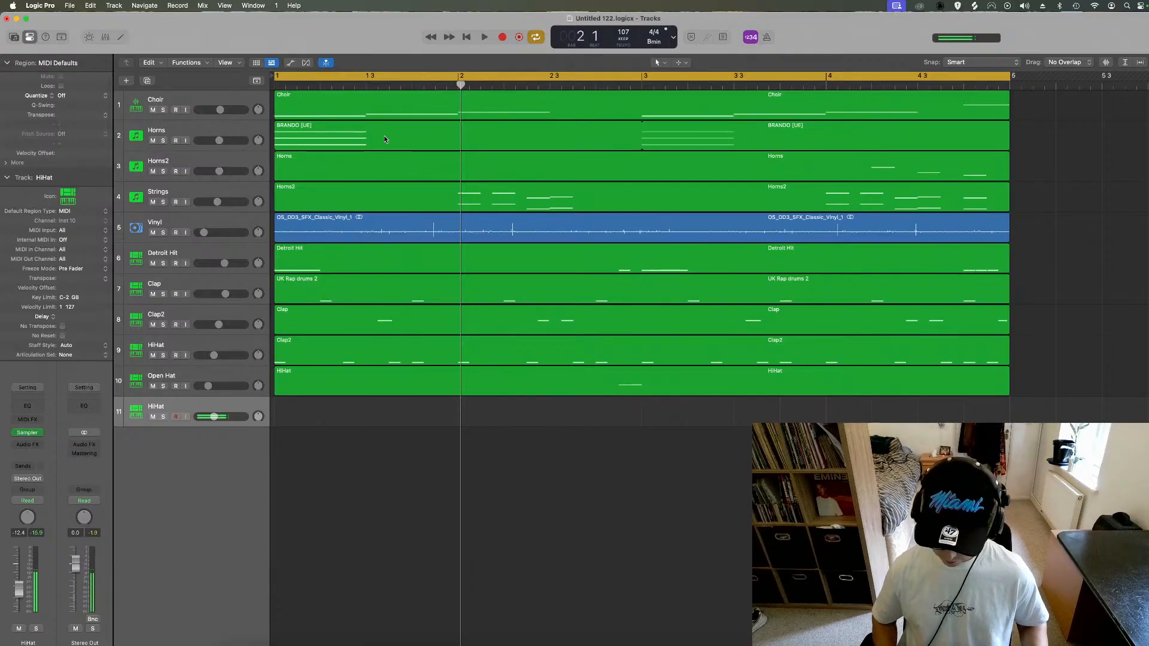
Step: Audition percussion sounds over the loop, then record three hits on the new track in bars 2 and 4
key("space")
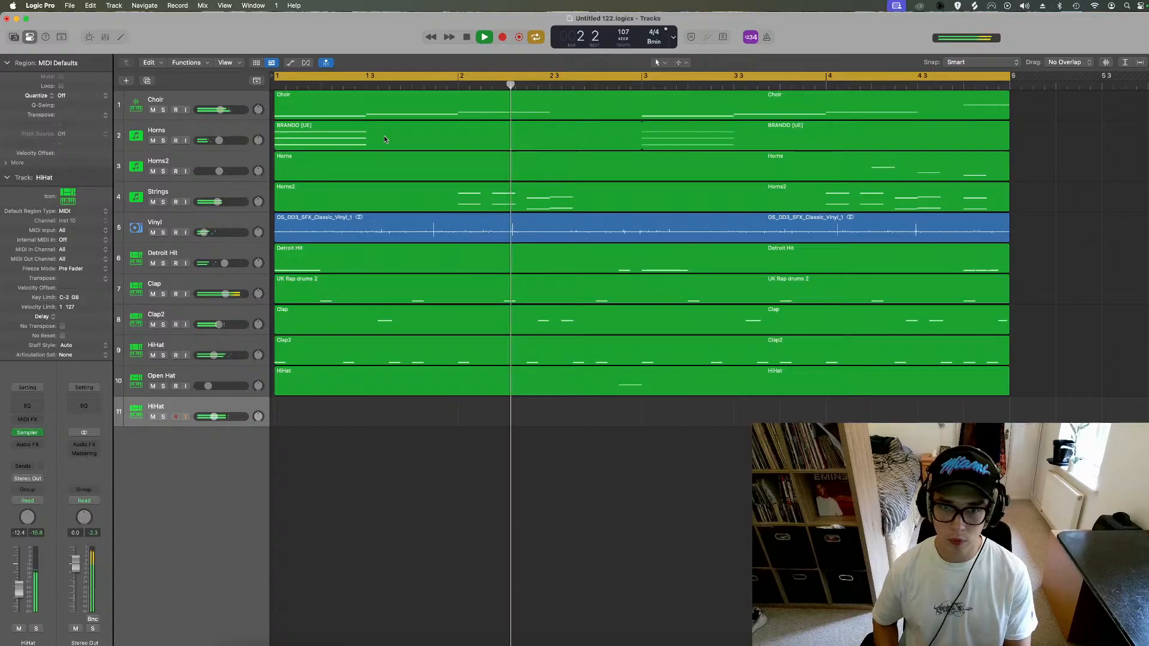
key("space")
key("r")
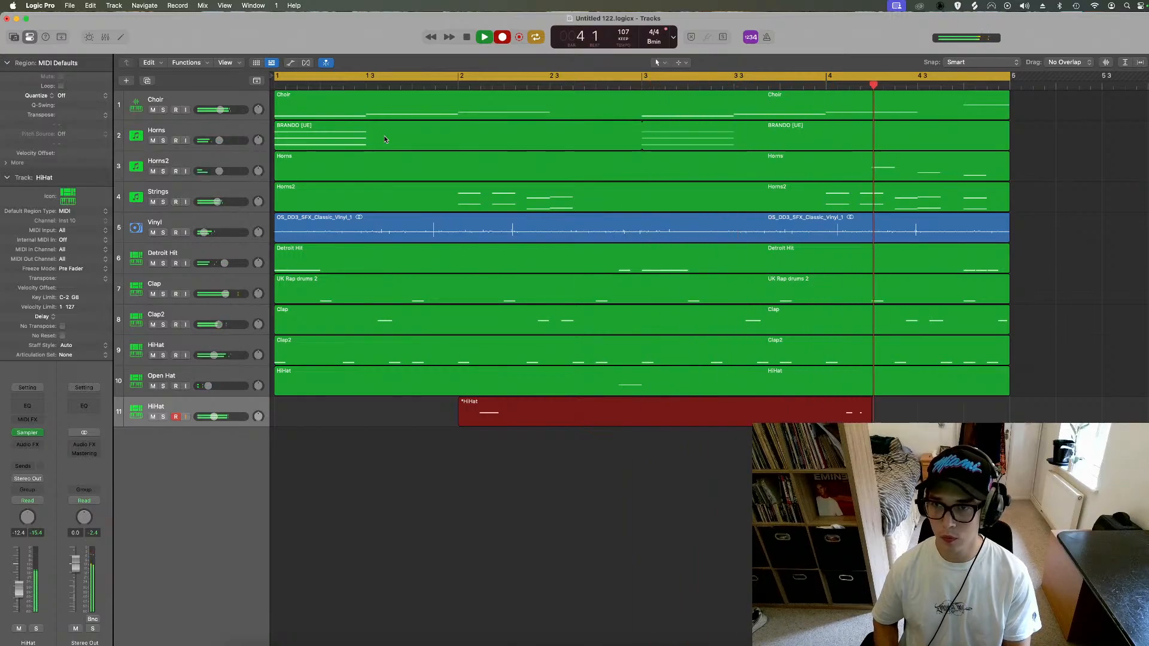
key("space")
key("space")
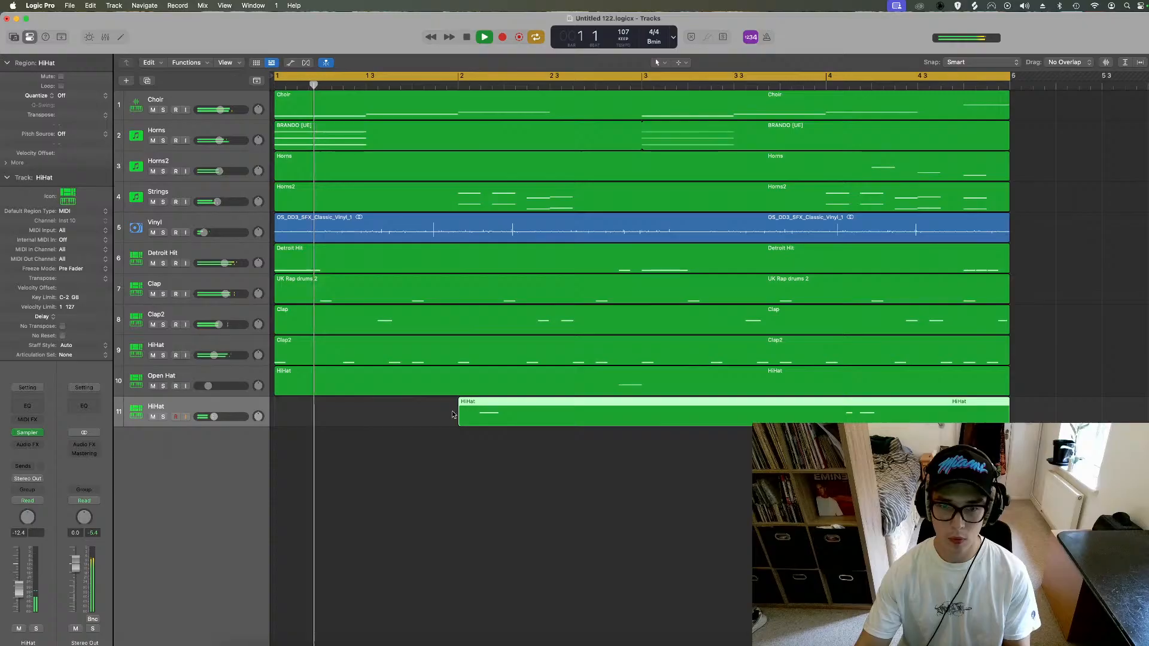
Step: Extend the percussion region's start back to bar 1 and rename the track Perc
left_click_drag(459, 419, 274, 419)
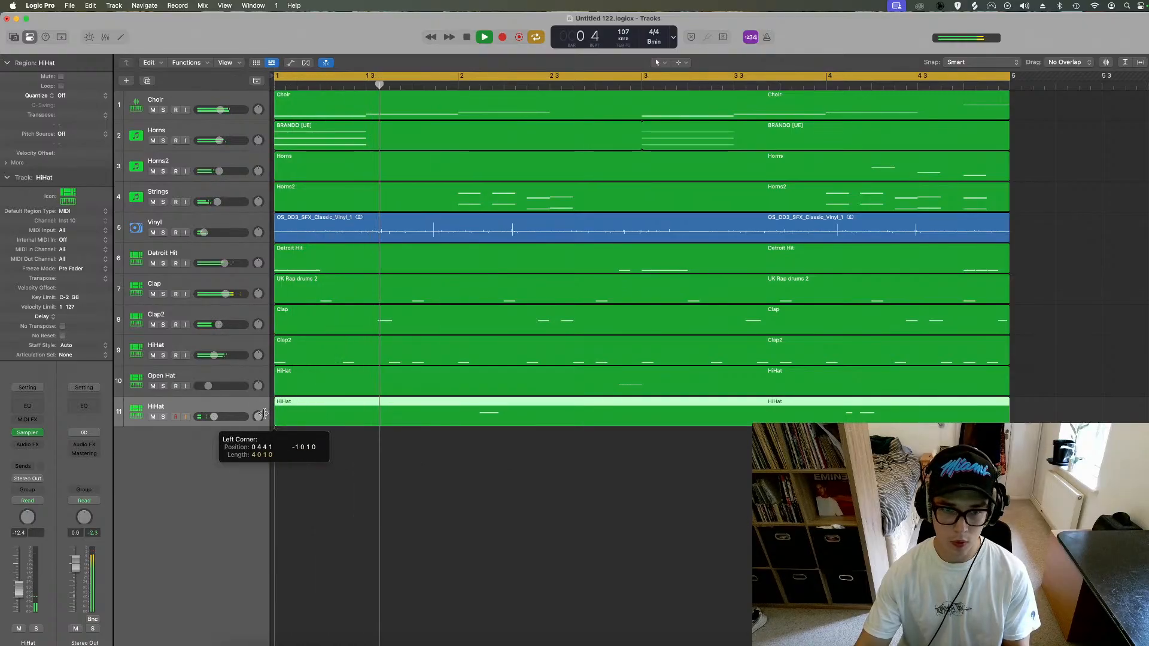
double_click(181, 404)
type("Perc")
key("Return")
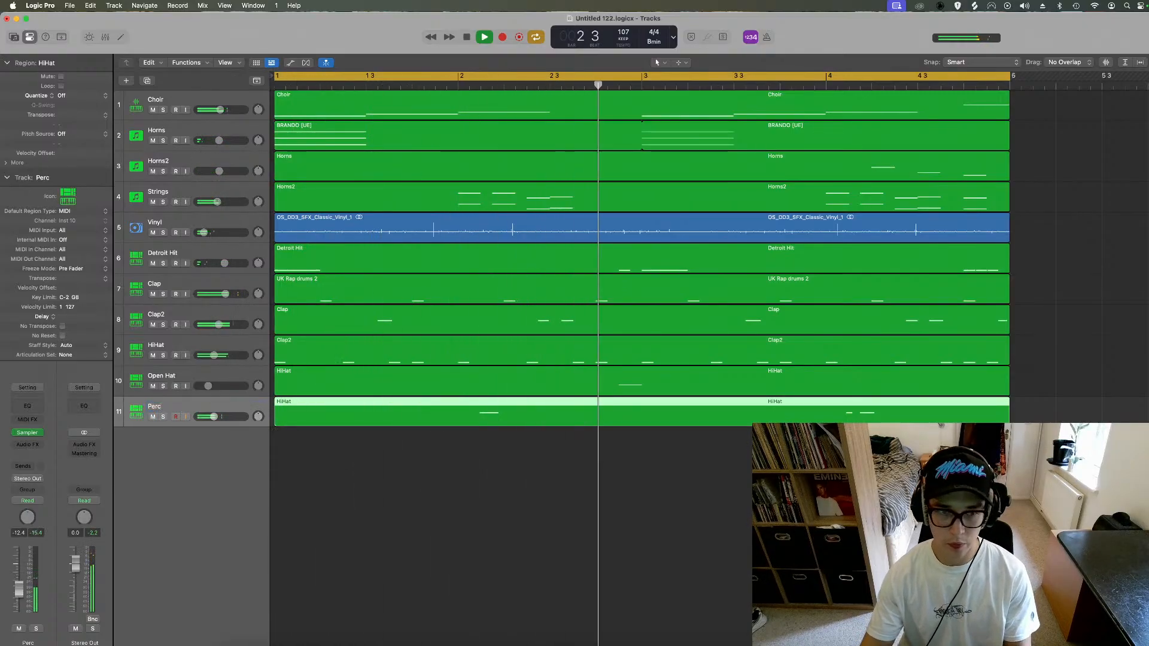
Step: Quantize all Perc notes to 1/16 and lower the track's volume to -14.8 dB
double_click(472, 423)
left_click_drag(551, 418, 890, 541)
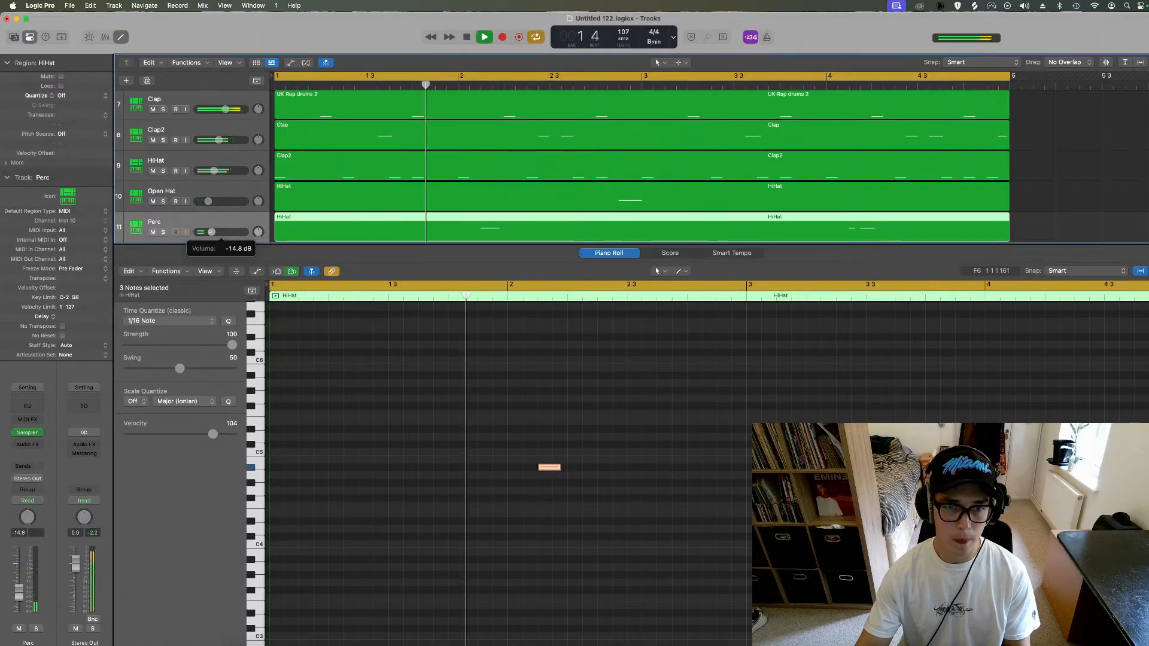
left_click(121, 38)
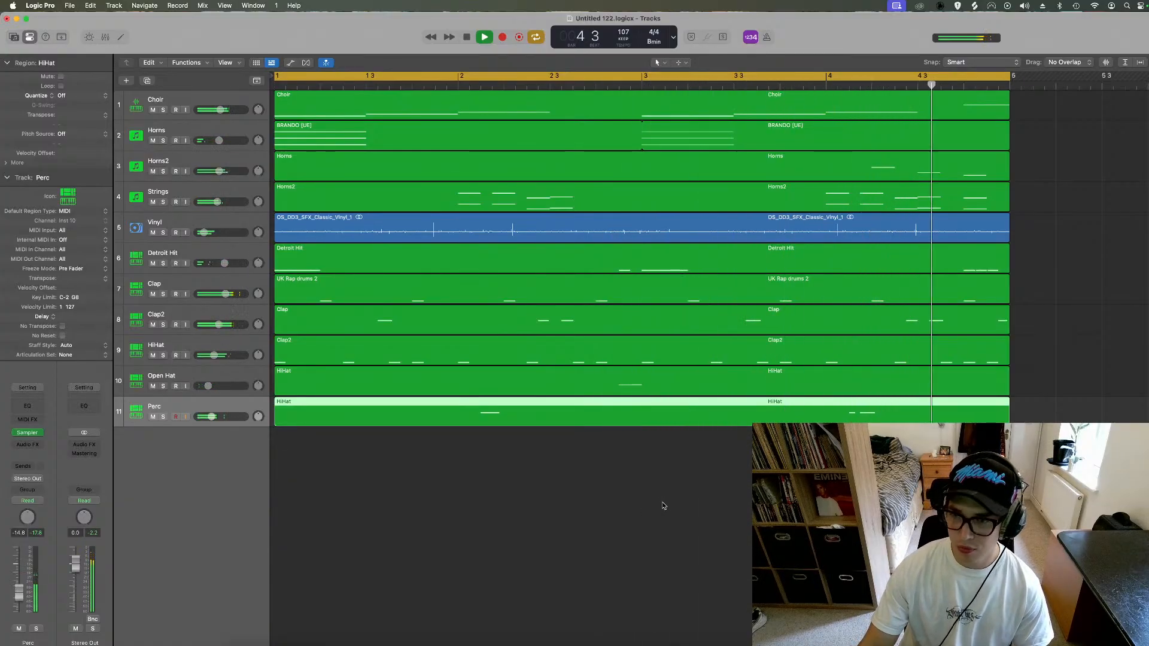
Step: Solo the Detroit Hit through Perc tracks to hear the drums alone, clear the solos, and select Detroit Hit
left_click(181, 282)
key("space")
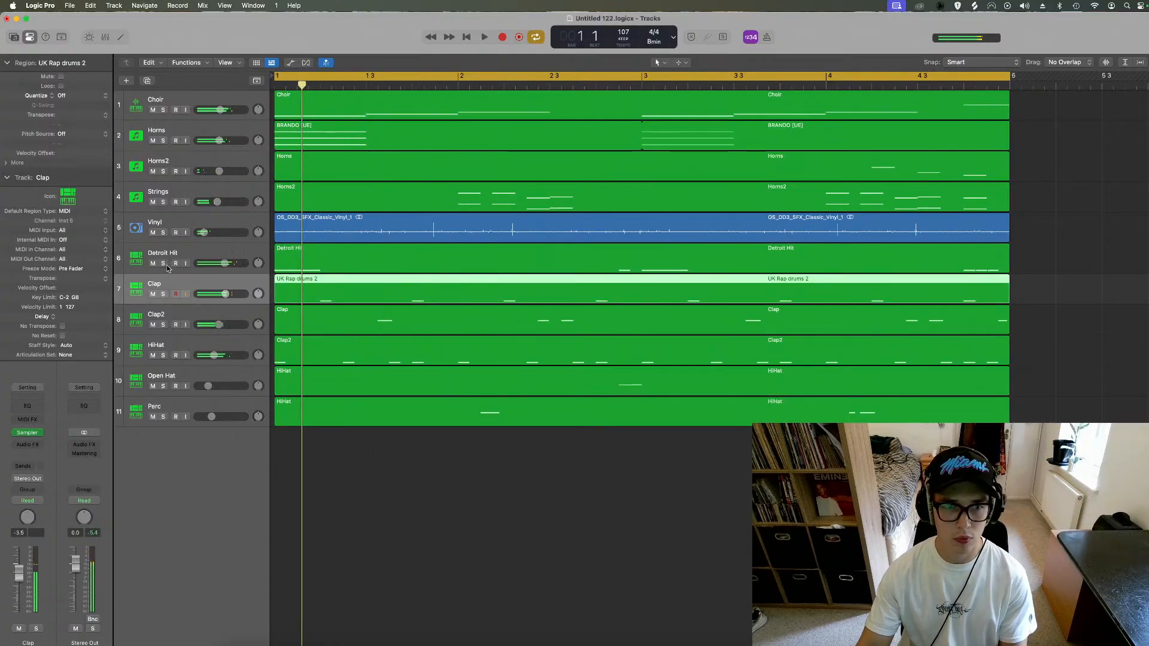
left_click_drag(168, 269, 164, 417)
key("space")
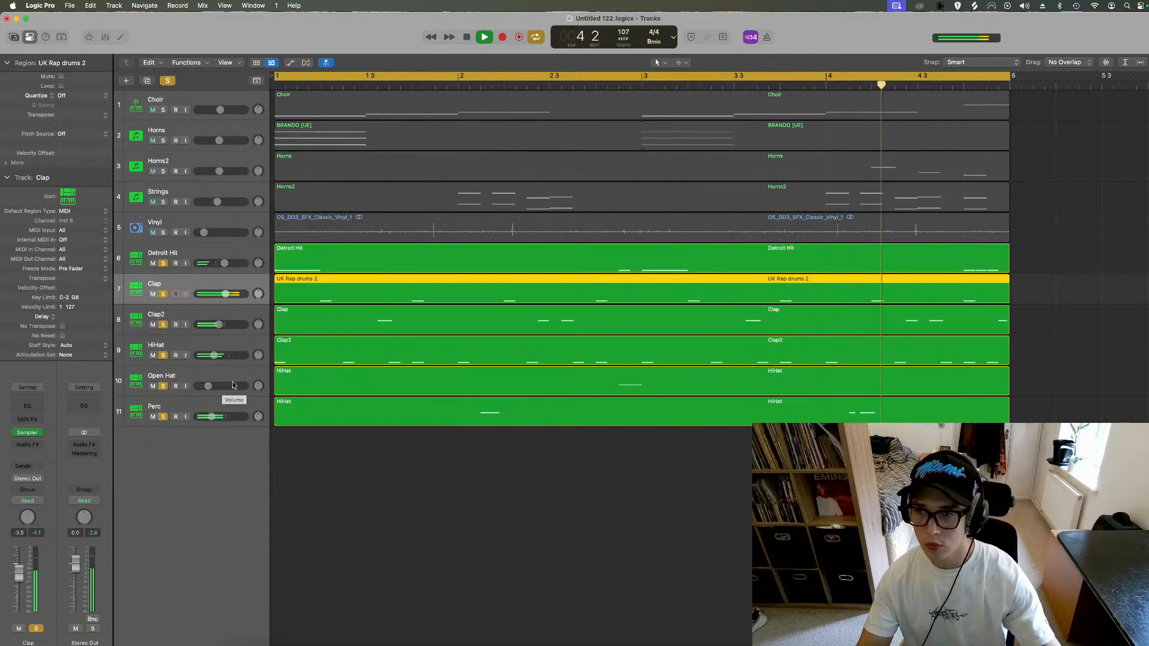
left_click(168, 80)
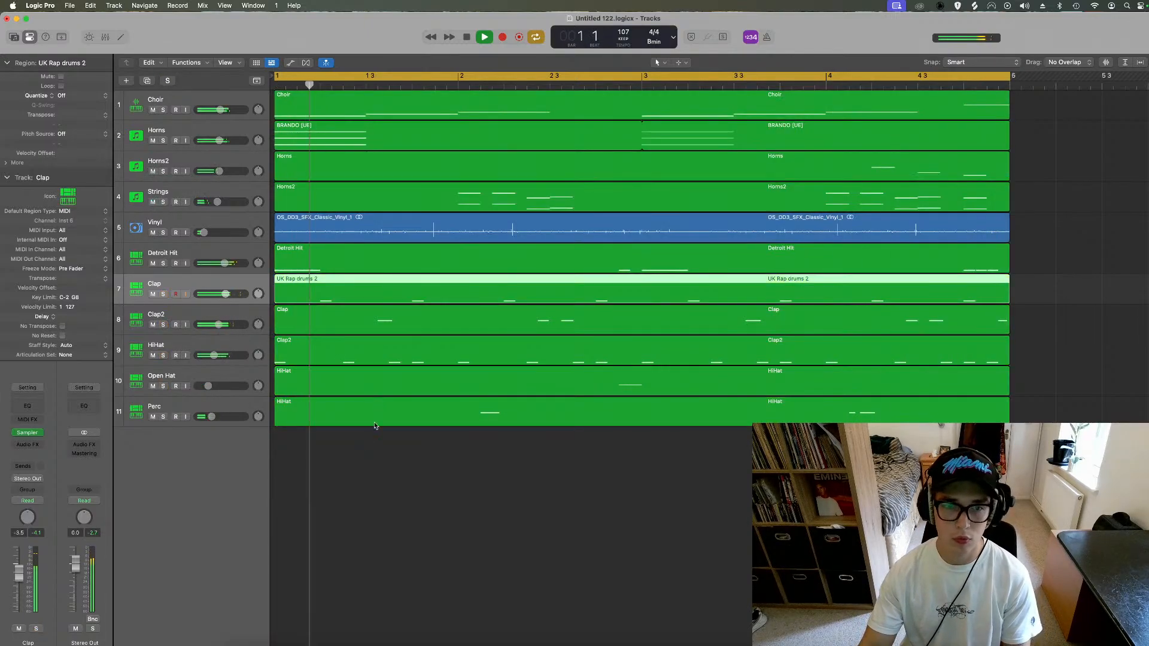
key("space")
left_click(191, 258)
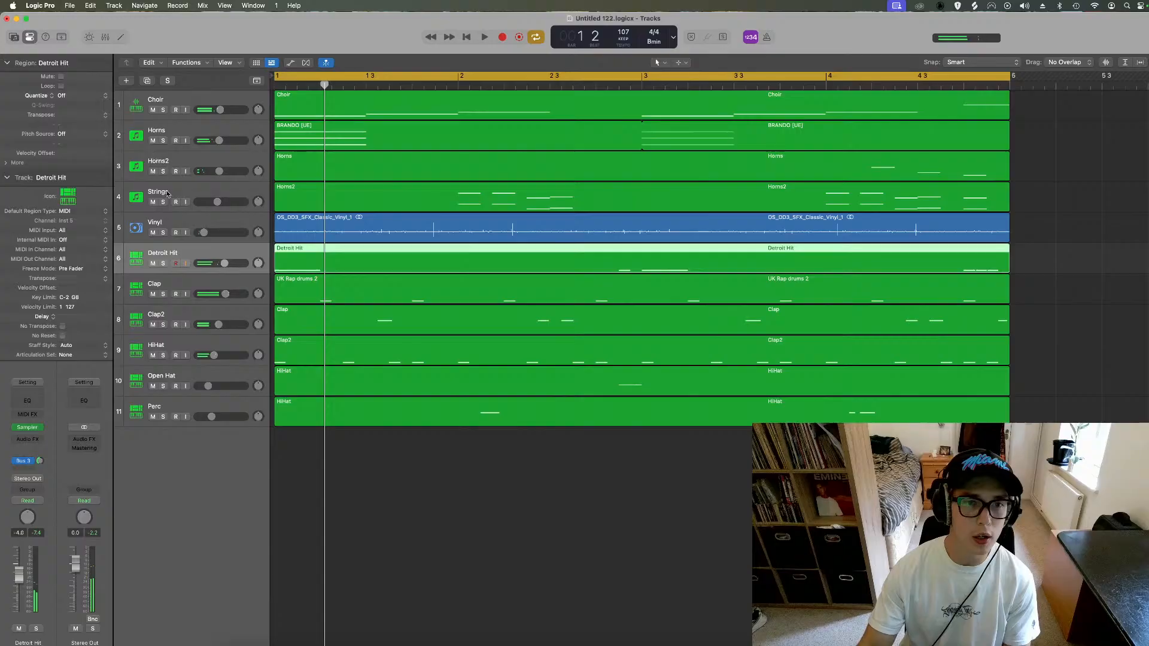
Step: Duplicate the first Clap track with its settings and place the empty copy directly below Detroit Hit
left_click(177, 279)
left_click(148, 81)
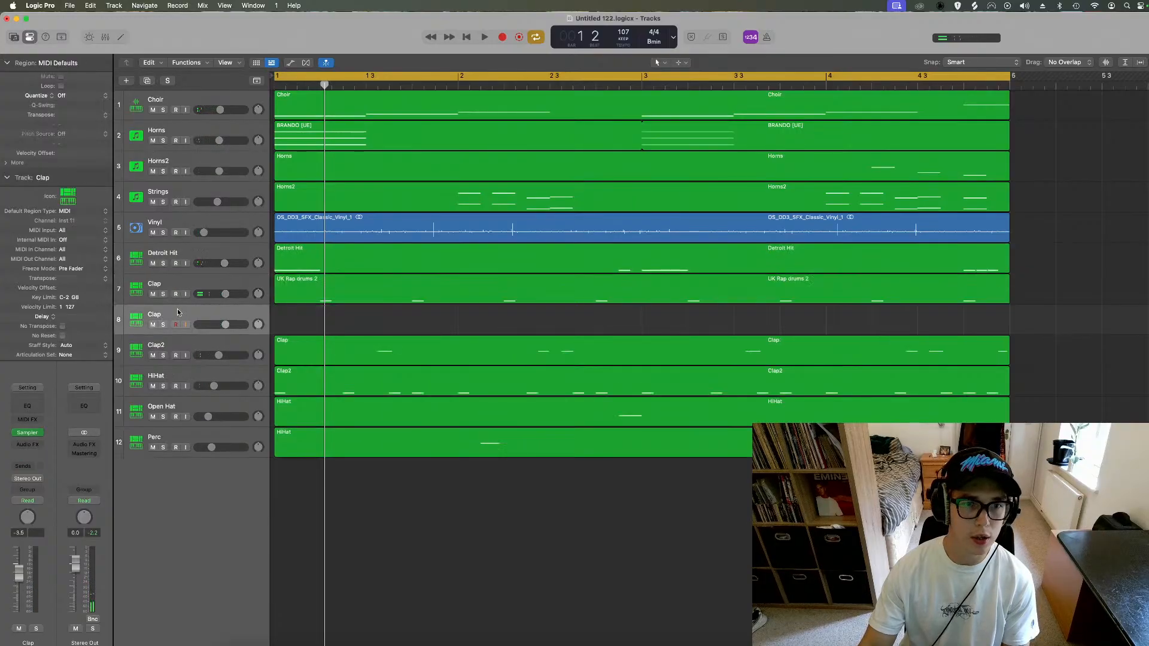
left_click(14, 38)
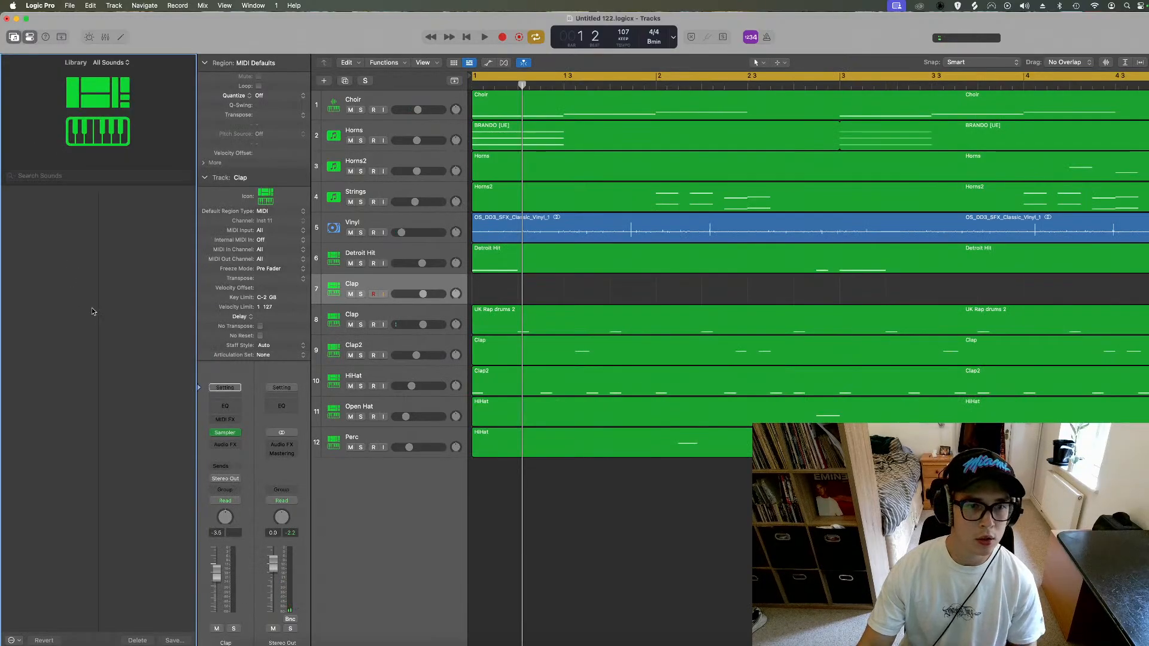
left_click(14, 37)
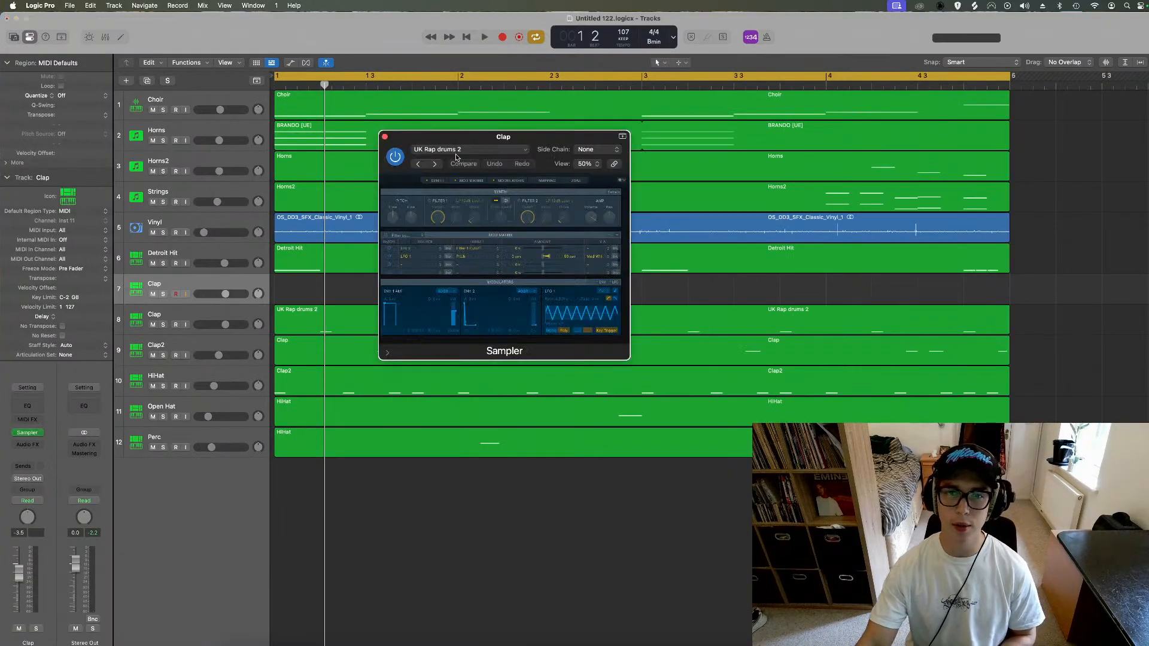
Step: Try the Detroit Bass 3 preset in the empty Clap track's Sampler
left_click(456, 154)
scroll(514, 508, "down", 3)
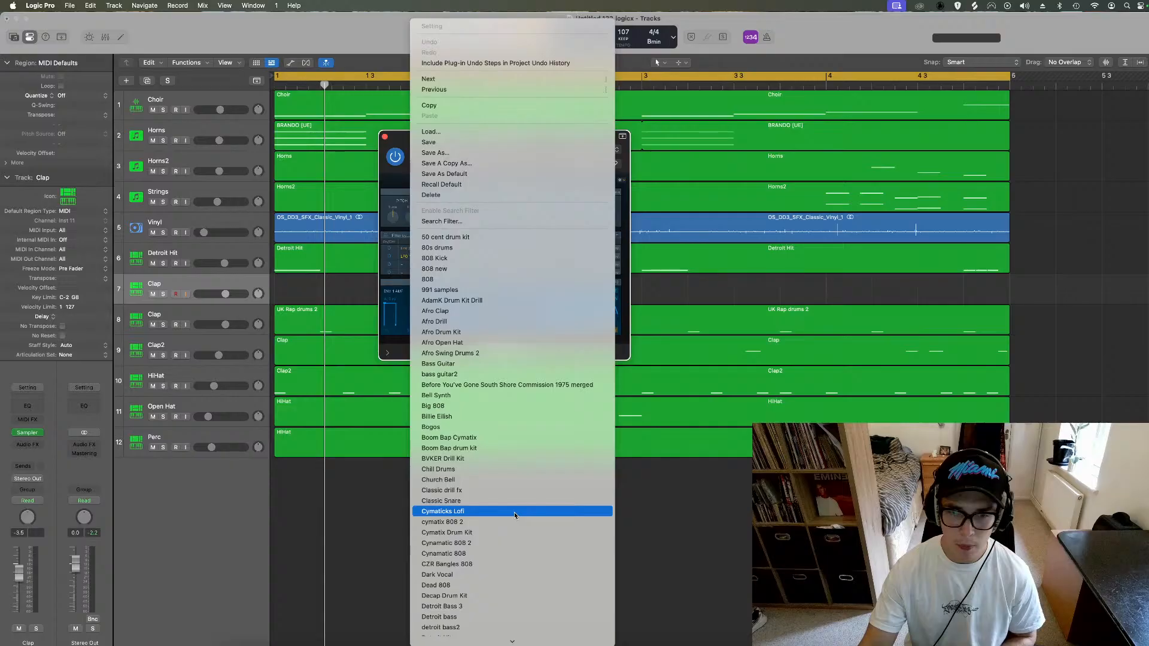
scroll(514, 512, "down", 5)
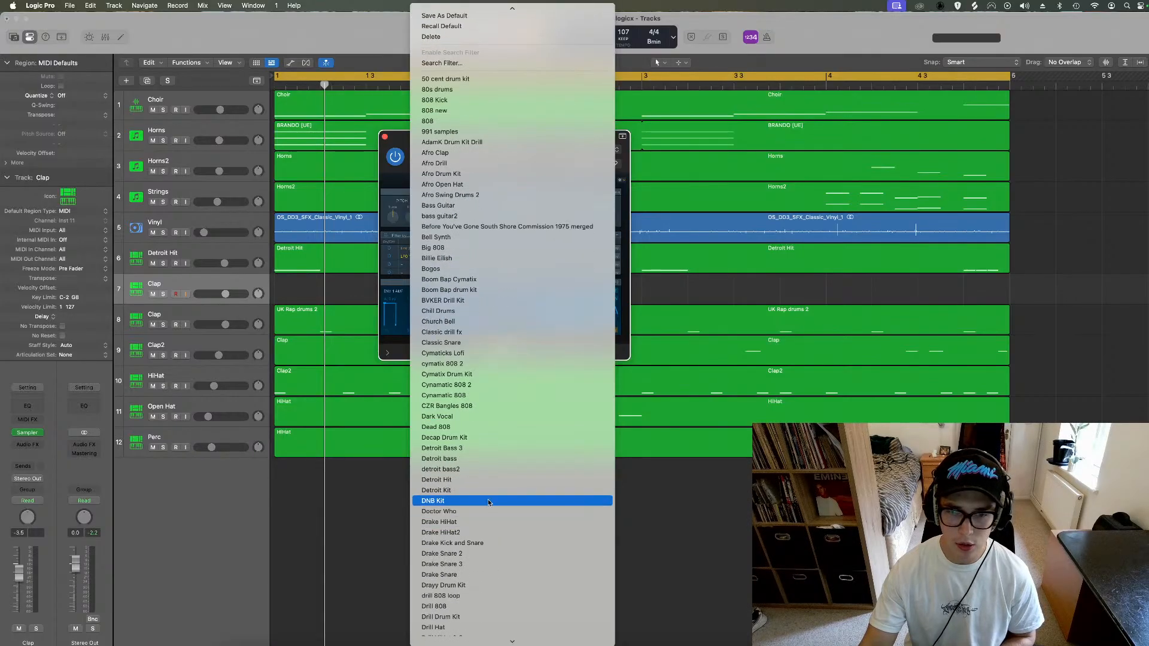
left_click(473, 449)
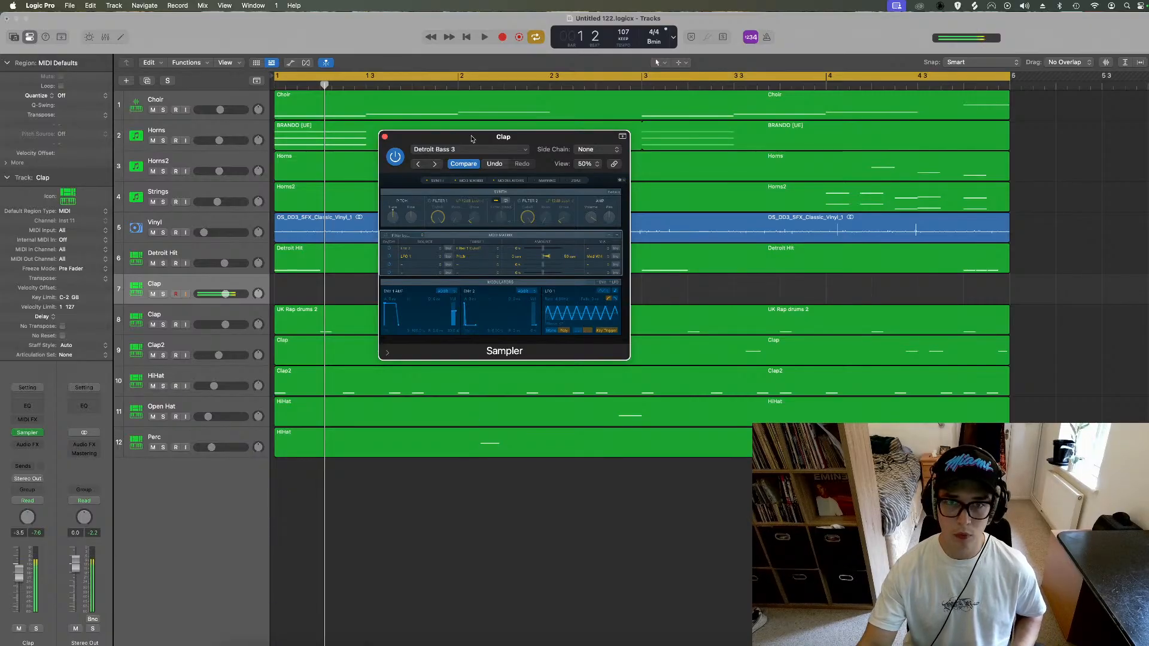
Step: Load the detroit bass2 preset into the empty Clap track's Sampler
left_click(436, 148)
scroll(504, 419, "down", 5)
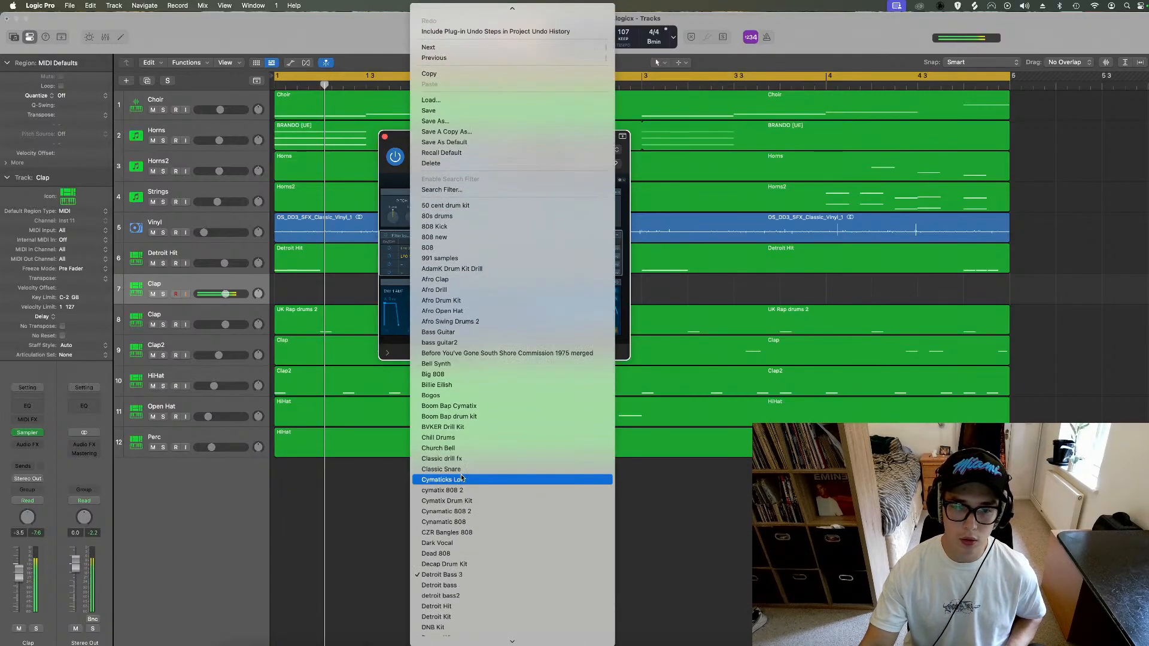
scroll(503, 530, "down", 3)
left_click(486, 533)
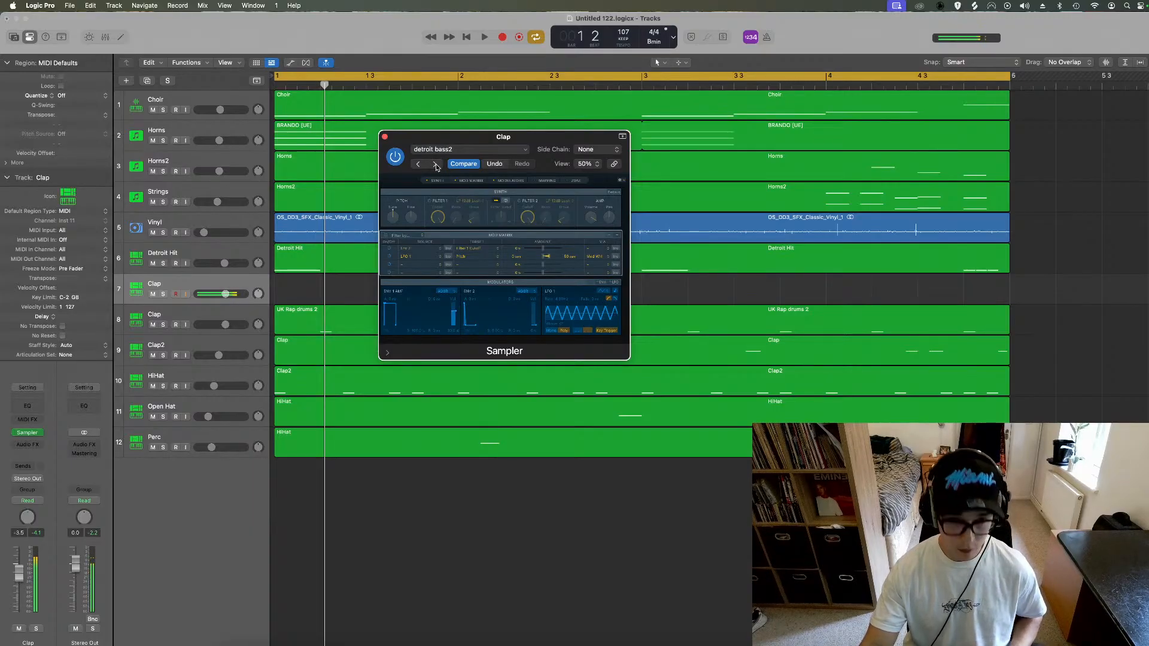
Step: Add Phat FX with the Soft Clip preset to the bass track, set its volume to 0.0 dB, and close the plug-in windows
left_click(30, 447)
mouse_move(54, 577)
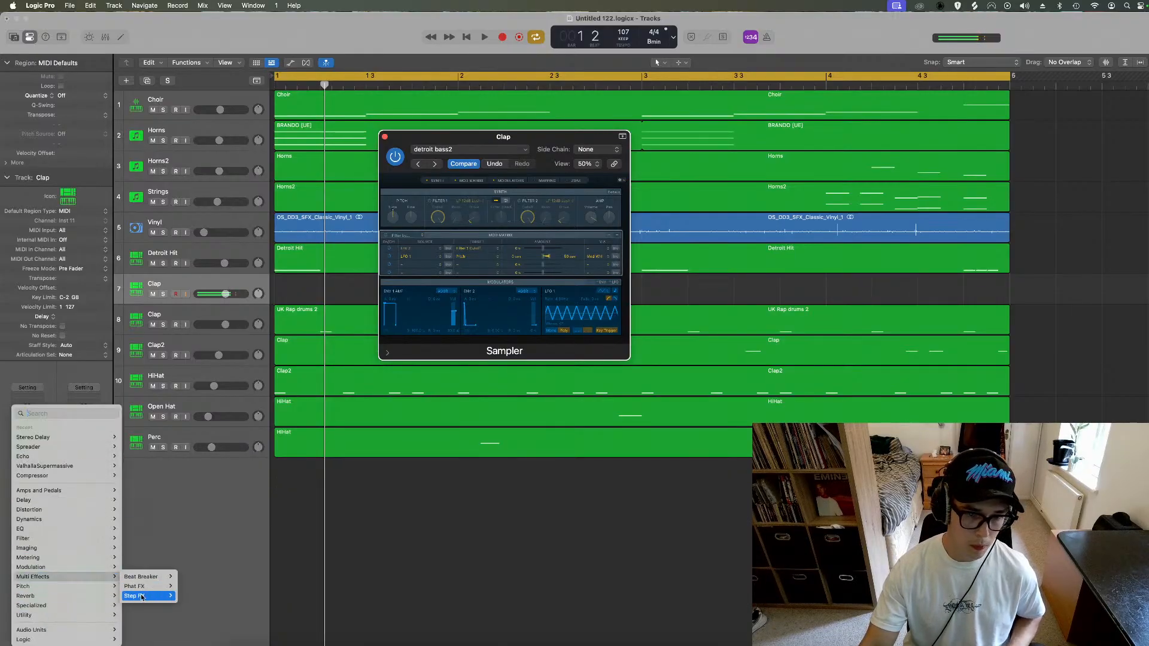
left_click(197, 588)
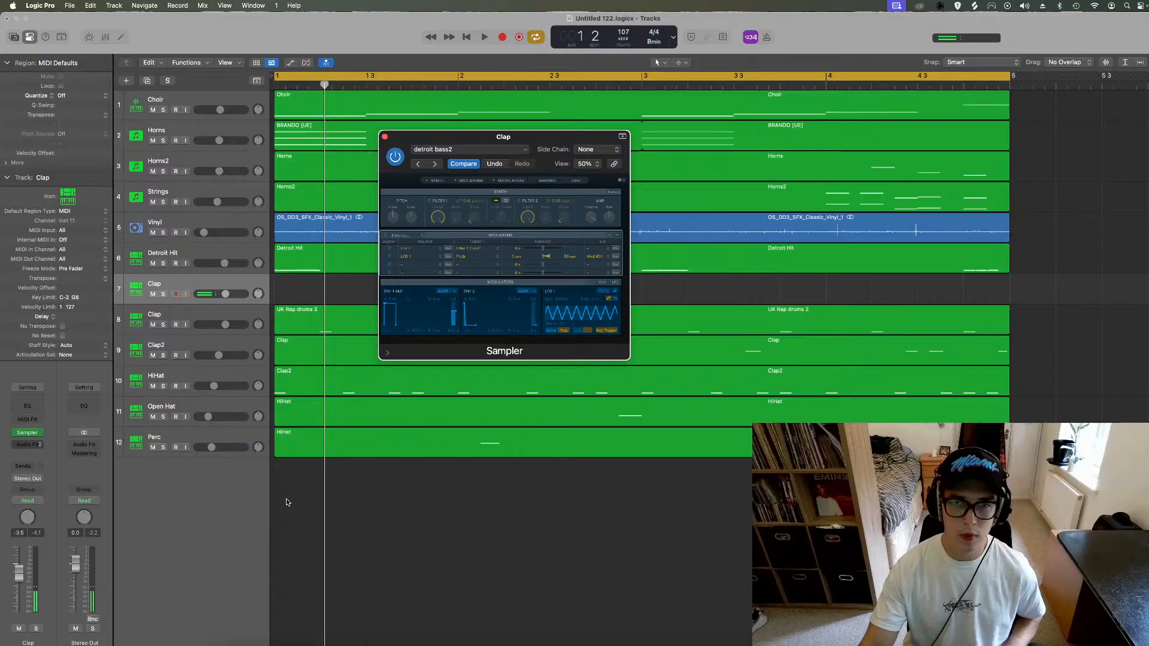
left_click(450, 178)
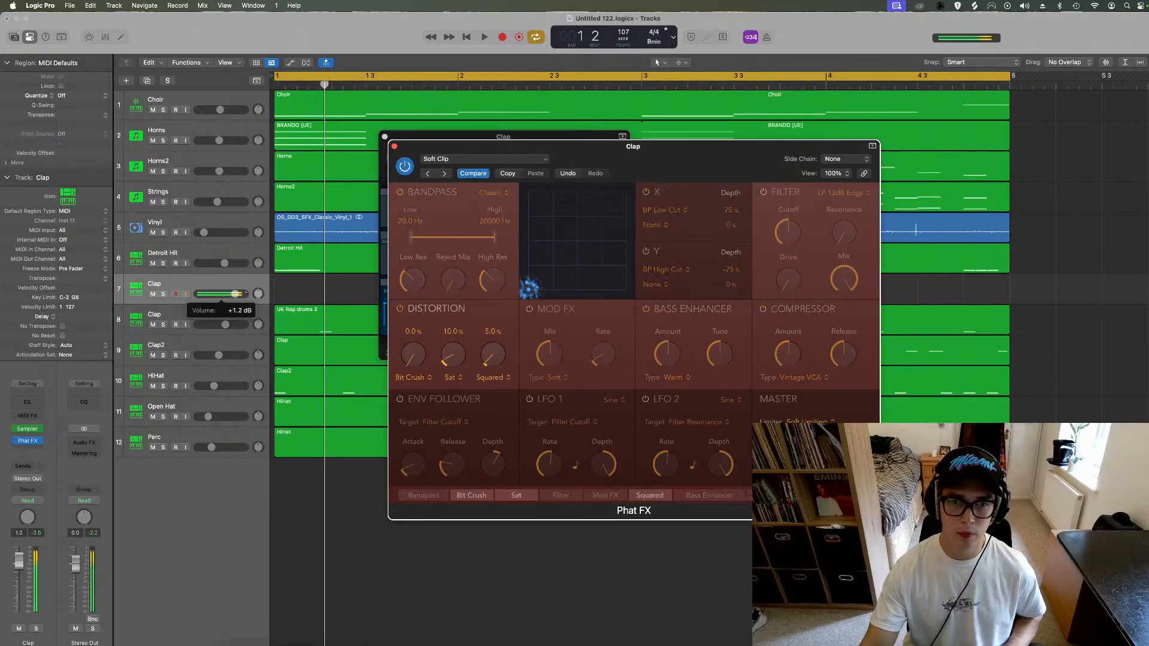
left_click(247, 295, "alt")
key("space")
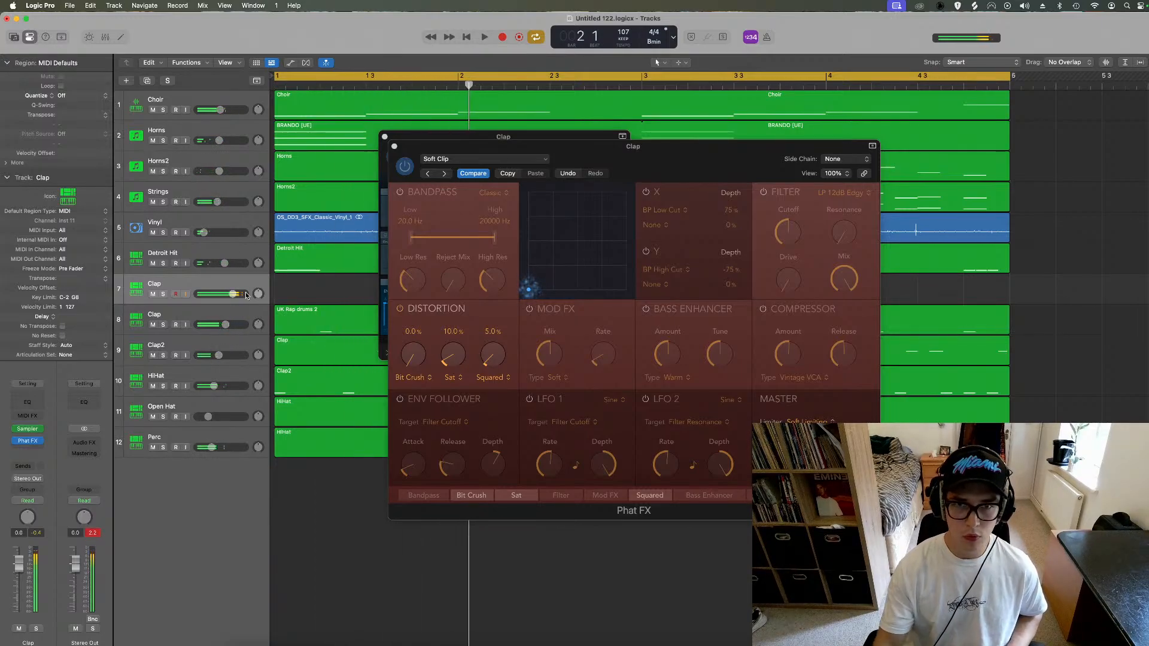
left_click(394, 147)
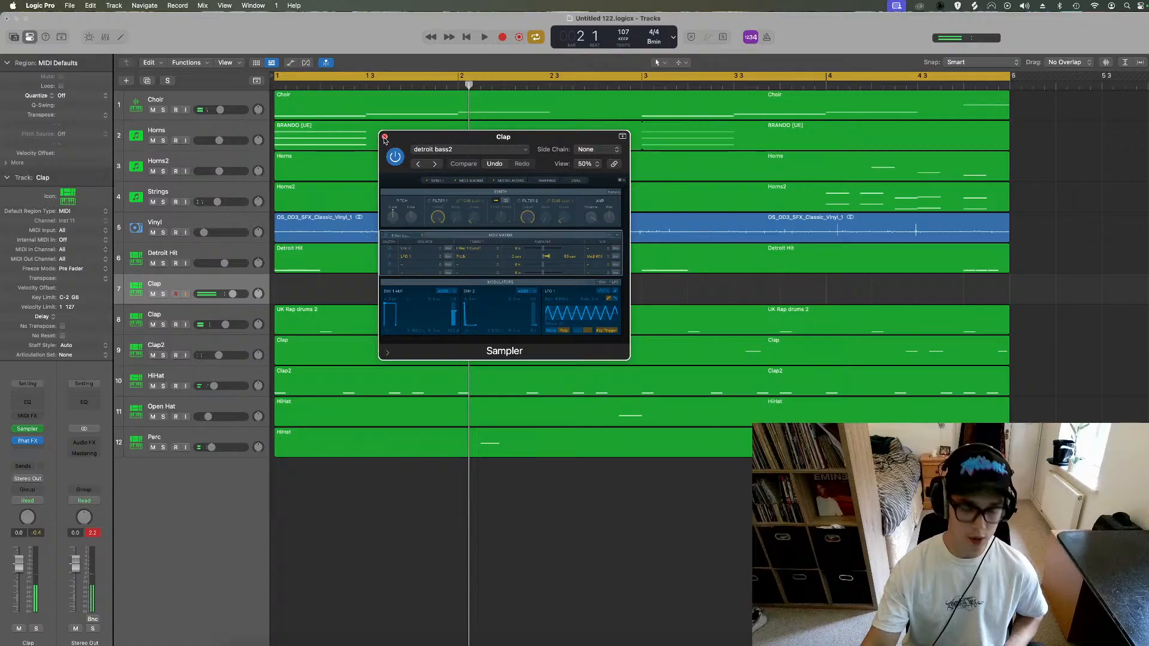
left_click(385, 137)
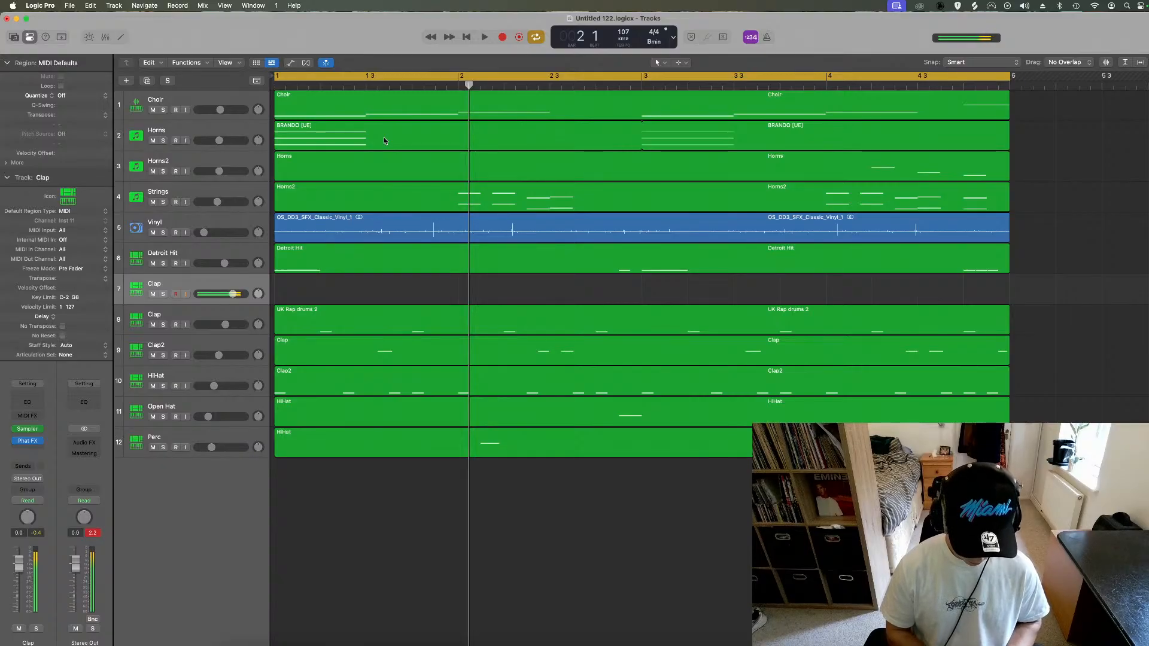
Step: Record a nine-note bass line in bars 1, 3 and 4 over the loop, and rename the track Detroit Bass
key("r")
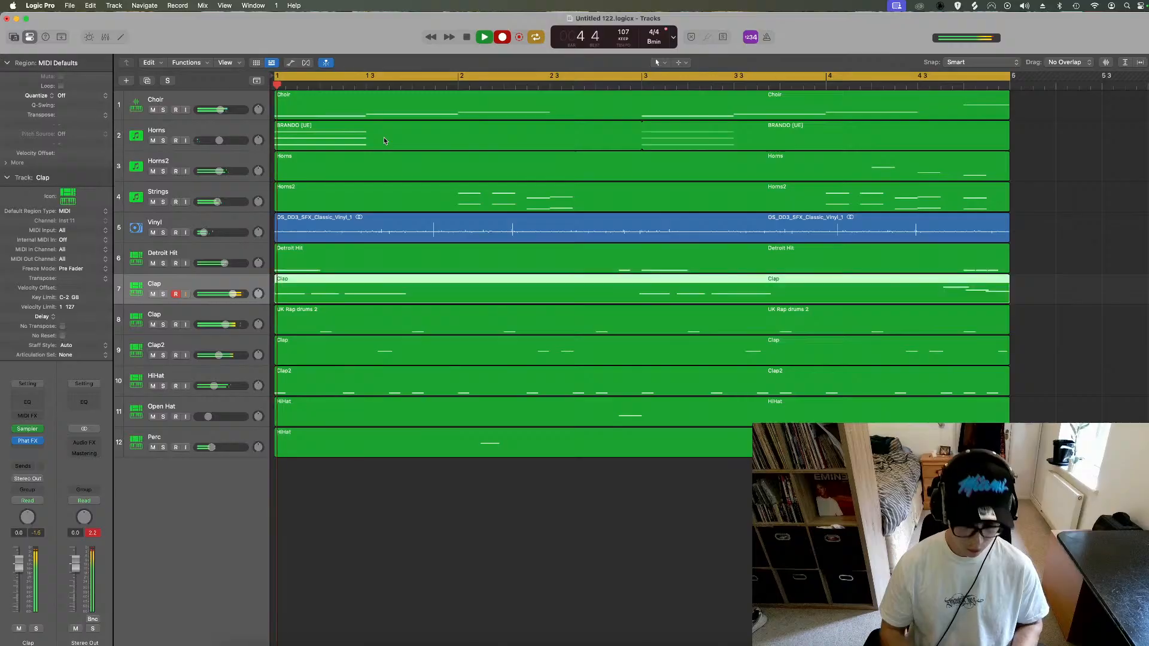
key("space")
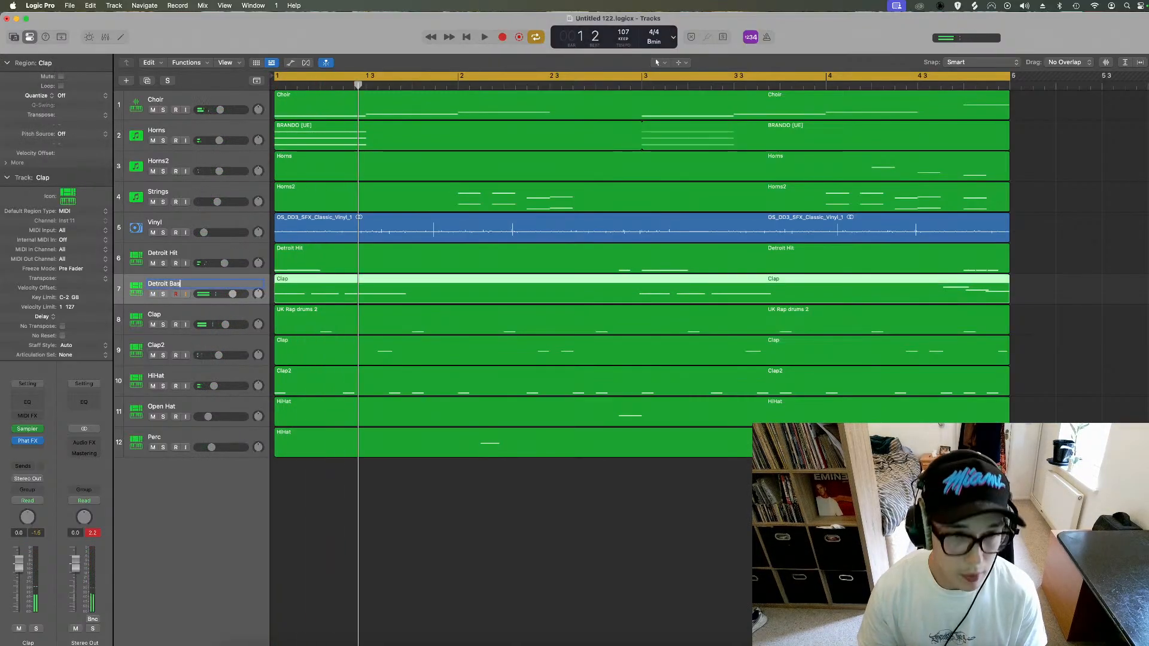
type("s")
Step: Open the recorded bass region in the Piano Roll and quantize all its notes to 1/16
double_click(304, 289)
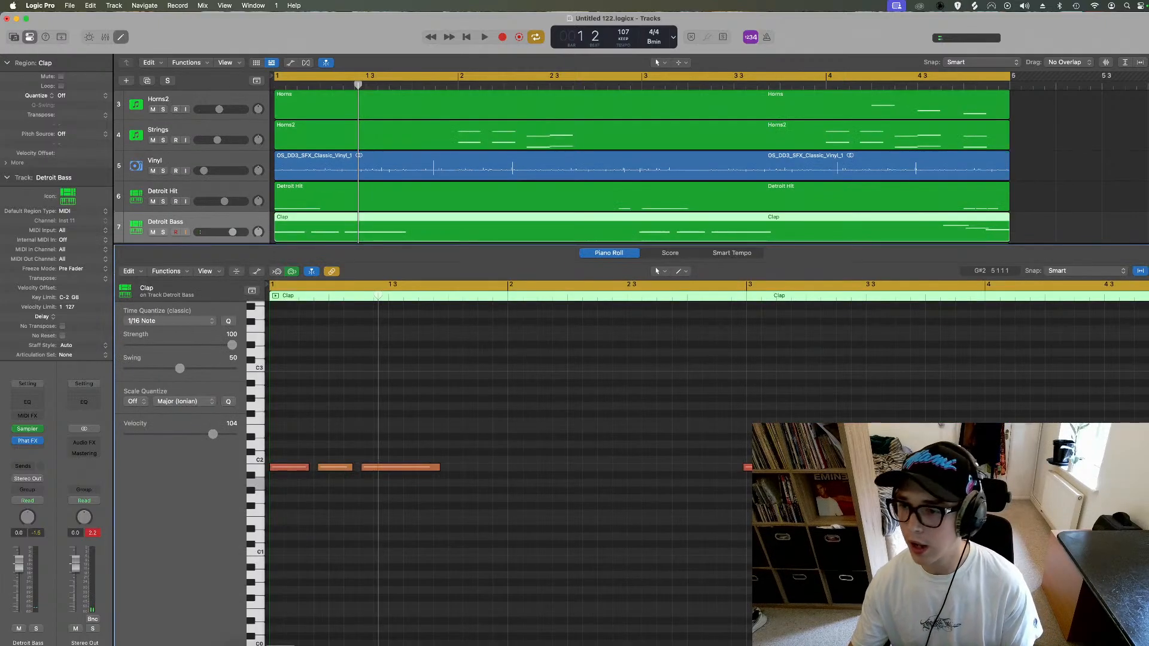
left_click_drag(1144, 393, 309, 567)
Step: Set all bass notes to a fixed length of 0 0 1 0 with the Fixed Note Length MIDI transform
left_click_drag(297, 432, 291, 486)
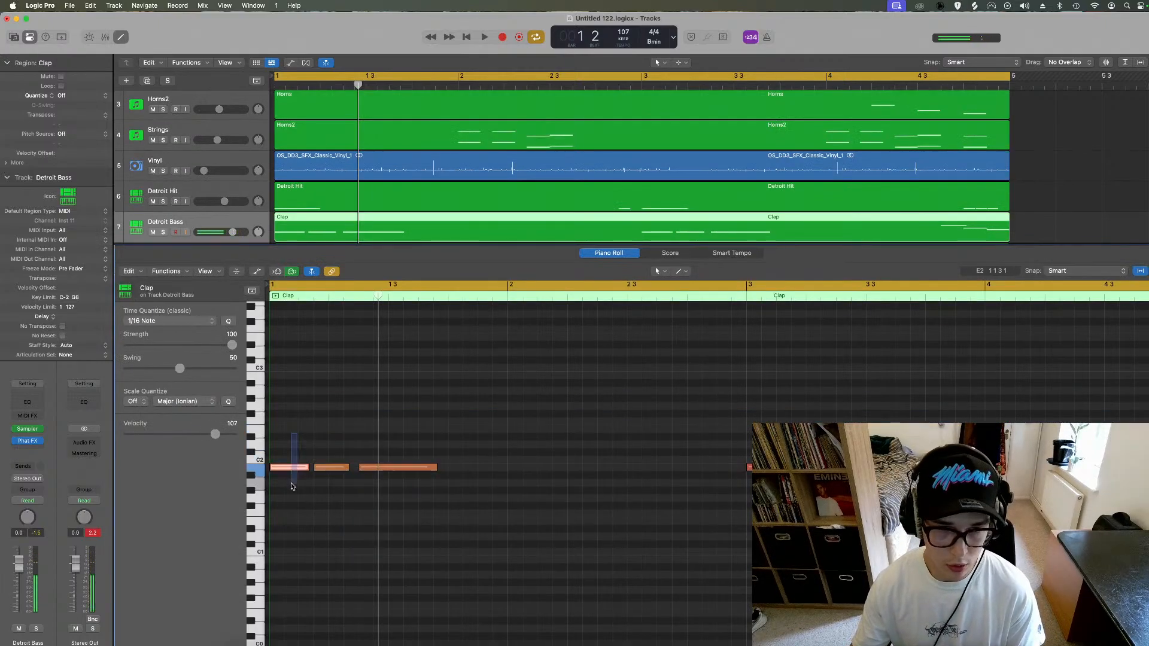
left_click(166, 272)
mouse_move(188, 376)
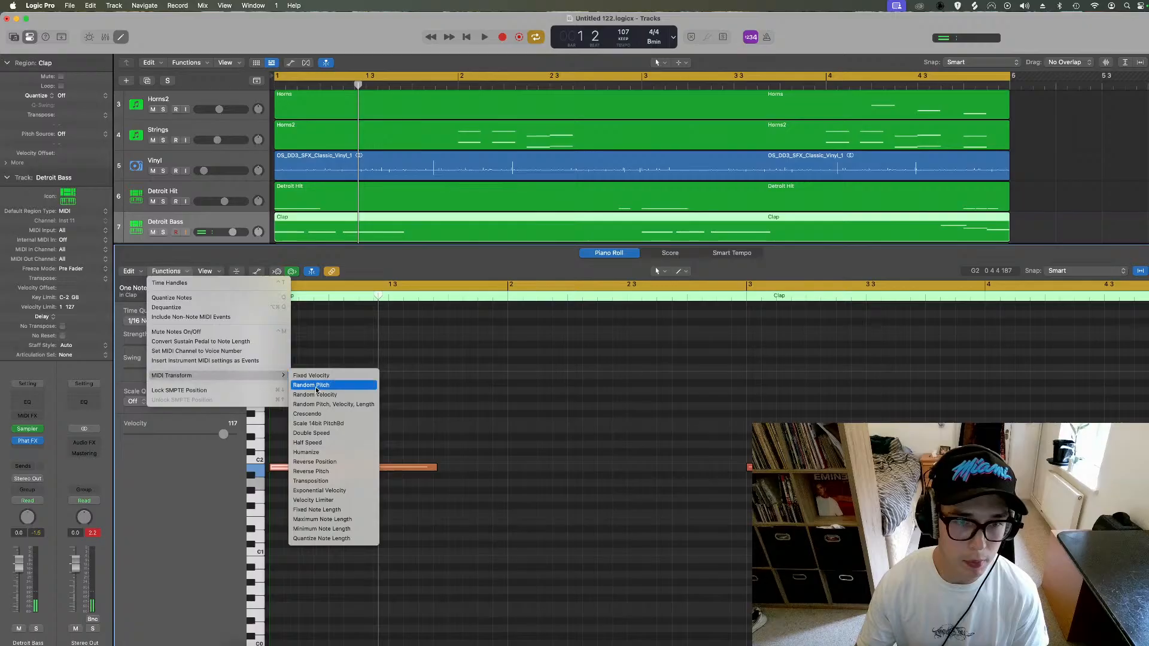
left_click(359, 509)
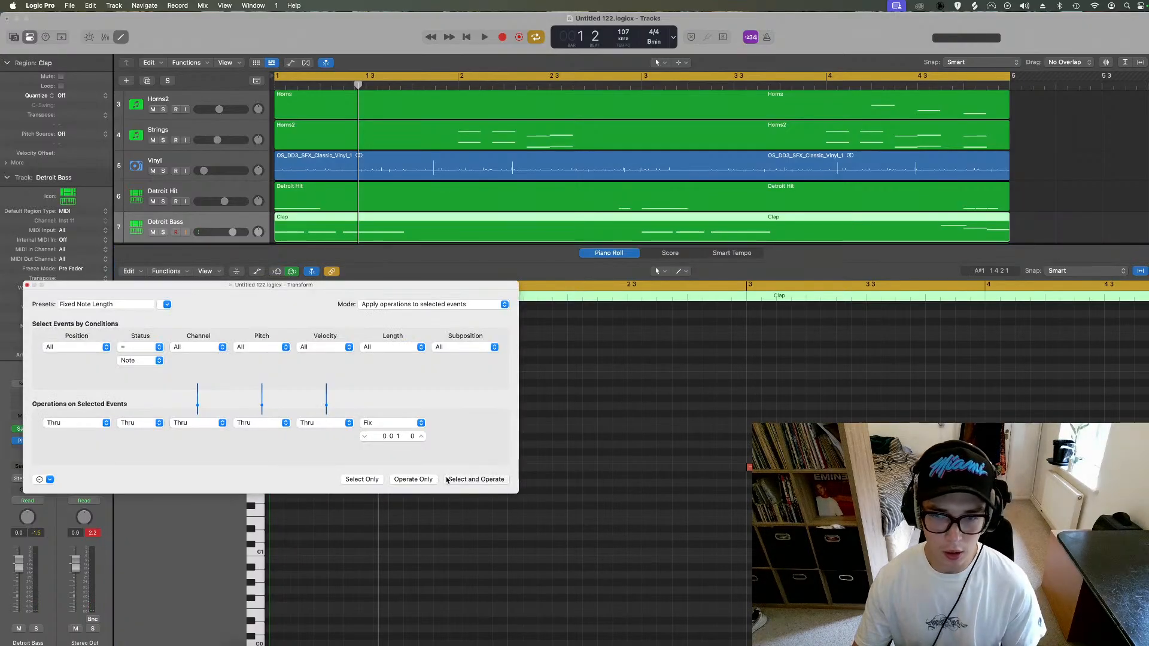
left_click(26, 285)
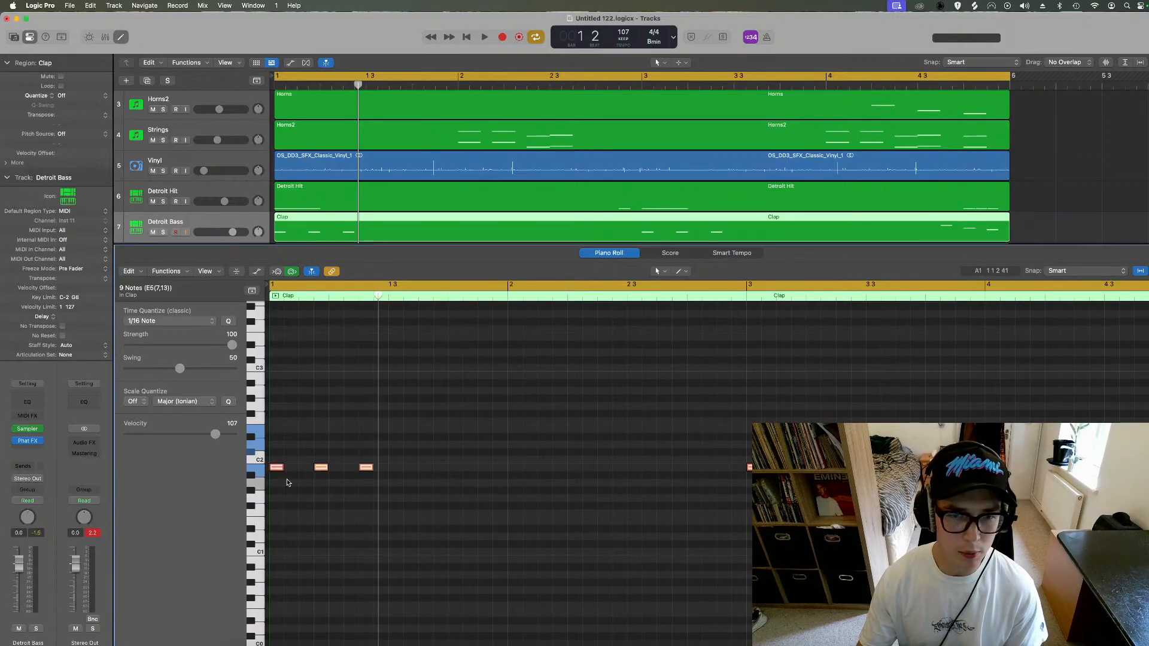
Step: Lengthen all nine notes in the Detroit Bass region to nearly close the gaps between them, and show the note velocity lane
left_click_drag(281, 468, 310, 468)
key("space")
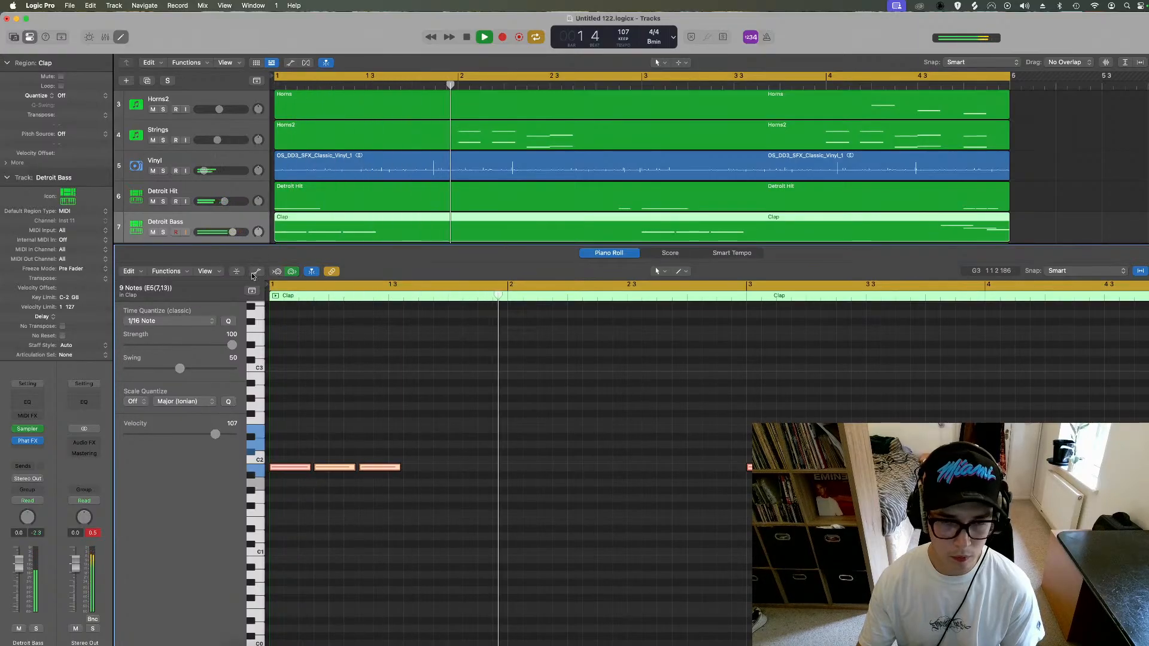
key("a")
left_click_drag(353, 493, 771, 468)
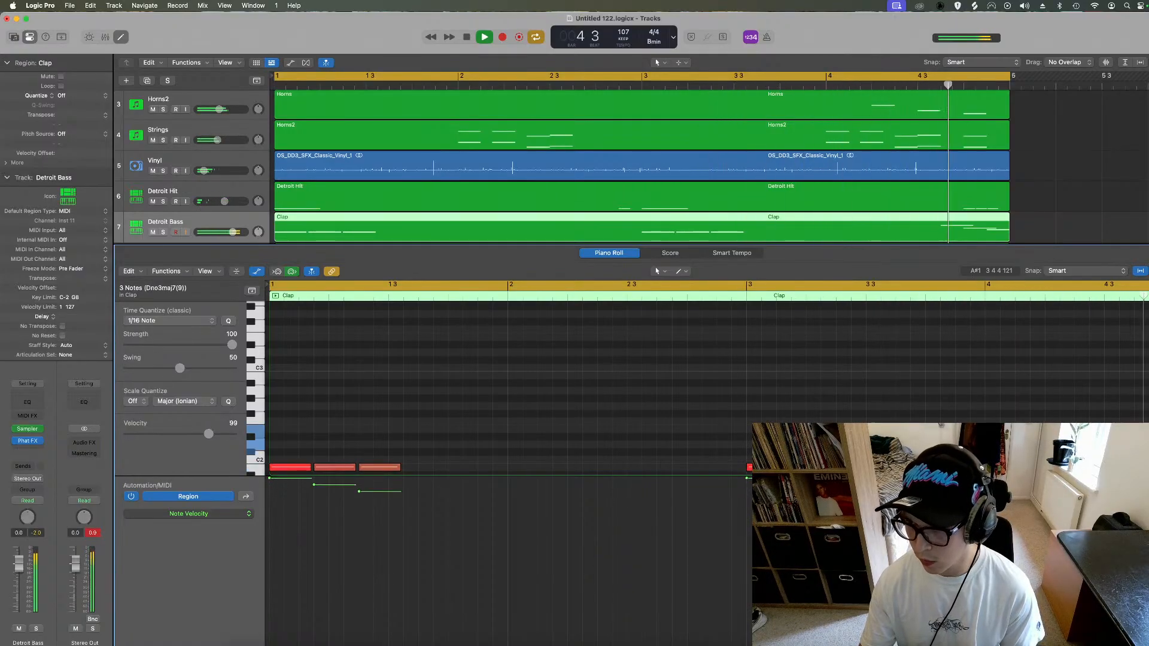
key("space")
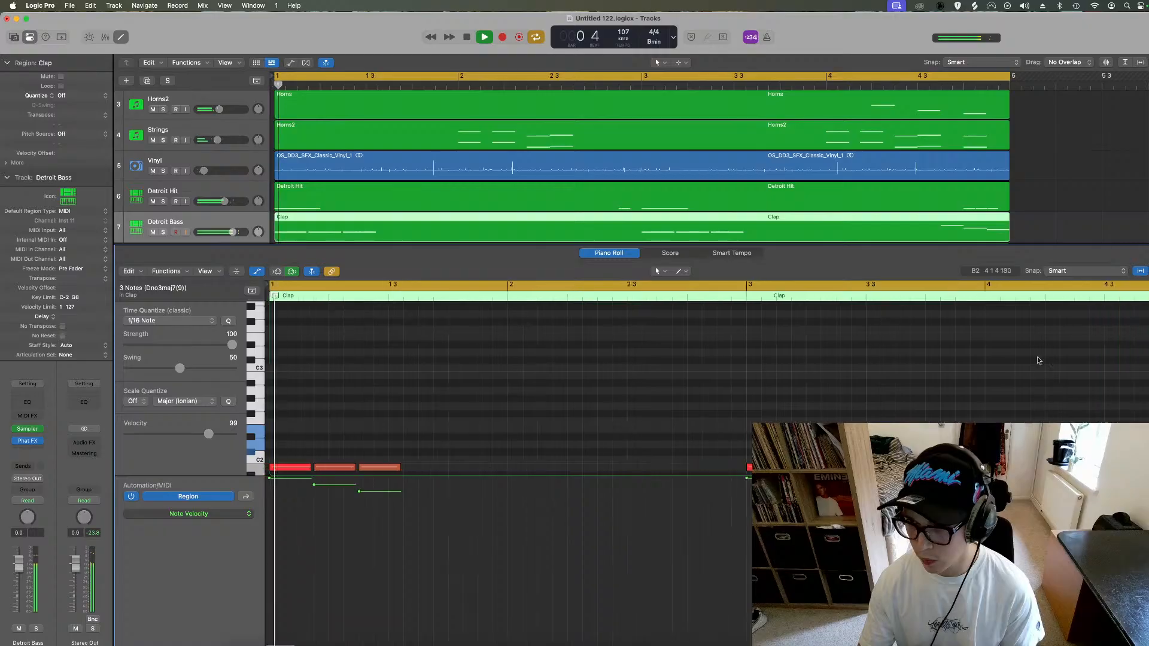
Step: Add a second short D2 note near the end of bar 4 in the Detroit Bass region and play the loop
scroll(1046, 386, "right", 6)
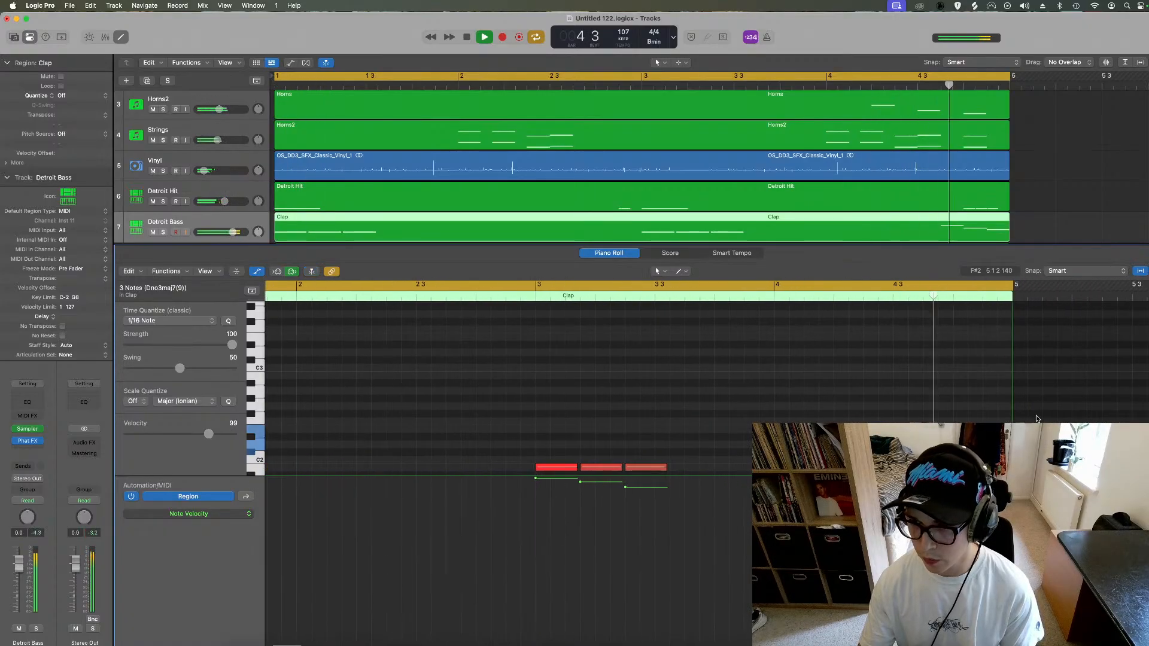
left_click(973, 415)
key("space")
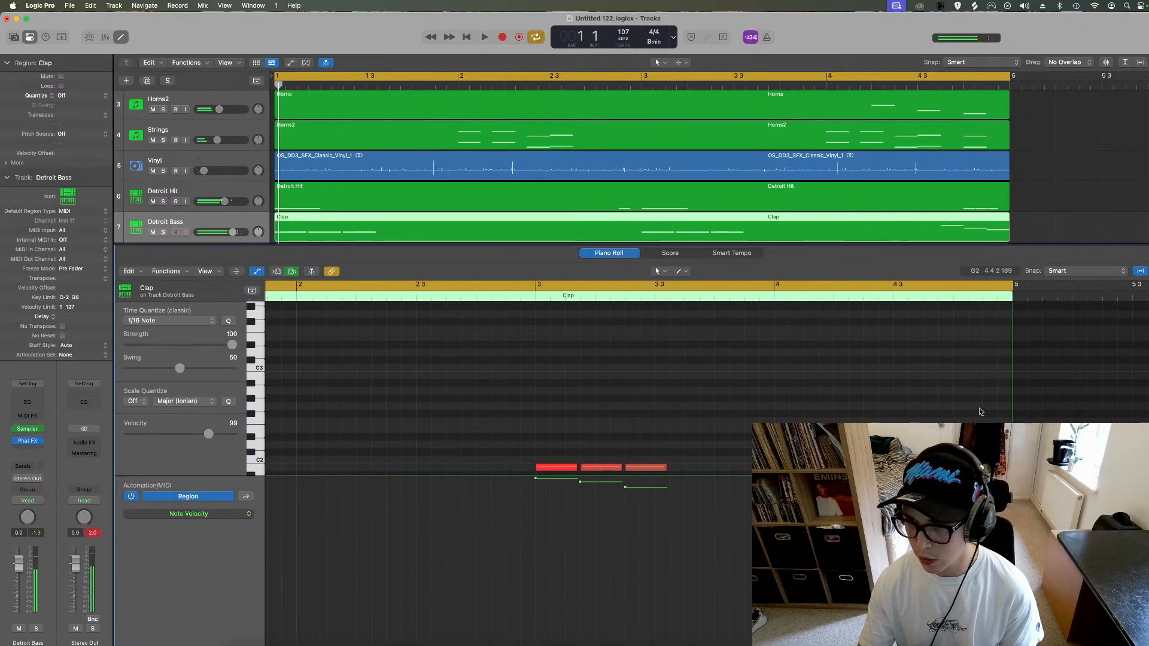
left_click(978, 444)
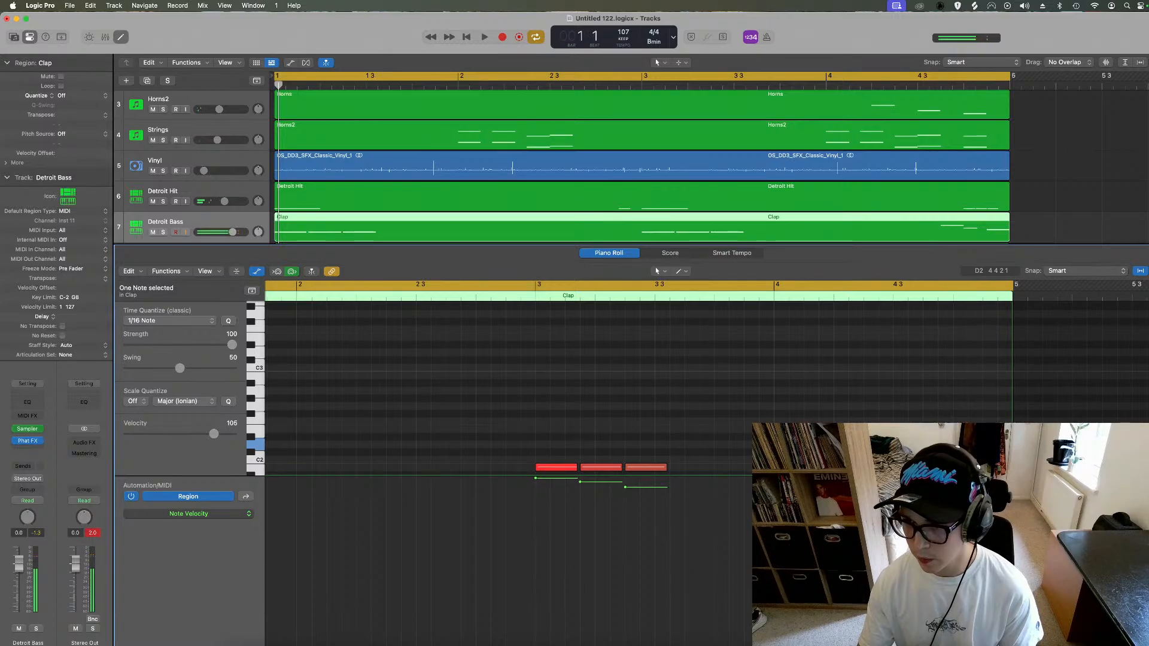
key("space")
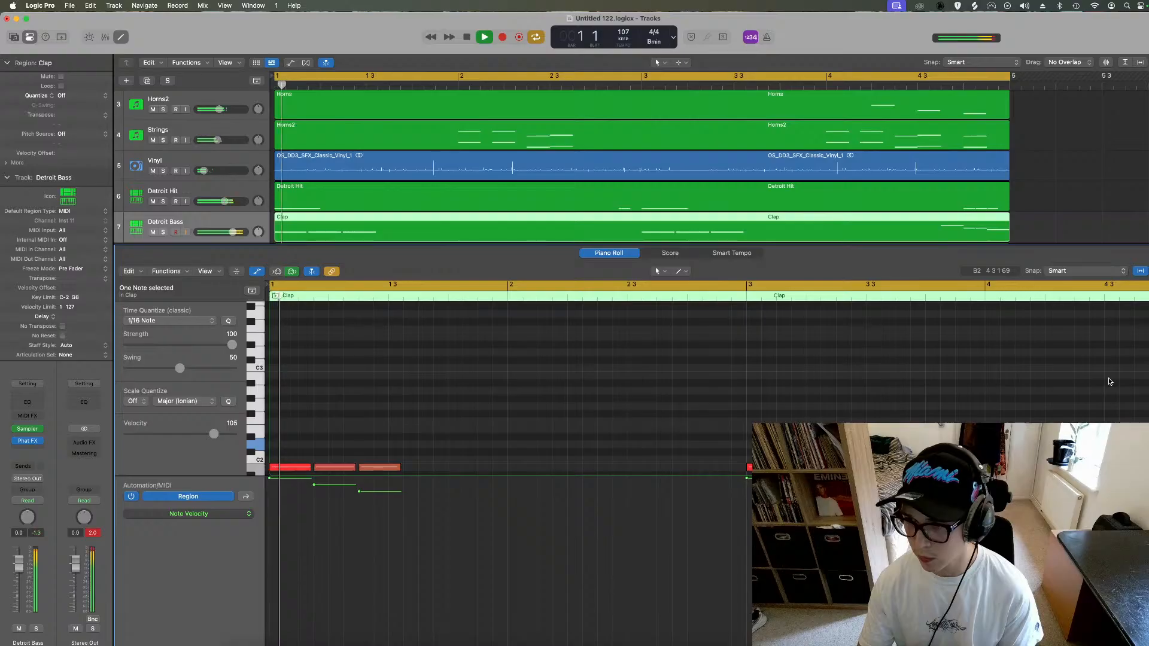
Step: Raise the Detroit Bass track's volume to 1.0 dB and add a duplicate of the Clap track
left_click(120, 37)
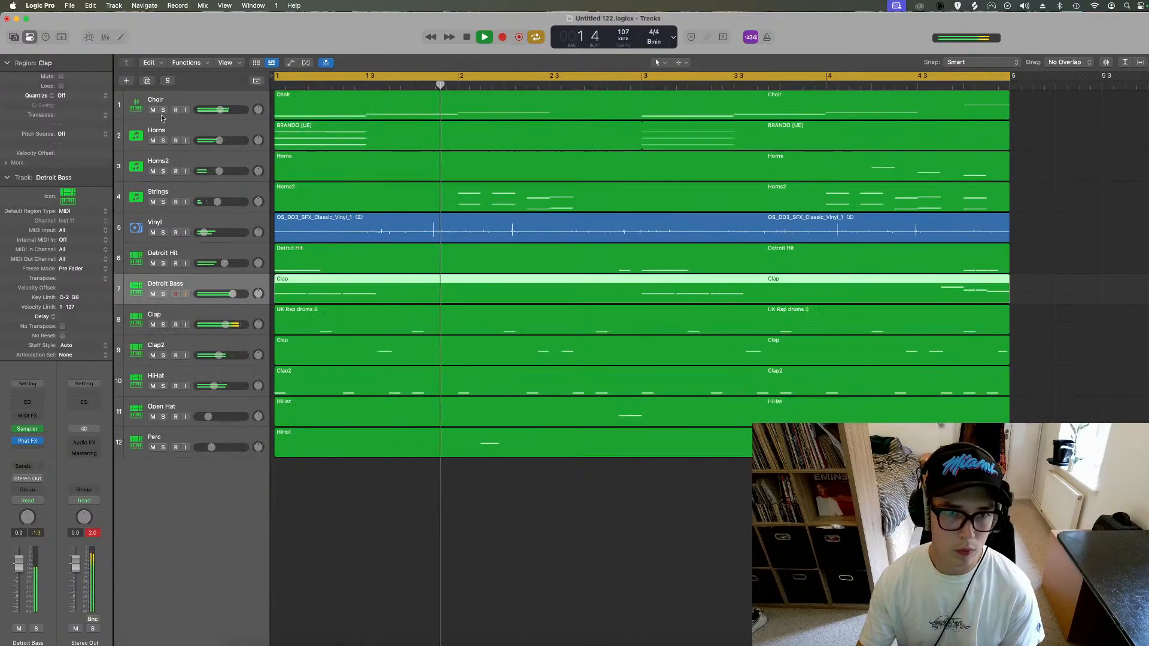
left_click_drag(232, 294, 235, 294)
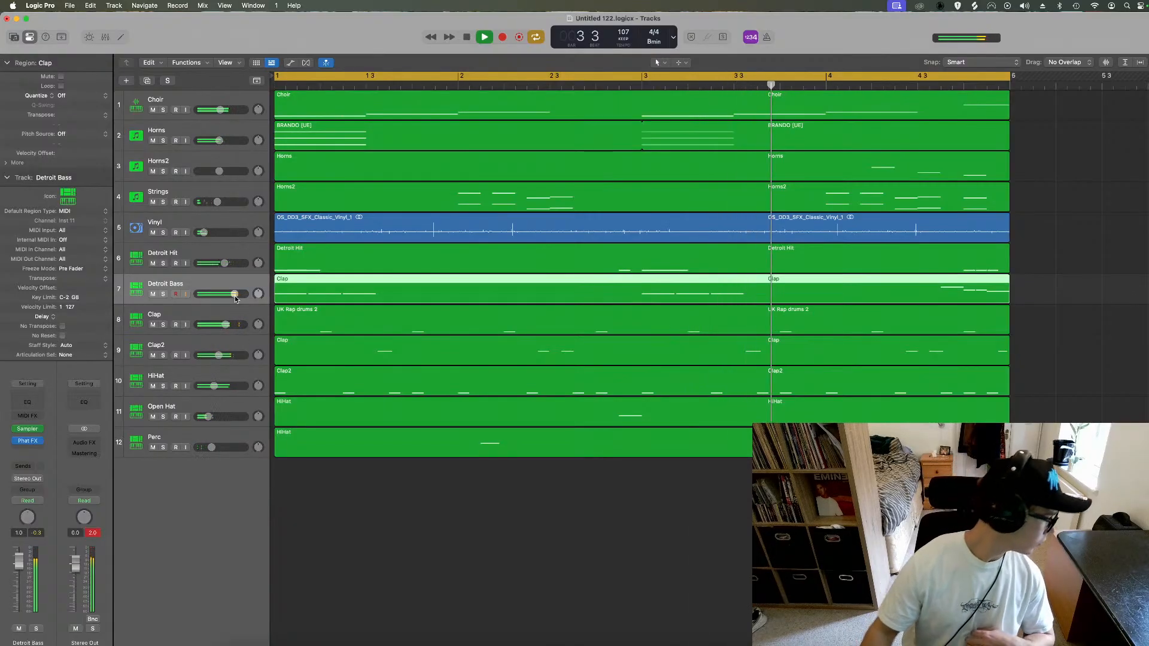
left_click(184, 314)
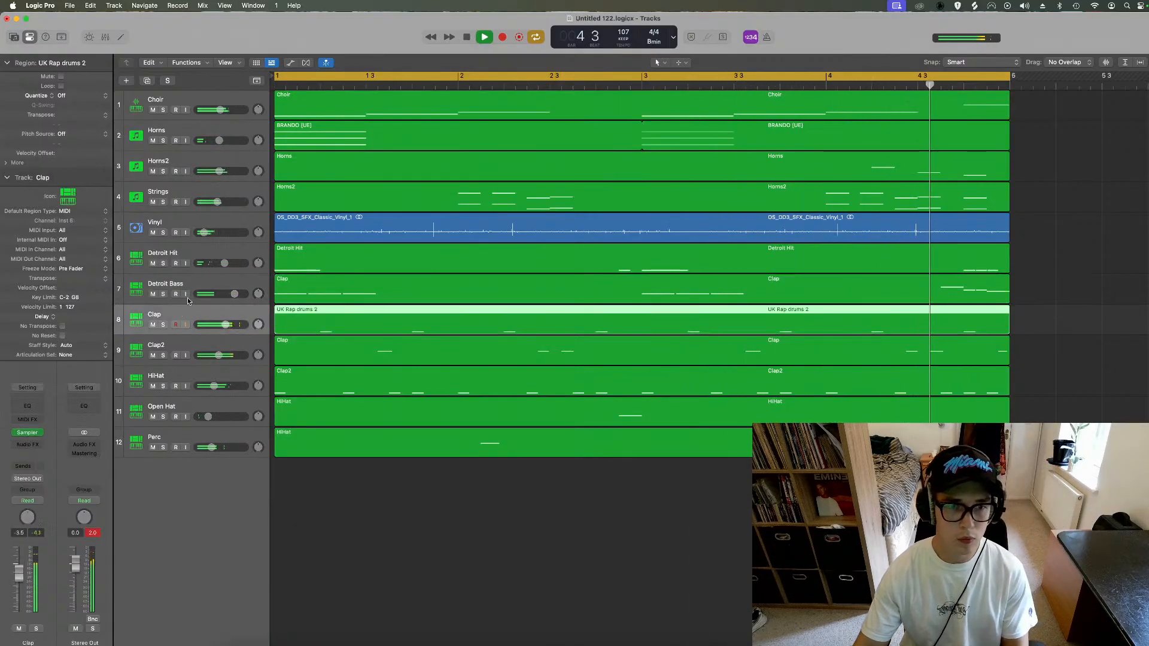
left_click(148, 81)
Step: Shorten the last C#2 note in the Detroit Bass region and add a short D2 note after it at the end of bar 4
double_click(383, 295)
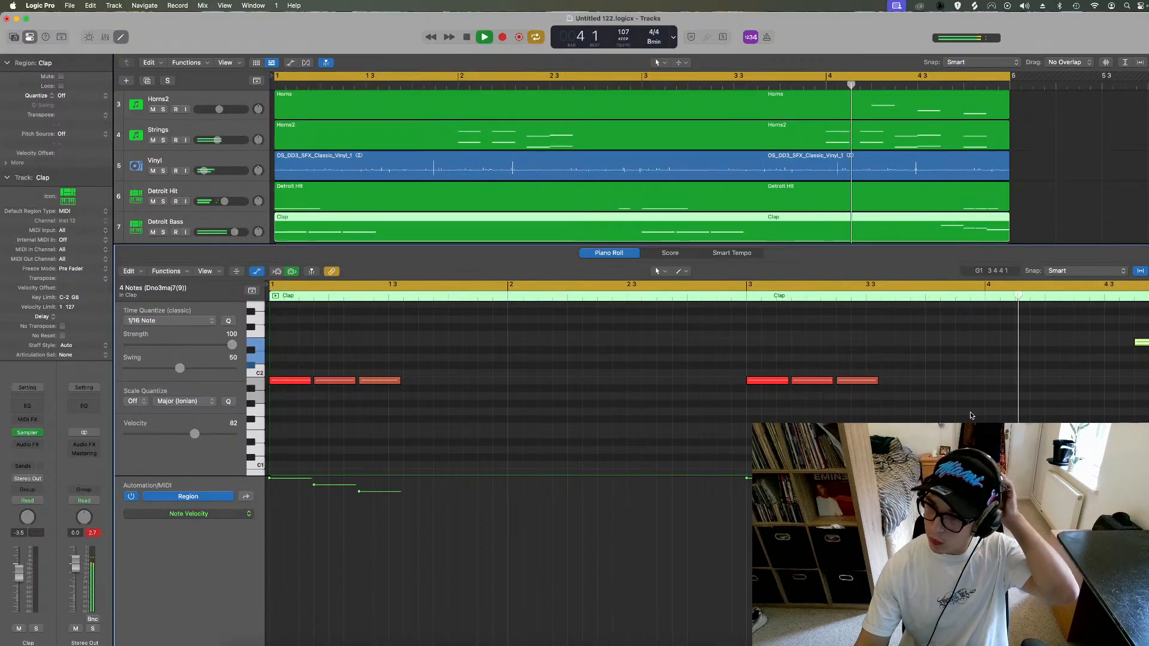
left_click(122, 38)
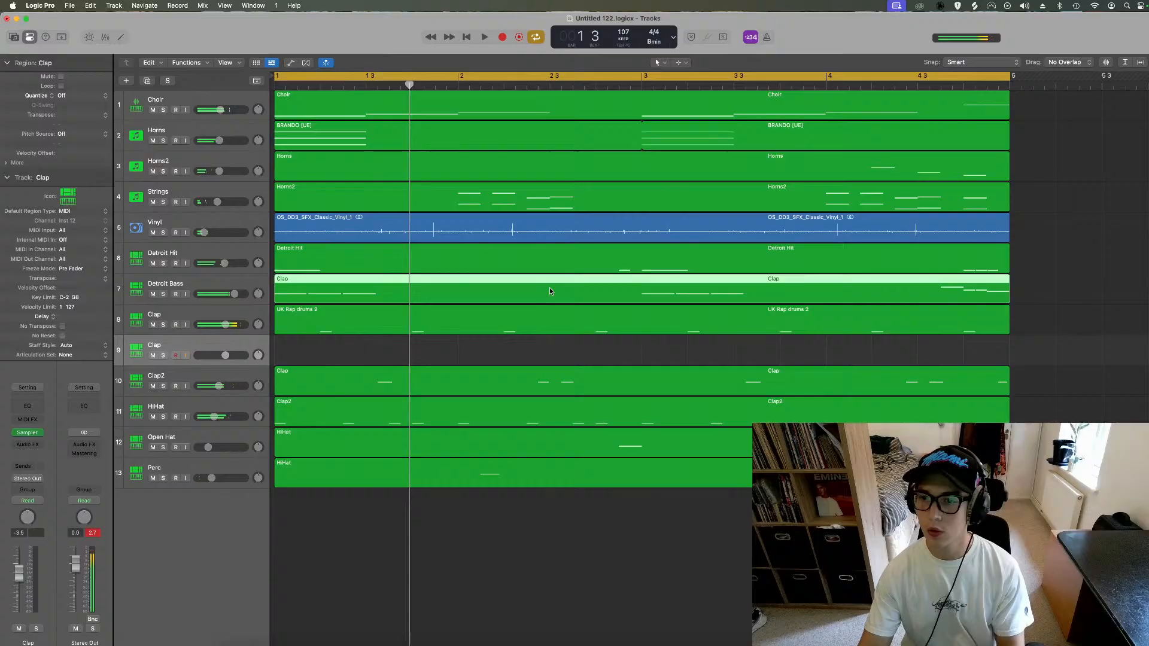
key("space")
double_click(549, 287)
scroll(951, 407, "right", 5)
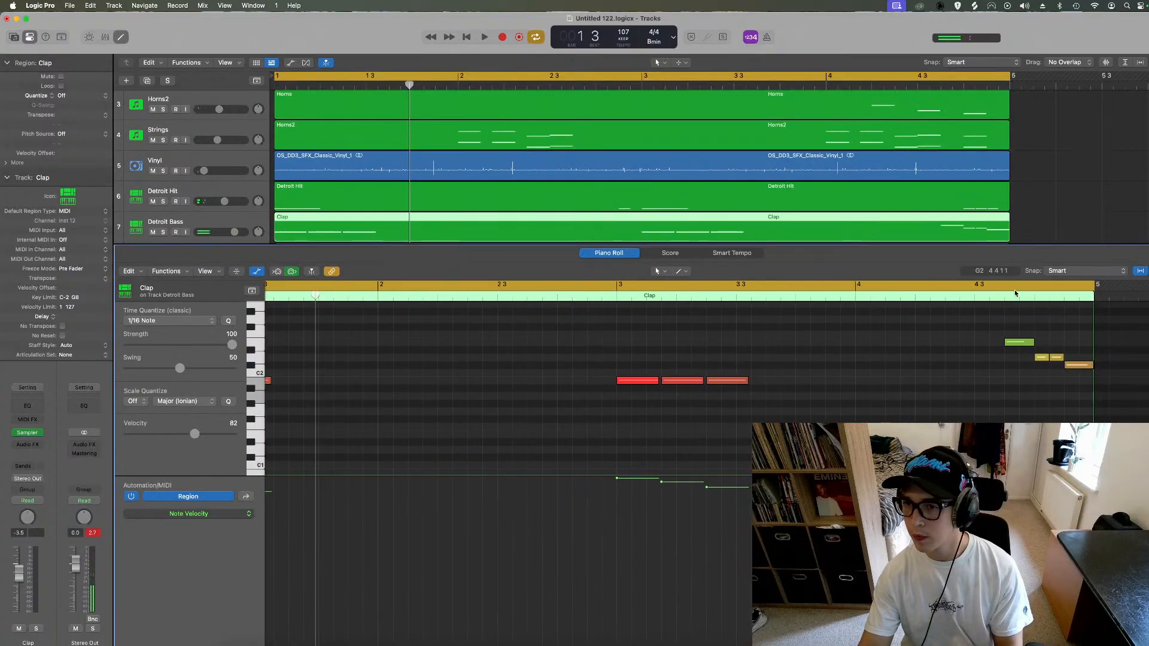
key("space")
left_click(1075, 295)
scroll(1079, 327, "right", 5)
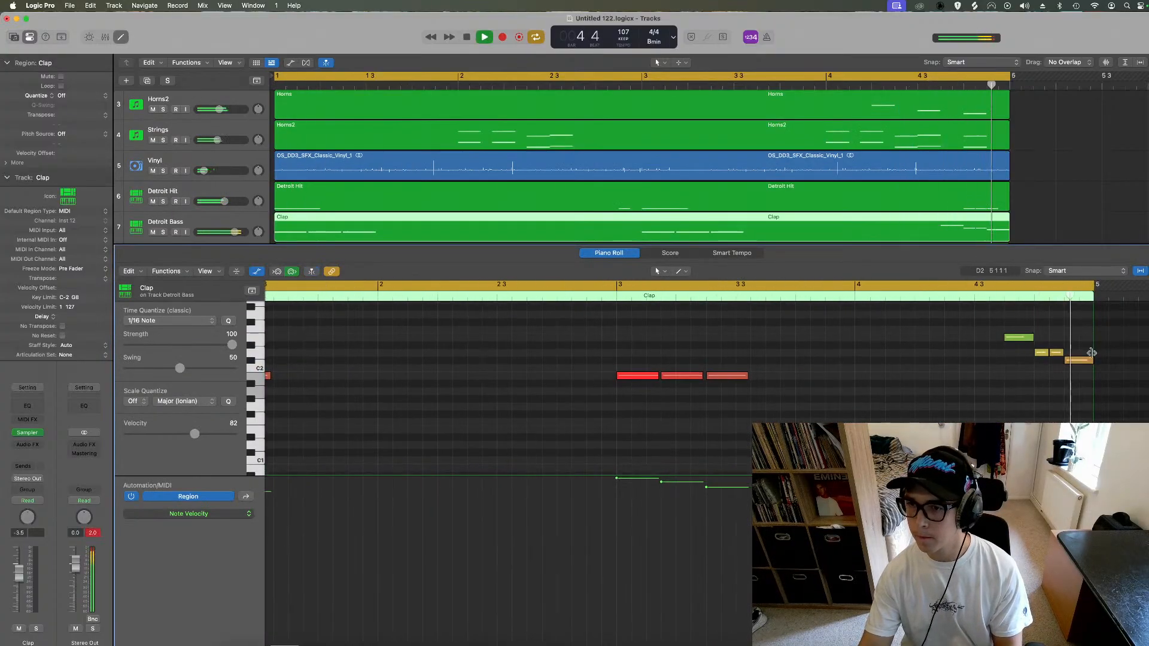
left_click_drag(1092, 358, 1070, 360)
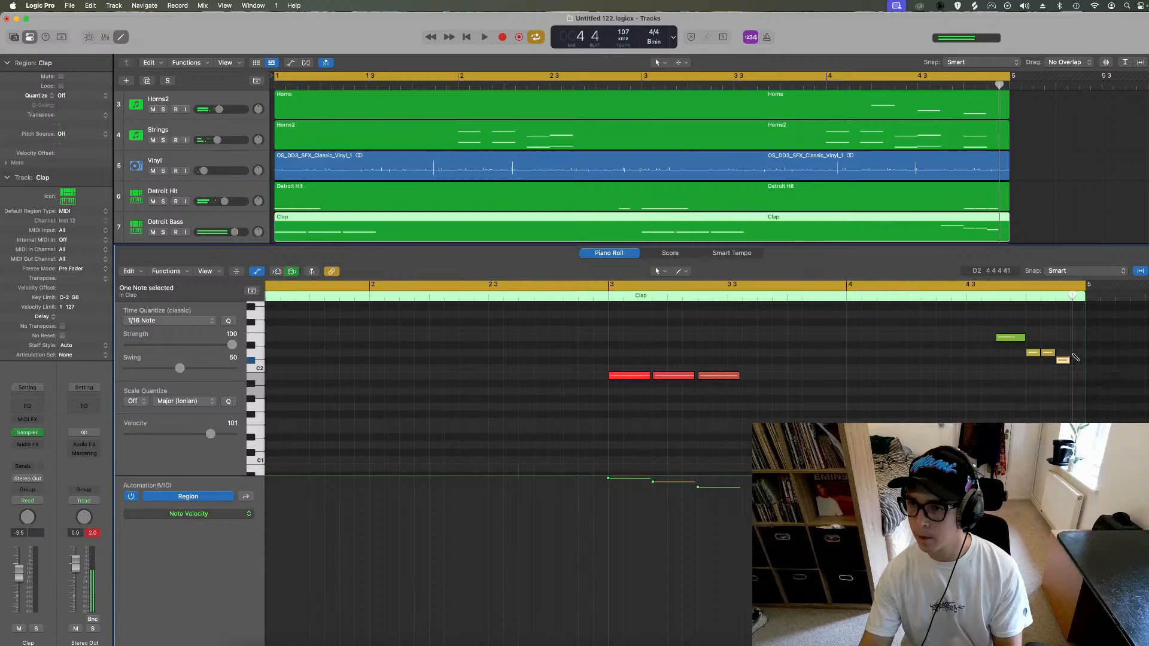
left_click(1076, 353, "super")
key("space")
left_click(1065, 297)
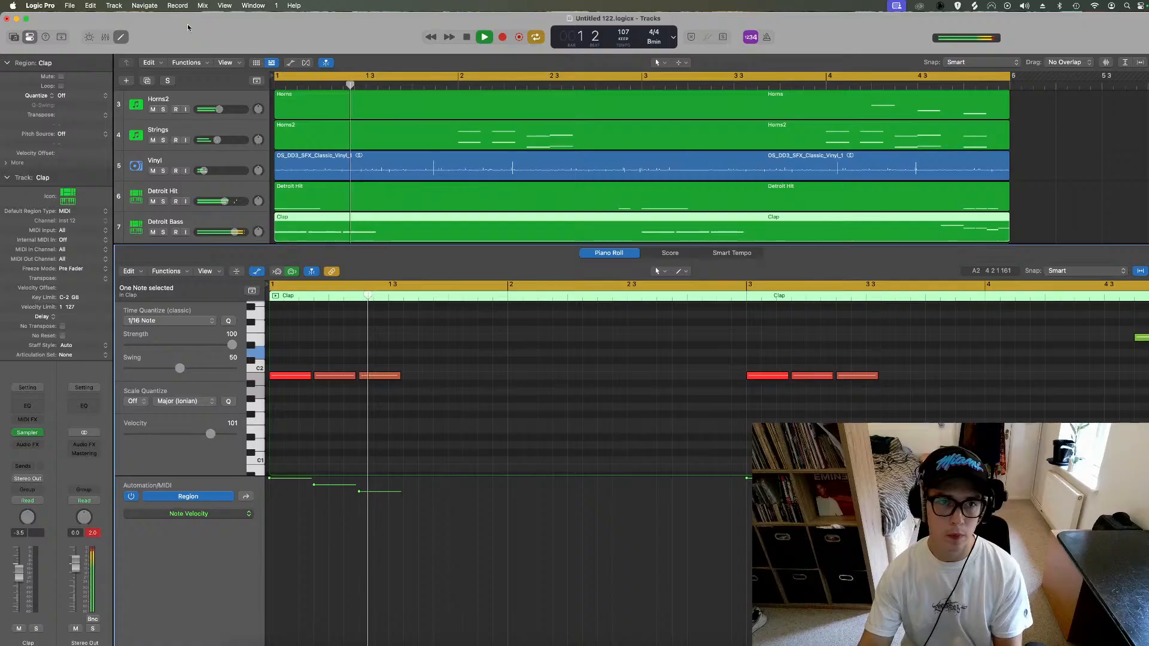
Step: Close the note editor, stop playback and move the empty Clap track above the original Clap track
left_click(121, 37)
key("space")
left_click_drag(174, 346, 174, 308)
Step: Load the Ghosty Drum Kit setting in the empty Clap track's Sampler and turn down its amp volume
left_click(13, 37)
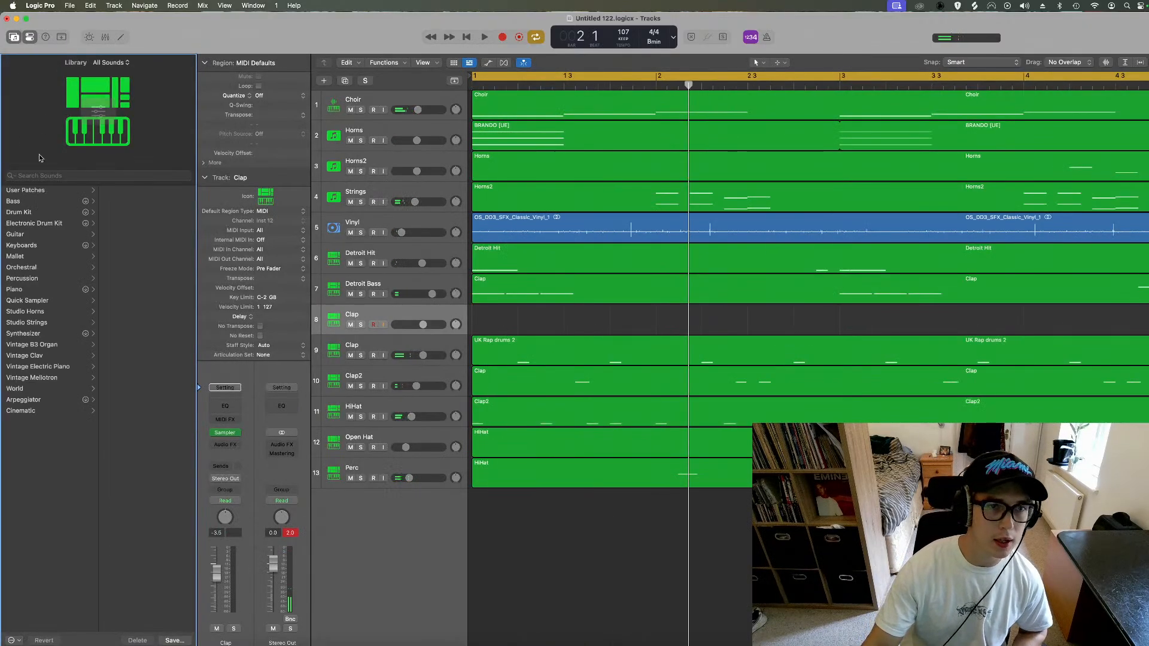
left_click(13, 37)
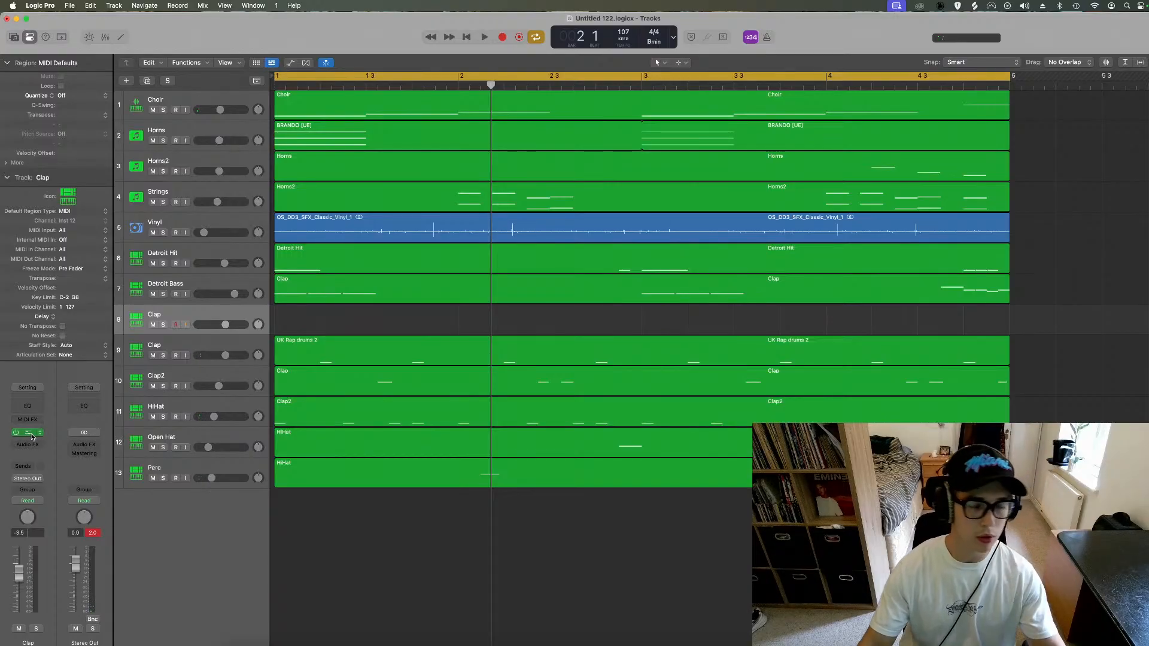
left_click(31, 434)
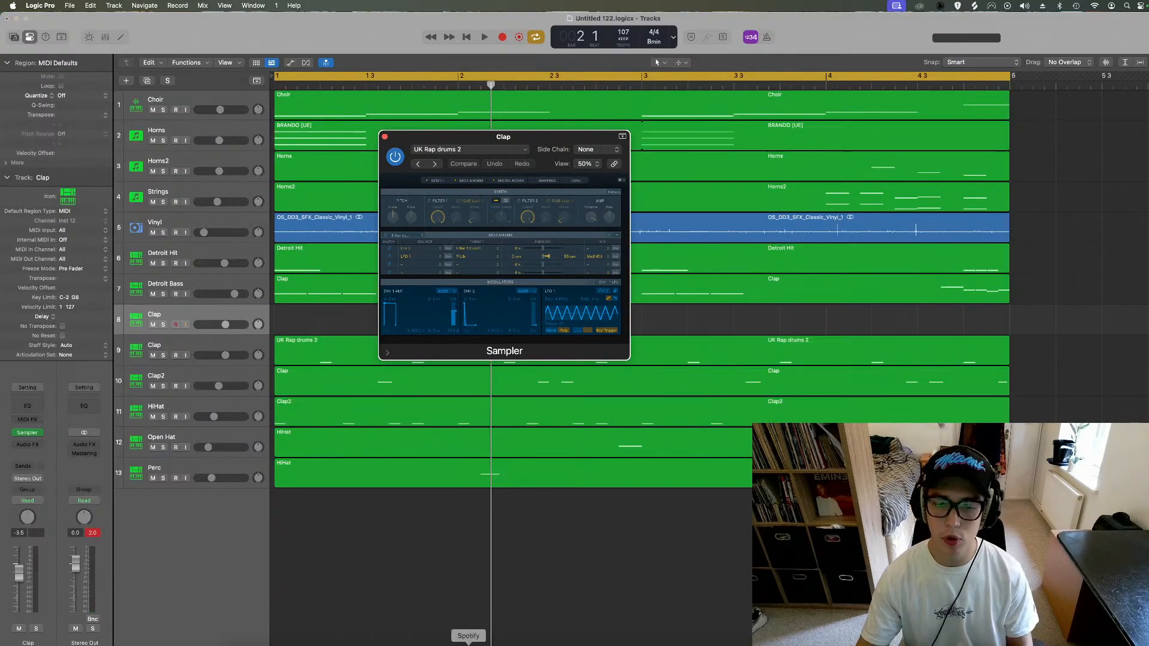
left_click(506, 645)
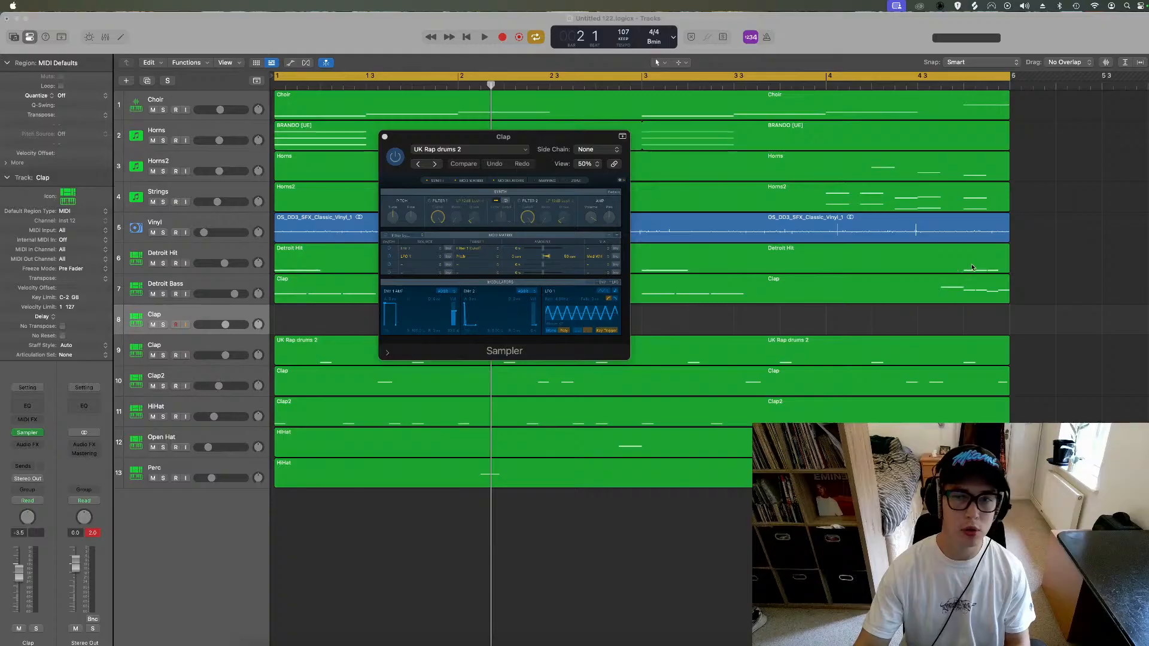
left_click(439, 152)
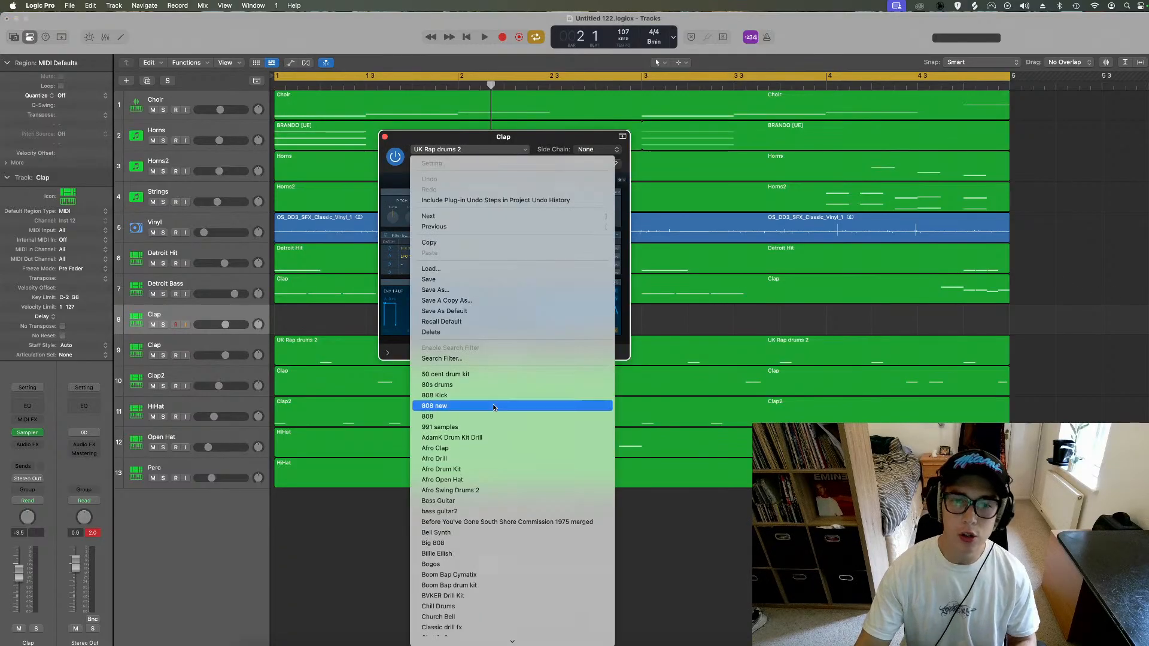
scroll(493, 428, "down", 4)
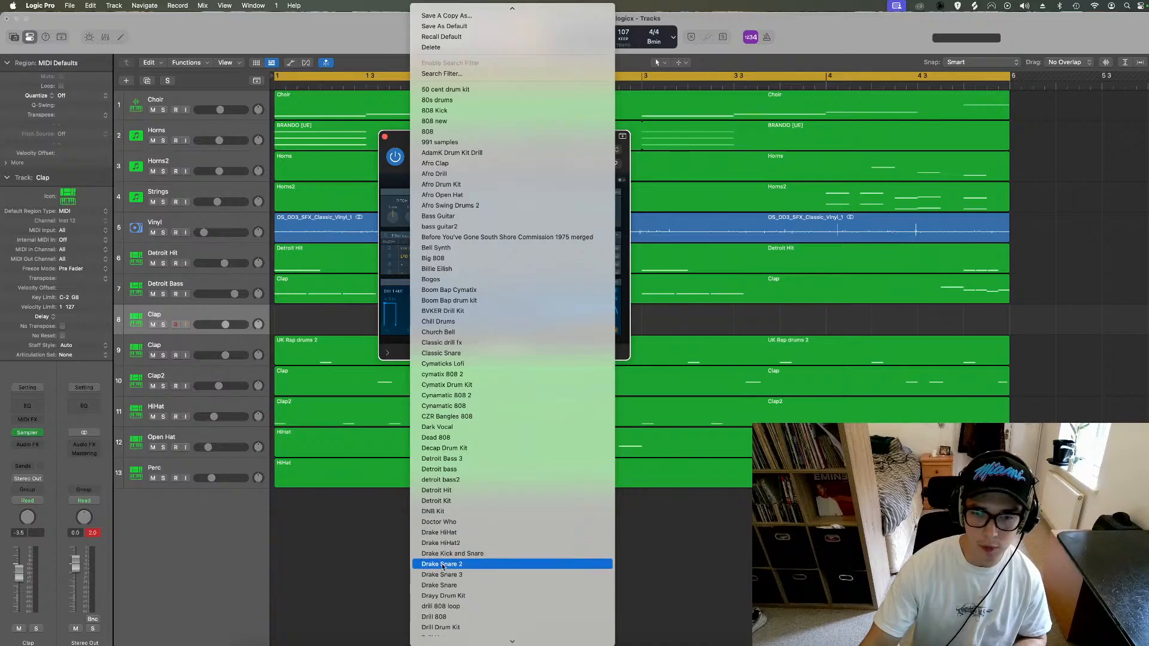
scroll(460, 595, "down", 3)
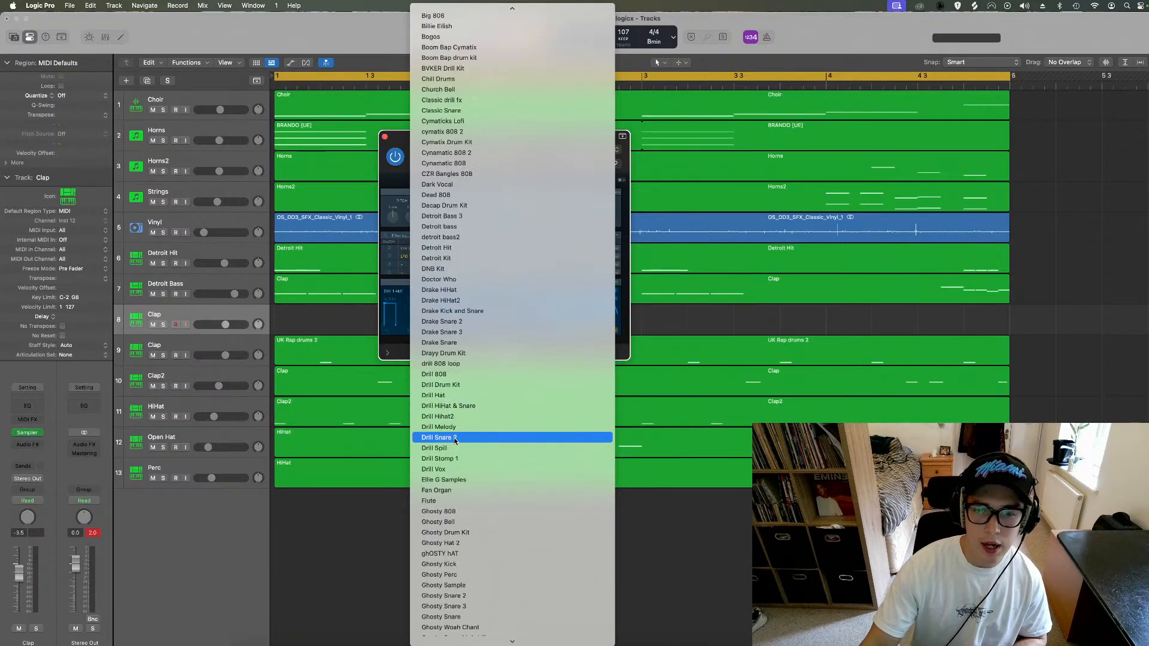
scroll(460, 514, "down", 1)
left_click(470, 511)
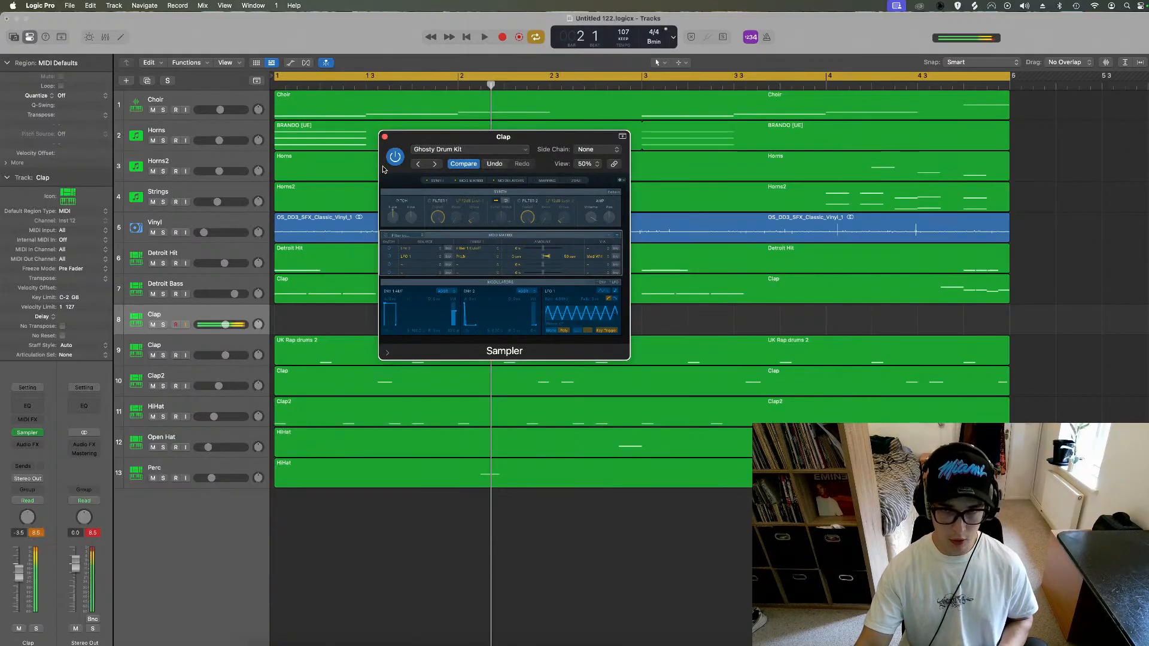
left_click_drag(593, 218, 592, 225)
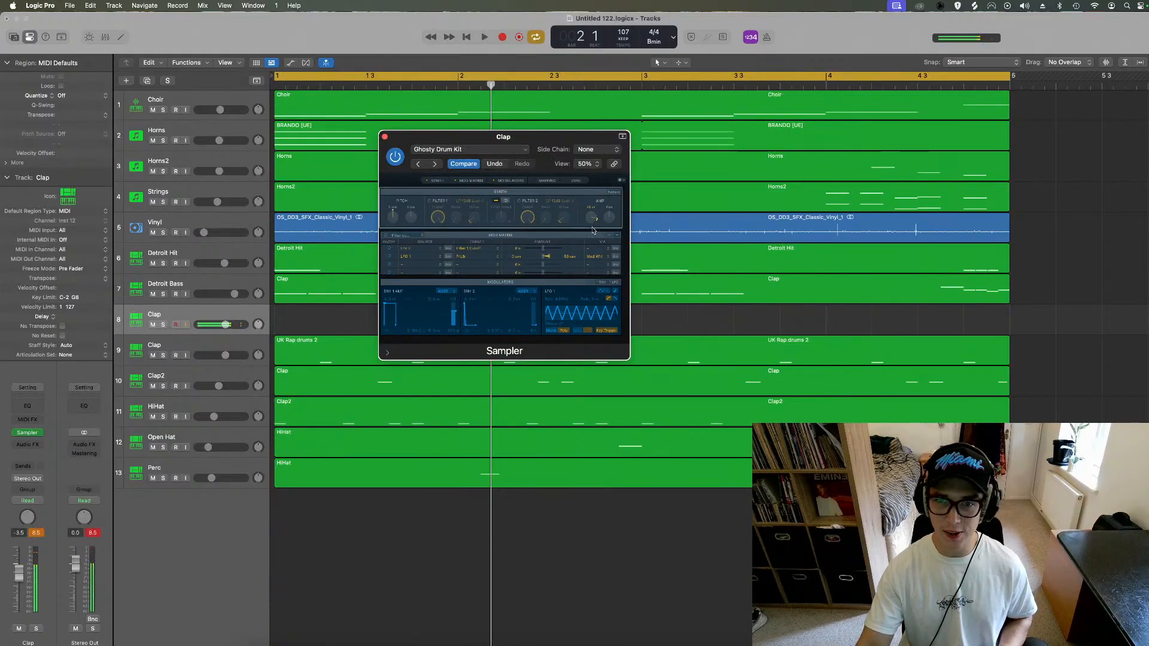
Step: Insert Phat FX with the Soft Clip preset on the empty Clap track and close the plug-in windows
left_click(28, 451)
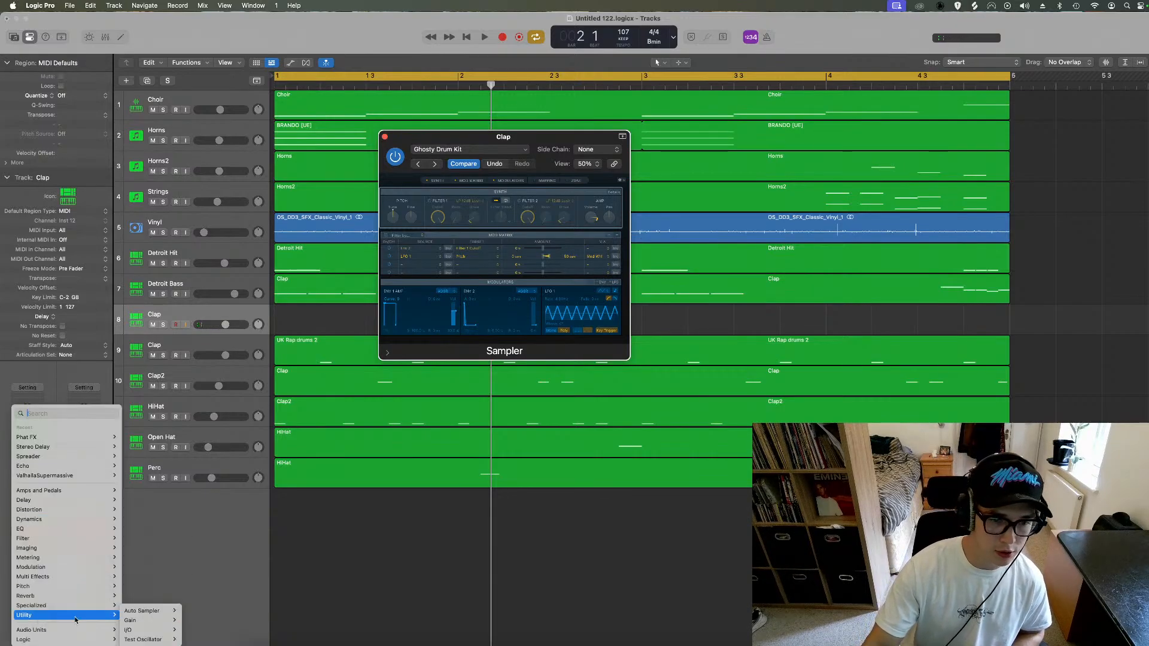
mouse_move(54, 578)
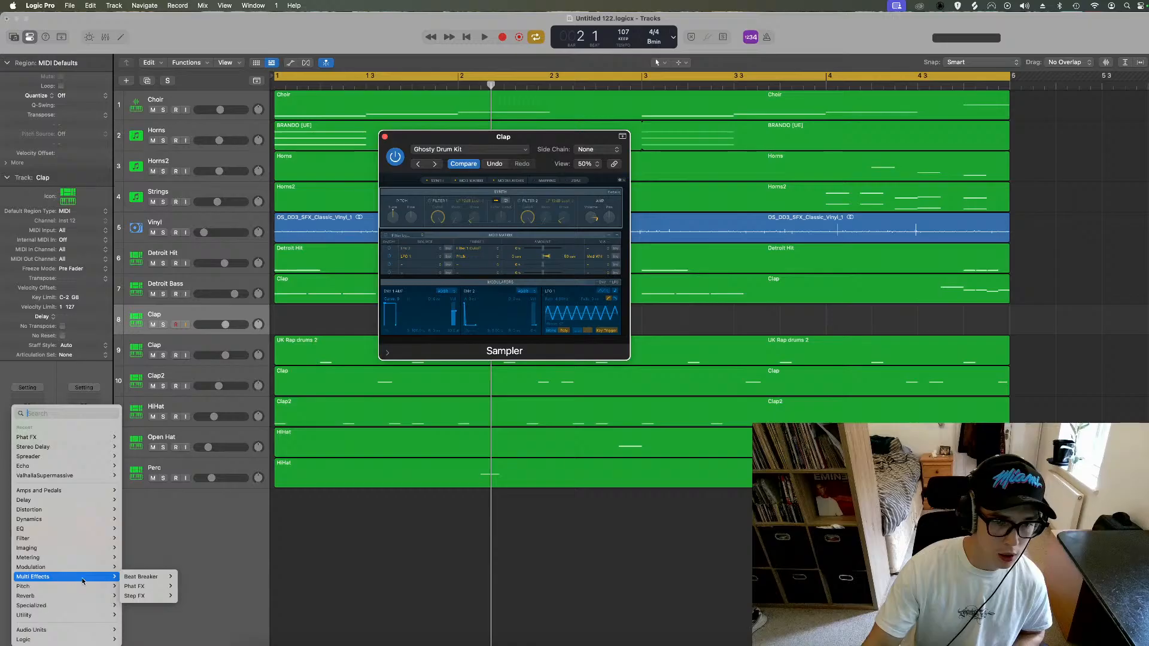
left_click(192, 589)
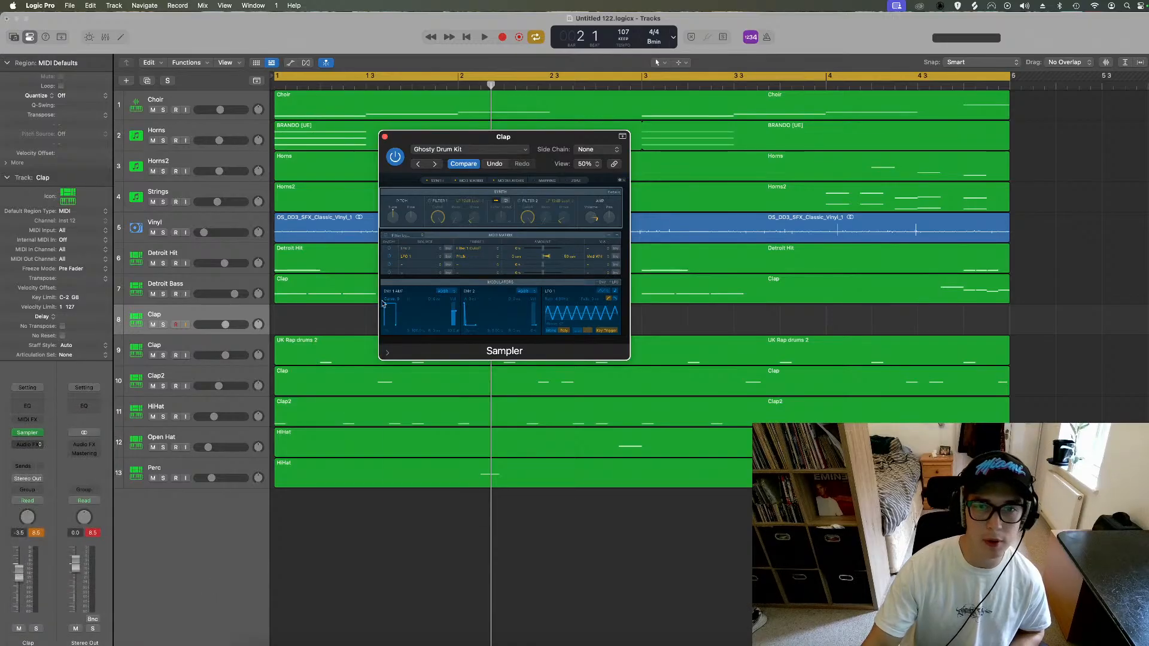
left_click(444, 174)
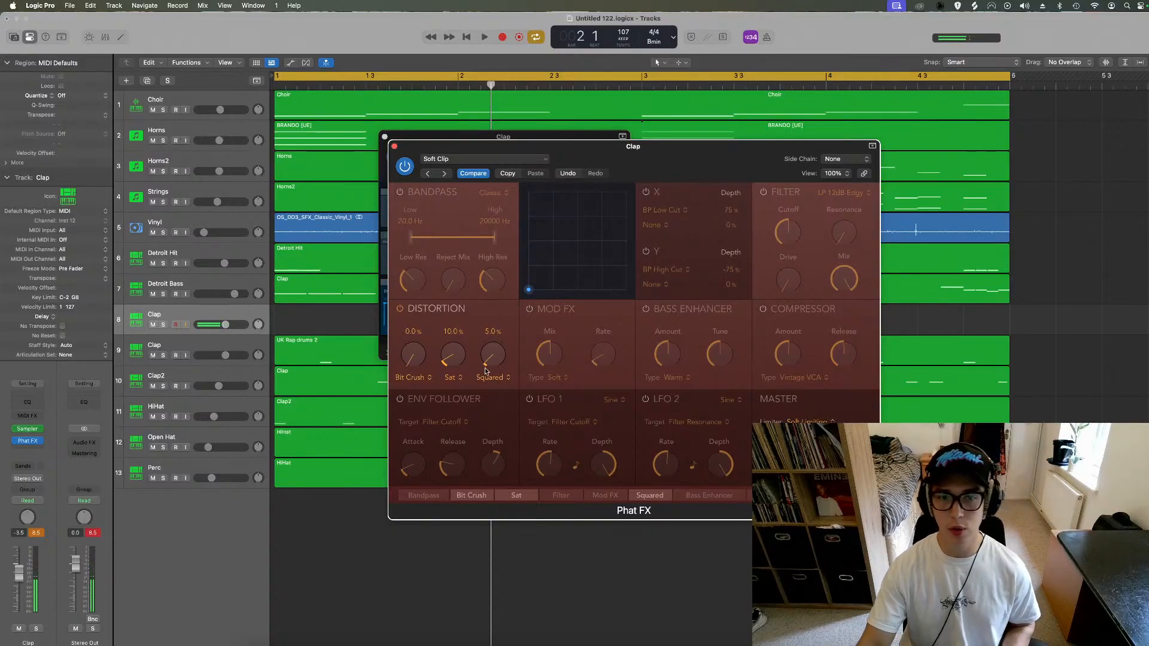
left_click(394, 147)
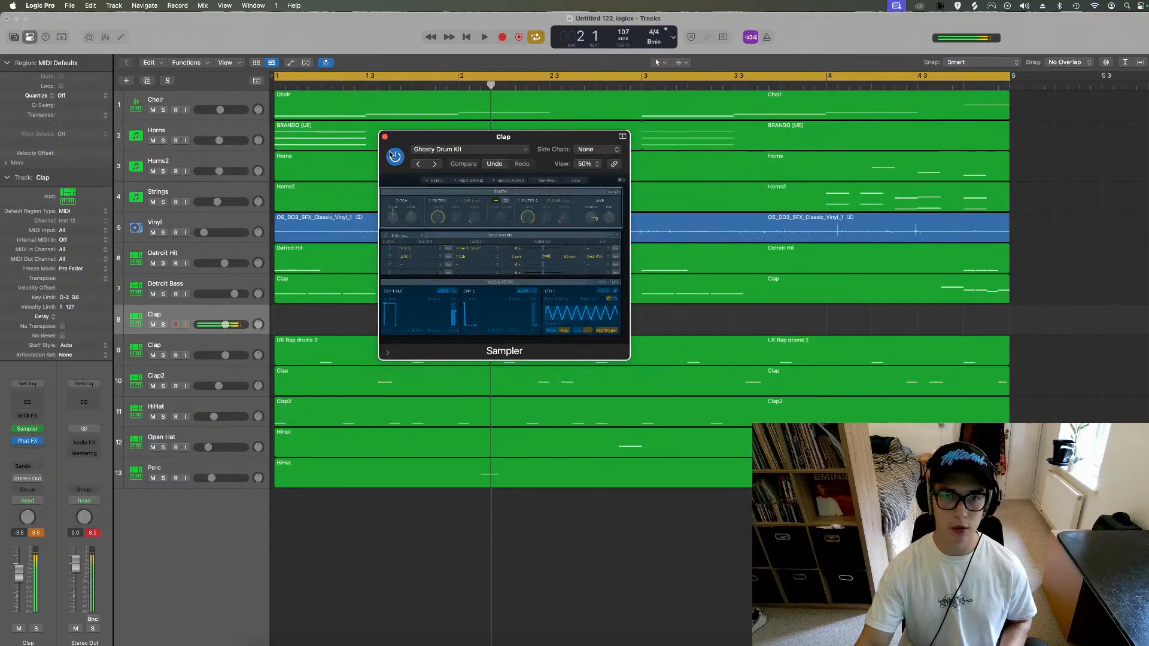
left_click(384, 137)
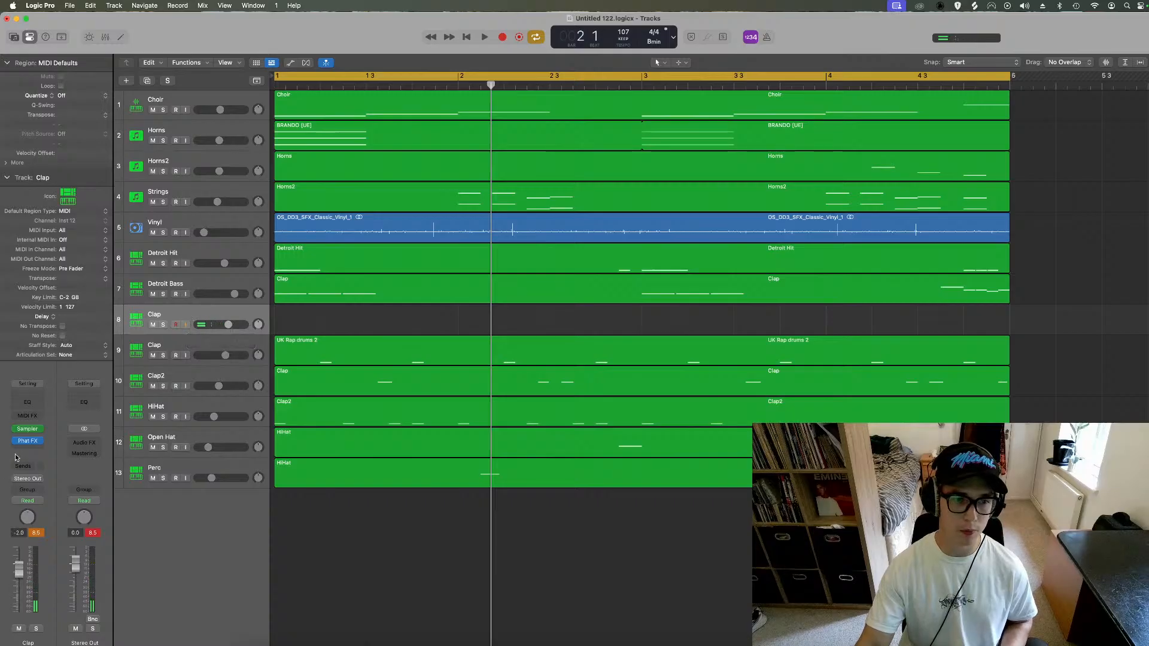
left_click(27, 403)
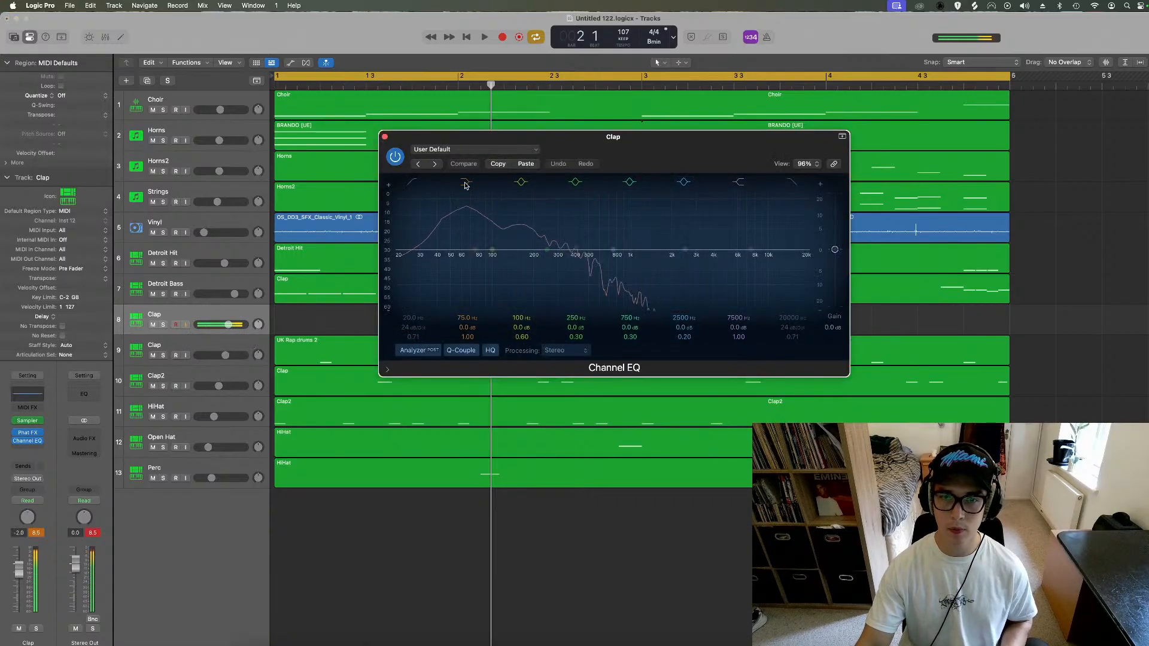
left_click(385, 137)
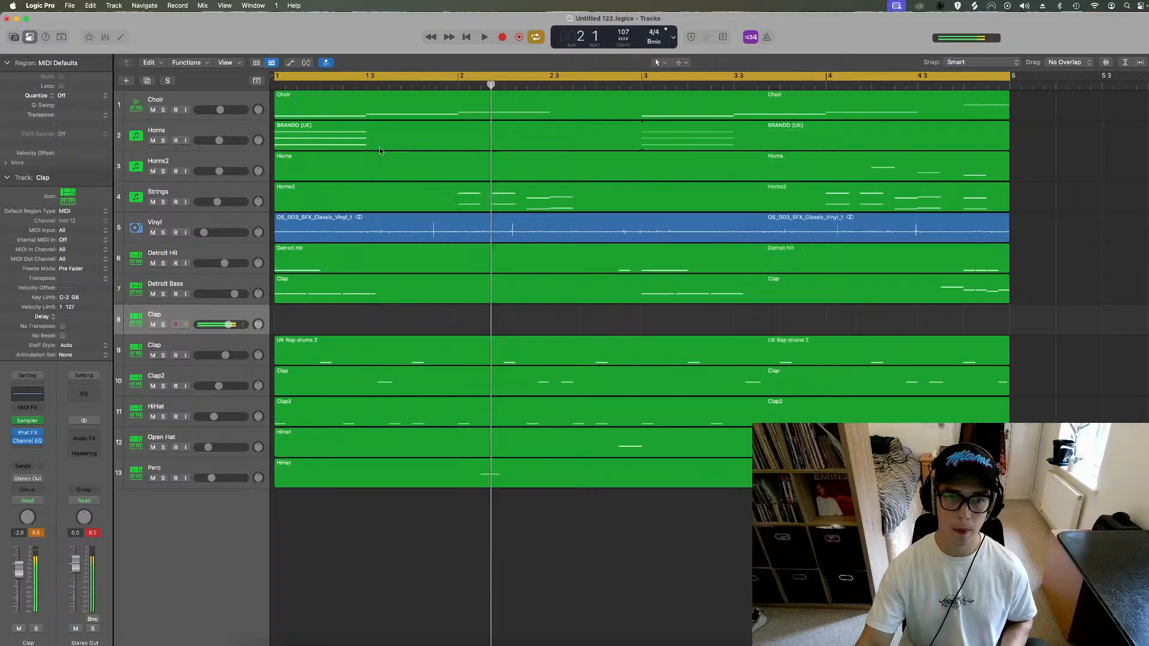
left_click(41, 442)
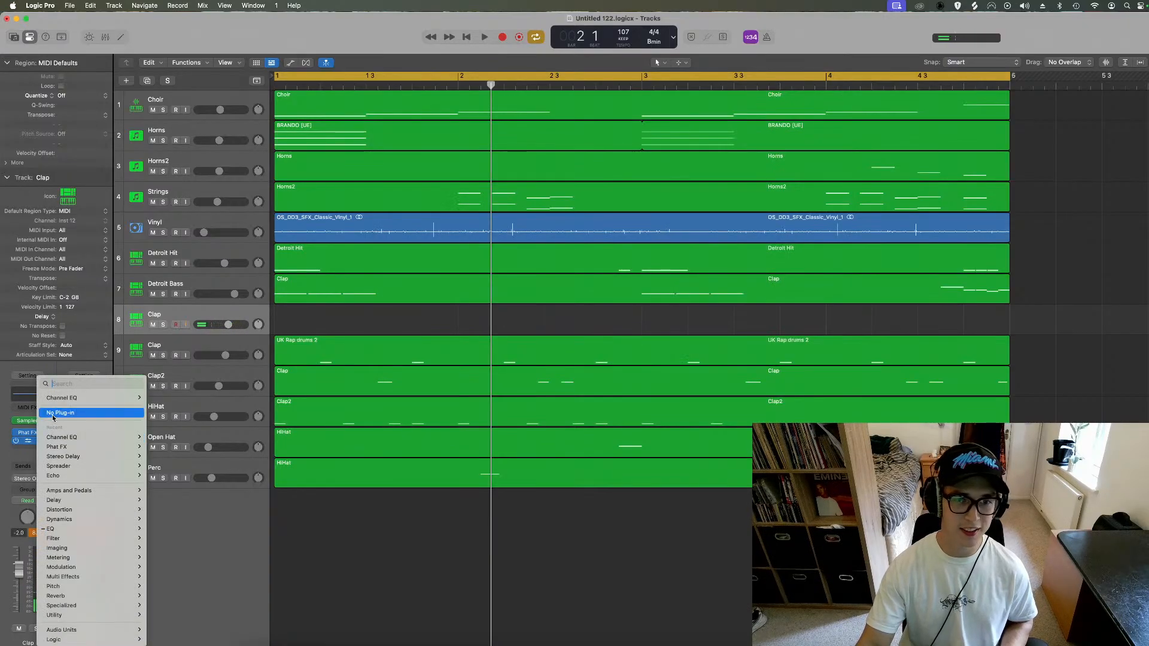
left_click(53, 412)
Step: Record a four-bar kick pattern on the empty Clap track while the loop plays, and rename the track Kick
key("space")
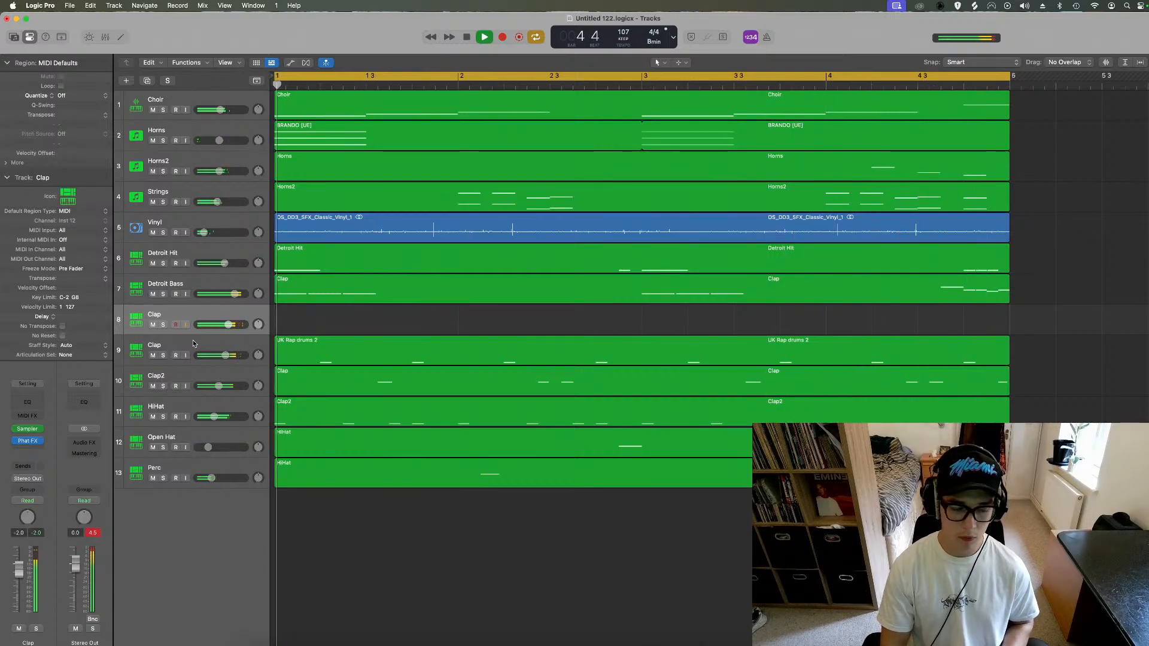
key("space")
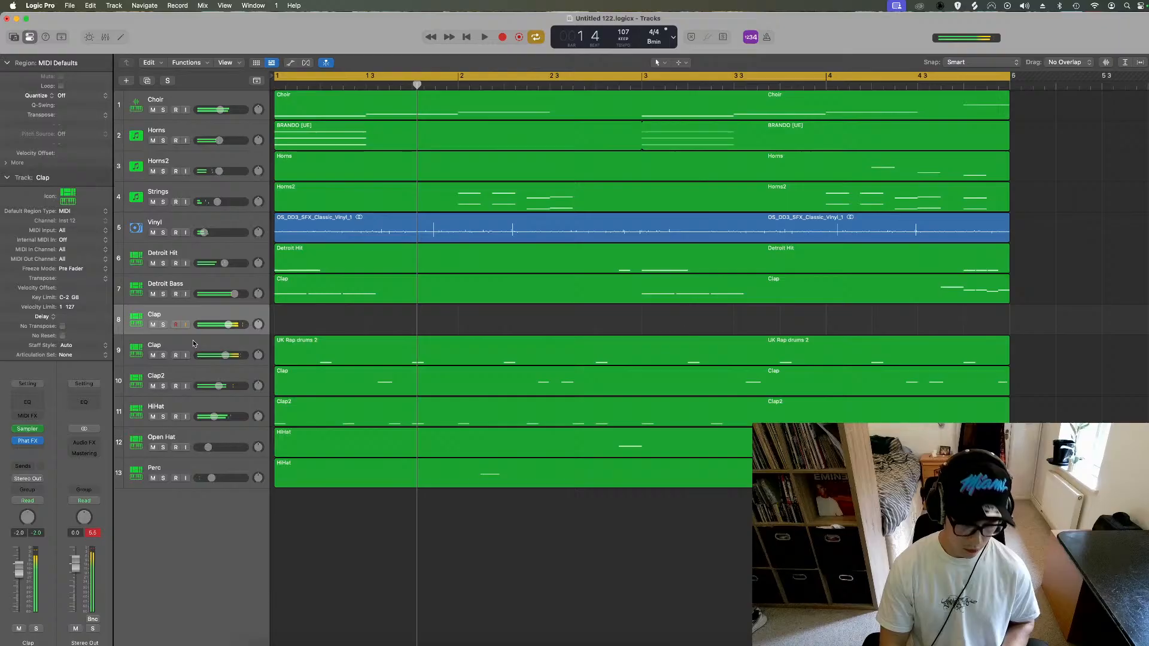
key("space")
key("space")
key("space")
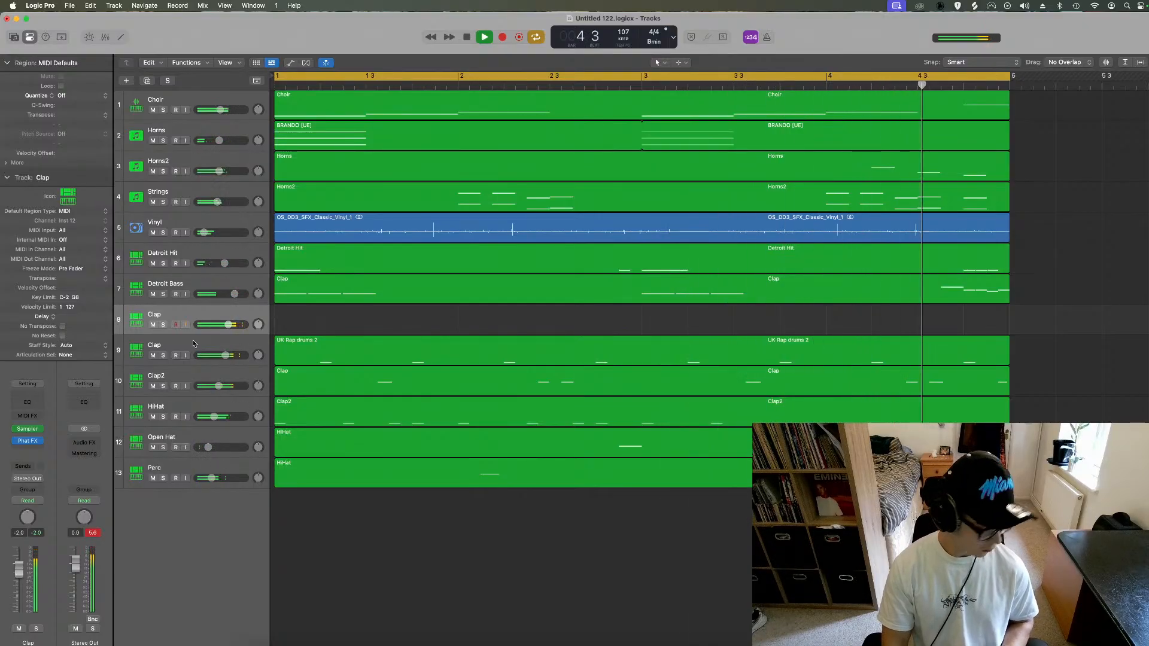
key("r")
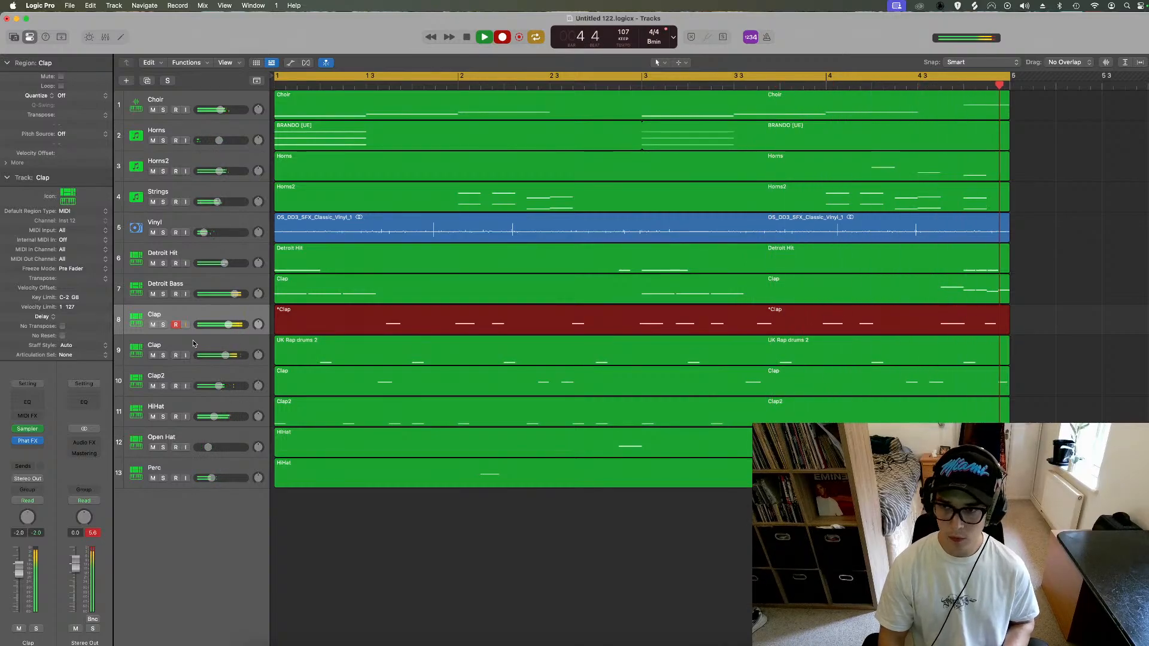
key("space")
double_click(154, 314)
type("Kick")
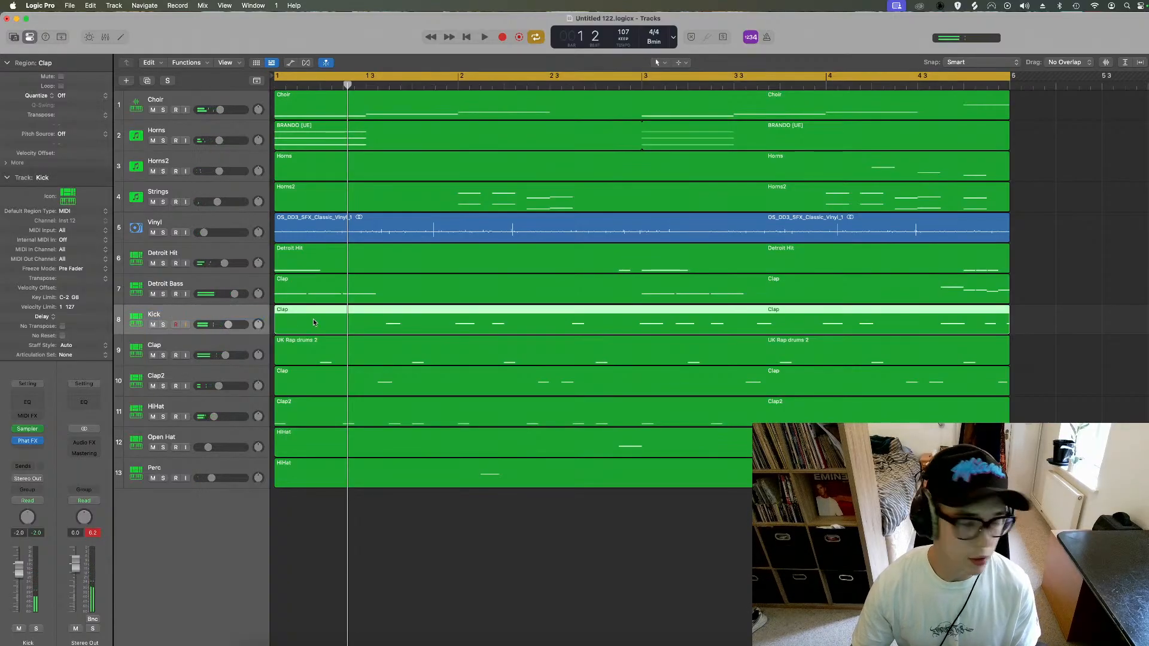
Step: Open the recorded Kick region's notes, quantize them to 1/16 notes and add a copied kick note at the start of bar 1
double_click(313, 321)
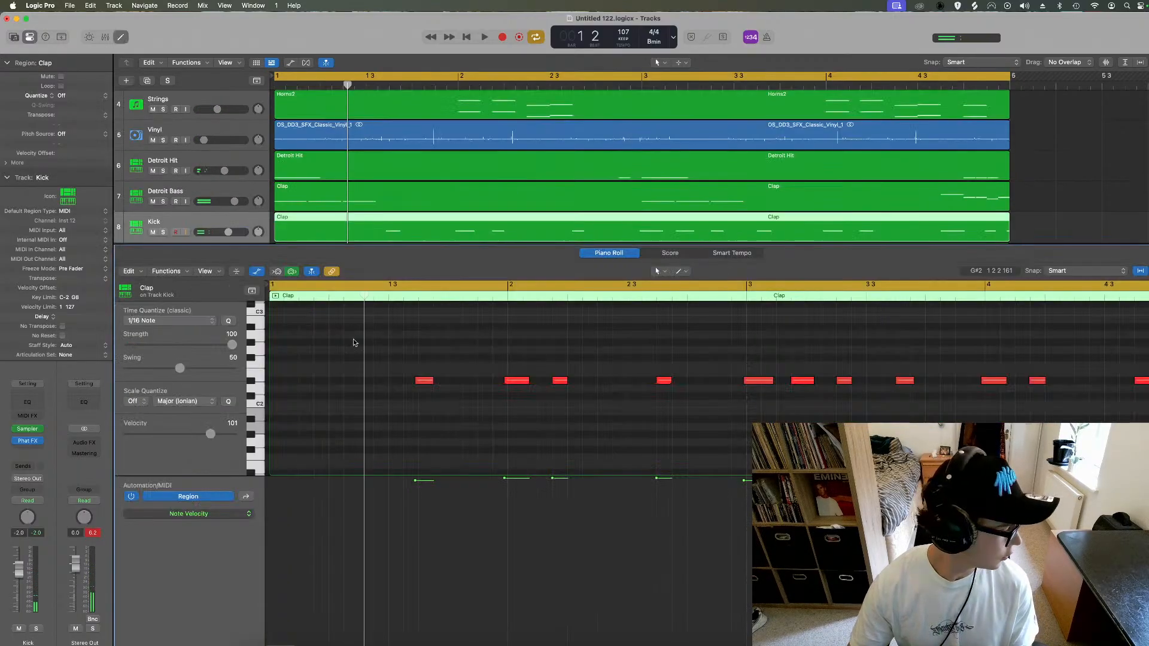
scroll(598, 382, "right", 3)
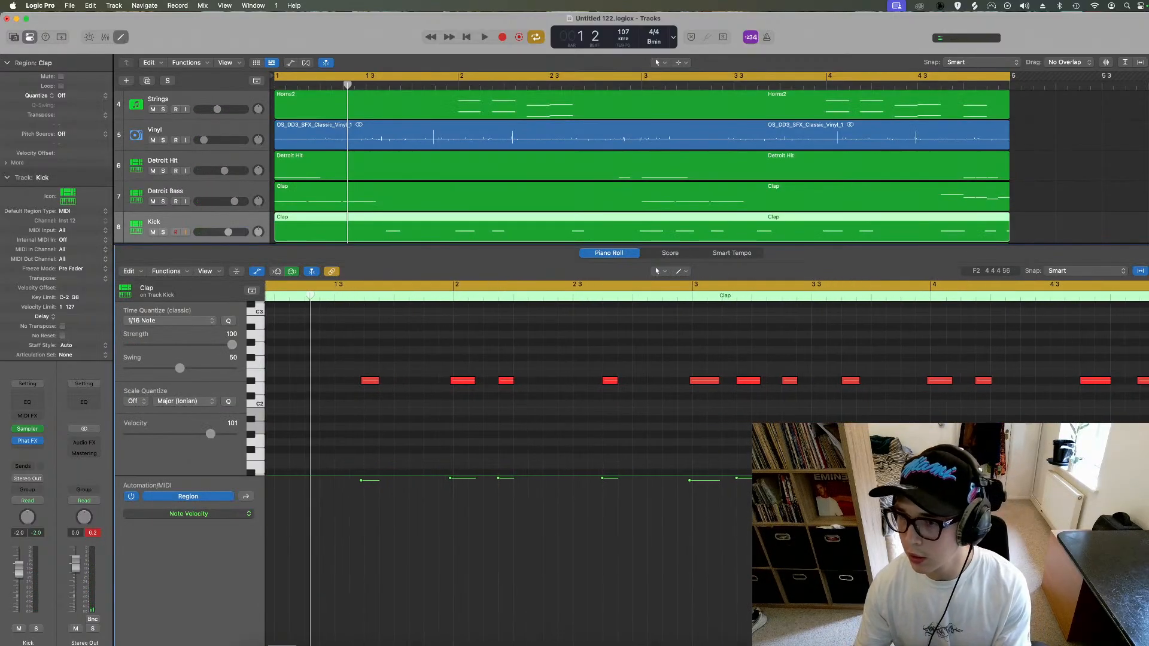
key("Return")
left_click_drag(1143, 366, 423, 430)
left_click(423, 431)
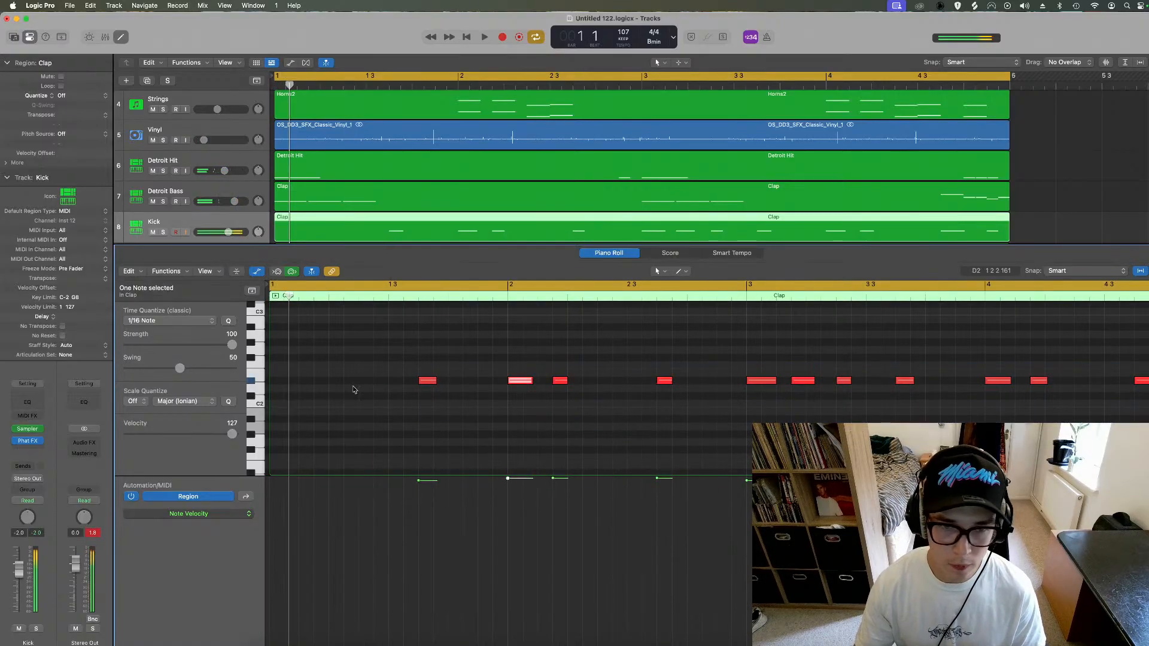
left_click(284, 386)
Step: Apply the Fixed Note Length MIDI transform to all the kick notes with a length of 0 0 1 0, and close the Transform window
left_click(166, 271)
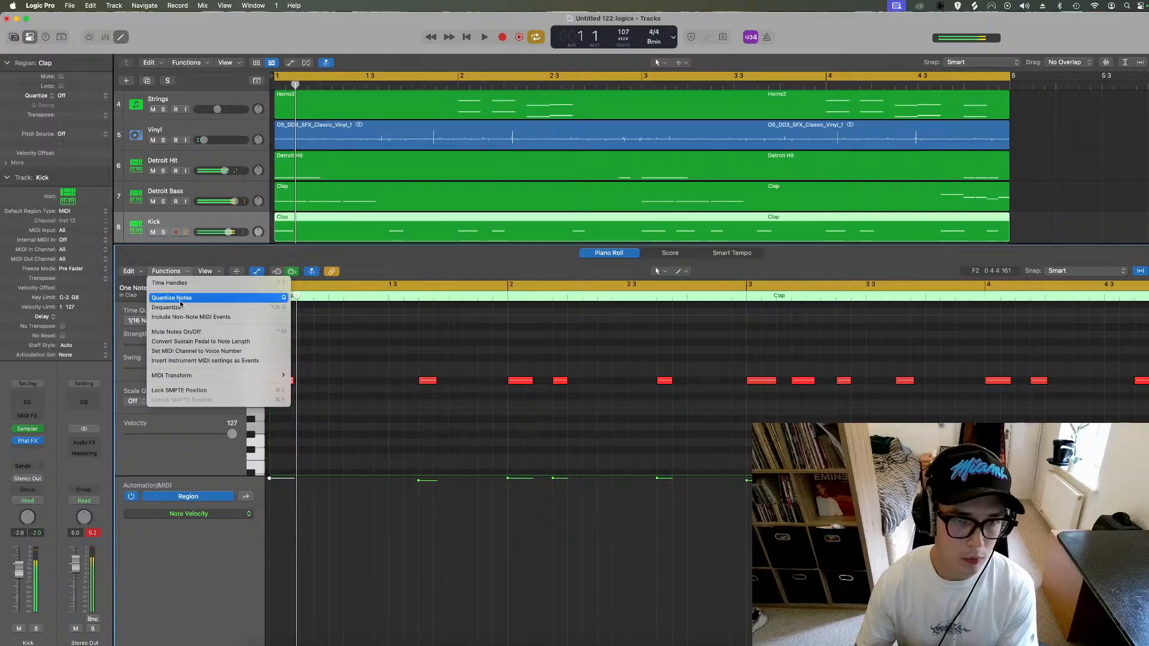
mouse_move(229, 377)
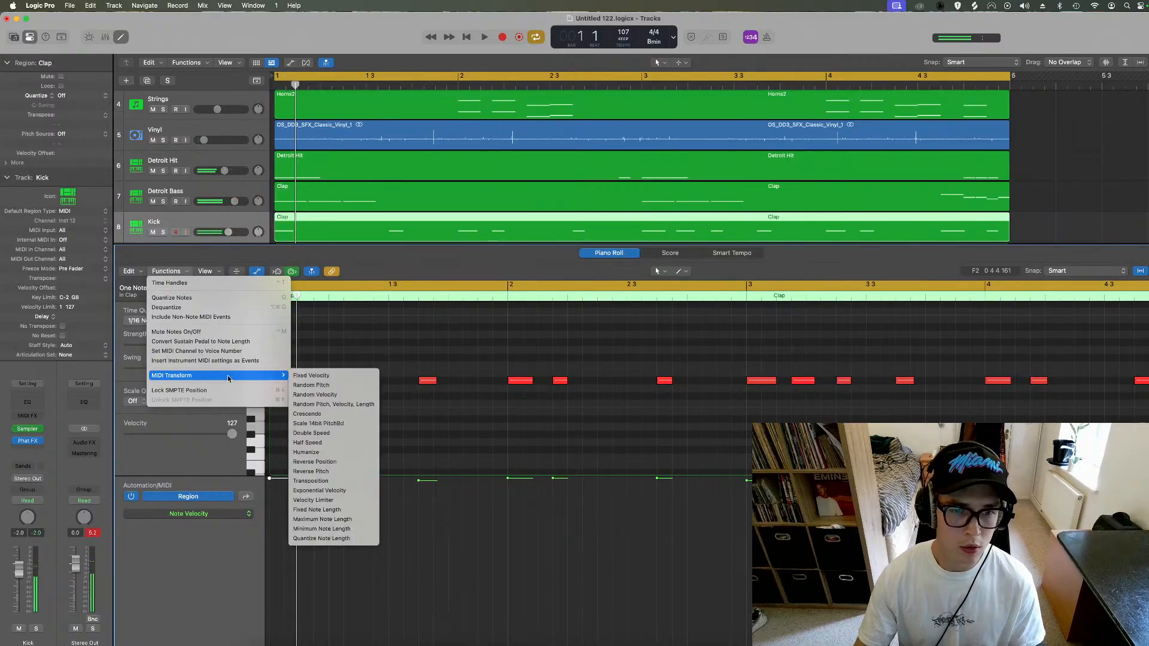
left_click(323, 510)
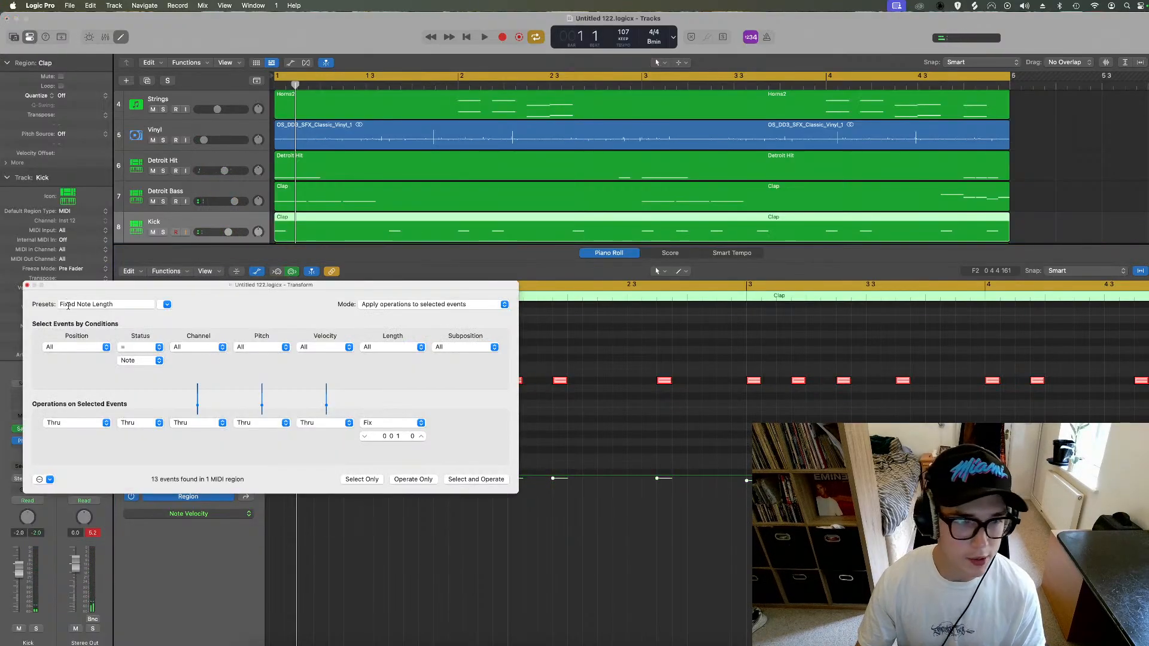
left_click(26, 286)
Step: Lower the kick notes' velocity to about 118, raise the first note of each bar to 127 and hide the velocity lane
left_click_drag(484, 506, 485, 523)
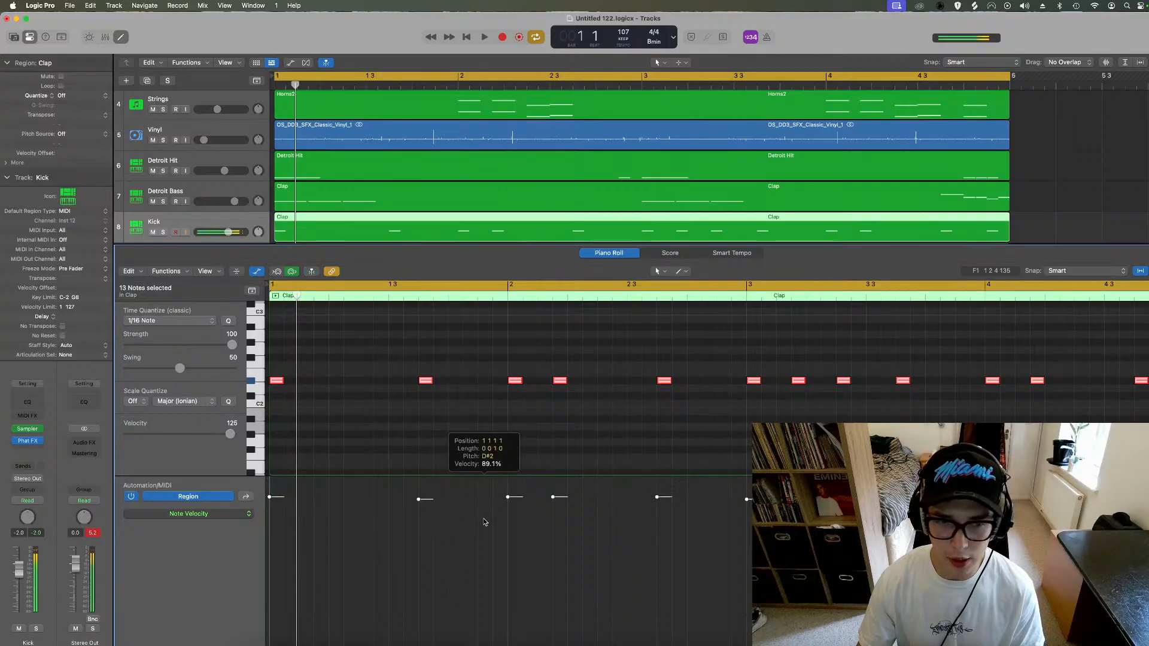
left_click_drag(224, 436, 225, 436)
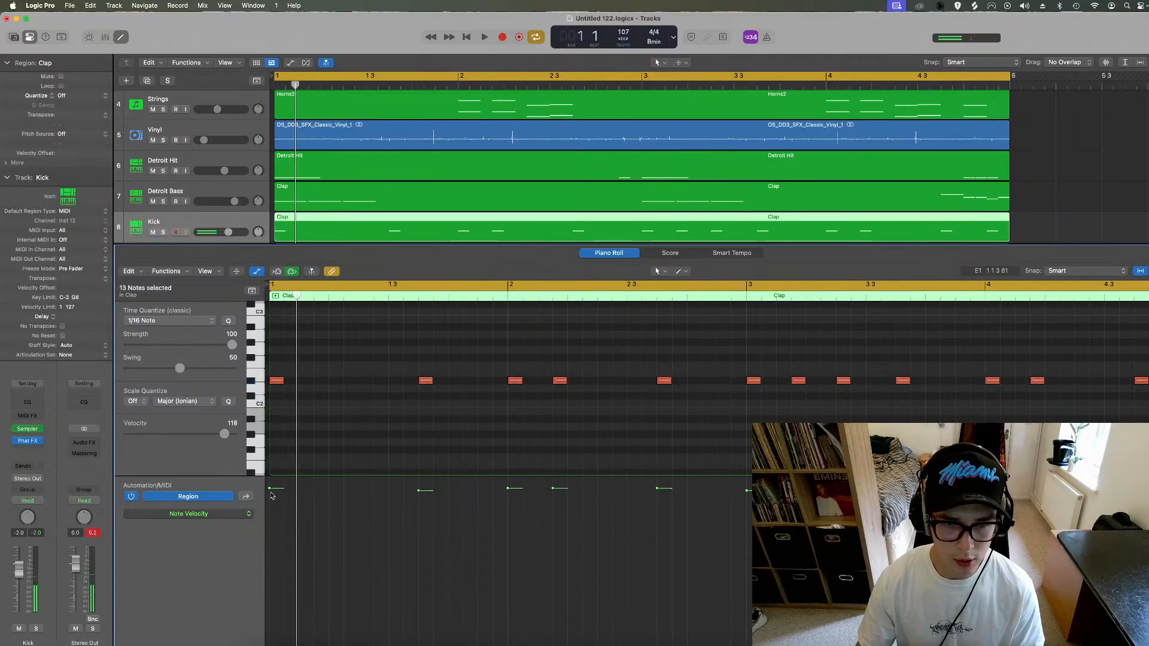
left_click_drag(269, 487, 272, 476)
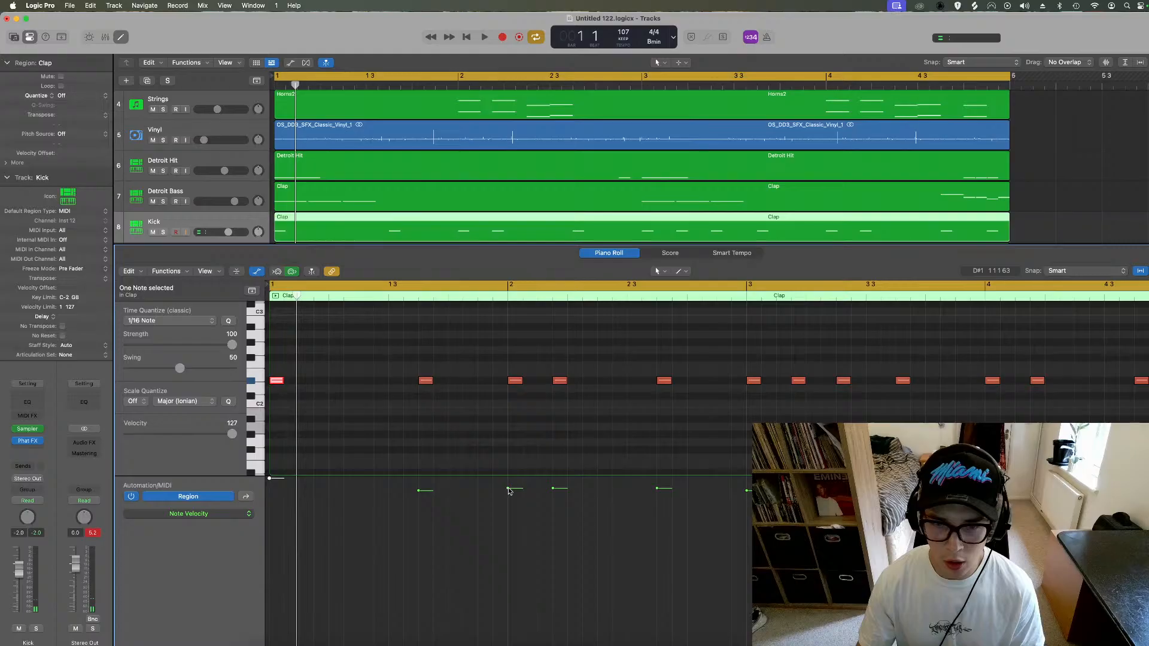
left_click_drag(509, 489, 510, 478)
left_click_drag(747, 491, 748, 478)
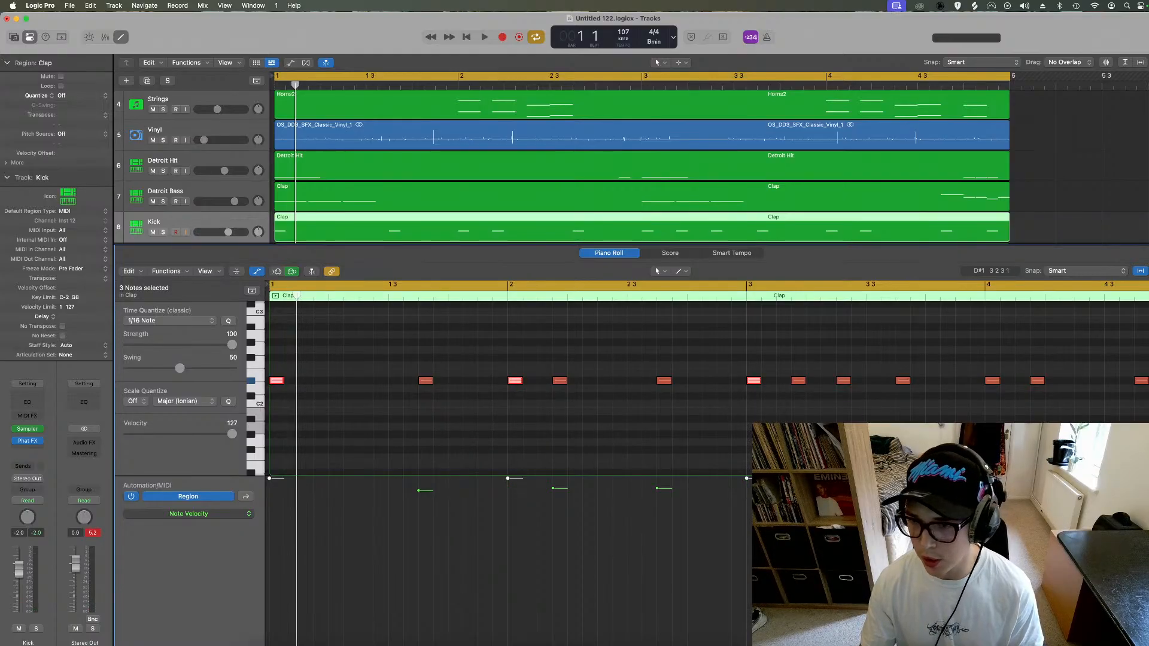
left_click_drag(986, 490, 986, 461)
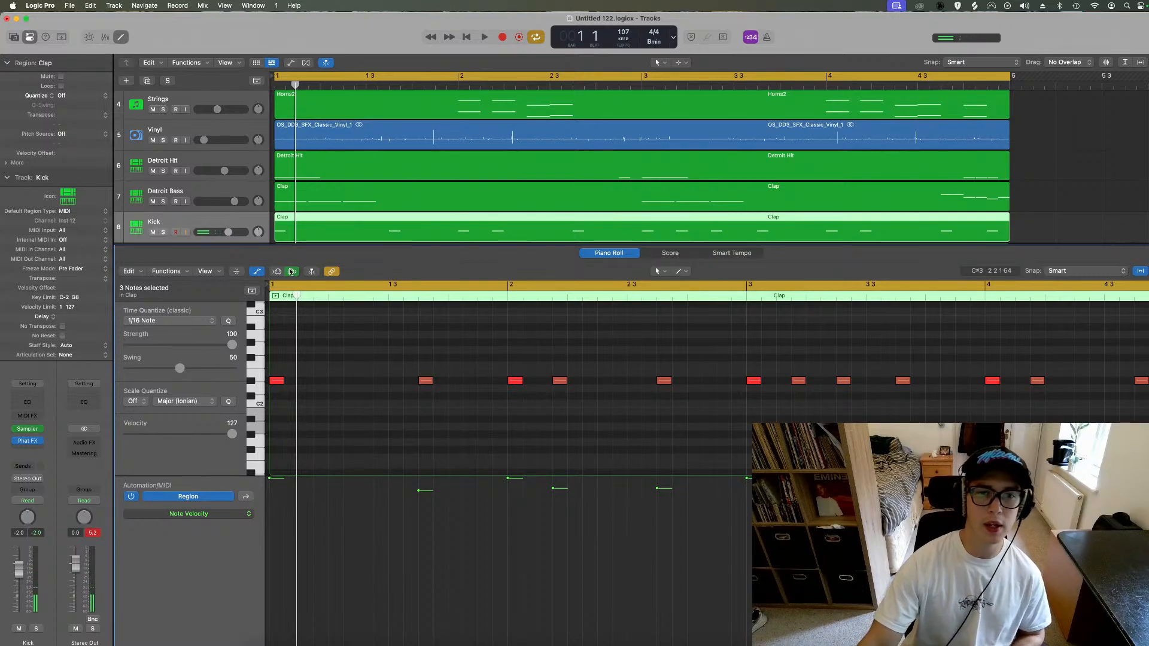
left_click(256, 271)
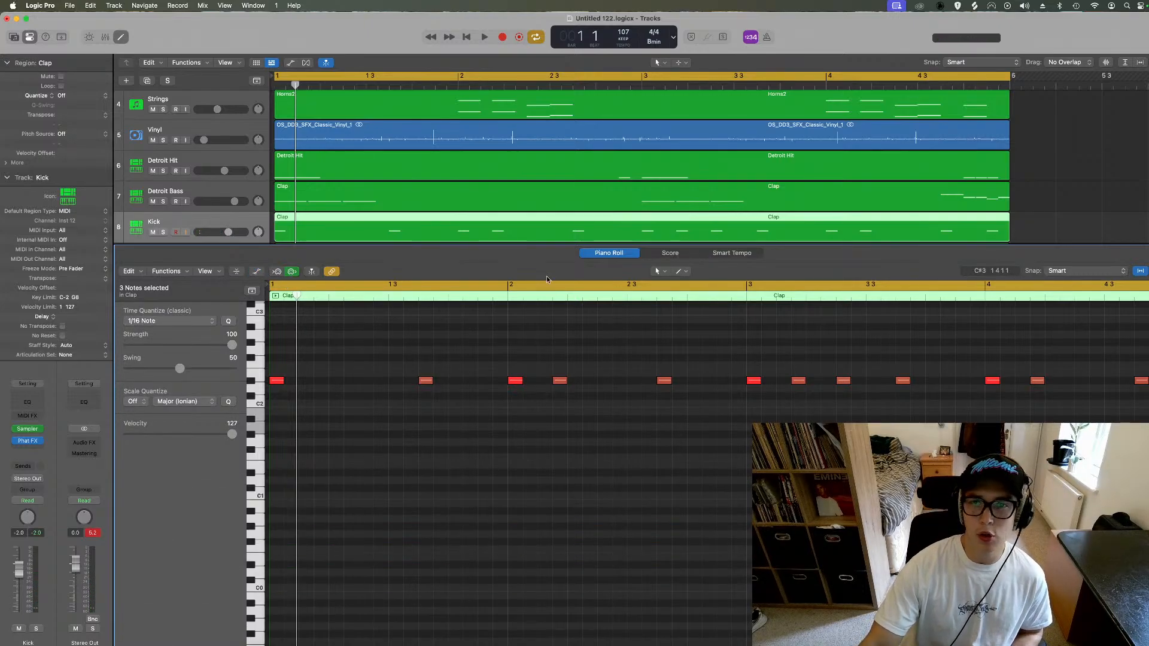
Step: Close the note editor and play back only the Detroit Bass, Kick, Clap, Clap2, HiHat, Open Hat and Perc tracks in solo
scroll(581, 229, "up", 1)
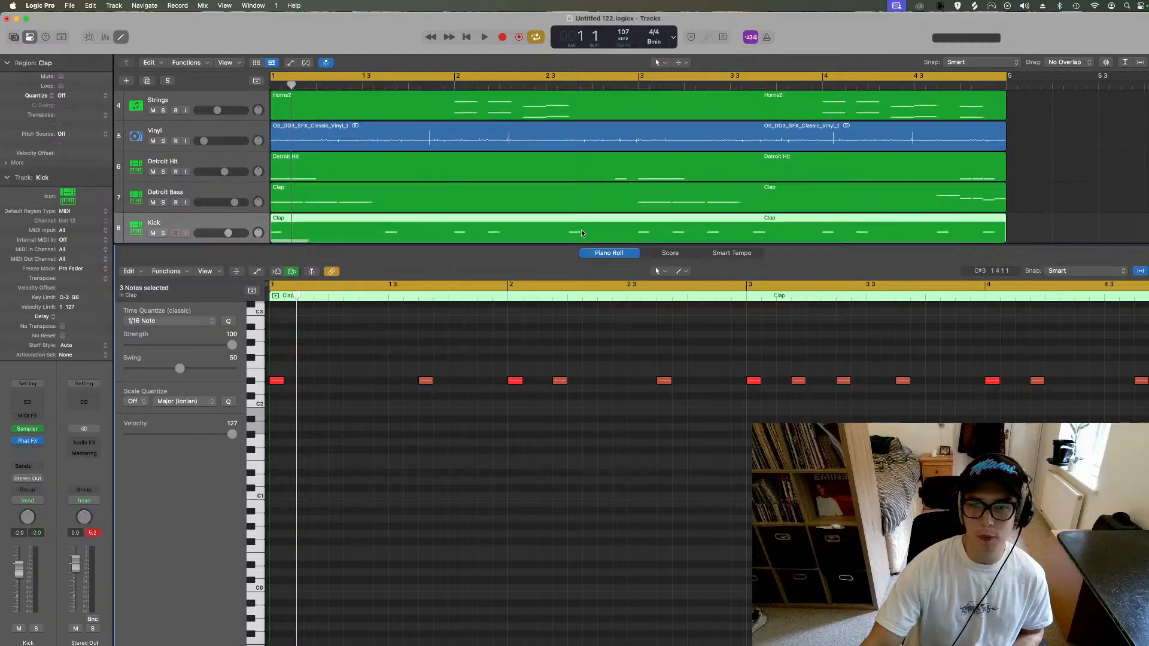
scroll(366, 219, "down", 4)
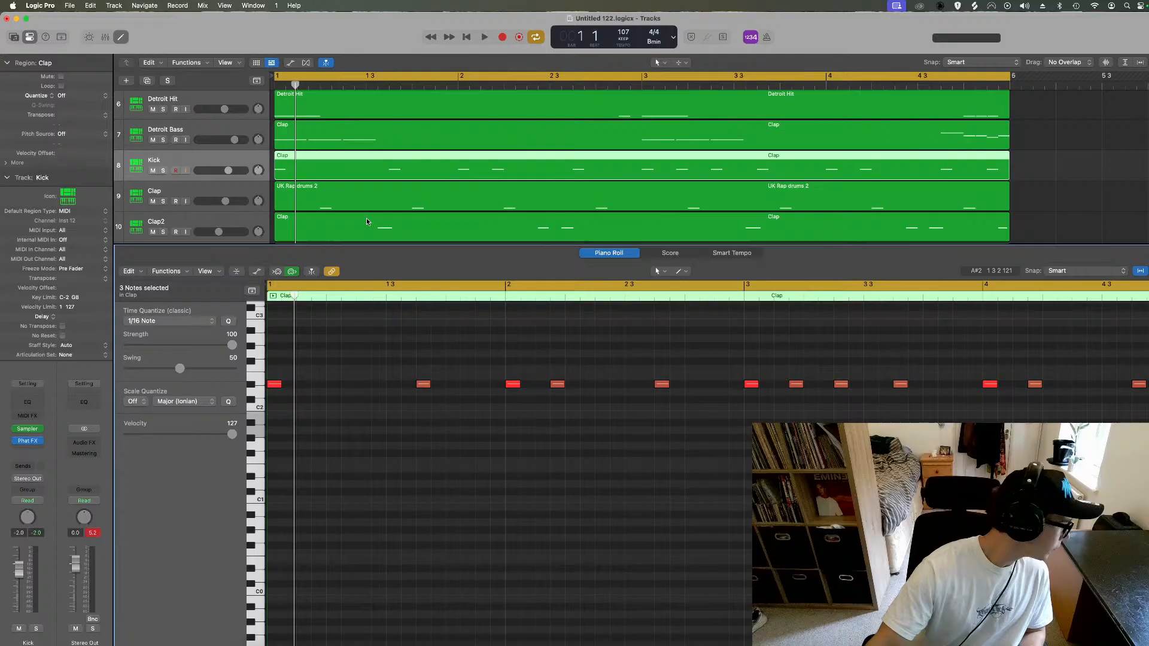
key("space")
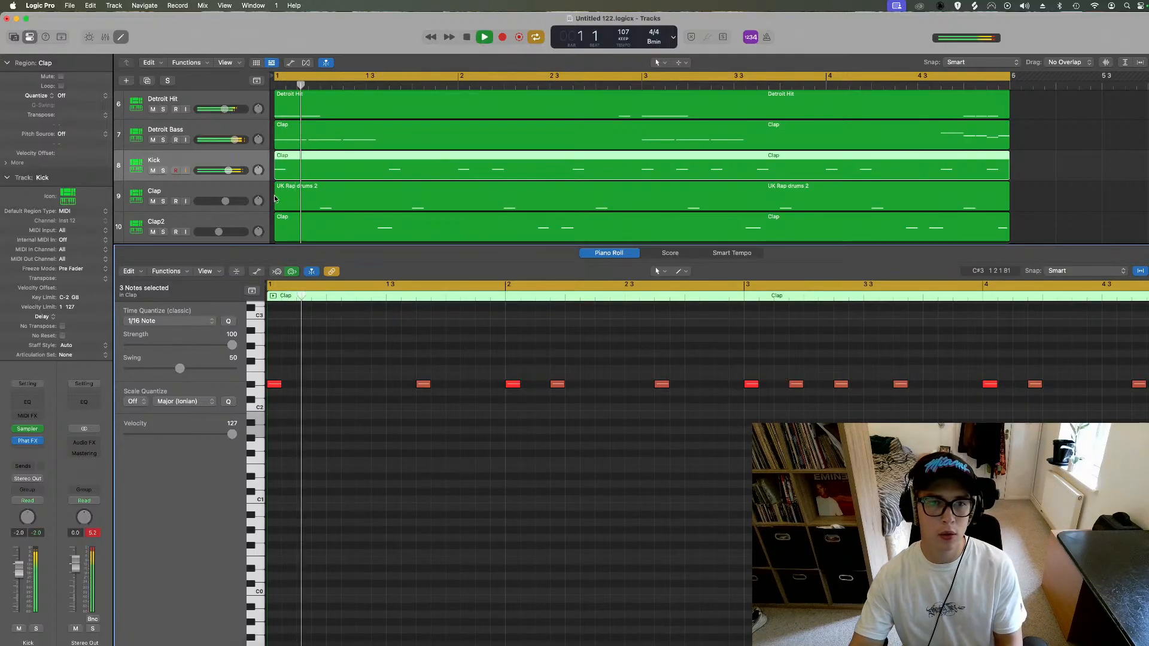
key("e")
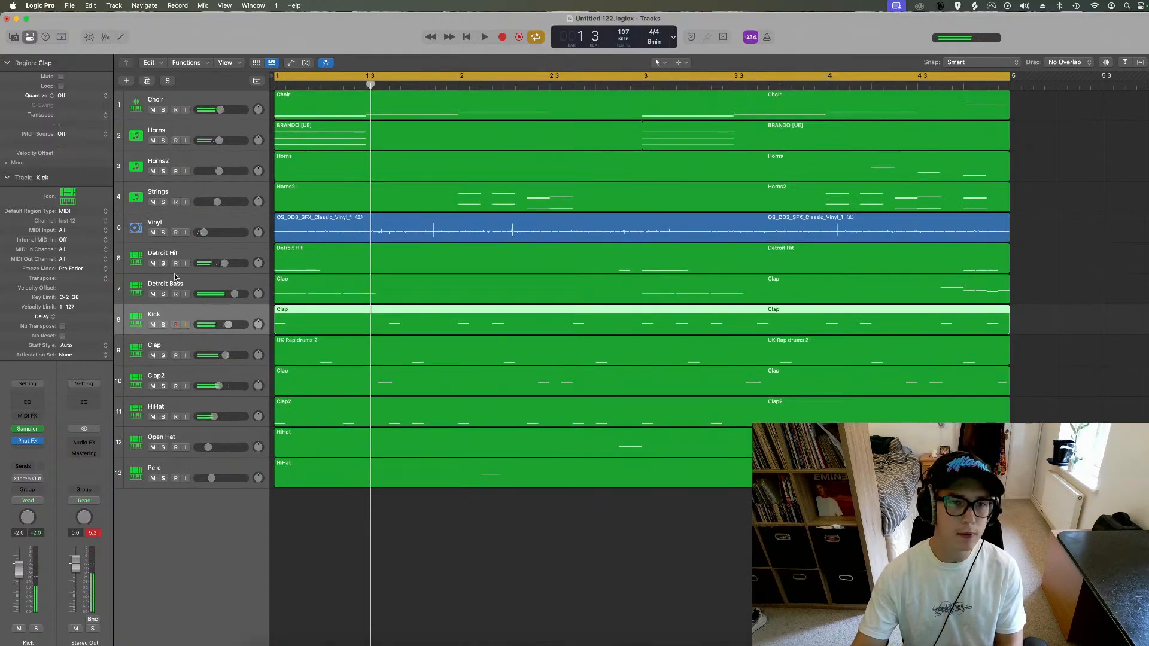
left_click_drag(165, 294, 165, 507)
key("space")
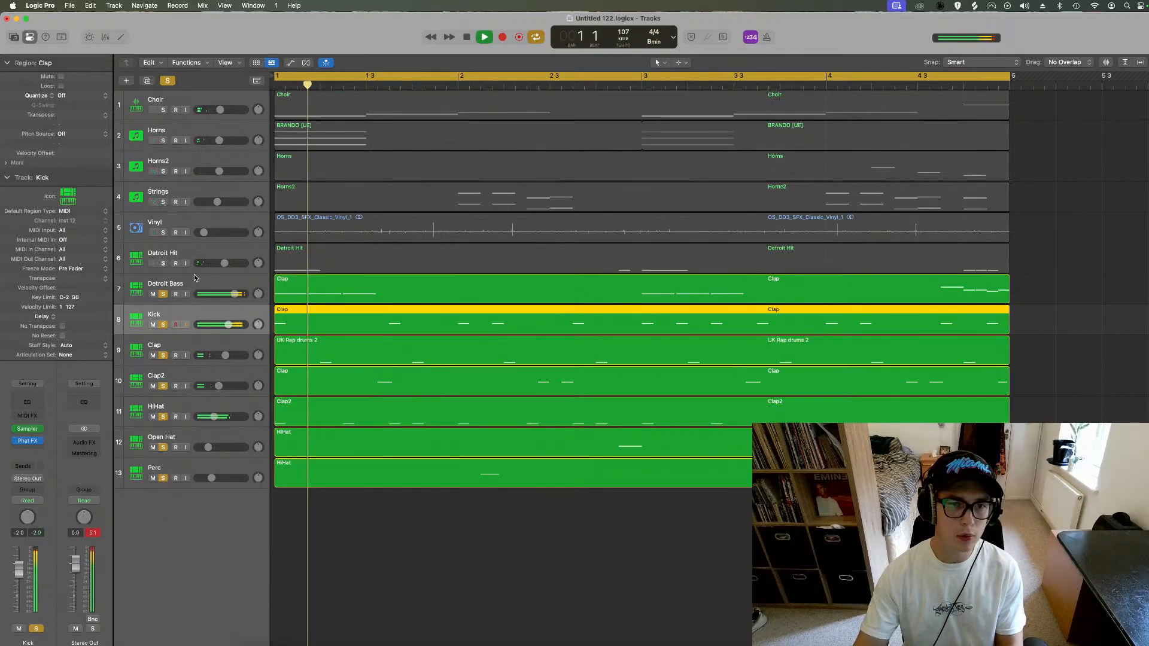
Step: Insert a stereo Compressor with the Bass Heavy preset on the Detroit Bass track and clear all solos
left_click(195, 278)
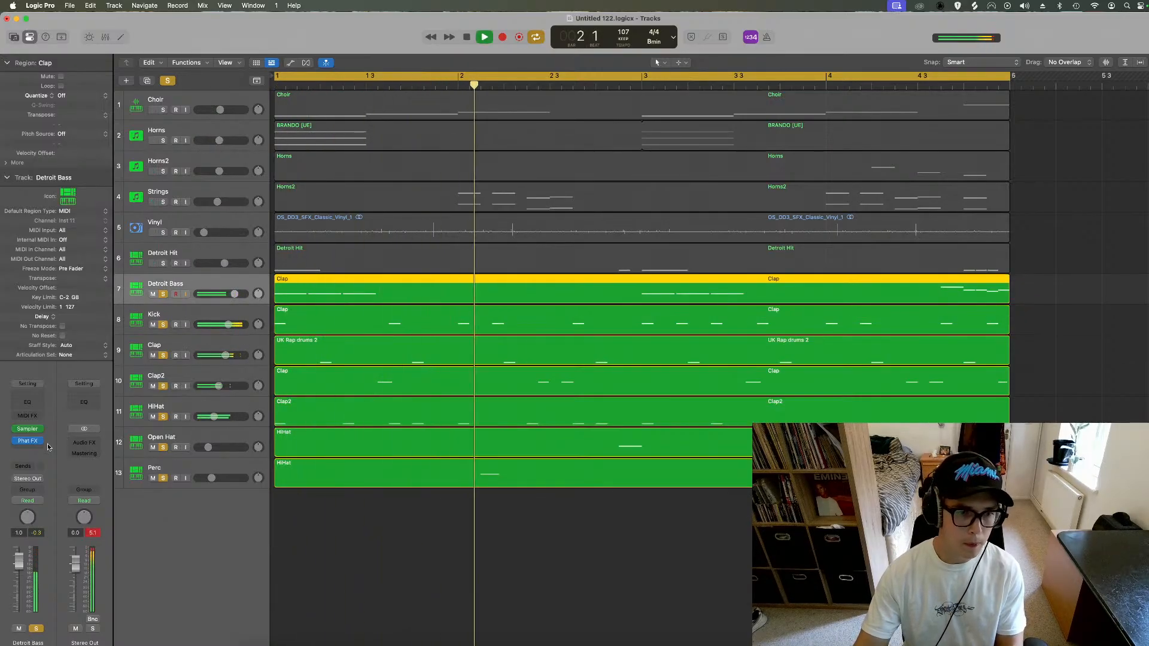
left_click(27, 452)
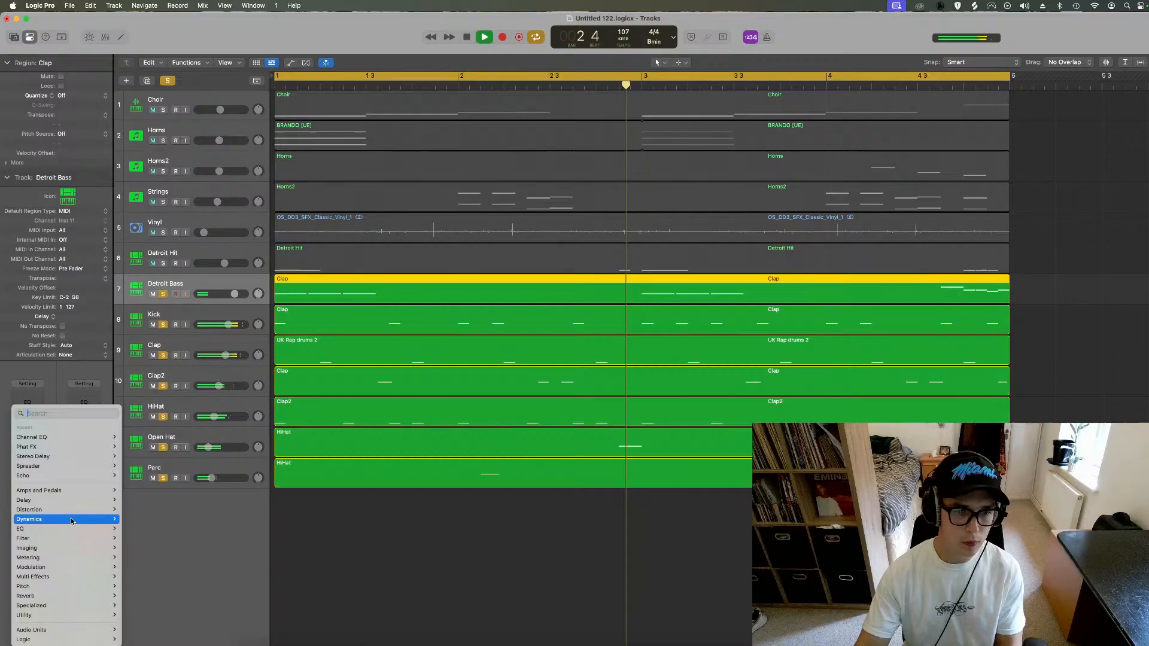
mouse_move(71, 520)
mouse_move(147, 529)
left_click(204, 531)
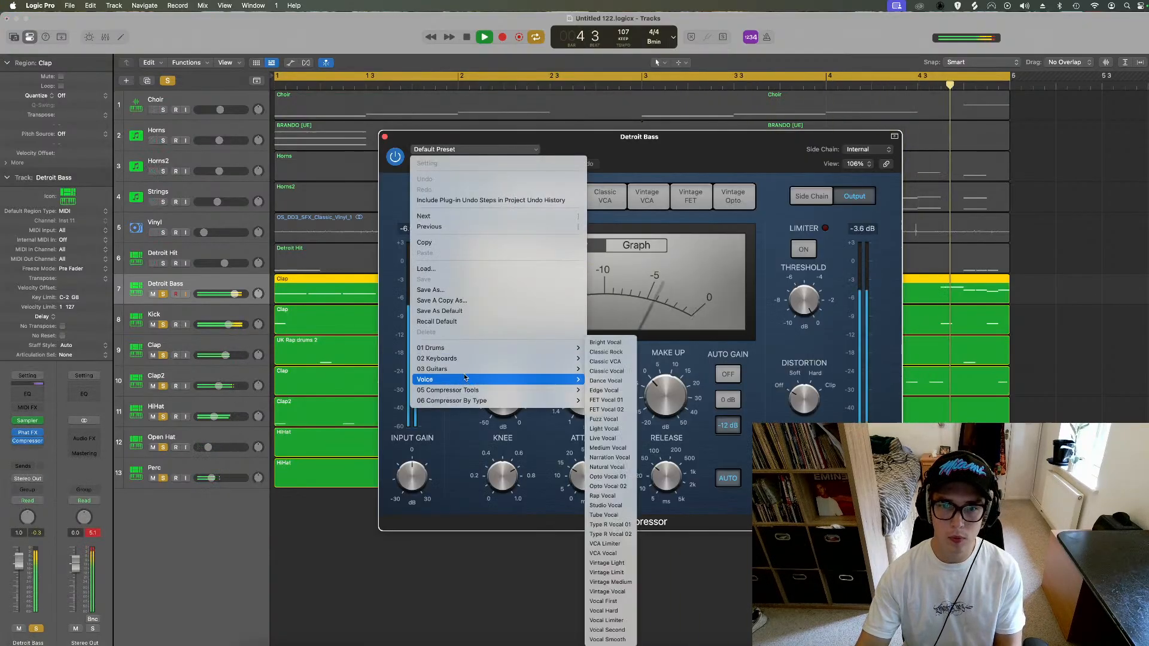
left_click(216, 92)
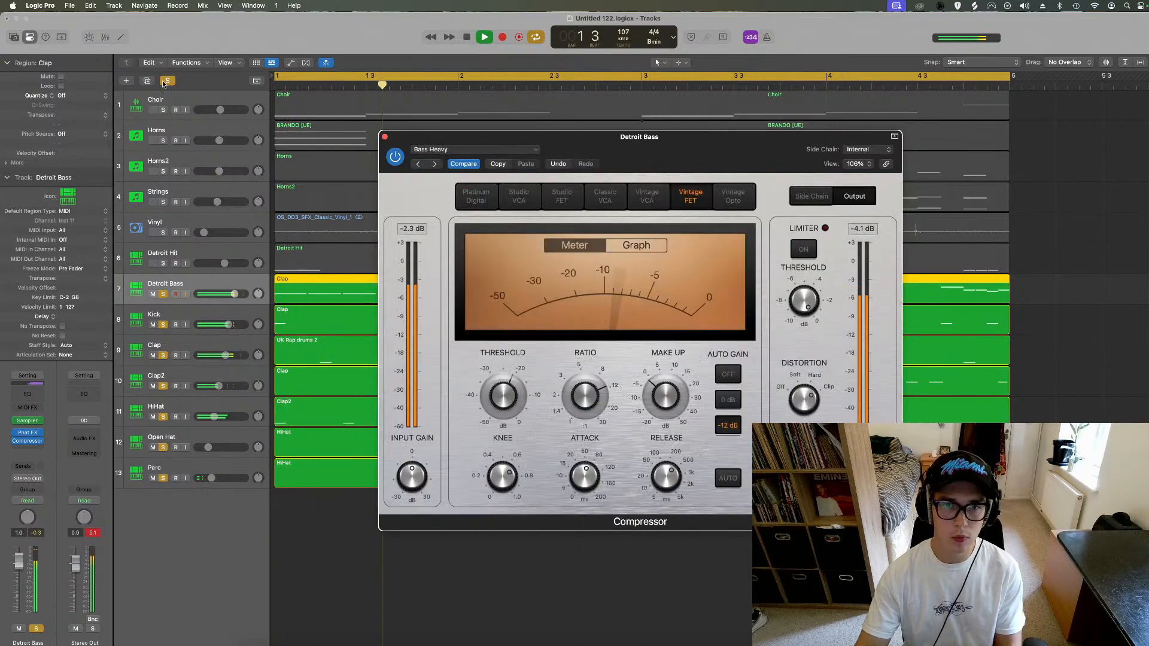
left_click(167, 80)
Step: Turn off the Compressor's auto gain, raise its threshold, set the make-up gain to 4.0 dB and close the plug-in window
left_click(728, 375)
mouse_move(516, 403)
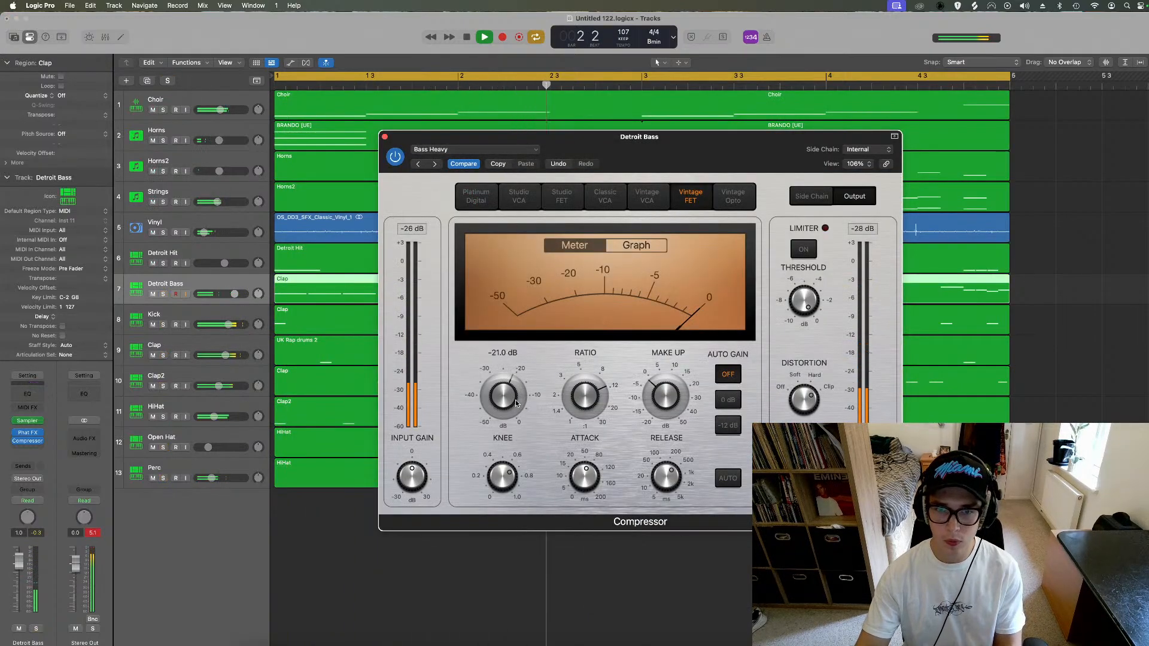
left_click_drag(507, 401, 508, 390)
key("space")
key("space")
left_click_drag(676, 392, 676, 384)
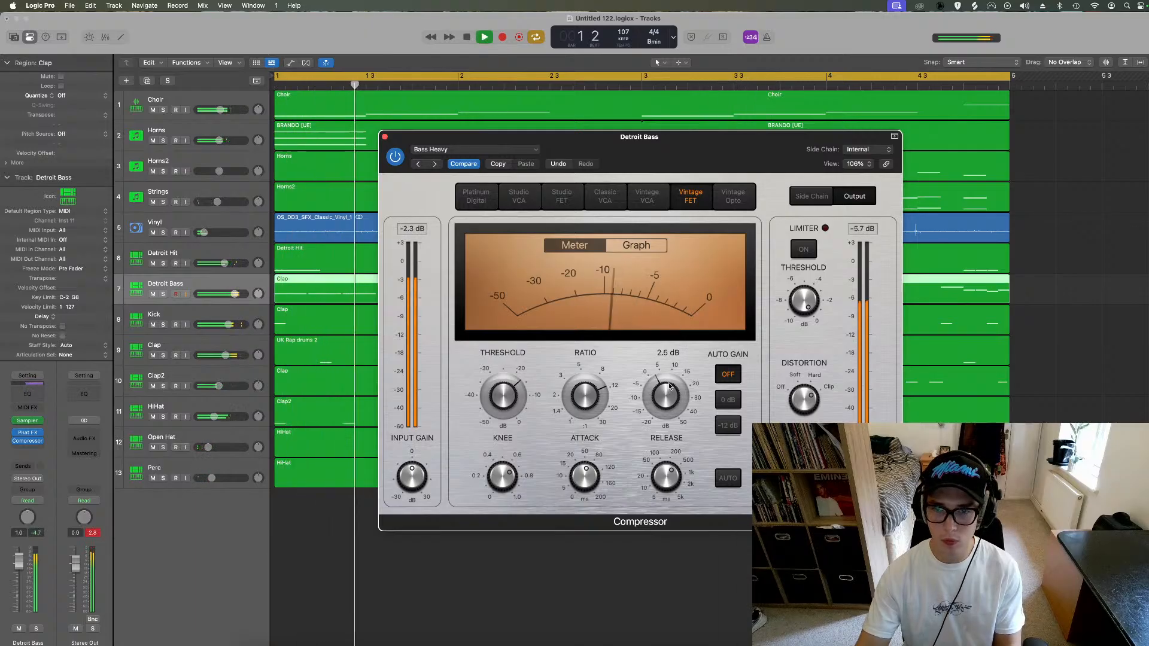
key("space")
key("space")
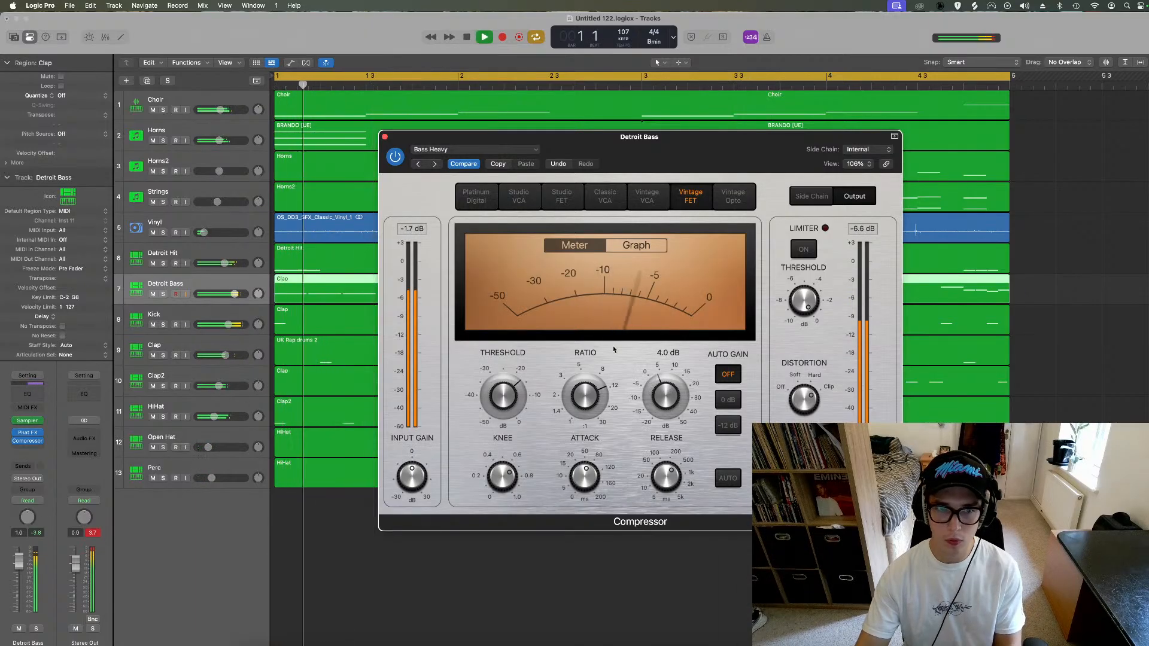
left_click(384, 137)
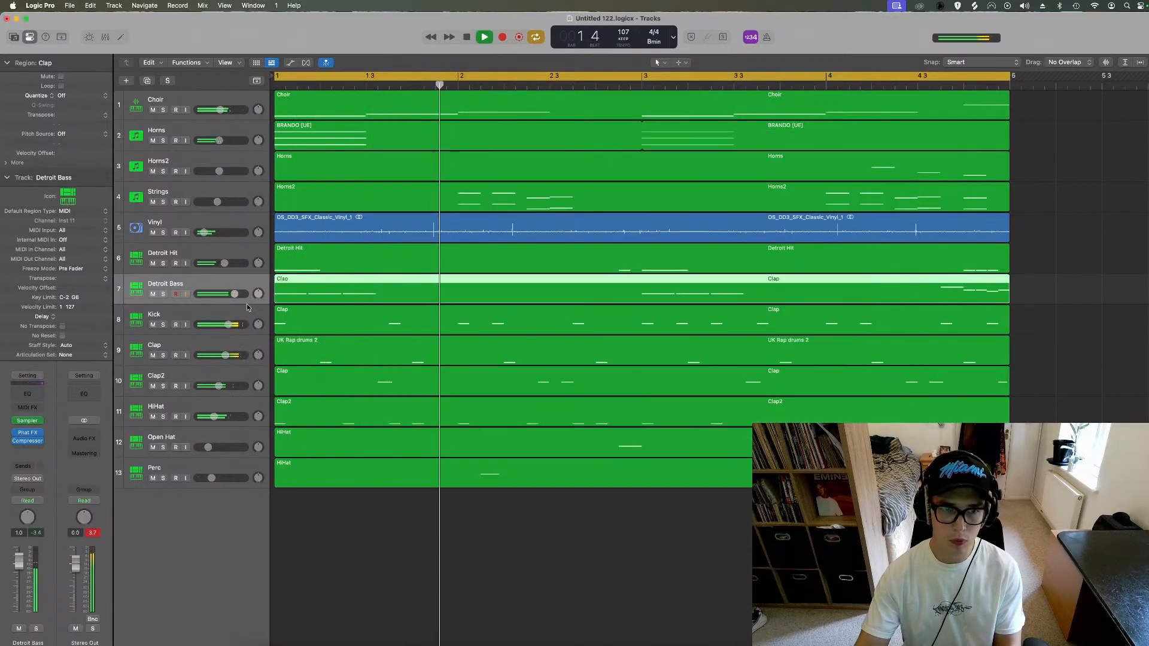
Step: Insert a second stereo Compressor on the Detroit Bass track after the first one
left_click(28, 450)
mouse_move(48, 520)
mouse_move(148, 528)
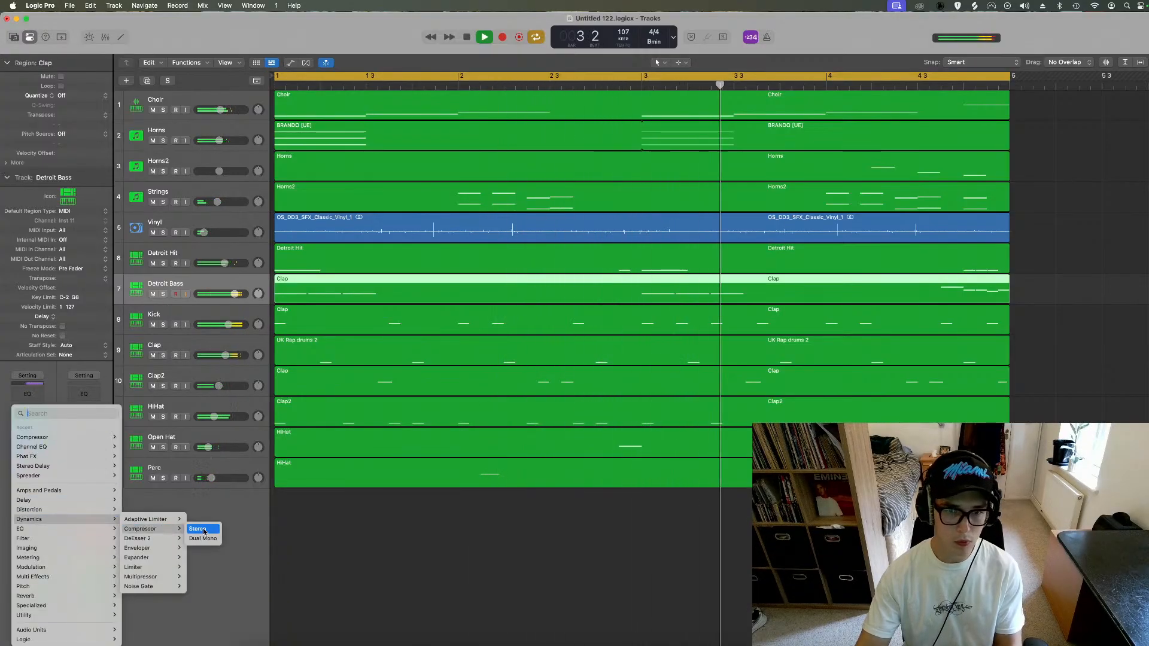
left_click(200, 529)
Step: Lower the volumes of the tracks from Clap to Perc together, with Clap at -4.6 dB, and reselect the Detroit Bass track
left_click(195, 468)
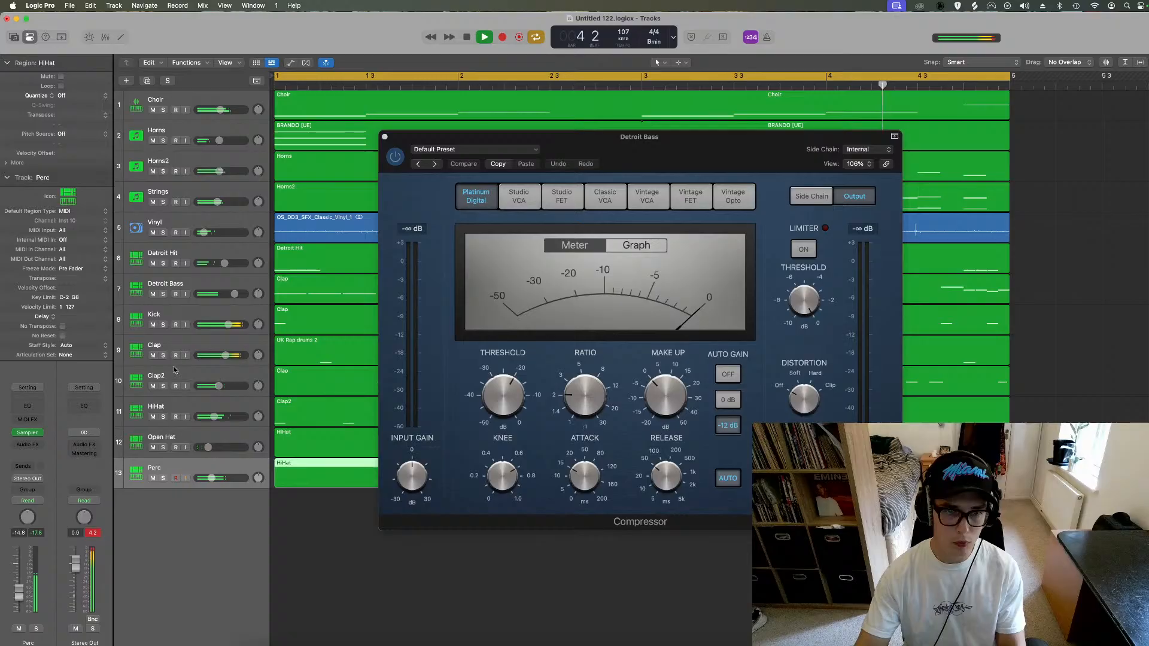
left_click(191, 345, "shift")
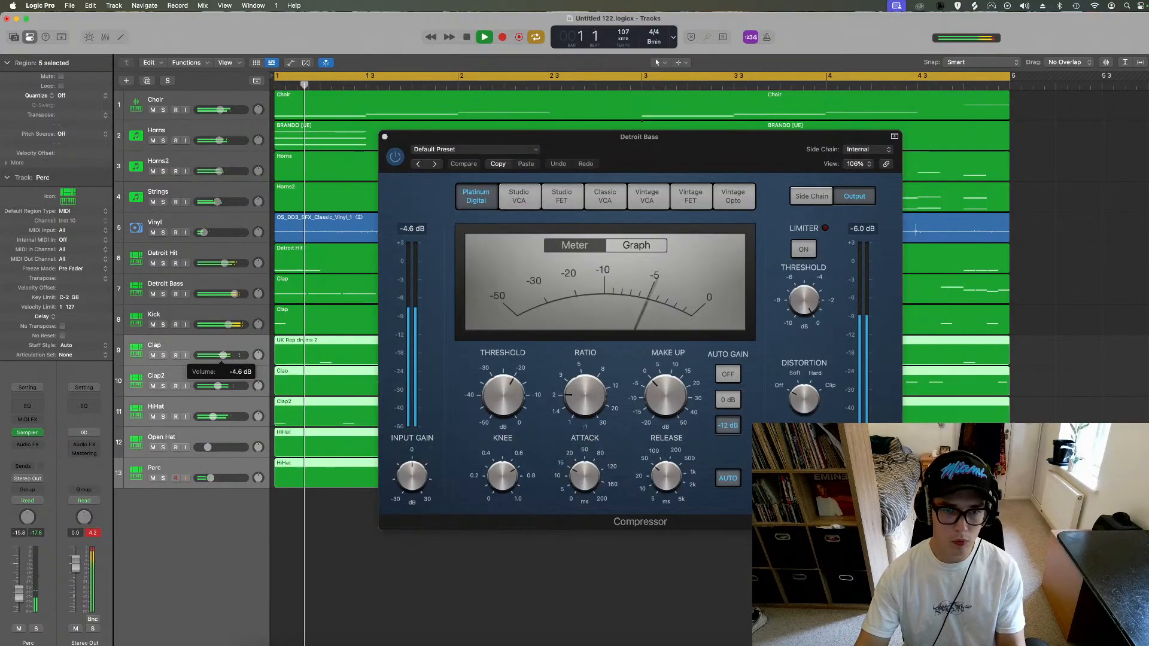
left_click_drag(222, 355, 224, 355)
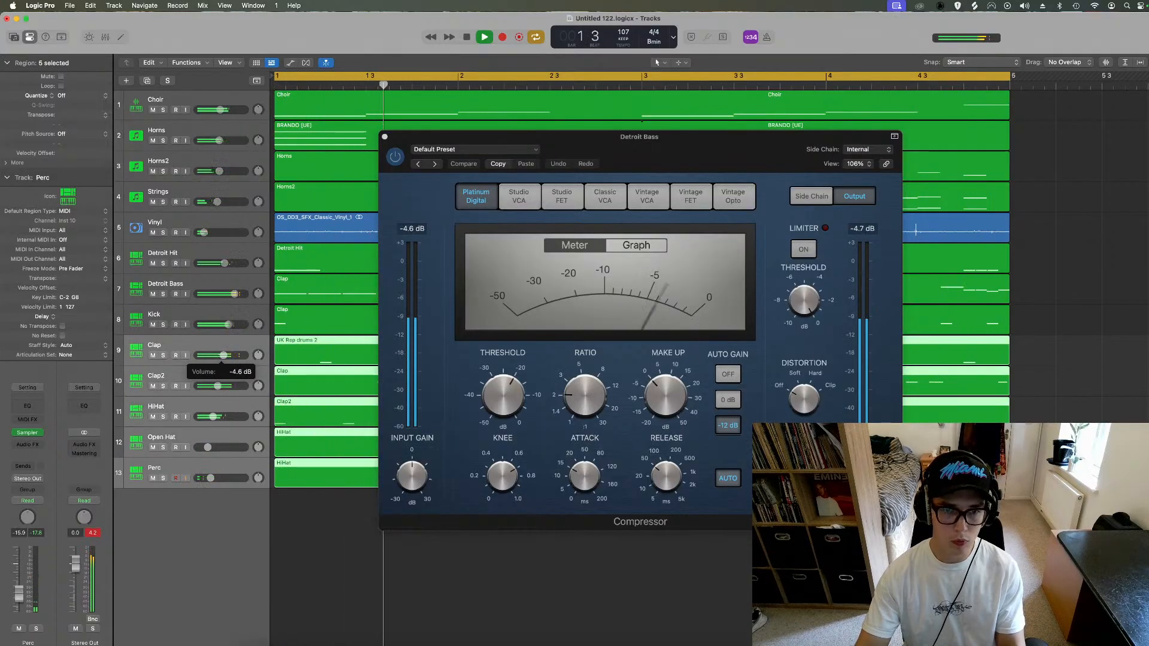
left_click(200, 308)
left_click(203, 282)
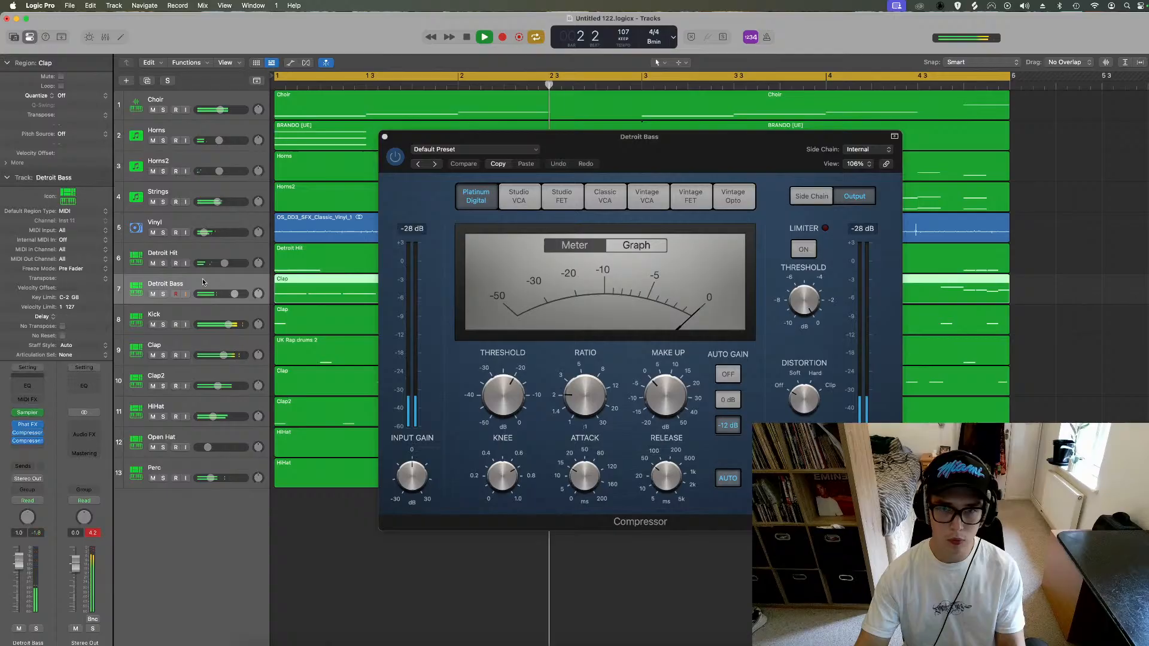
Step: Set the side-chain source of the second Compressor on the Detroit Bass track to Kick (Inst 12)
left_click(857, 150)
mouse_move(885, 188)
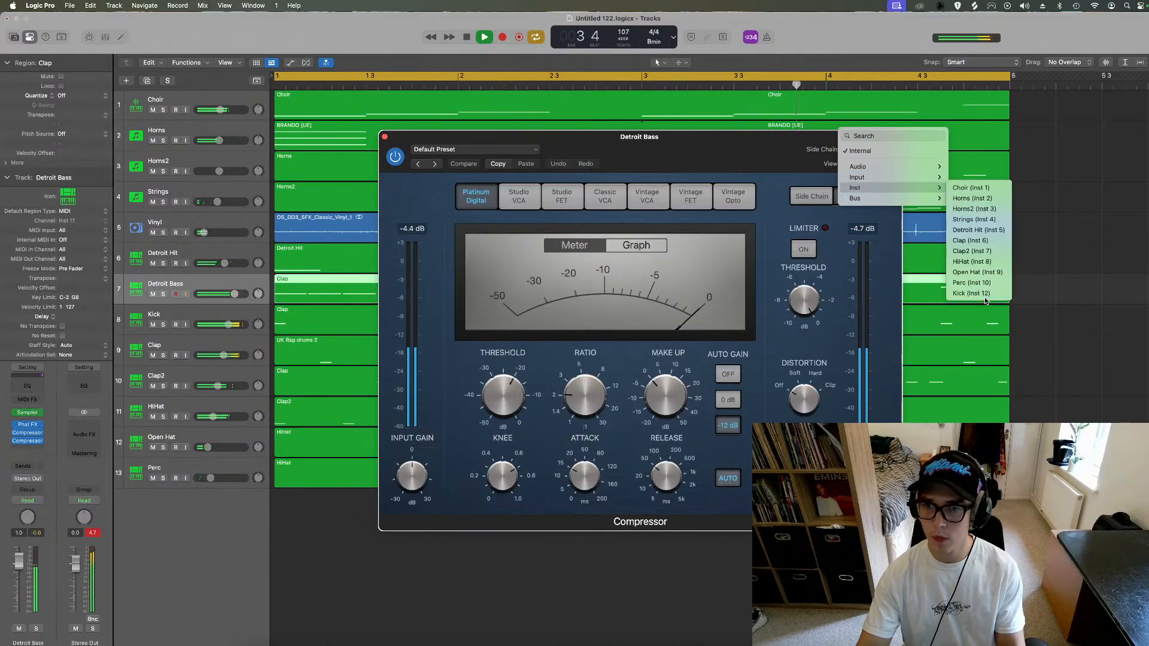
left_click(982, 294)
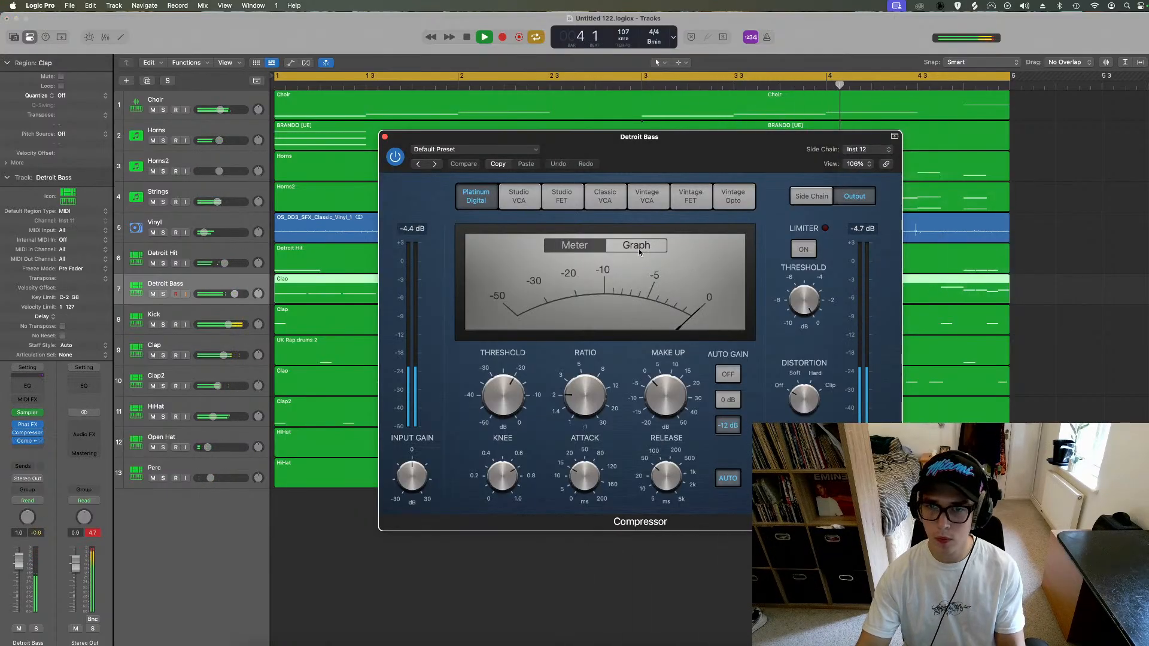
Step: Turn off the Compressor's auto release and auto gain, set attack 0 ms, knee 0.0 and threshold -6.0 dB, raise the ratio, and close the plug-in
left_click(731, 474)
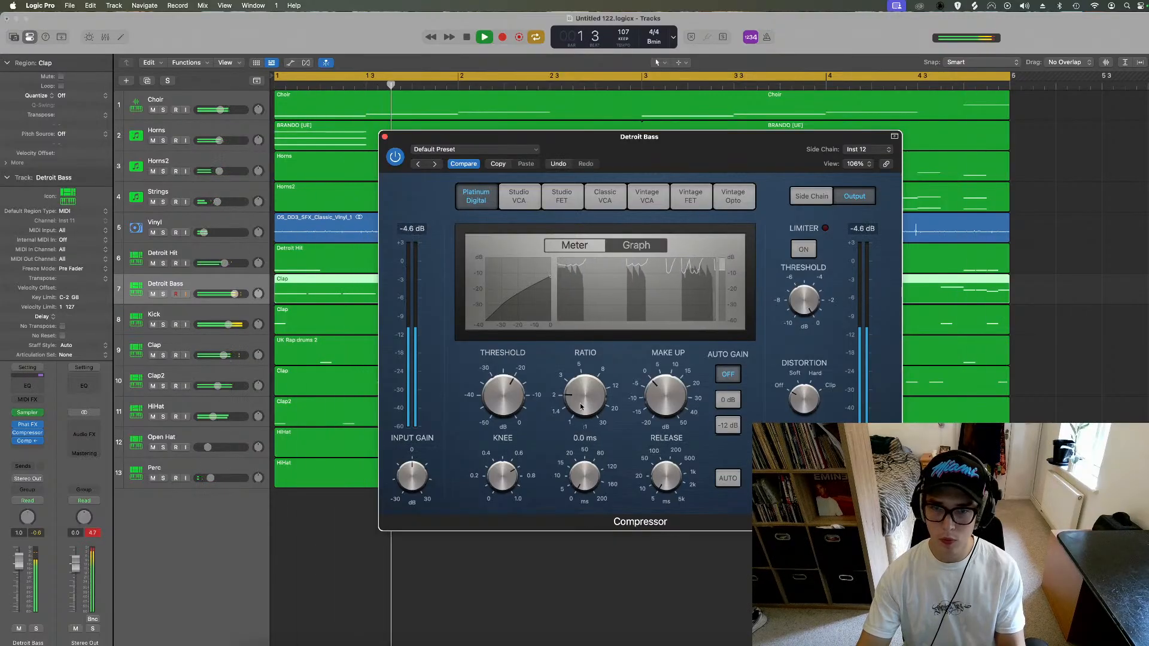
left_click_drag(580, 407, 582, 342)
left_click_drag(504, 477, 500, 515)
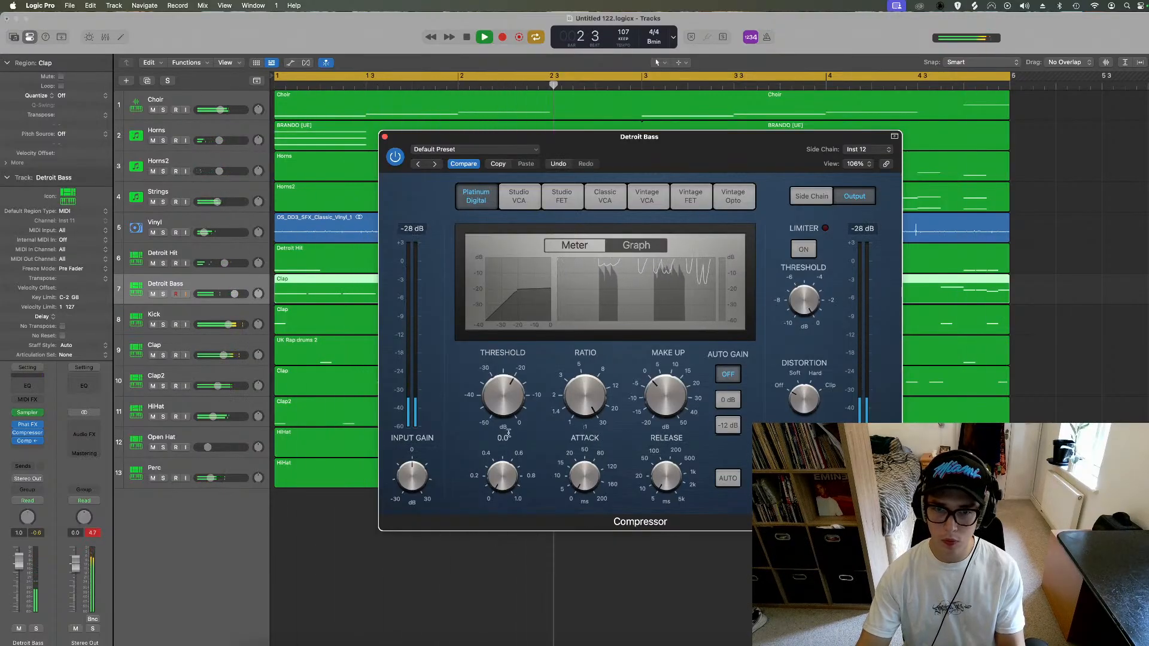
left_click_drag(502, 397, 497, 359)
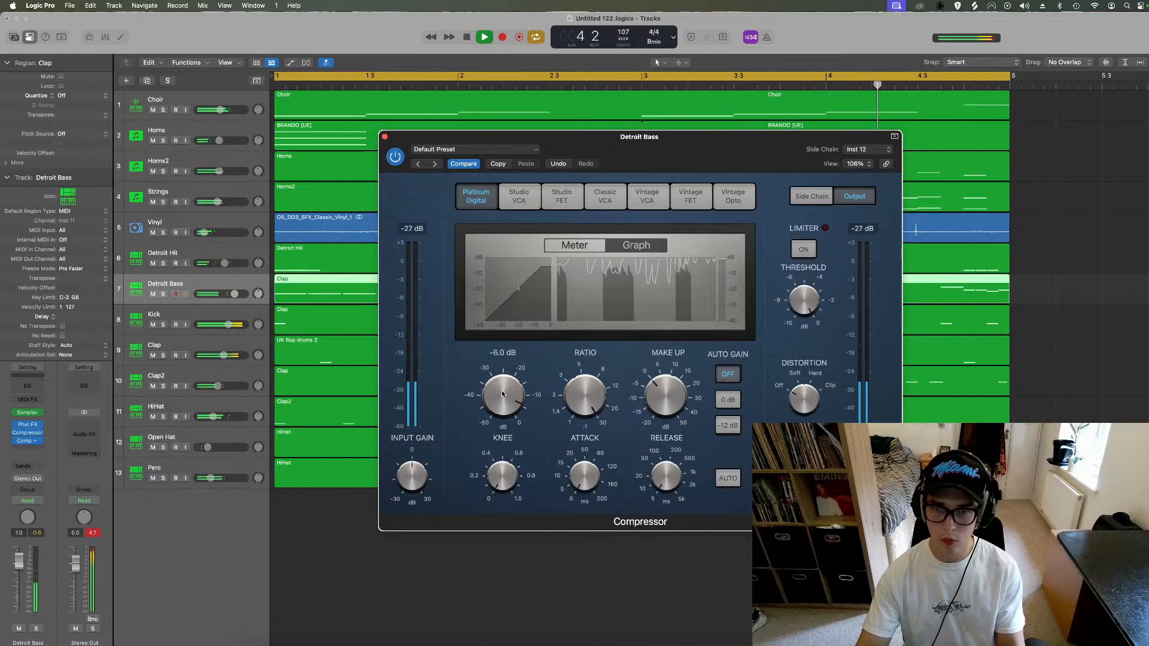
left_click(384, 137)
Step: Audition the tracks from Detroit Bass to Perc in solo and clear all solos
left_click_drag(160, 294, 163, 478)
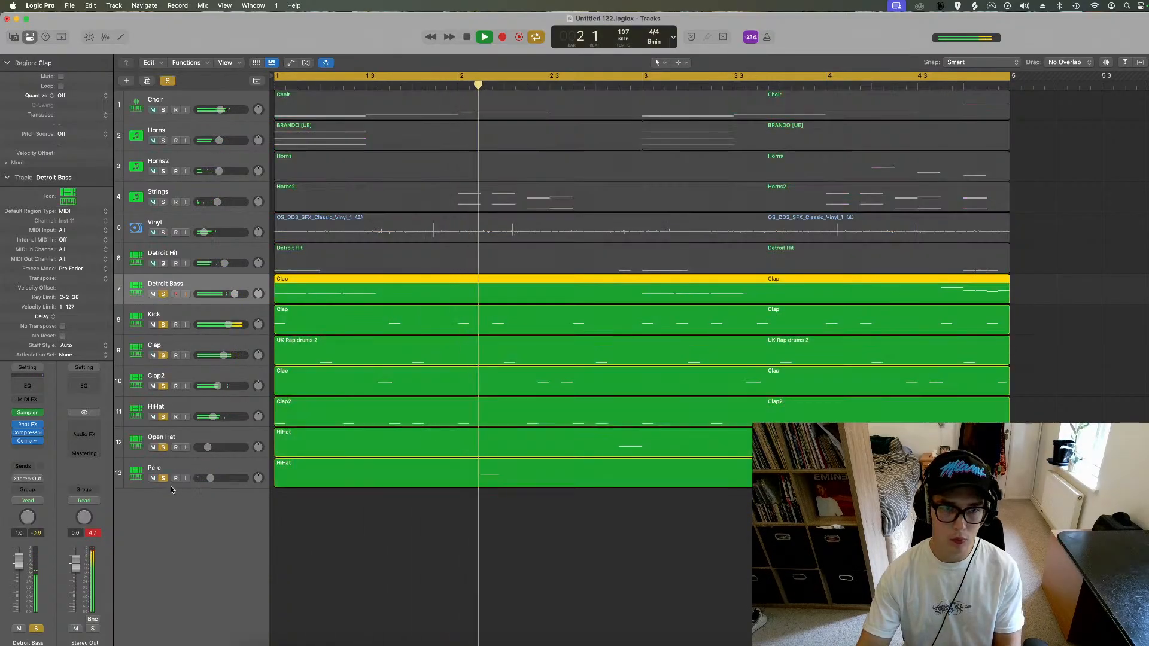
left_click(168, 81)
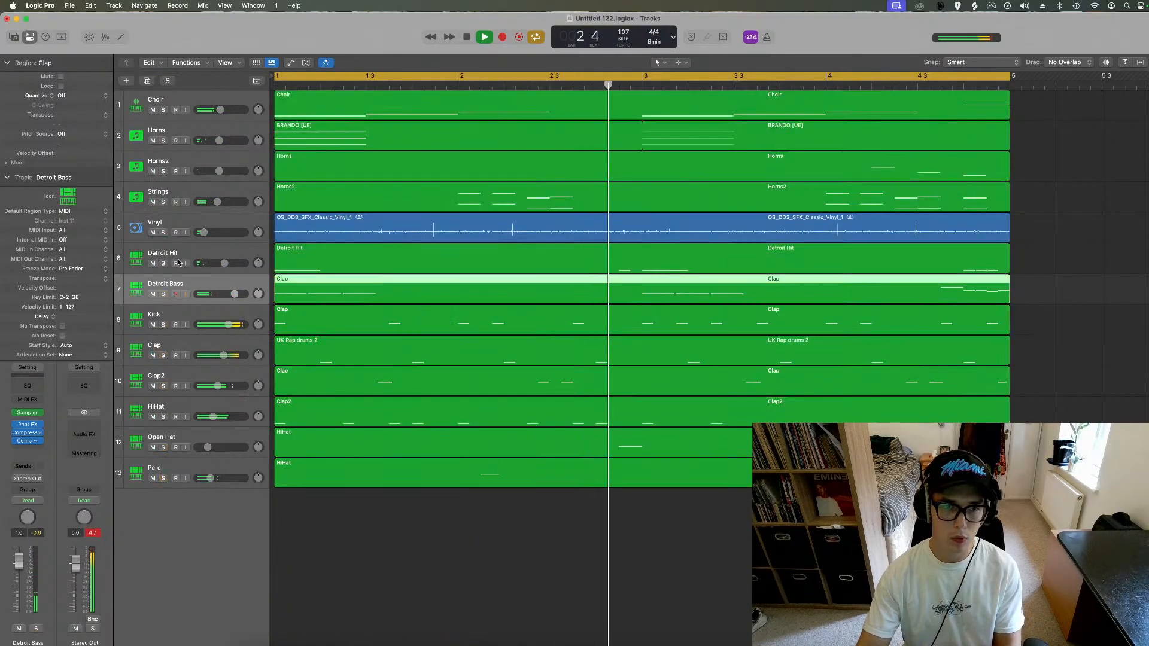
Step: Mute the Detroit Bass track and move the Detroit Hit track below Perc, auditioning the beat without the bass
left_click(152, 294)
key("space")
left_click_drag(181, 256, 182, 482)
key("space")
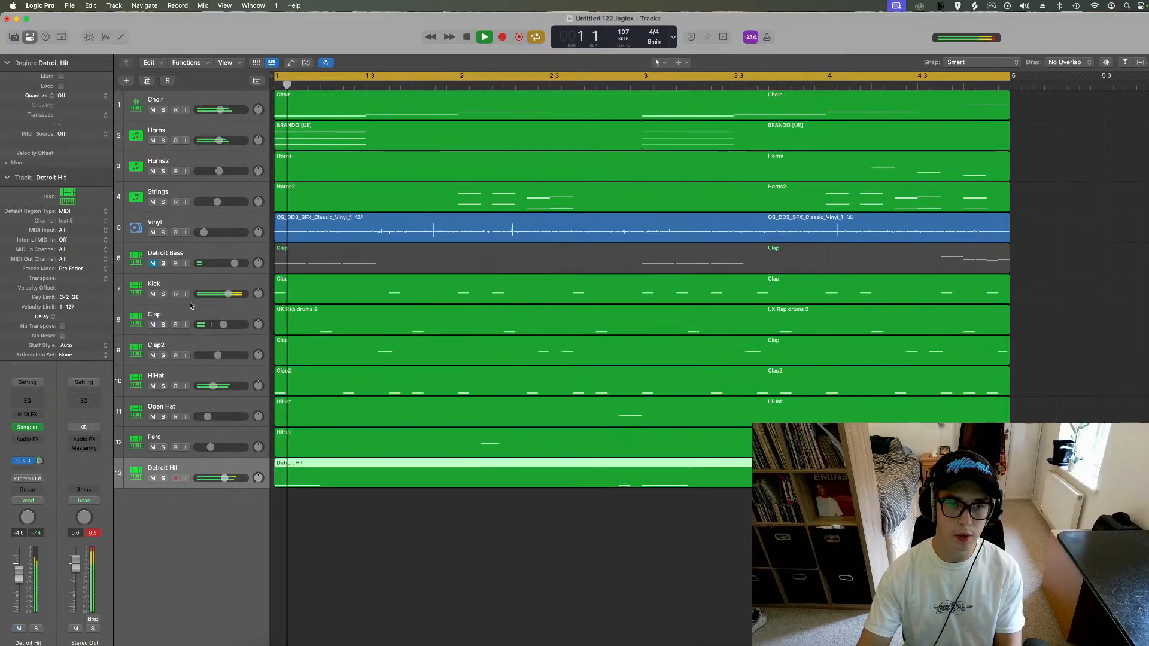
left_click(174, 285)
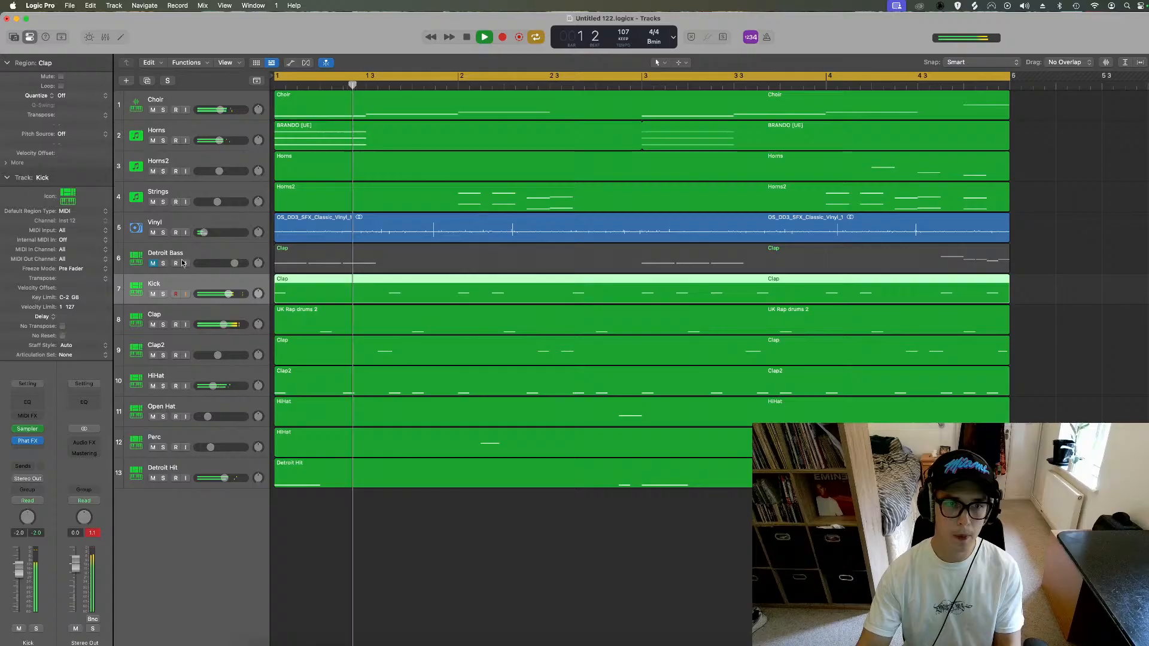
key("space")
Step: Duplicate the Strings track and place the copy directly below Detroit Bass
left_click(183, 263)
left_click(172, 193)
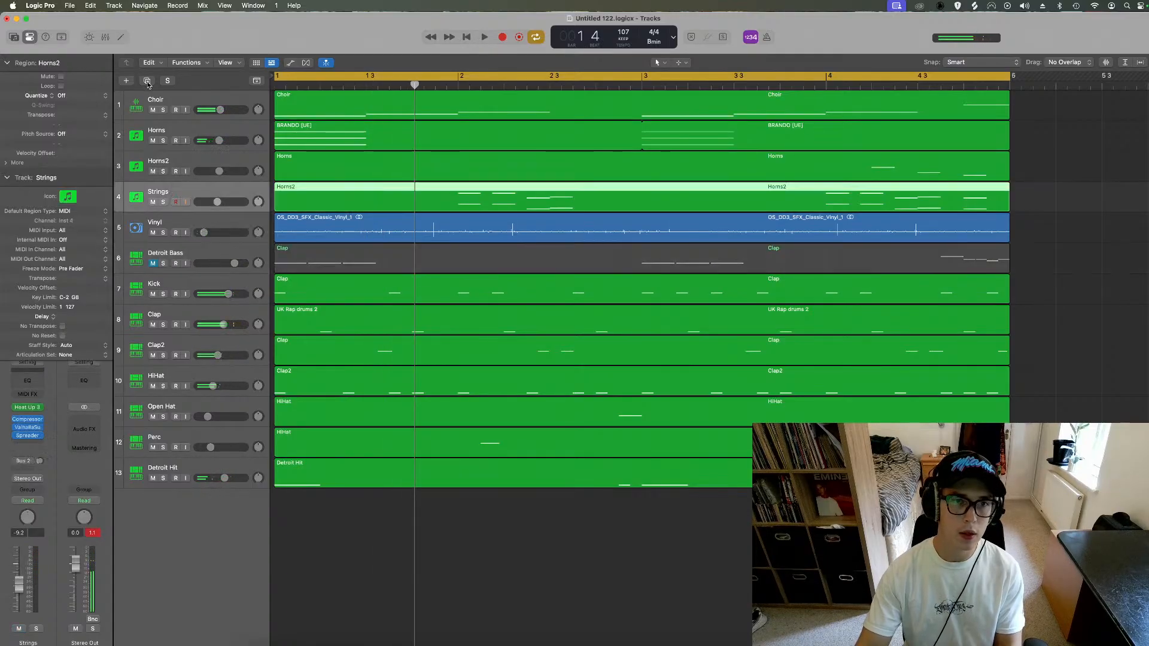
key("super+d")
left_click_drag(181, 223, 181, 303)
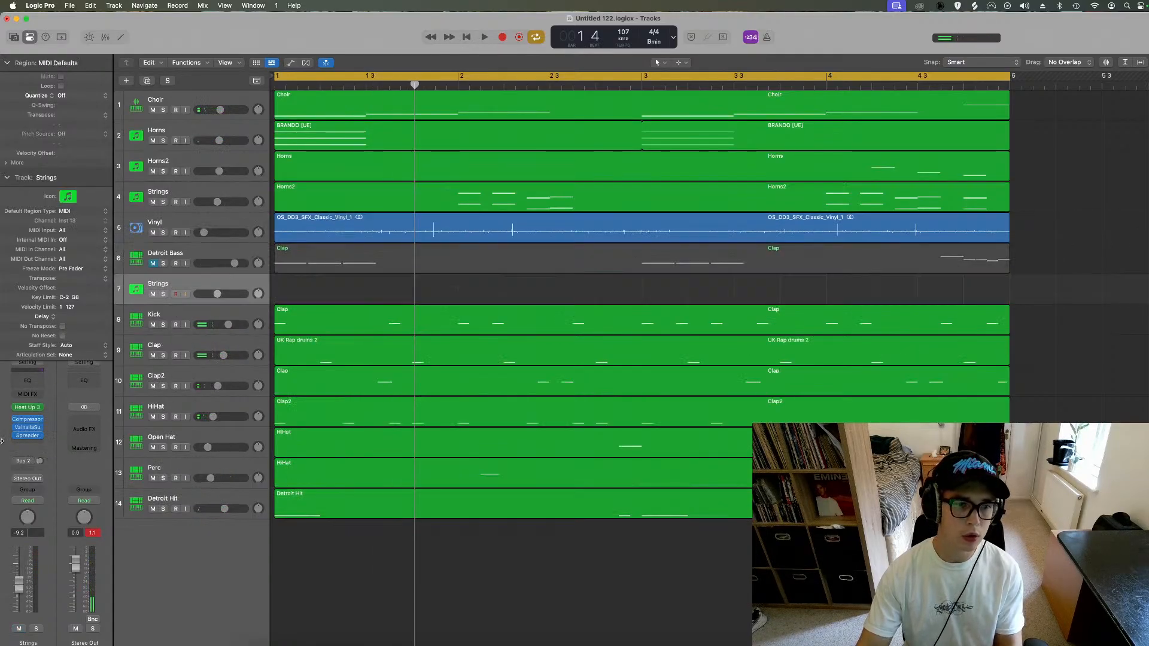
Step: Remove the Compressor, Valhalla and Spreader plug-ins from the duplicated Strings track
left_click(40, 421)
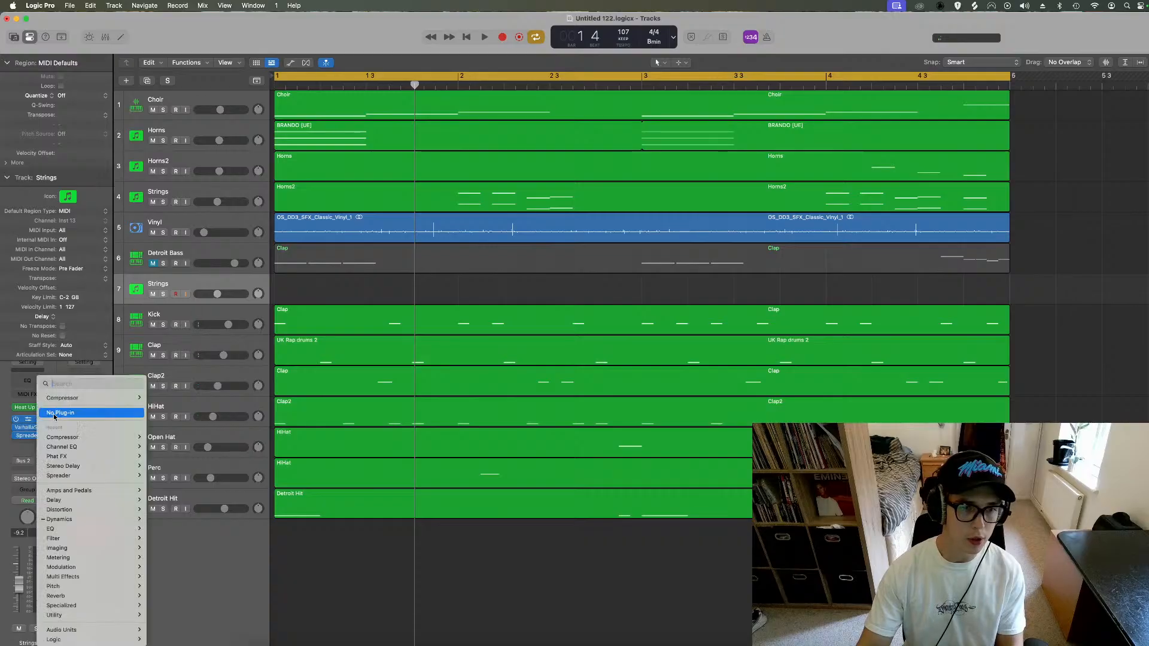
left_click(54, 416)
left_click(40, 428)
left_click(62, 417)
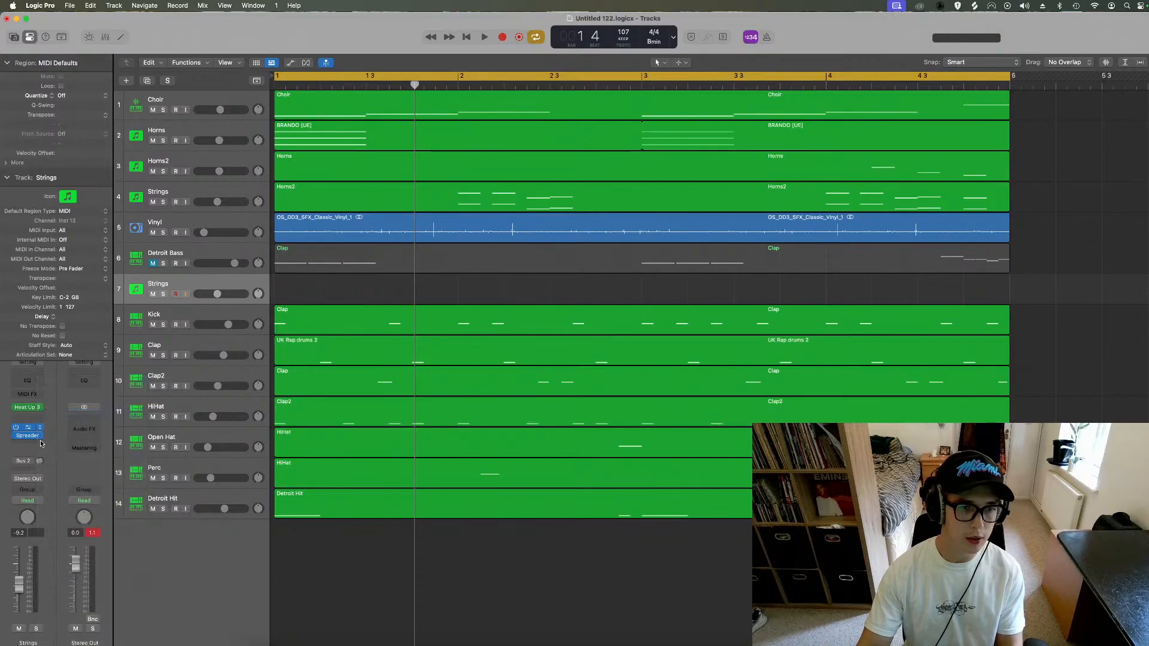
left_click(40, 439)
left_click(60, 417)
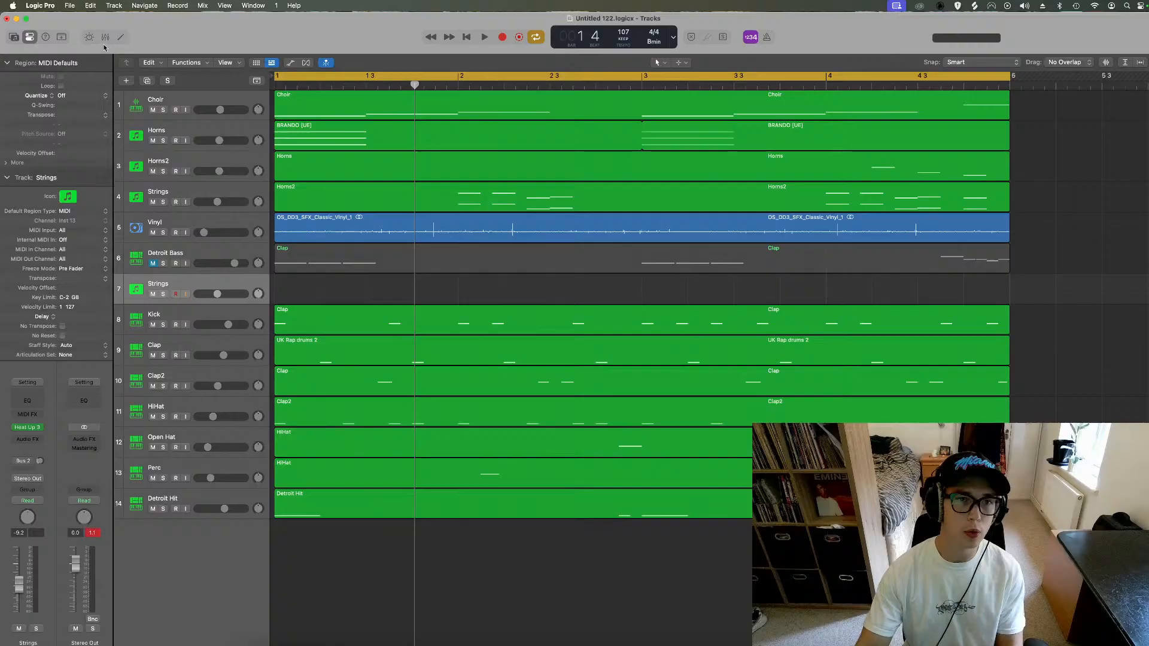
Step: Copy the Phat FX and both Compressor plug-ins from Detroit Bass to the duplicated Strings channel and check the Phat FX settings
key("x")
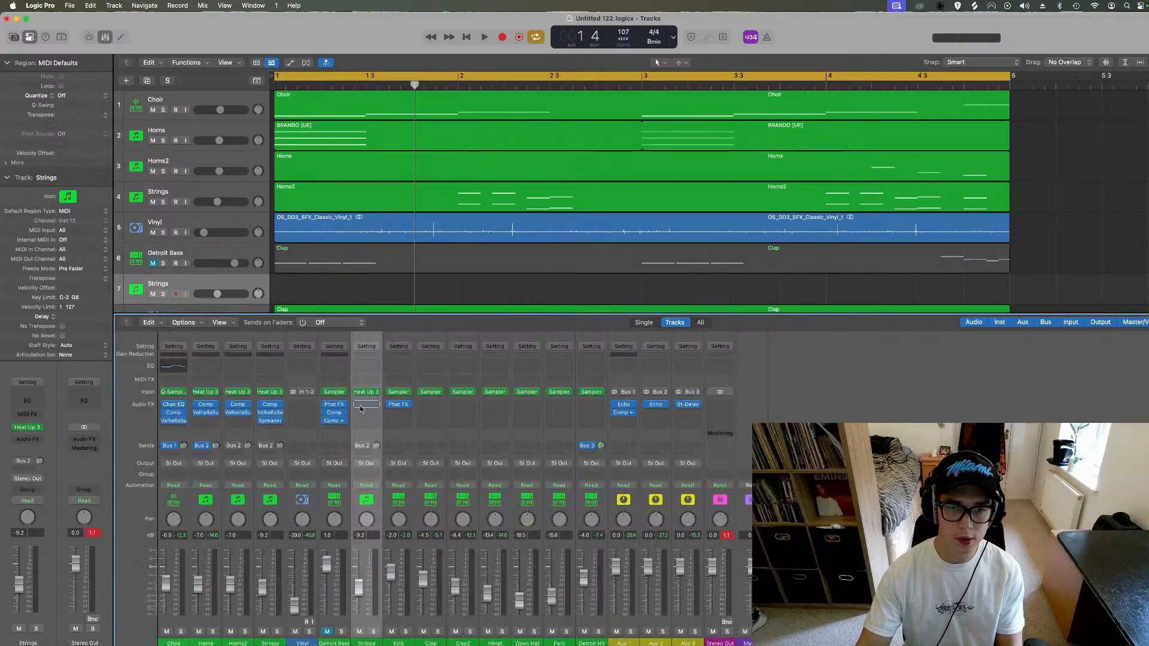
left_click_drag(361, 410, 374, 423)
left_click(104, 39)
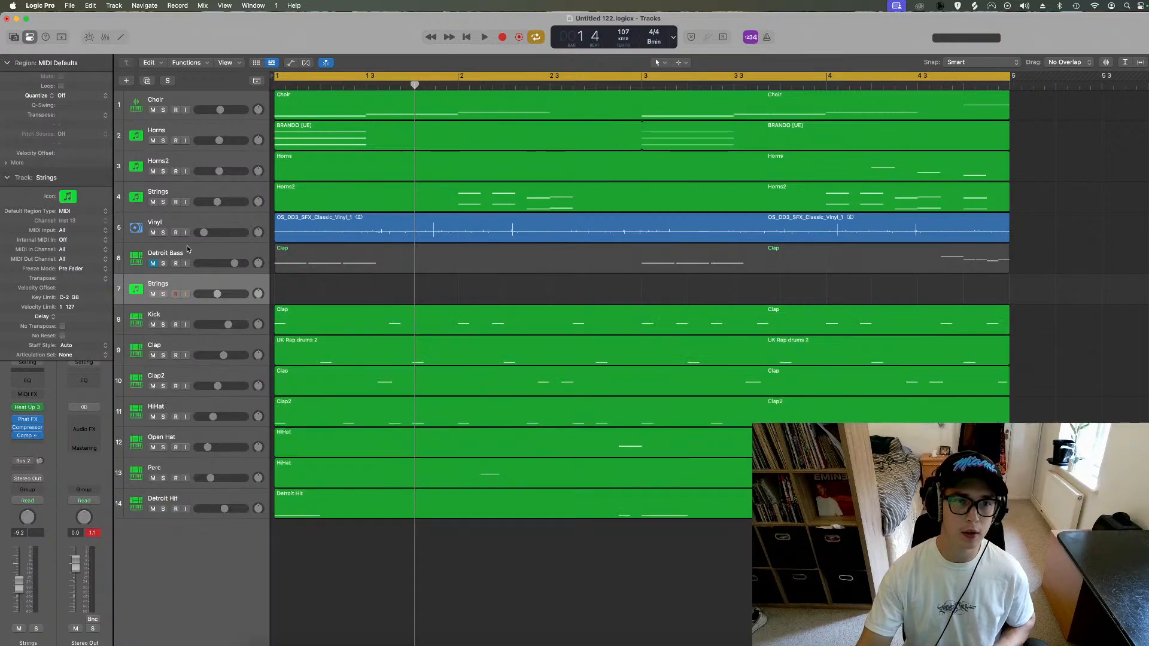
left_click(29, 421)
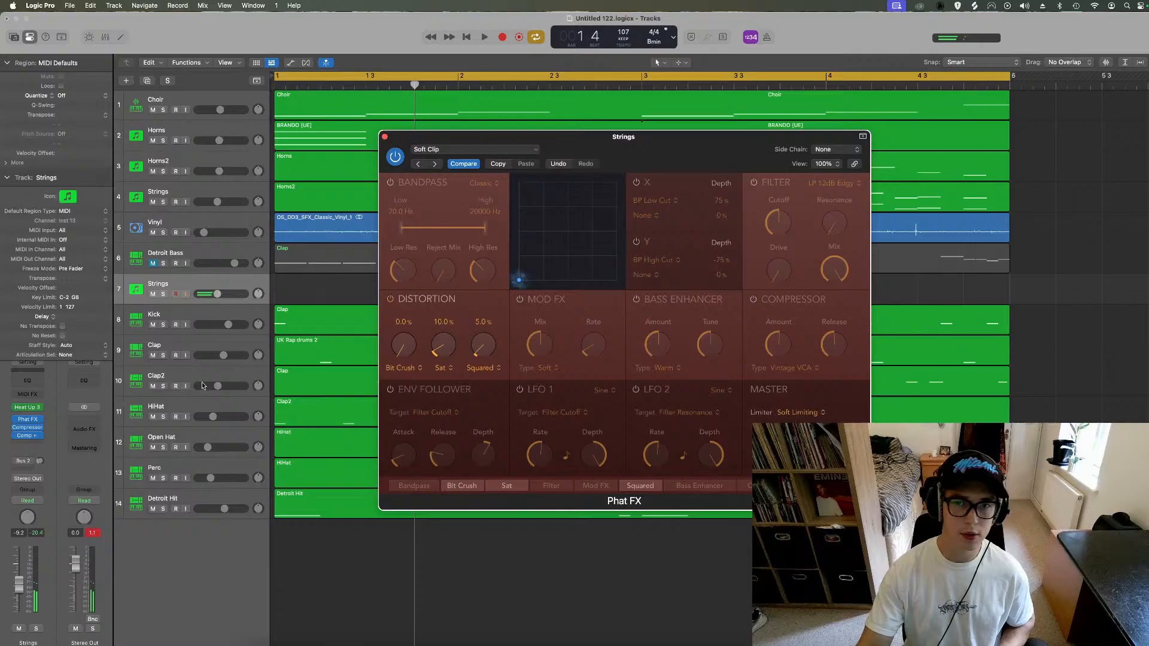
left_click(385, 138)
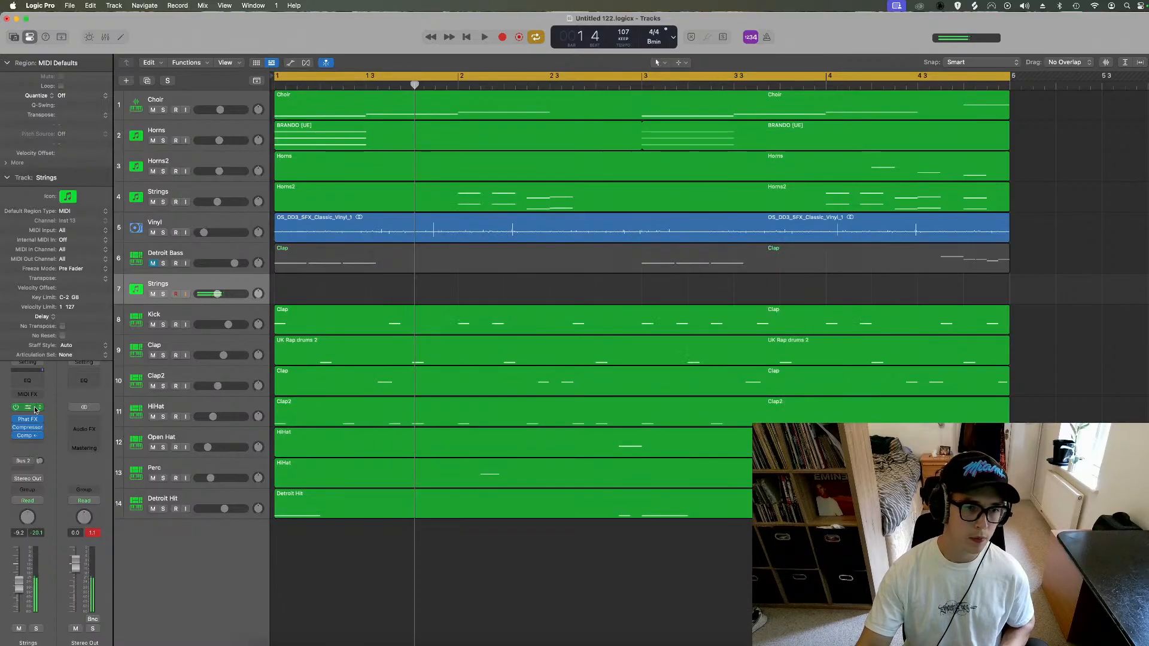
Step: Load the BLANKFACE [03] [UE] preset from the 808 category in Heat Up 3 on the duplicated Strings track
scroll(567, 232, "up", 5)
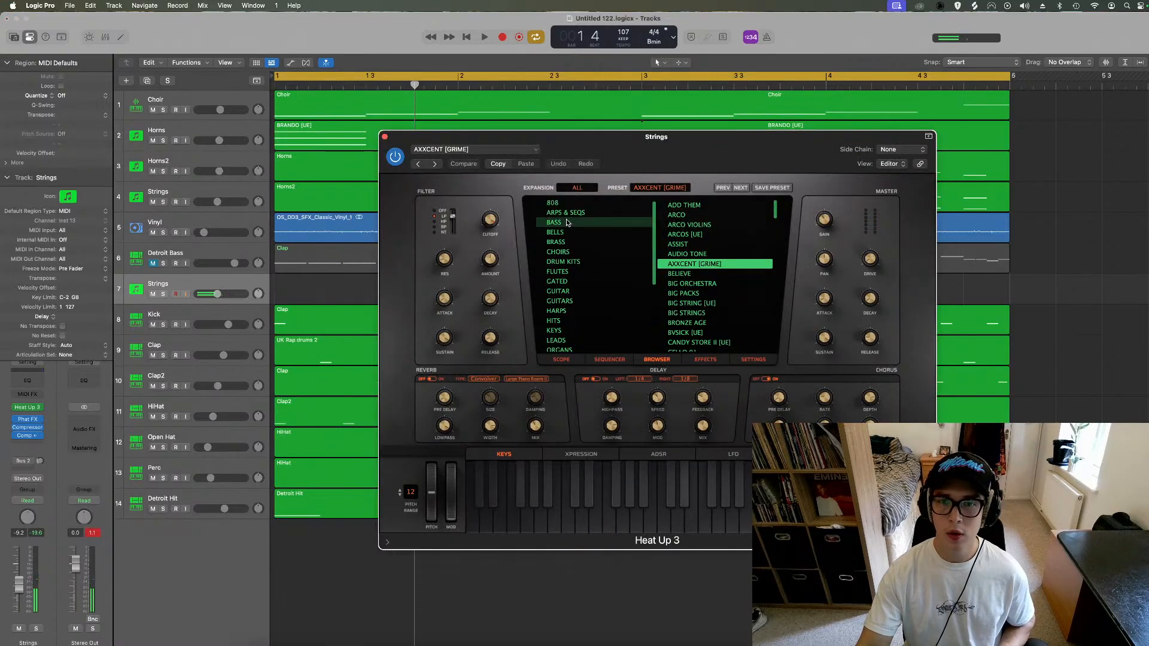
left_click(566, 206)
left_click(711, 244)
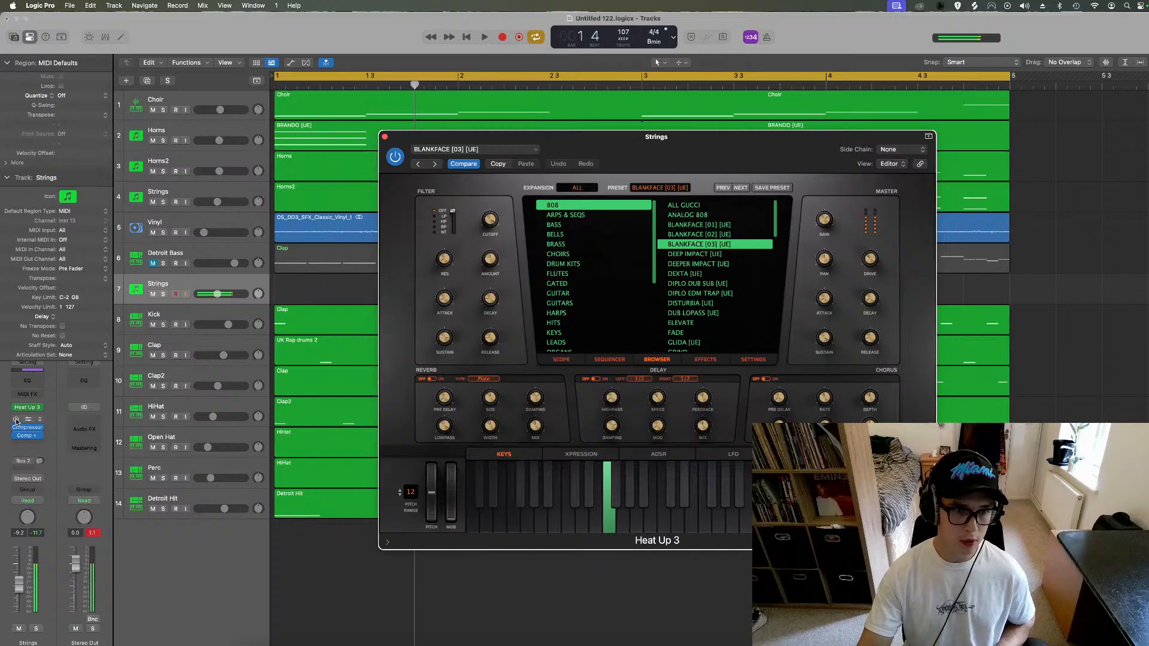
Step: Bypass Phat FX, raise the duplicated track's volume to -1.1 dB and adjust Heat Up 3's master release while auditioning it with the beat
left_click_drag(218, 296, 228, 294)
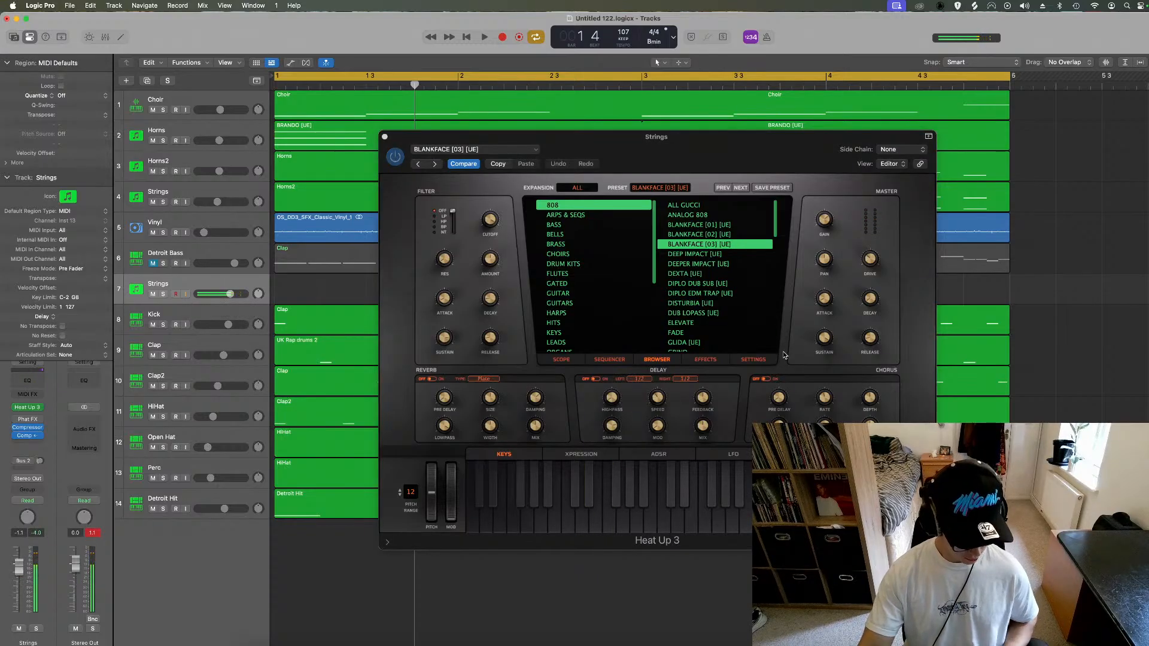
left_click_drag(870, 338, 870, 326)
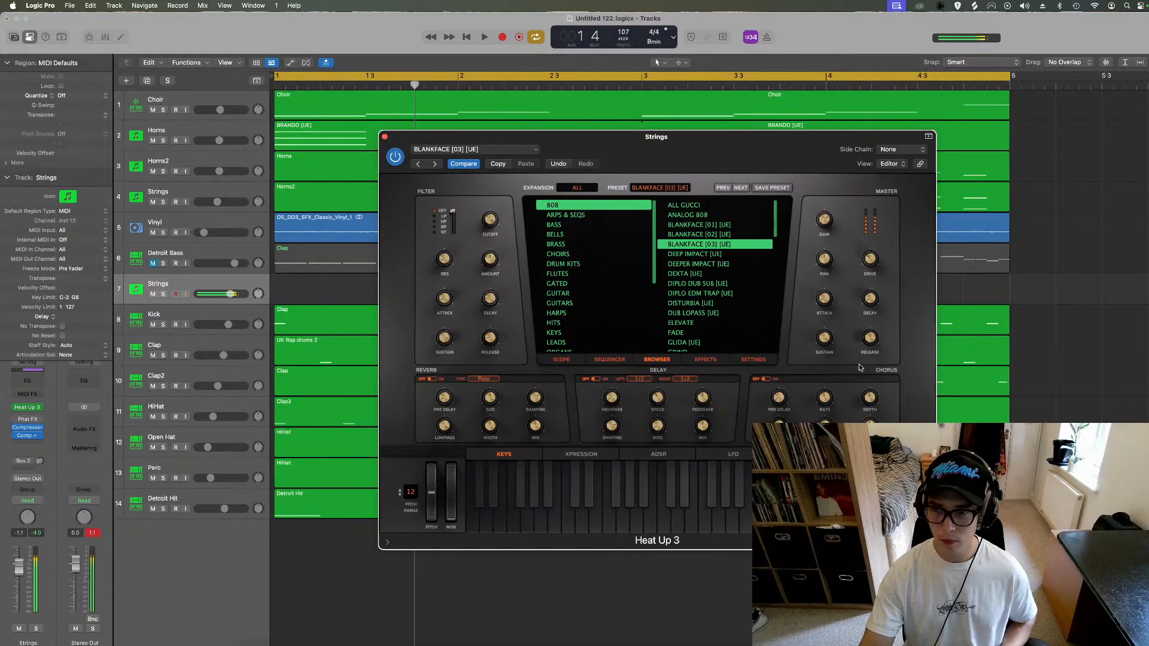
left_click_drag(866, 337, 866, 343)
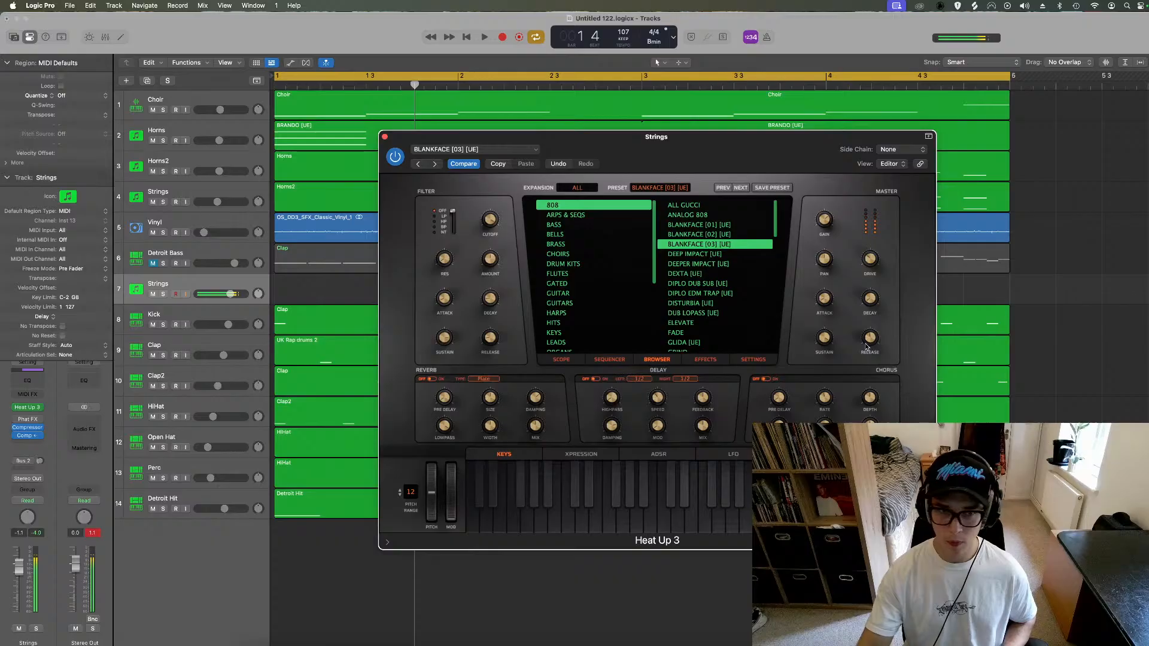
key("space")
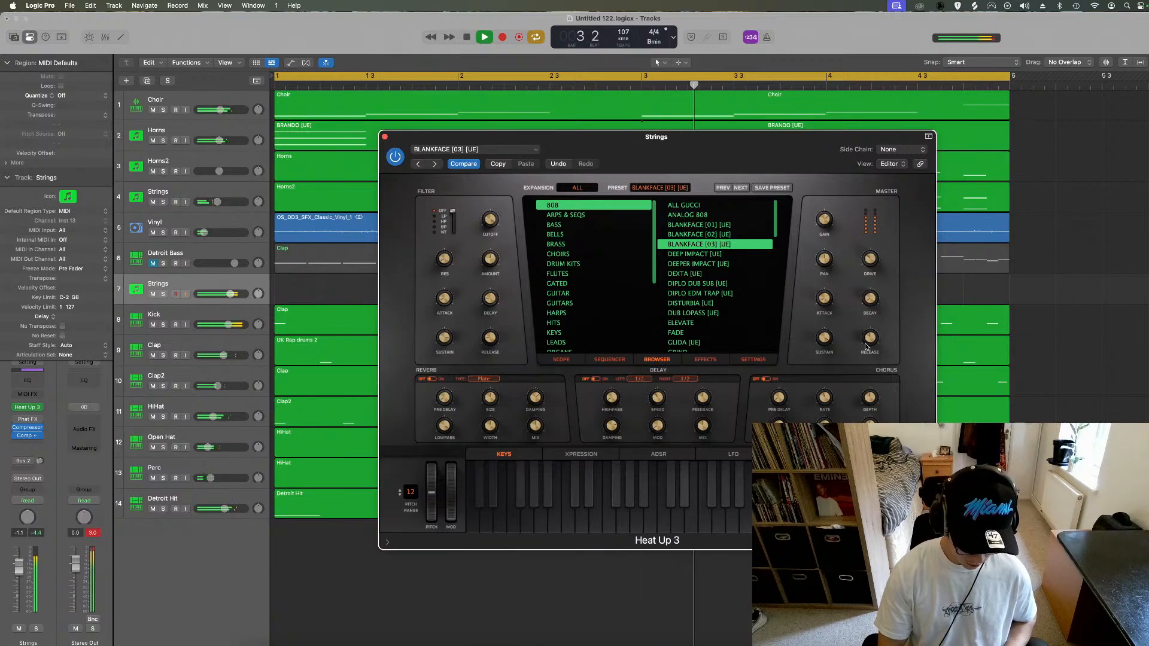
key("space")
key("space")
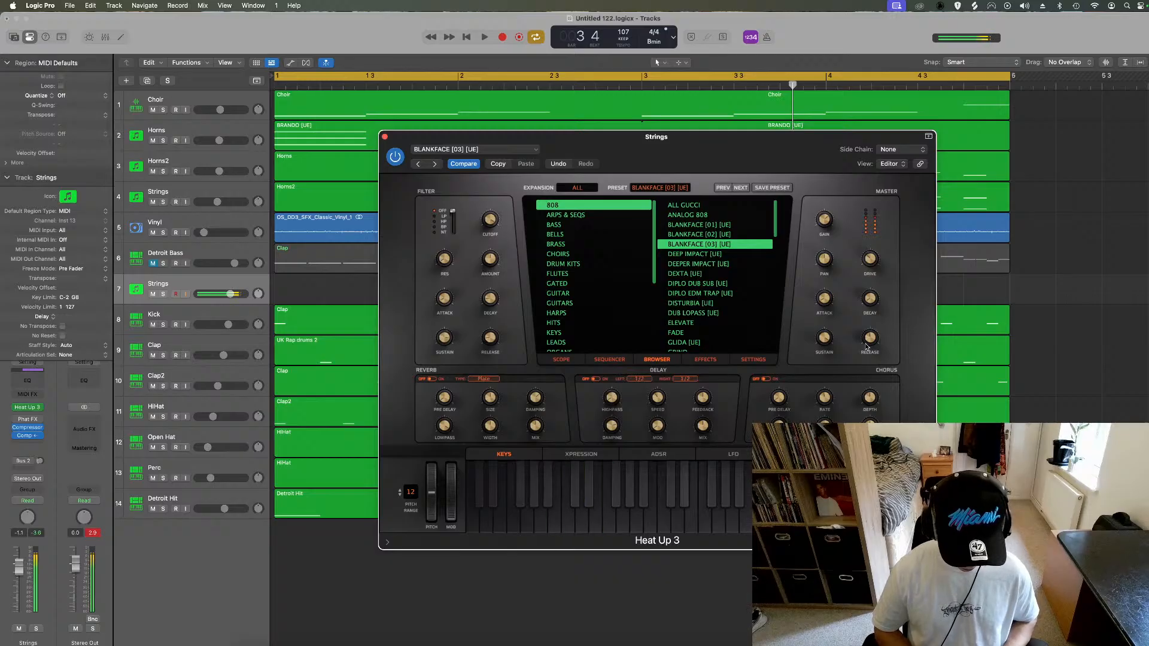
Step: Enable Heat Up 3's Hard Clip Distortion effect with an amount of 9.6% and audition it with the beat
left_click(697, 359)
left_click(546, 309)
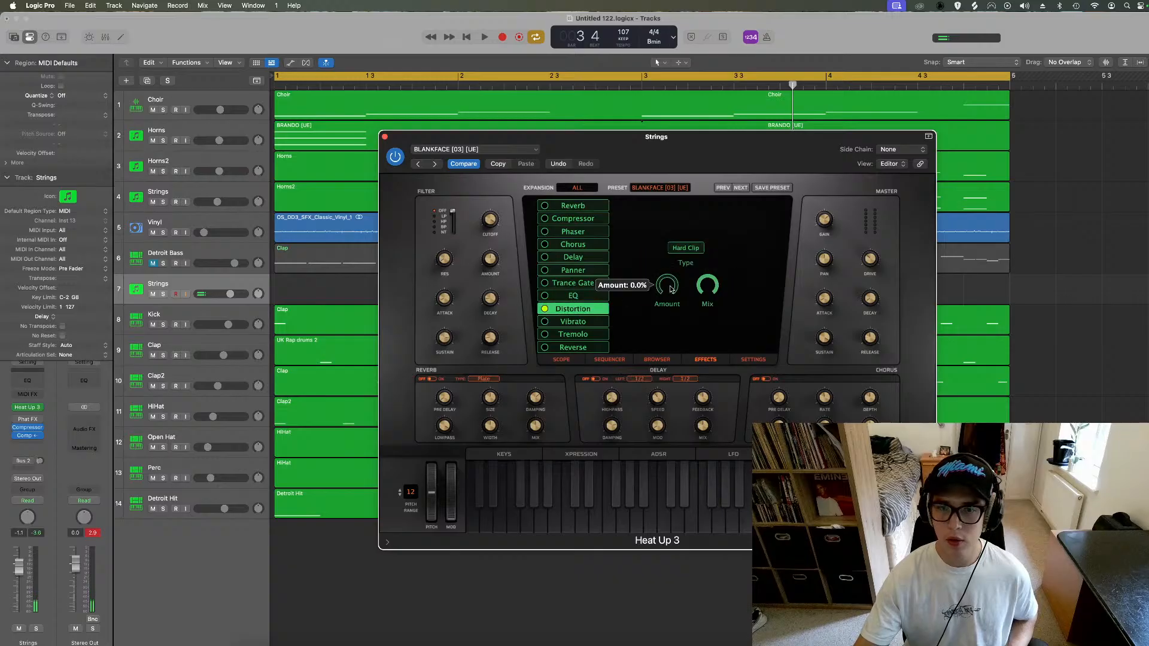
left_click_drag(672, 278, 671, 275)
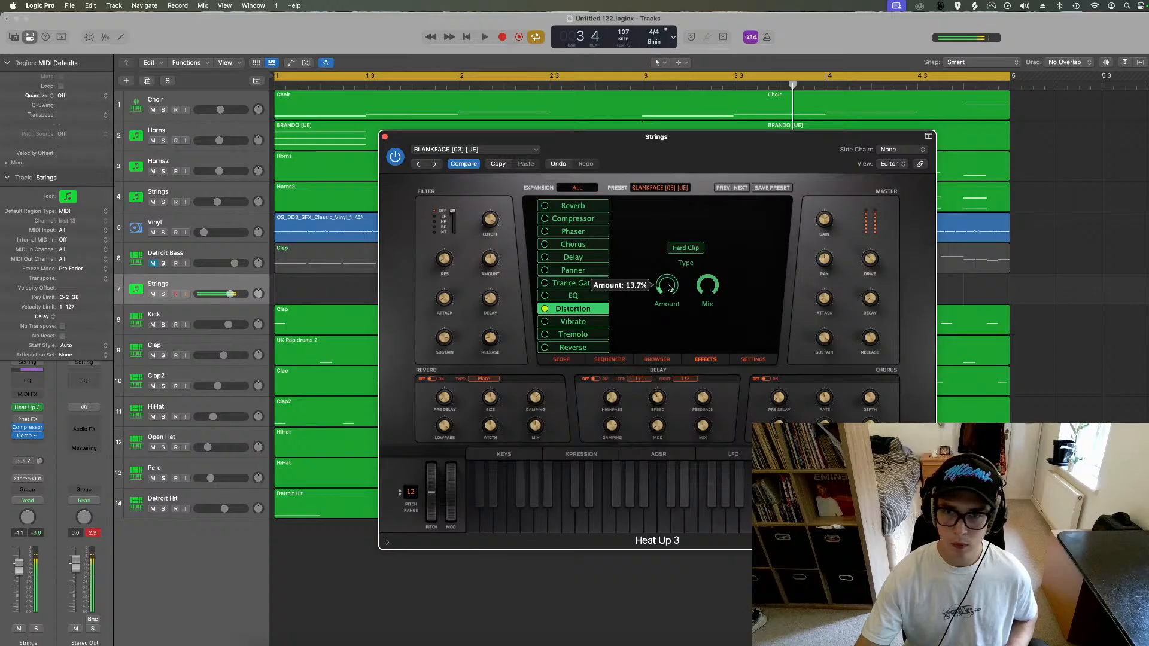
key("space")
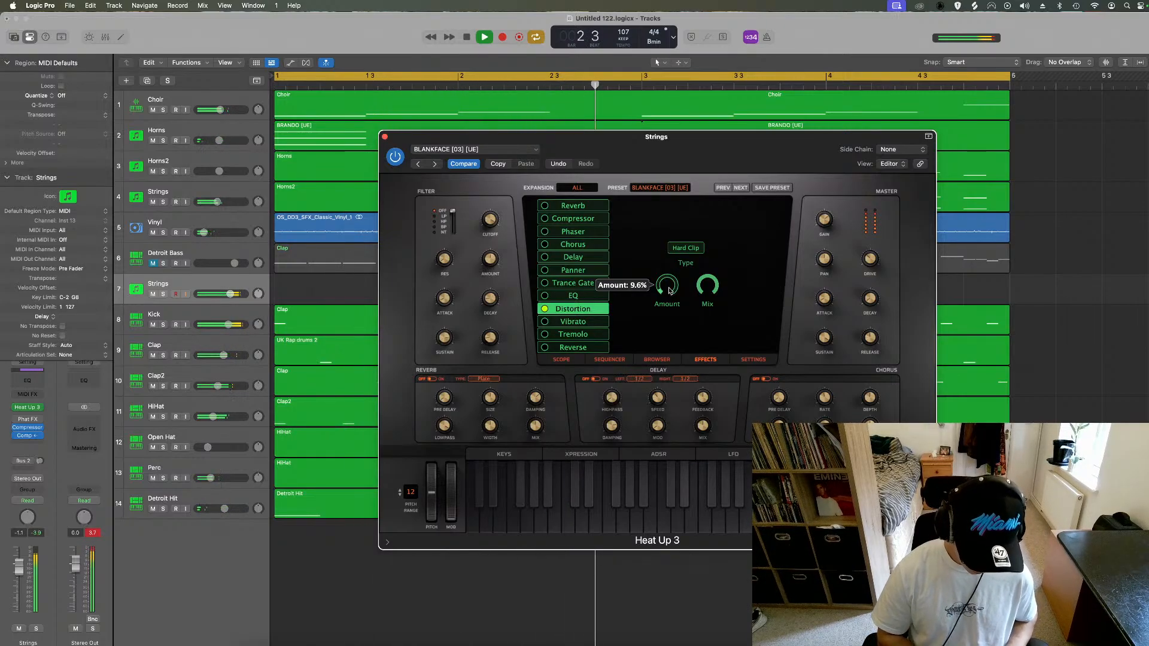
key("space")
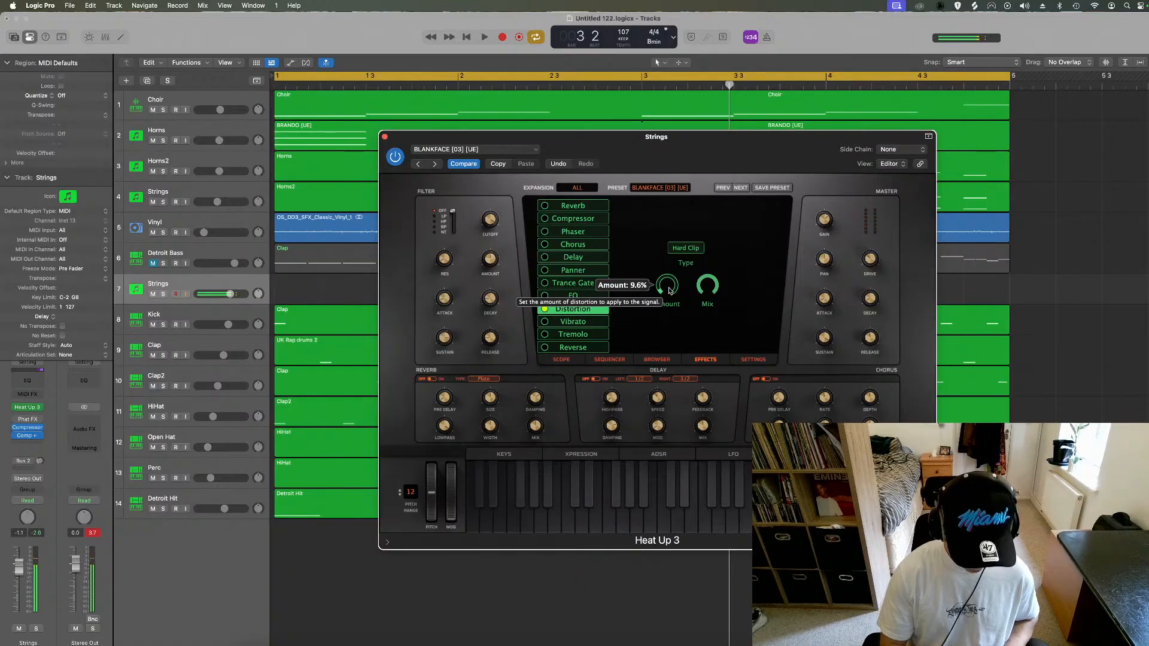
Step: Record a four-bar 808 pattern on the duplicated Strings track, close Heat Up 3 and rename the track 808
key("space")
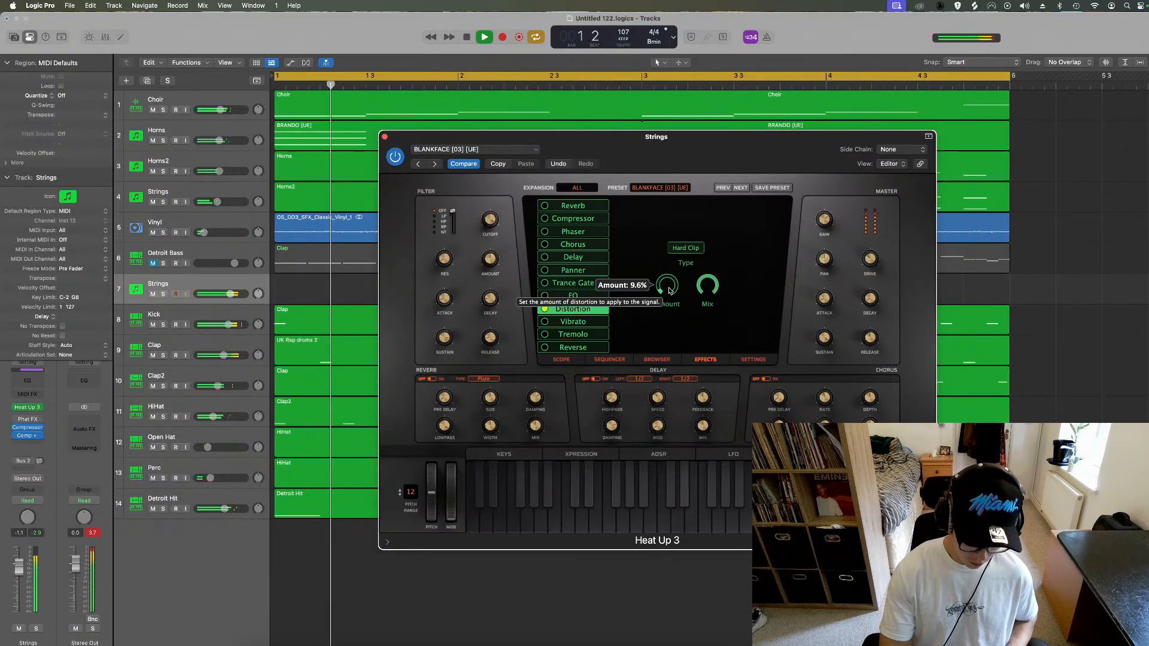
key("r")
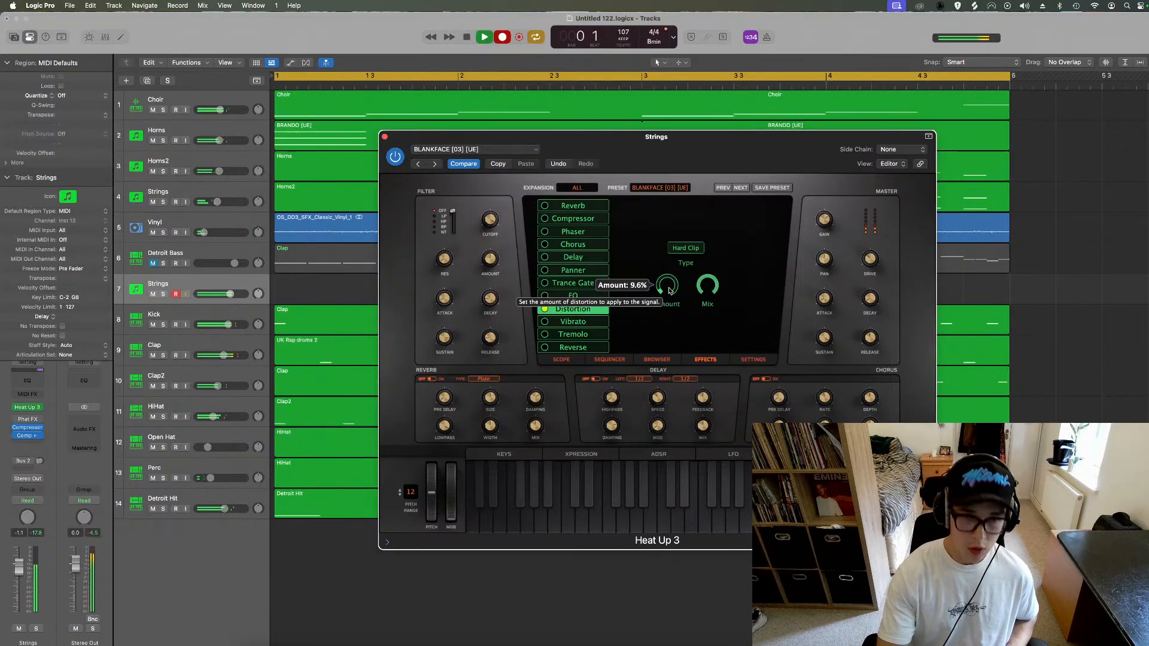
left_click(386, 137)
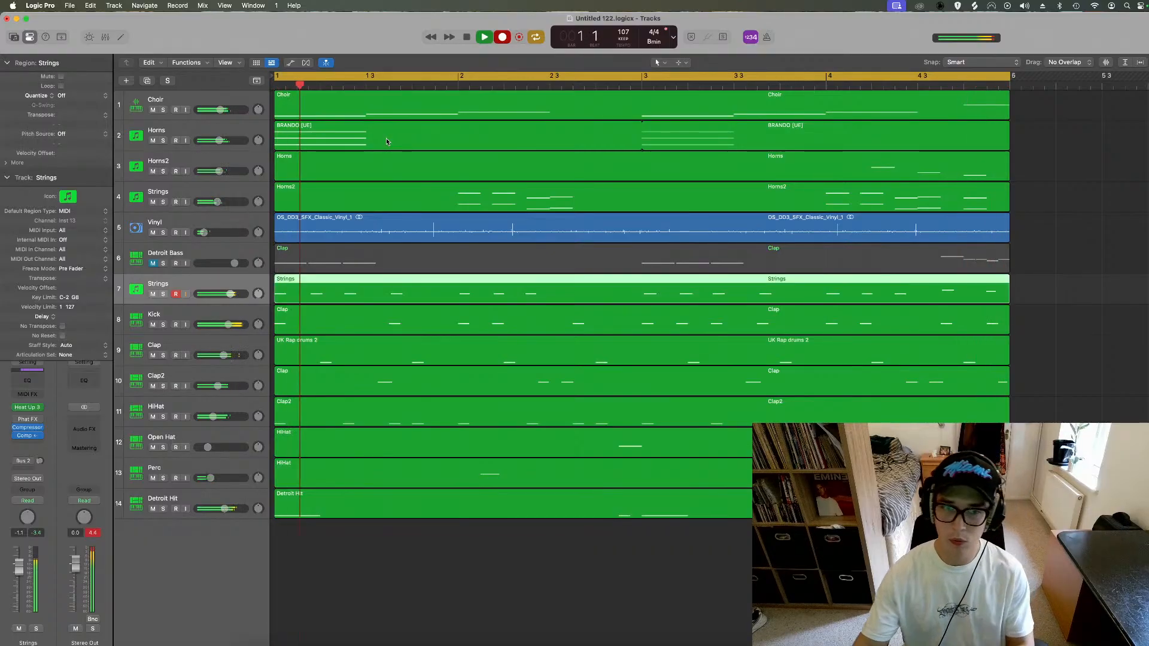
key("space")
double_click(176, 281)
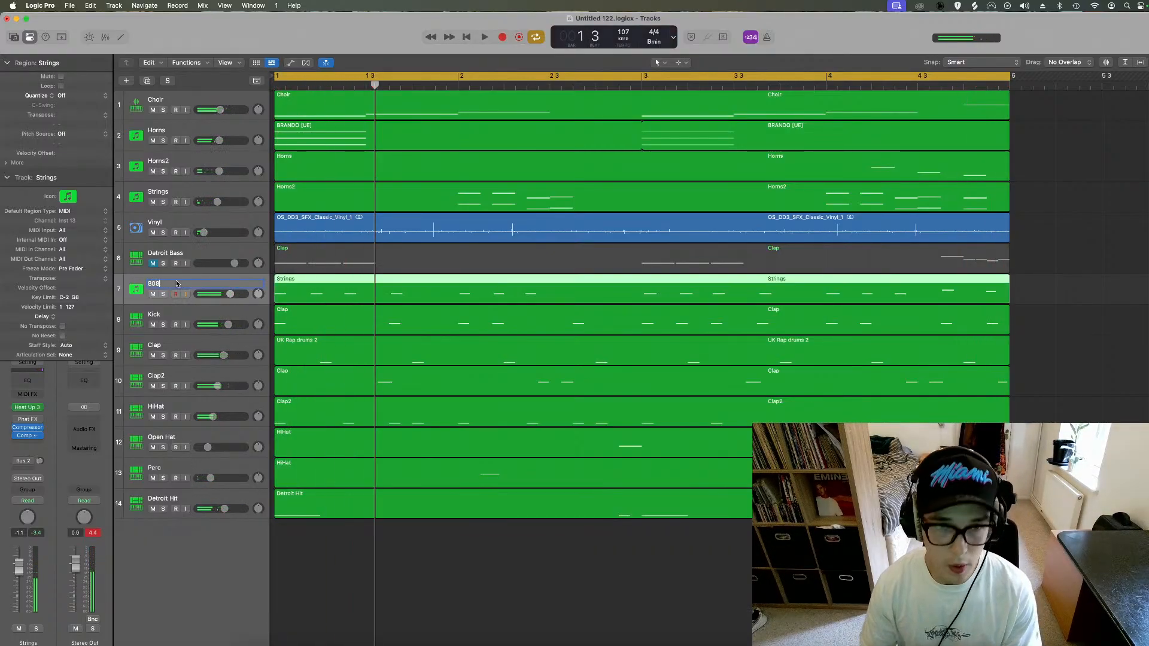
Step: Open the recorded 808 region in the Piano Roll, select all its notes and quantize them to 1/16 Note
double_click(349, 300)
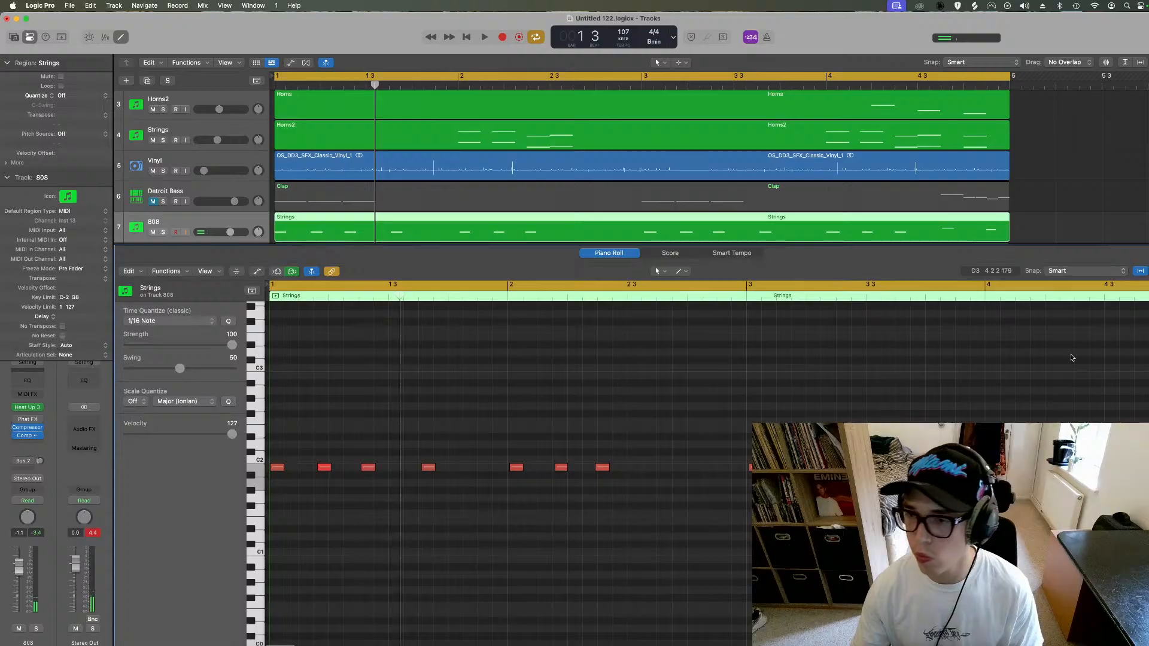
key("super+a")
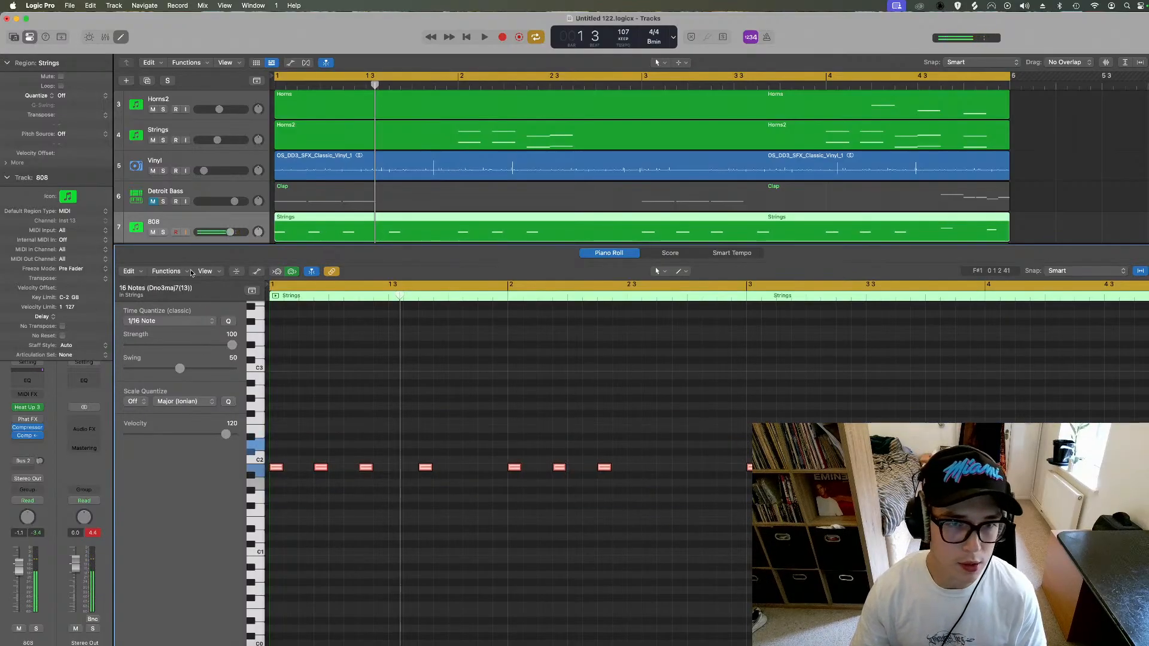
Step: Apply the Fixed Note Length MIDI transform with a length of 0 0 1 0 to the selected 808 notes
left_click(191, 273)
mouse_move(257, 375)
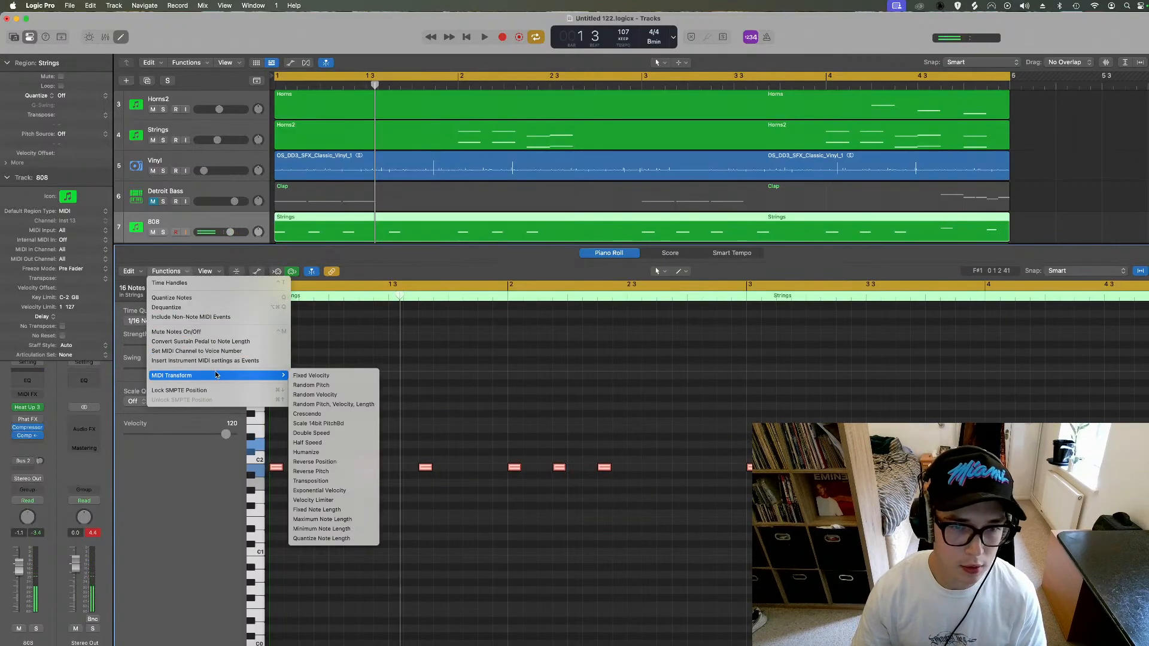
left_click(349, 510)
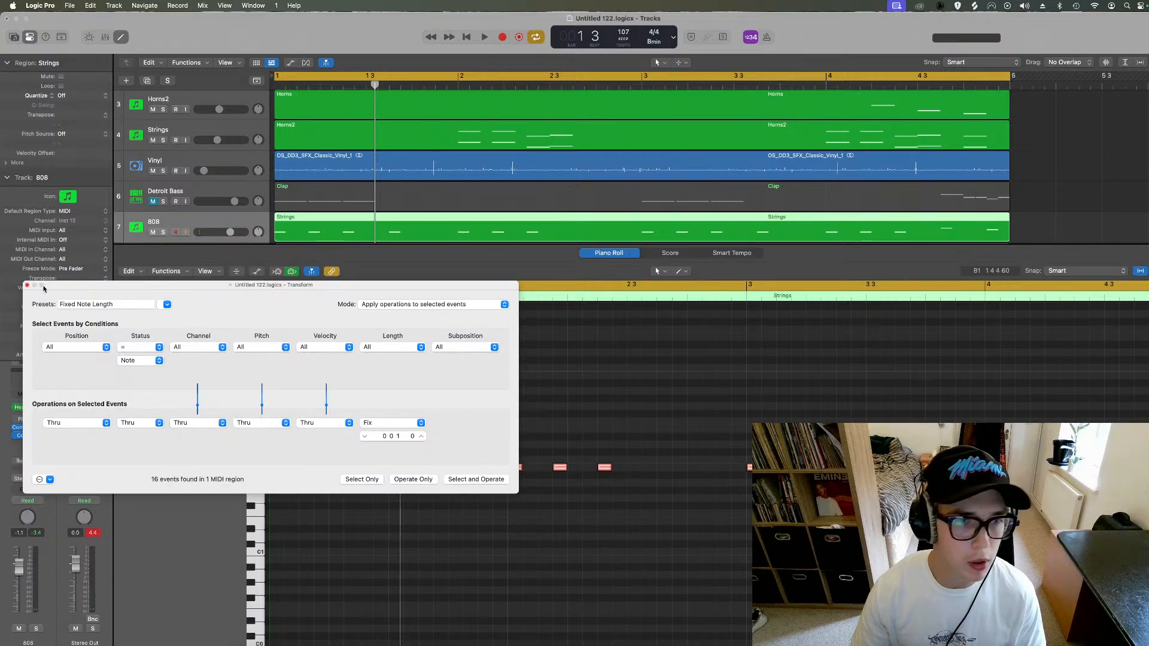
left_click(29, 287)
Step: Show the region's note velocity lane and lower the selected 808 notes' velocity to 116
left_click(256, 271)
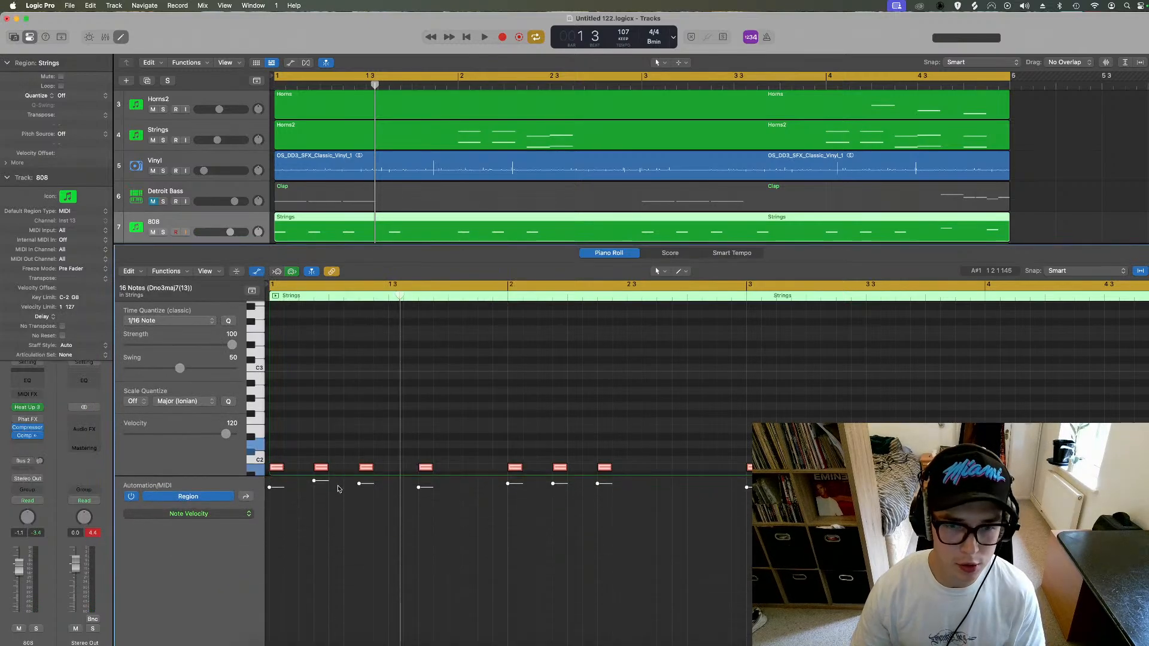
left_click_drag(226, 434, 210, 426)
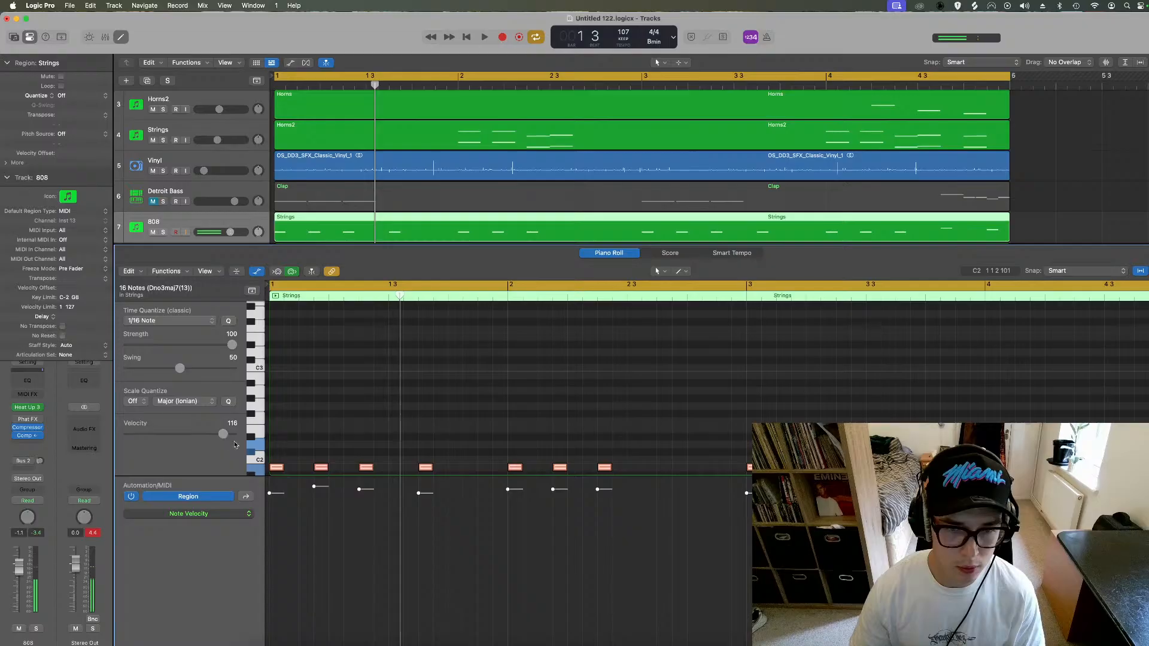
key("space")
left_click(287, 496)
key("space")
Step: Raise the velocity of the 808 notes at the start of bars 1, 2 and 3 to 127
left_click_drag(271, 494, 271, 476)
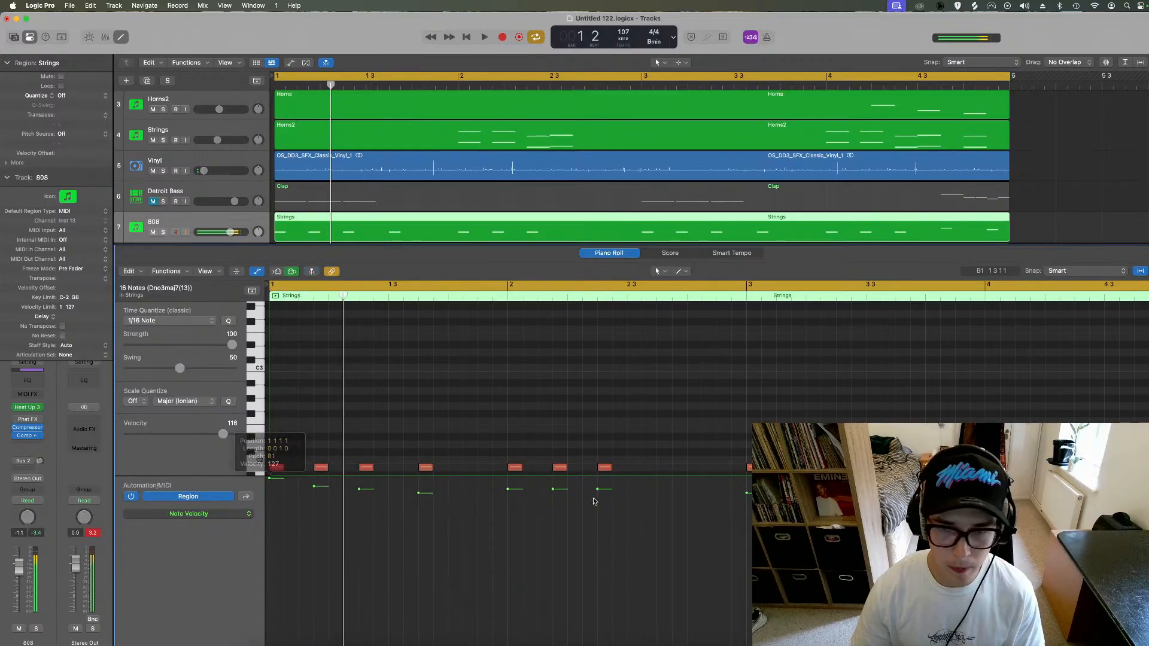
key("space")
left_click_drag(507, 489, 508, 478)
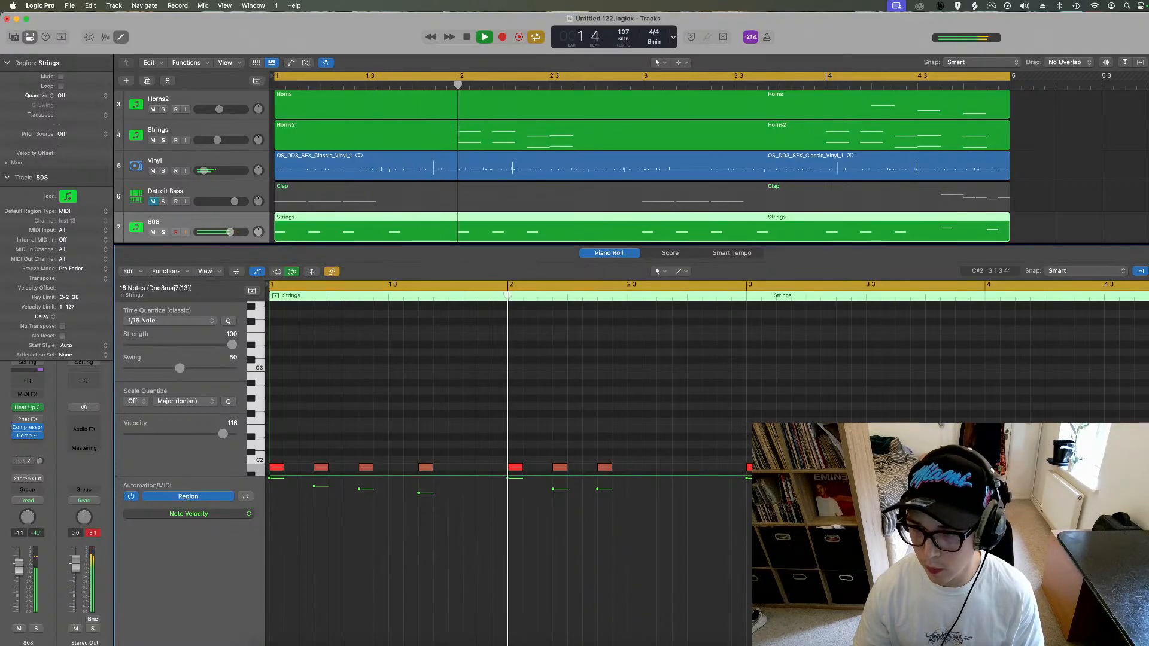
Step: Close the Piano Roll and play the beat with the 808 track muted and Detroit Bass unmuted for comparison
left_click(122, 39)
key("super+Up")
key("super+Up")
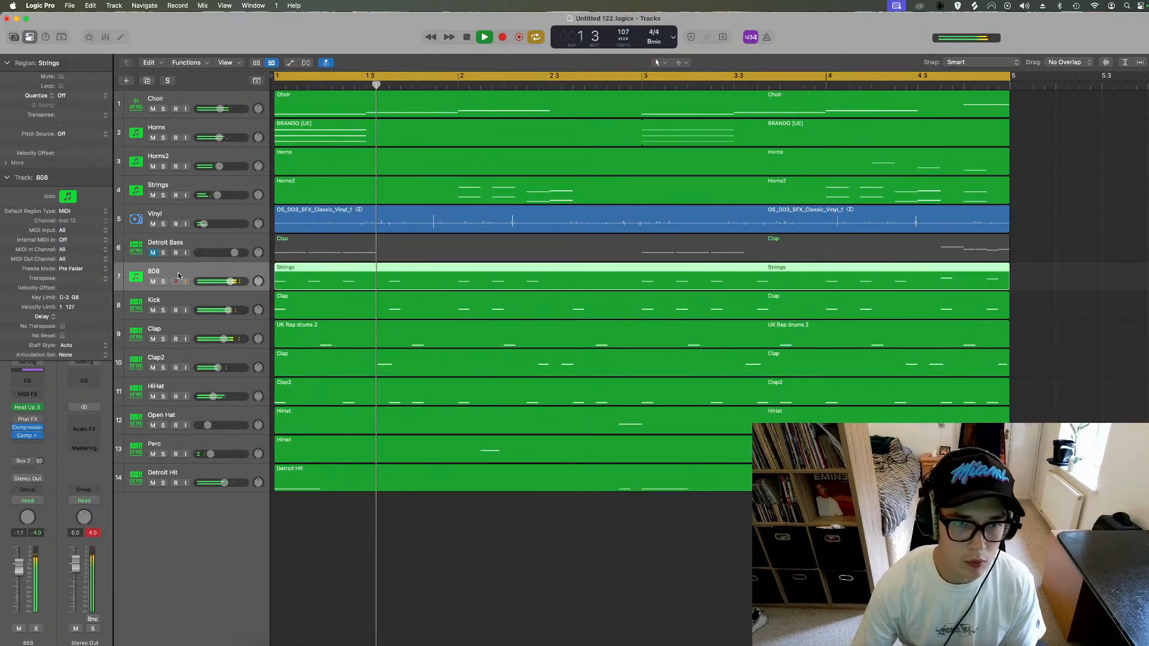
left_click(154, 282)
left_click(152, 253)
key("Return")
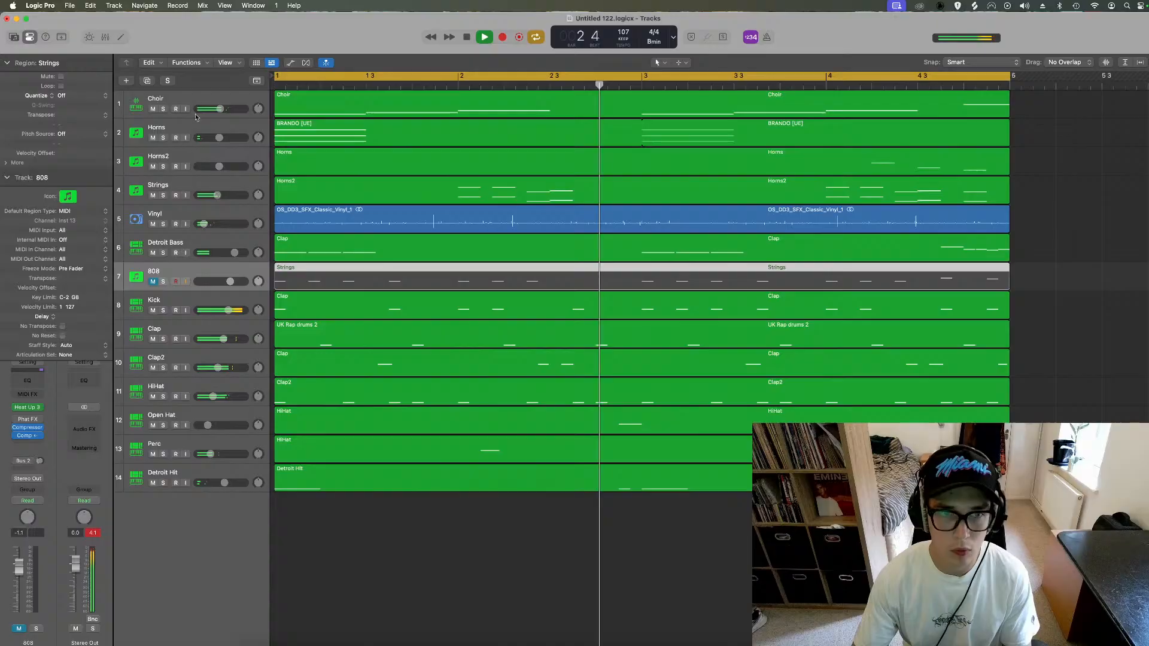
Step: Lower the Choir track's volume to -6.0 dB and switch the bass from Detroit Bass back to the 808 track
left_click(221, 109)
left_click_drag(221, 109, 218, 109)
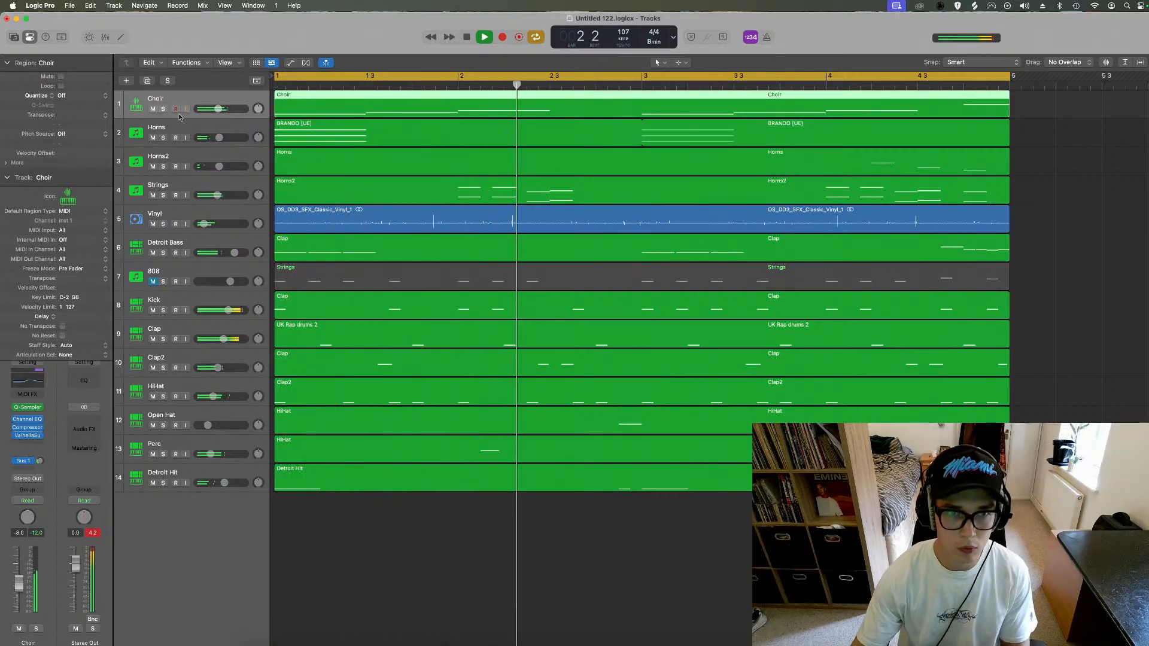
left_click(153, 253)
left_click(153, 282)
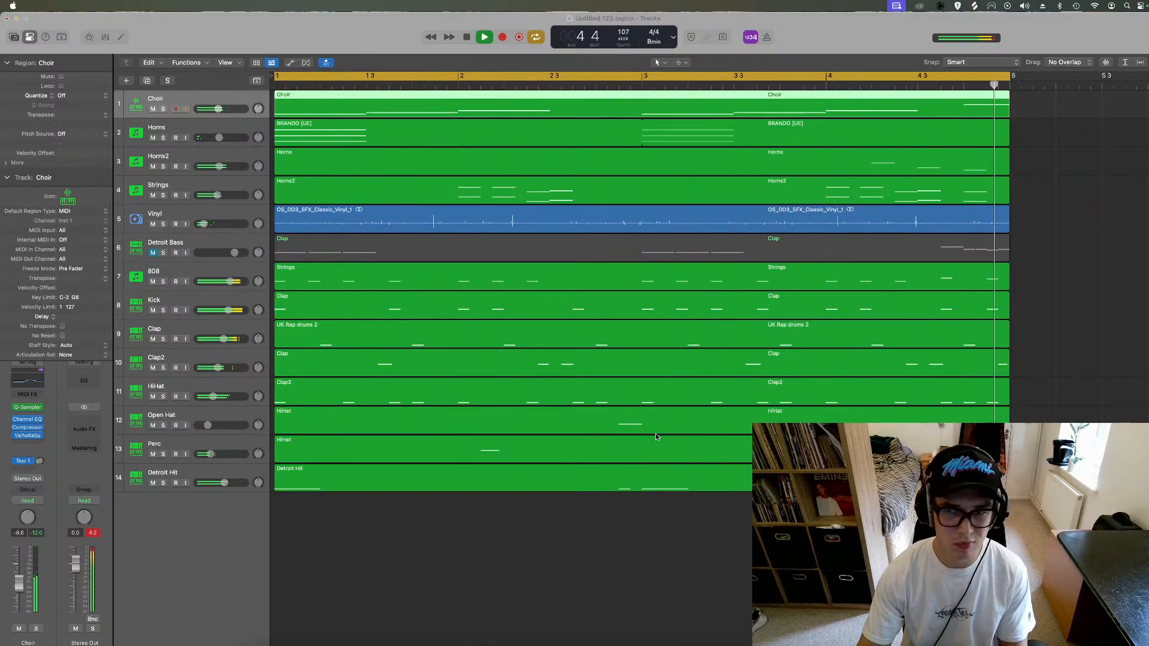
left_click(1071, 353)
key("space")
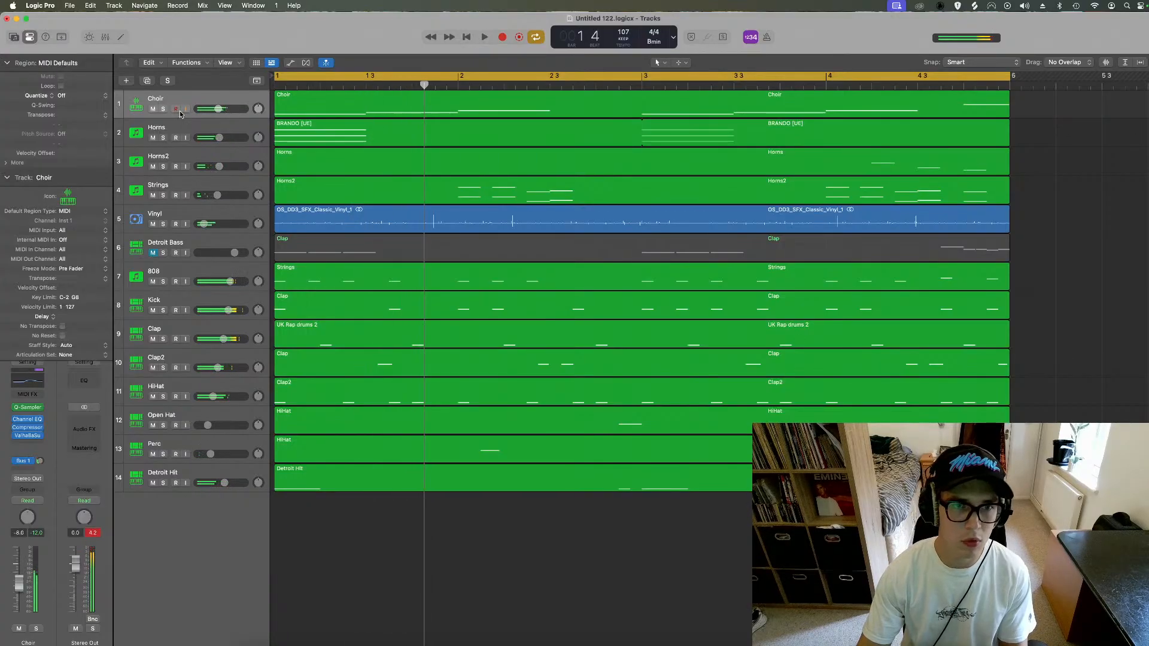
Step: Solo the Choir, Horns, Horns2, Strings and Vinyl tracks and audition them together
left_click_drag(165, 223, 165, 106)
key("space")
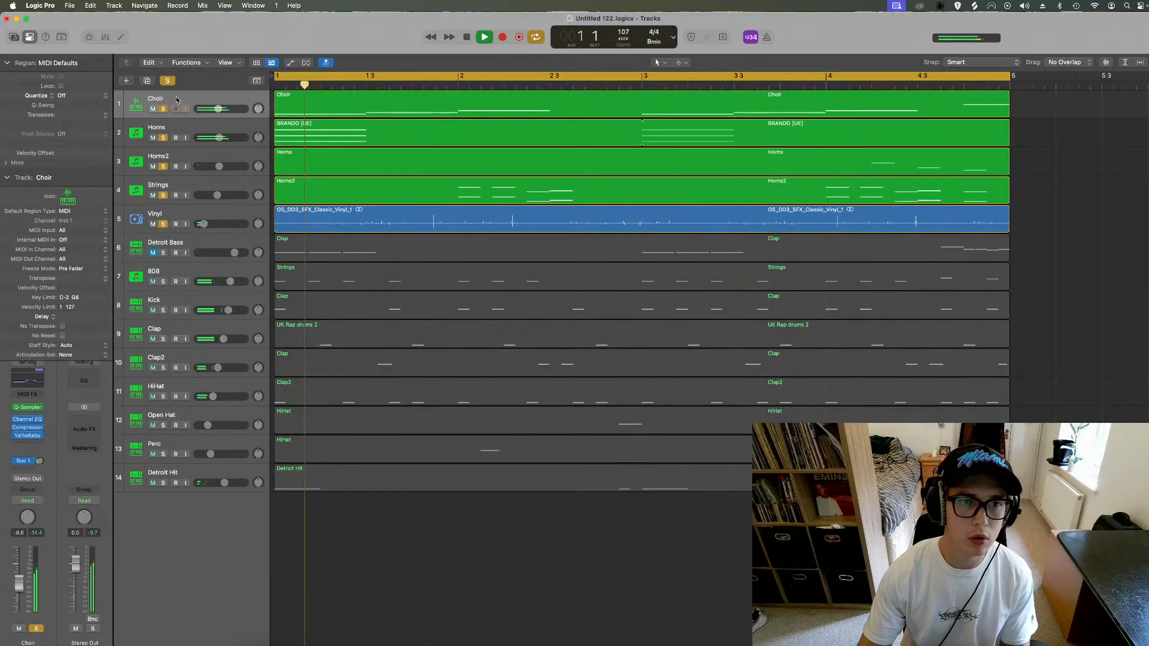
left_click(176, 100)
key("space")
Step: Move the Vinyl track to the end of the track list and delete a trial duplicate of Detroit Bass
left_click(188, 244)
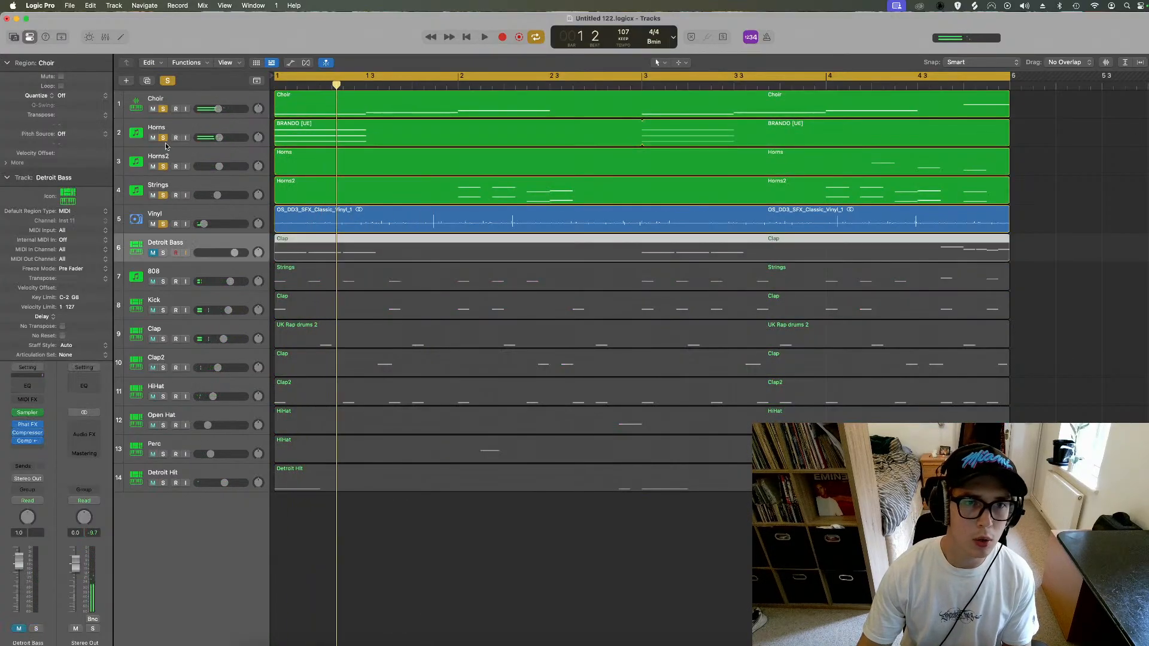
left_click(150, 82)
left_click_drag(198, 272, 186, 522)
left_click(160, 222)
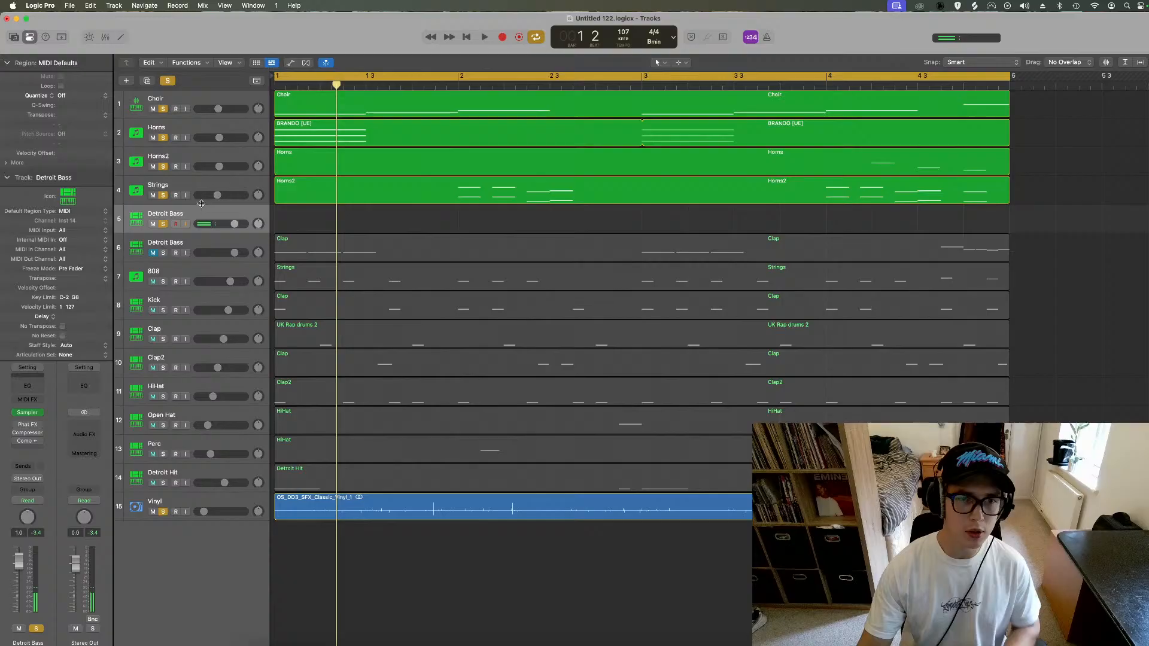
key("super+BackSpace")
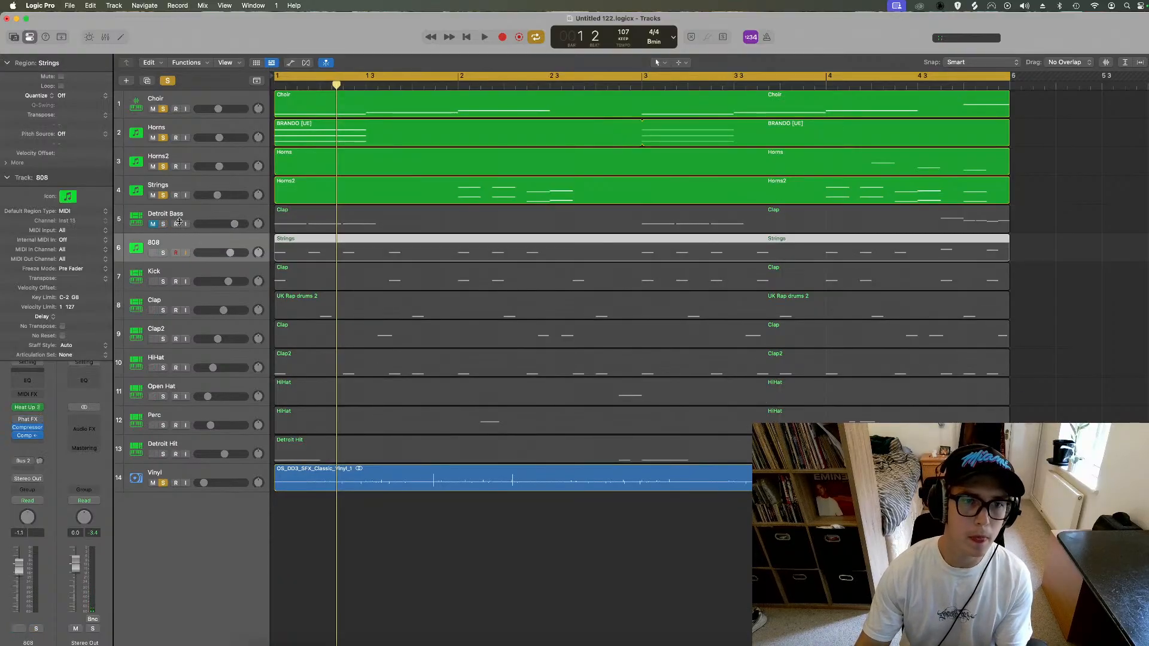
Step: Duplicate the 808 track above Detroit Bass, name it Sub and solo it
key("super+z")
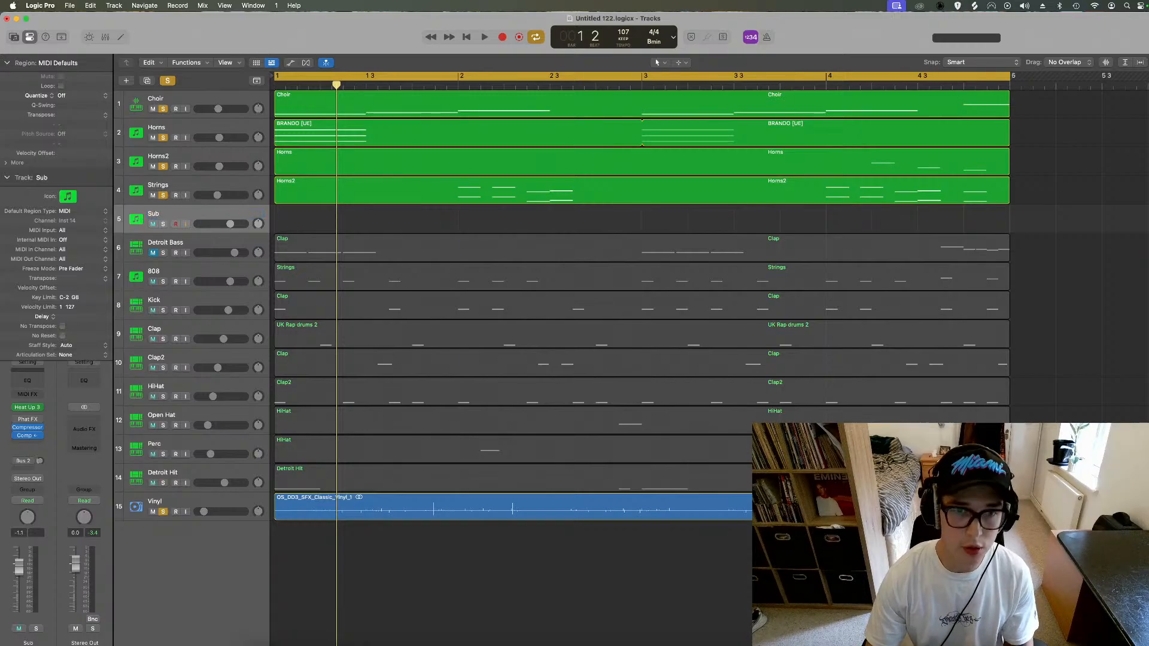
left_click(164, 224)
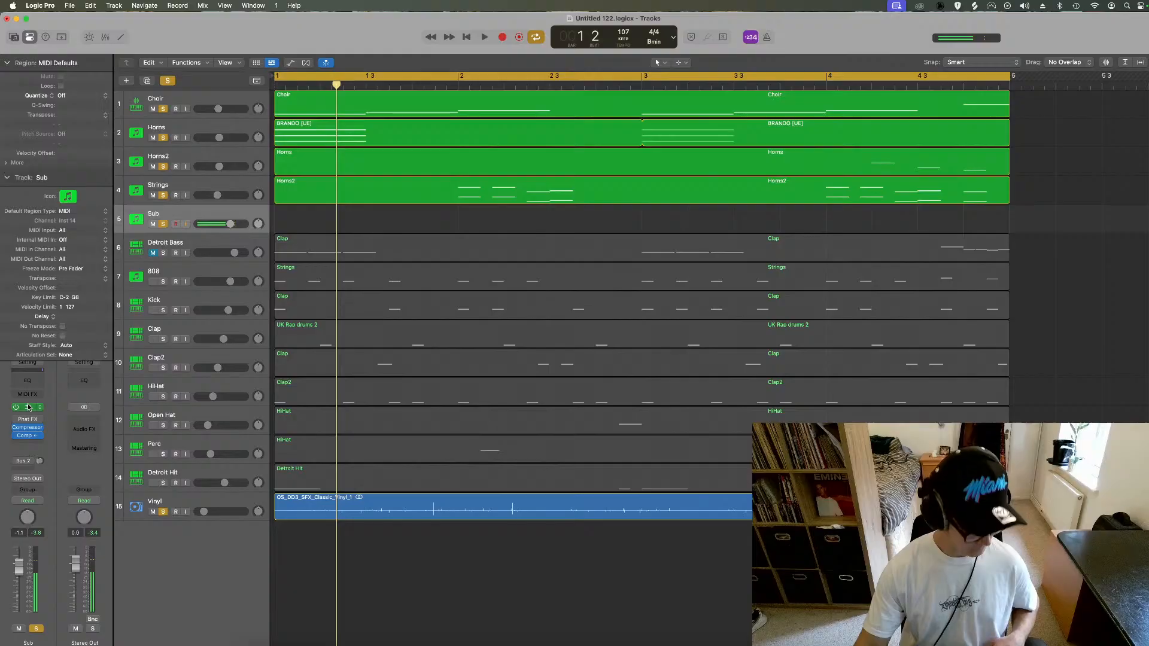
Step: Open Heat Up 3 on the Sub track, choose the BASS category and audition presets including BEACH HOUSE [UE] and CHEVY
left_click(29, 408)
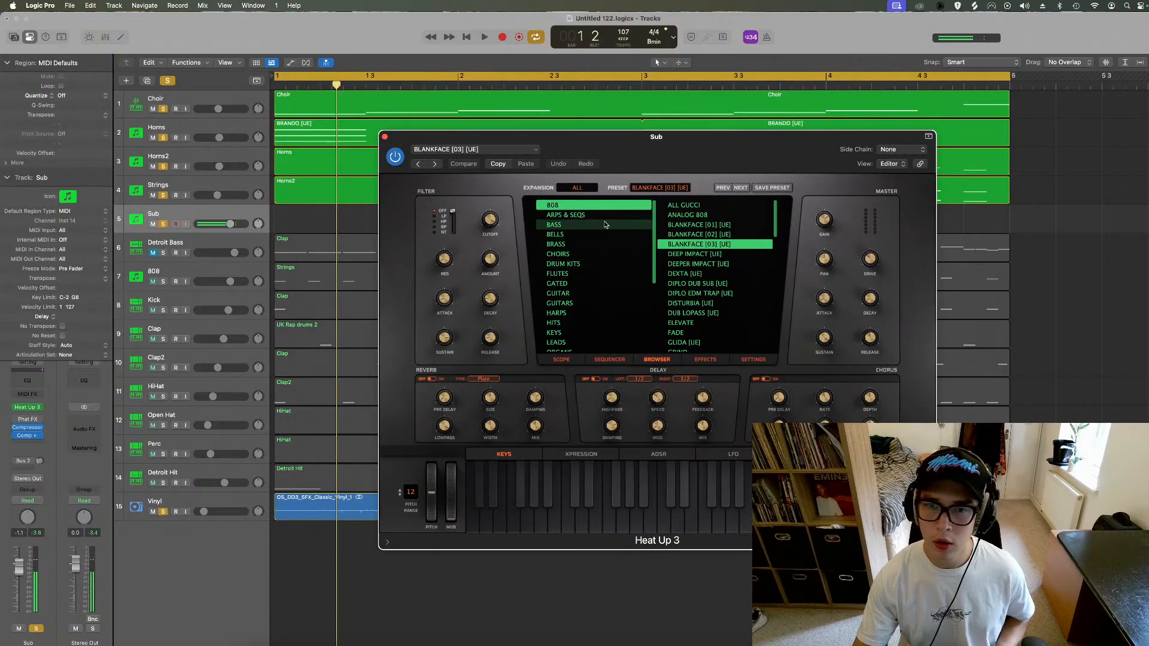
left_click(554, 224)
scroll(730, 283, "down", 1)
left_click(727, 294)
scroll(727, 311, "down", 3)
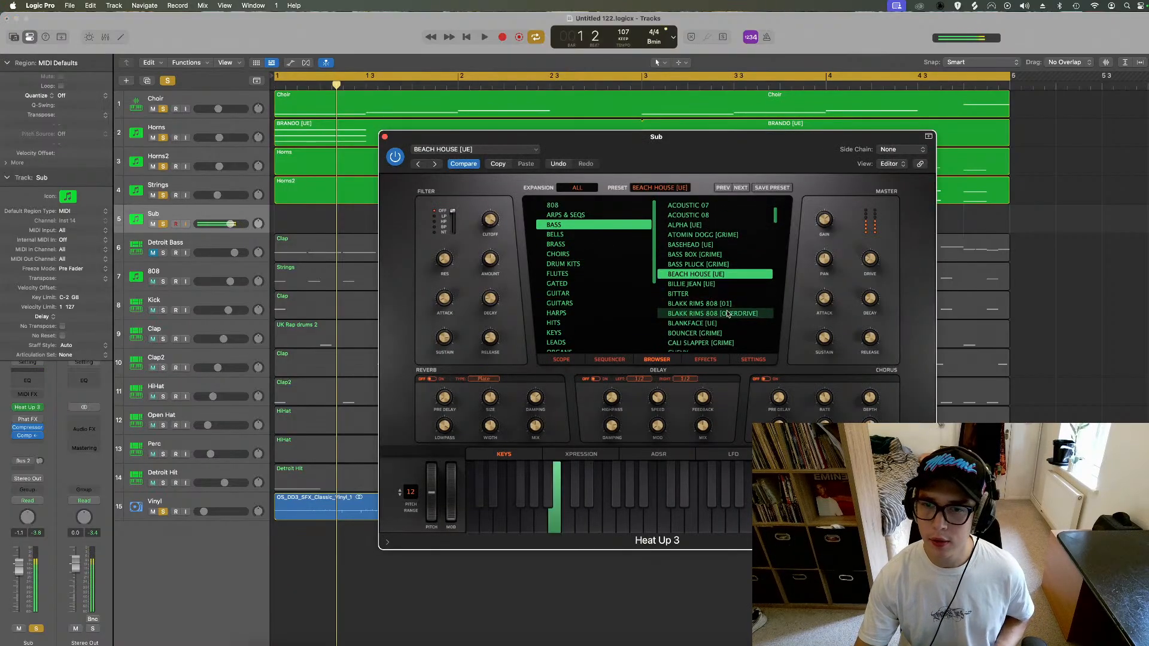
left_click(725, 311)
left_click(722, 319)
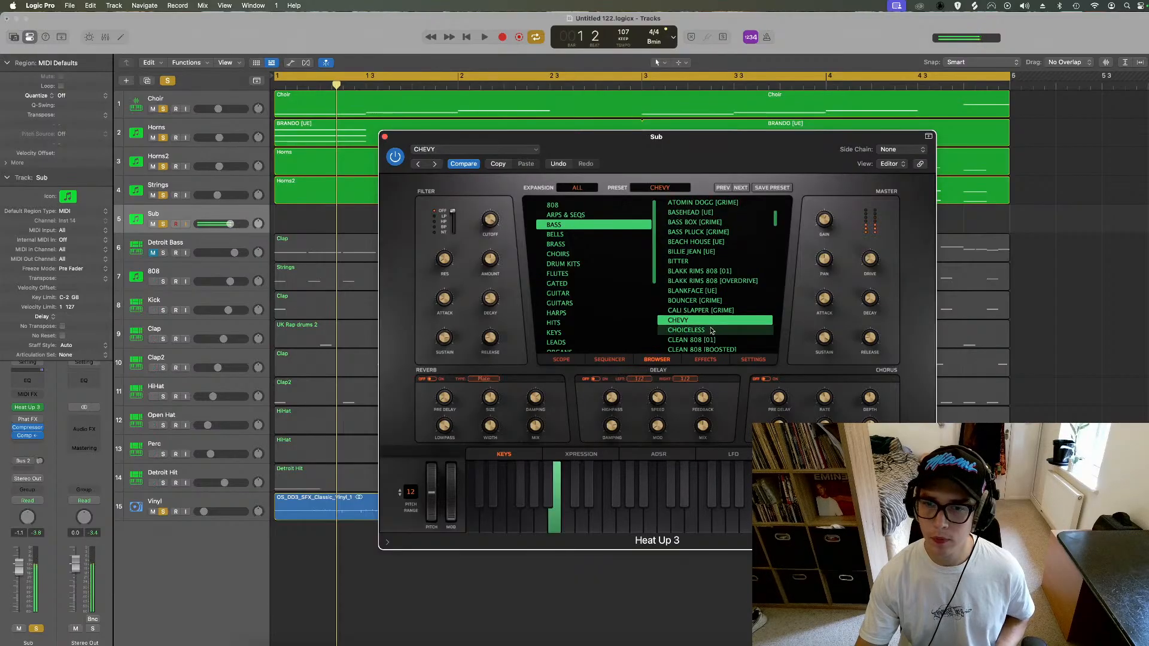
Step: Audition the BASS presets one after another from CHOICELESS through HAIR CUTTER [GRIME]
left_click(715, 326)
key("Down")
key("Down")
key("Down")
key("Down")
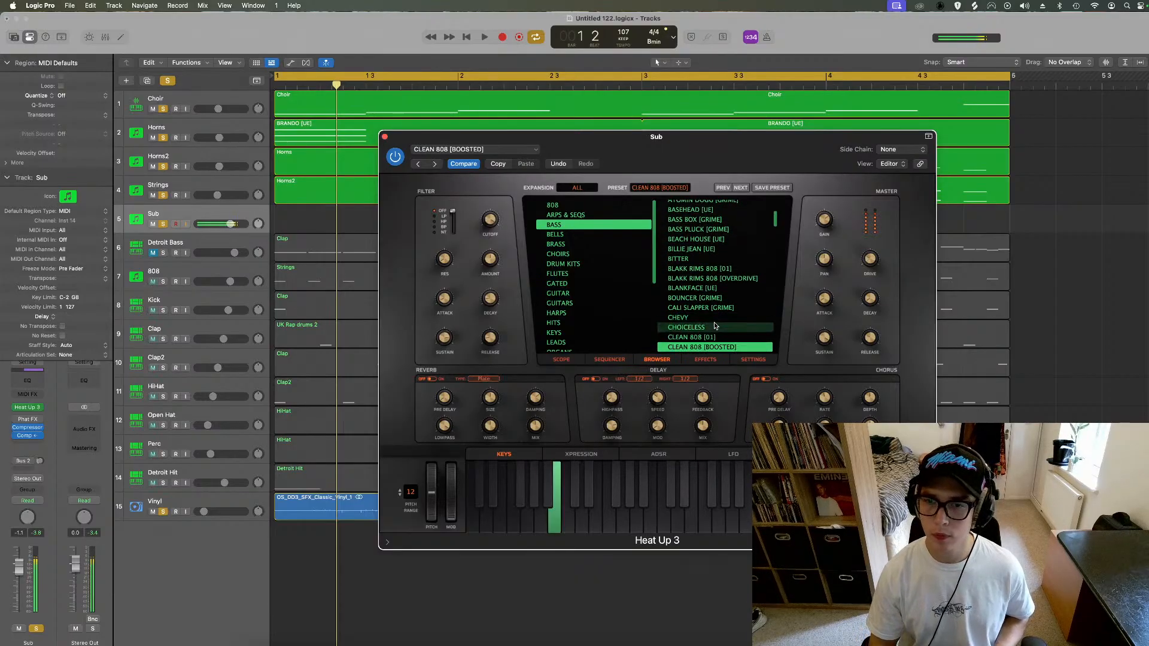
key("Down")
key("Down")
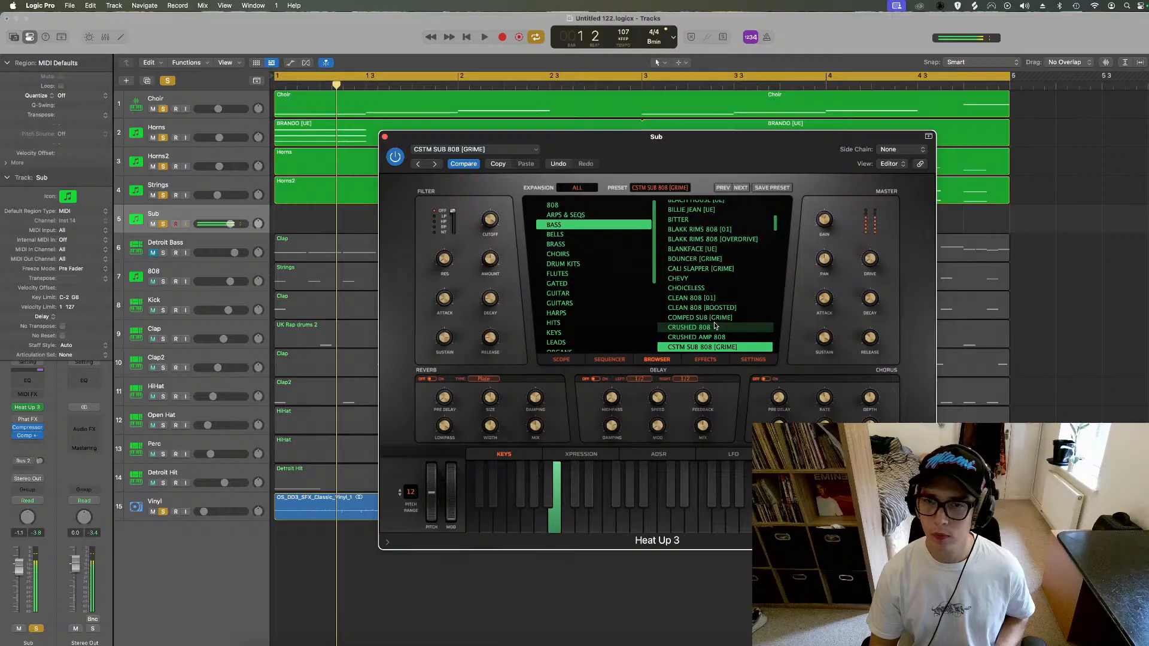
key("Down")
key("Down")
key("Down")
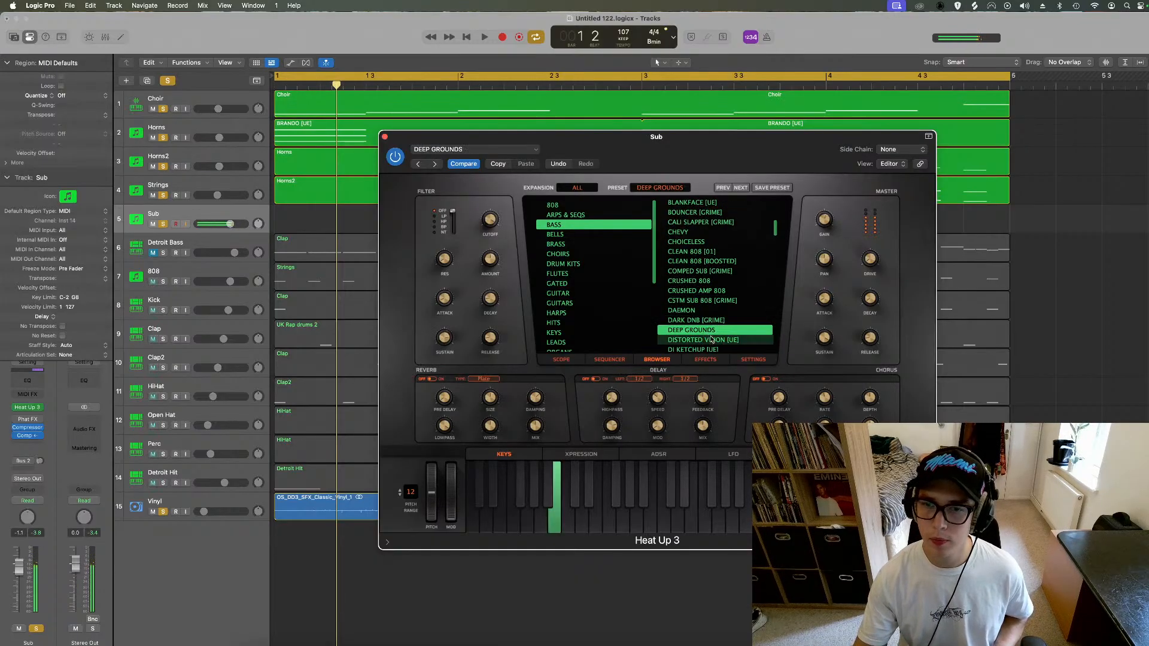
scroll(709, 338, "down", 3)
key("Down")
left_click(703, 336)
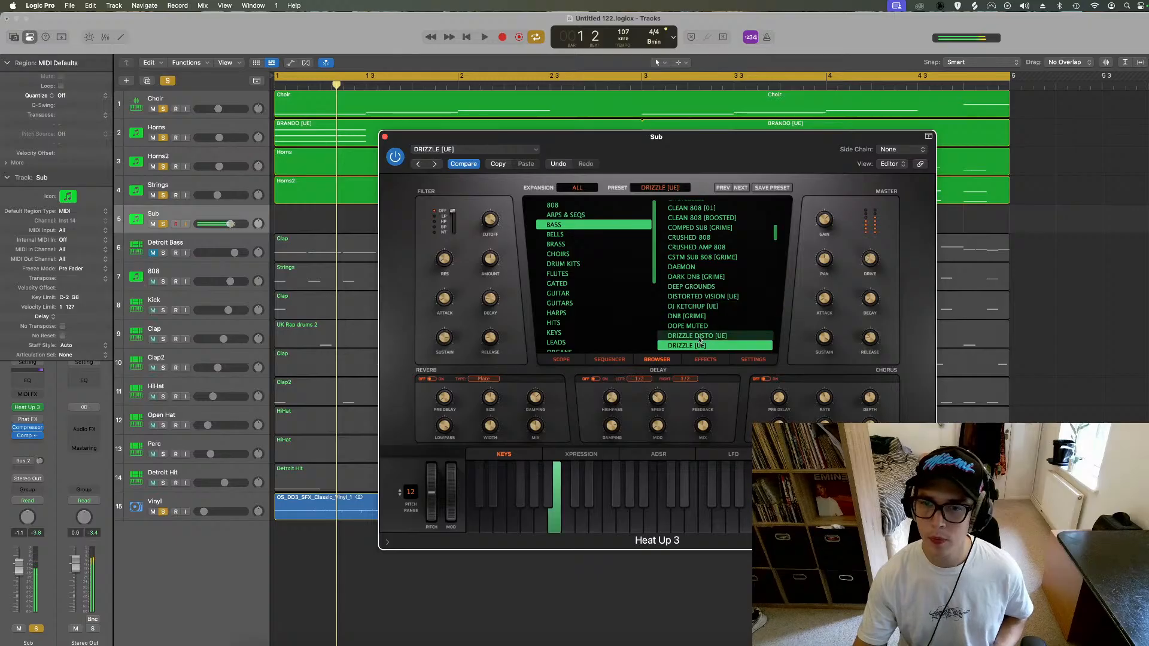
key("Down")
key("Down")
key("Down")
key("Down")
key("Down")
key("Down")
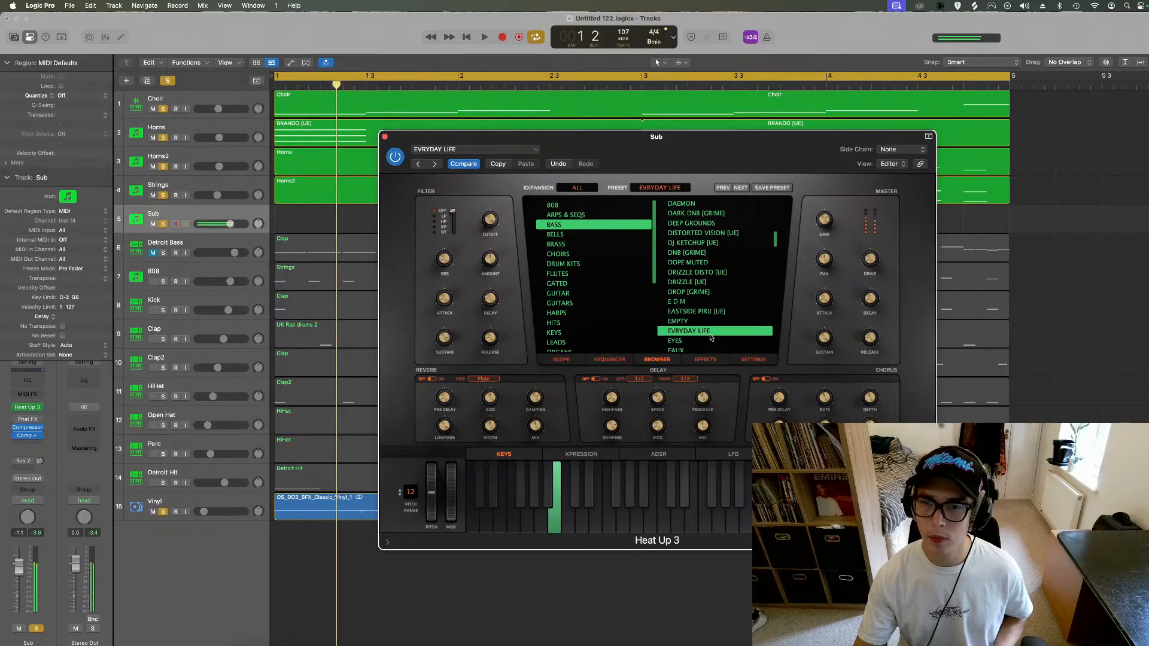
key("Down")
key("Down")
key("Down")
key("Down")
key("Down")
key("Down")
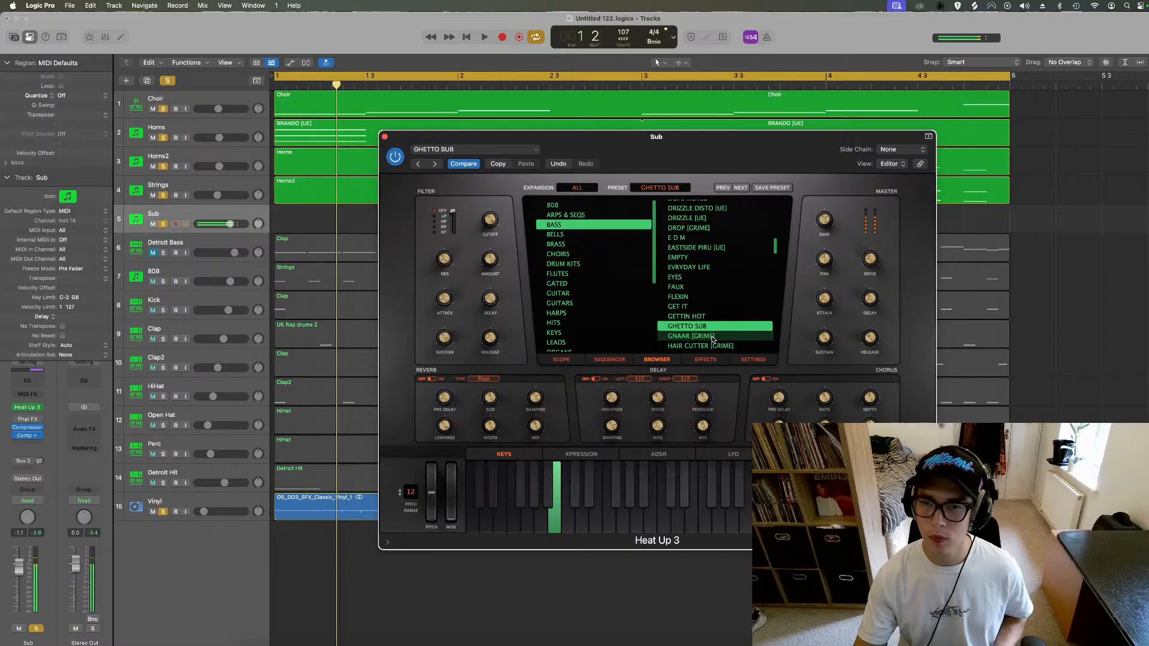
key("Down")
key("Down")
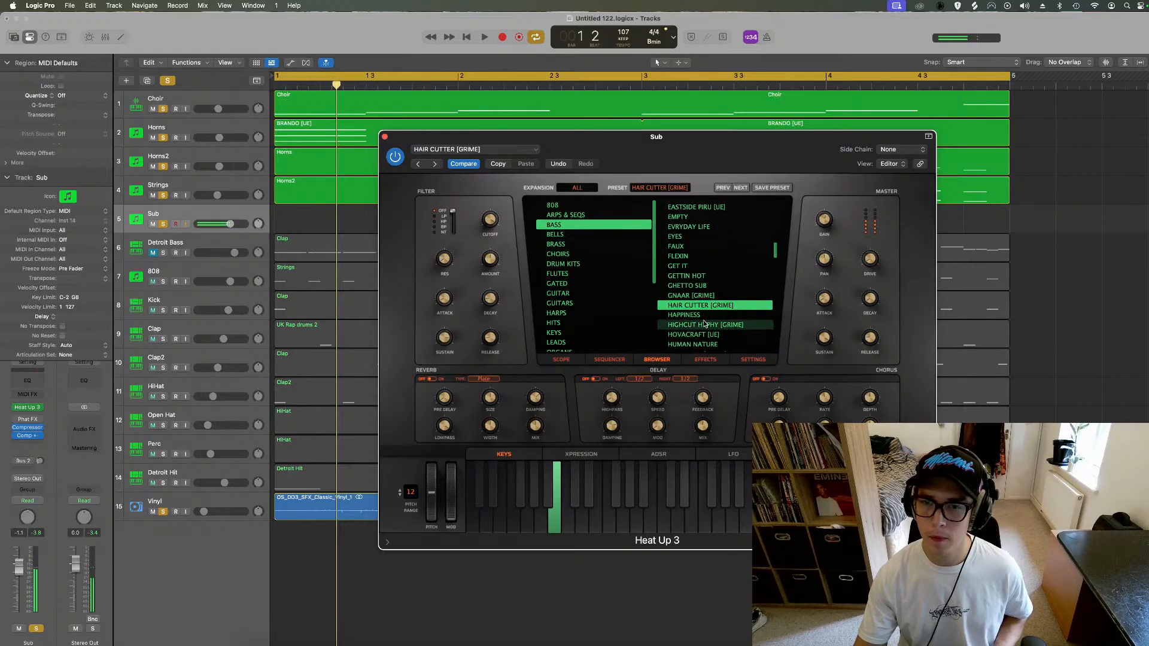
Step: Try the HOVACRAFT [UE] and HYPHY SUB [GRIME] presets and load ILLUSIONS on the Sub track
left_click(704, 325)
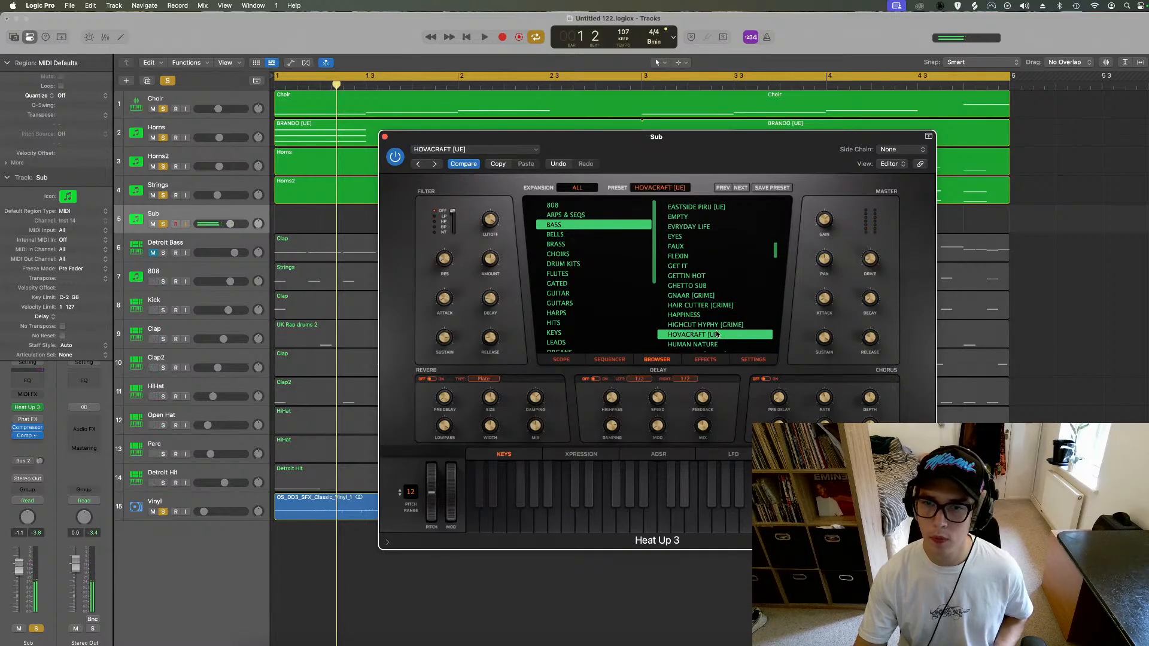
left_click(706, 334)
left_click(712, 313)
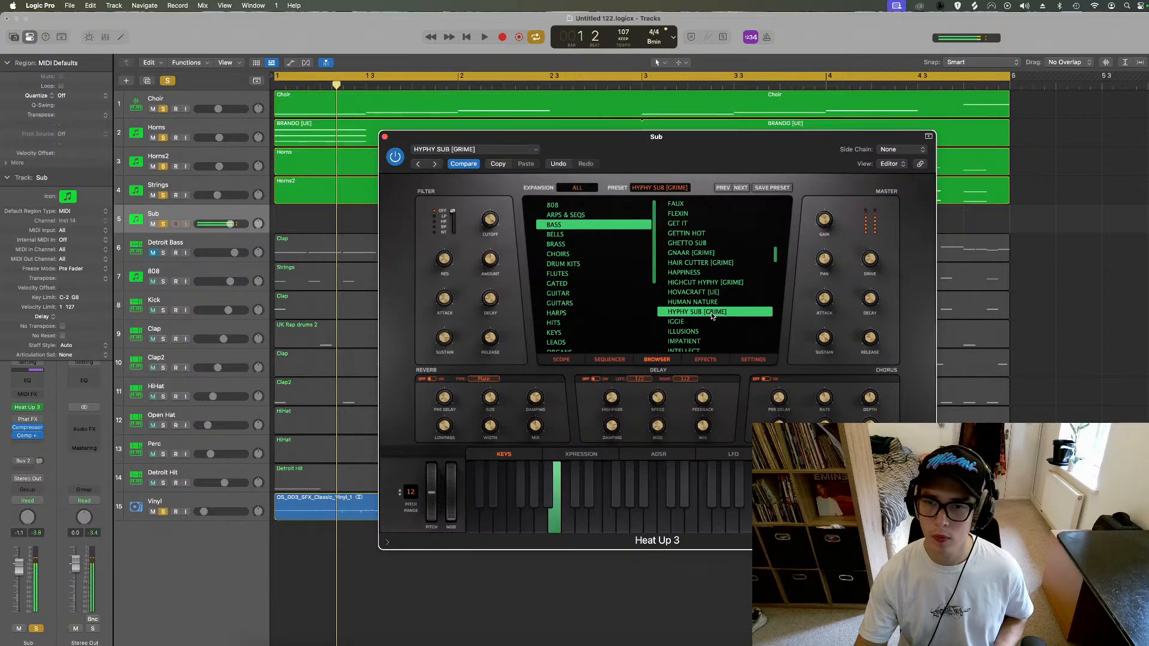
left_click(706, 331)
scroll(708, 283, "up", 2)
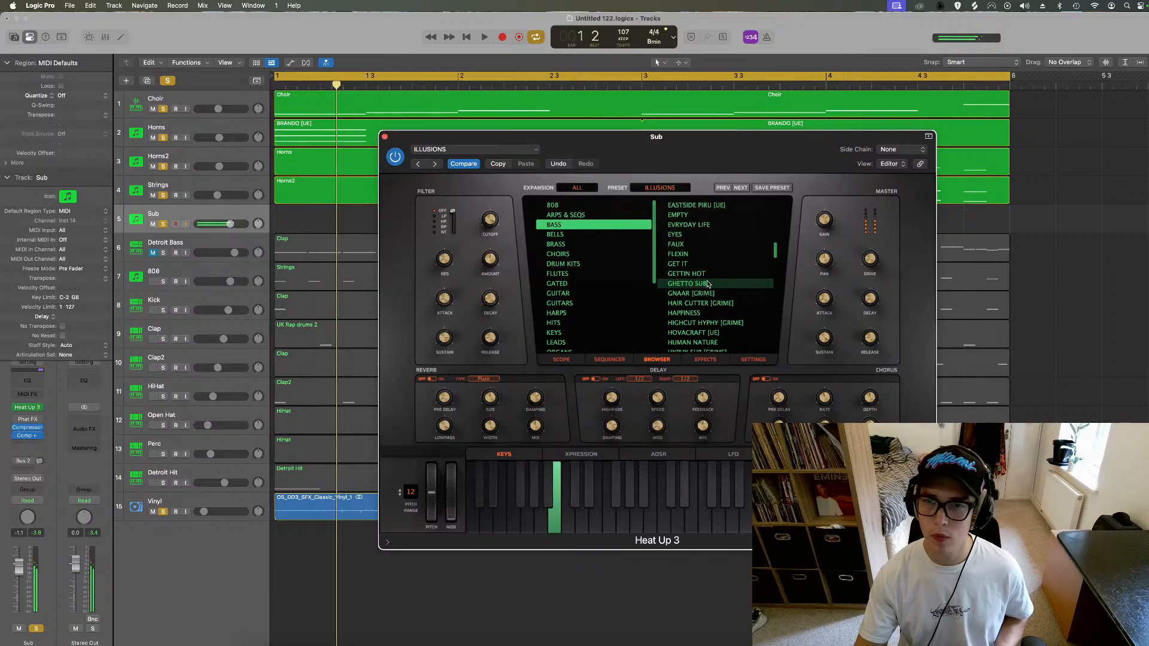
scroll(708, 283, "up", 3)
Step: Play the soloed tracks while trying out sub bass notes with the ILLUSIONS preset
key("space")
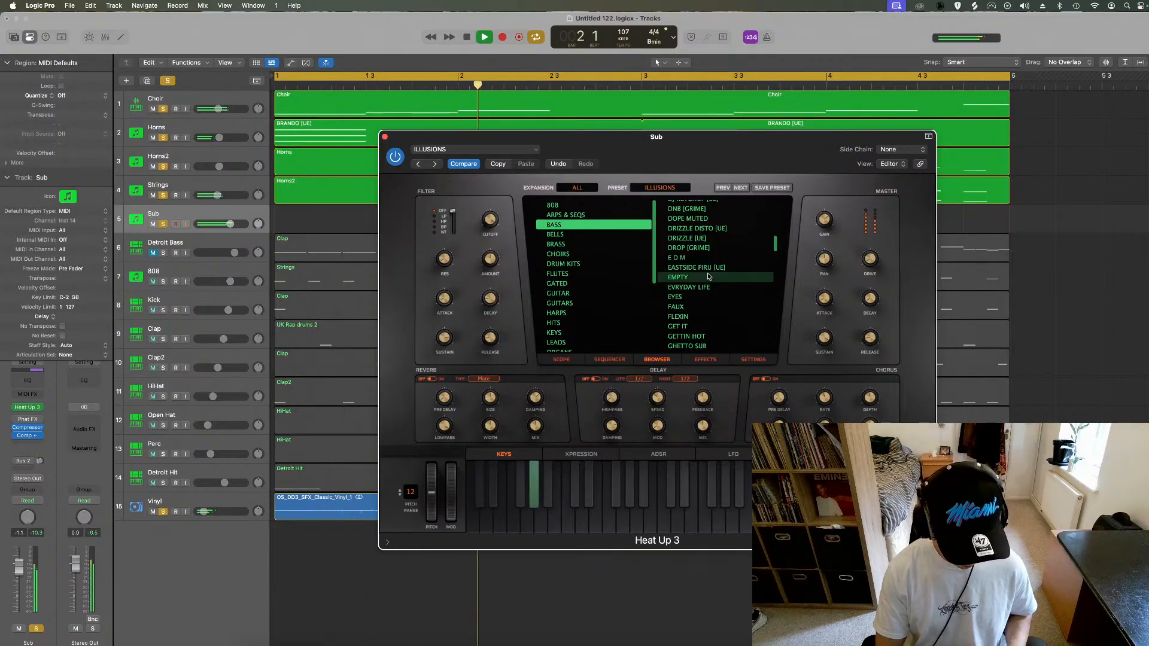
key("space")
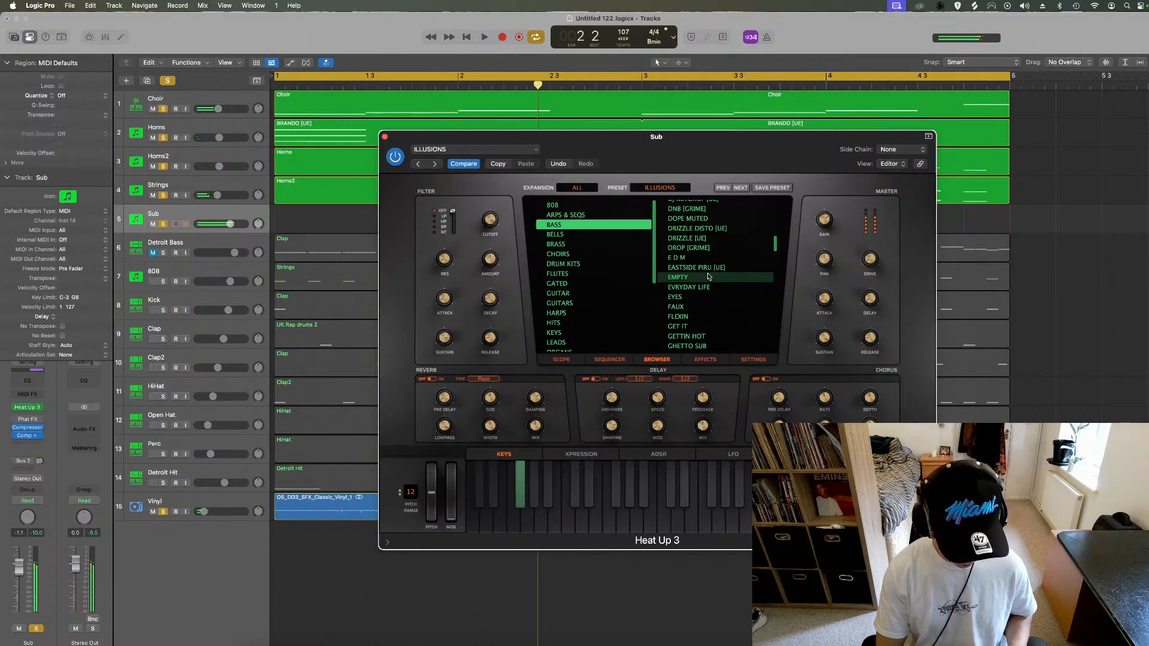
key("space")
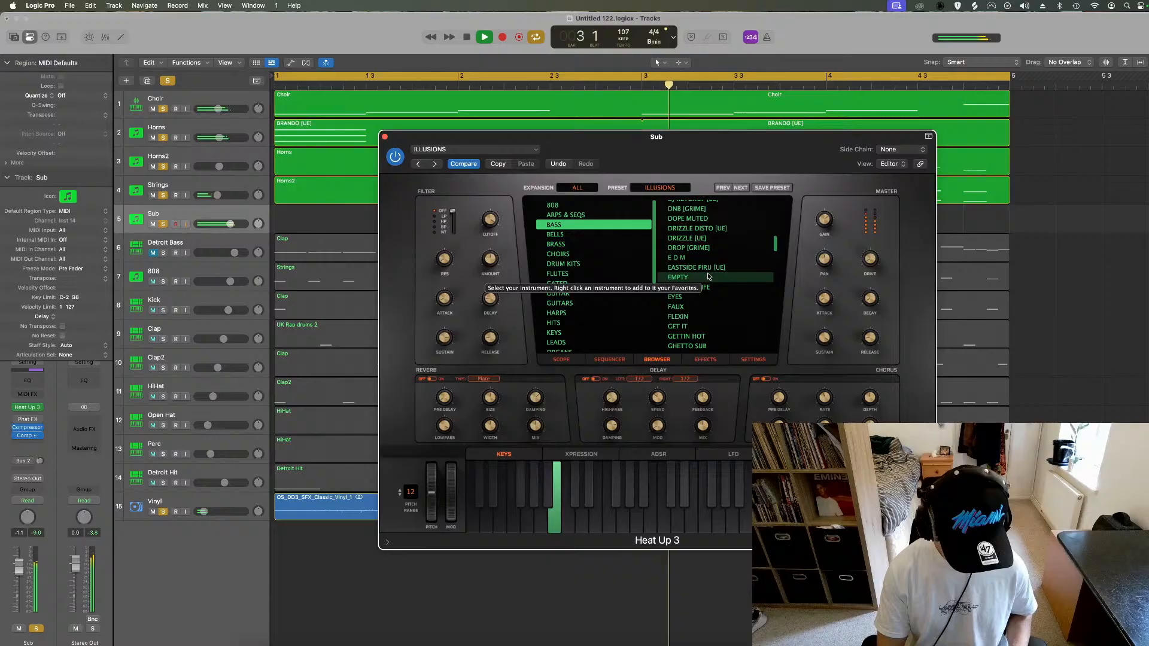
key("space")
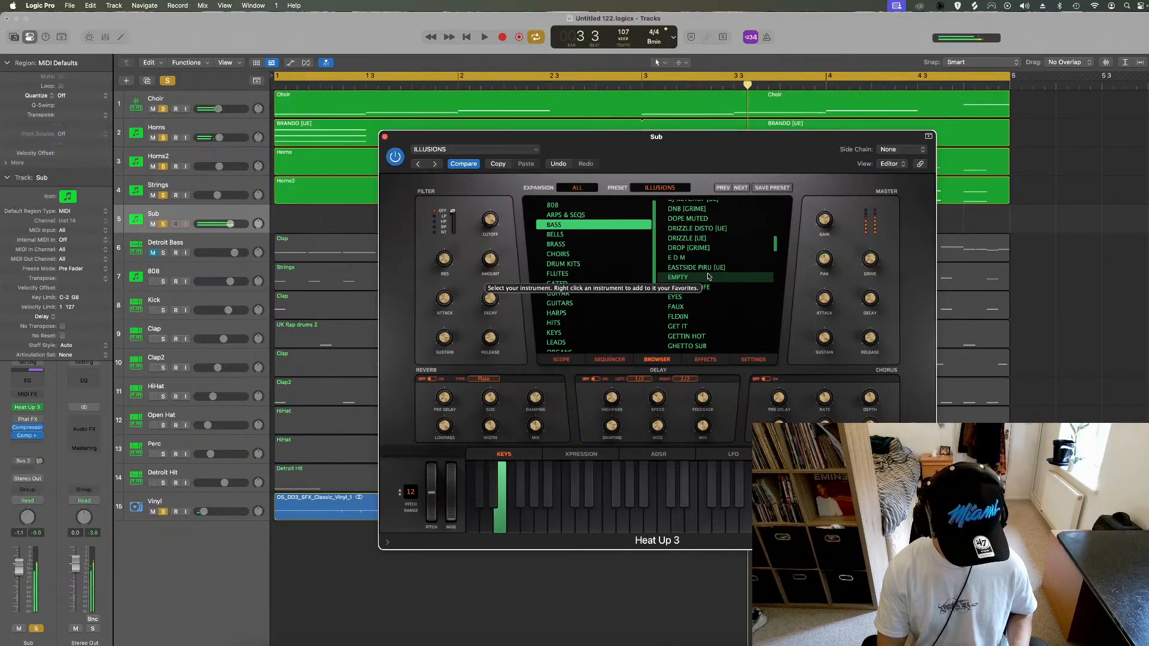
key("space")
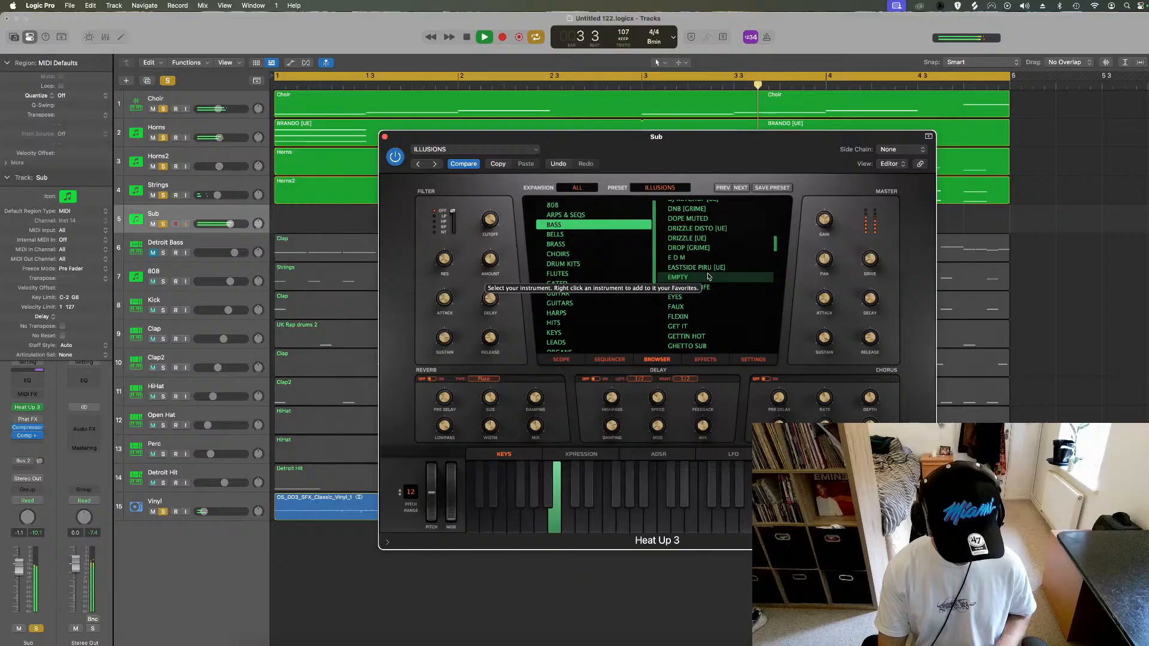
Step: Try the GETTIN HOT and FLEXIN presets on the Sub track, lower its volume to -9.4 dB and play it with the soloed tracks
key("space")
left_click(704, 336)
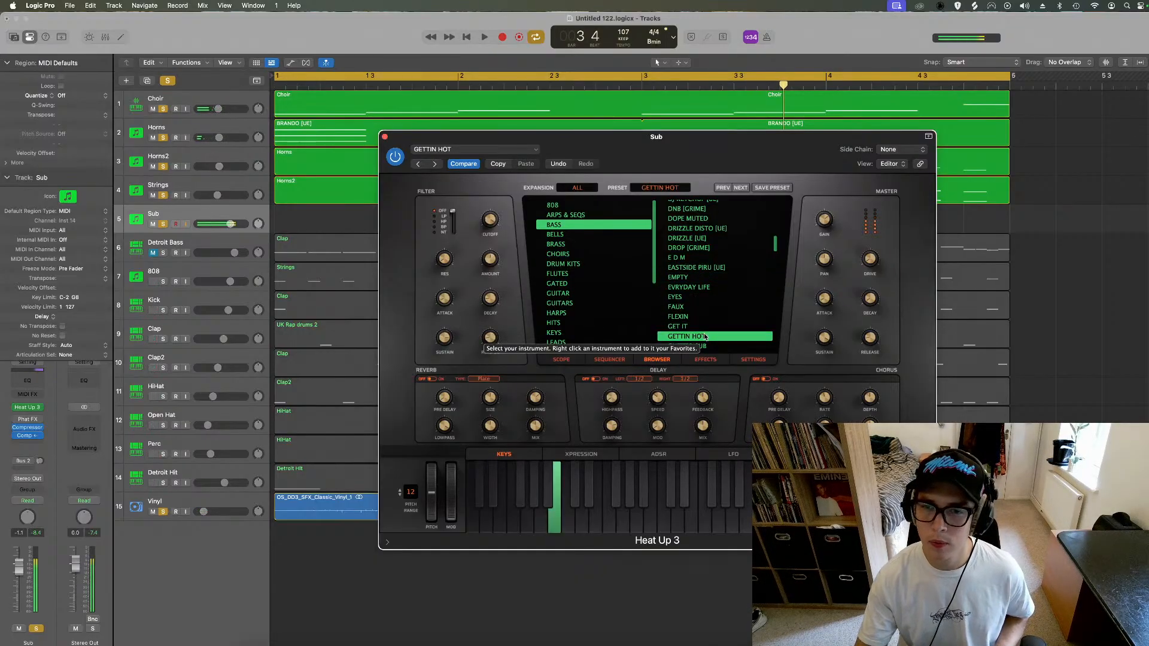
key("Up")
key("Up")
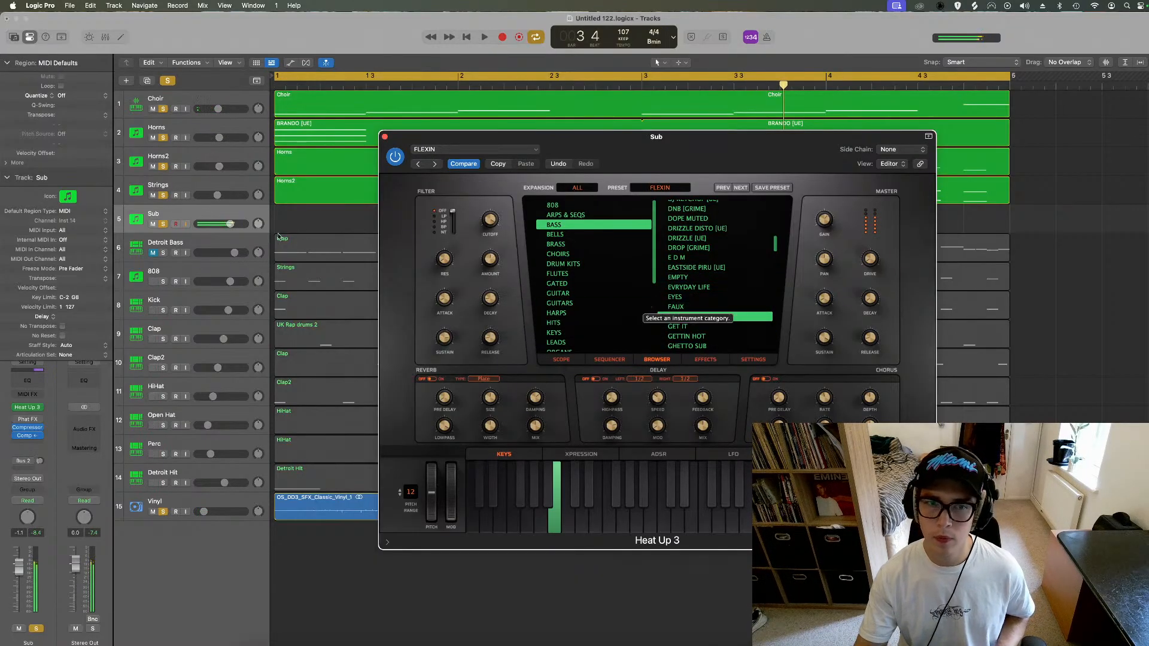
left_click_drag(230, 224, 199, 230)
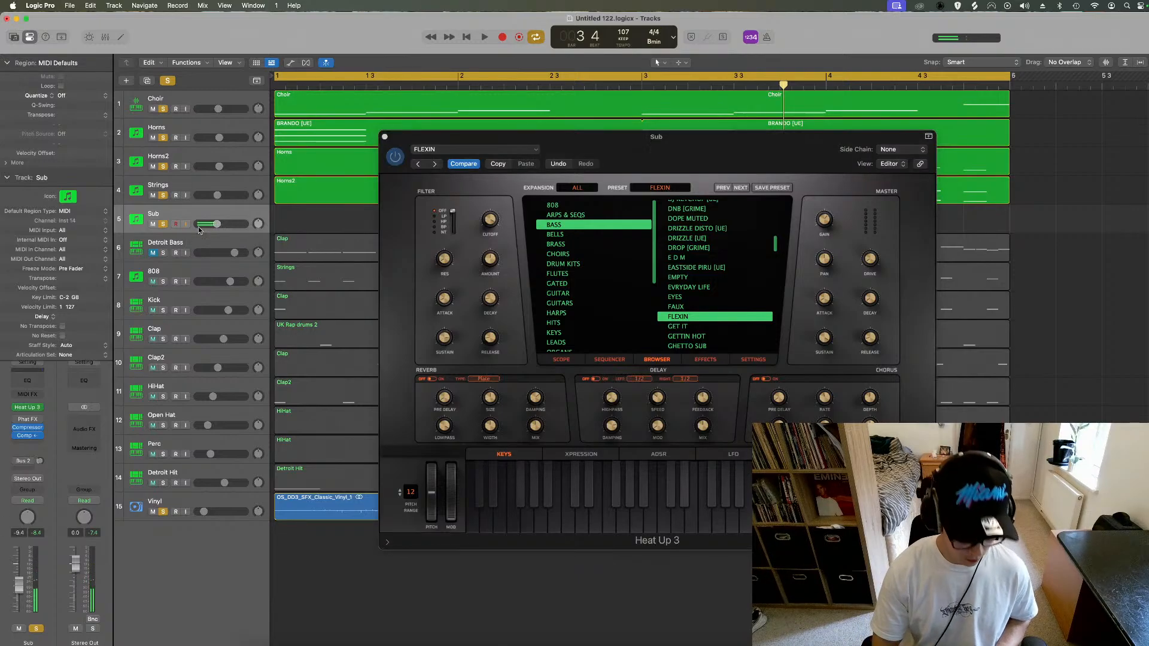
key("space")
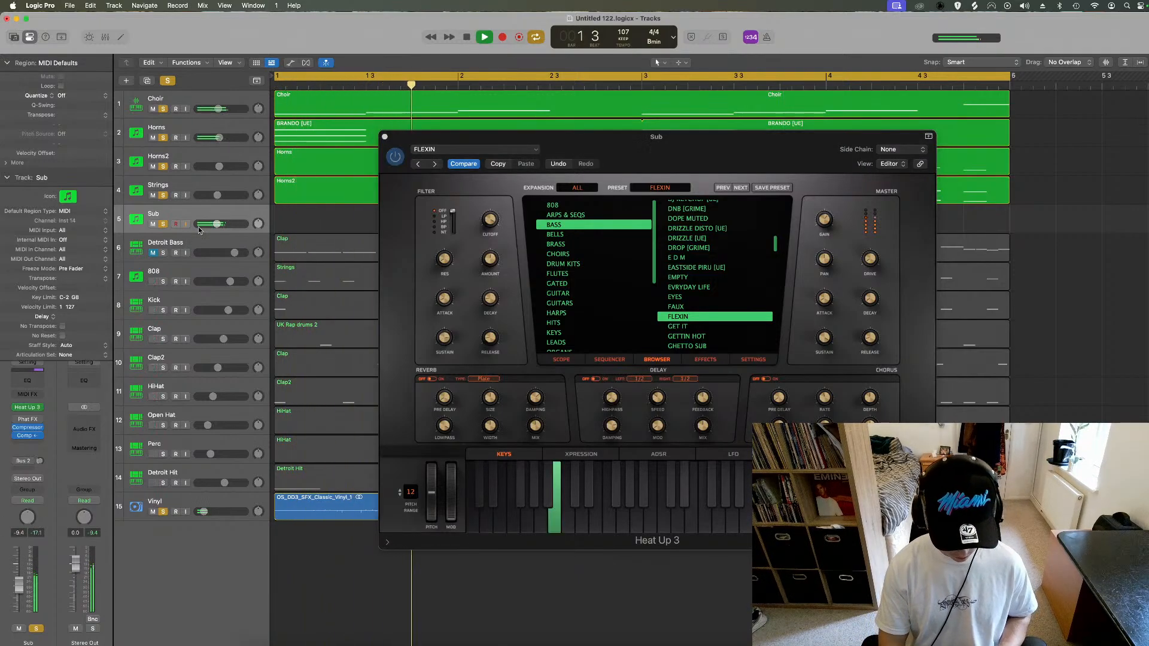
key("space")
key("space")
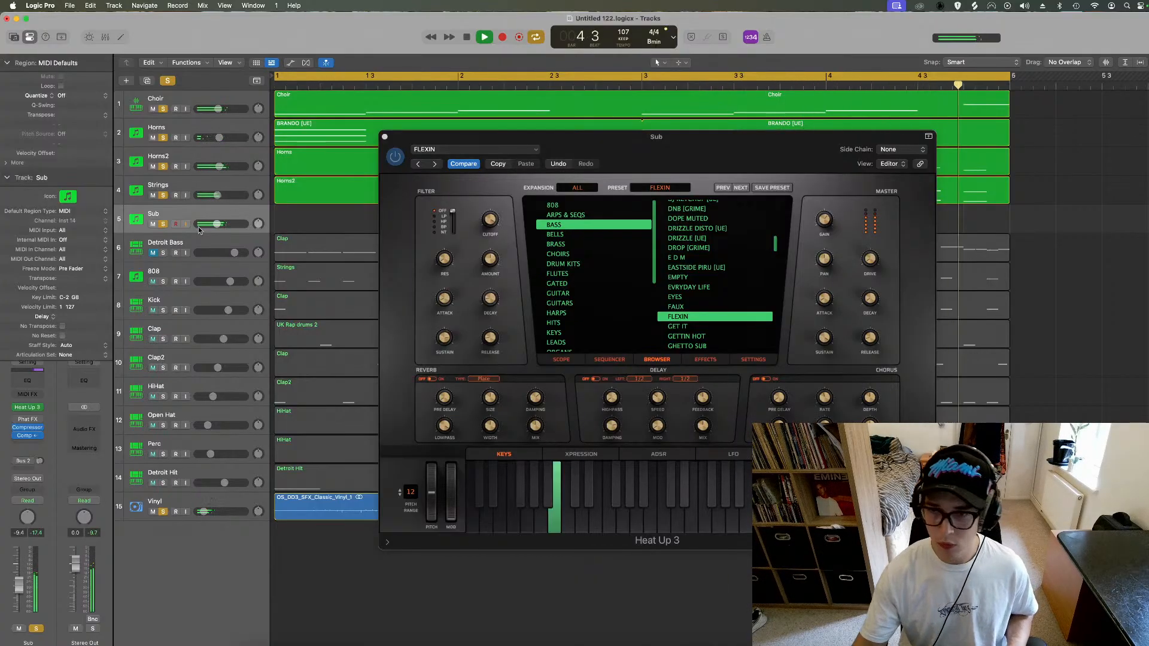
Step: Delete the Sub track and clear all solos to play the full beat
left_click(384, 138)
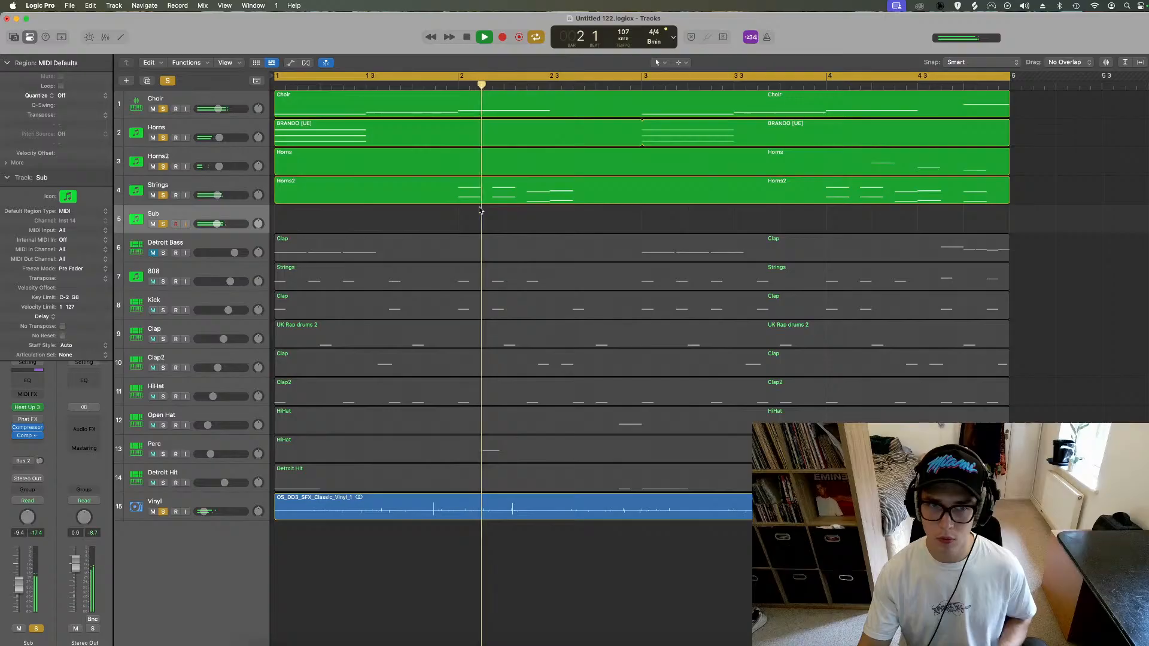
key("BackSpace")
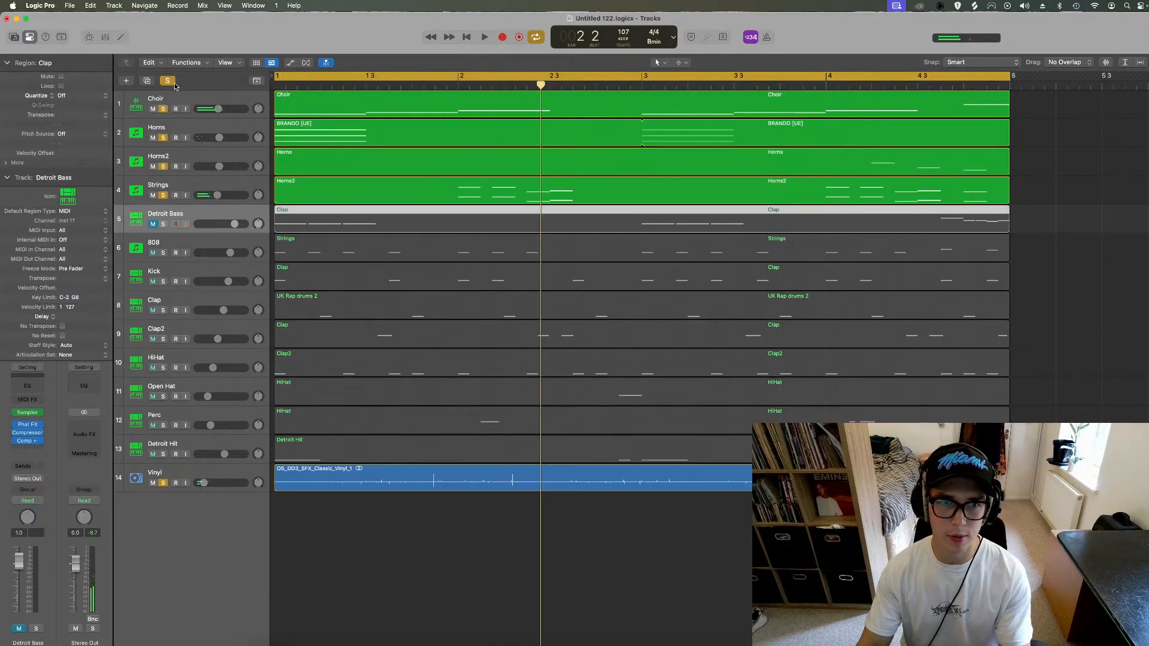
left_click(168, 80)
key("space")
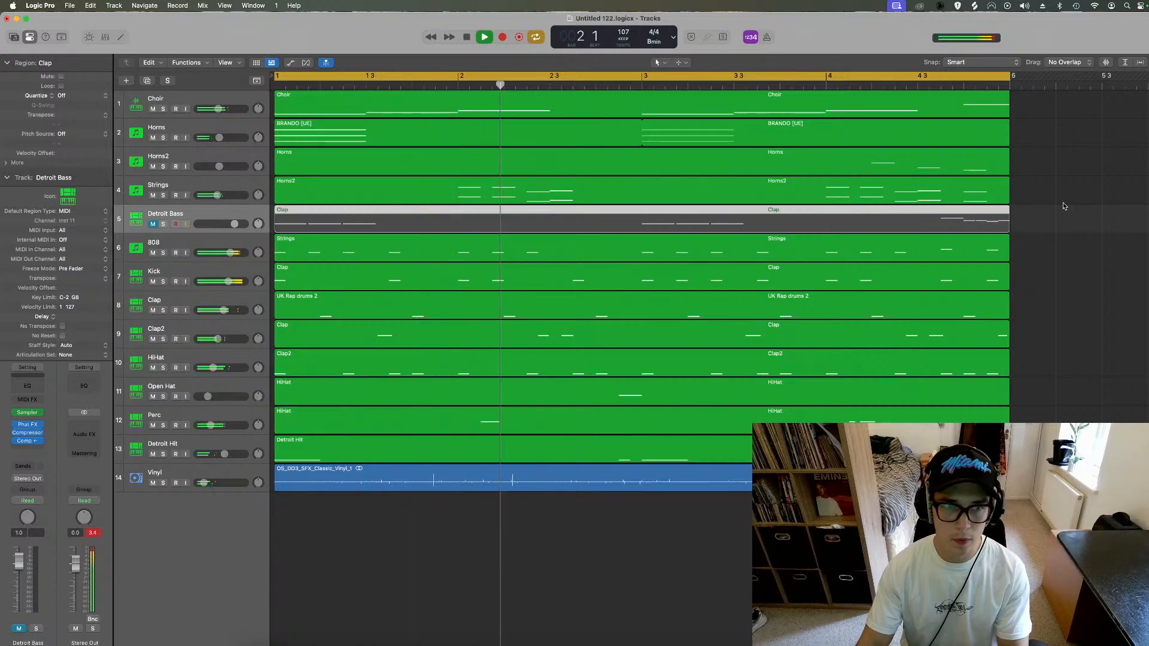
key("space")
Step: Duplicate the first Horns track together with its BRANDO [UE] region and play only the duplicate in solo
left_click_drag(163, 109, 164, 195)
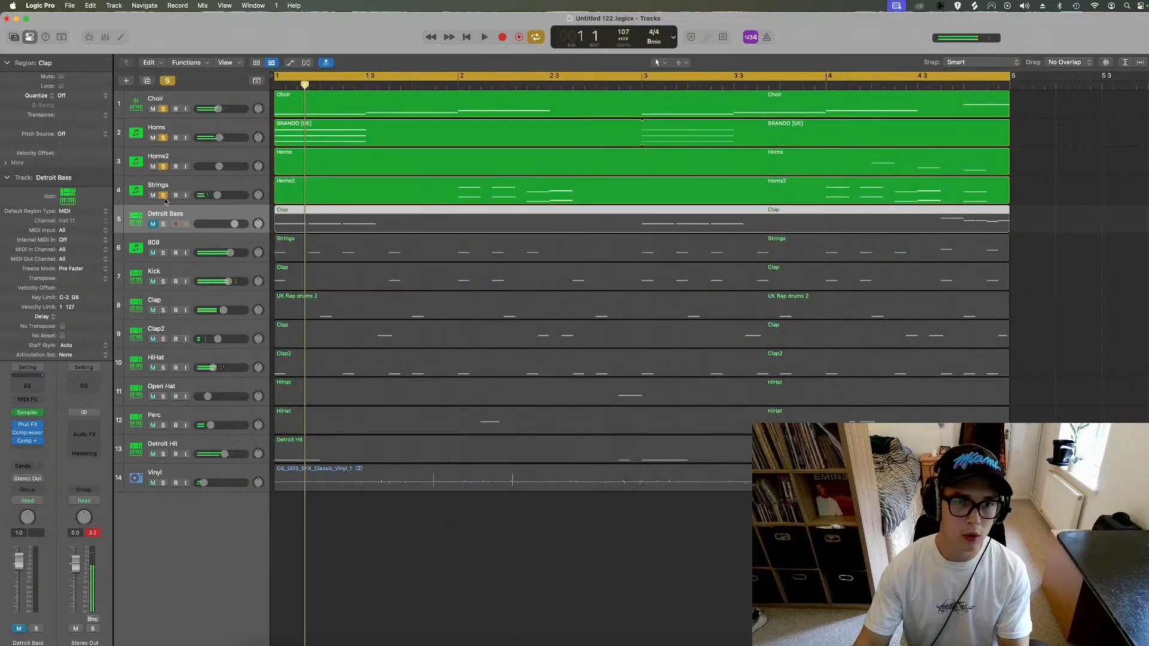
key("space")
left_click(185, 144)
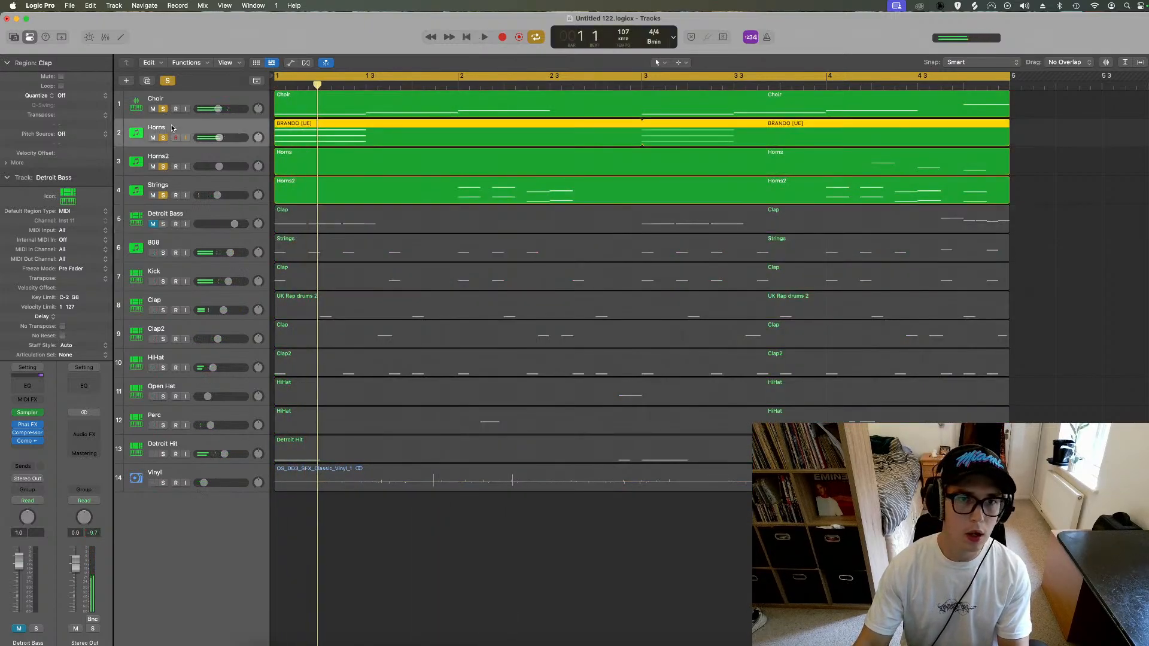
left_click(147, 80)
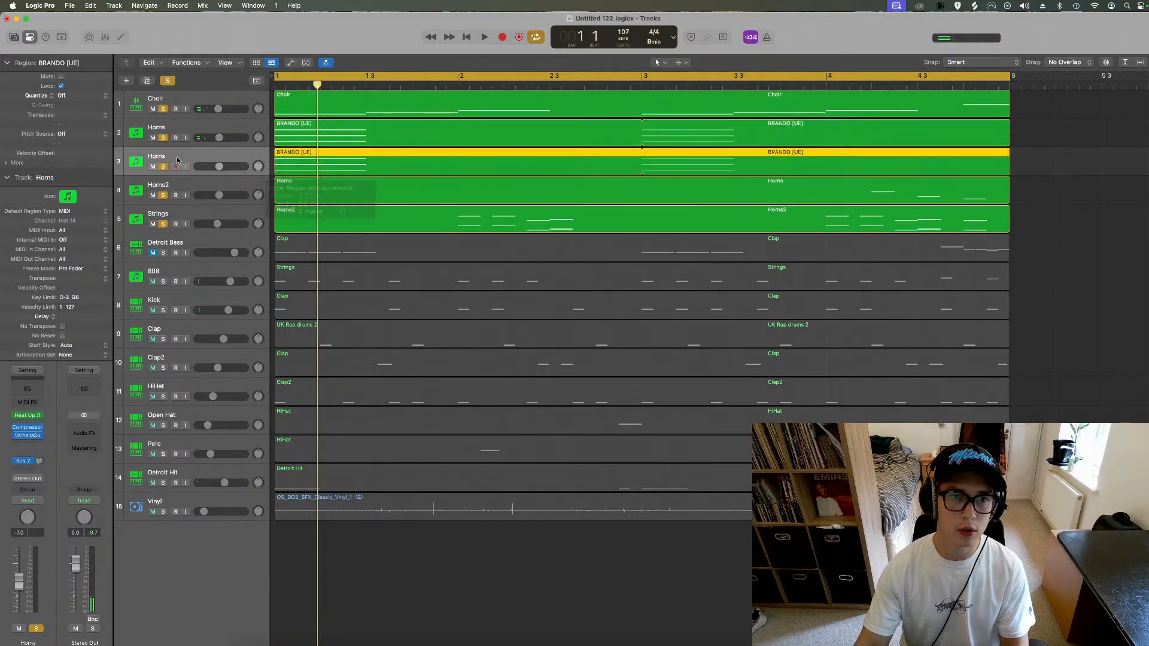
left_click(168, 81)
left_click(163, 167)
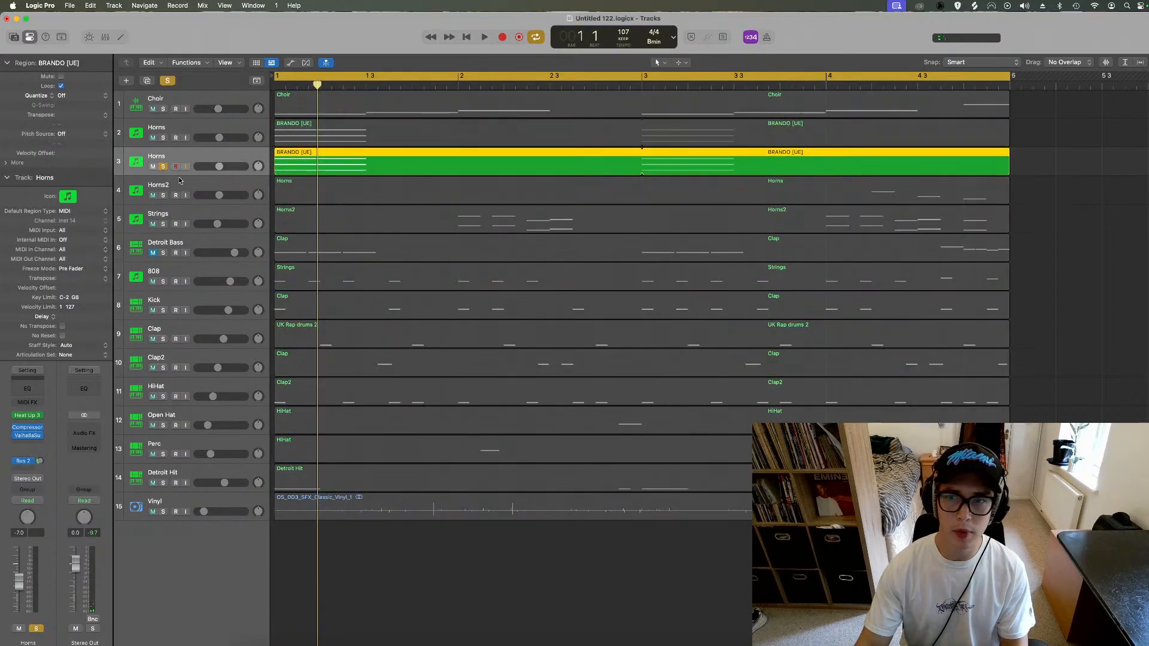
key("space")
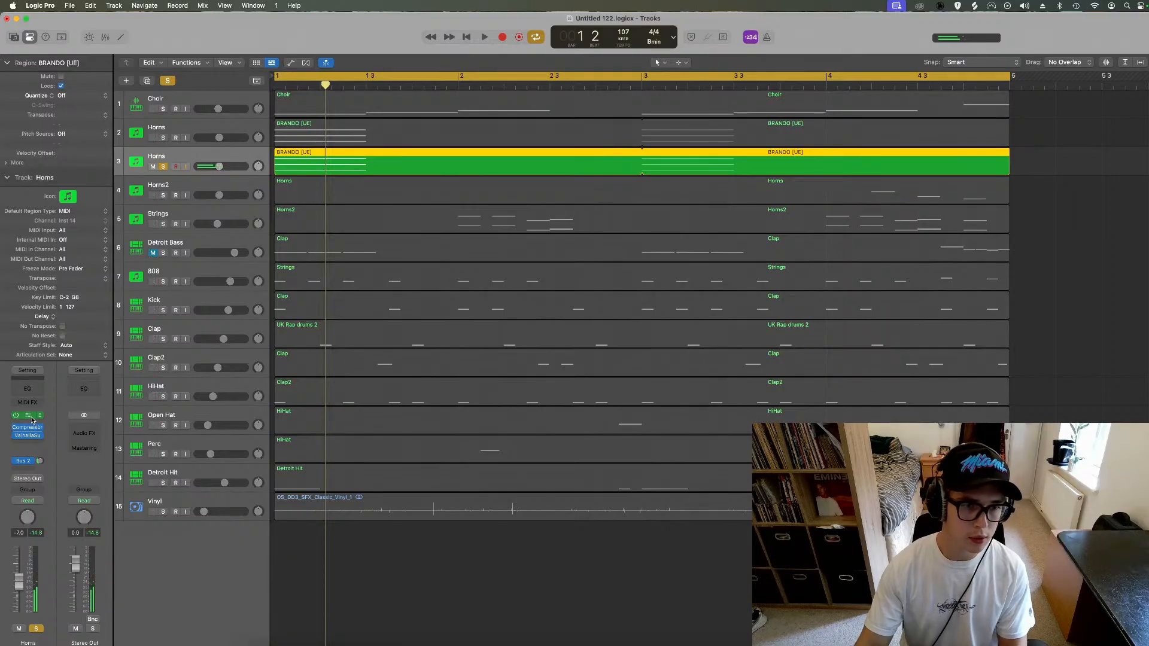
Step: Load the SOFT PIANO preset from the KEYS category in Heat Up 3 on the duplicated Horns track and play it
left_click(13, 414)
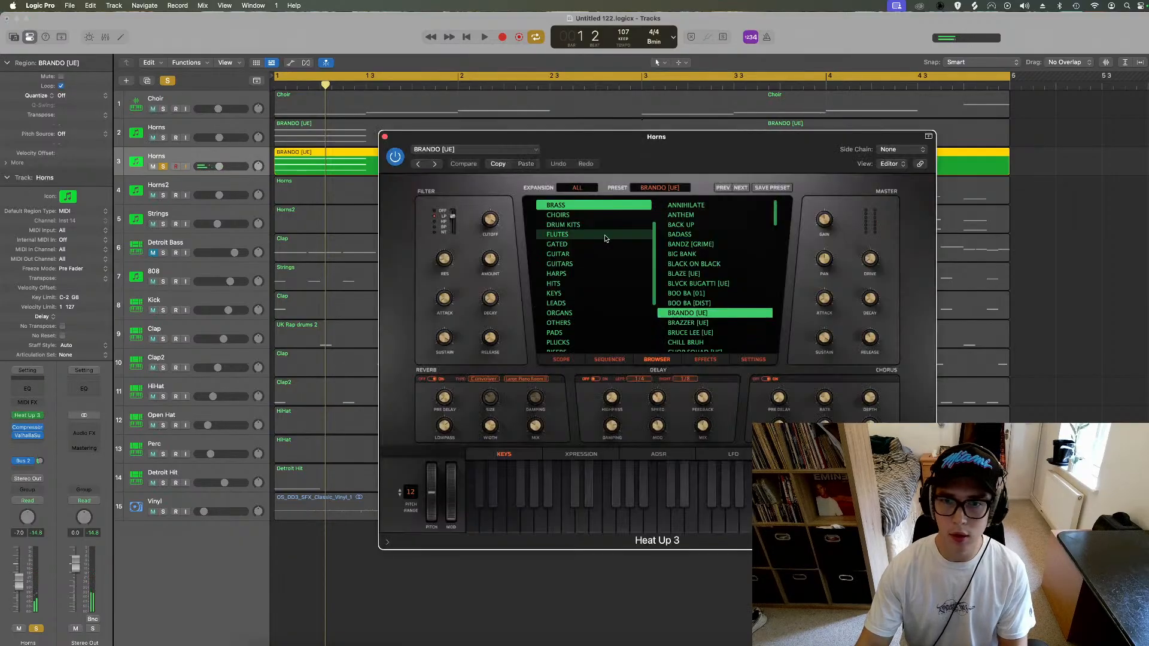
left_click(33, 463)
left_click(36, 538)
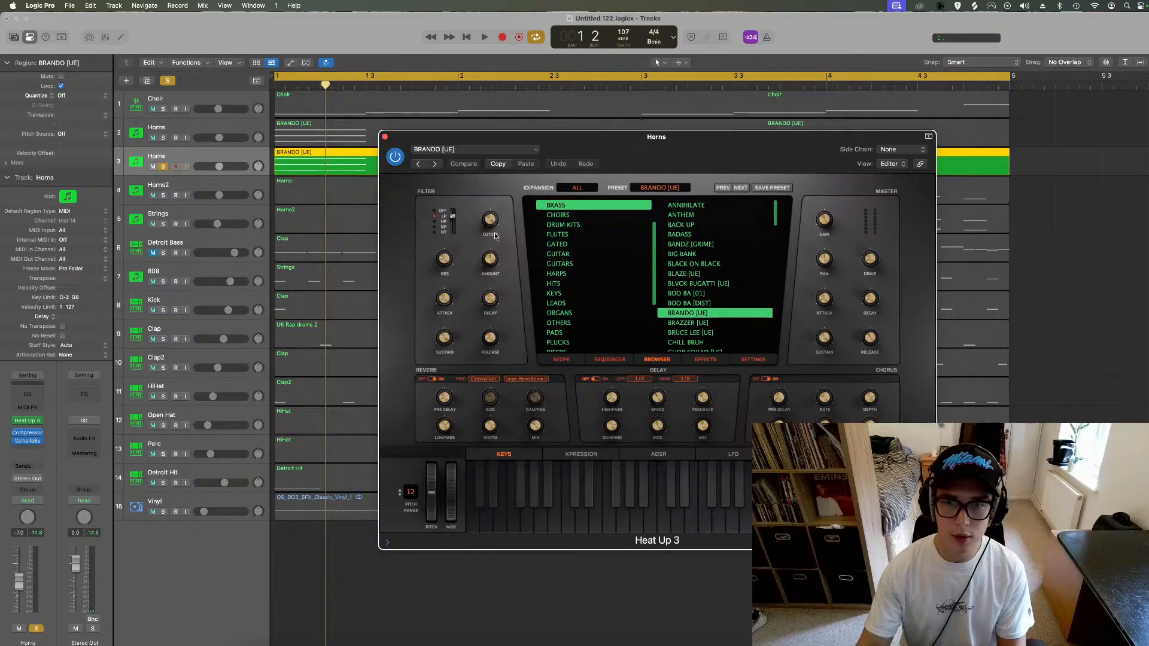
left_click(568, 293)
scroll(705, 293, "down", 10)
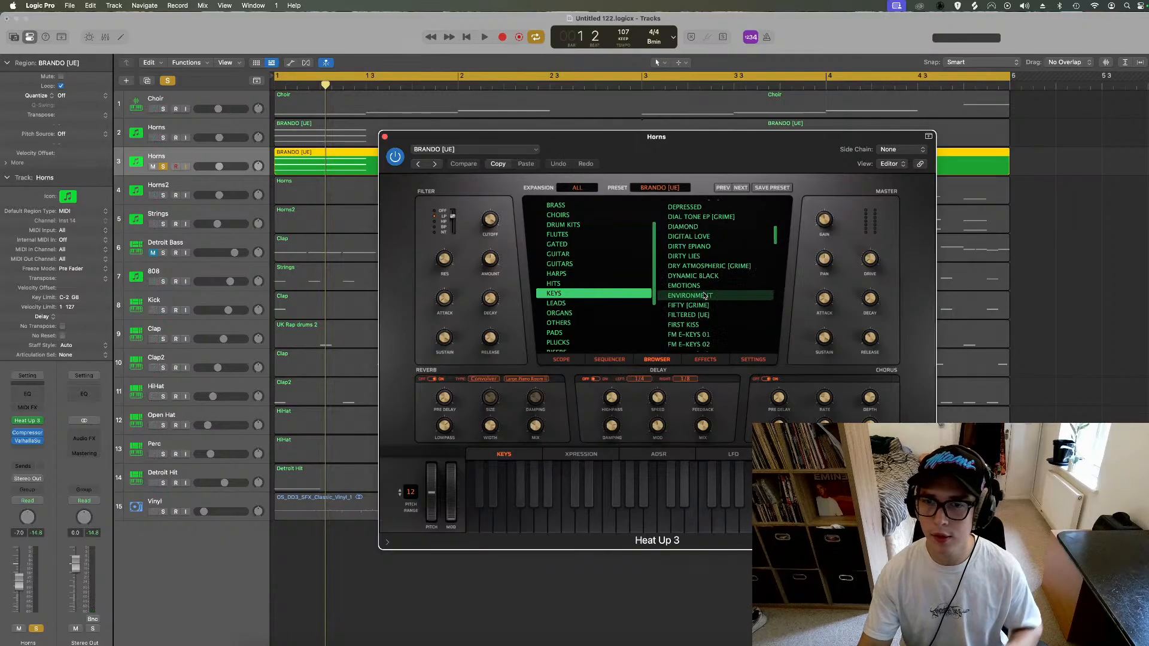
scroll(705, 293, "down", 15)
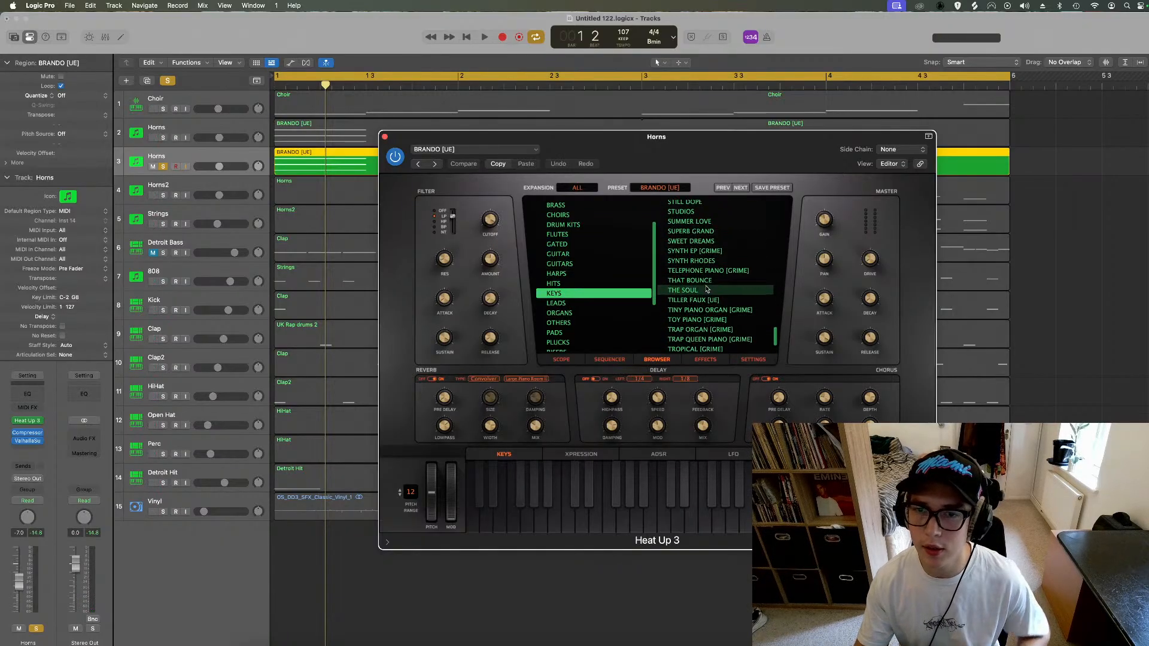
scroll(700, 239, "up", 4)
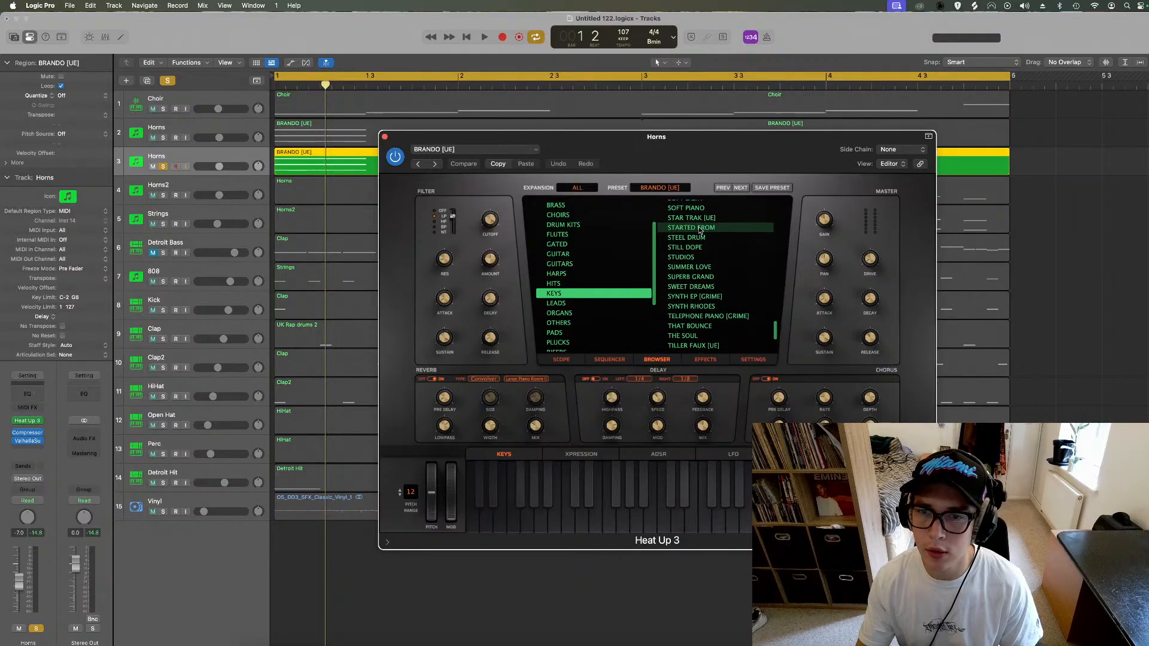
left_click(685, 207)
key("space")
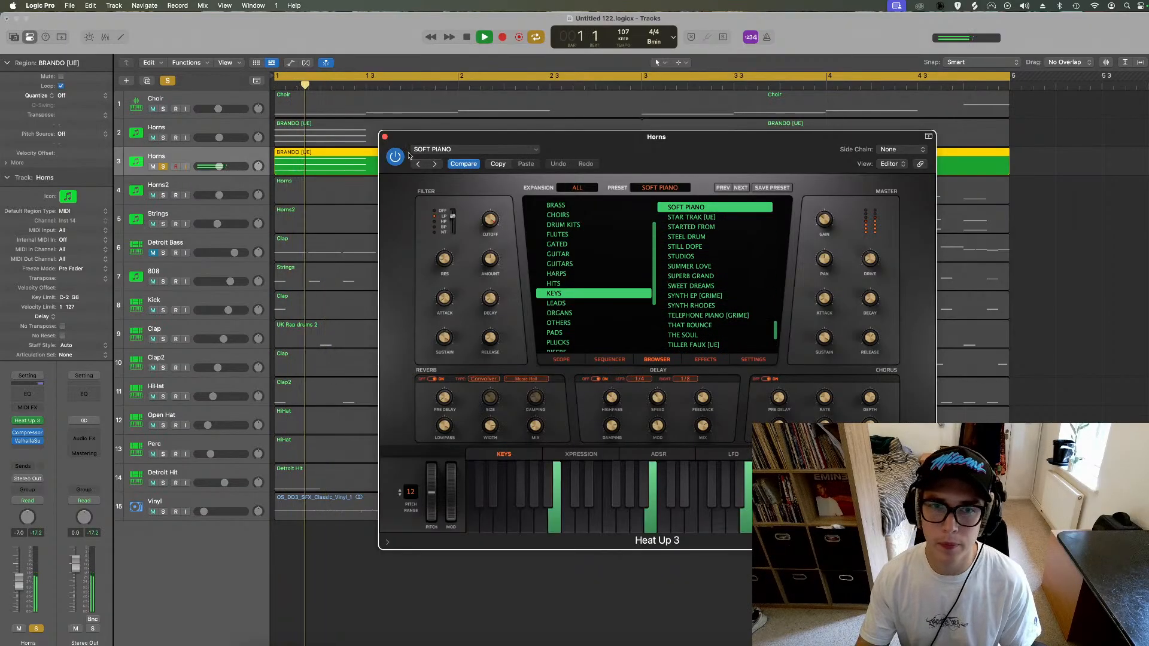
Step: Solo the Choir, original Horns, Horns2 and Strings tracks together with the soft piano duplicate
left_click(385, 137)
left_click(163, 138)
left_click(163, 109)
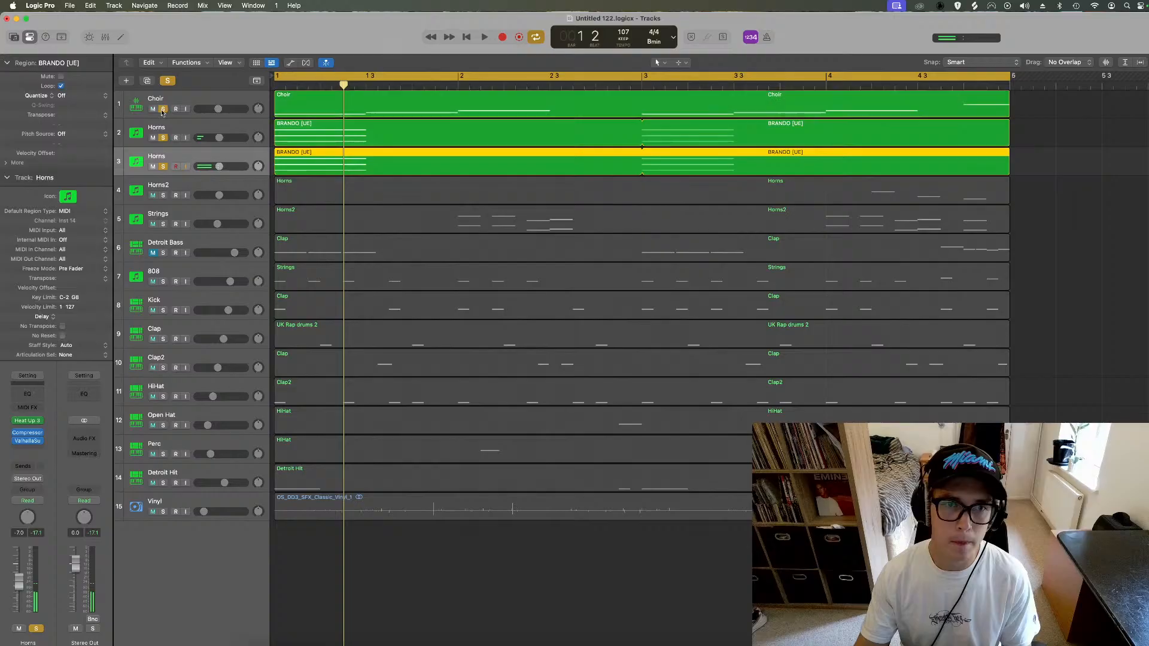
left_click_drag(162, 195, 163, 224)
key("space")
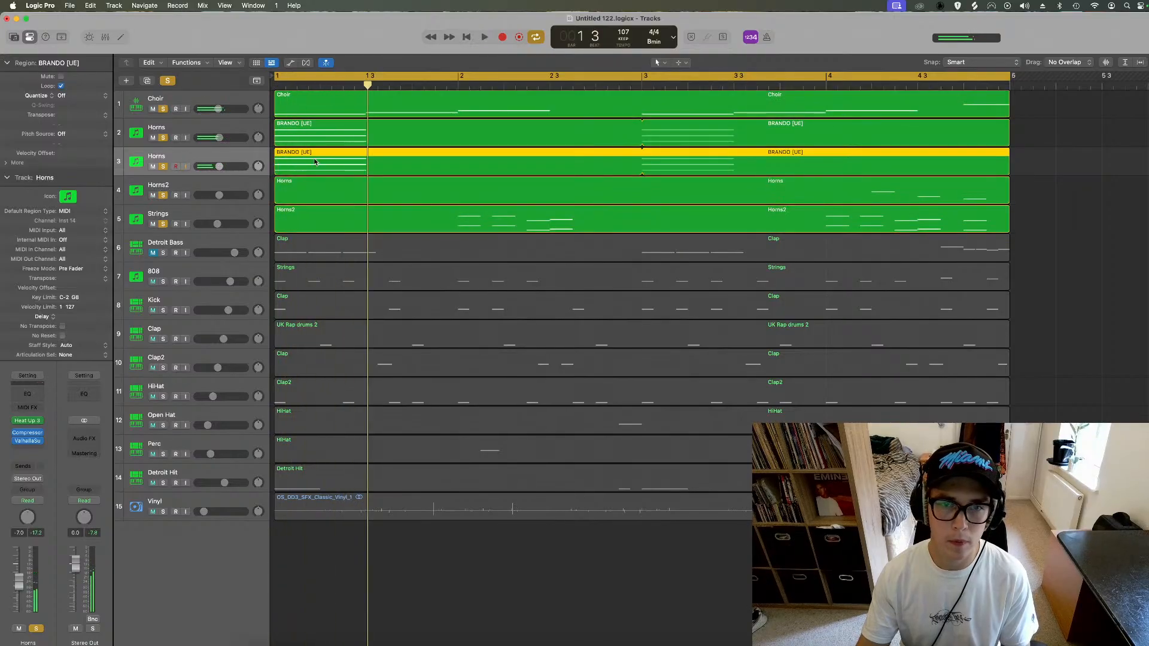
Step: Open the duplicated BRANDO [UE] region's notes for editing and lengthen them all to fill the first bar
key("p")
left_click(257, 271)
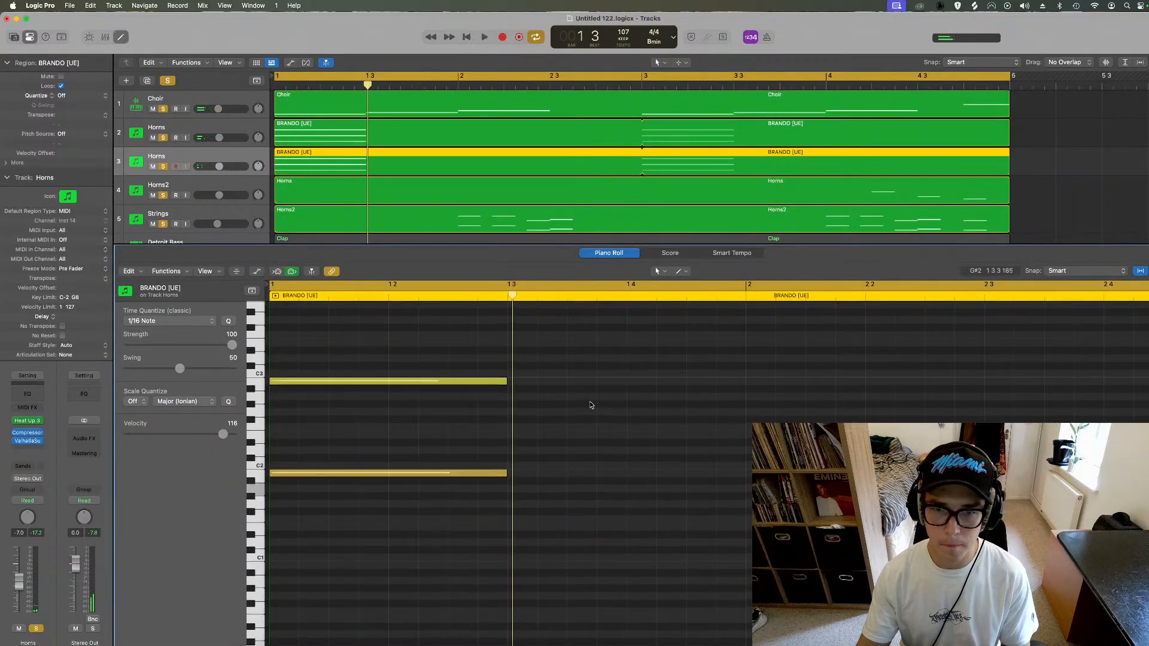
scroll(590, 397, "up", 3)
left_click_drag(510, 332, 745, 538)
left_click(357, 405)
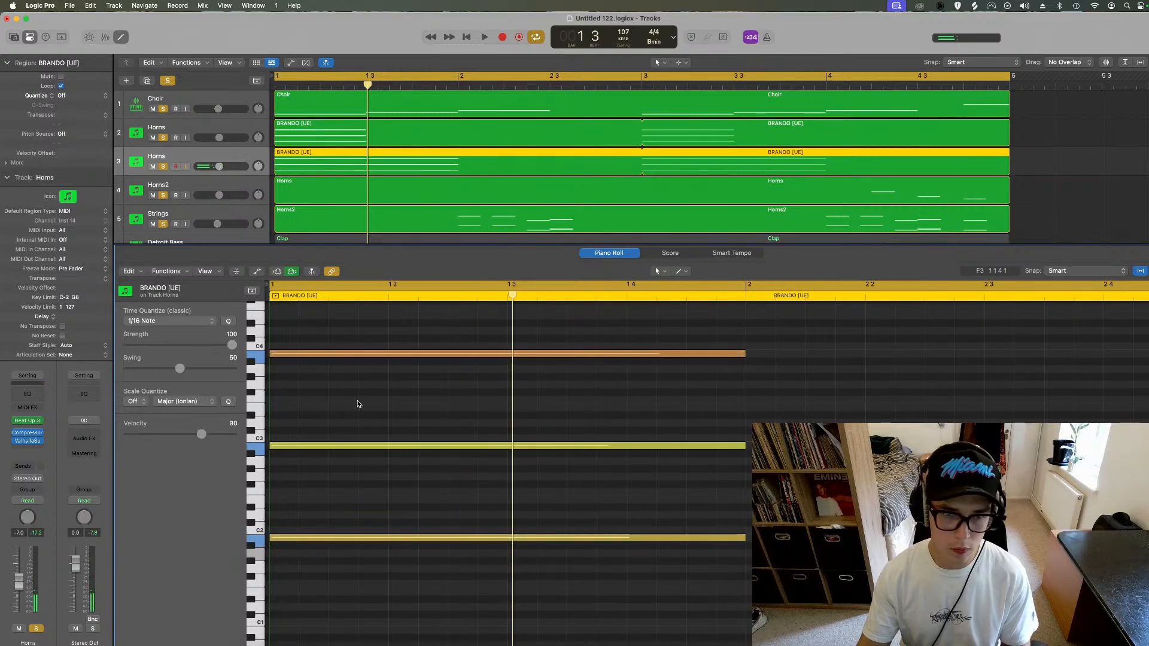
Step: Add full-bar D3 and F#3 copies of the B2 note, building a B minor chord
left_click_drag(284, 444, 282, 393)
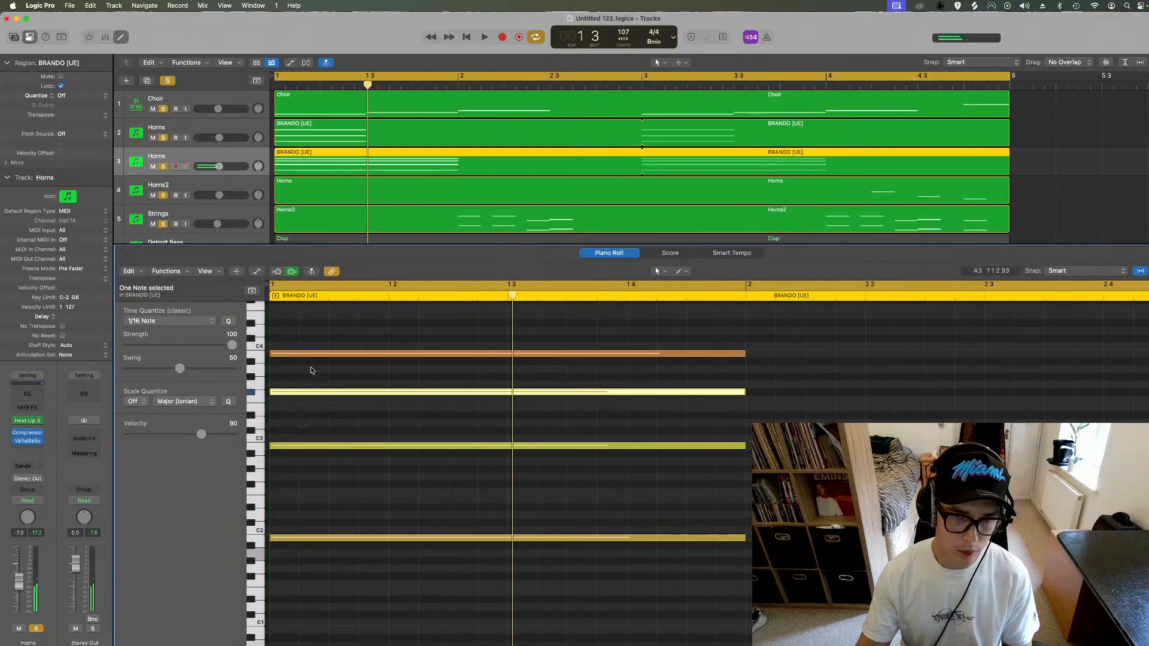
key("super+z")
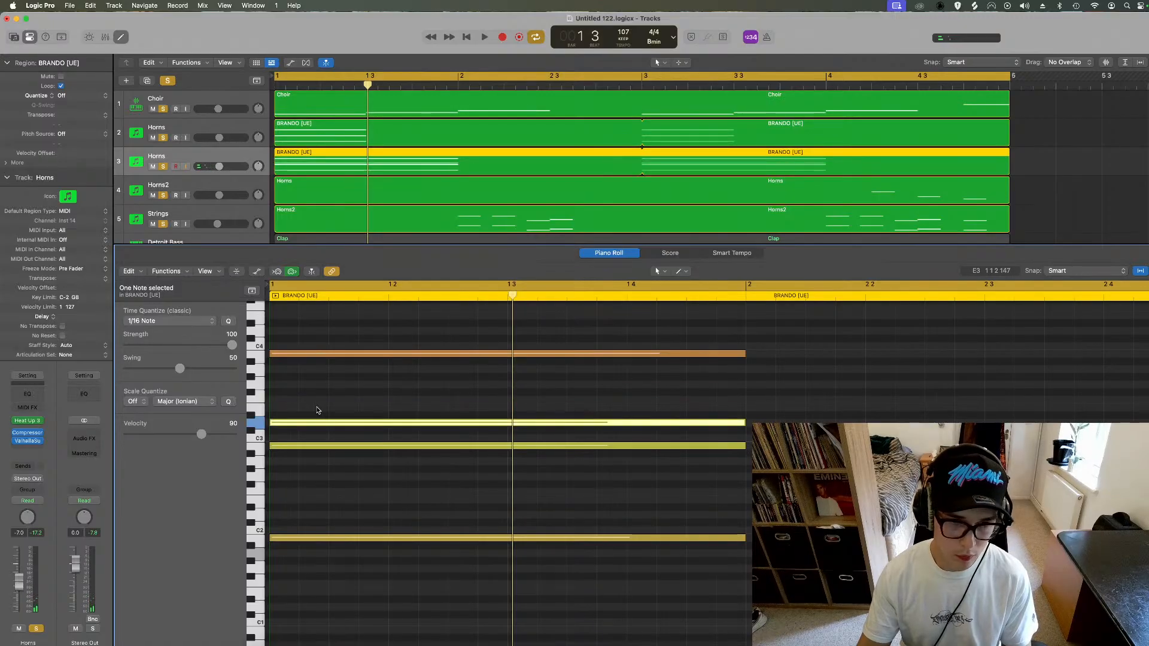
left_click_drag(294, 424, 345, 541)
Step: Scale-quantize the selected chord notes to B Natural Minor (Aeolian) and play the chord with the soloed tracks
left_click(141, 406)
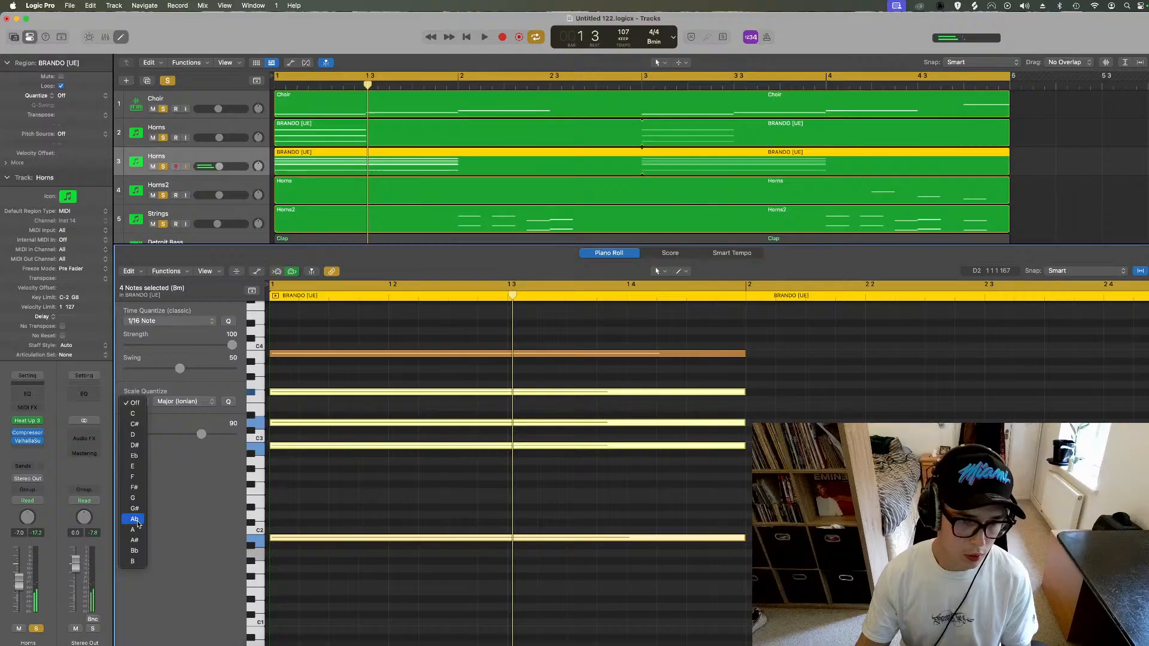
left_click(137, 561)
left_click(183, 401)
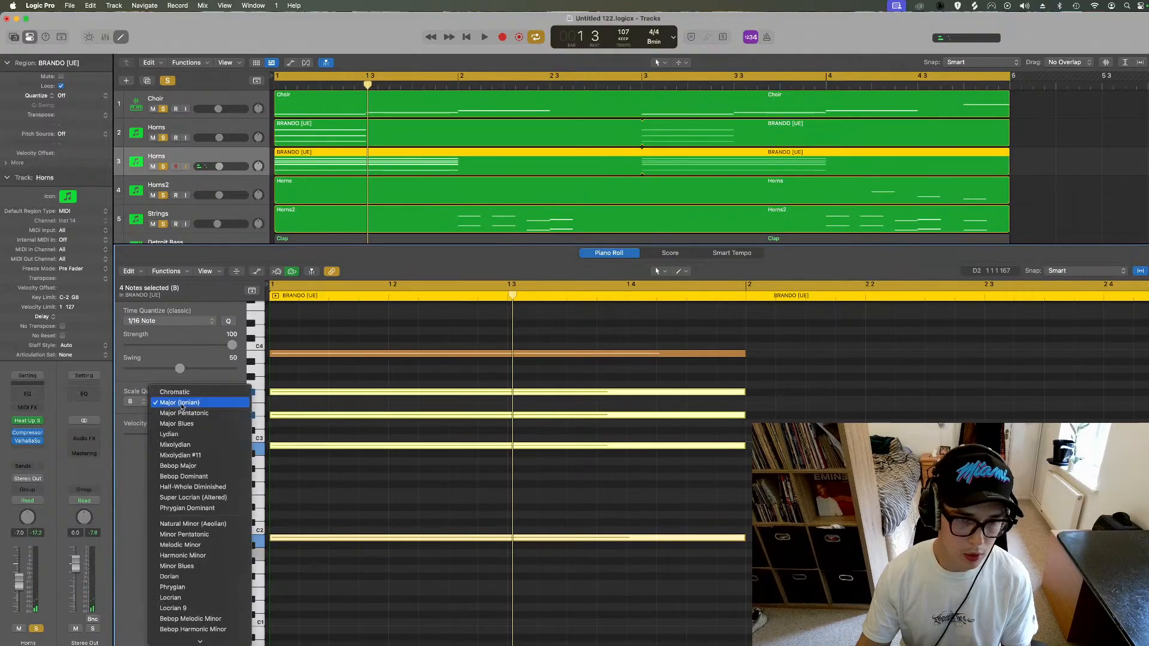
left_click(187, 524)
key("space")
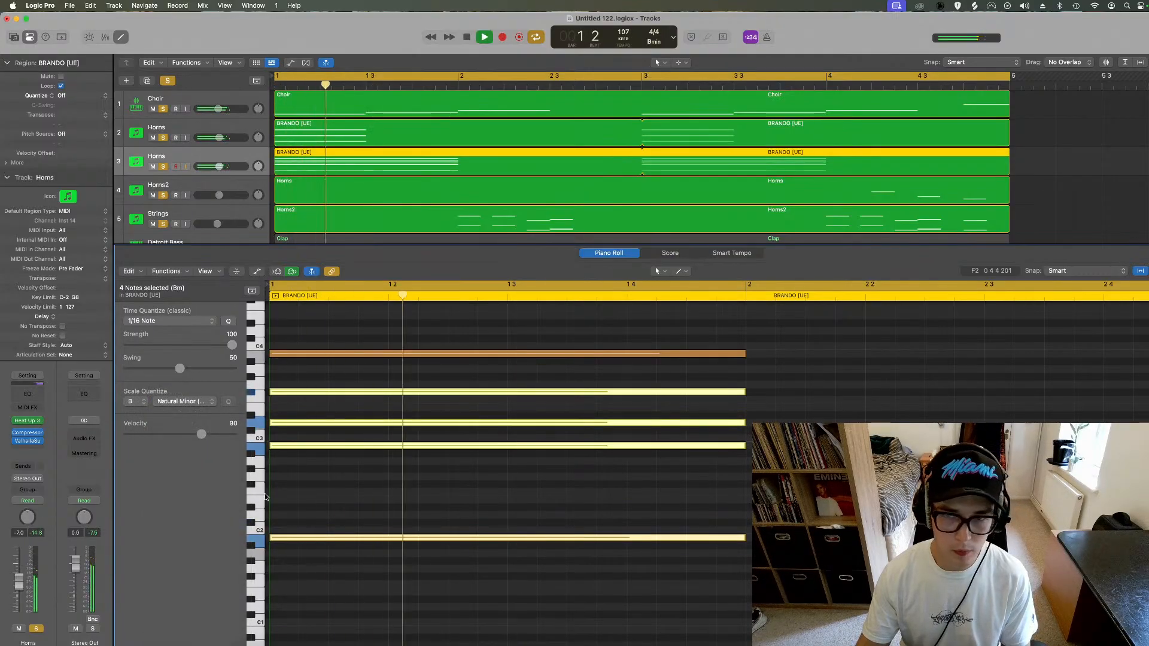
key("space")
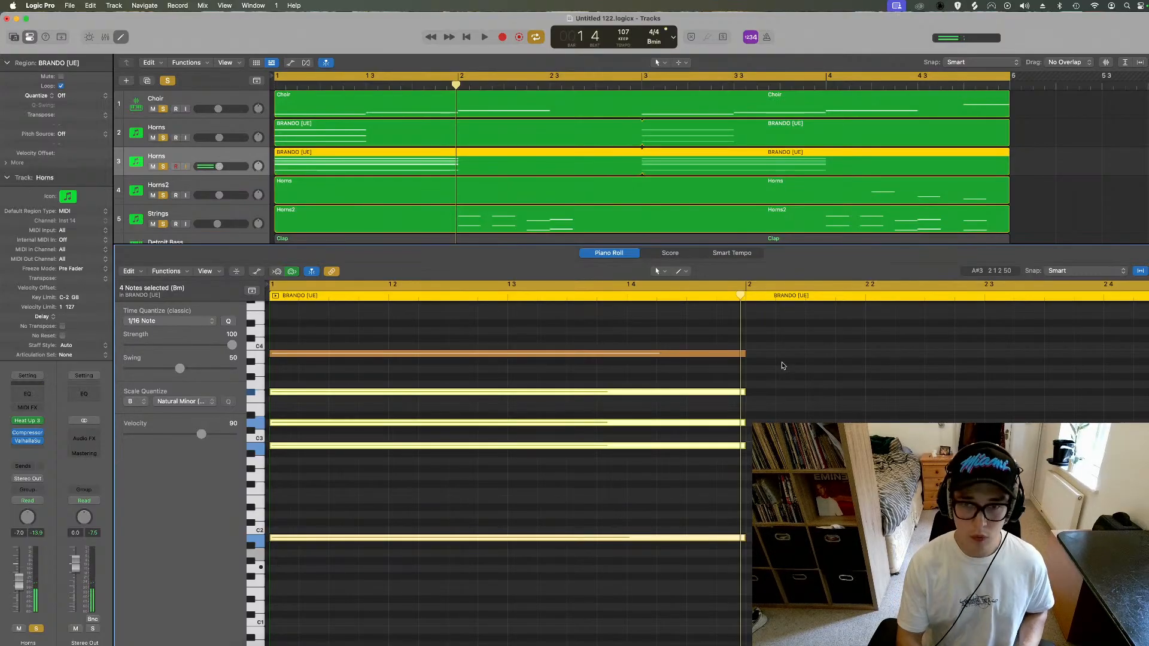
key("space")
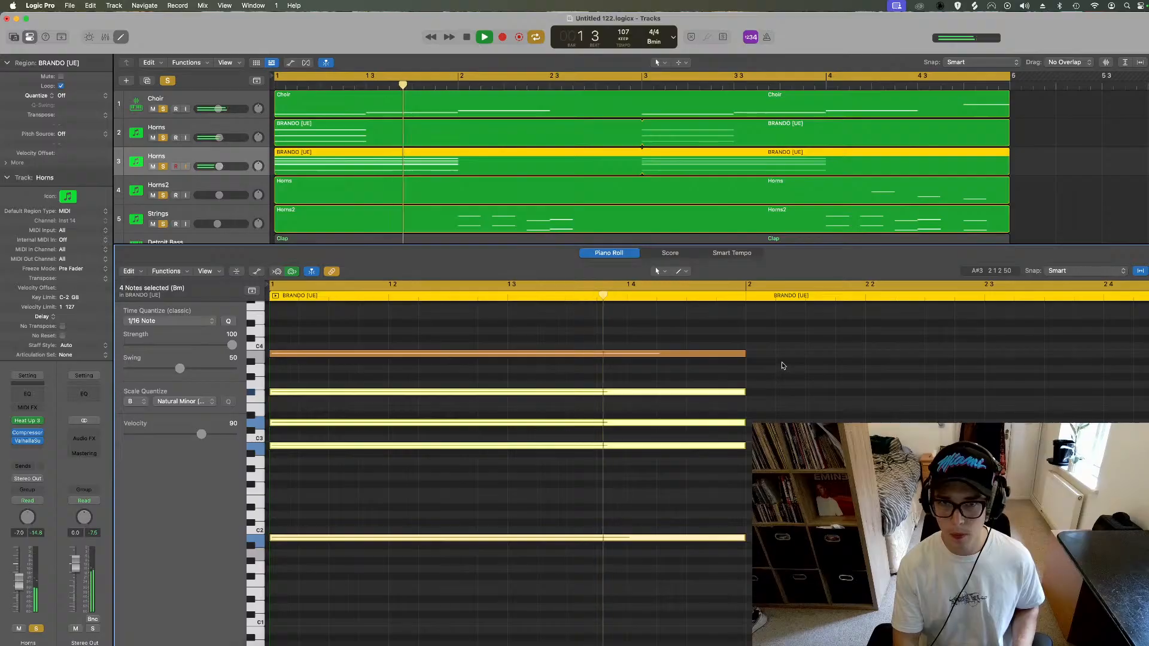
key("space")
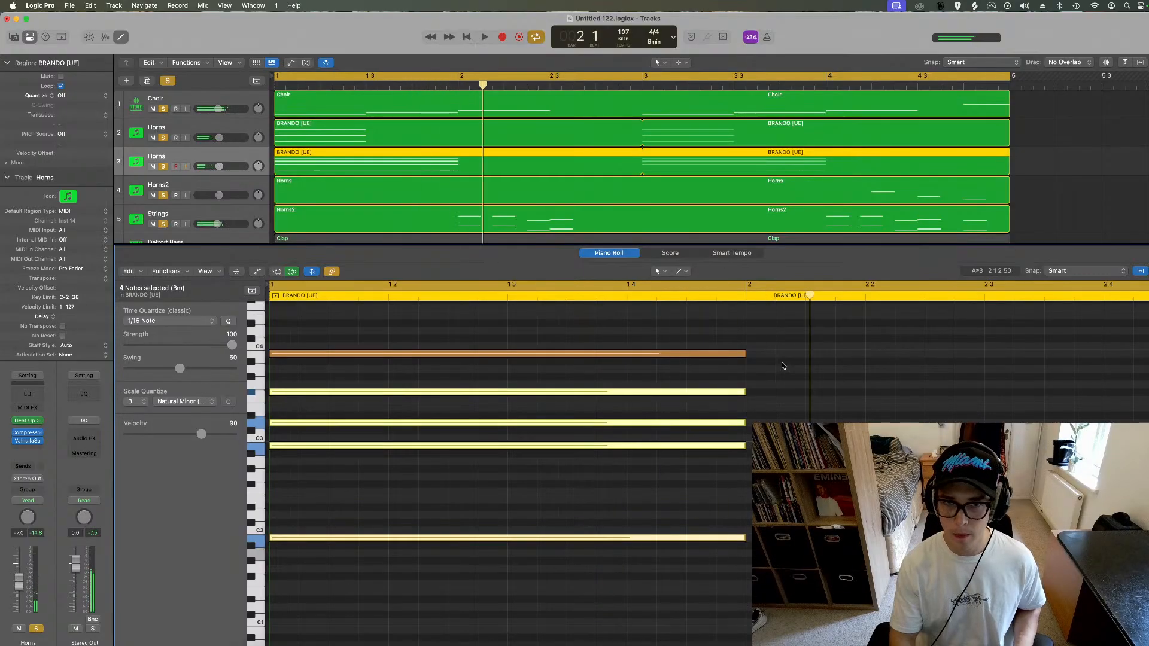
Step: Check the pitch of the low note at bar 2 in the Strings track's region and replay the melody
left_click(506, 231)
scroll(539, 527, "down", 3)
left_click(520, 587)
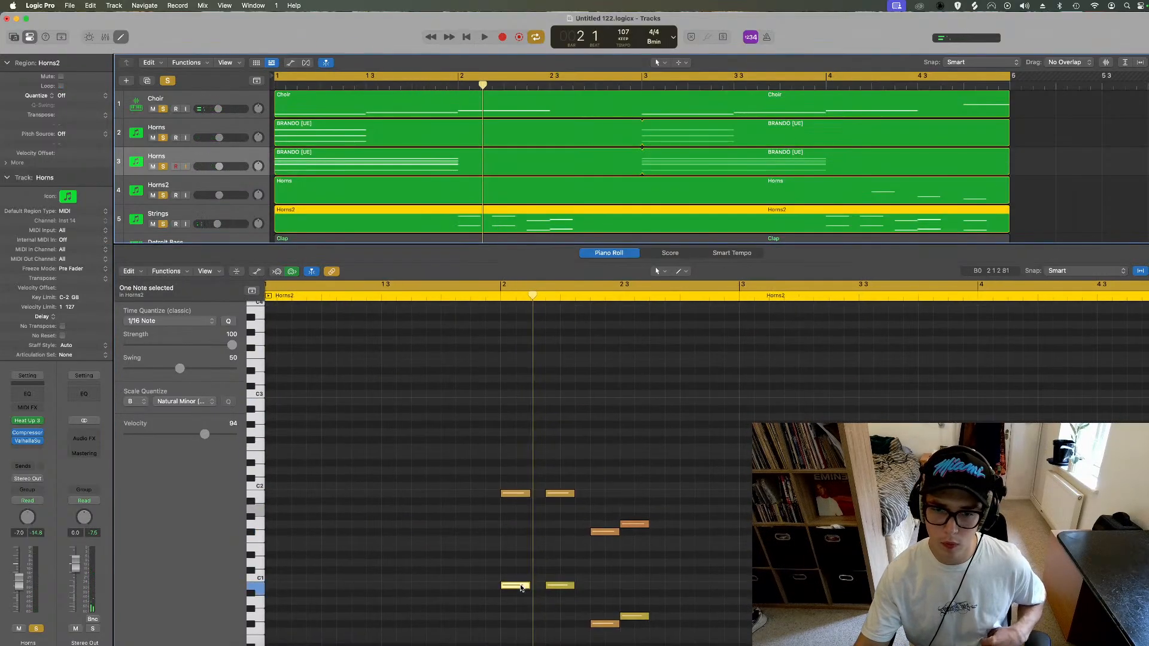
scroll(512, 587, "left", 1)
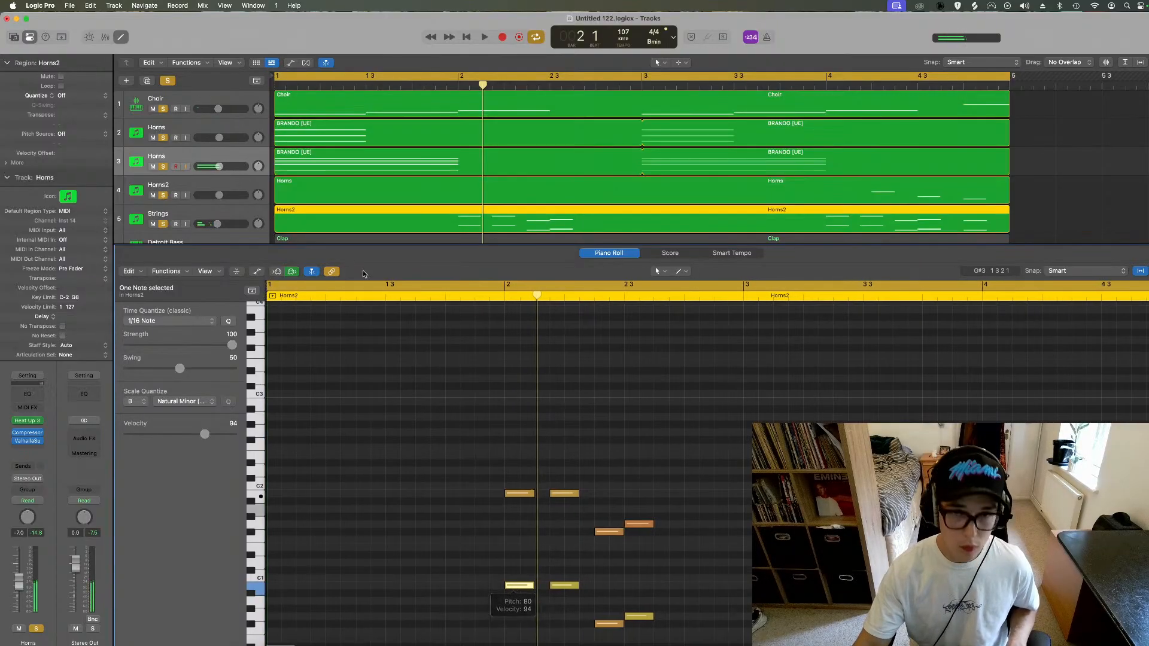
key("space")
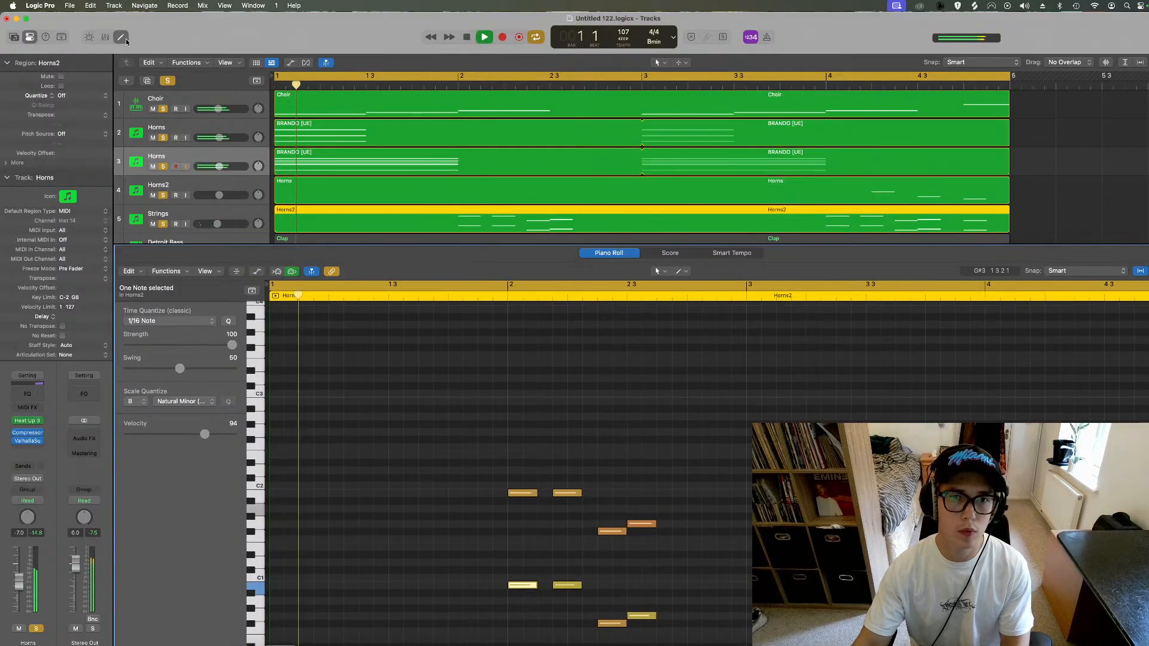
Step: Copy the five-note chord to bar 2 of the duplicated Horns region, transpose it down to F# minor and play it
left_click(333, 163)
scroll(771, 328, "up", 3)
key("space")
left_click_drag(788, 350, 535, 549)
left_click_drag(285, 547, 755, 586)
key("space")
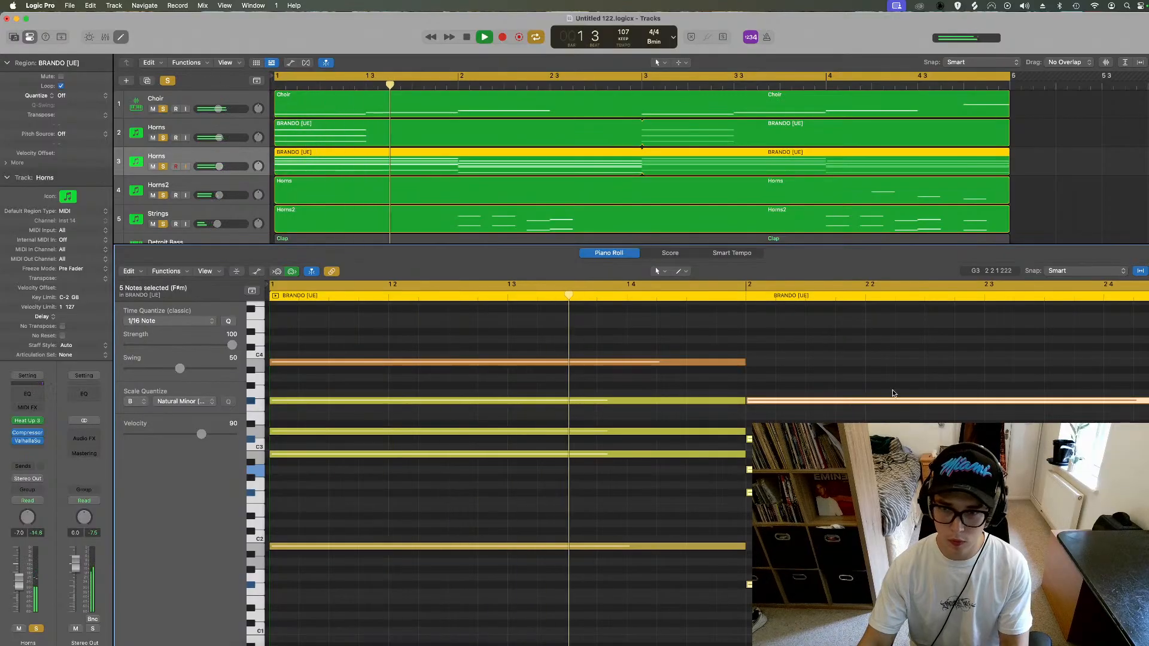
Step: Try the bar 2 chord's C#3 note at D3 with only the duplicated Horns track soloed, and return the note to C#3
key("space")
left_click(771, 431)
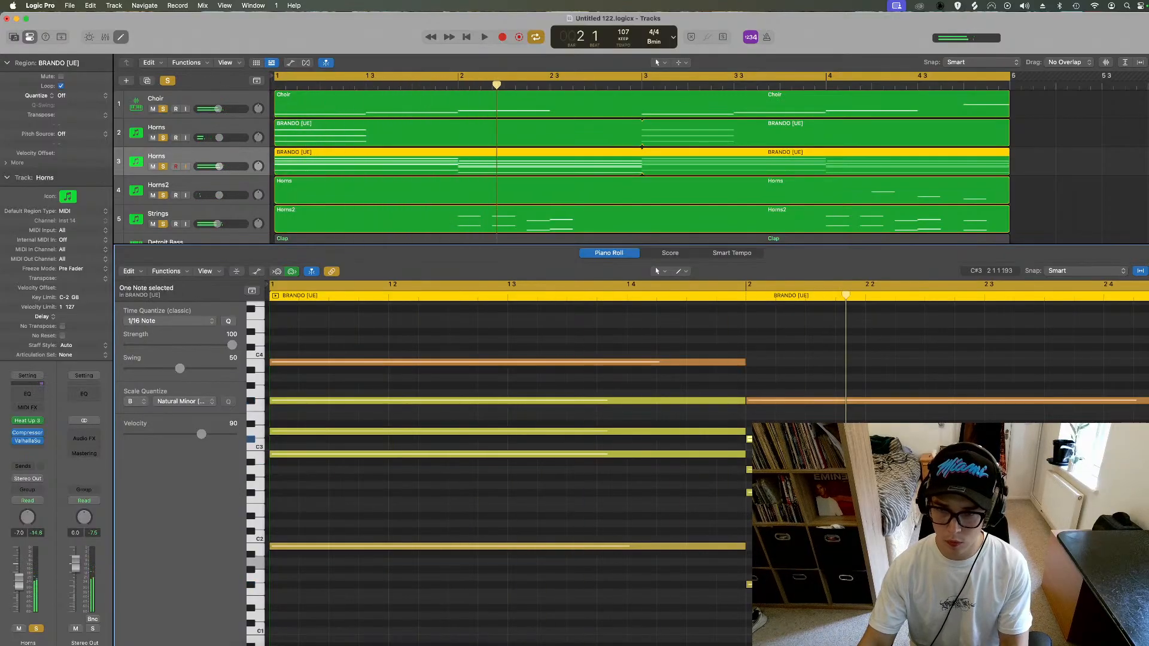
key("space")
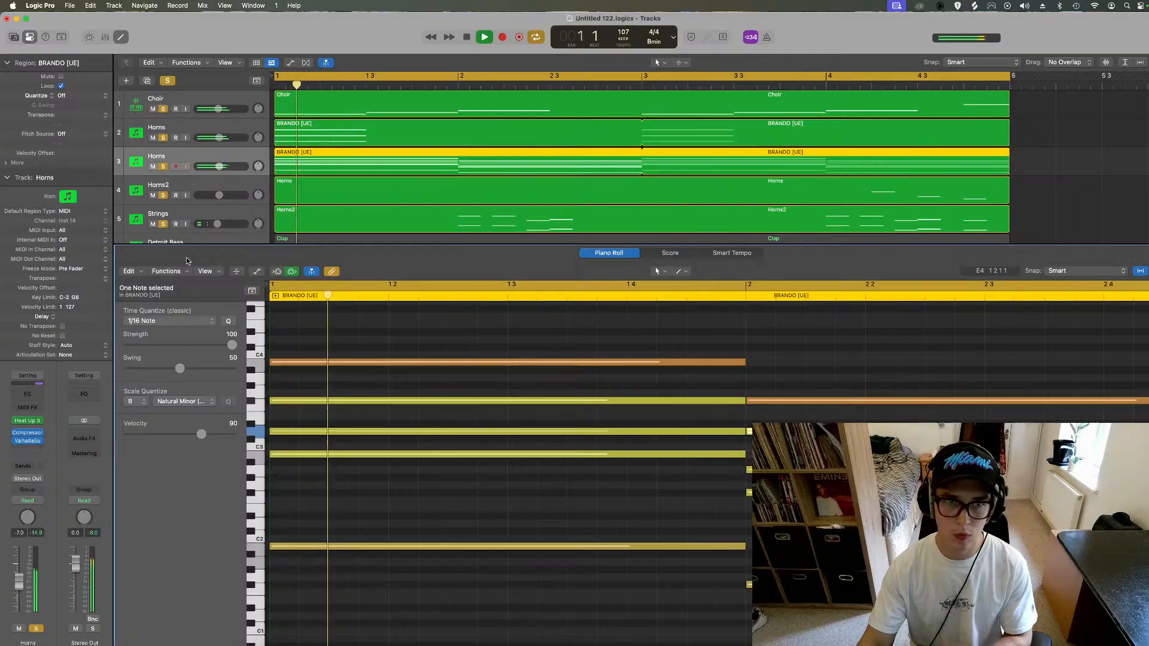
left_click(163, 167)
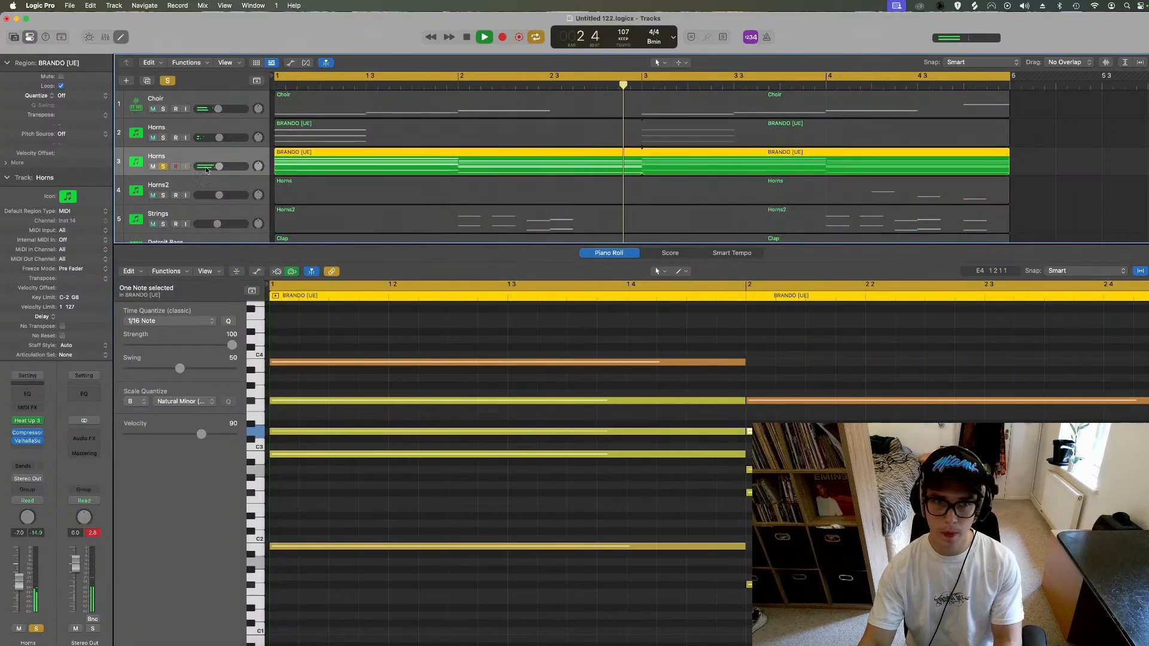
key("space")
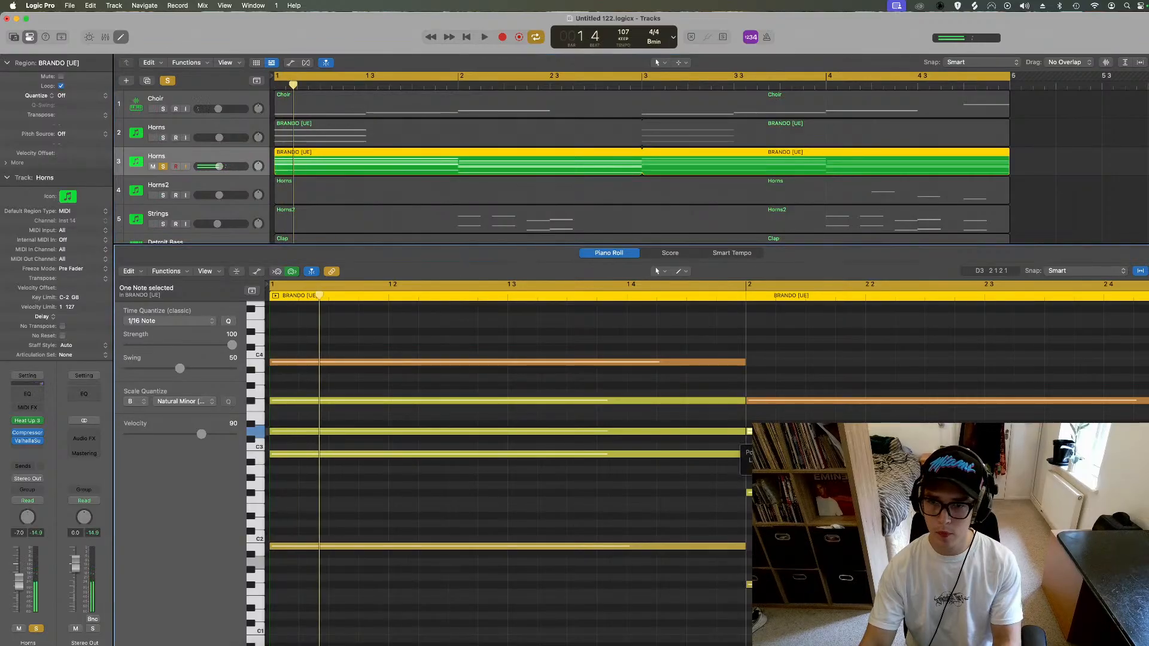
key("space")
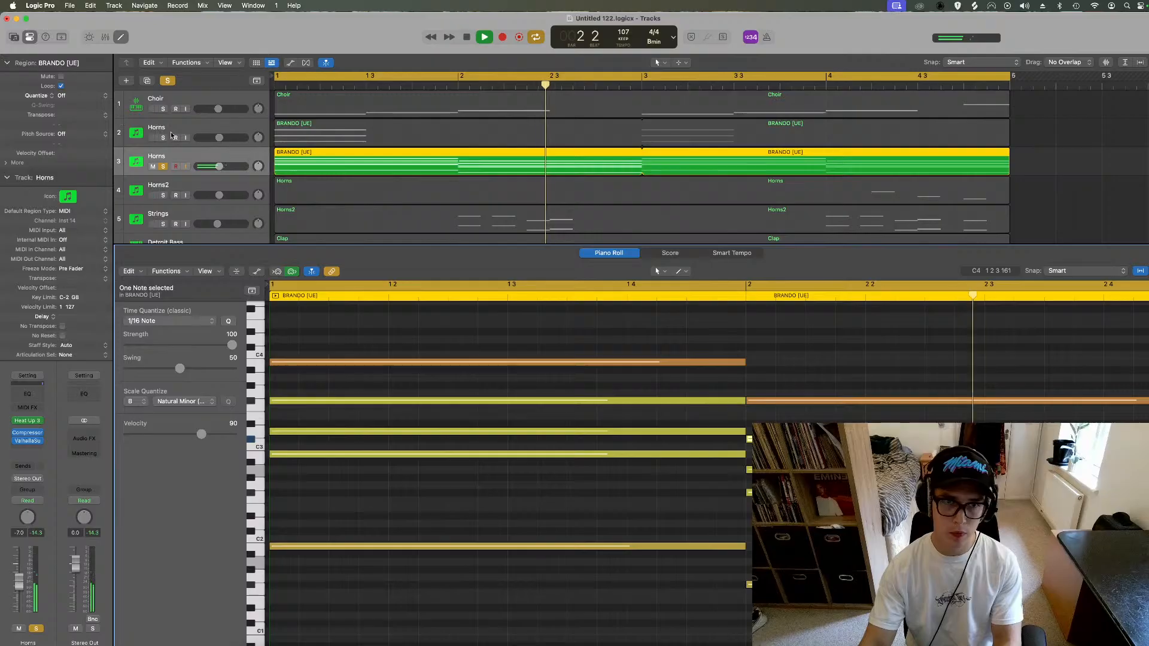
Step: Listen to the chords together with the Choir, Horns, Horns2 and Strings tracks soloed
left_click_drag(163, 138, 163, 109)
key("Return")
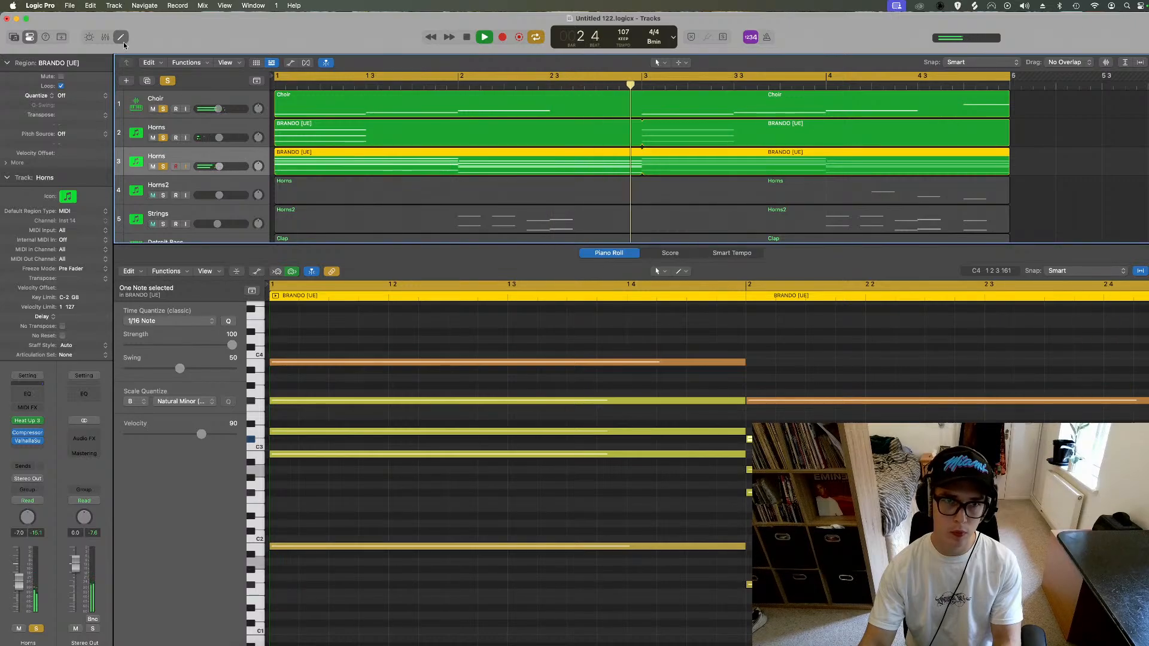
key("p")
left_click_drag(163, 195, 165, 221)
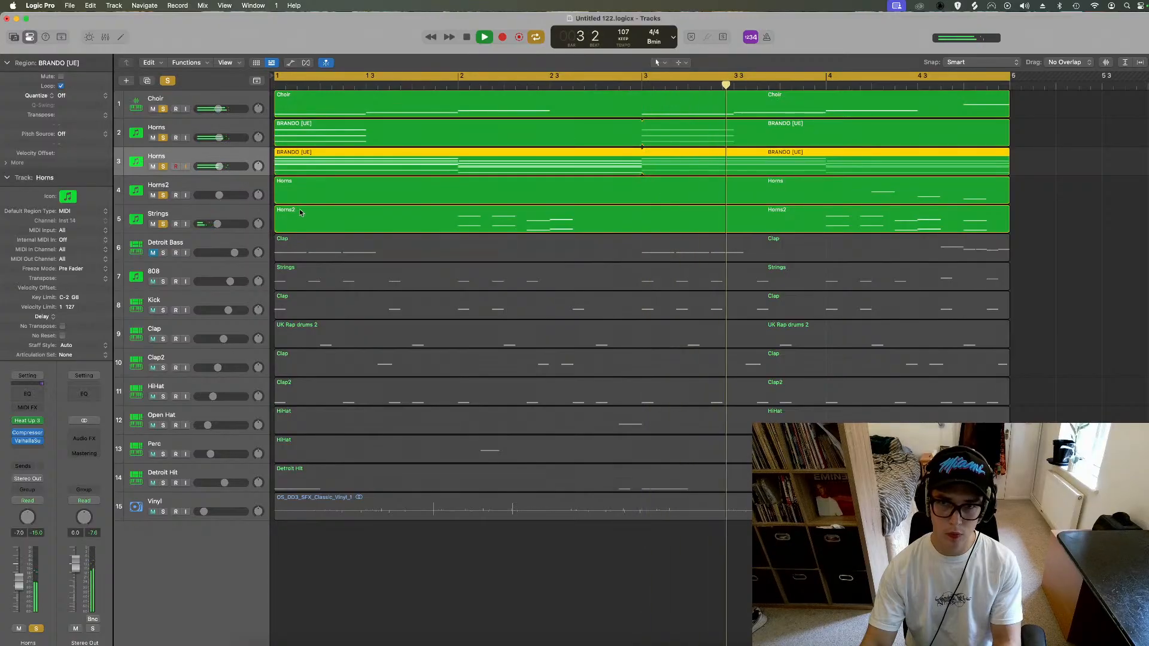
Step: Clear all solos and lower the duplicated Horns track's volume to about -13.4 dB
left_click(167, 81)
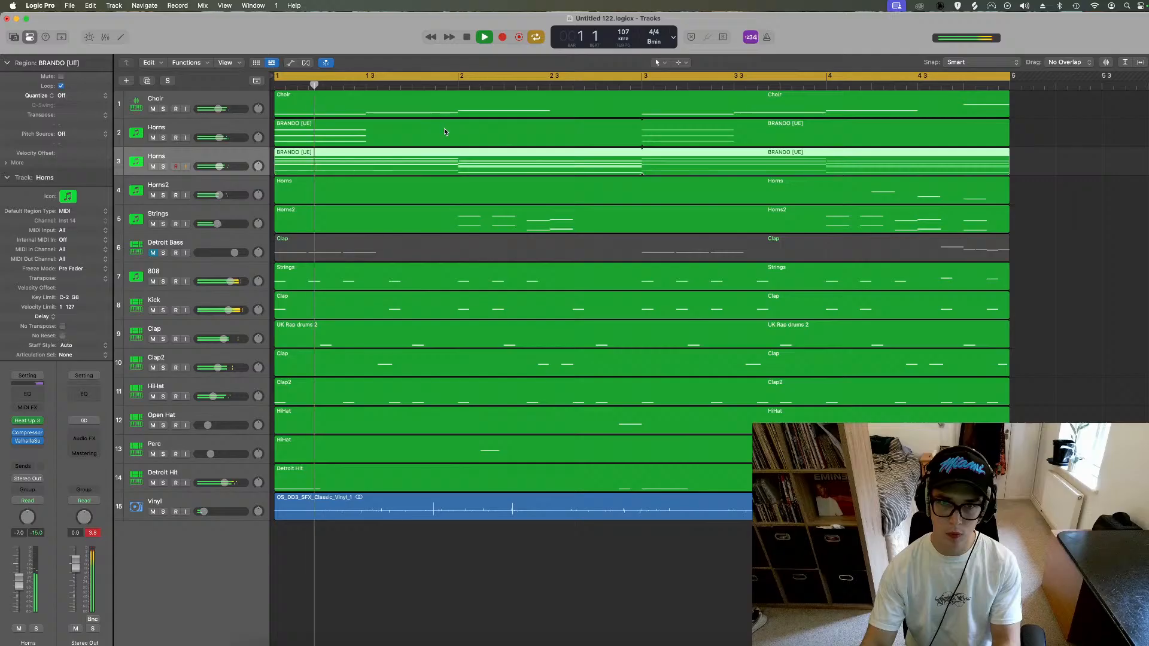
left_click_drag(219, 166, 214, 166)
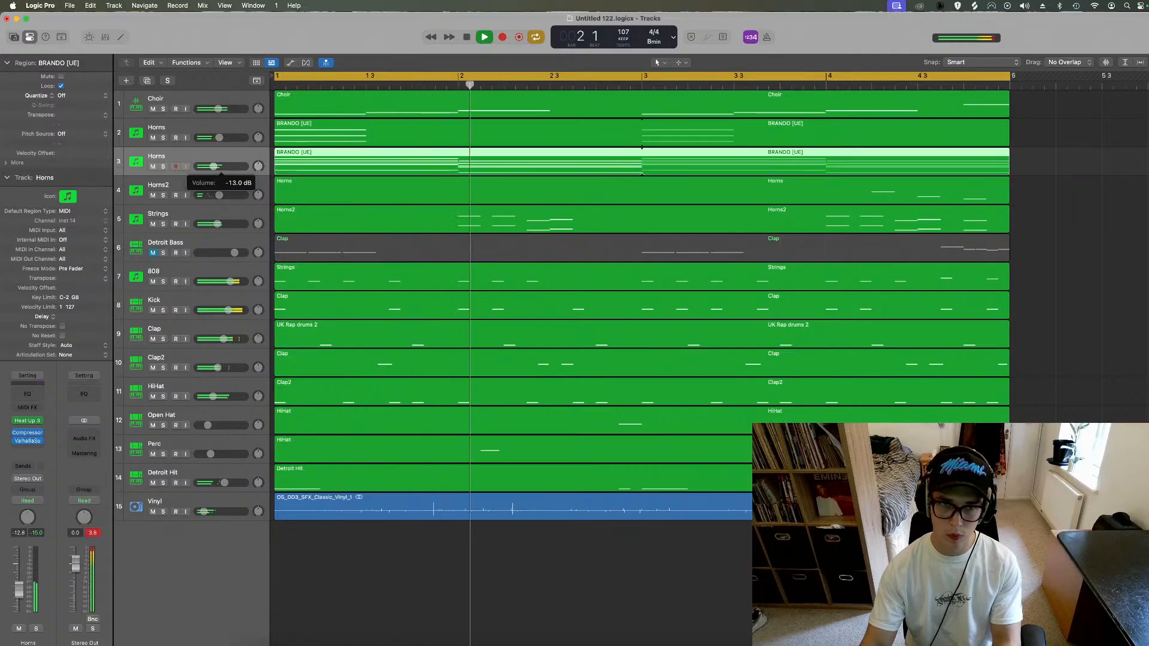
key("space")
Step: Replace the bar 2 chord with a copy of the bar 1 B minor chord, lower its D3 note to C#3 and play it
key("e")
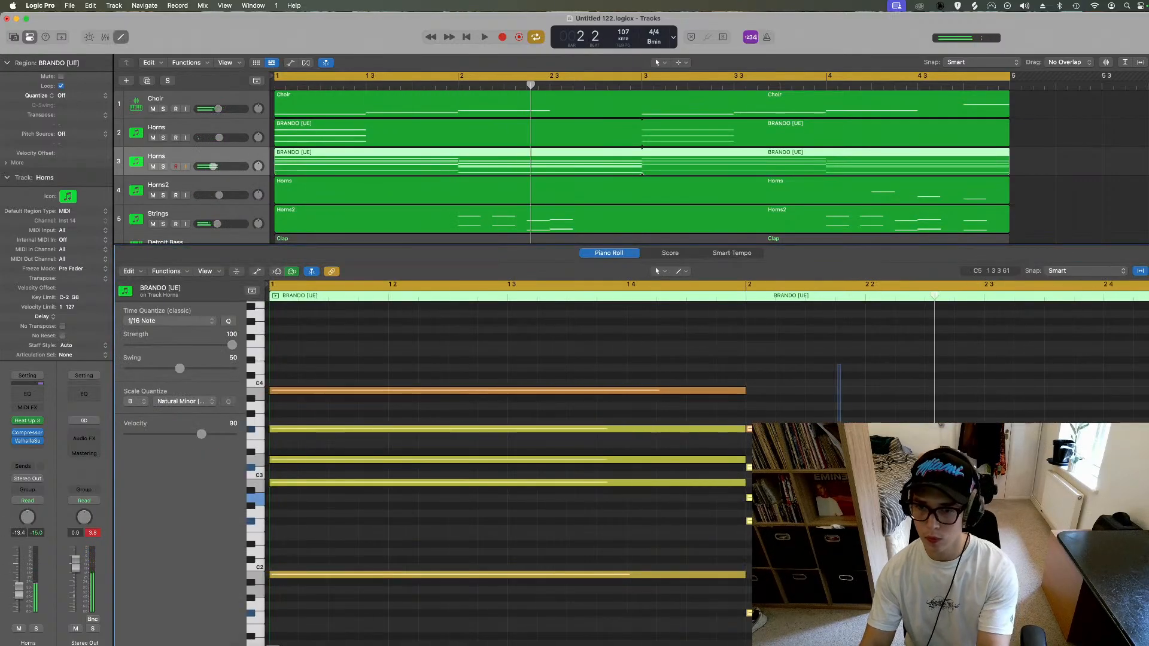
left_click_drag(838, 366, 668, 574)
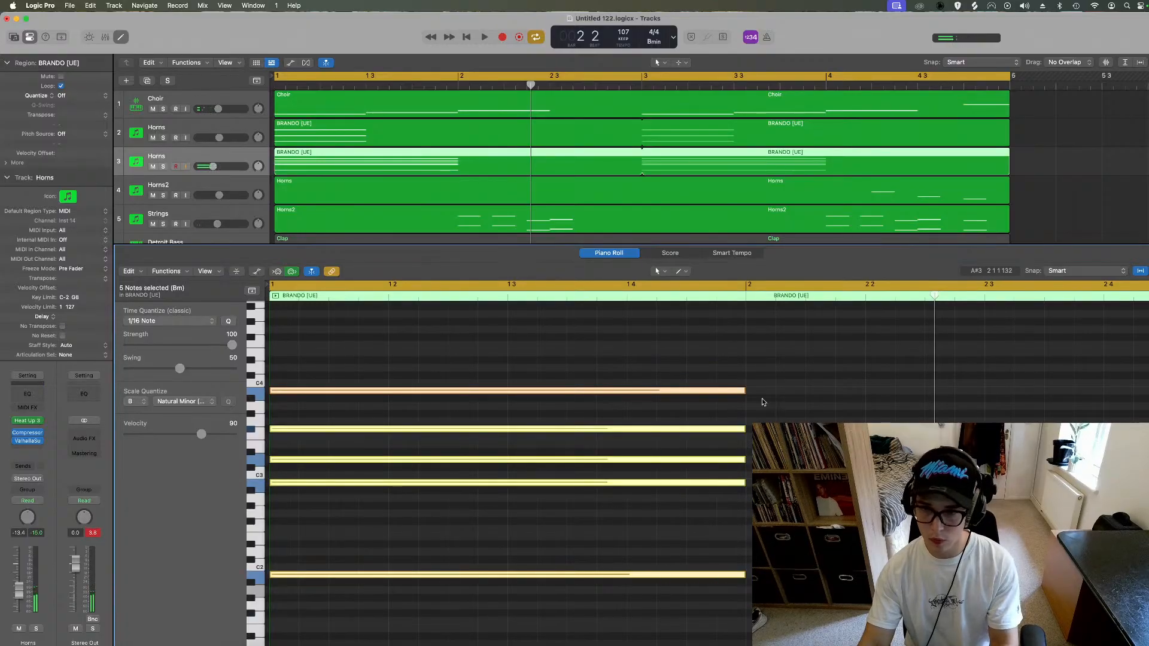
left_click(746, 298)
key("super+v")
left_click(801, 444)
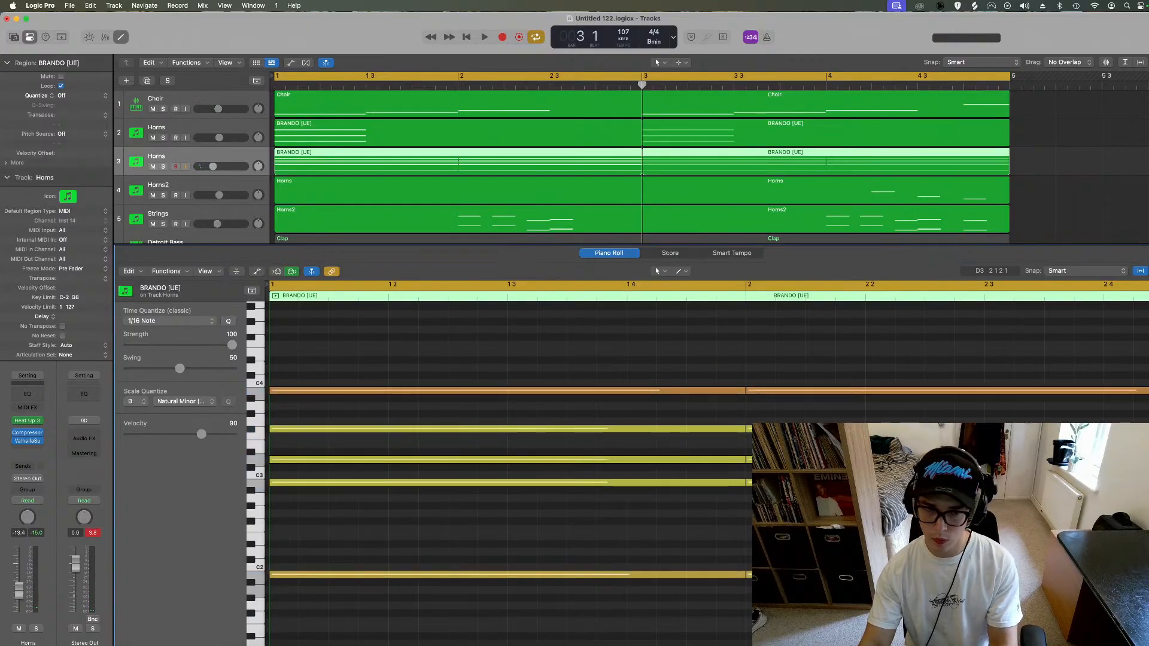
left_click_drag(776, 459, 775, 459)
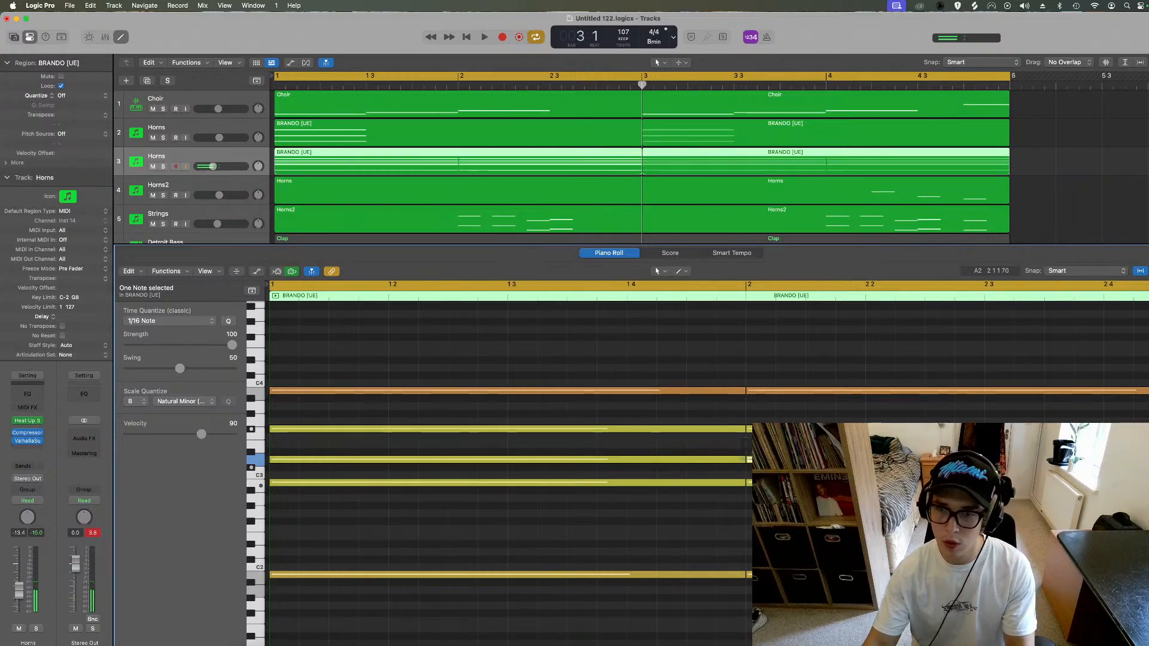
key("space")
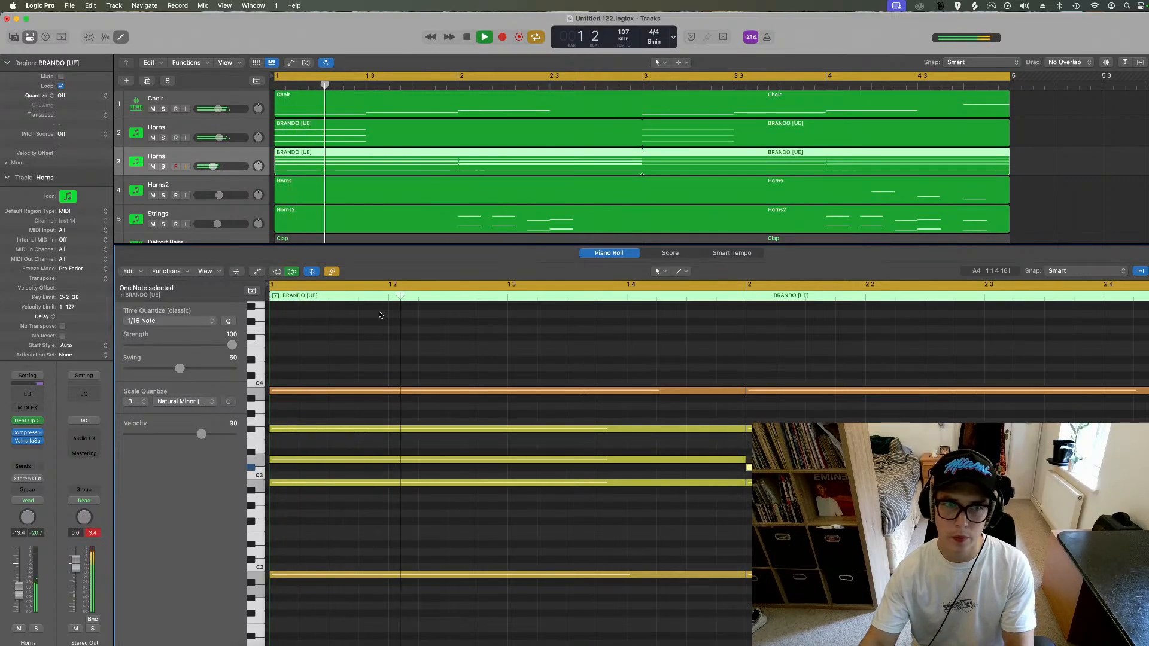
Step: Solo the Choir through Strings tracks and replay the melody from the start to judge the new chords
left_click(121, 36)
left_click_drag(163, 108, 166, 226)
key("Return")
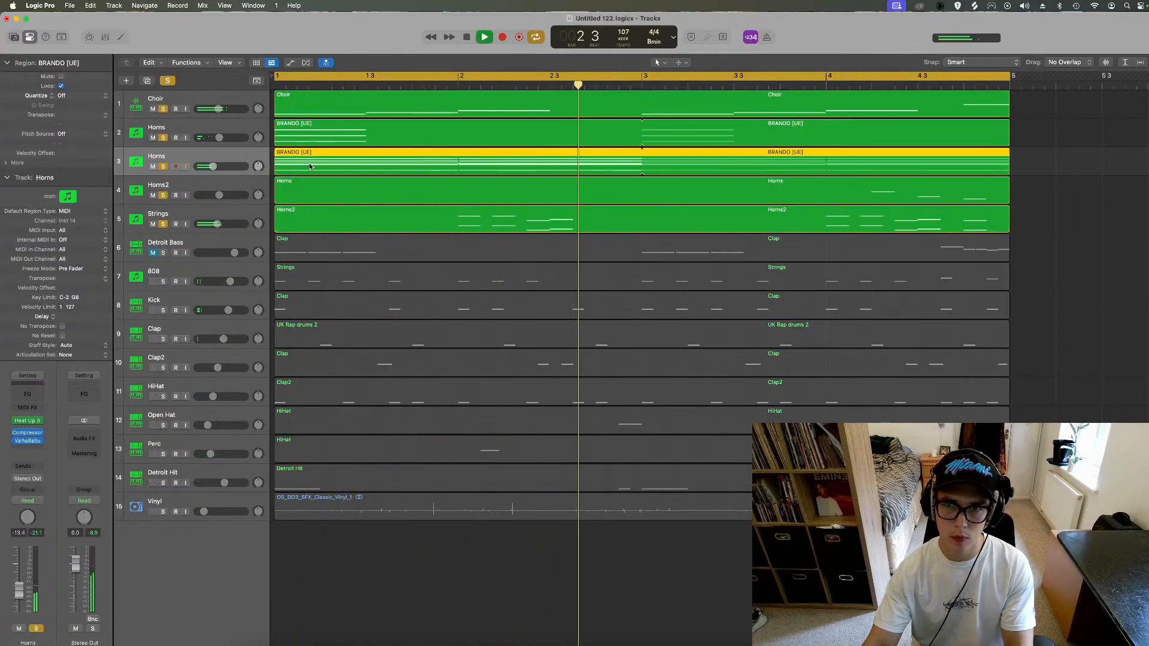
Step: Rename the duplicated Horns track as Piano, clear all solos and restart playback of the full beat
double_click(157, 155)
type("Pla")
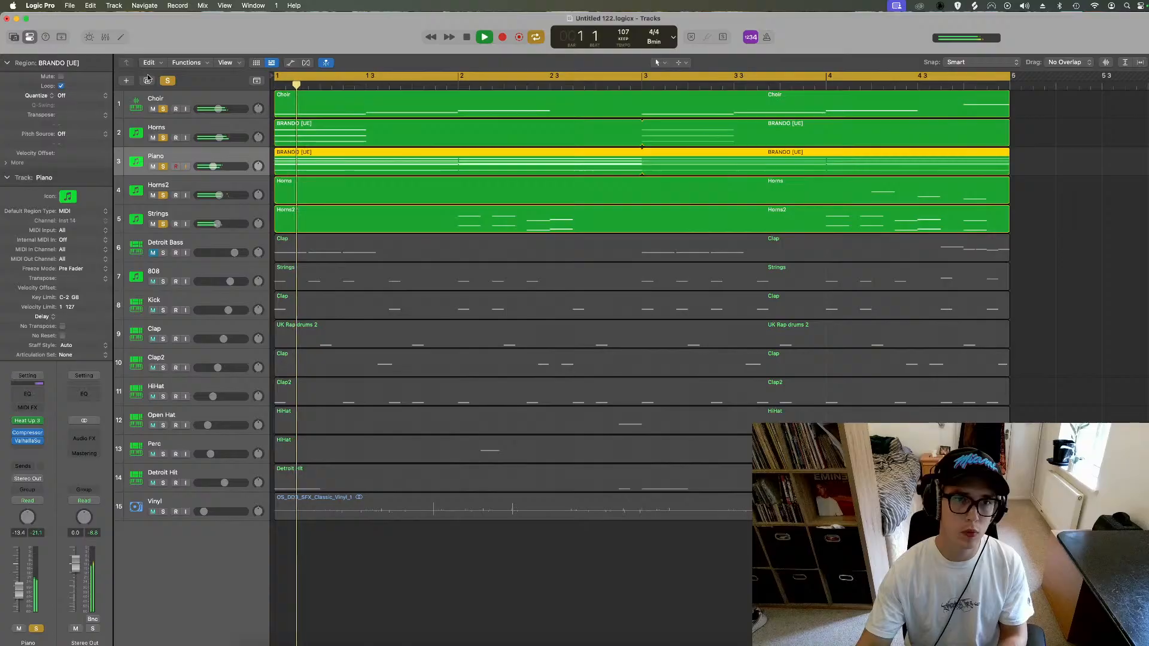
left_click(168, 80)
key("space")
key("space")
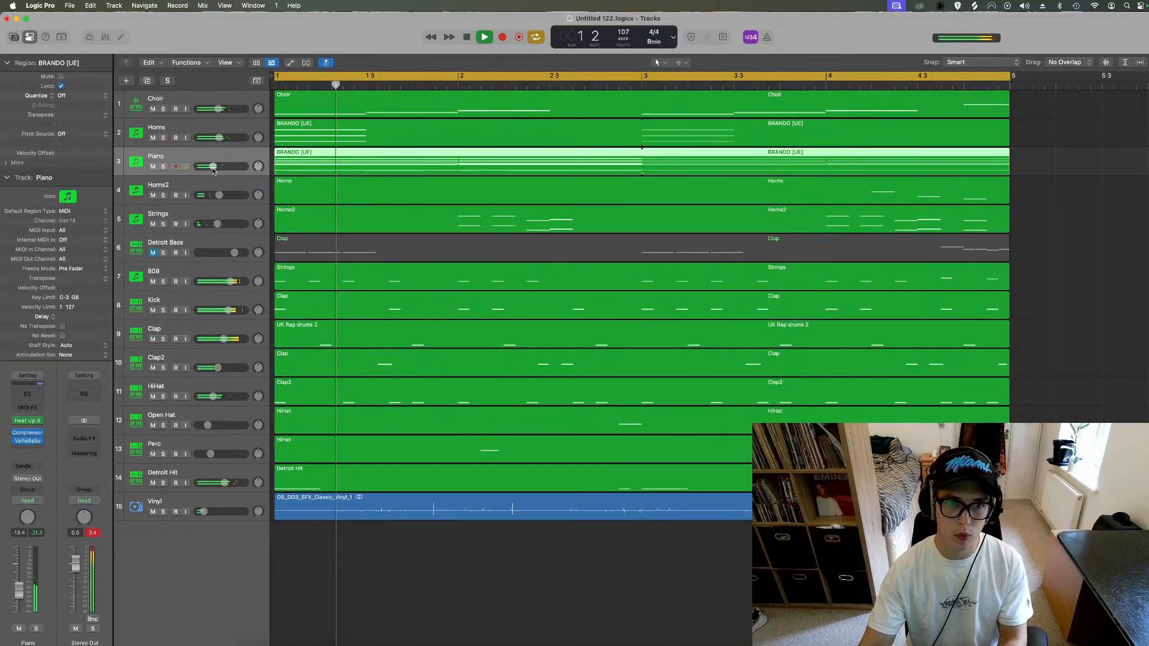
Step: Record a high melody on a duplicate of the Piano track at about -5.3 dB and extend its region back to bar 1
left_click(149, 81)
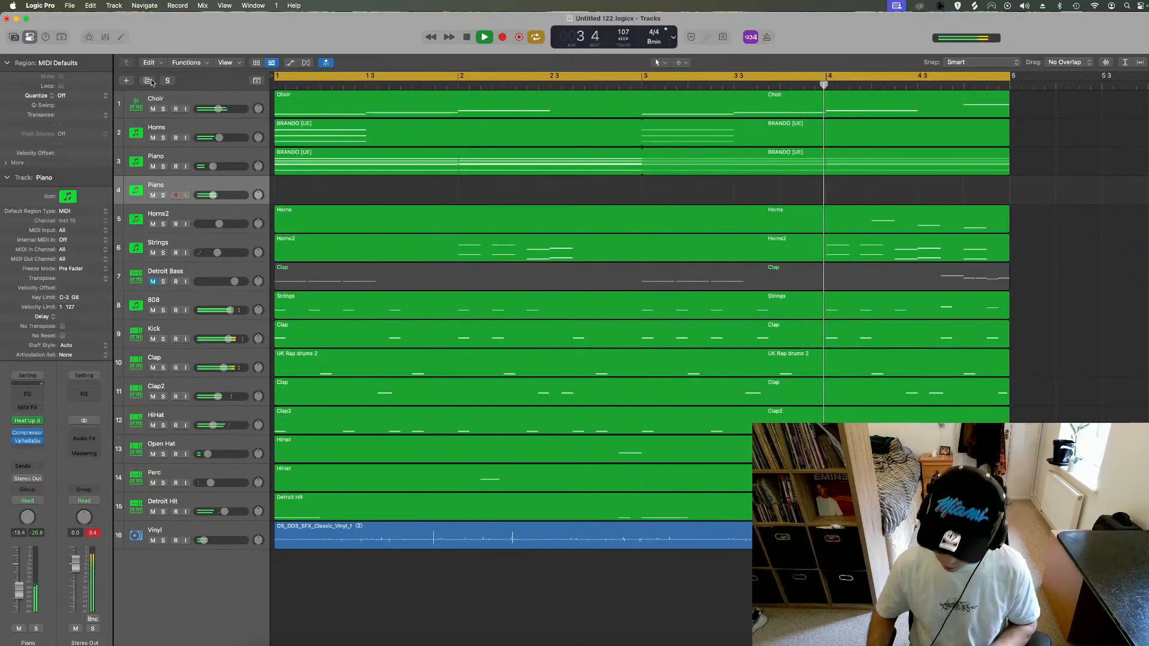
left_click_drag(213, 195, 221, 195)
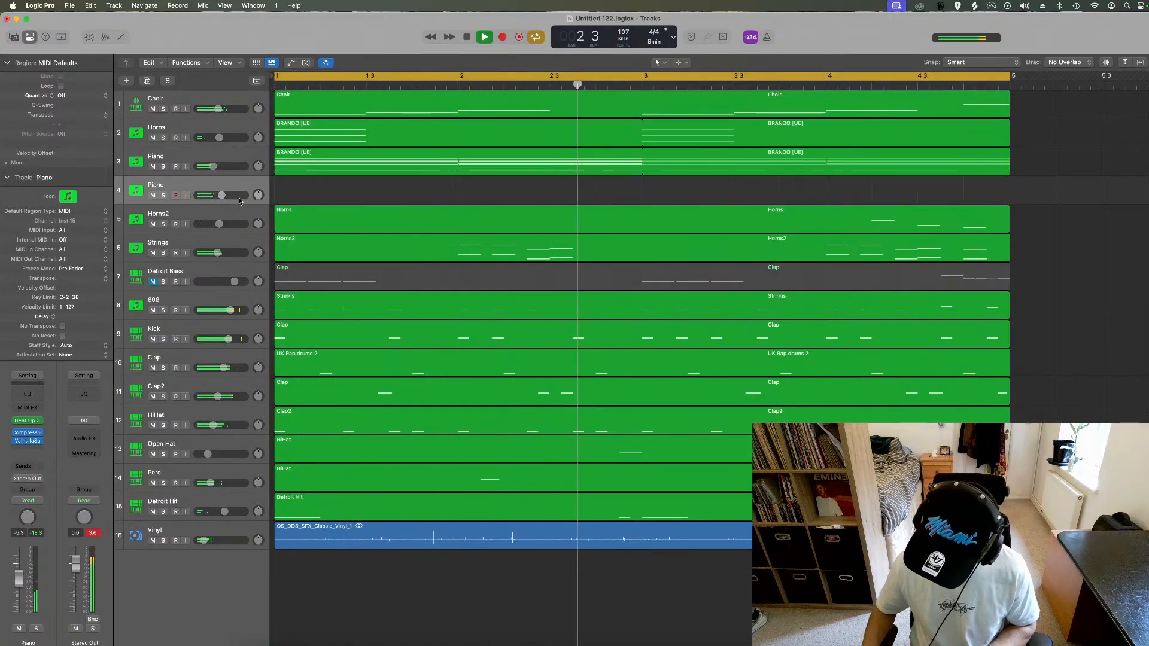
key("r")
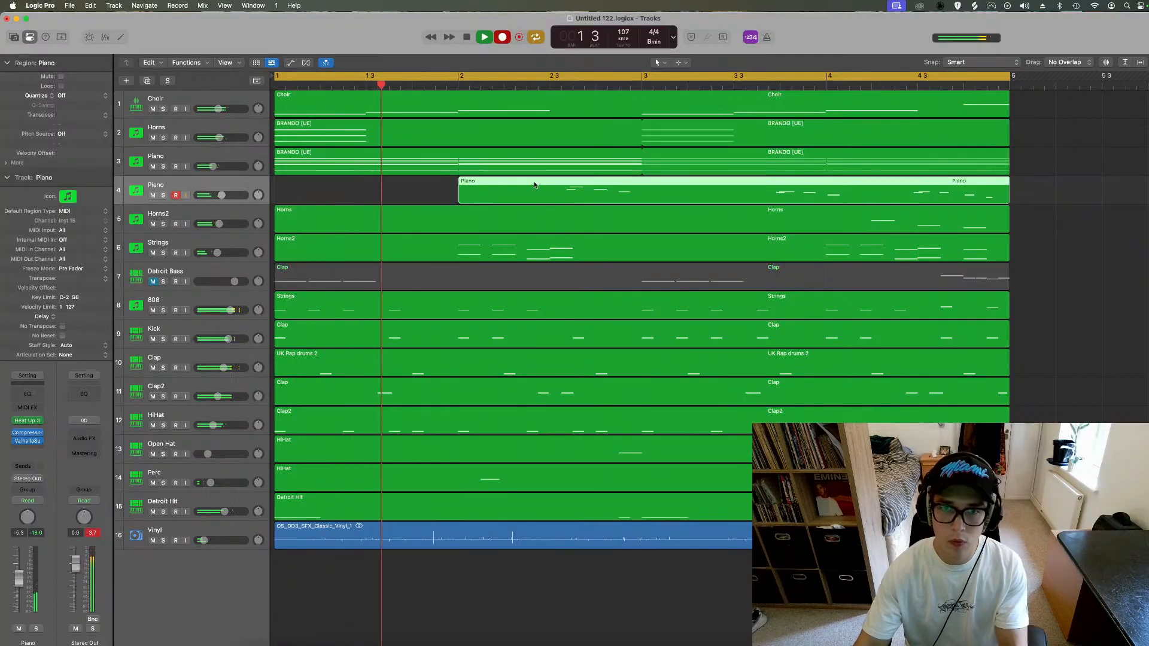
left_click_drag(461, 197, 275, 197)
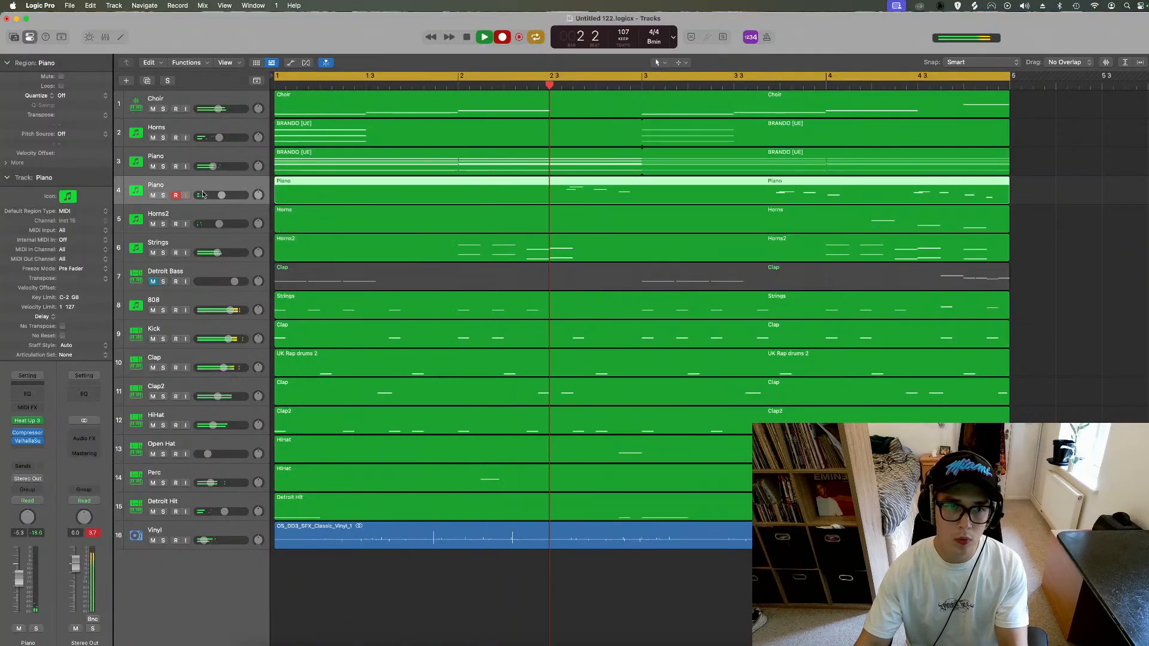
Step: Rename the new melody track as "Piano top", end the recording and replay from the start
double_click(178, 185)
key("Right")
type("top")
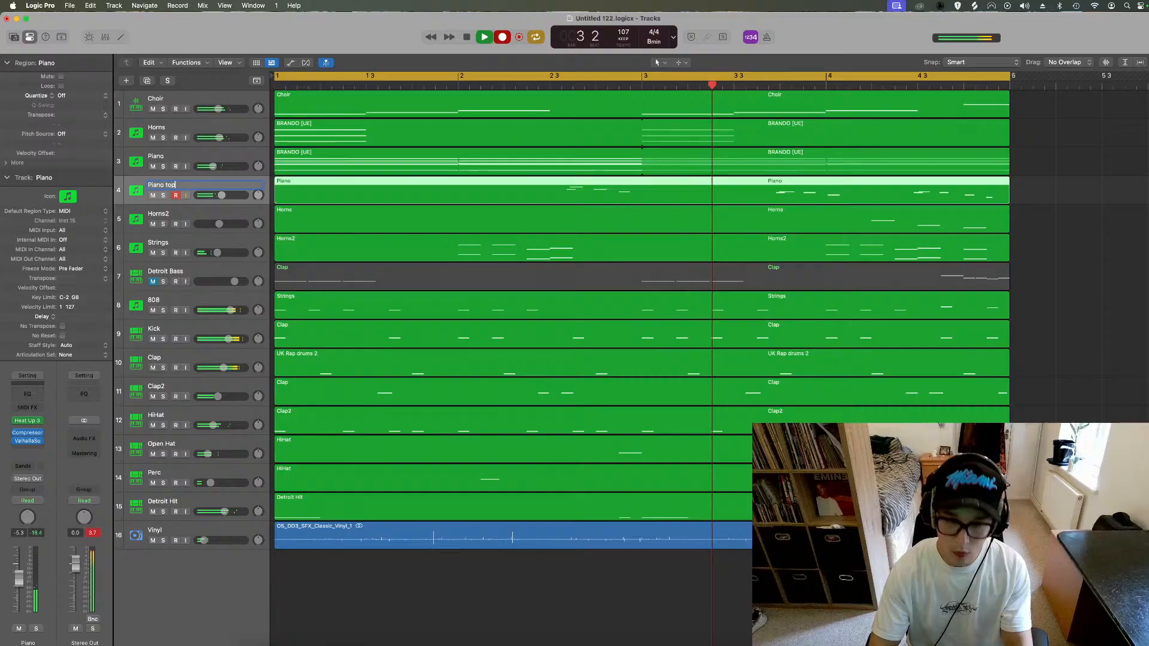
key("Return")
key("space")
key("space")
Step: Quantize all the recorded notes in the Piano top region to 1/16 notes
key("p")
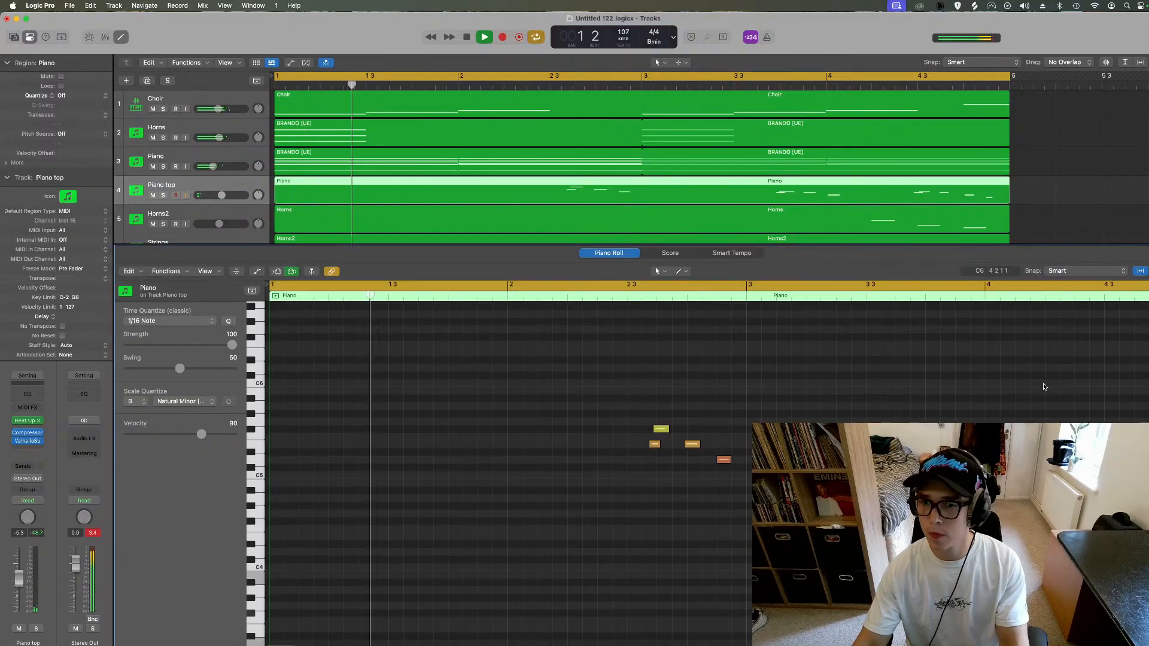
key("space")
left_click_drag(582, 384, 1147, 530)
key("q")
scroll(1137, 527, "left", 5)
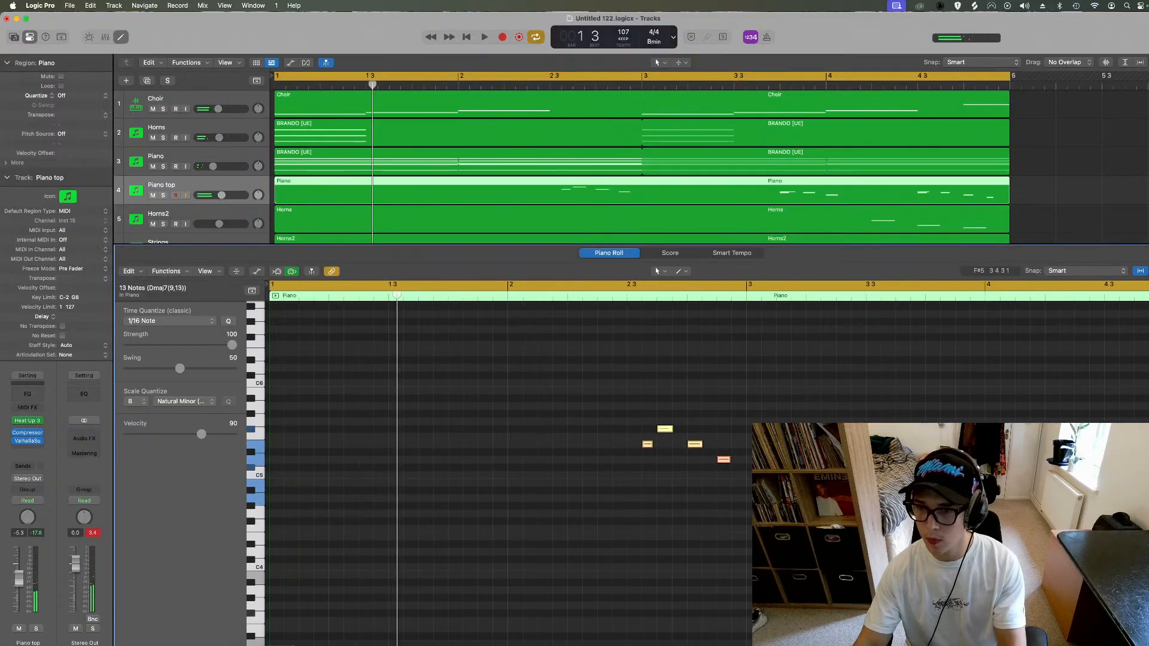
Step: Delete the middle phrase leading into bar 4, move the bar 2 phrase's first note slightly later and replay the melody
left_click(764, 296)
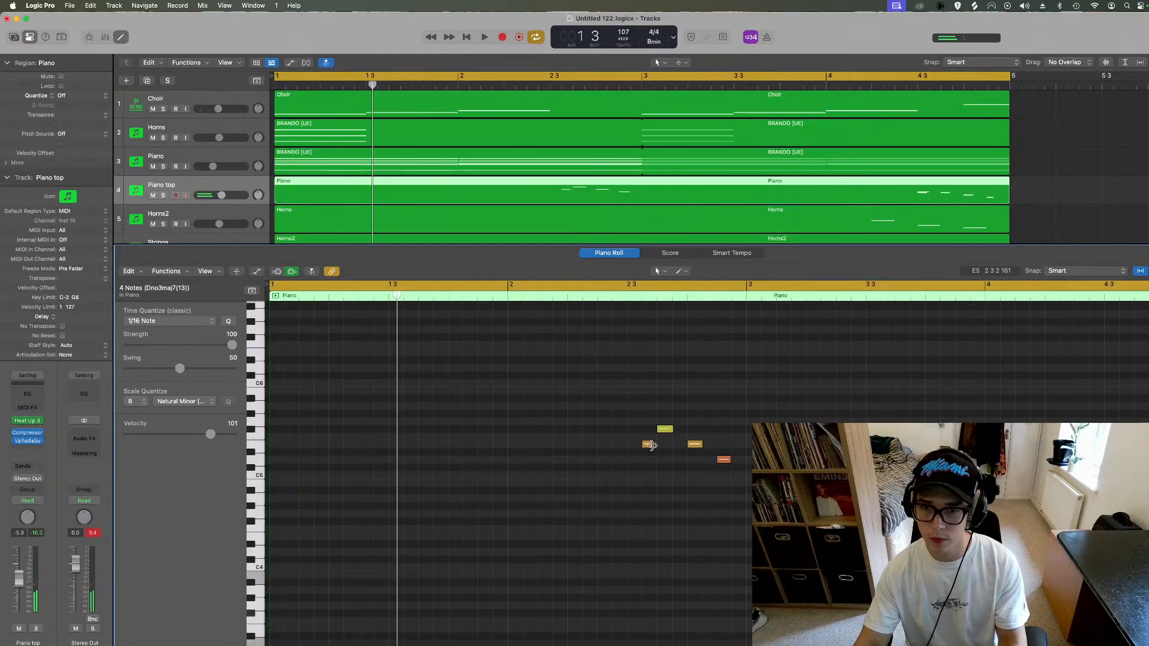
left_click_drag(651, 449, 658, 448)
key("space")
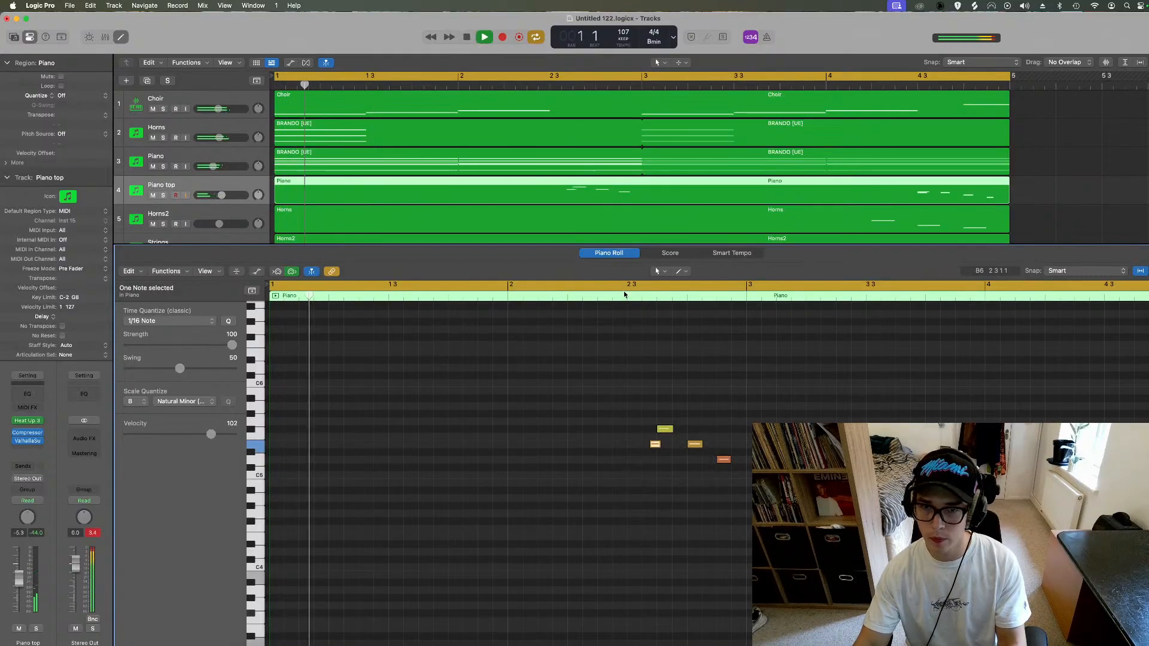
left_click(623, 291)
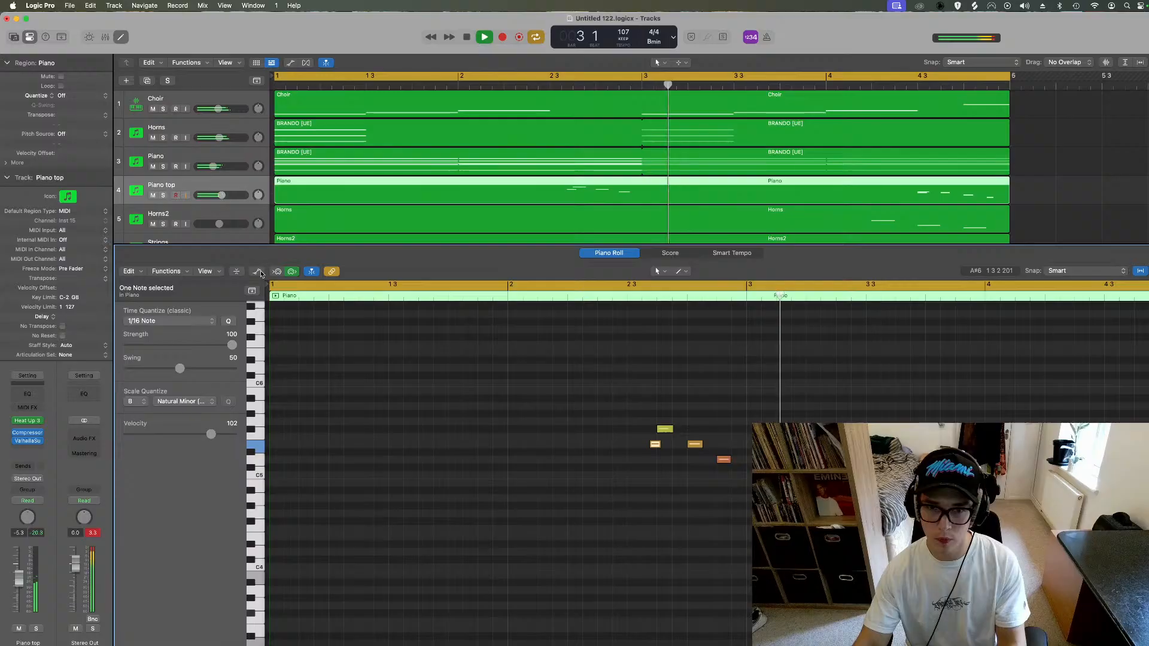
Step: Lower the velocity of the opening notes of the bar 2 and bar 4 phrases, the bar 4 note to 78, and replay
key("a")
mouse_move(657, 528)
left_mouse_down()
mouse_move(657, 512)
mouse_move(650, 525)
left_mouse_up()
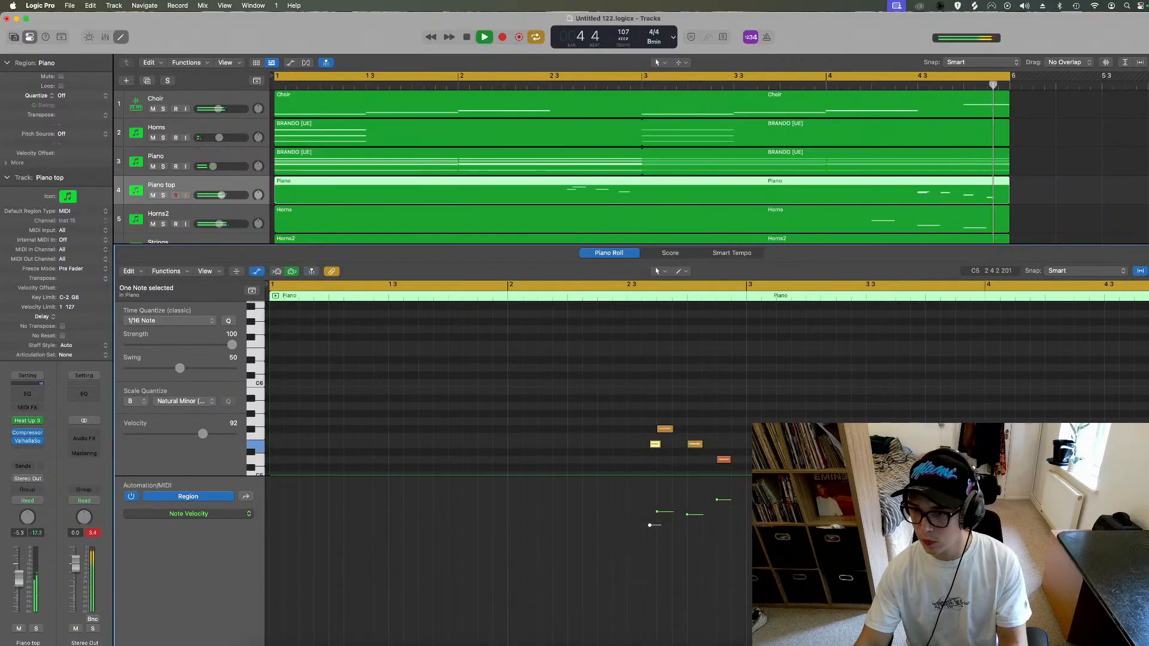
left_click_drag(1113, 467, 1106, 544)
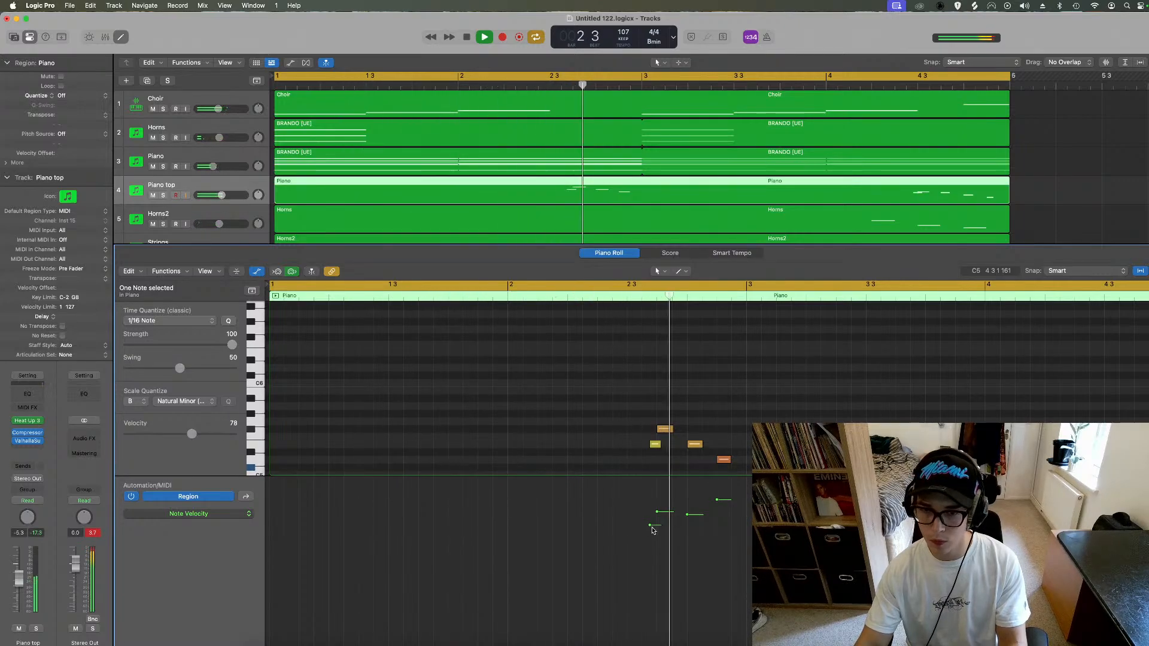
left_click_drag(650, 525, 650, 546)
left_click(251, 272)
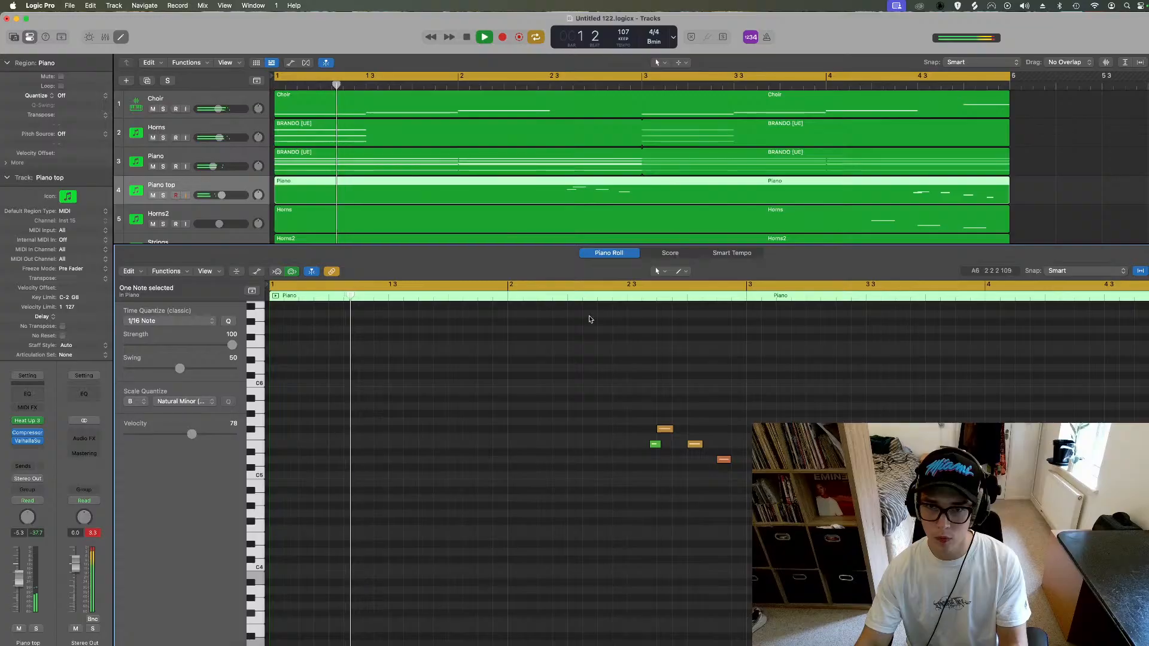
scroll(742, 422, "right", 4)
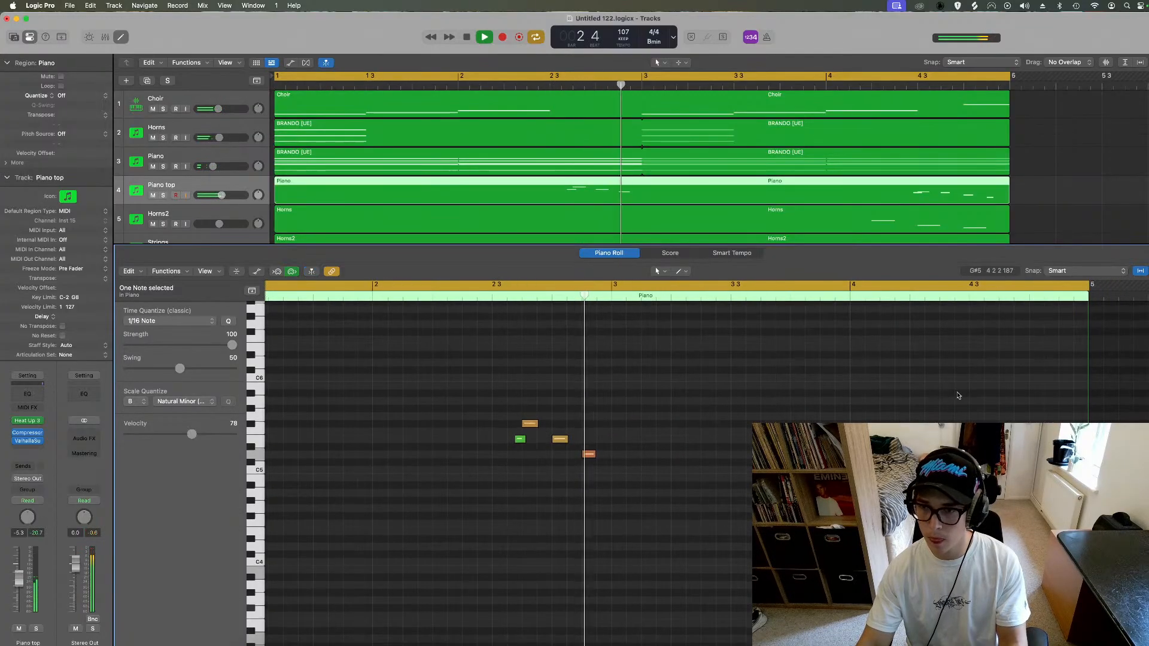
left_click(919, 310, "shift")
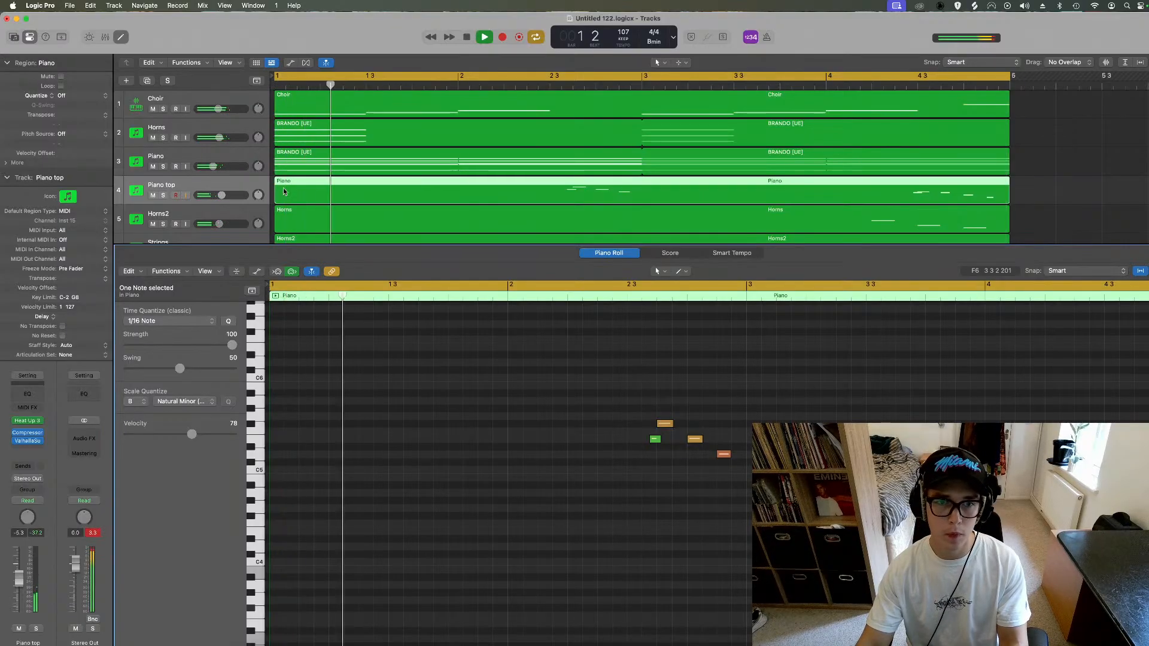
Step: Lower the Piano top track to about -8 dB and add a Channel EQ with a 24 dB/oct low cut at 332 Hz
left_click_drag(221, 195, 217, 195)
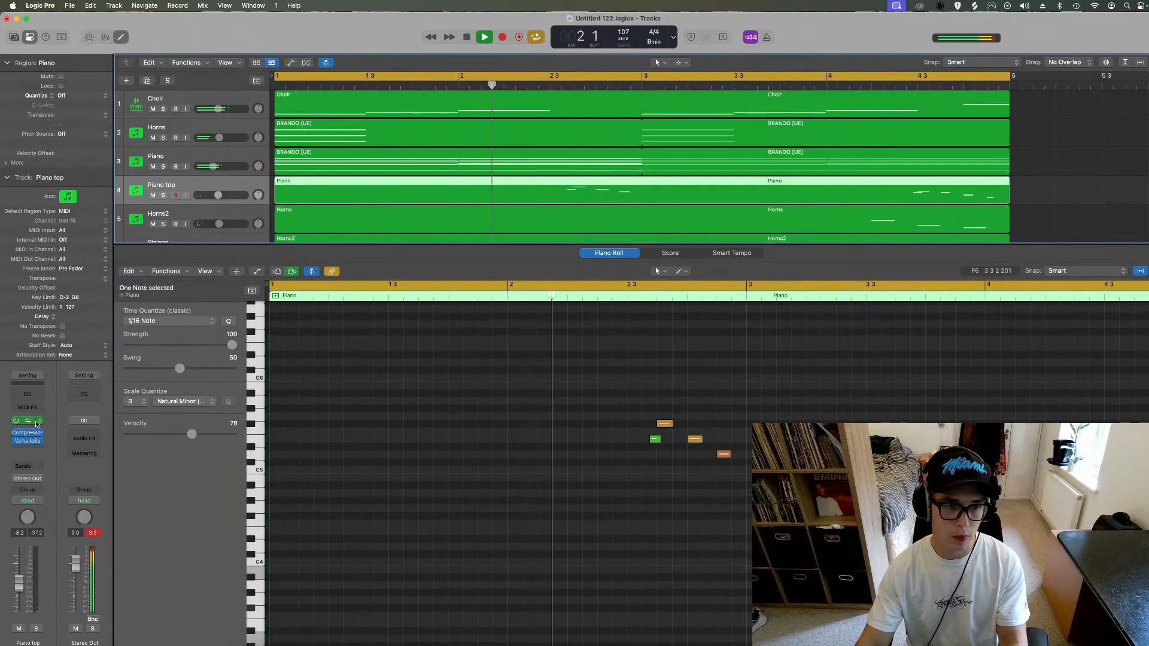
left_click(28, 394)
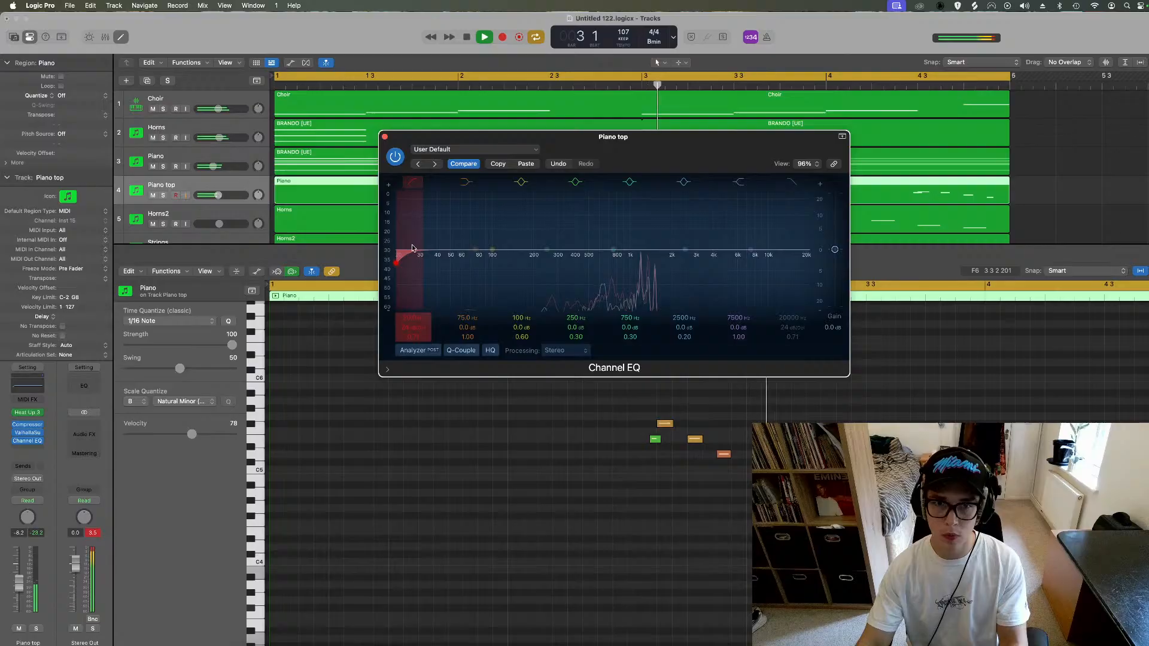
left_click_drag(413, 249, 583, 247)
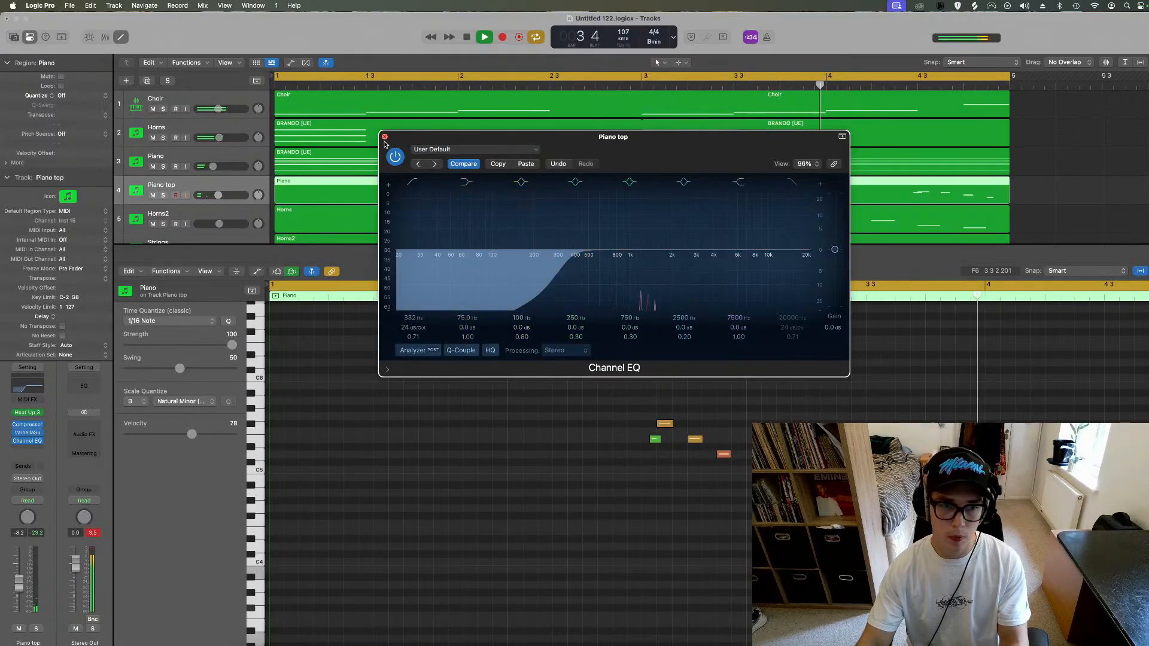
Step: Review the ValhallaSupermassive reverb on Piano top, place the Channel EQ ahead of it and return to the full track view
left_click(385, 137)
left_click(30, 436)
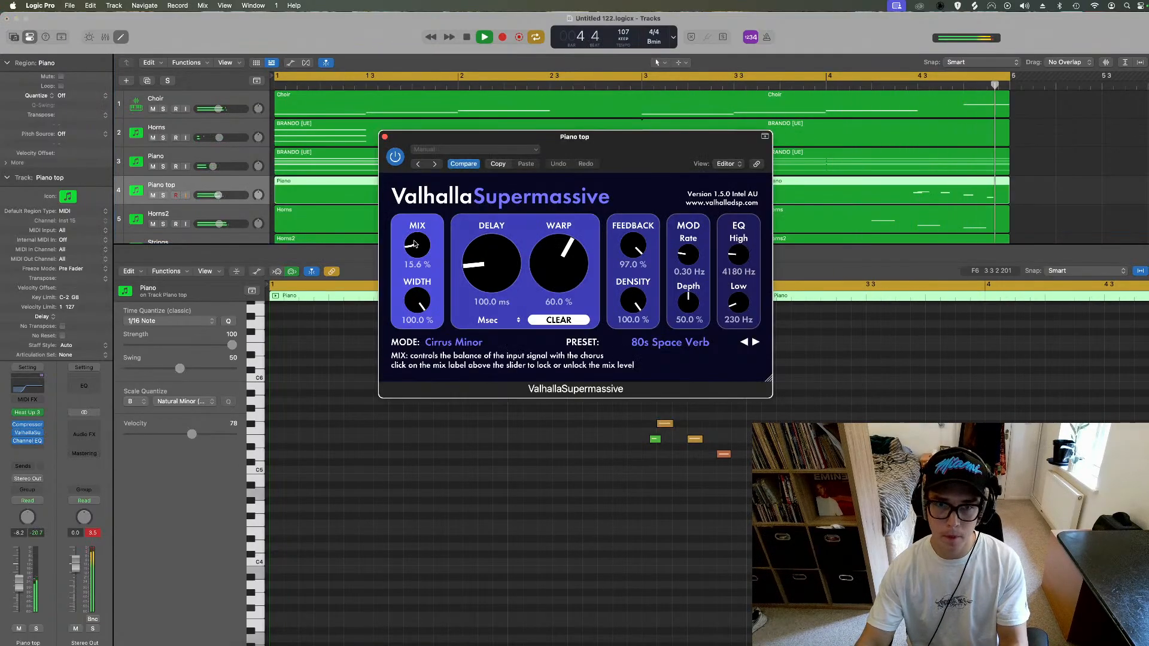
left_click(387, 138)
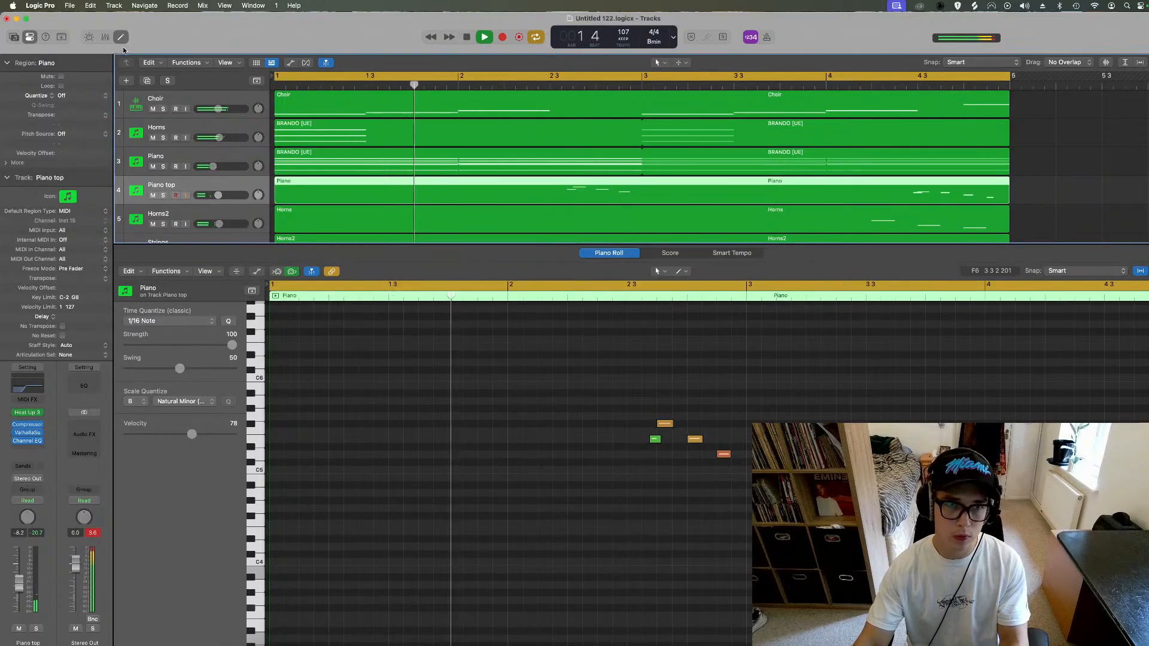
key("e")
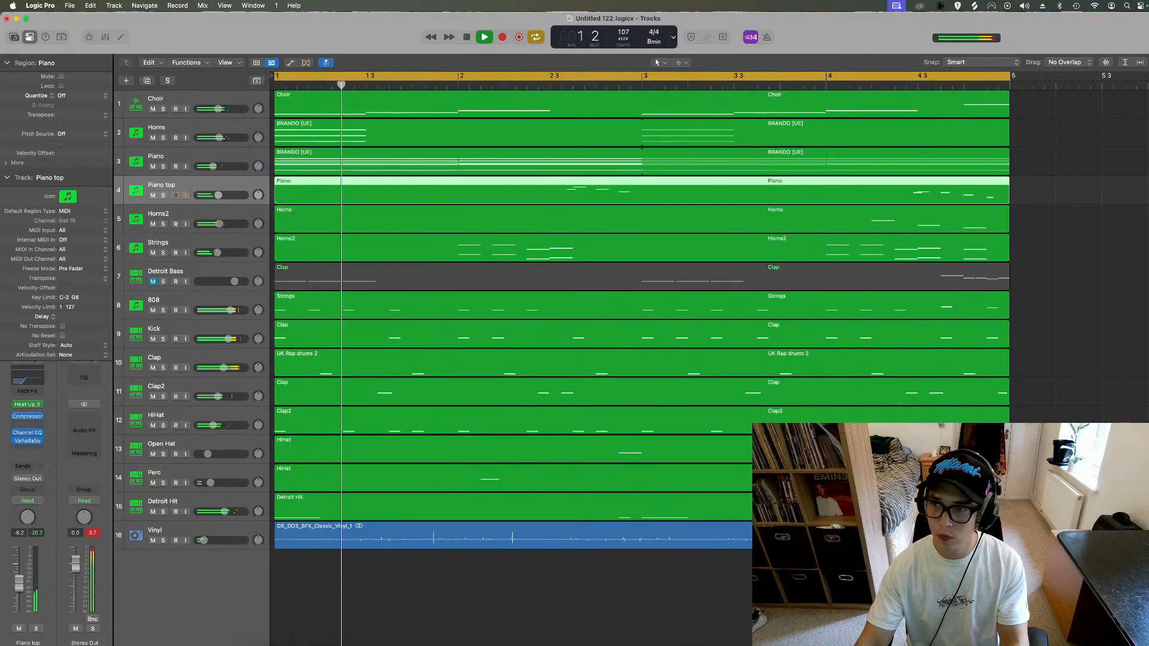
key("super+Up")
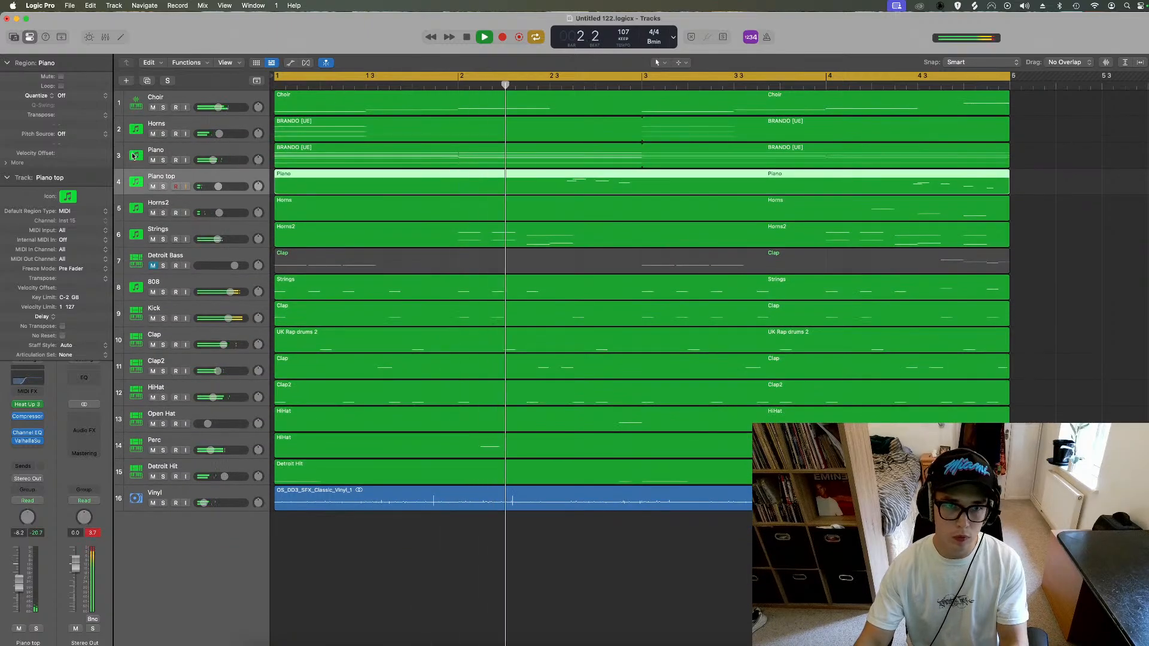
Step: Solo the Choir through Strings tracks, stop playback and duplicate the Horns track
left_click_drag(163, 107, 167, 234)
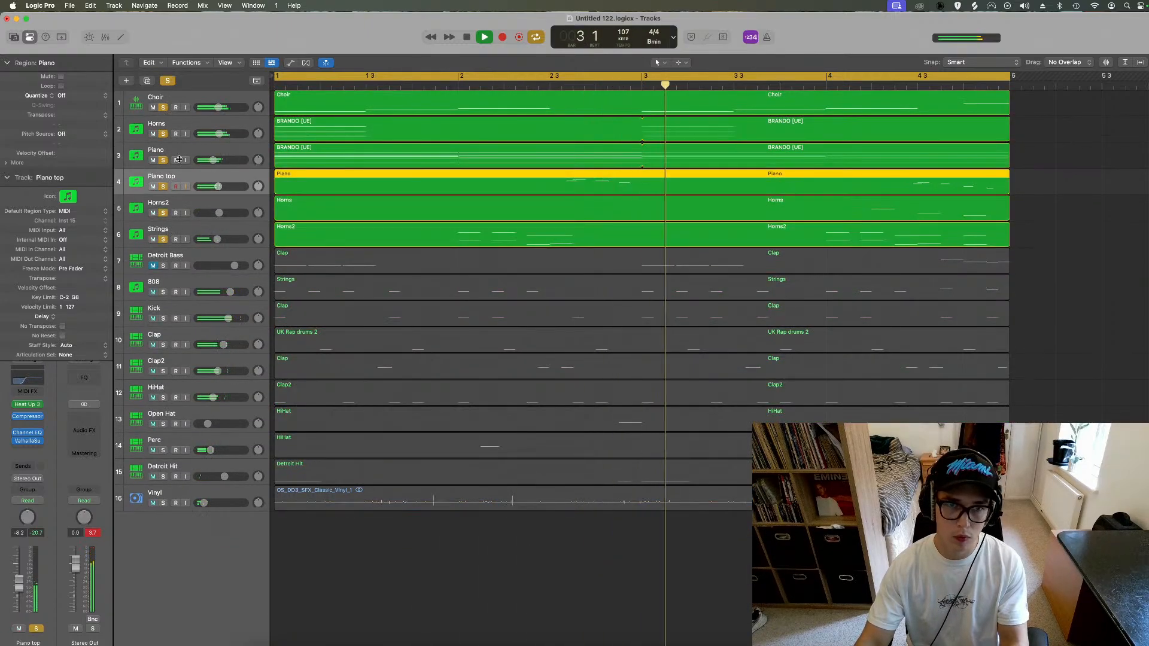
key("space")
left_click(177, 125)
key("super+d")
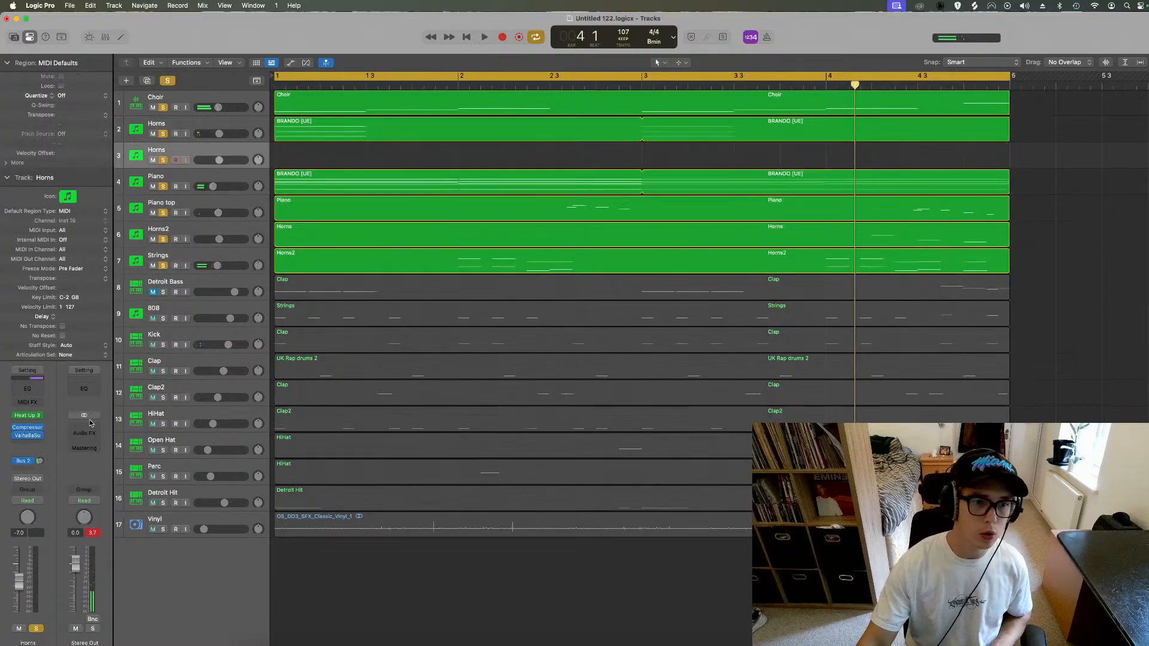
Step: Audition Heat Up 3 hit presets, including Boss Hit, on the duplicated Horns track and load Dragon Orchestra
left_click(33, 417)
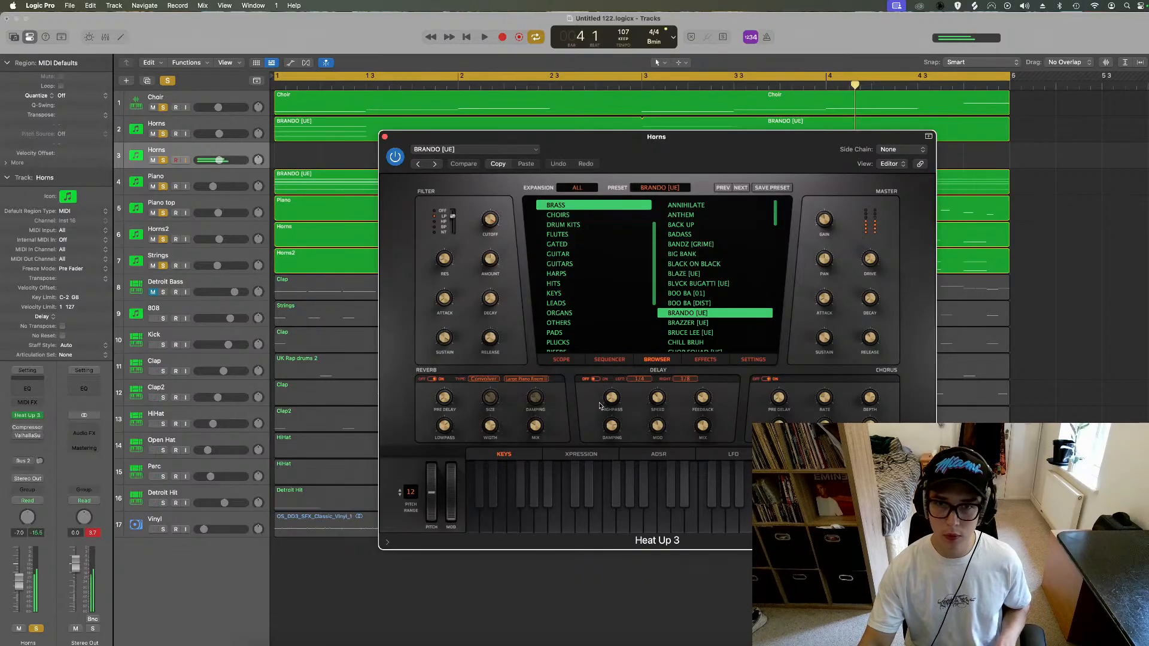
left_click(553, 283)
left_click(718, 244)
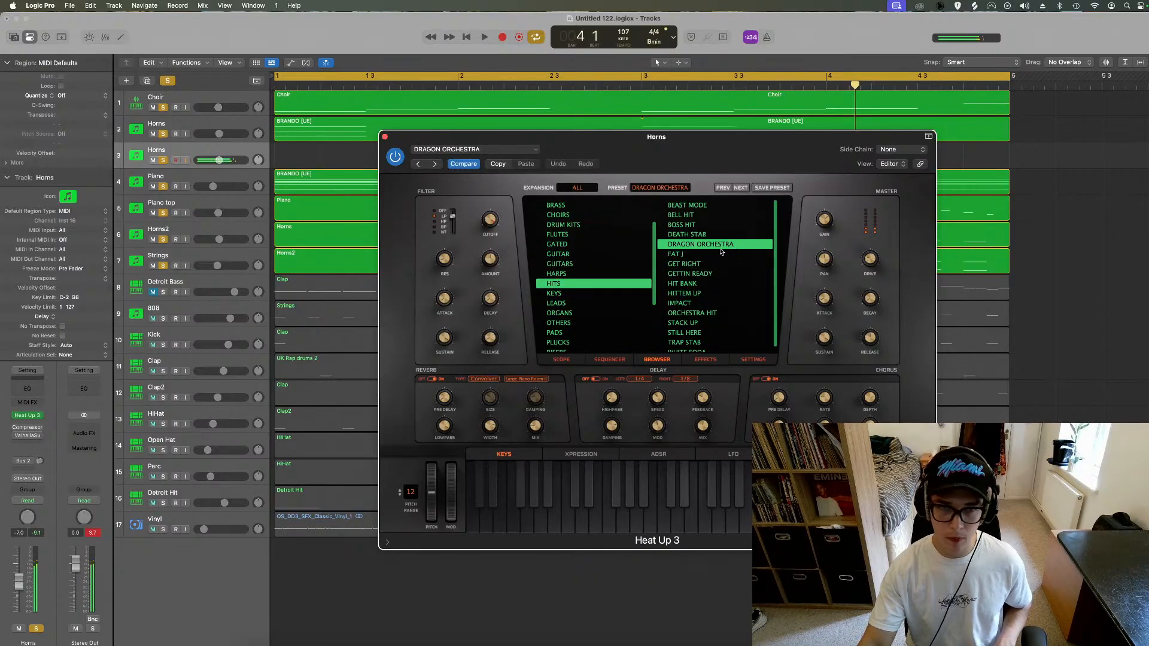
key("space")
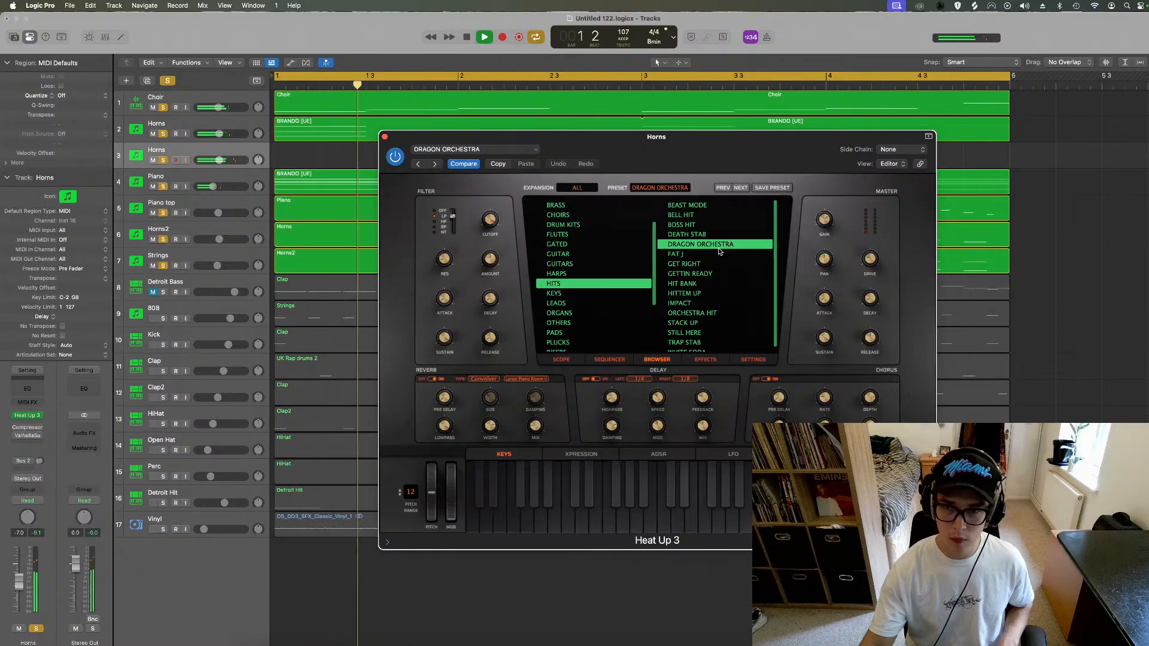
left_click(706, 232)
left_click(690, 228)
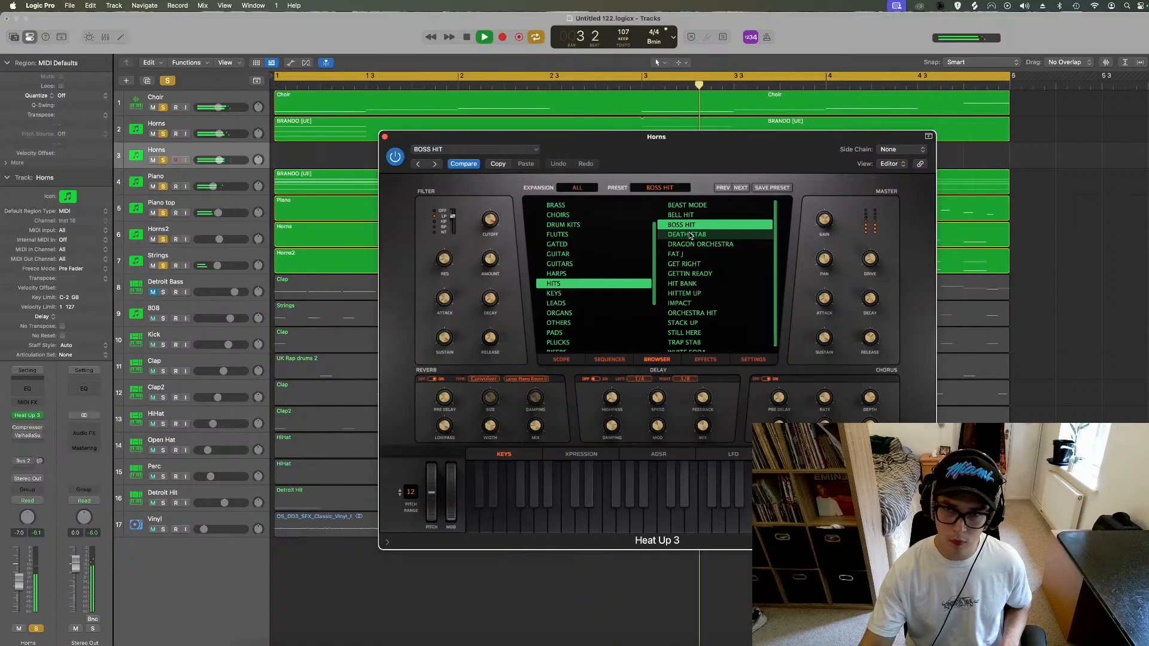
mouse_move(691, 233)
left_mouse_down()
mouse_move(691, 274)
mouse_move(693, 245)
left_mouse_up()
Step: Record a single low hit at the start of bar 1 on the duplicated Horns track and extend its region to bar 5
key("r")
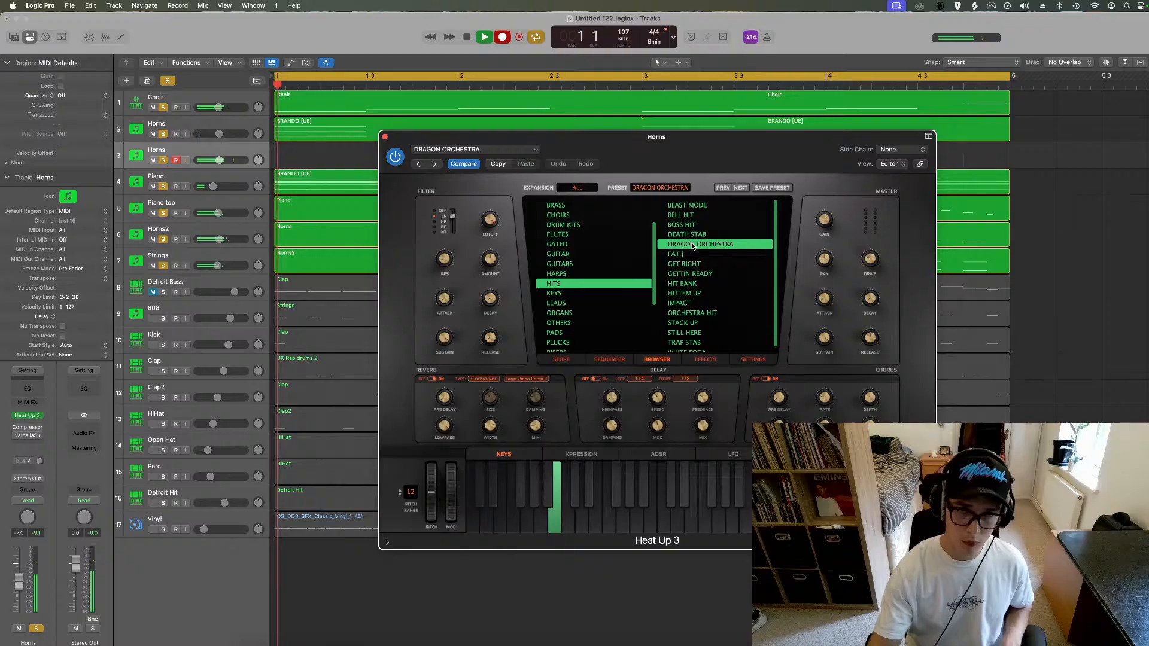
key("space")
left_click(385, 137)
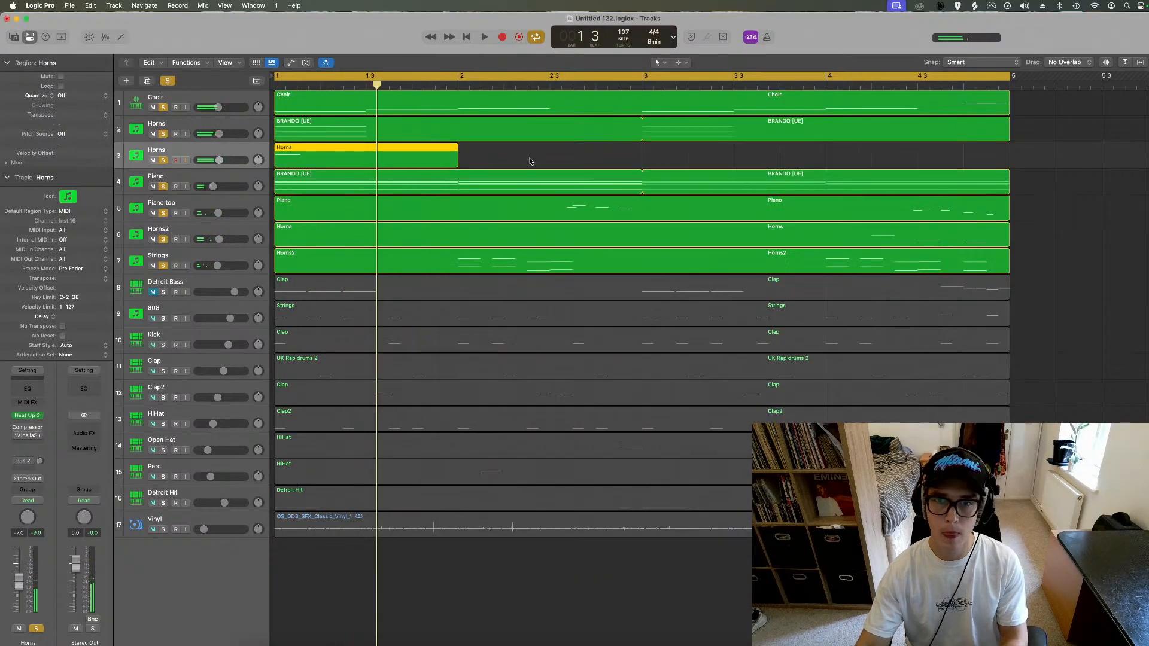
left_click_drag(453, 162, 983, 163)
Step: Quantize the recorded hit note to 1/16, stretch it across the whole region and play it back
key("p")
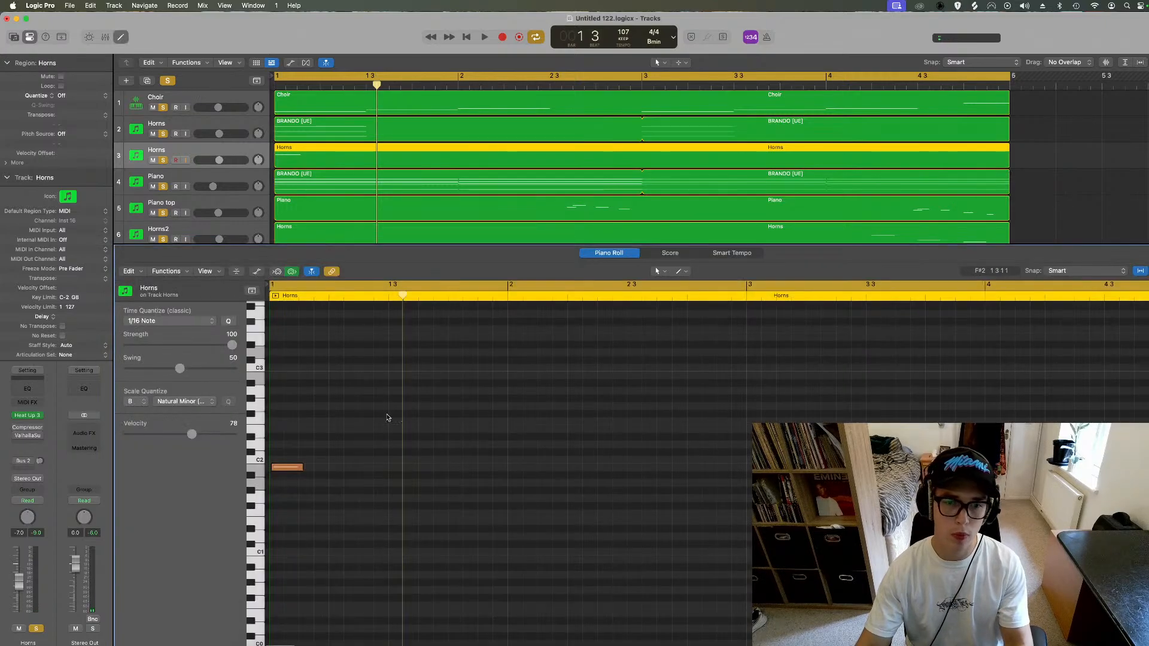
left_click_drag(389, 414, 282, 511)
key("q")
key("shift+backslash")
key("space")
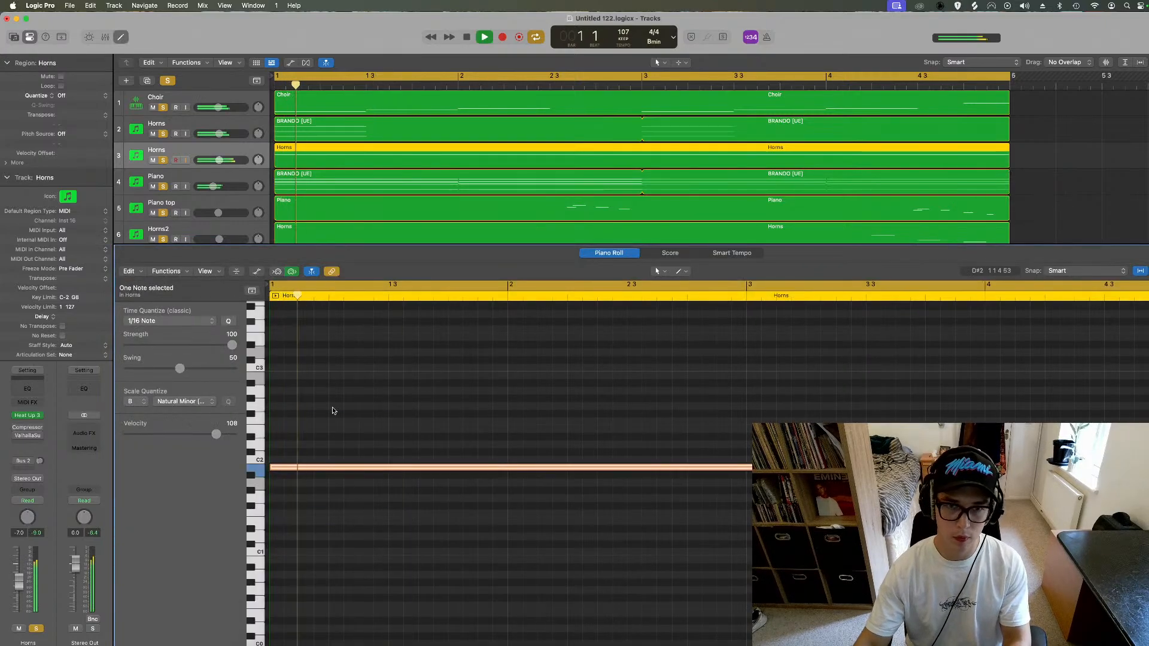
Step: Split the long hit note about half a beat in, delete the remainder and replay
key("space")
left_click(298, 297)
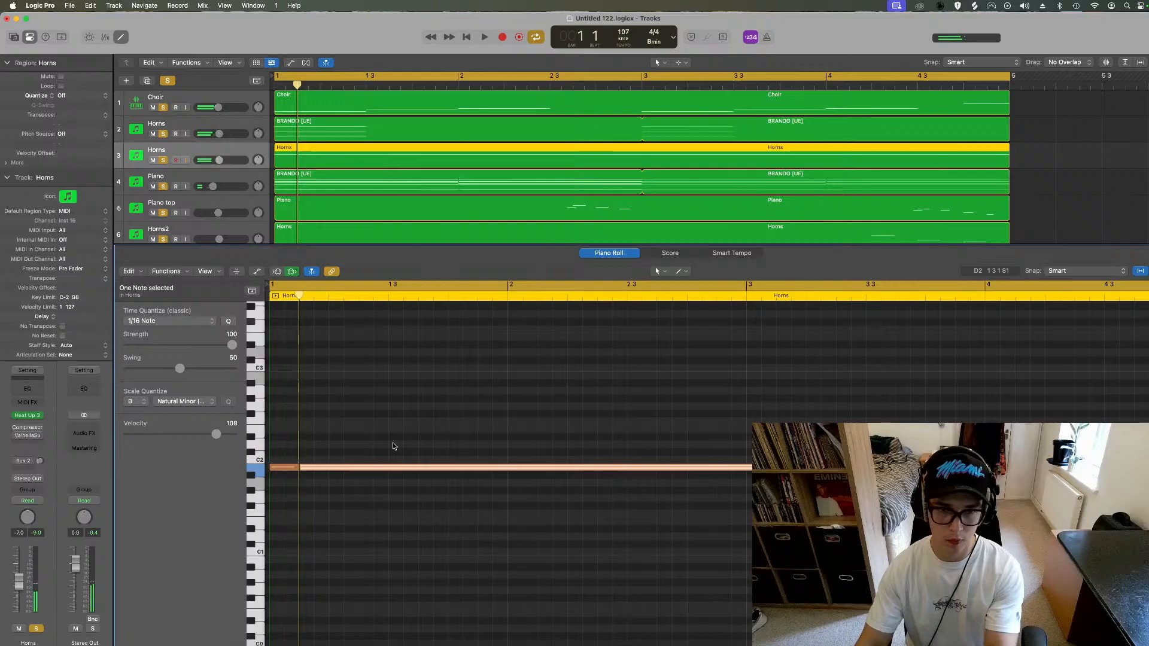
key("Delete")
key("space")
Step: Lower the duplicated Horns track to about -13 dB and re-enable its Compressor and ValhallaSupermassive while checking playback
left_click_drag(220, 160, 213, 160)
key("space")
key("space")
left_click_drag(16, 427, 17, 436)
key("space")
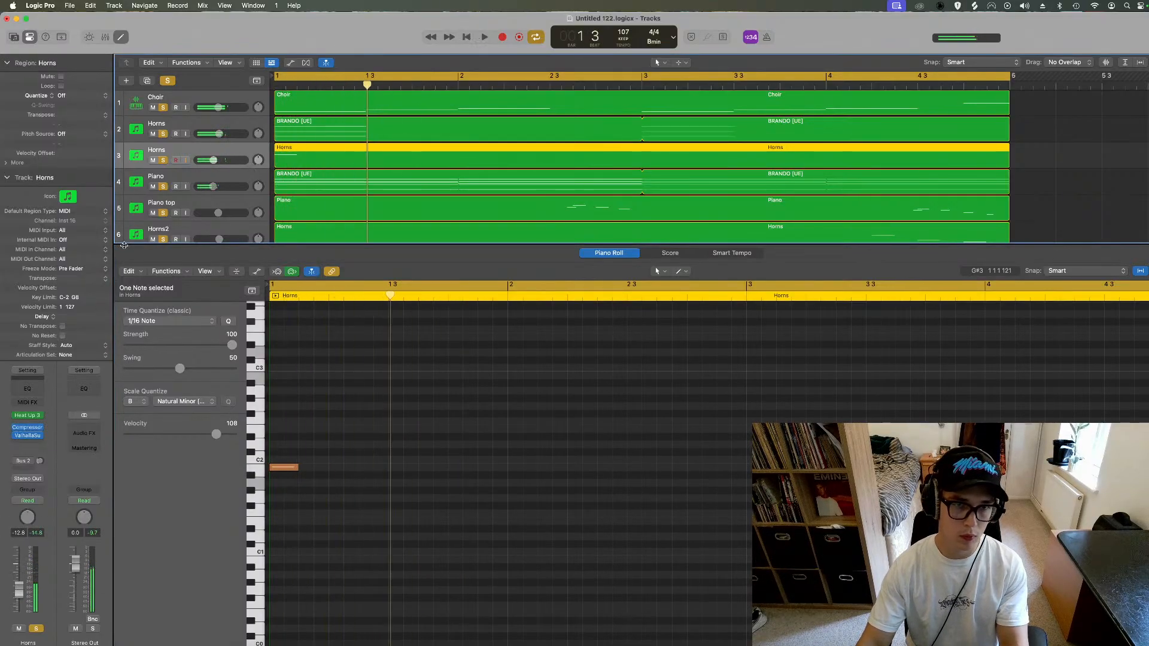
Step: Close the piano roll and rename the duplicated Horns track as Hit
key("space")
key("e")
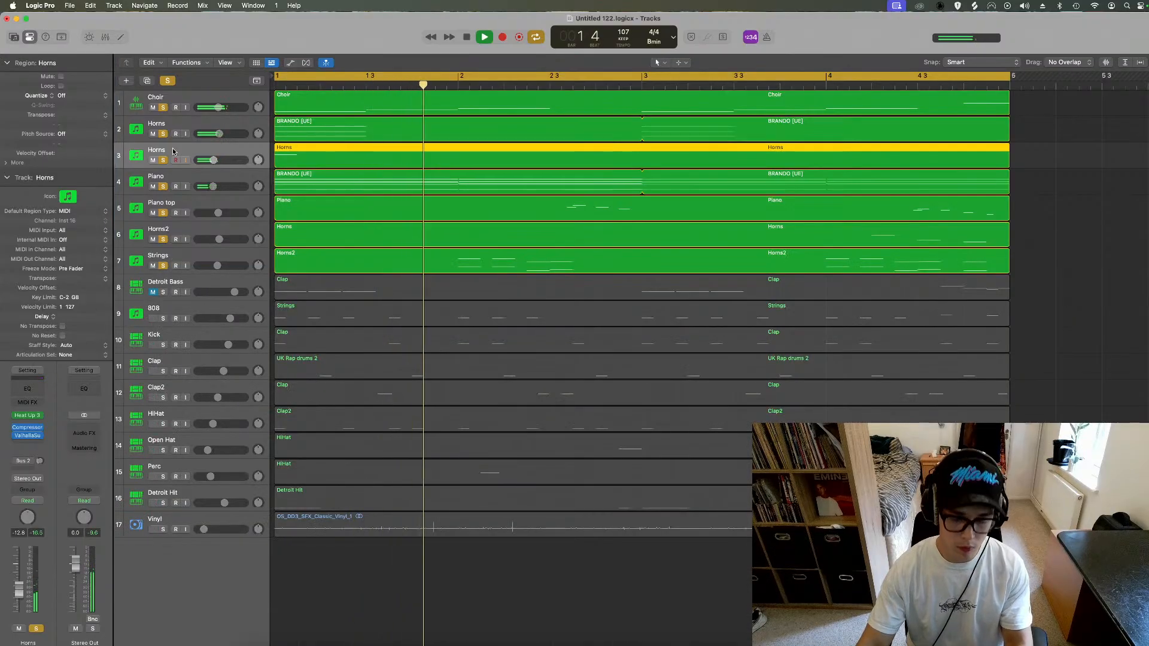
double_click(174, 151)
type("Hirt")
key("Return")
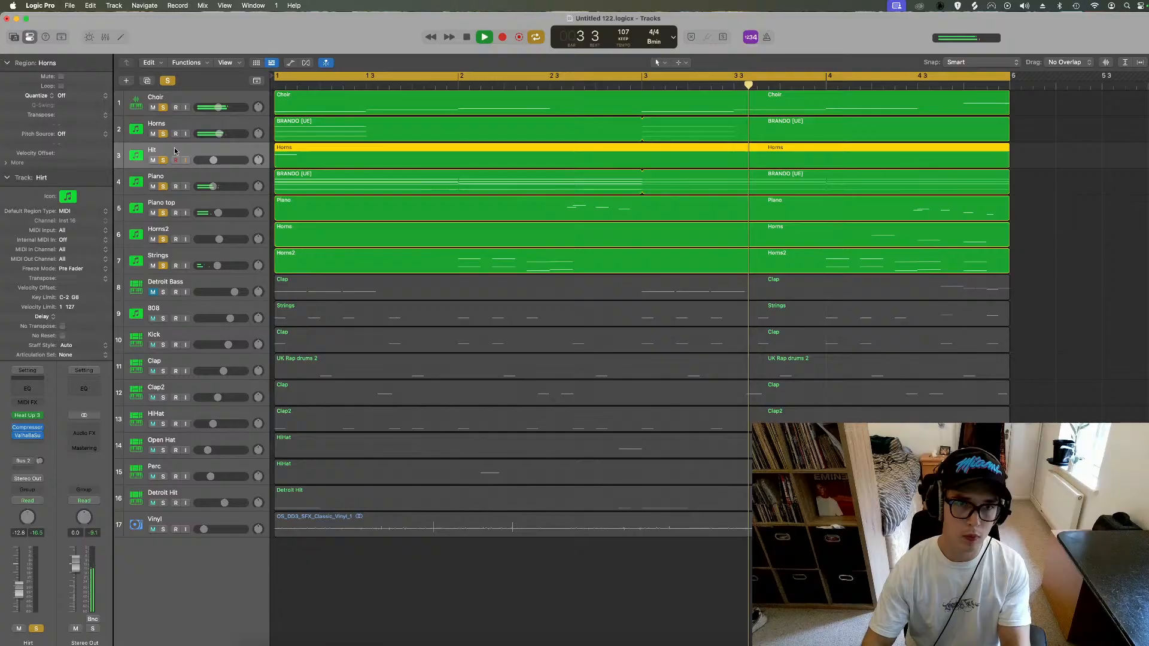
Step: Clear all solos, play the full beat and lower the Hit track to about -15.2 dB
key("space")
key("space")
key("space")
left_click(167, 81)
key("space")
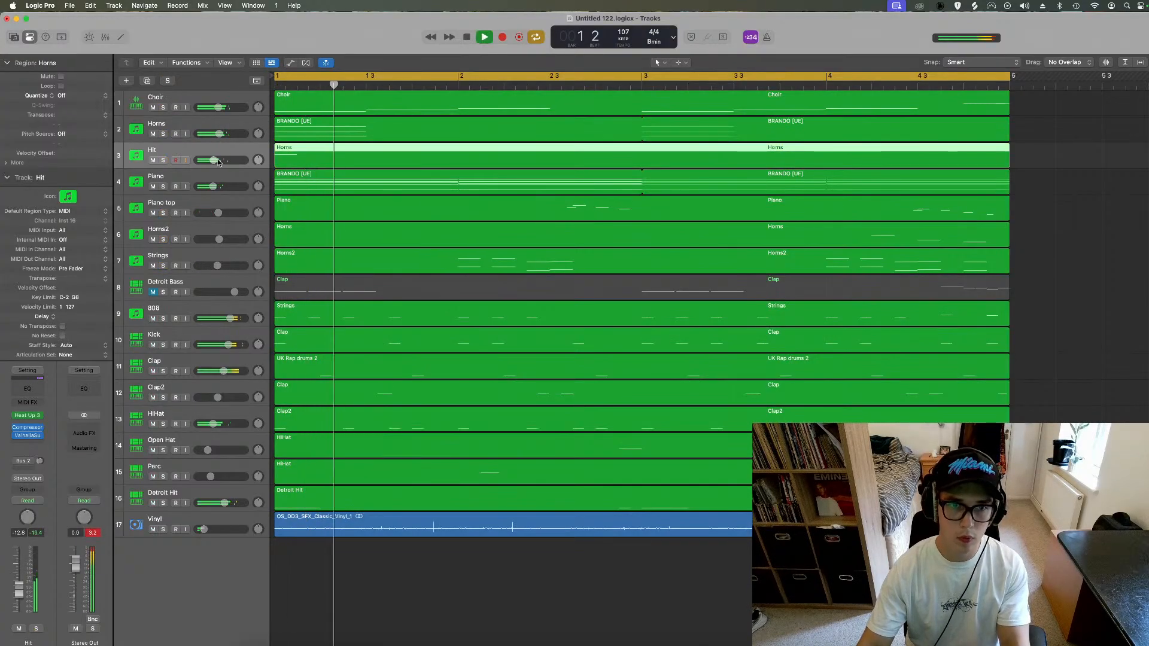
left_click_drag(218, 161, 215, 162)
key("space")
key("space")
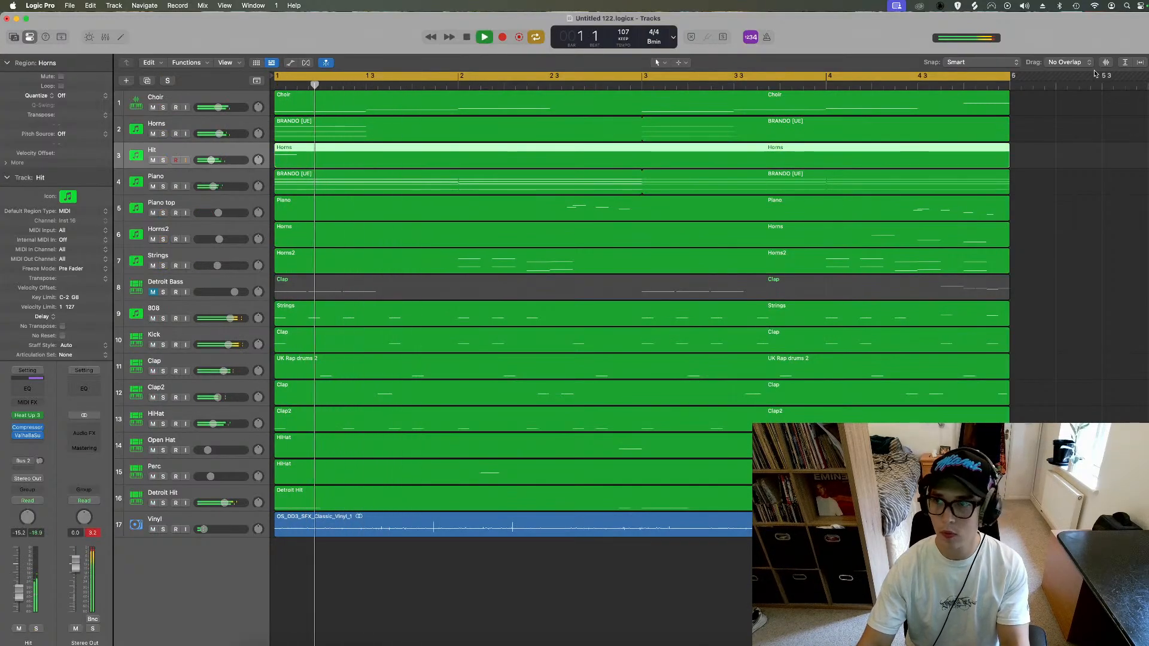
Step: Shrink the track heights to fit the arrangement and raise the Strings track to -6 dB
left_click_drag(1148, 62, 1143, 62)
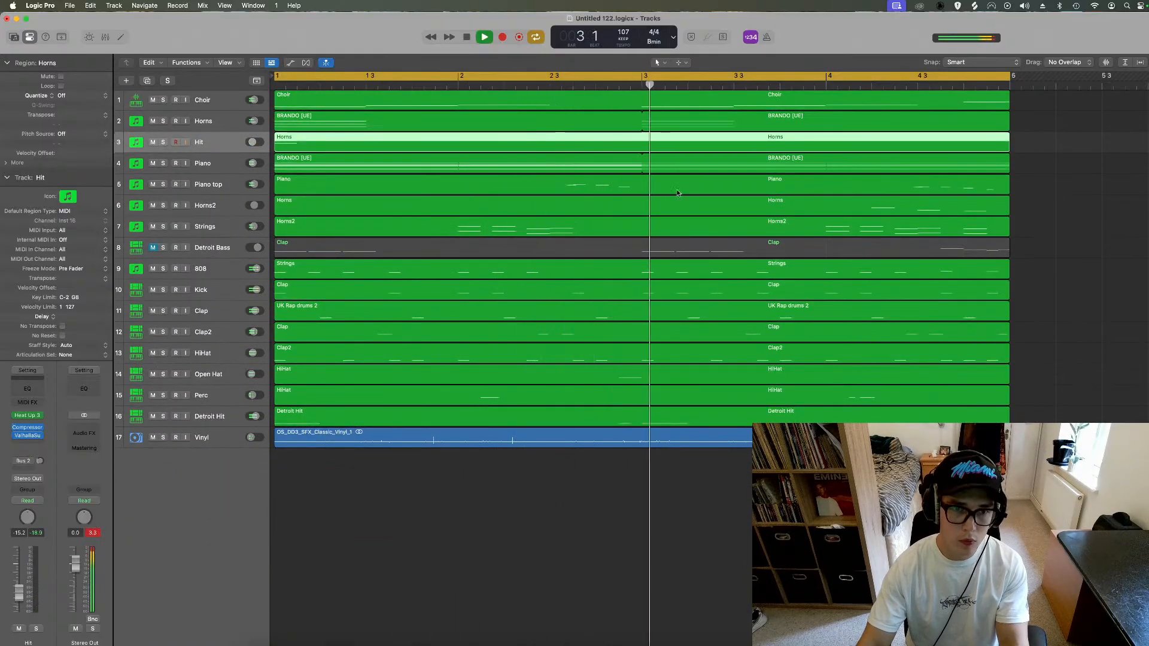
left_click(255, 227)
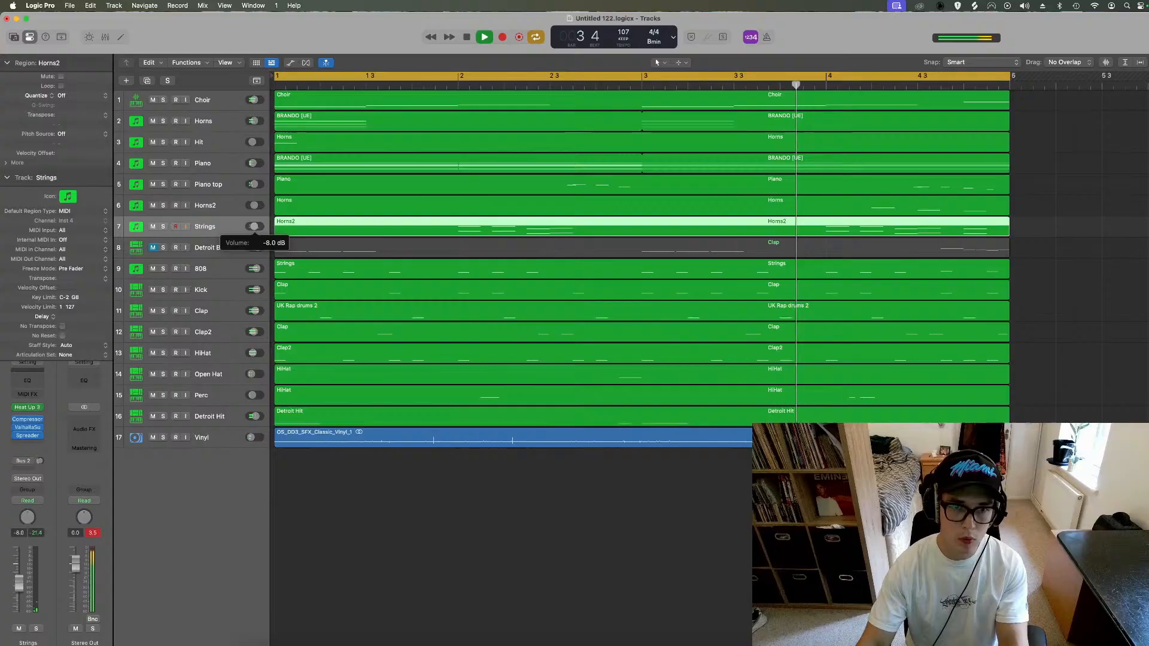
left_click_drag(254, 226, 255, 226)
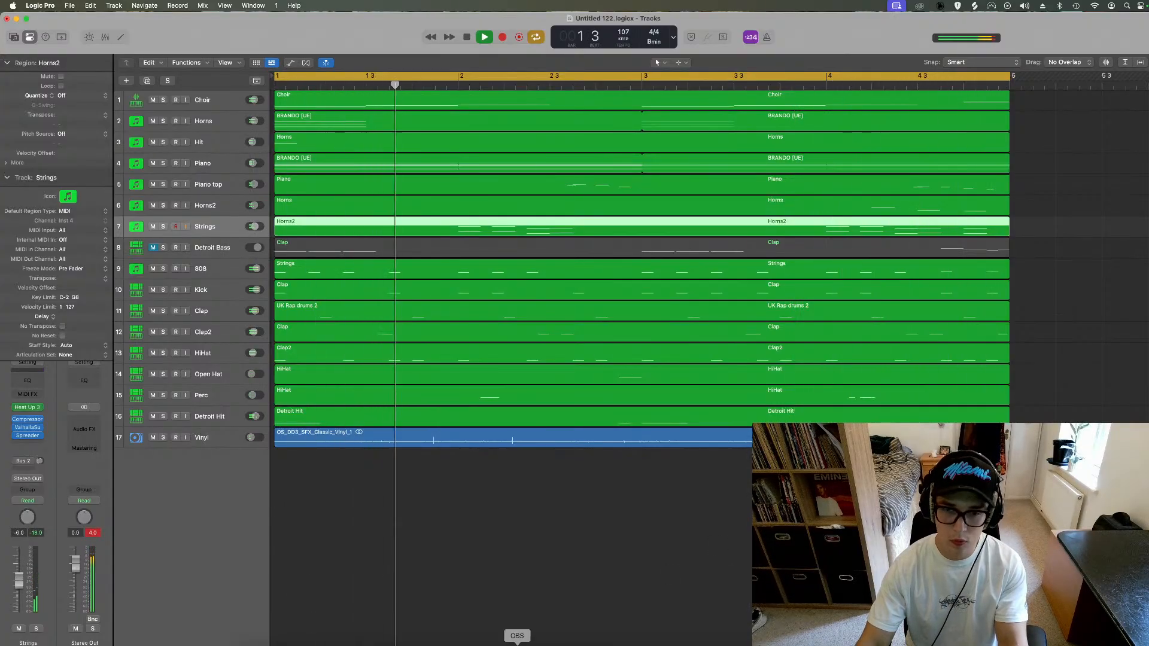
Step: Duplicate the 808 track, place the empty copy above the original and open its Heat Up 3 instrument
scroll(553, 526, "right", 1)
left_click(557, 508)
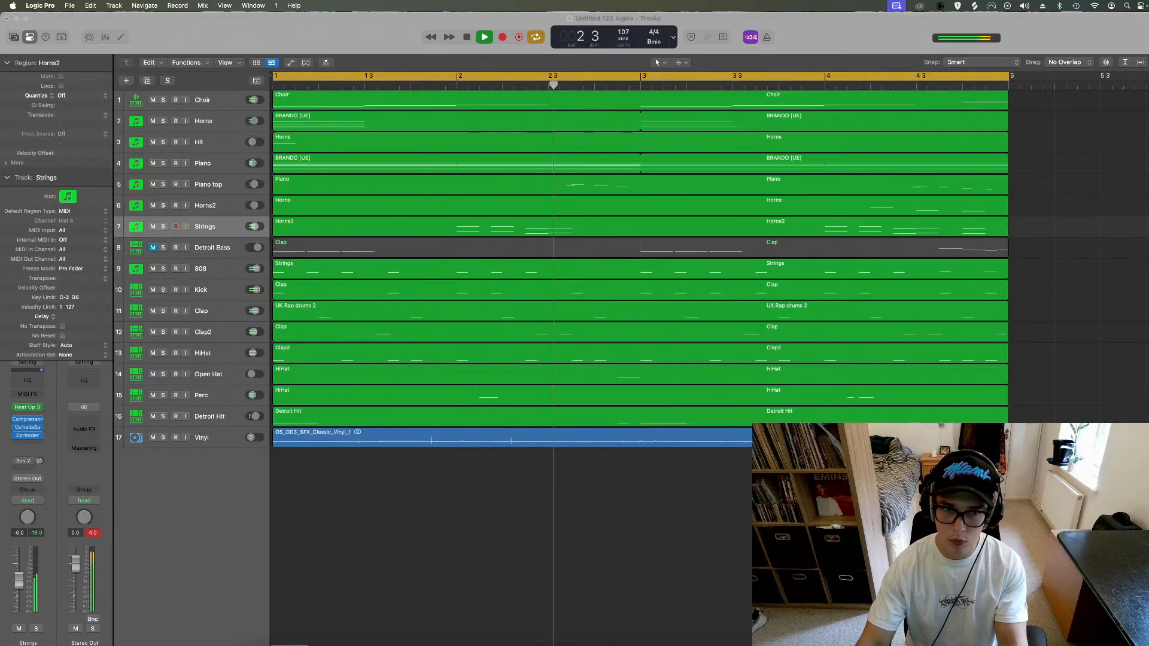
left_click(228, 268)
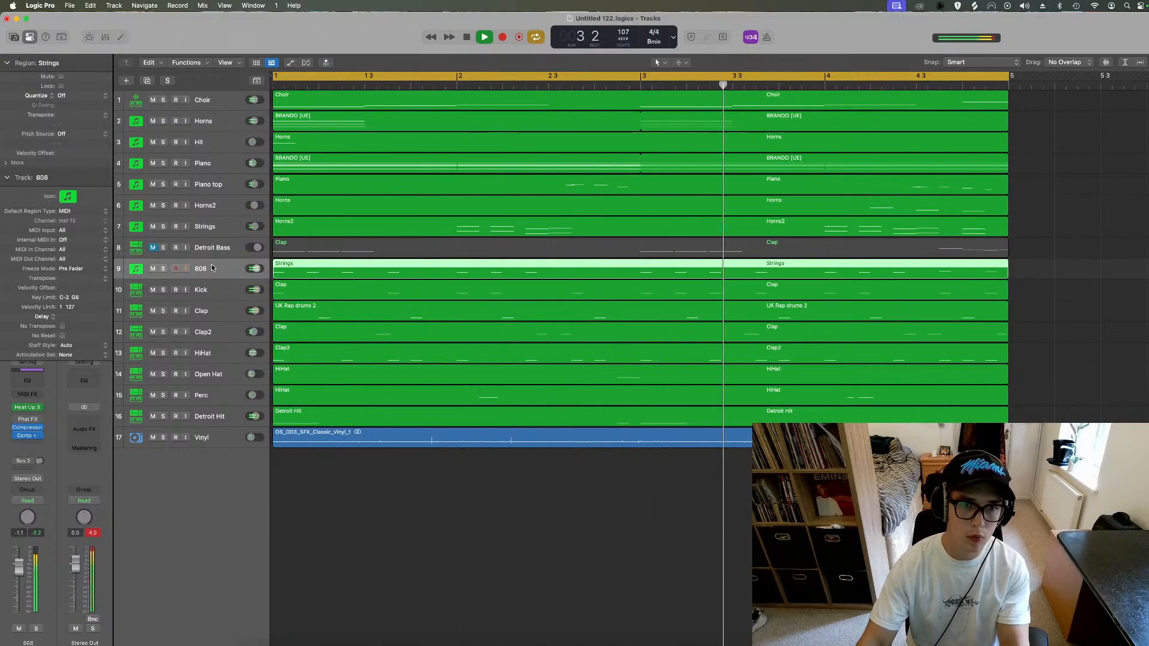
key("super+d")
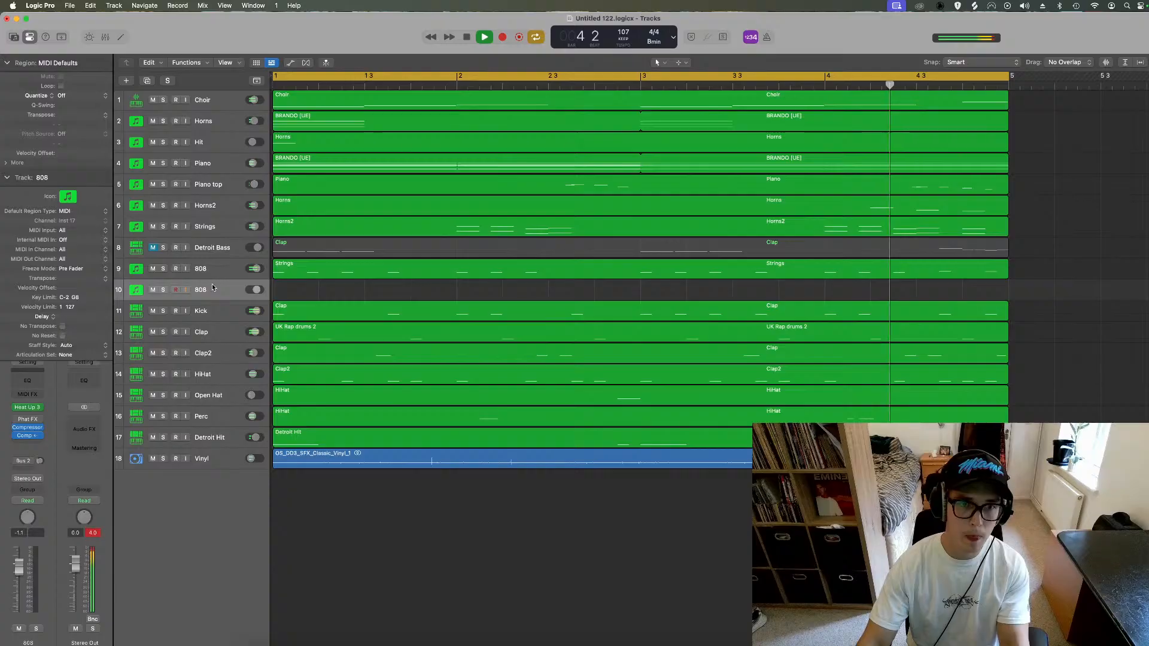
left_click(29, 410)
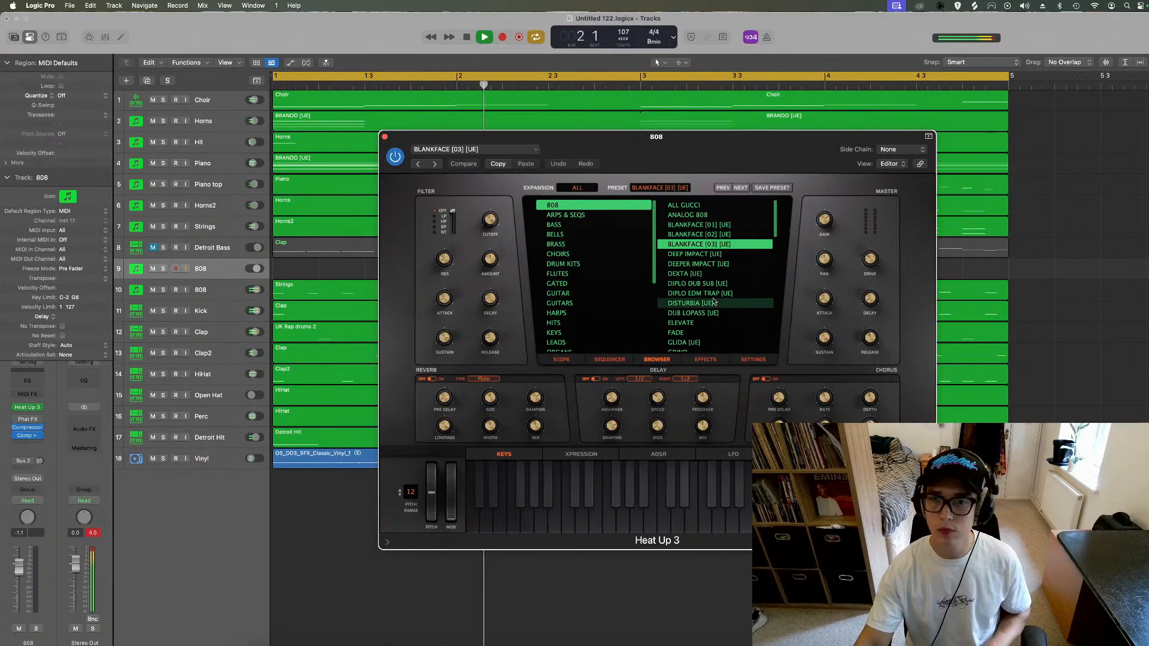
Step: Browse the Heat Up 3 808 presets for the duplicated track and try White Lambo [UE]
scroll(727, 303, "down", 3)
scroll(725, 303, "down", 5)
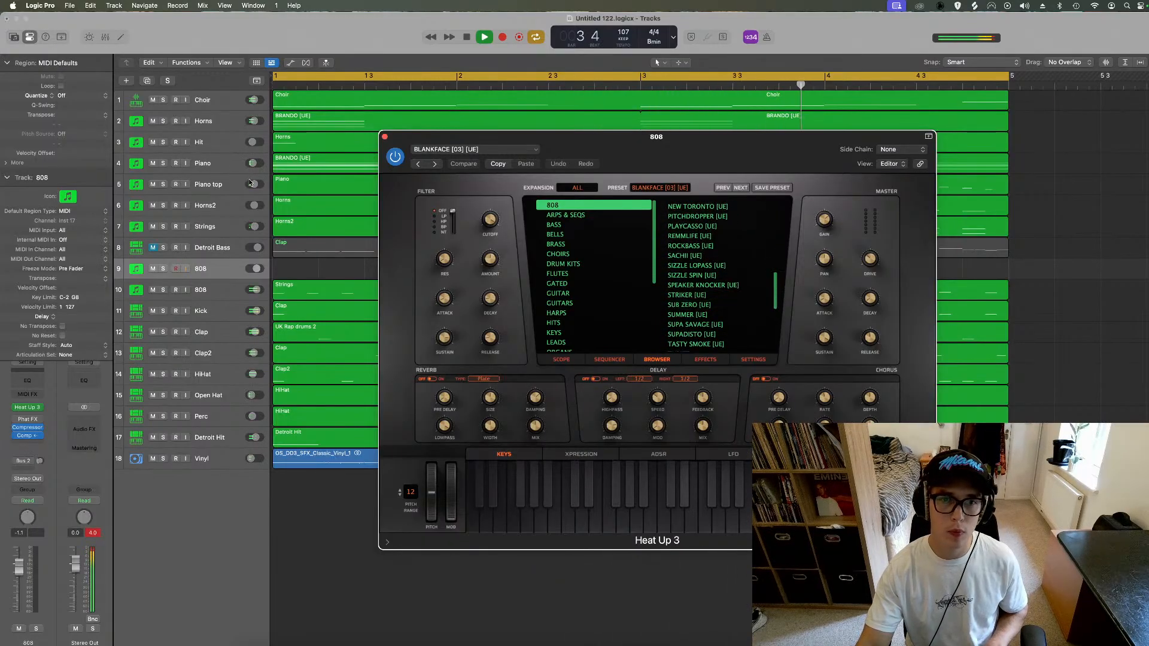
mouse_move(254, 184)
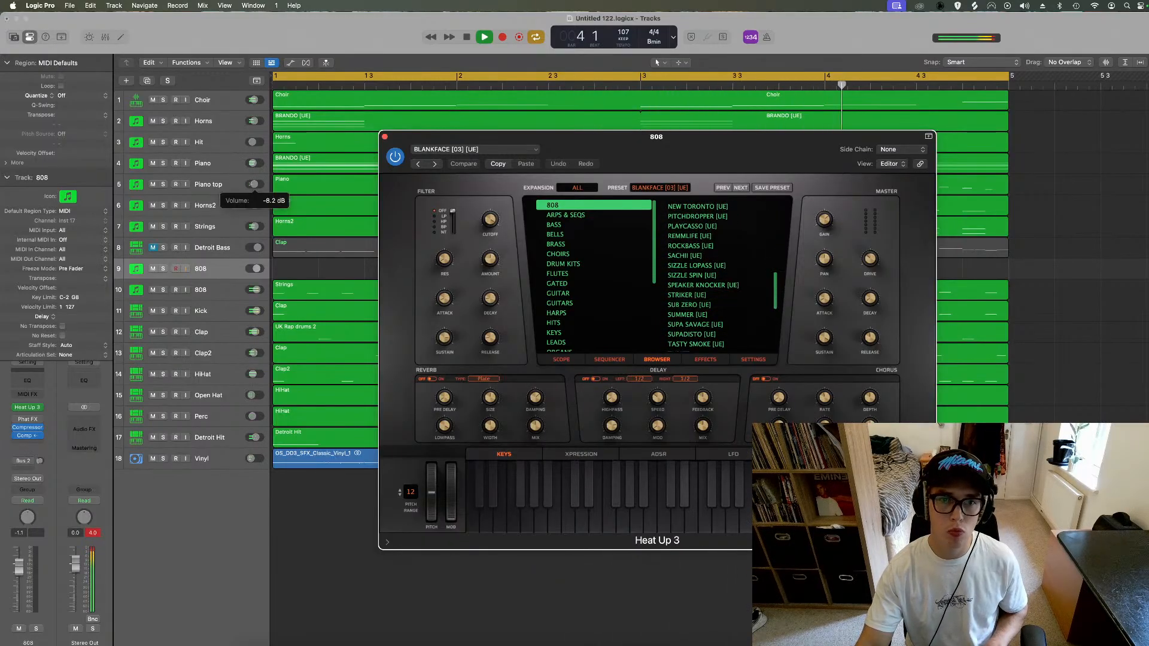
scroll(716, 315, "down", 5)
left_click(712, 311)
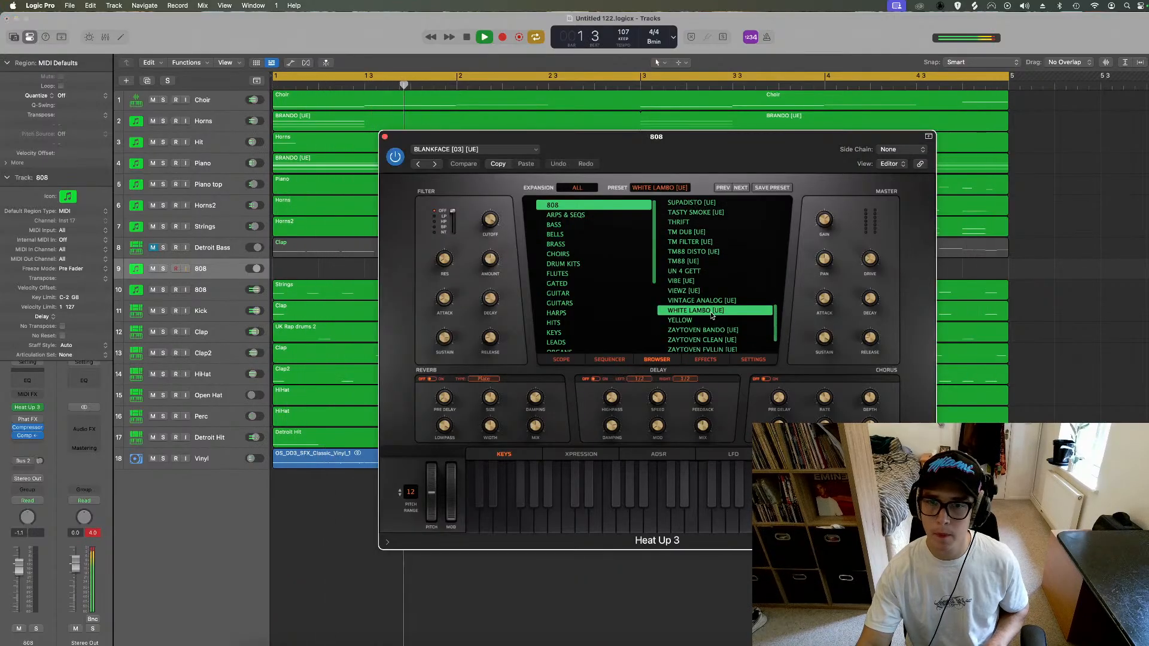
Step: Switch to the Heat Up 3 bass presets, audition Alpha [UE] and load Atomin Dogg [Grime]
left_click(583, 225)
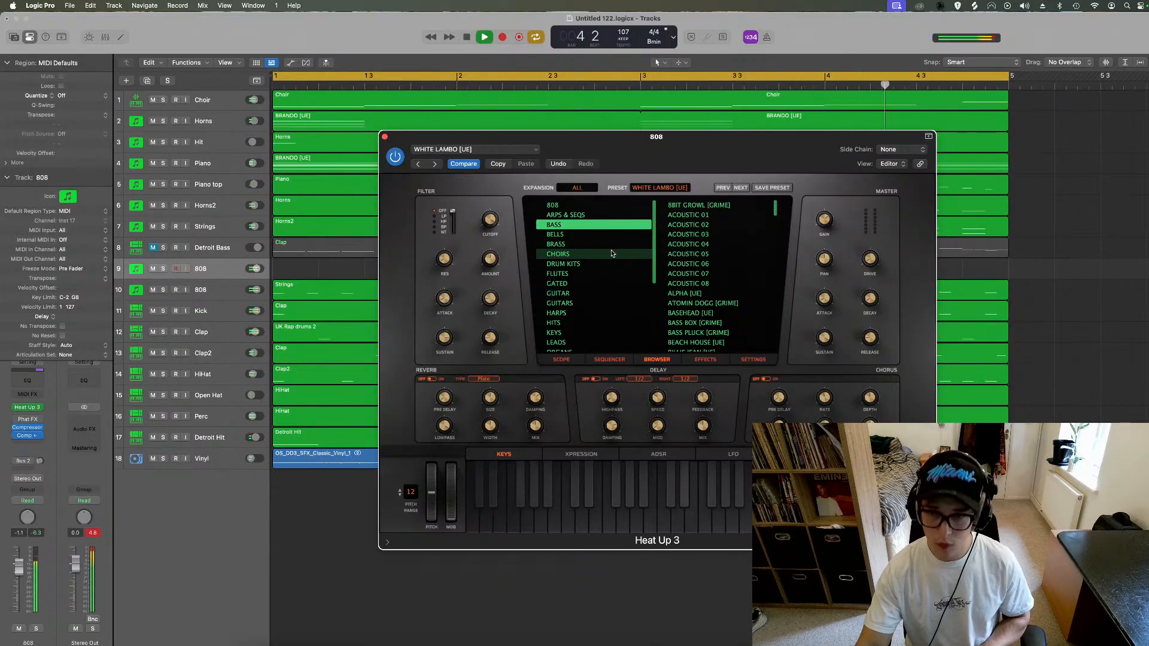
left_click(728, 294)
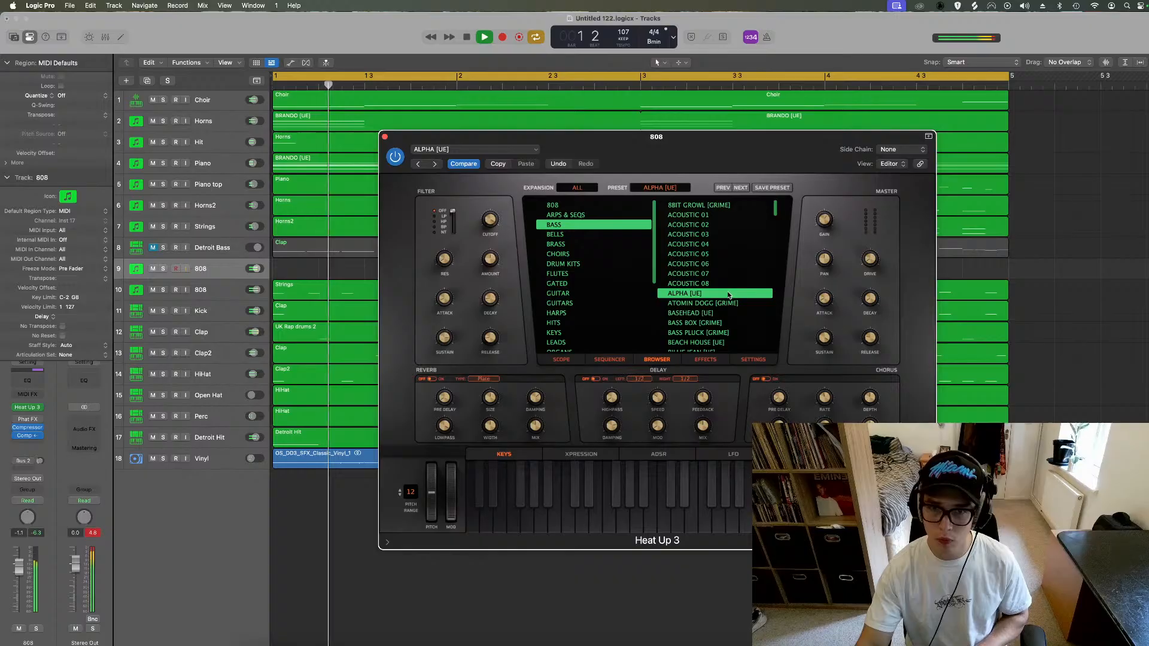
scroll(727, 297, "down", 1)
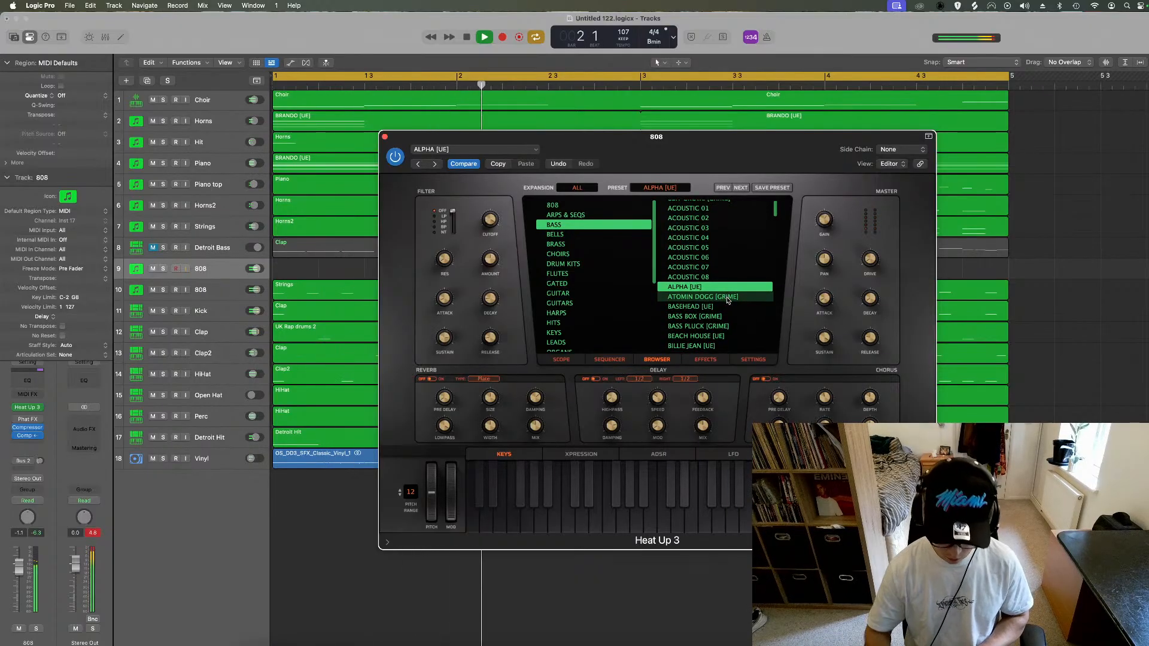
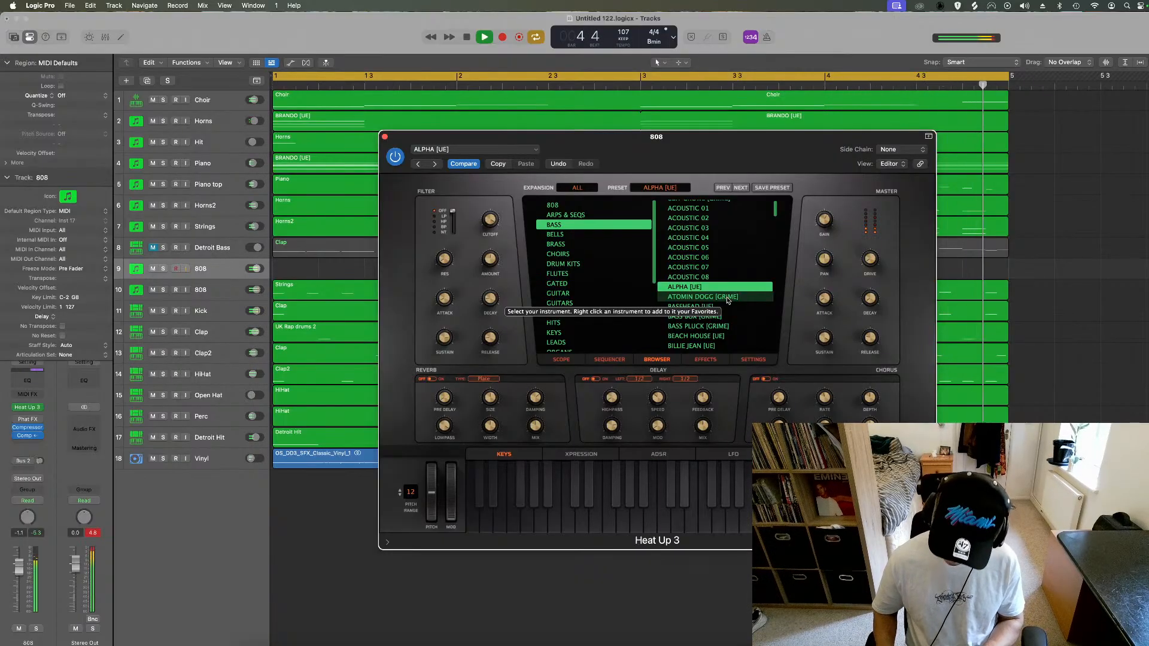
left_click(728, 298)
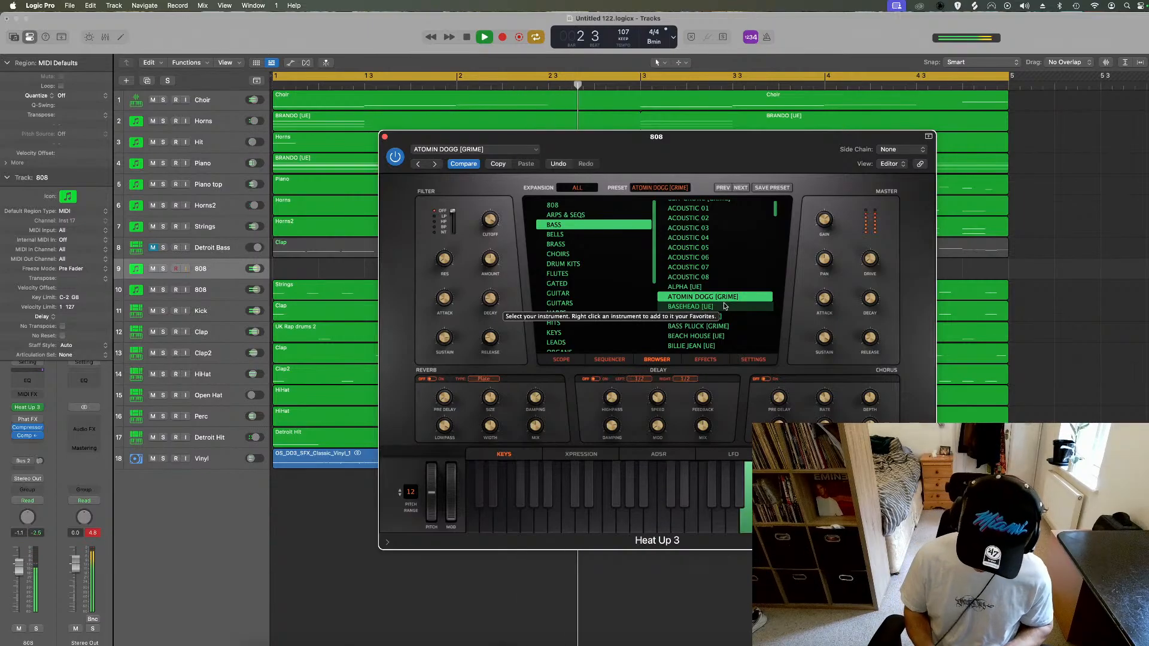
Step: Browse the Heat Up 3 bass presets to Bitter, record a short phrase on the upper 808 track and close the instrument
key("Down")
key("Down")
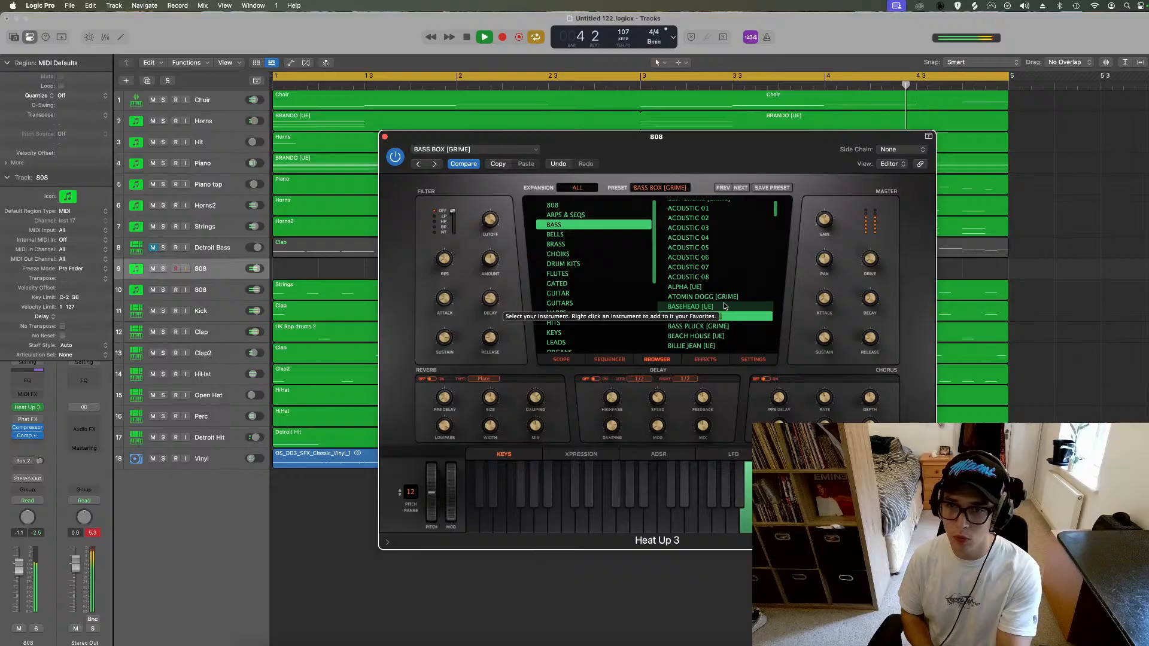
key("Down")
key("Down")
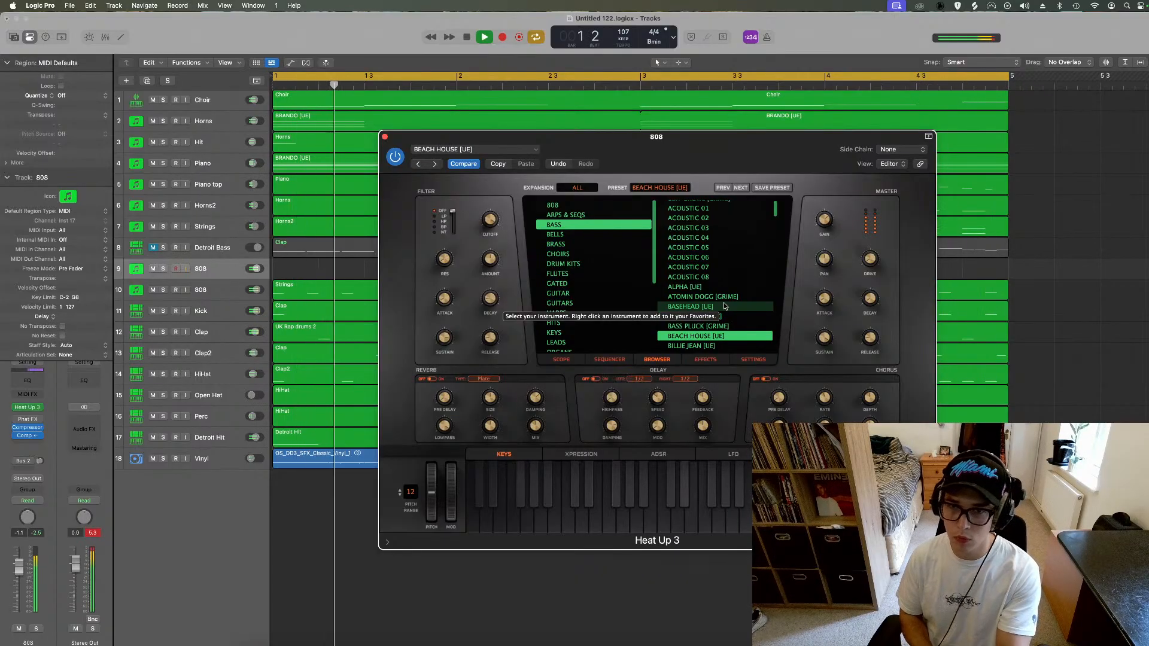
key("Down")
key("Down")
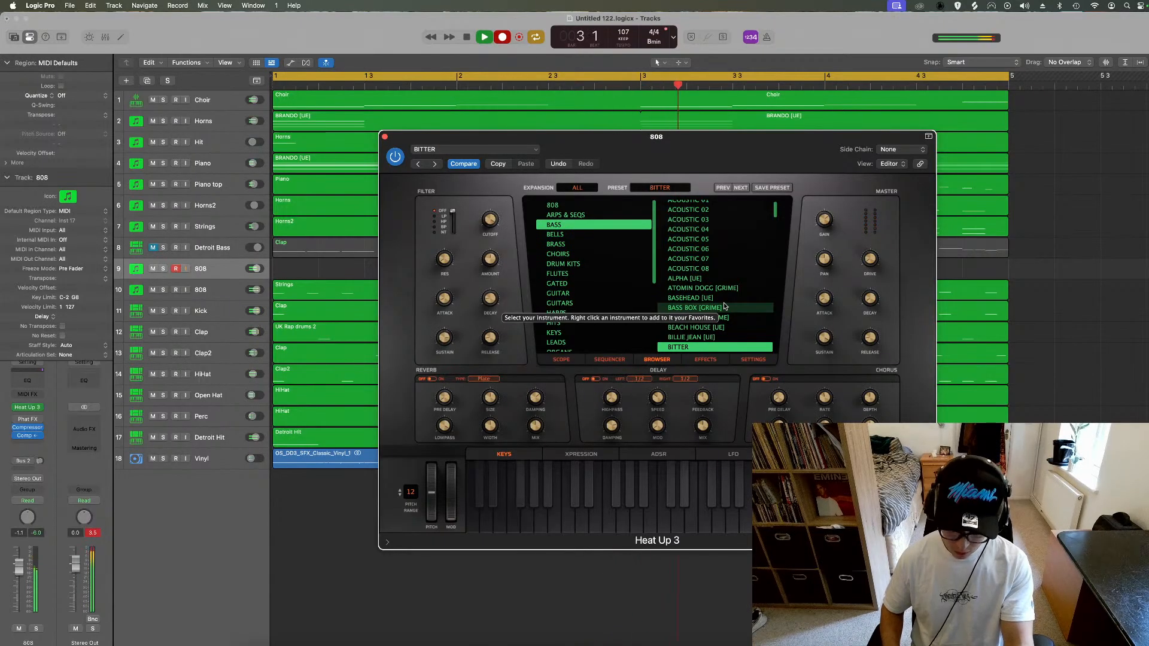
key("space")
key("space")
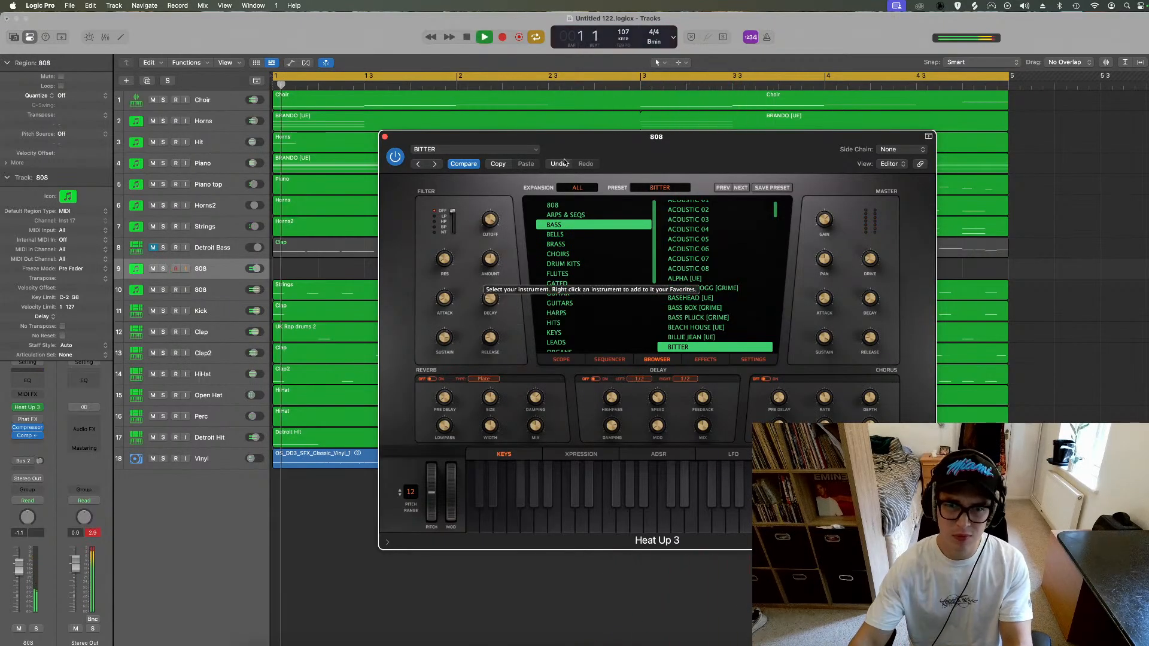
left_click(385, 137)
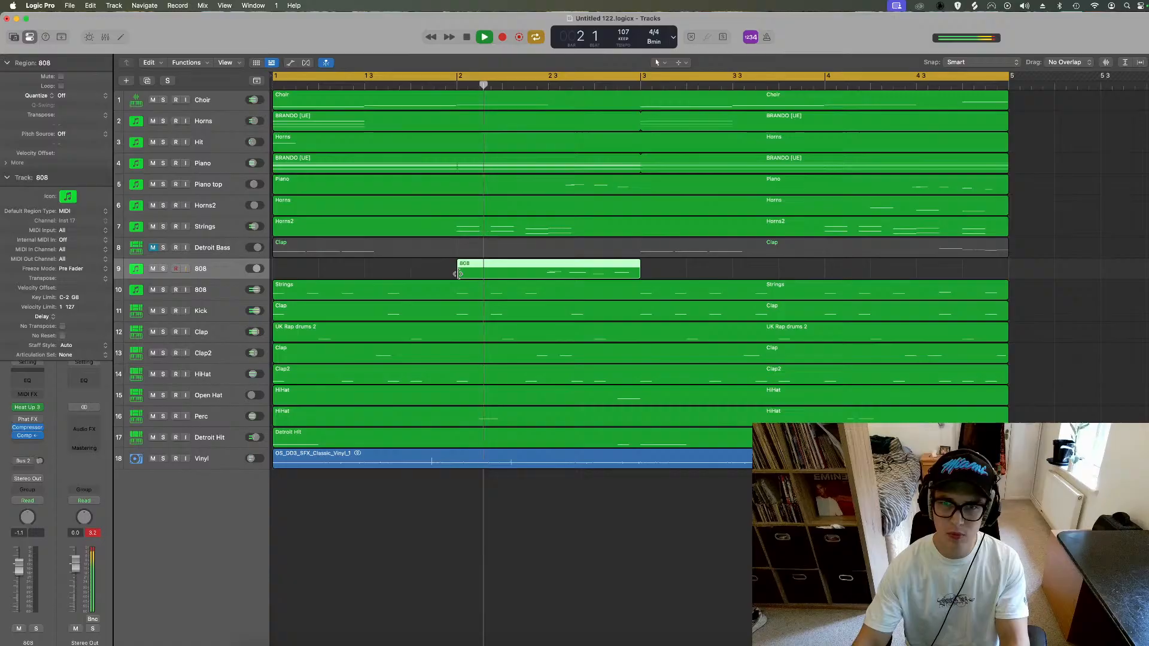
Step: Move the recorded bass region to the start of bar 1 and extend its end to bar 5
key("space")
left_click_drag(459, 274, 301, 273)
key("space")
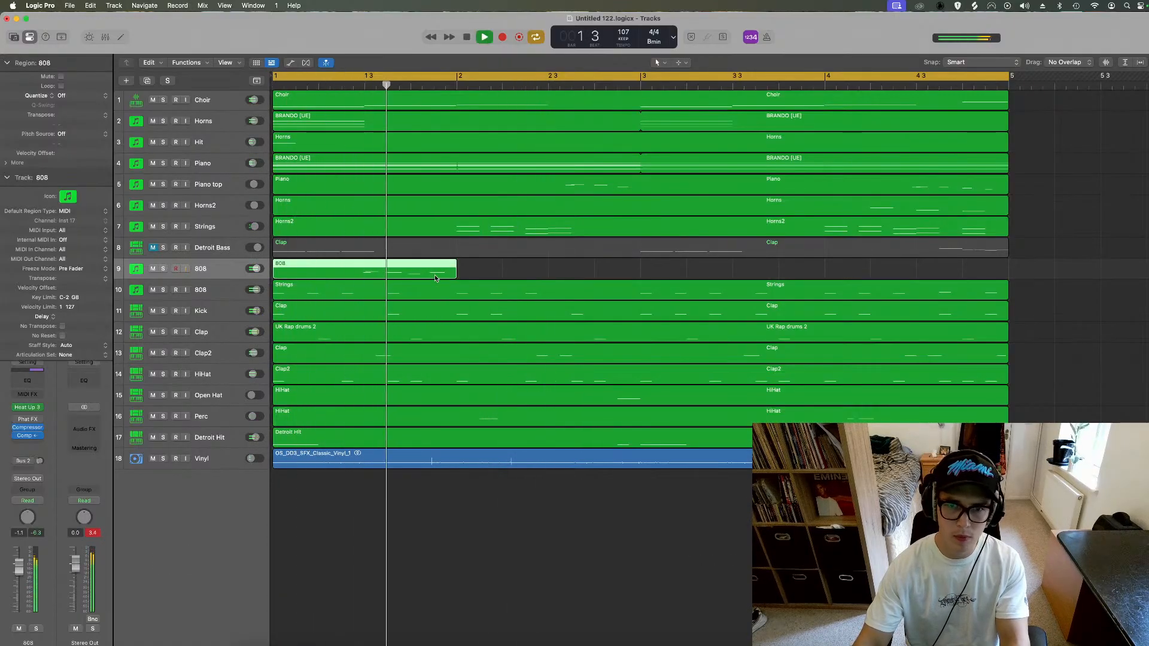
key("space")
left_click_drag(455, 269, 1009, 267)
Step: Solo both 808 tracks together with all tracks from Choir to Strings and play them back
left_click(164, 268)
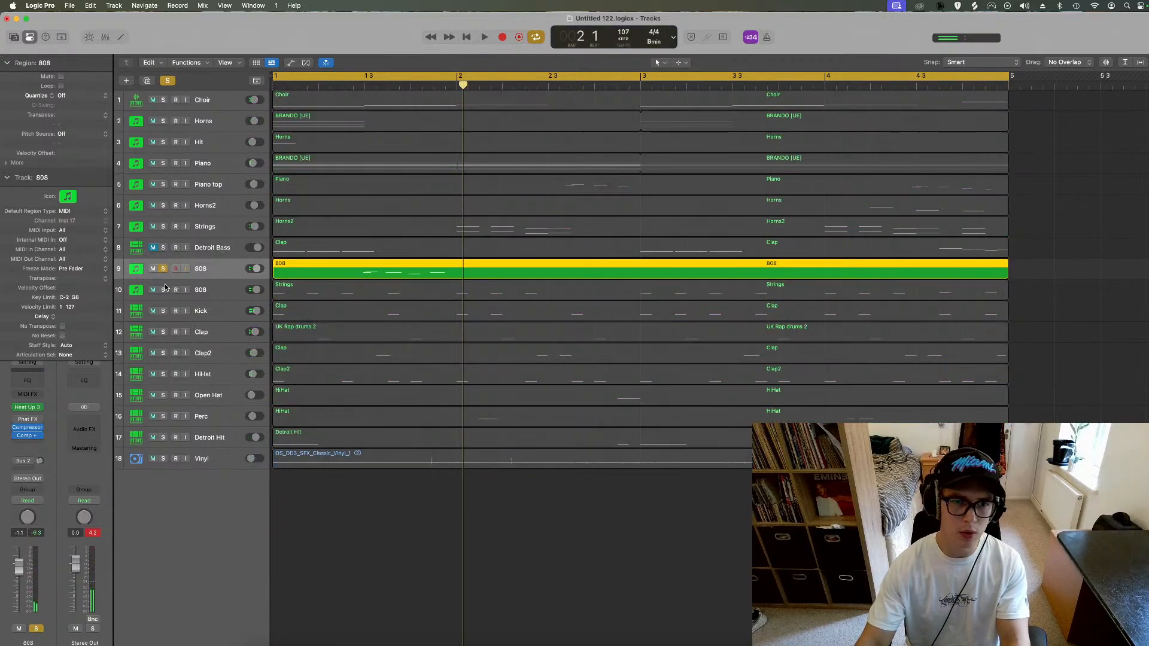
left_click(163, 290)
left_click_drag(163, 226, 169, 116)
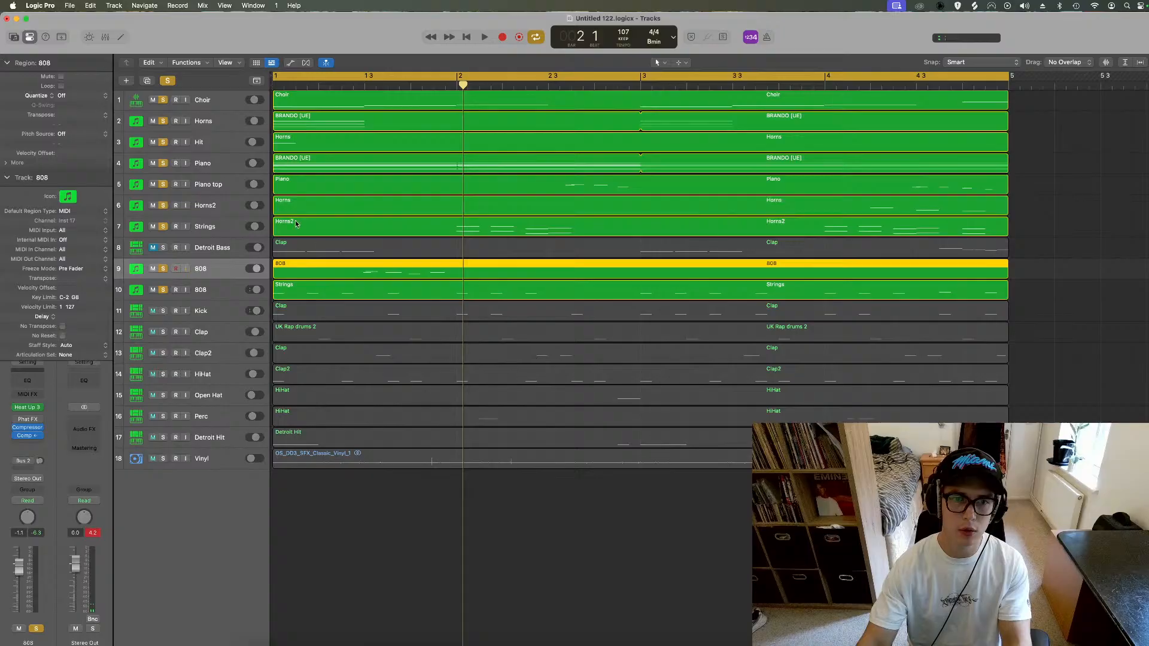
key("space")
Step: Open the new bass region in the Piano Roll and apply the Fixed Note Length transform at 0 0 1 0 to all five notes
double_click(348, 267)
left_click_drag(341, 411, 563, 545)
left_click(186, 273)
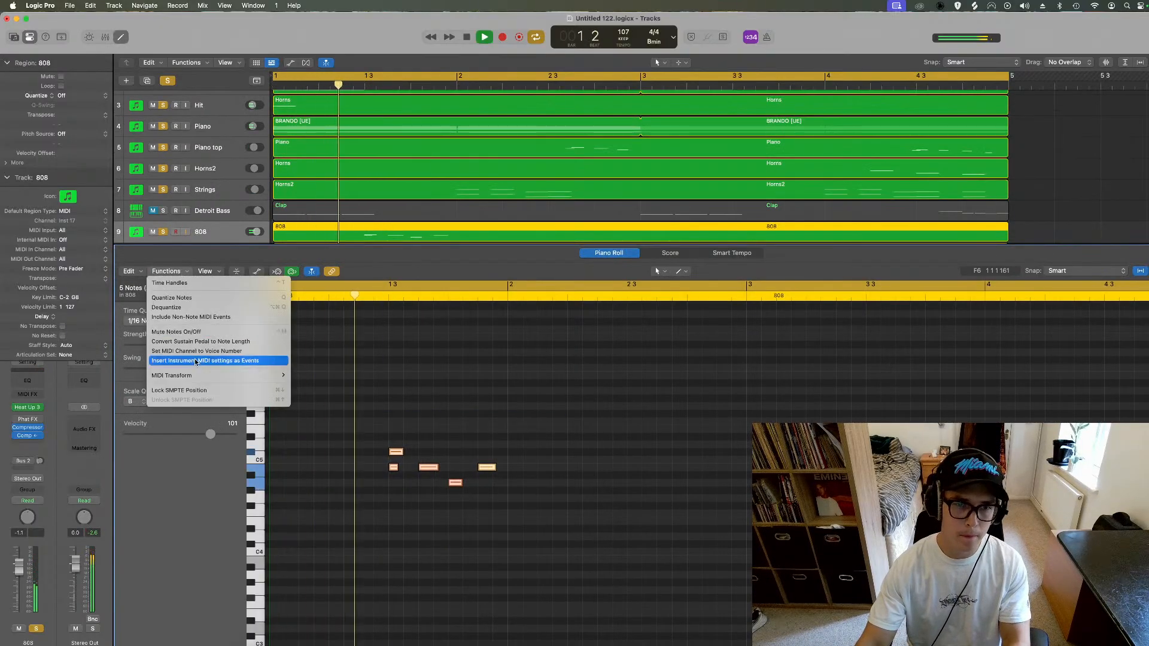
mouse_move(263, 375)
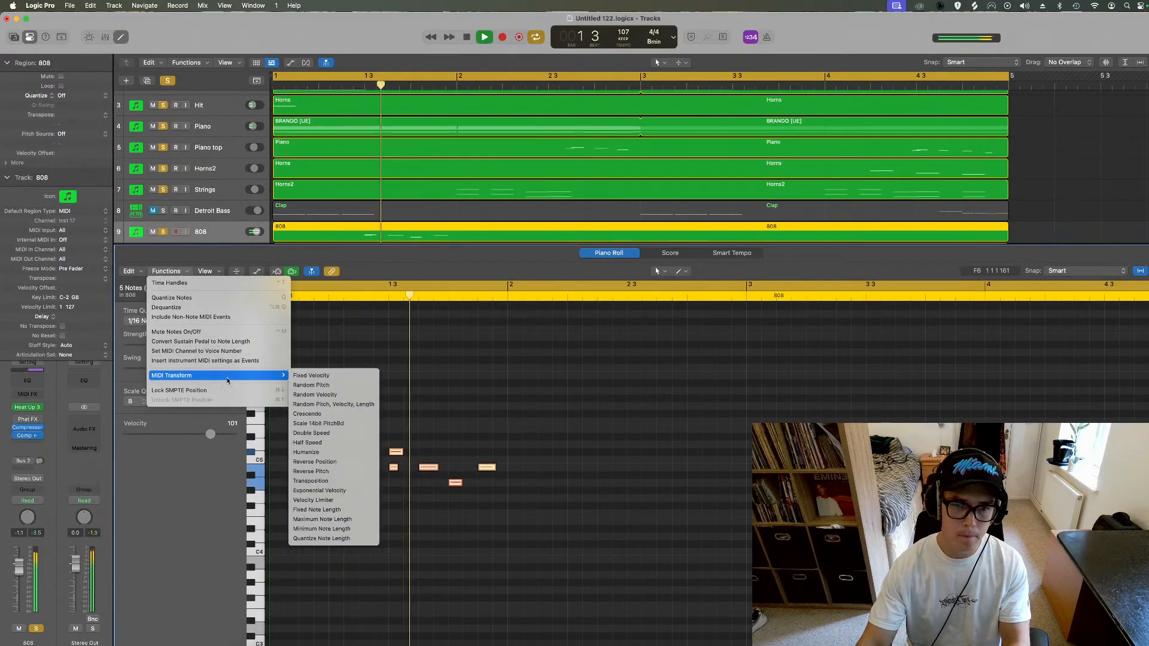
left_click(341, 509)
key("space")
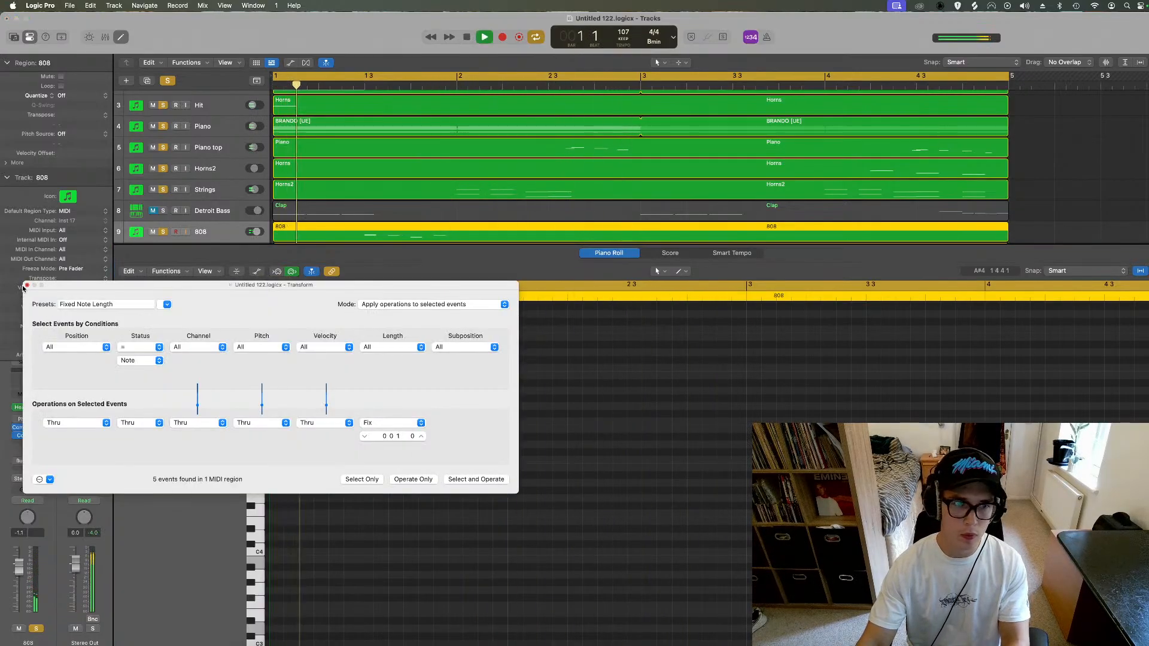
left_click(27, 286)
left_click(443, 410)
Step: Nudge the lower of the two opening bass notes slightly earlier and set its velocity to 87
key("space")
left_click_drag(396, 470, 389, 472)
key("space")
left_click(207, 435)
left_click_drag(197, 438, 195, 438)
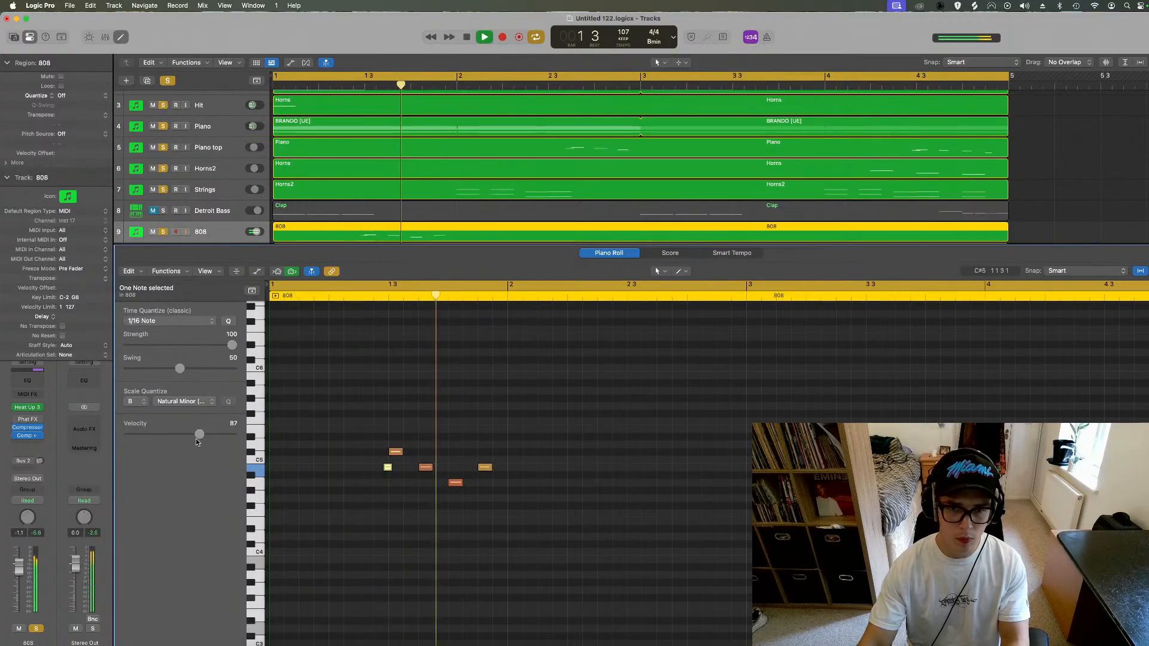
key("space")
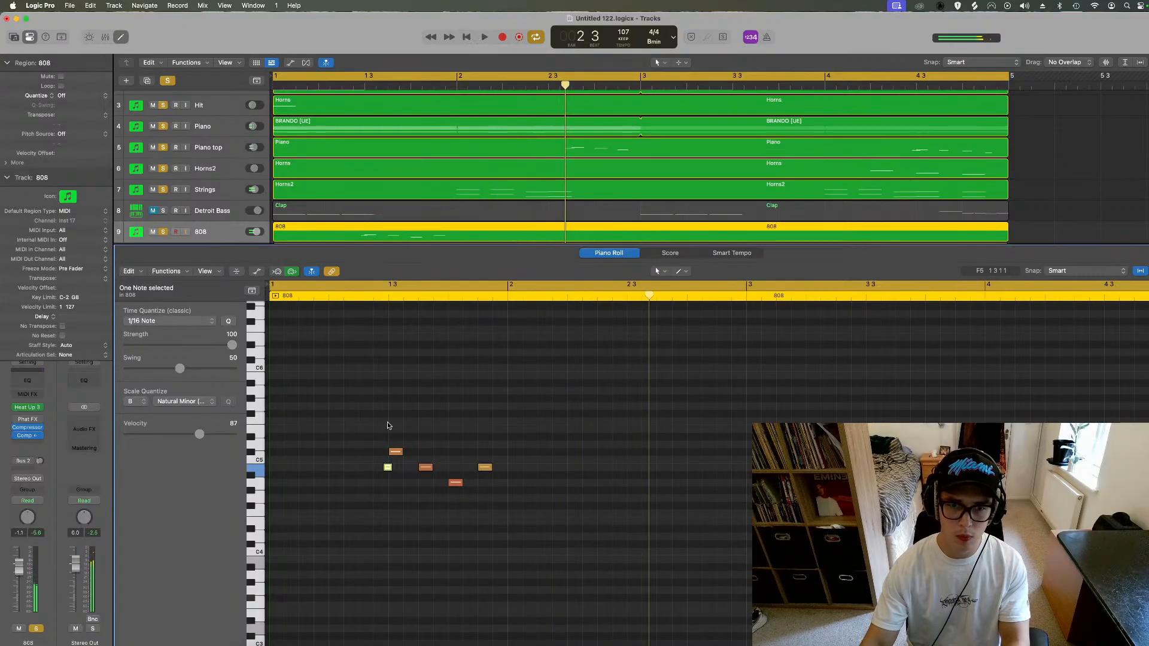
Step: Select the other four bass notes, lengthen them slightly and play the phrase back
left_click_drag(401, 435, 489, 508)
left_click_drag(492, 468, 497, 471)
key("space")
key("space")
key("space")
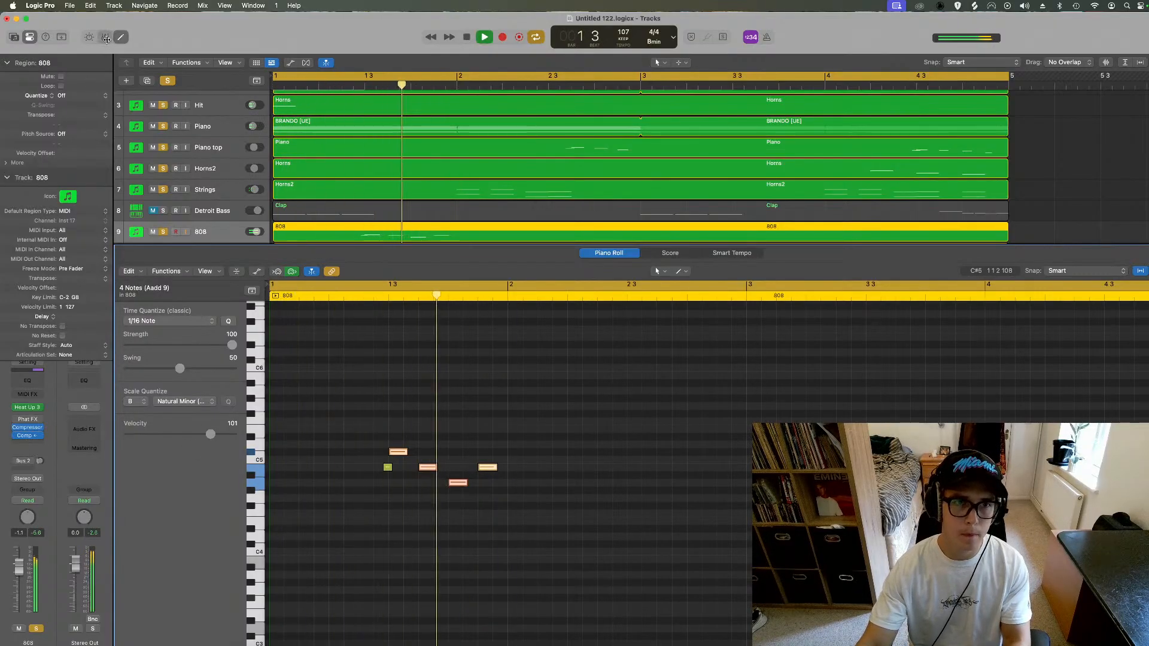
Step: Copy the Piano top channel's ValhallaSupermassive reverb onto the upper 808 channel and set its mix to 34.7%
key("x")
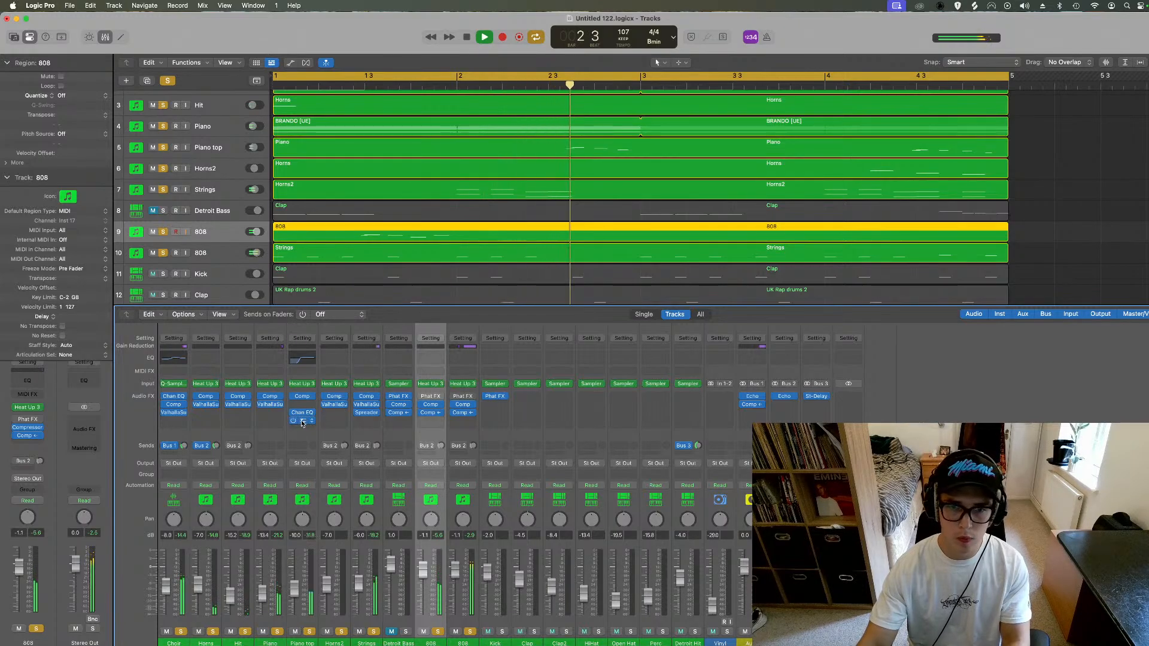
left_click_drag(431, 423, 431, 423)
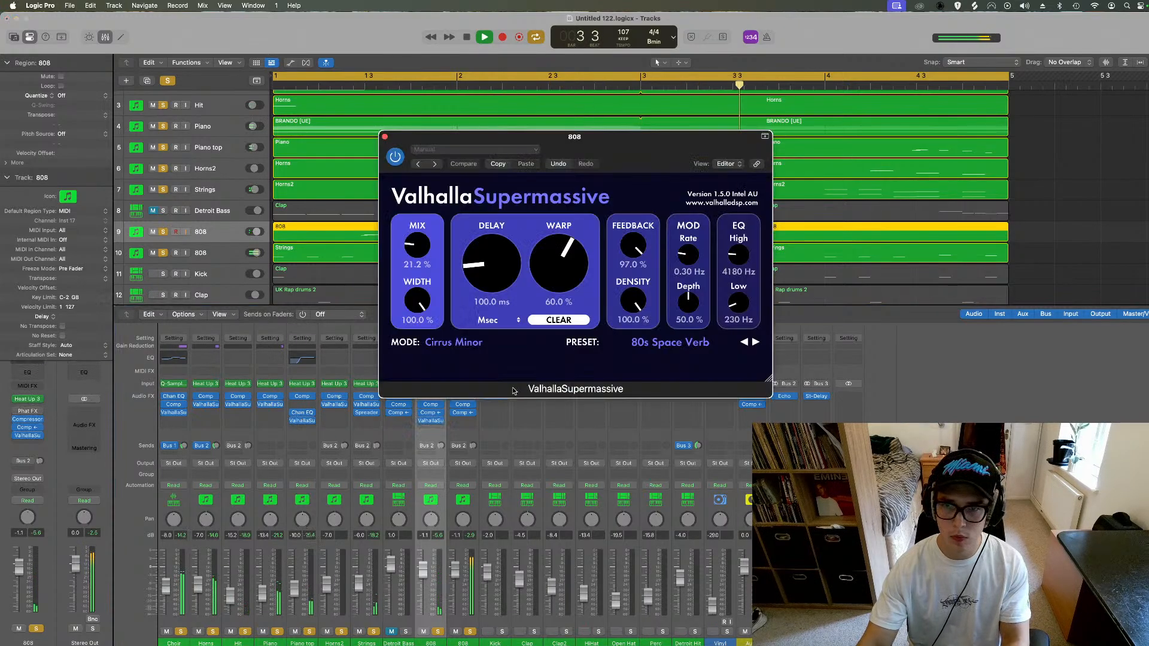
left_click_drag(415, 245, 415, 225)
key("space")
key("space")
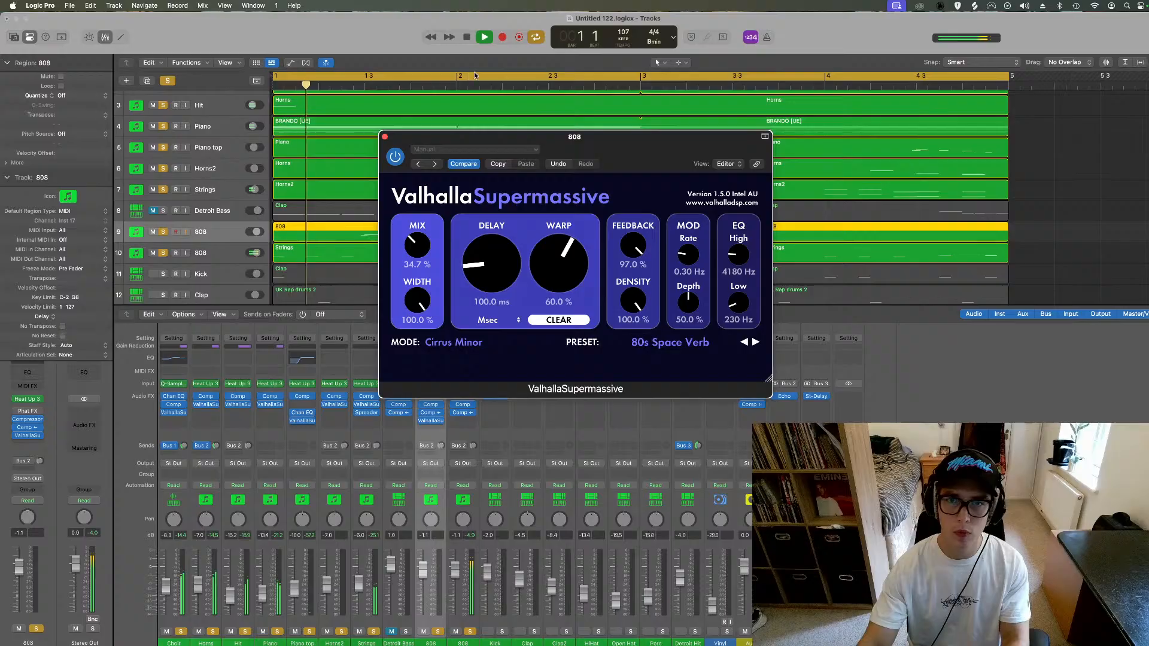
Step: Shorten the cycle range to bars 1 to 3 and close the reverb and the Mixer
left_click(486, 80)
left_click_drag(627, 80, 282, 81)
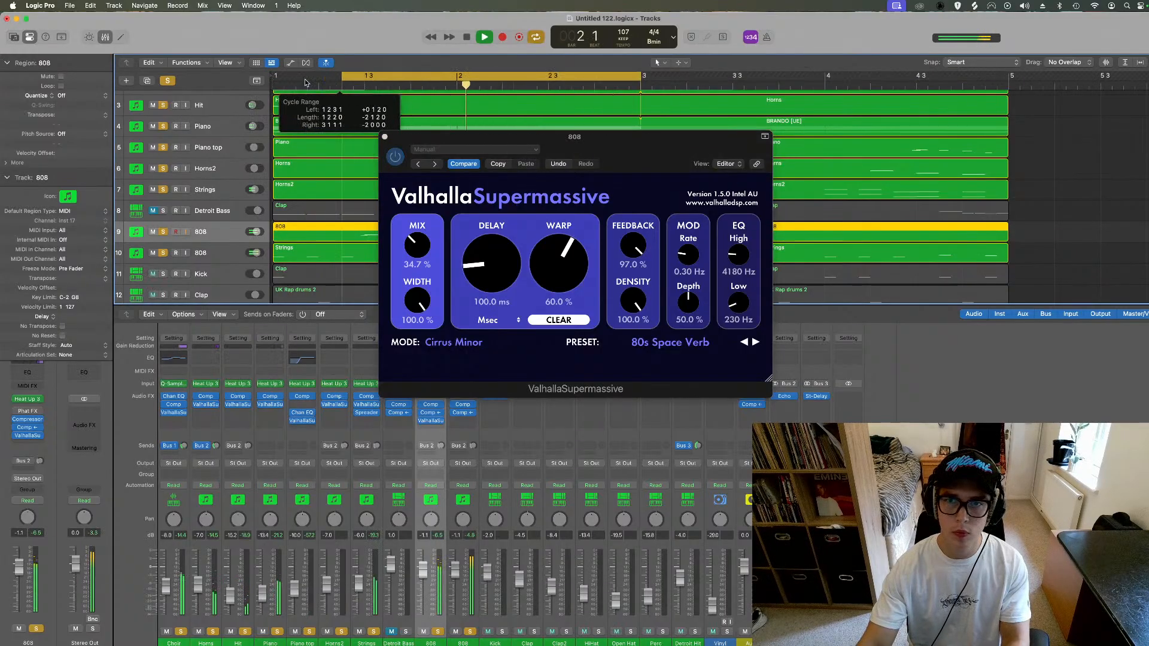
left_click(384, 137)
left_click(105, 37)
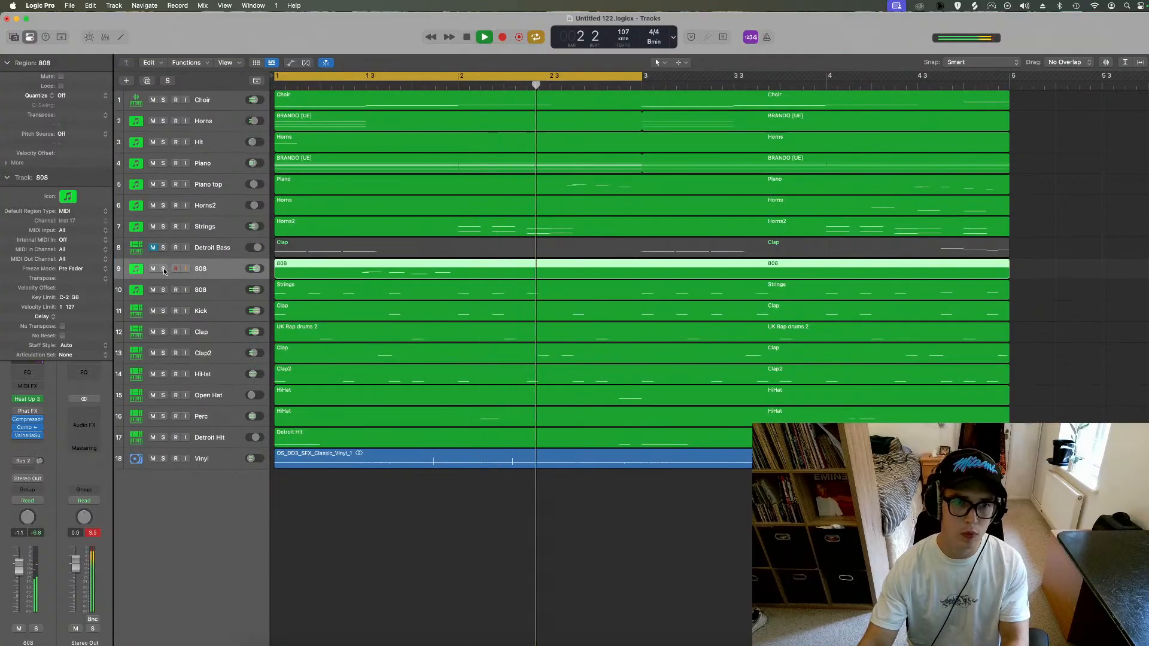
Step: Solo the upper 808 track and rename it Bass fill
left_click(163, 268)
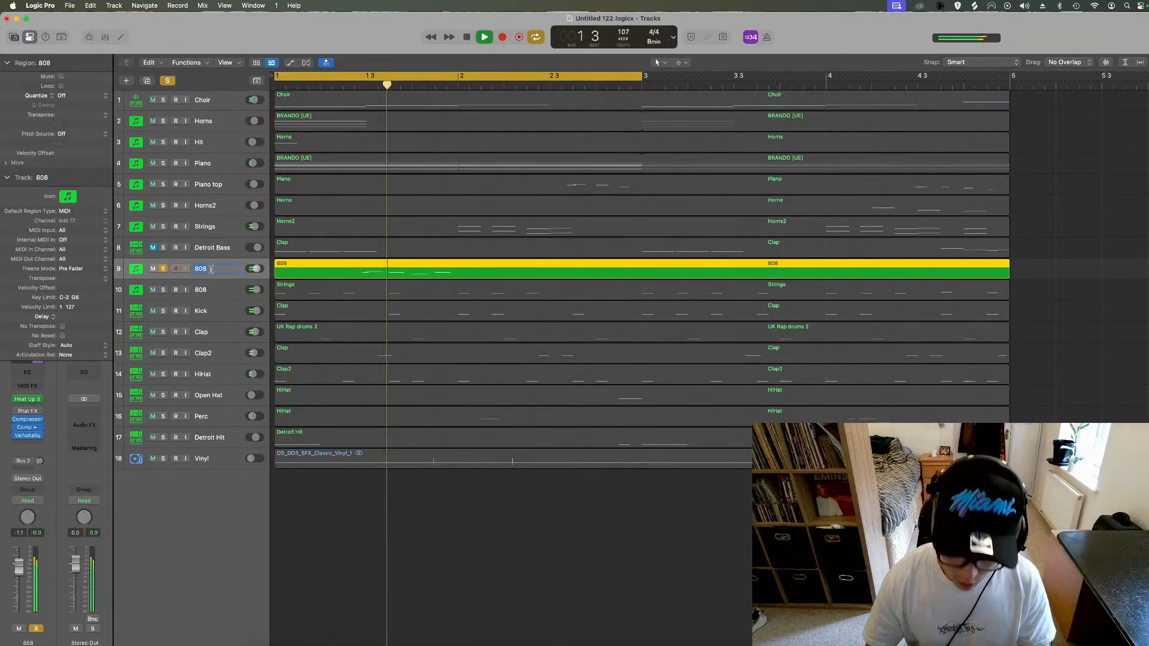
double_click(210, 269)
type("Basas")
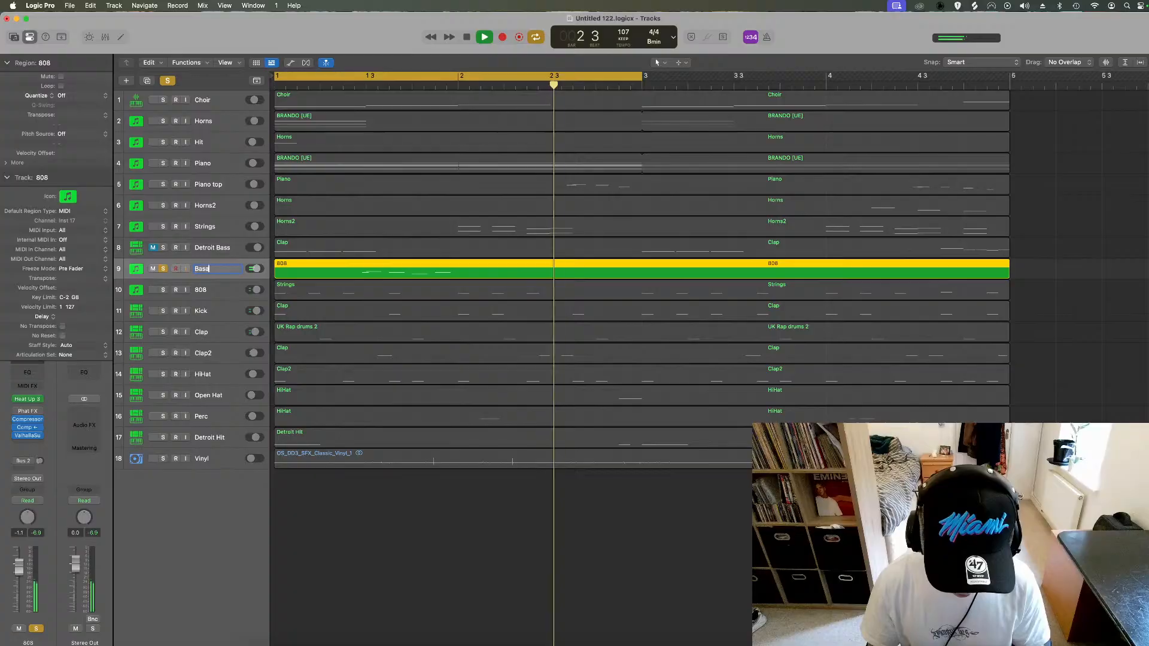
key("BackSpace")
key("BackSpace")
type("s fill")
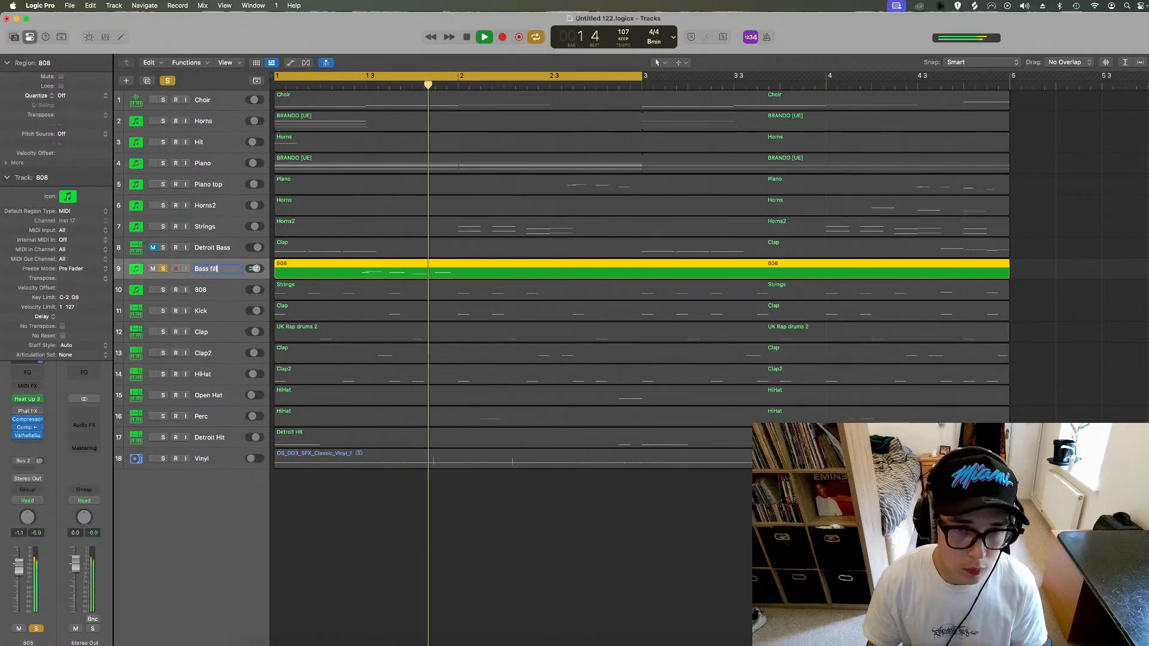
key("Return")
key("space")
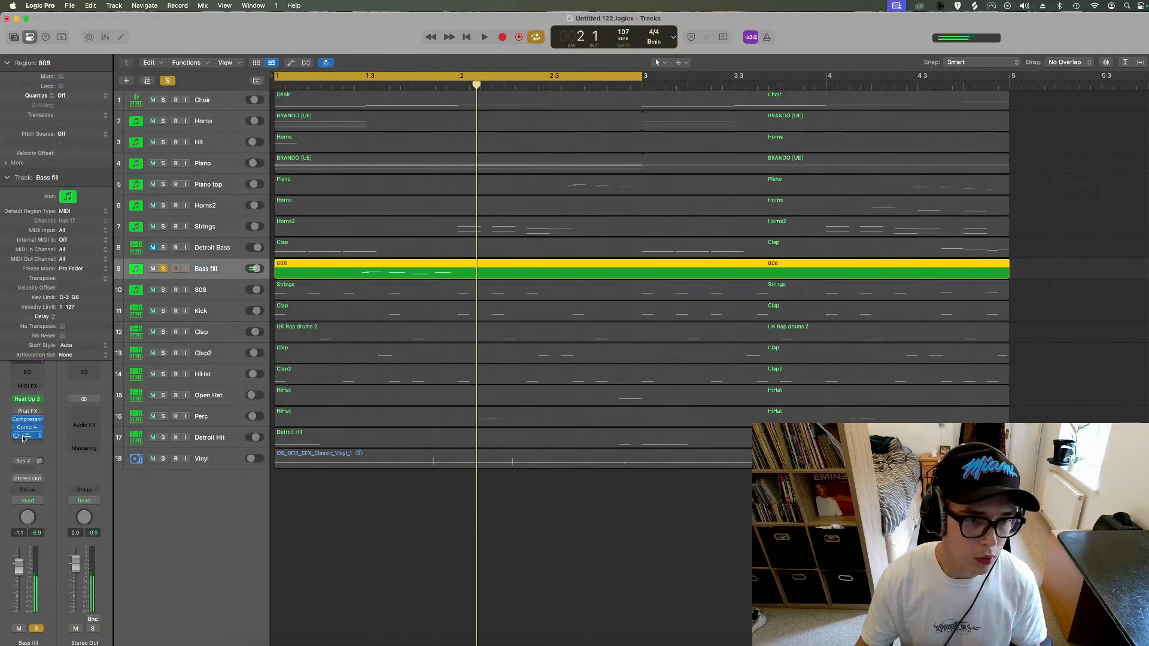
Step: Set the mix of the Bass fill track's ValhallaSupermassive reverb to 13.0%
left_click(27, 436)
left_click_drag(424, 242, 418, 263)
key("space")
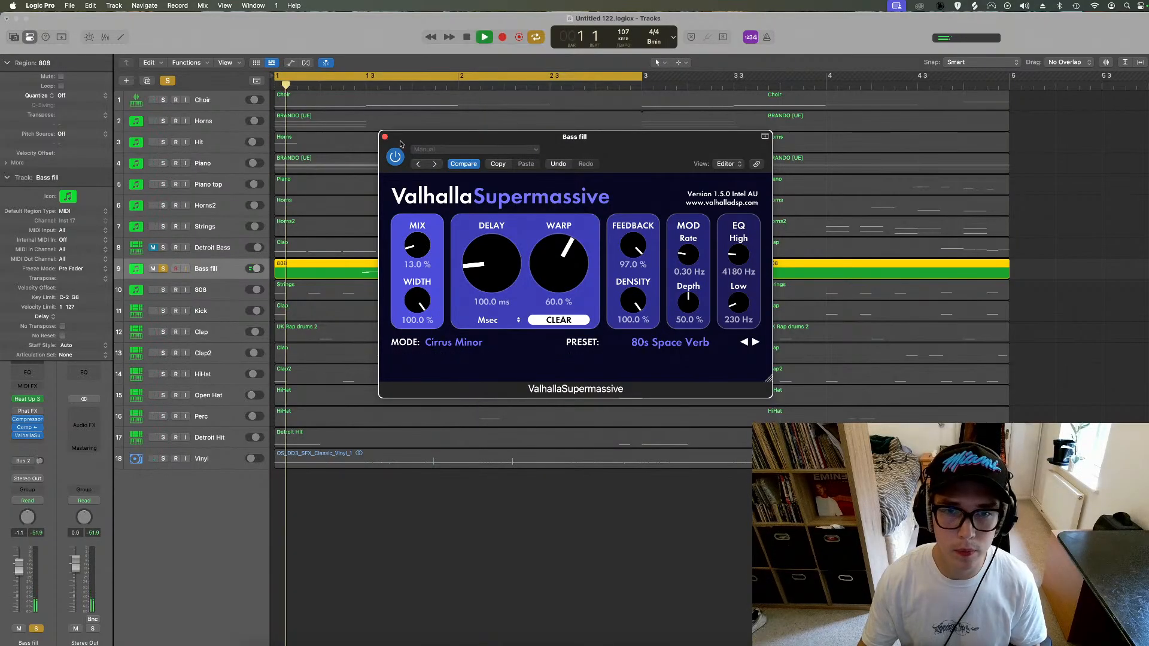
left_click(385, 137)
Step: Add the tracks from Choir to Strings and the 808 to the solo, and lower Bass fill to -3.6 dB
left_click_drag(163, 226, 163, 92)
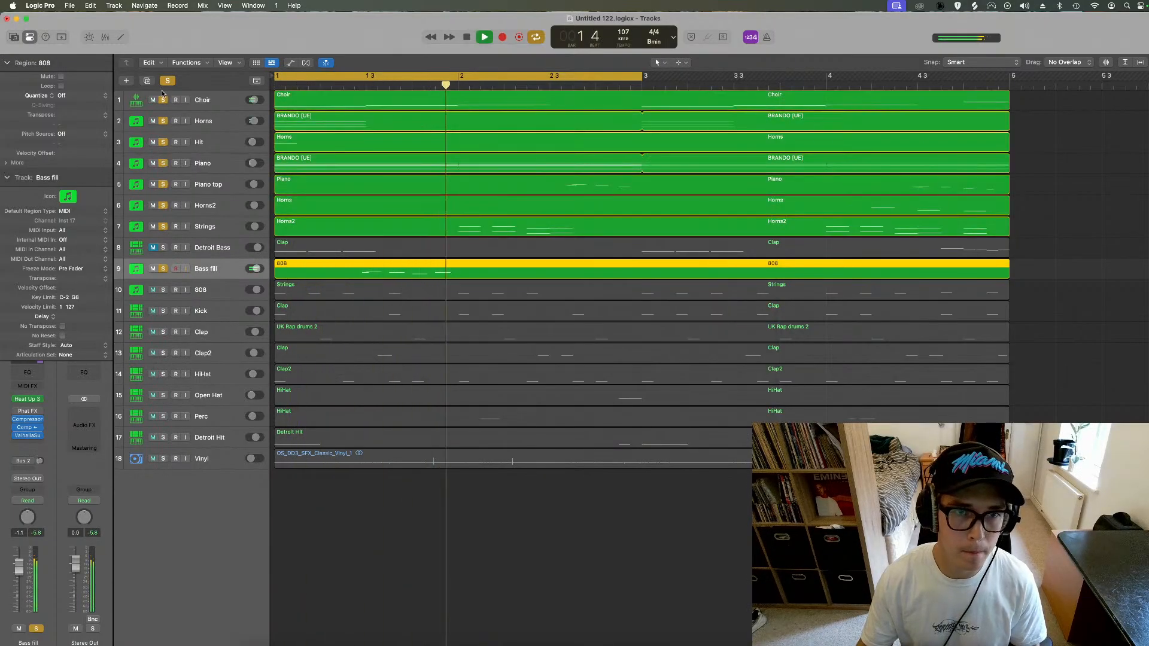
left_click(164, 291)
key("space")
key("space")
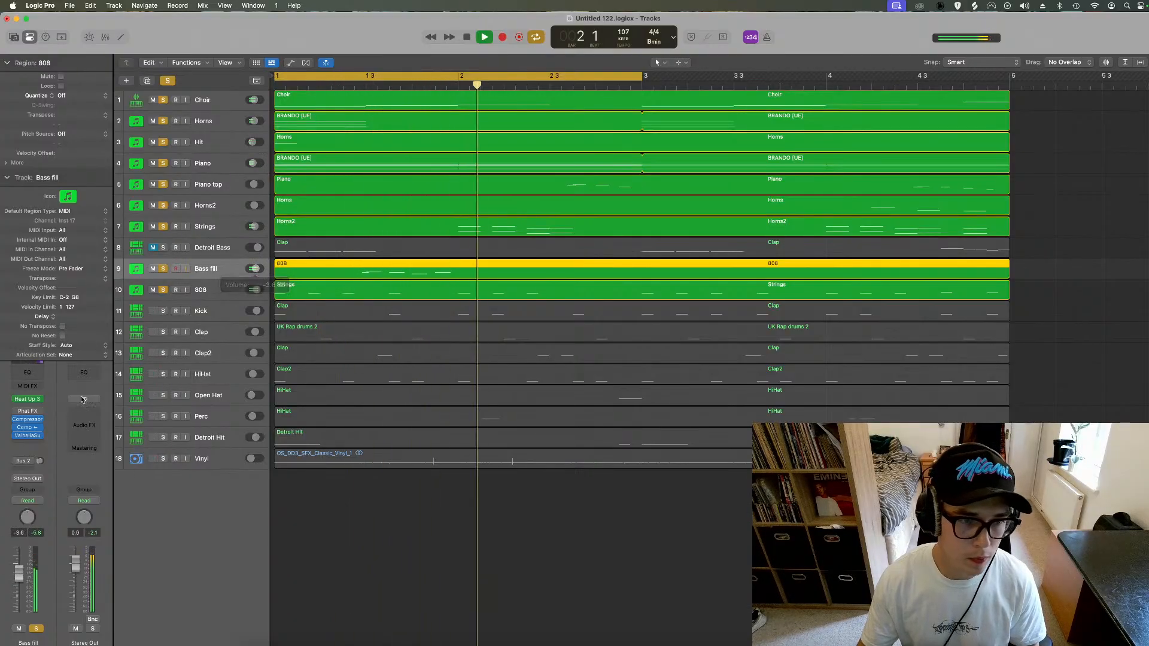
Step: Add a Channel EQ to the Bass fill track with a low cut at 135 Hz
left_click(35, 379)
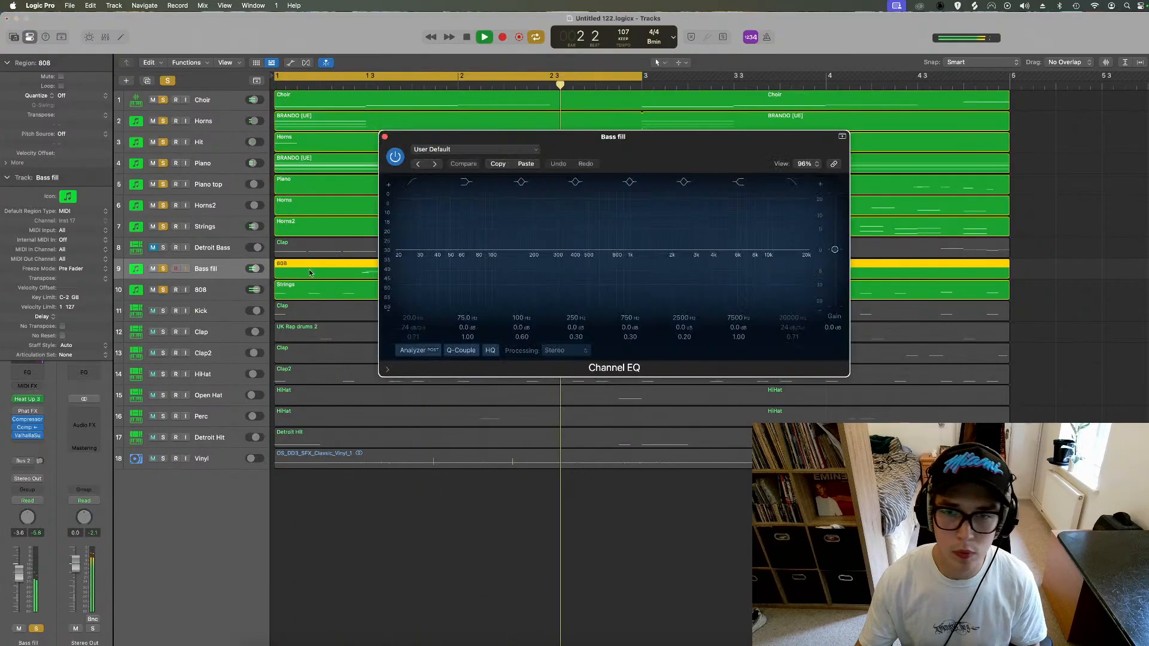
left_click(419, 184)
left_click_drag(407, 247, 511, 247)
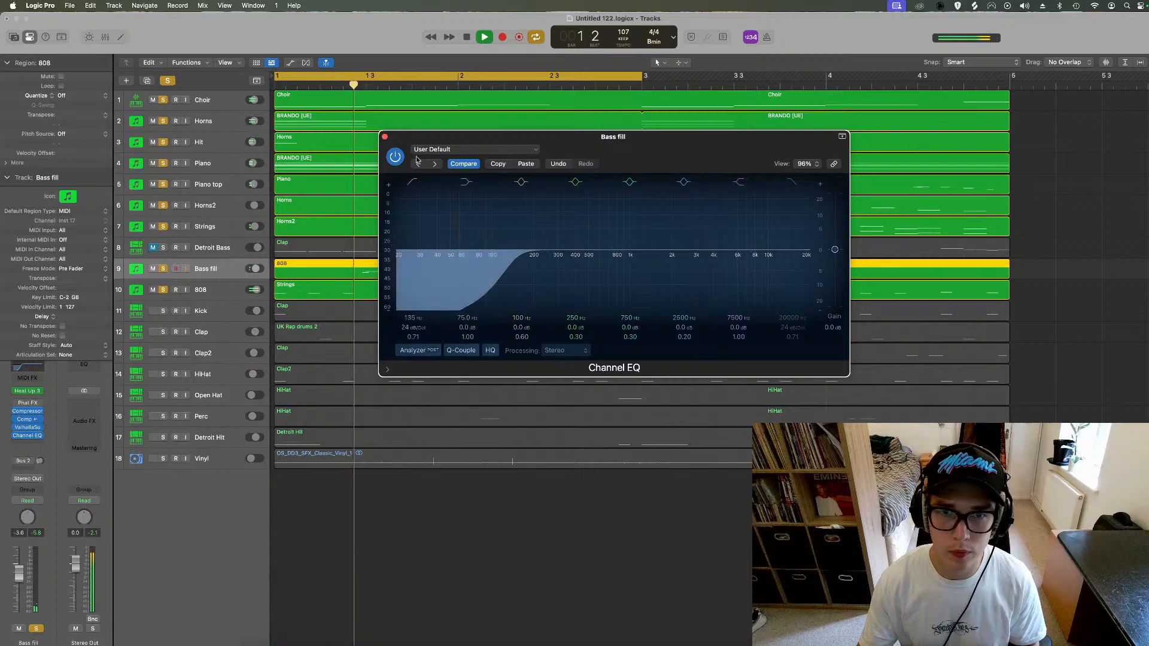
left_click(385, 137)
Step: Insert a stereo Distortion II on the Bass fill track after the first compressor and load the Bass Amp preset
left_click(28, 444)
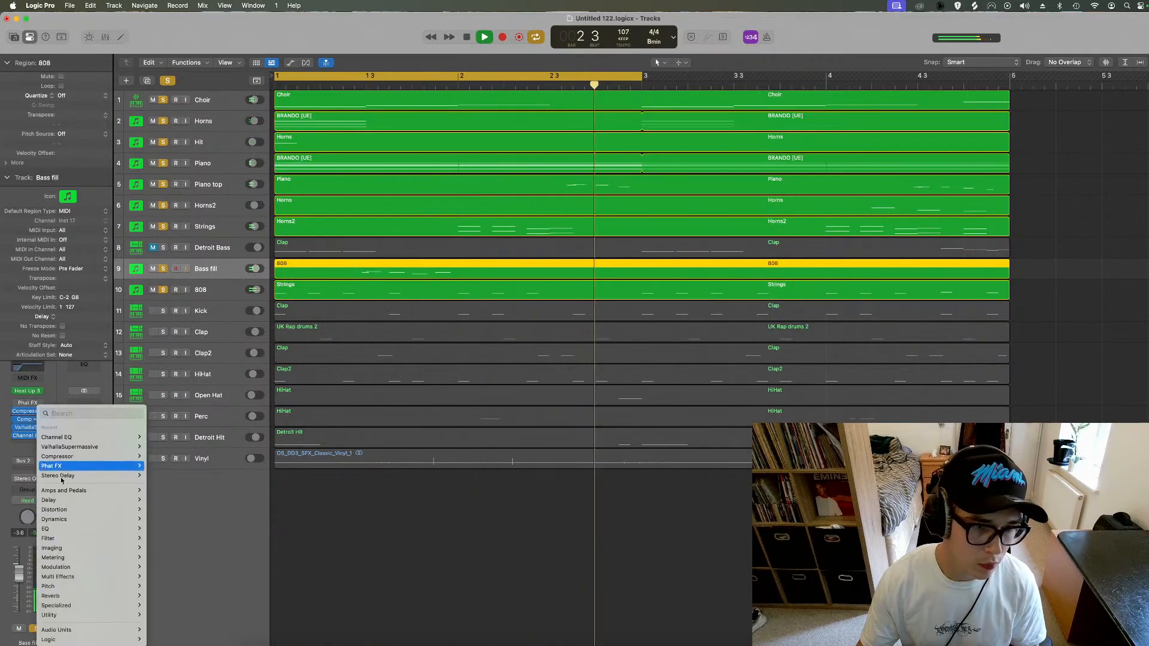
mouse_move(64, 511)
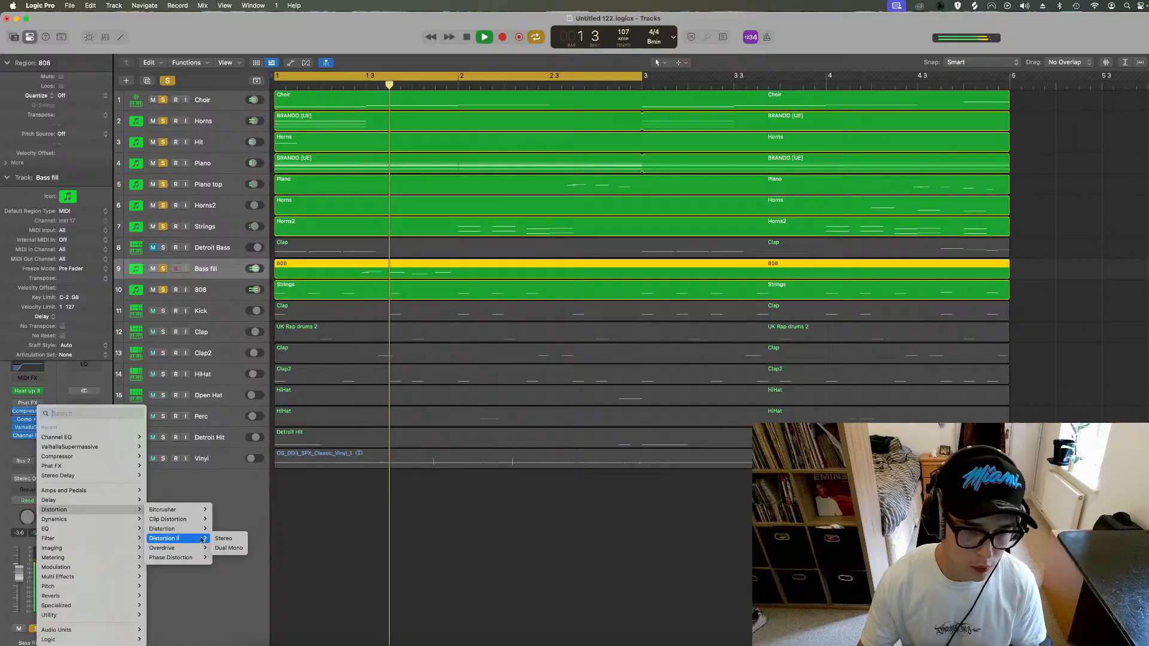
left_click(225, 539)
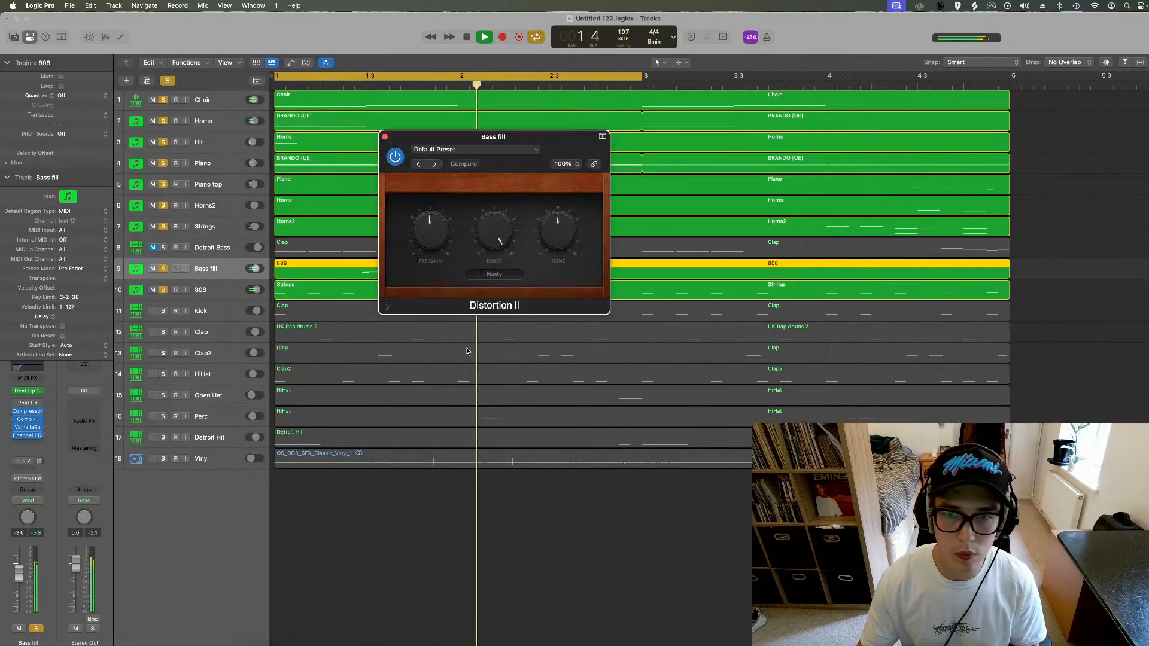
left_click(435, 165)
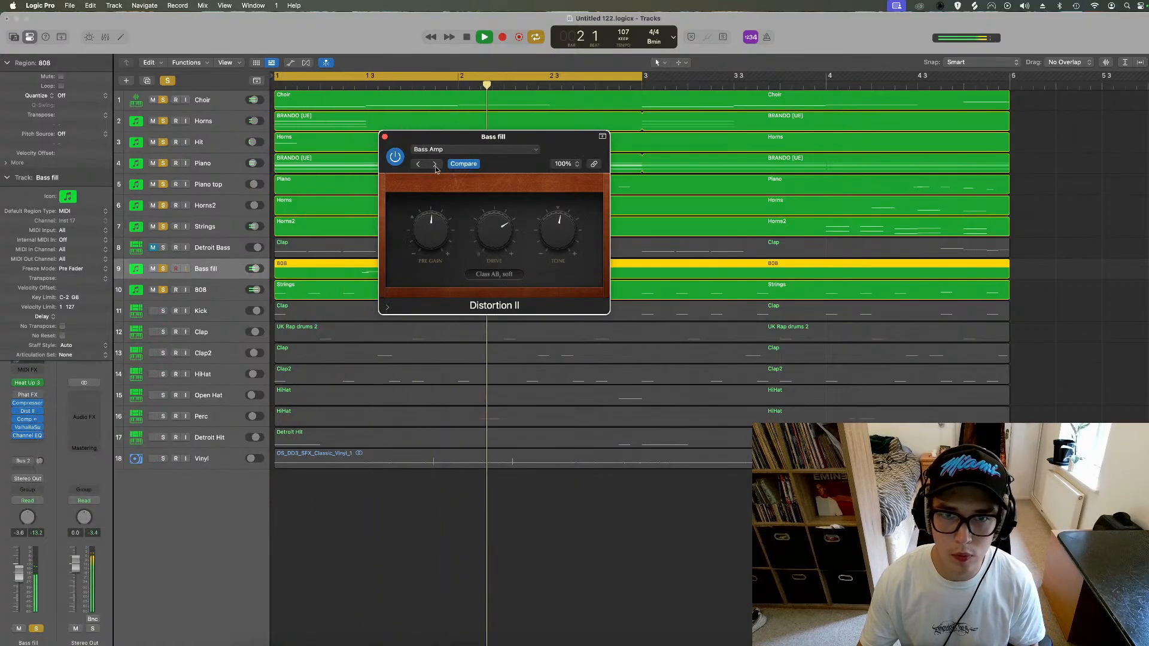
key("space")
key("space")
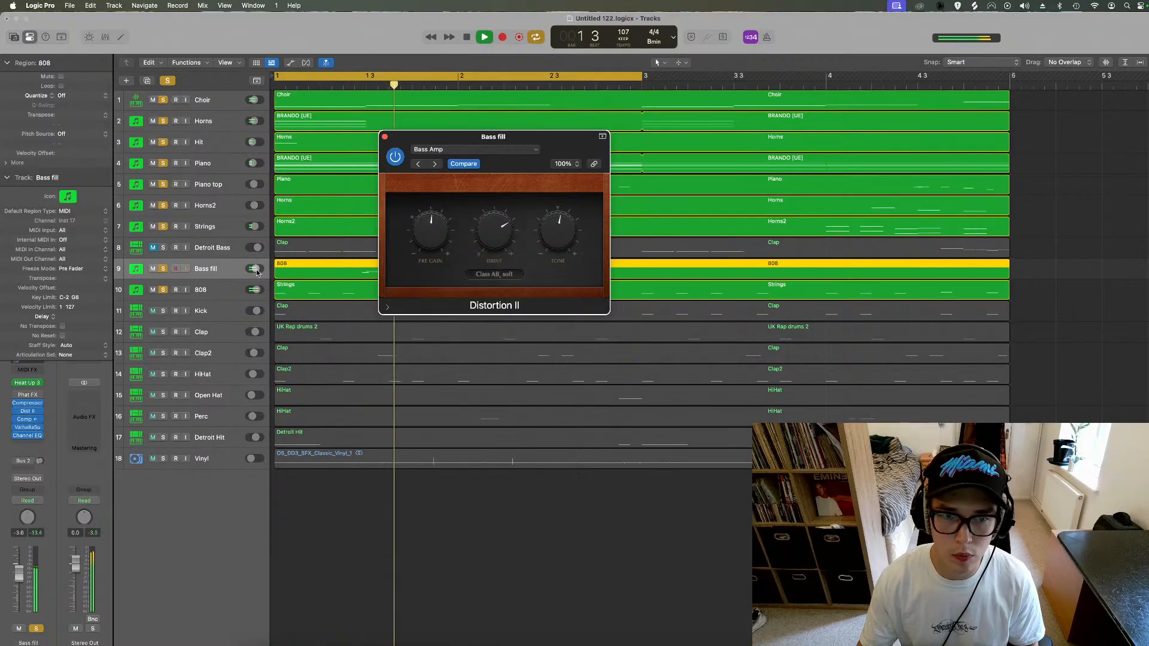
Step: Lower the Bass fill track to -7.2 dB, clear all solos and close the distortion plug-in
left_click_drag(257, 272, 253, 272)
key("space")
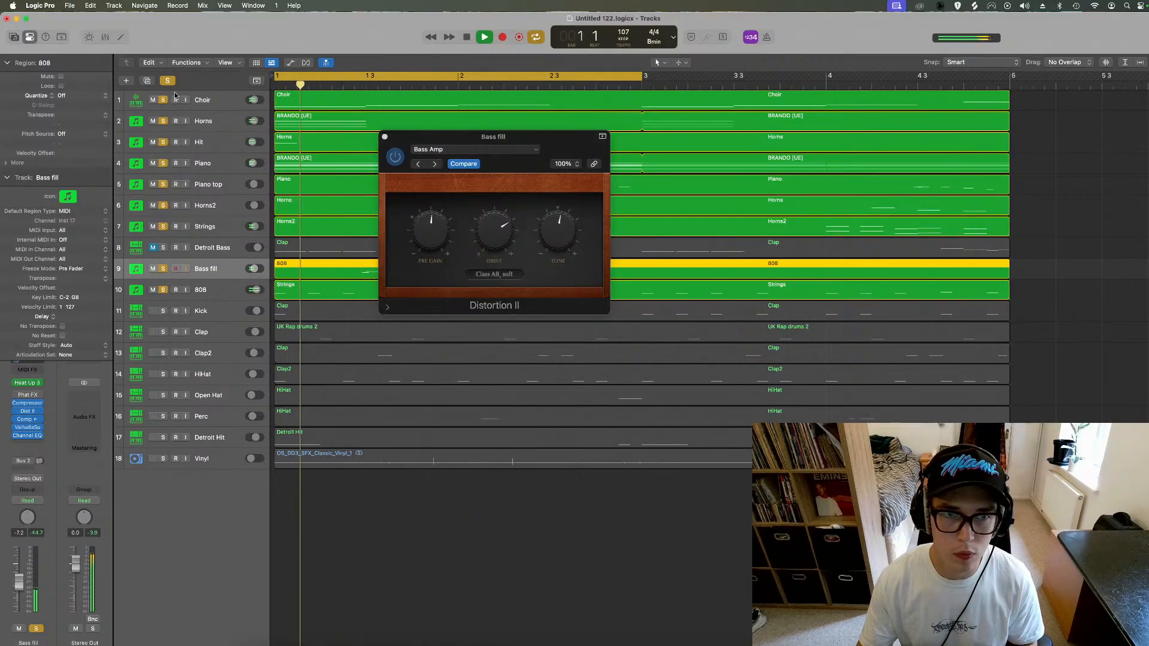
left_click(168, 80)
left_click(385, 137)
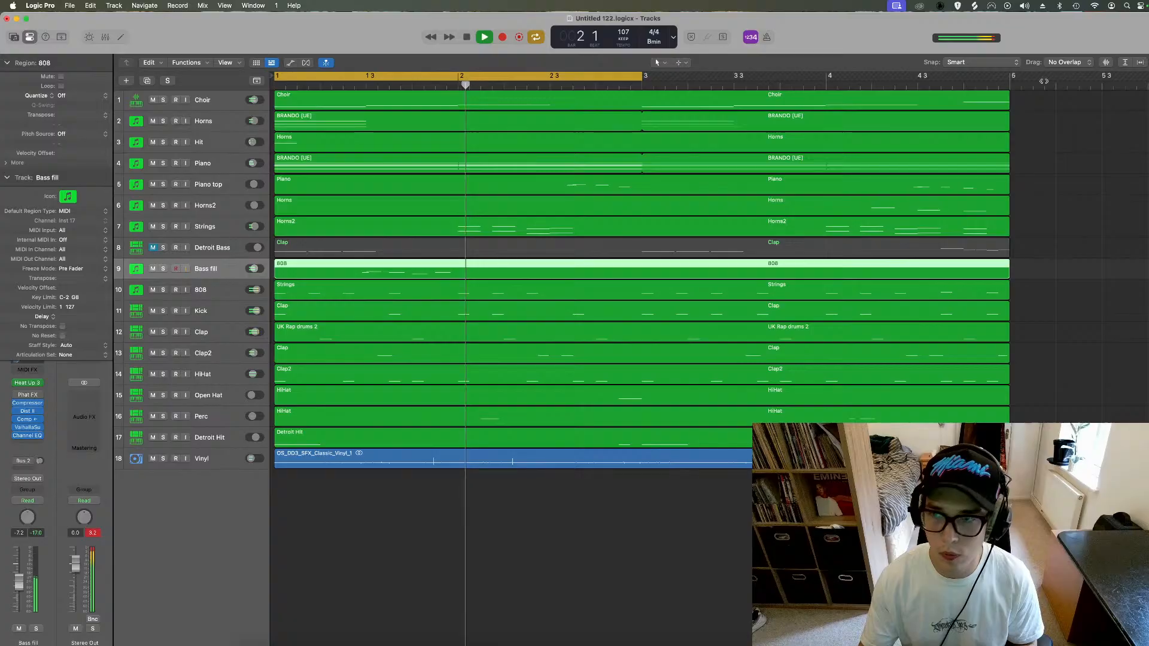
Step: Extend the cycle range to all four bars and switch the Bass fill track's send to Bus 4
left_click_drag(644, 76, 1011, 76)
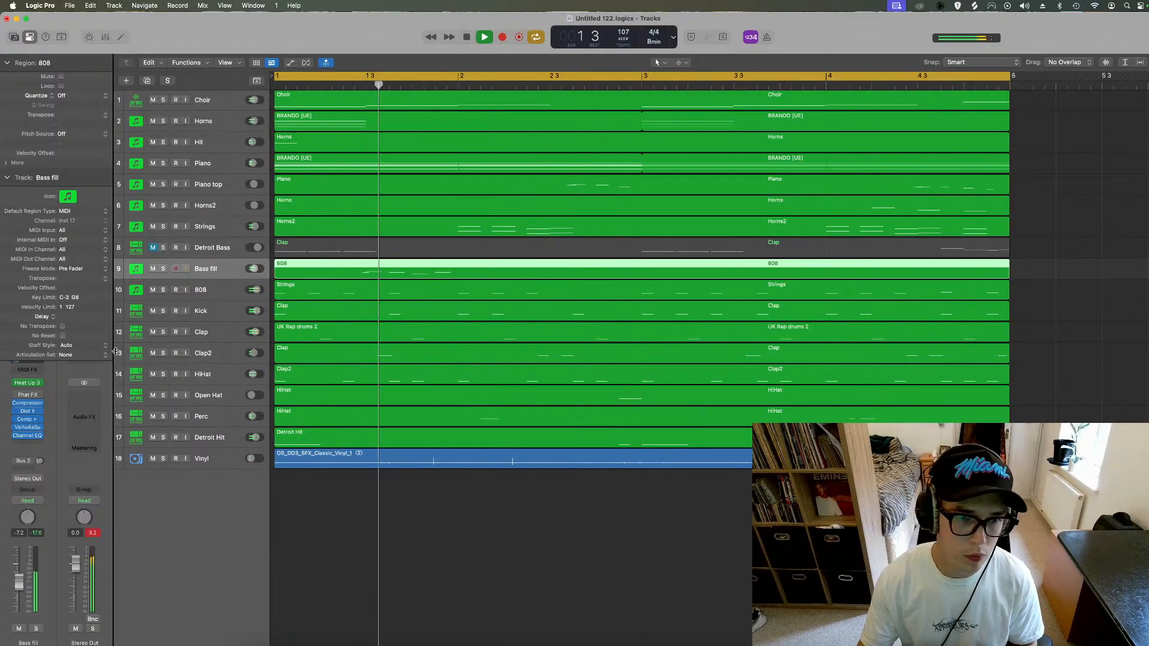
left_click(26, 461)
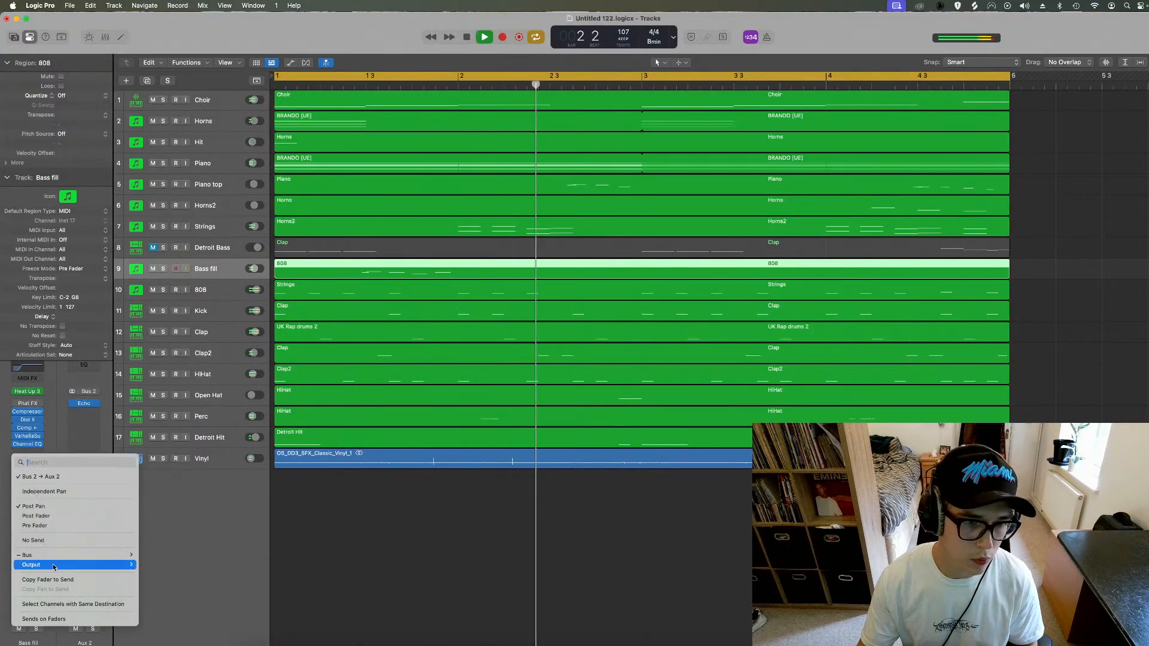
mouse_move(36, 556)
left_click(170, 299)
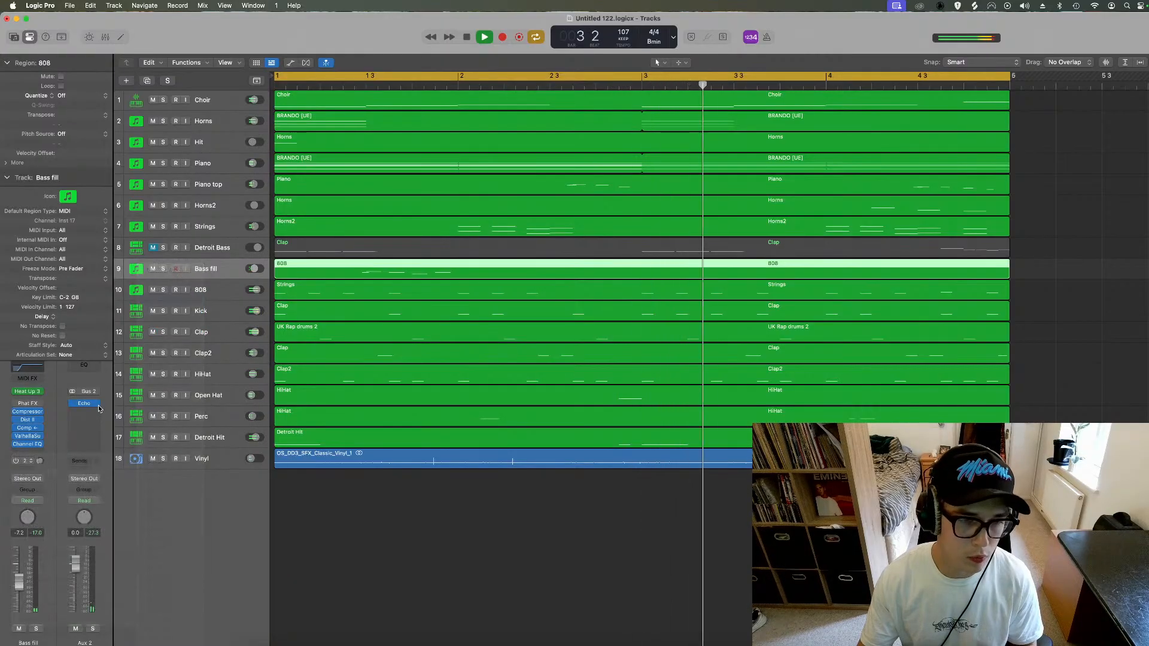
Step: Insert a stereo Echo on the Bus 4 aux with a 1/2 note delay and 75% feedback, and close it
left_click(83, 405)
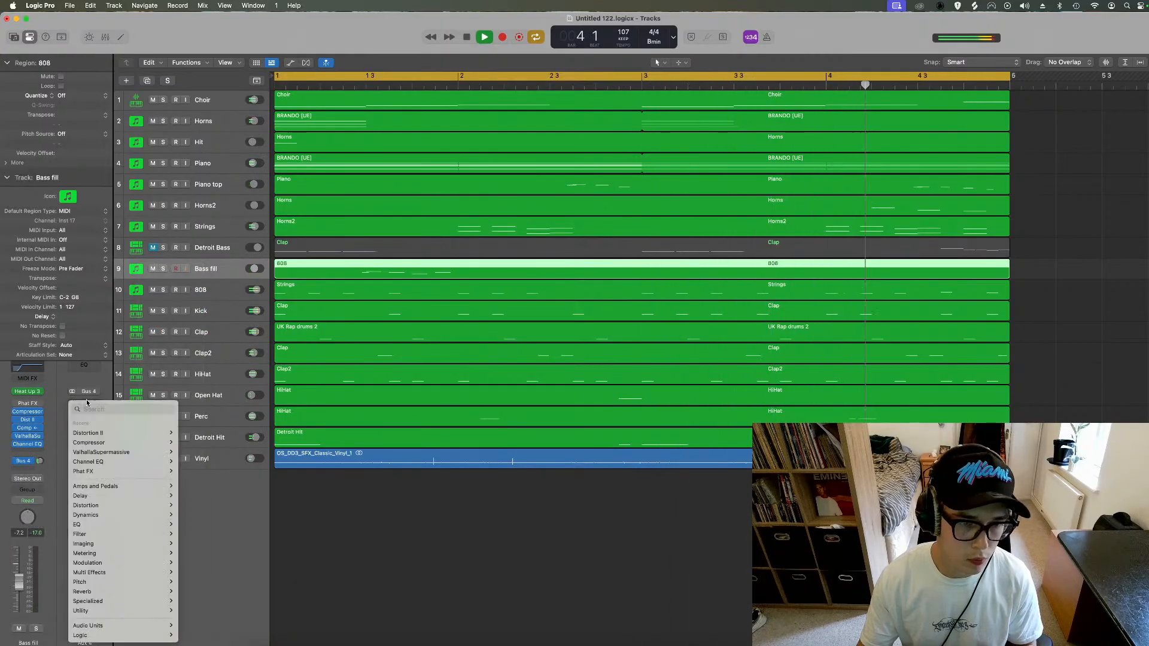
mouse_move(150, 495)
left_click(252, 506)
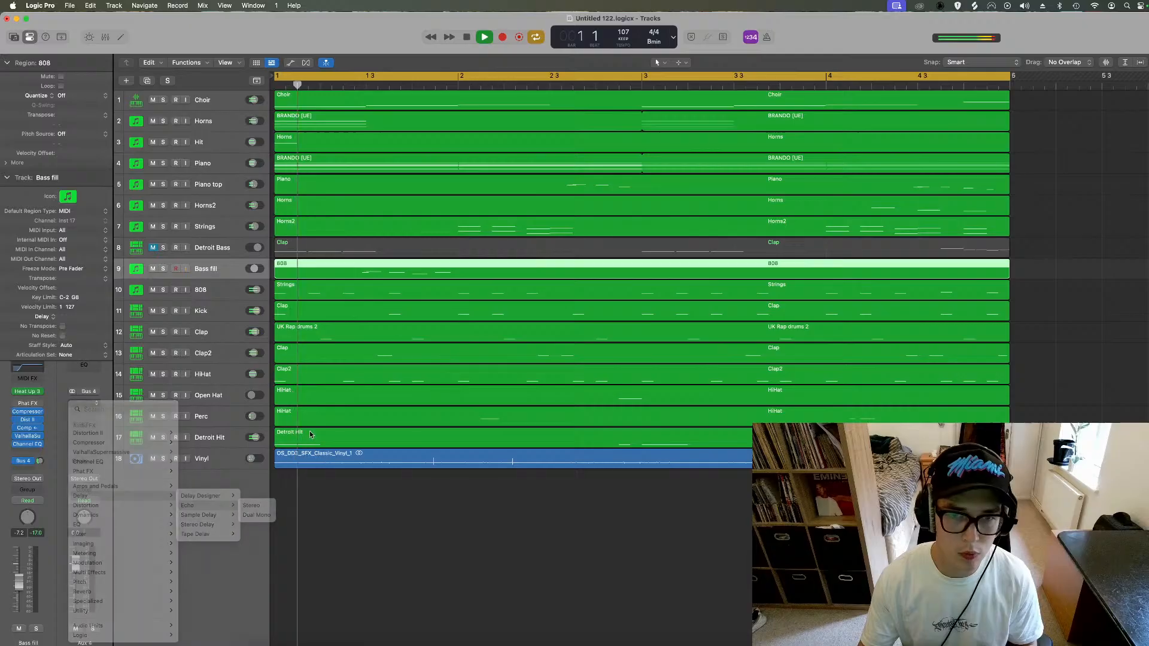
left_click(435, 226)
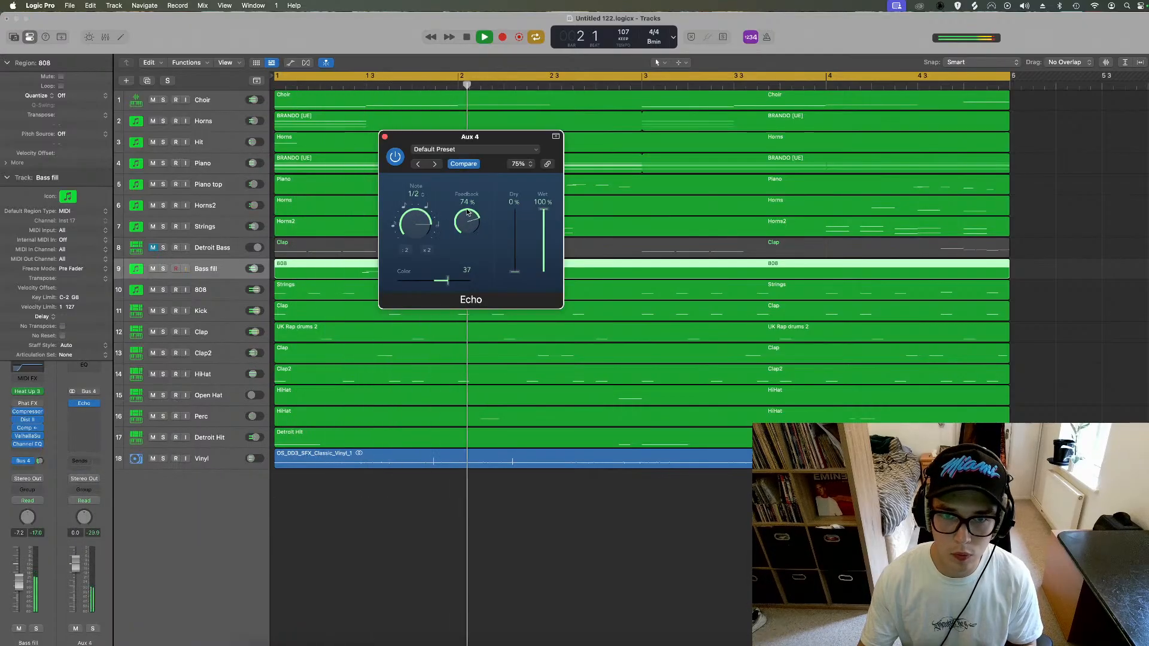
left_click_drag(467, 212, 467, 208)
key("space")
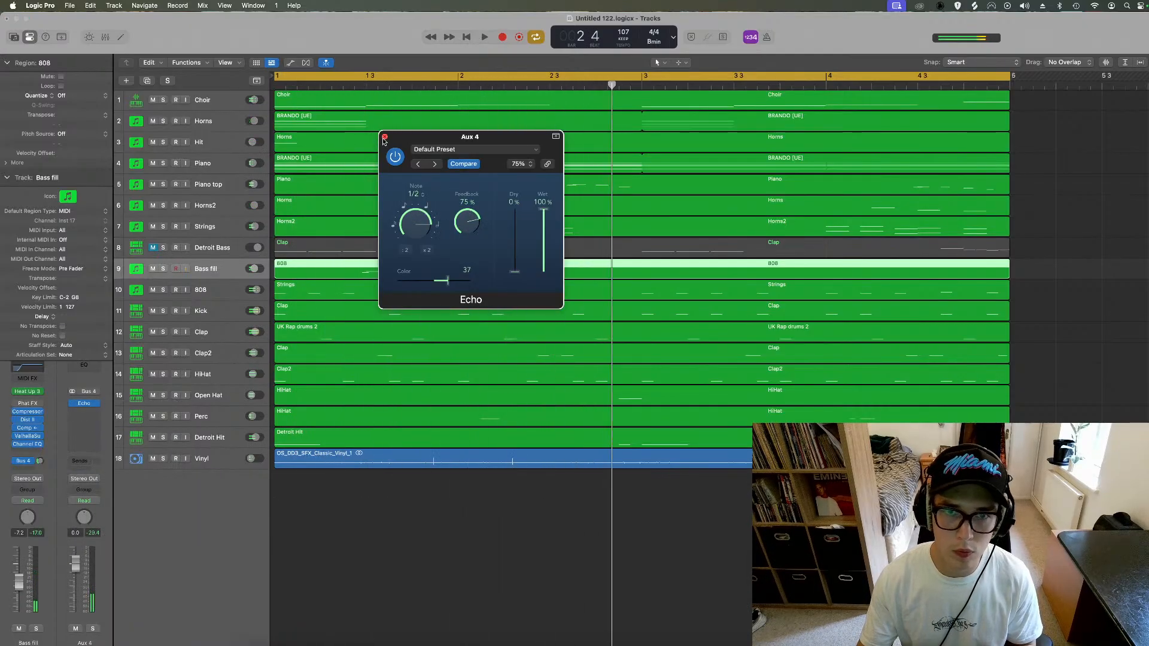
key("space")
left_click(385, 137)
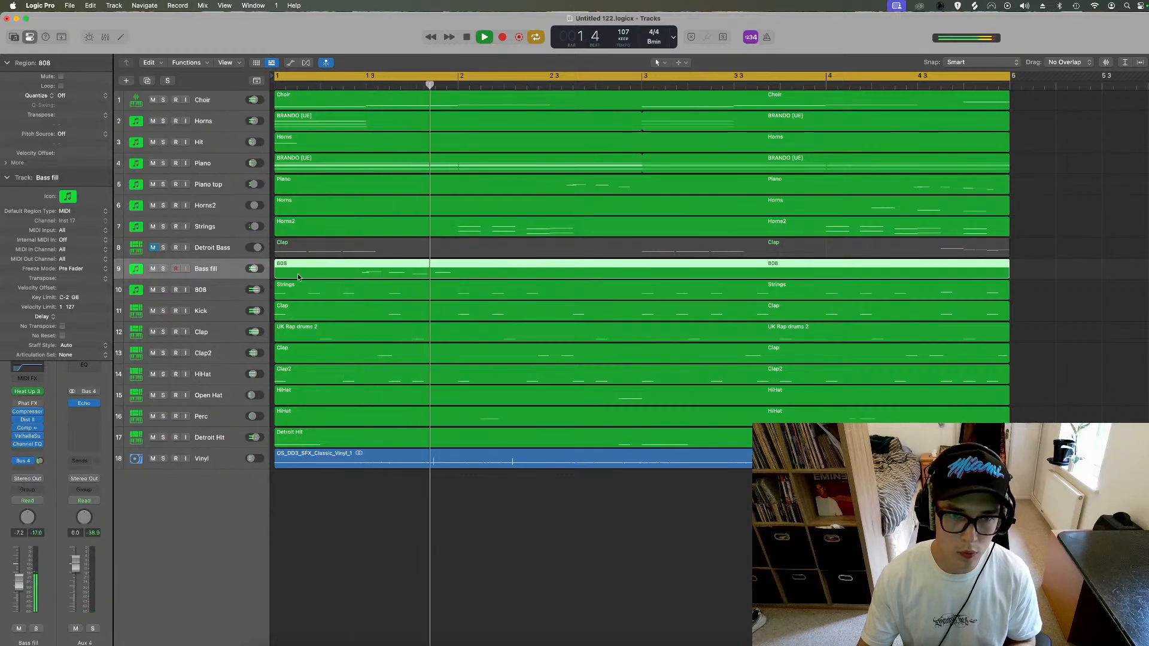
Step: Move the Bass fill track above Detroit Bass, and compare the mix with and without the Choir track
left_click_drag(207, 269, 214, 252)
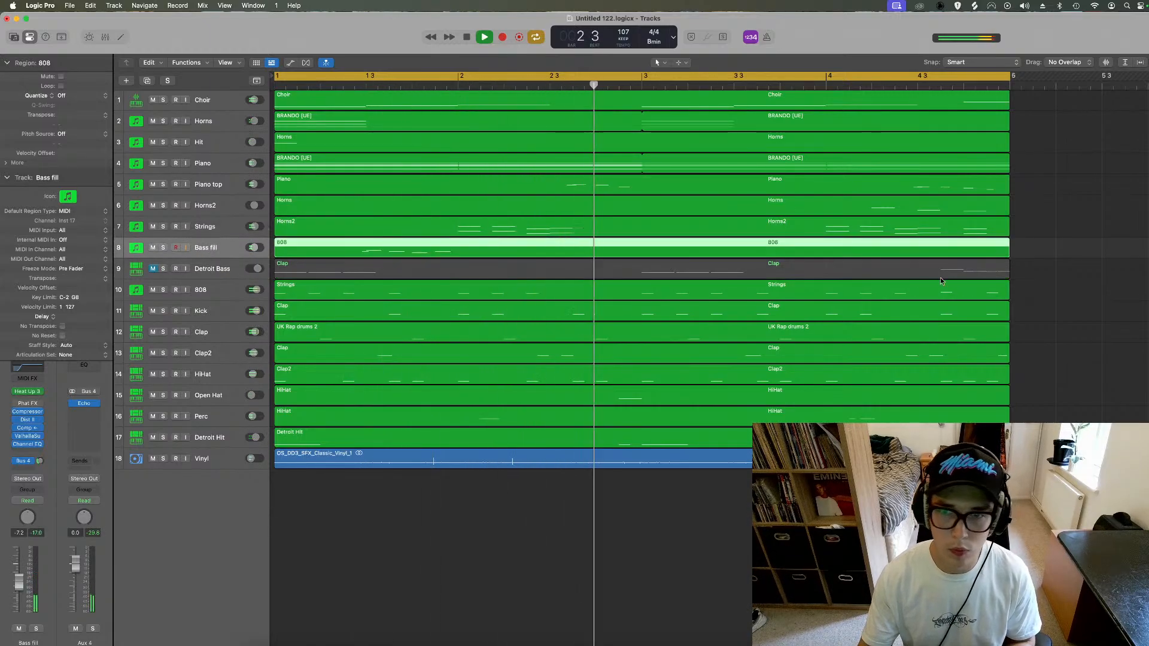
left_click(1132, 268)
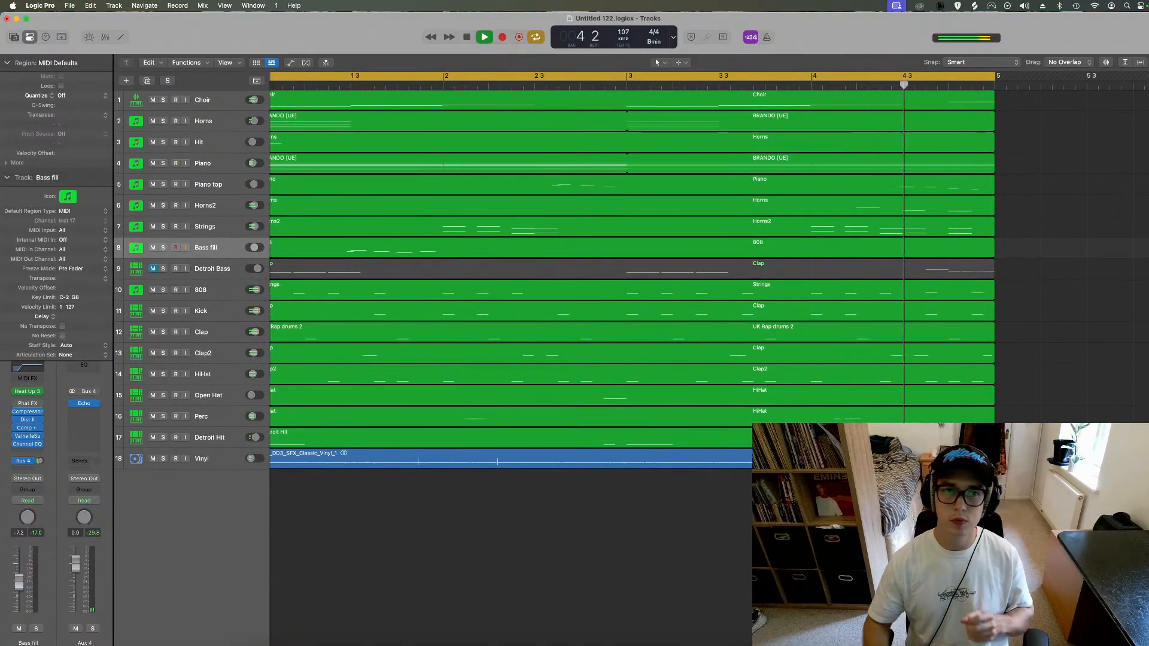
left_click(152, 100)
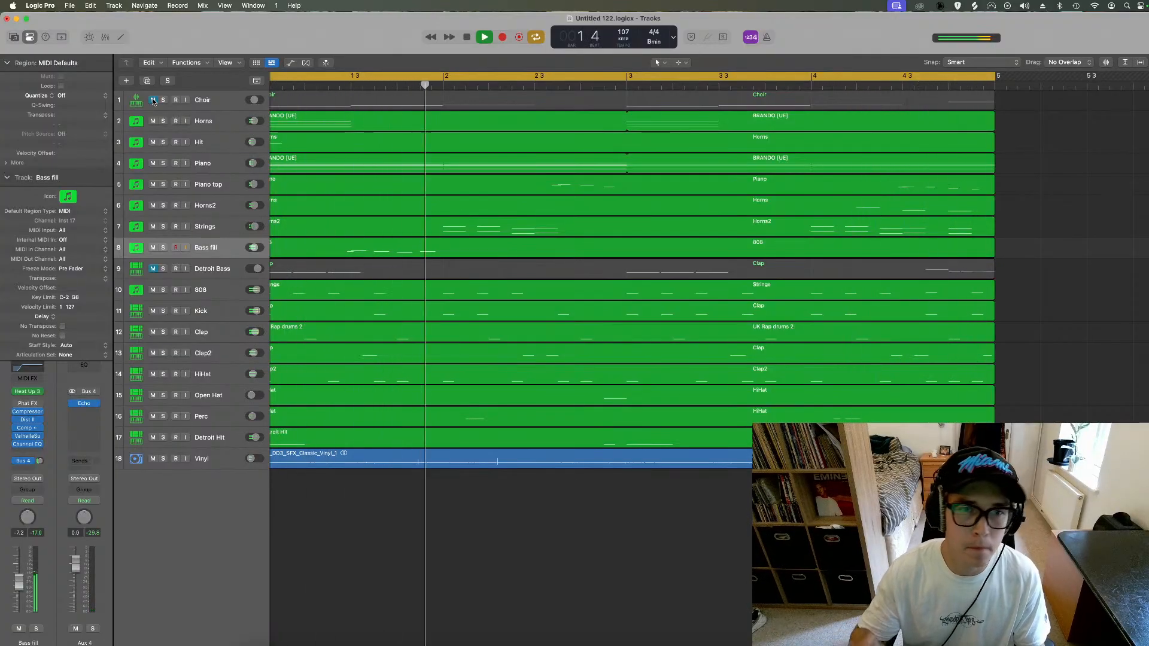
left_click(154, 100)
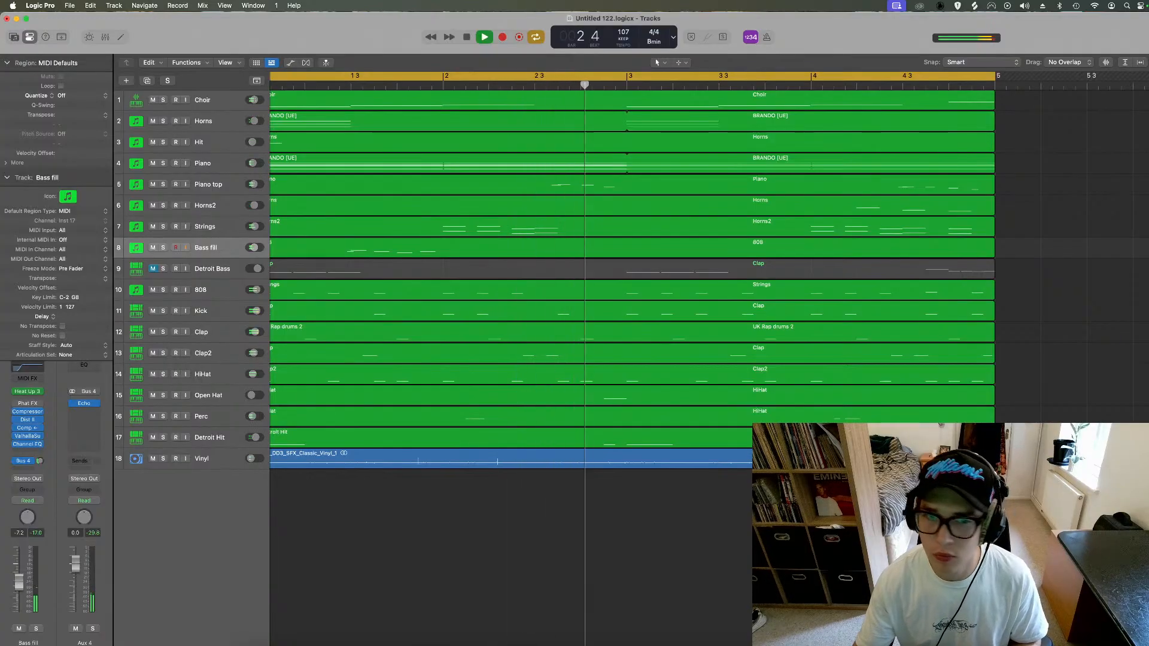
Step: Duplicate the Bass fill track, load the HIGHCUT HYPHY [GRIME] bass preset in Heat Up 3, and set the volume to -3.6 dB
key("super+d")
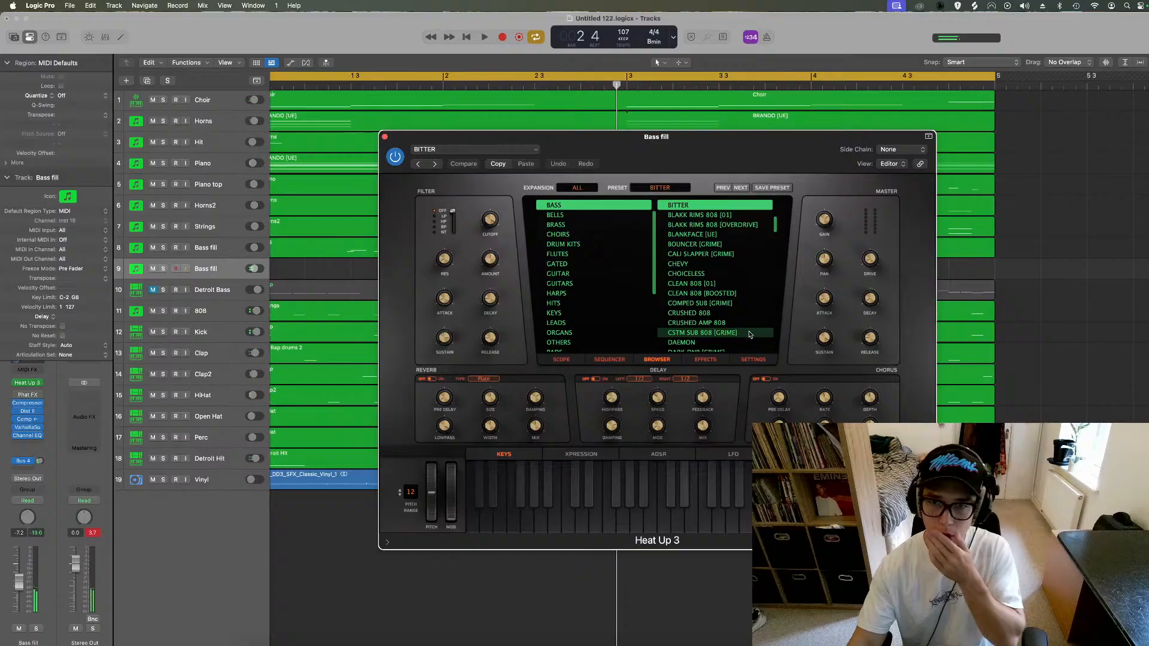
scroll(731, 296, "down", 5)
scroll(730, 299, "down", 10)
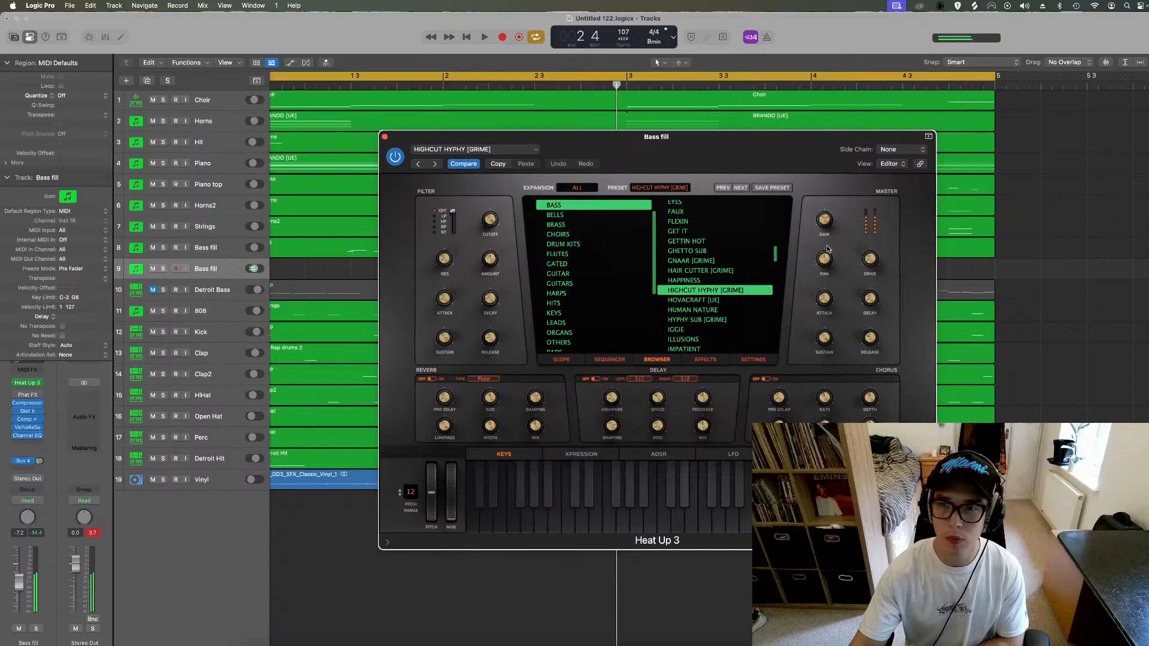
left_click_drag(254, 268, 277, 271)
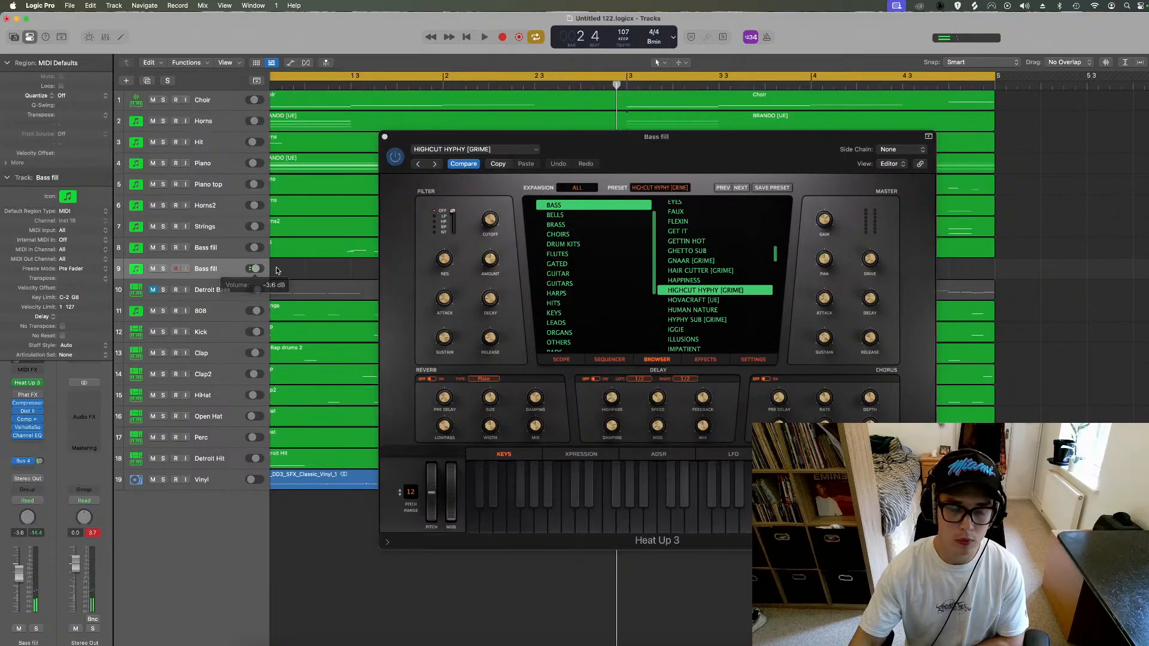
Step: Record a second bass fill around bar 4 on the duplicated track and extend its region back to bar 1
key("space")
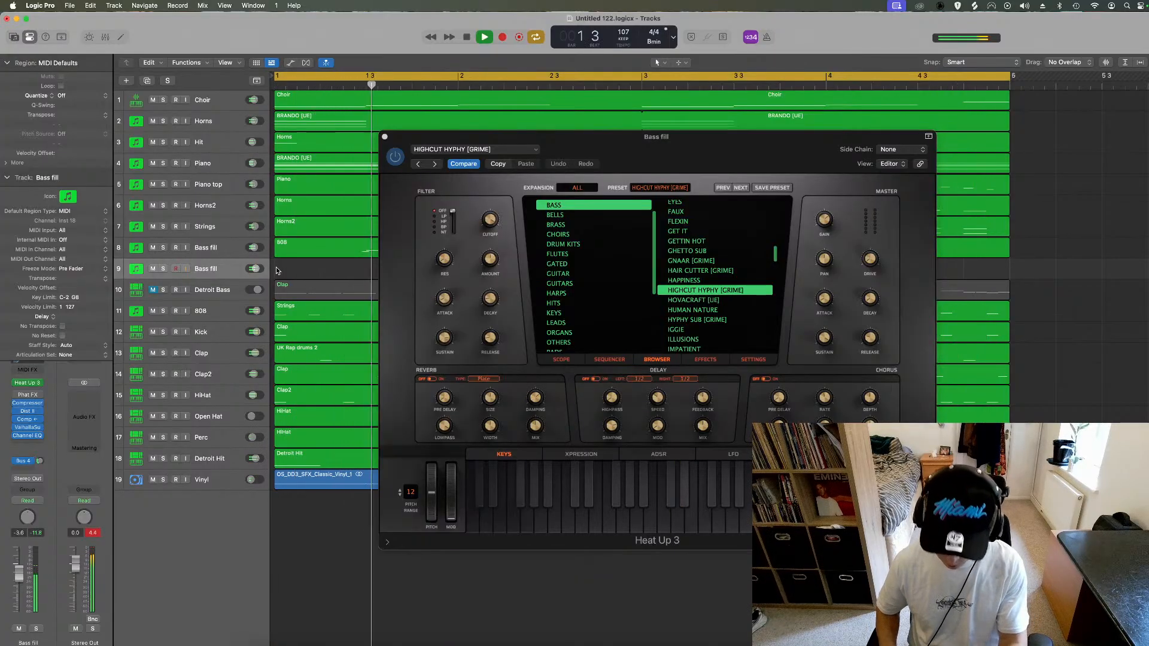
key("r")
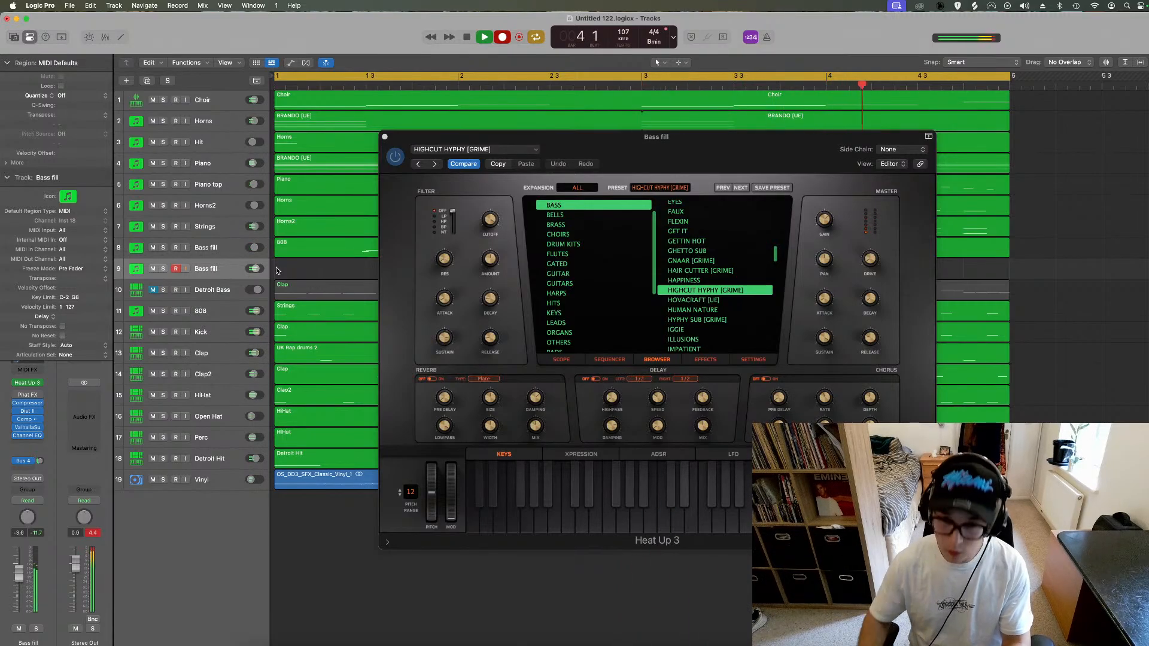
key("space")
key("v")
left_click_drag(648, 278, 275, 270)
Step: Solo the tracks from Choir to Bass fill2 and play them with the cycle set to bars 3 and 4
left_click(167, 80)
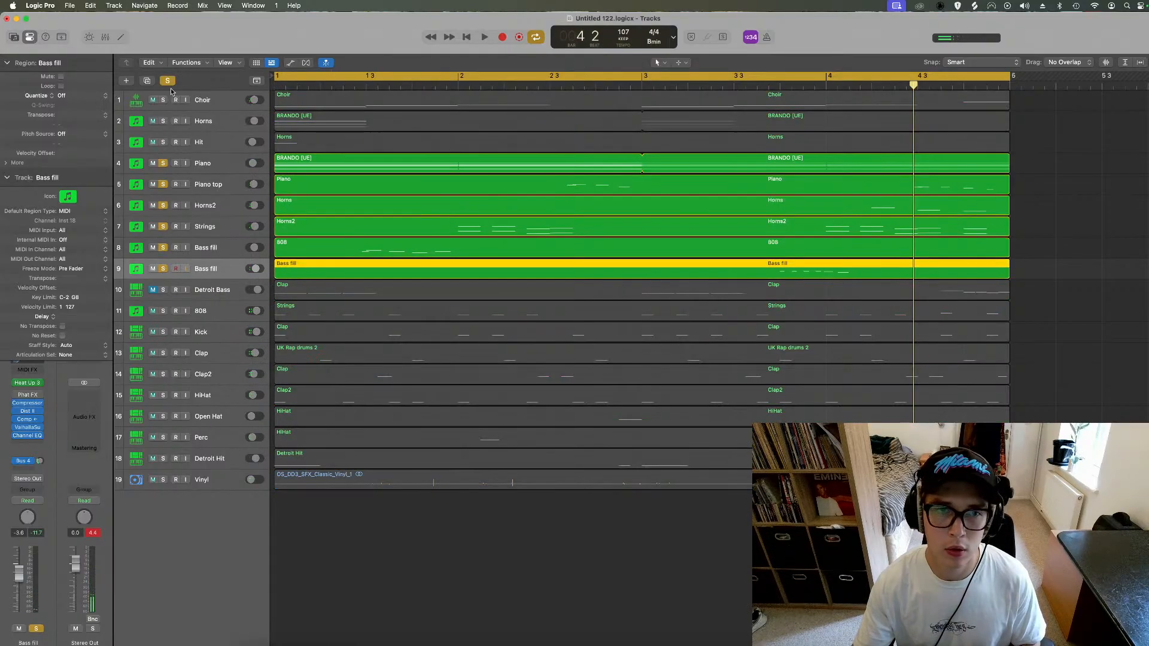
left_click_drag(162, 100, 163, 142)
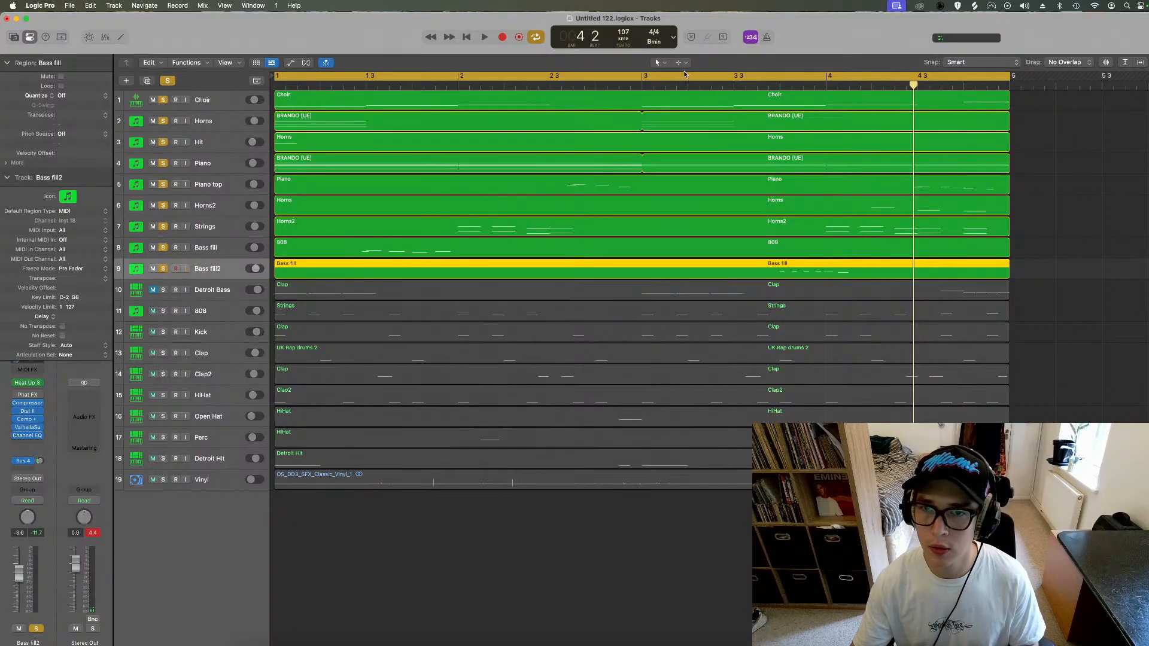
left_click_drag(644, 77, 1019, 76)
key("space")
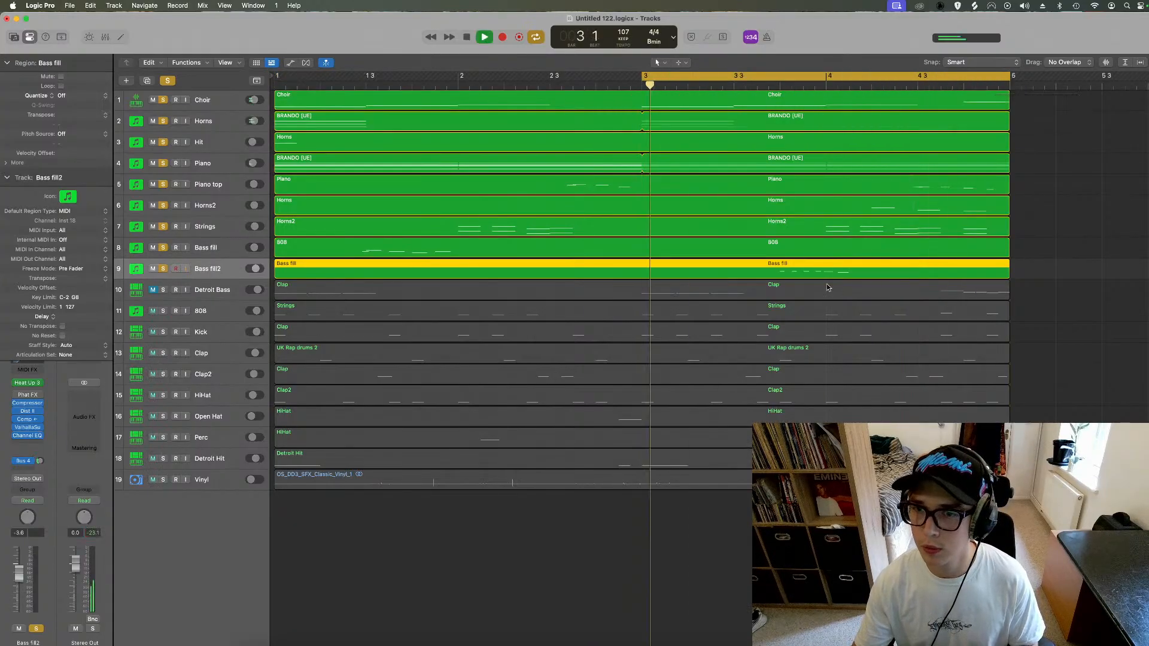
Step: Correct the closing notes of the fill near bar 4 in the Bass fill2 region, and close the note editor
key("e")
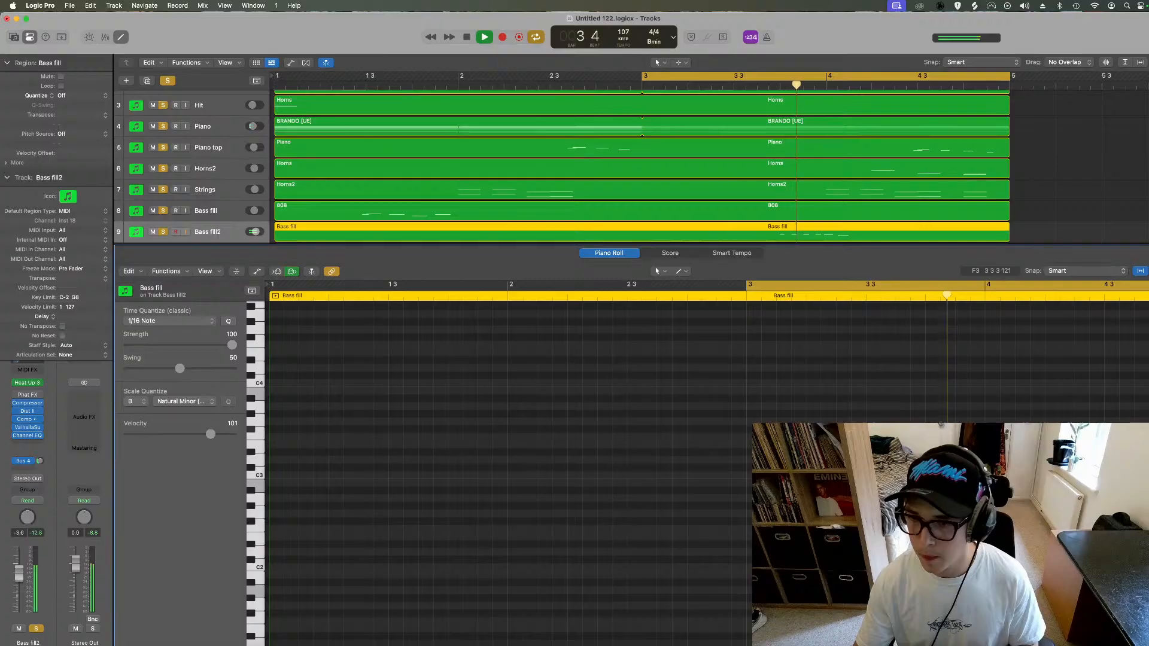
key("space")
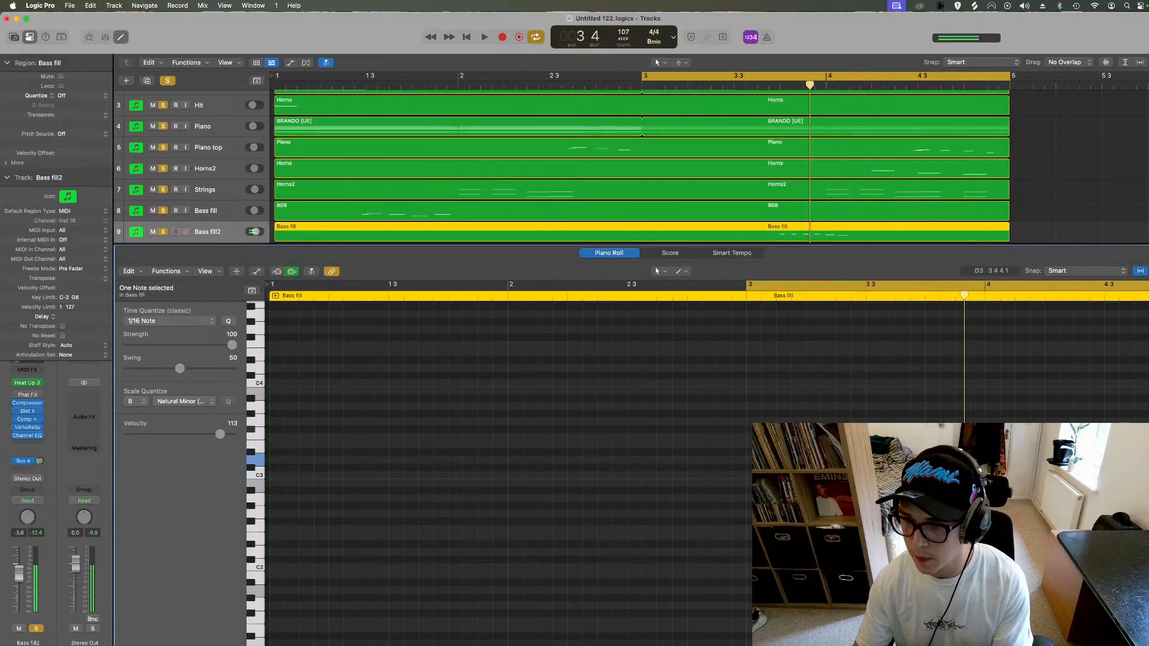
left_click_drag(988, 467, 992, 483)
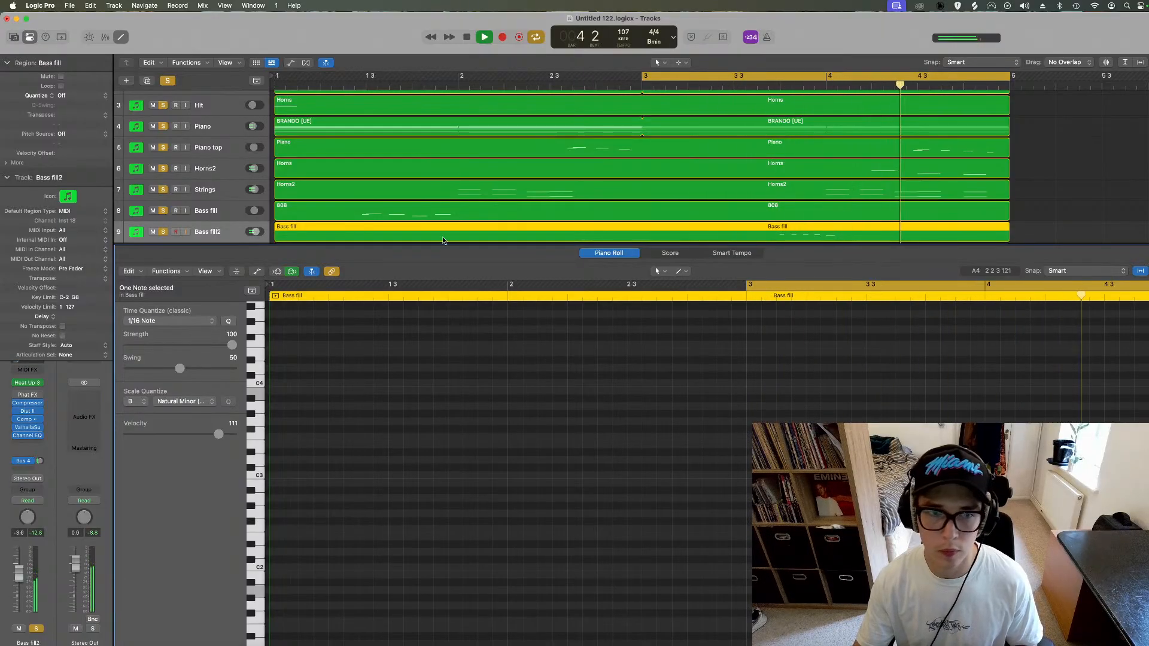
left_click(121, 37)
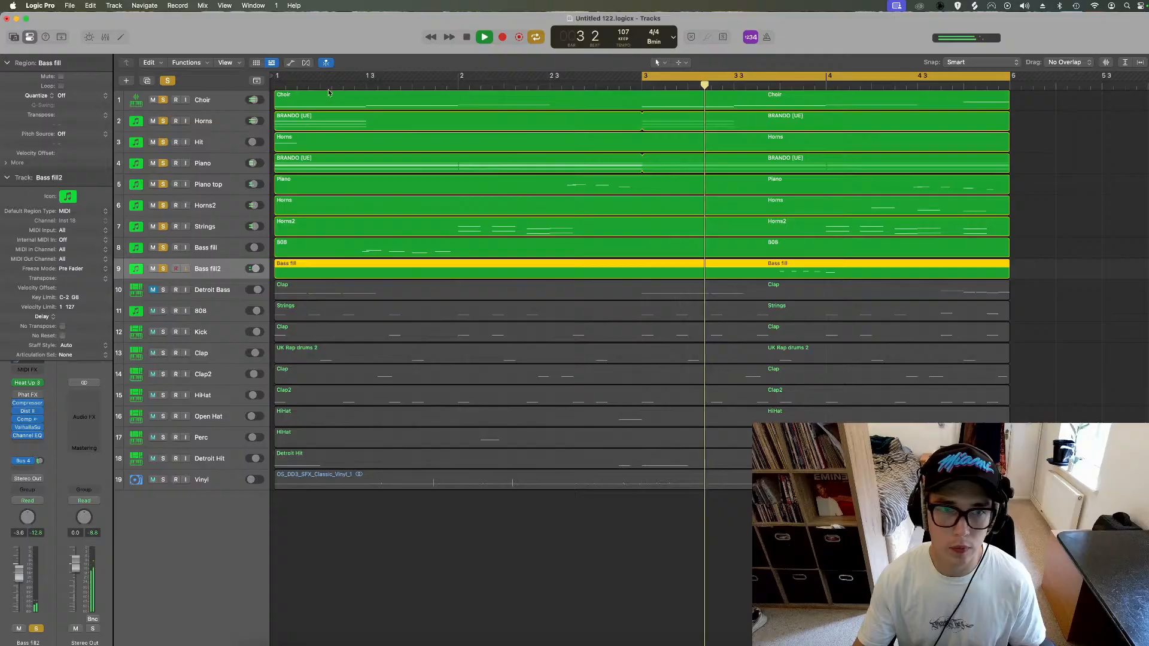
Step: Play all four bars in the cycle without solos and lower the Bass fill2 track to -6.8 dB
left_click(163, 82)
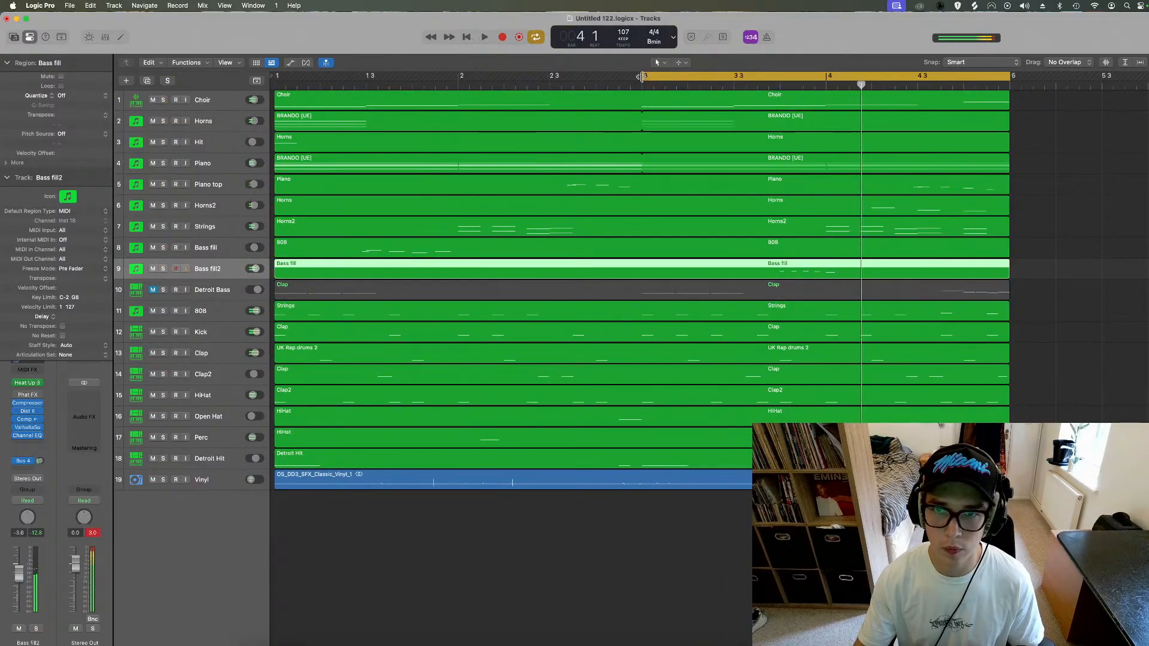
left_click_drag(644, 76, 229, 87)
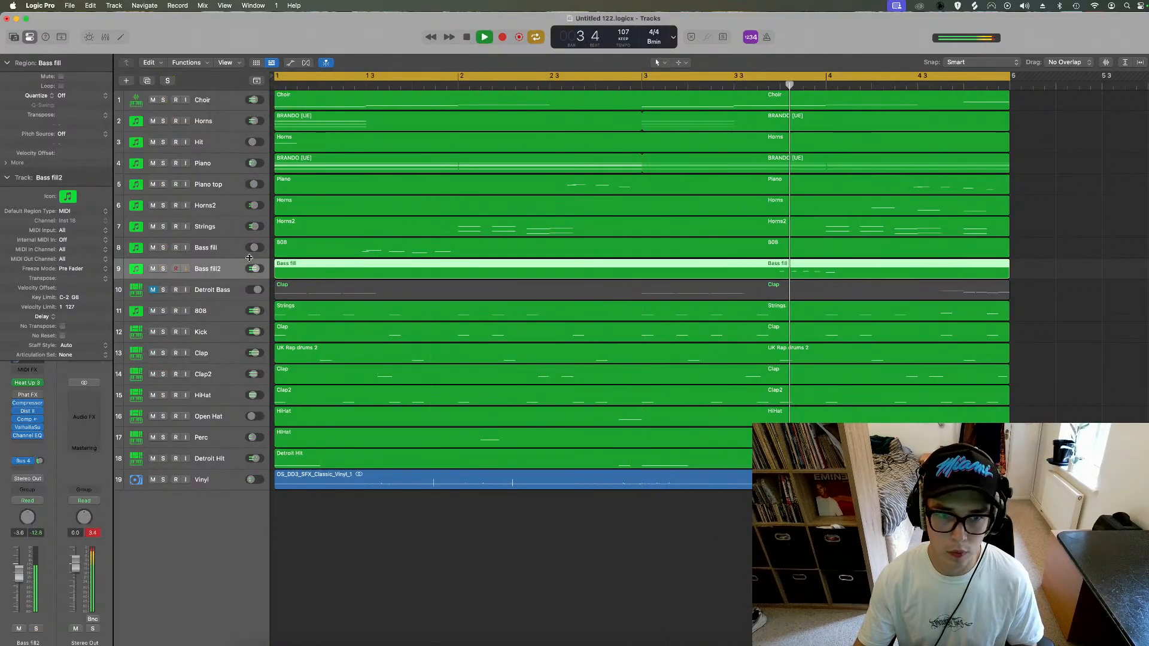
mouse_move(254, 269)
left_click_drag(255, 269, 255, 269)
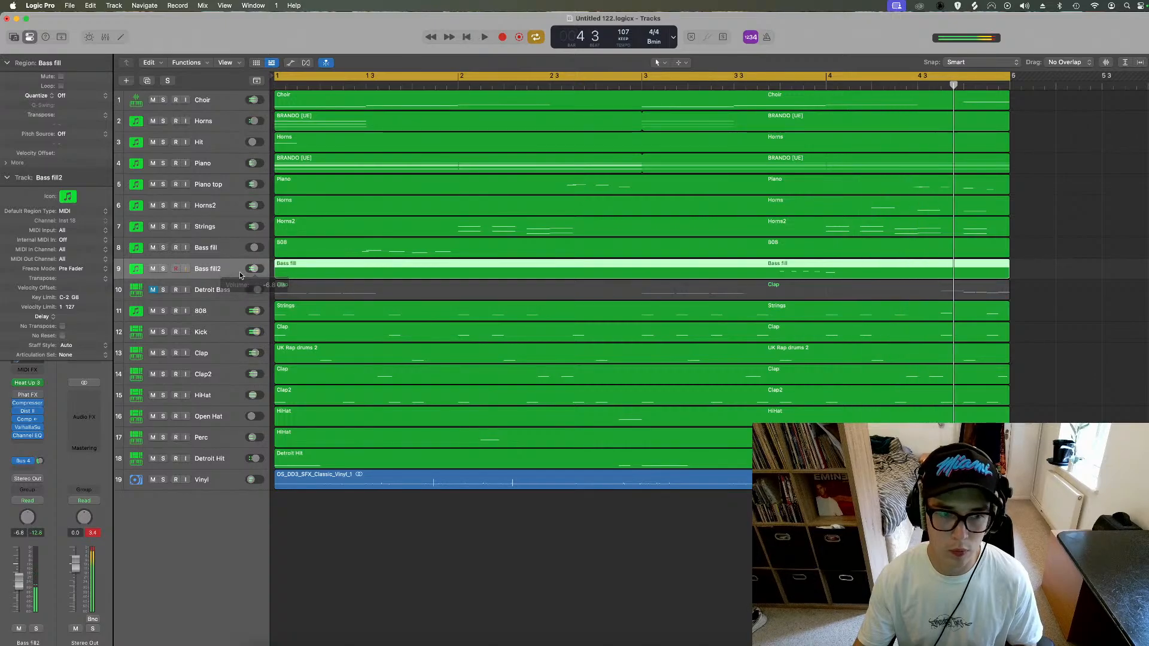
left_click(1124, 237)
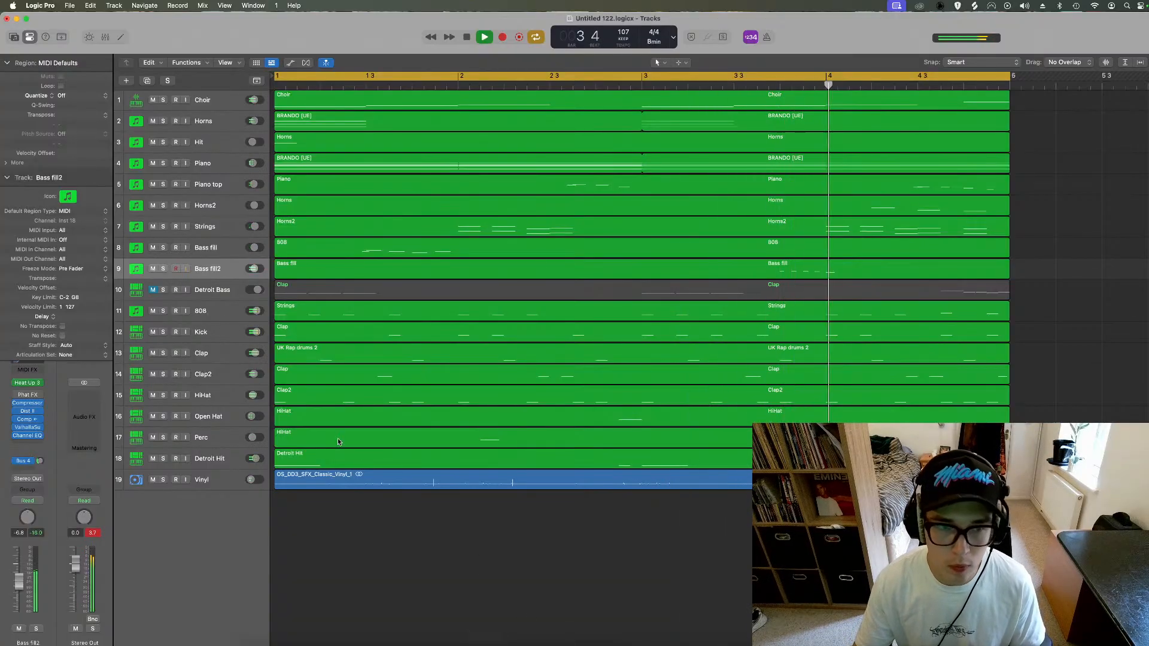
Step: Audition the drums soloed with the 808, without it, and with the Detroit Bass, and clear all solos
left_click_drag(163, 311, 163, 416)
left_click_drag(160, 462, 163, 483)
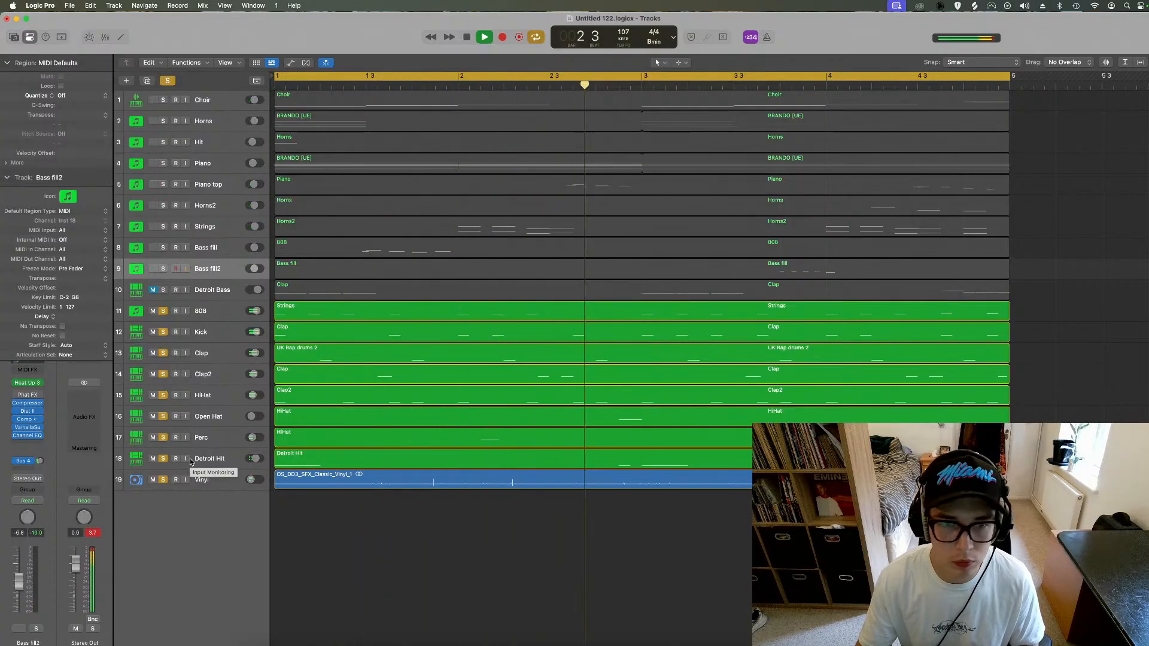
left_click(164, 311)
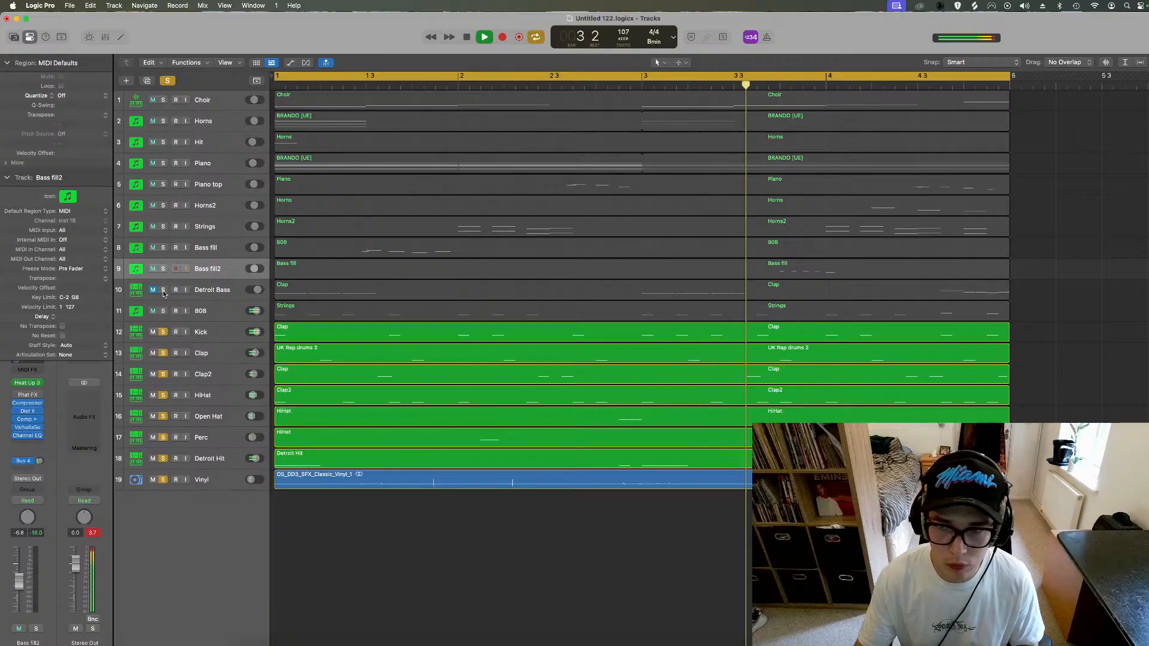
left_click(163, 290)
left_click(163, 291)
key("space")
key("space")
left_click(163, 291)
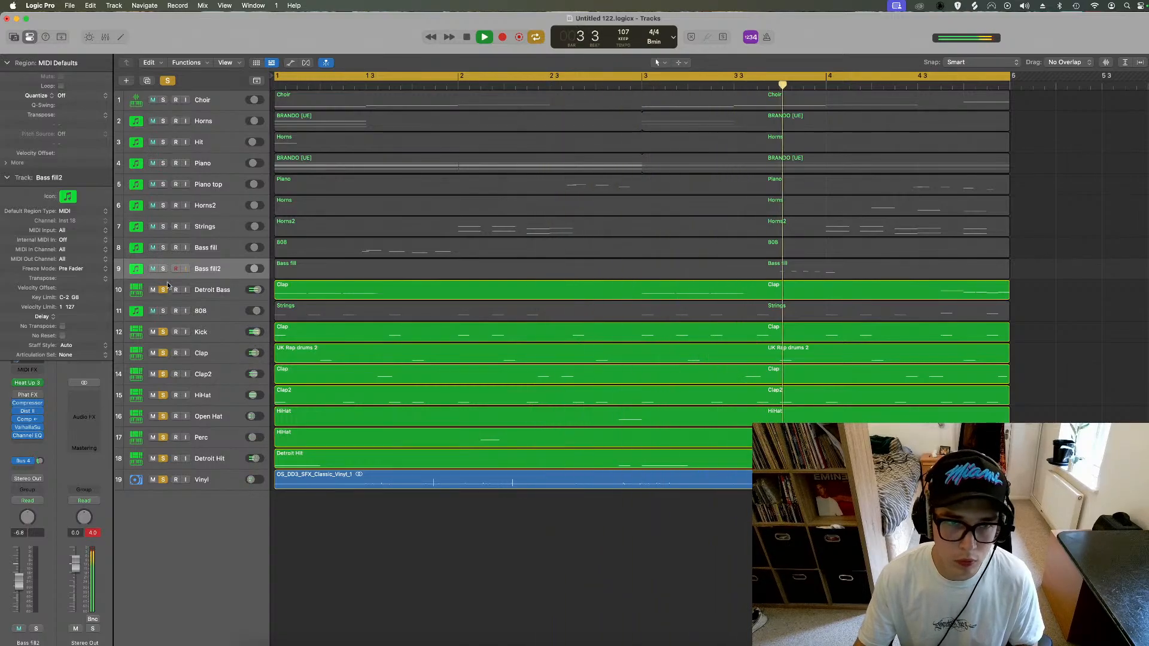
left_click(168, 81)
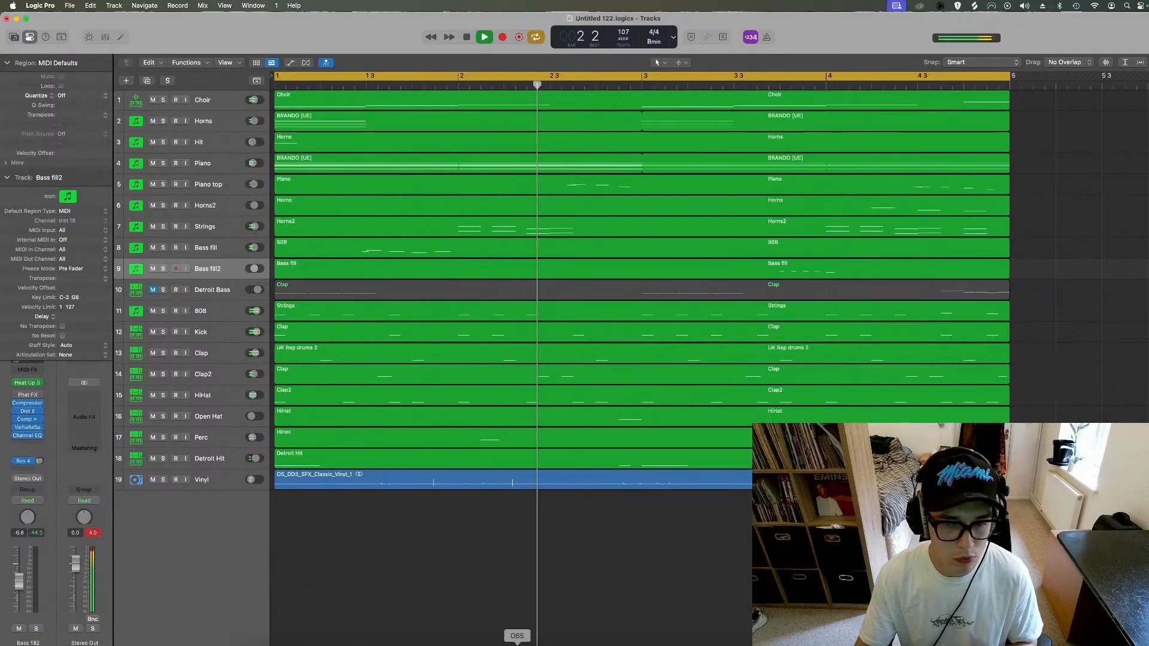
Step: Lower the Bass fill2 track's volume, collapse its track settings, and adjust the curve of its Channel EQ
left_click(517, 644)
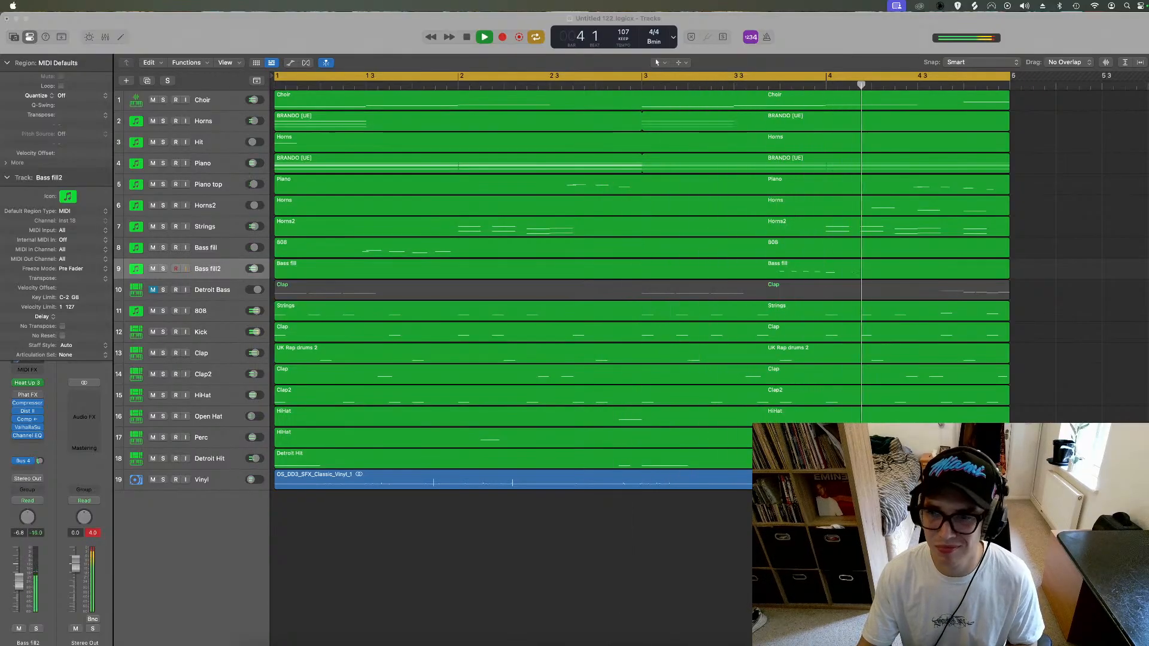
left_click(186, 272)
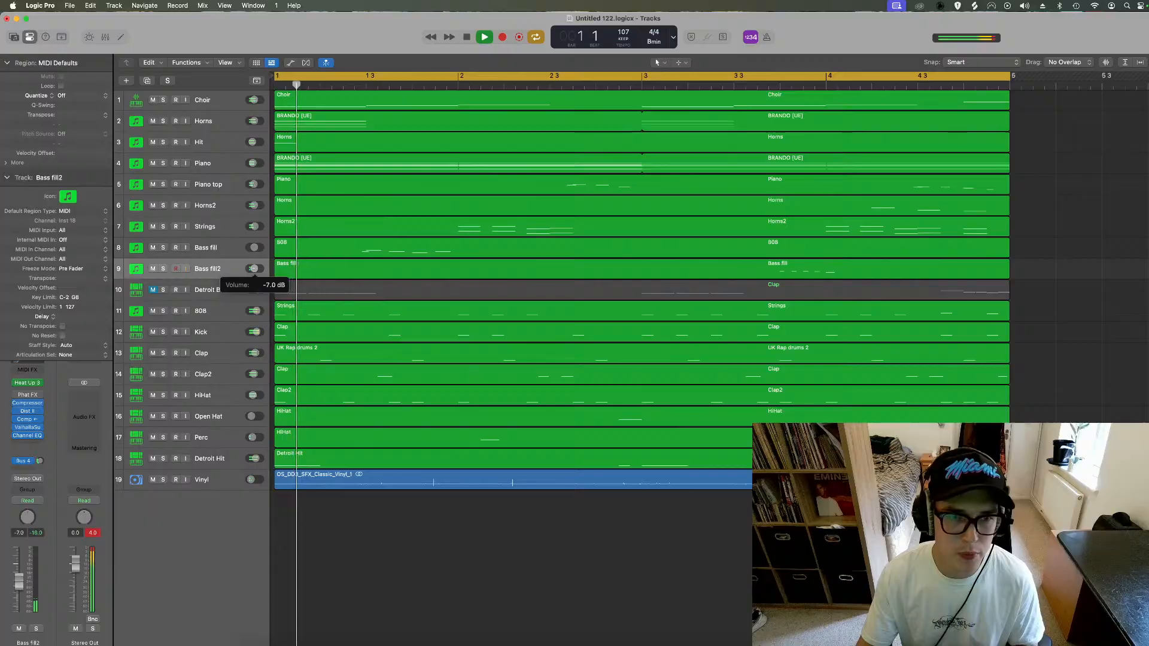
left_click(7, 178)
left_click(27, 355)
left_click_drag(763, 284, 736, 281)
left_click(393, 147)
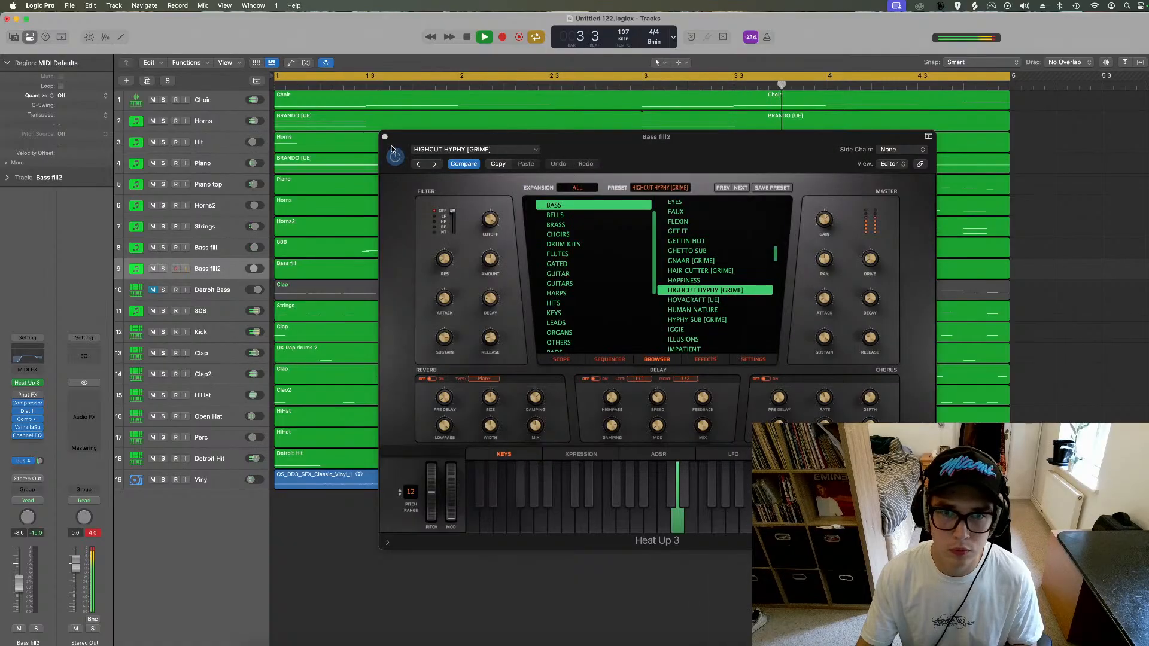
Step: Close the Bass fill2 instrument window, audition the Choir through Bass fill tracks soloed, and return to the full mix before stopping playback
left_click(384, 138)
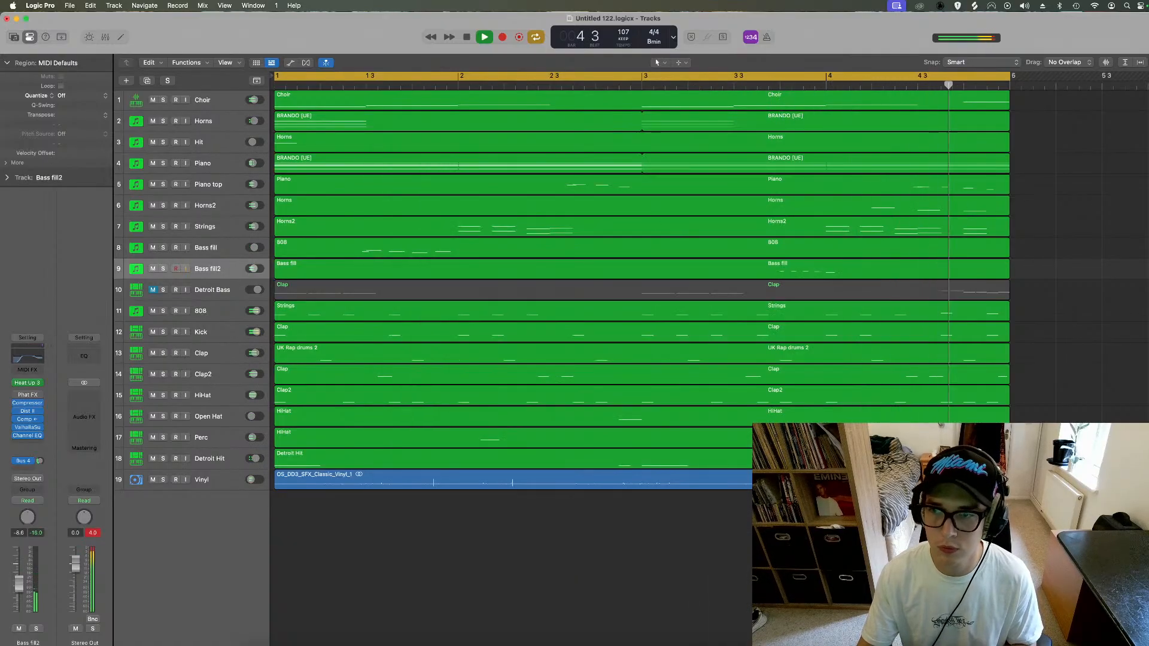
left_click_drag(163, 100, 164, 251)
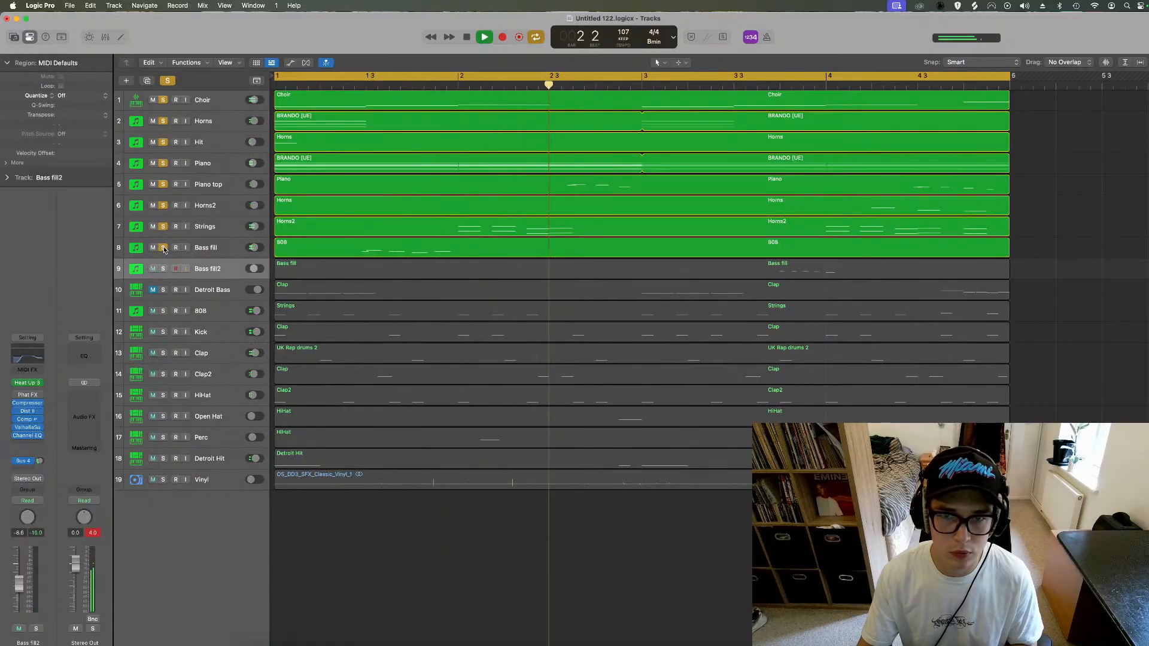
left_click(168, 81)
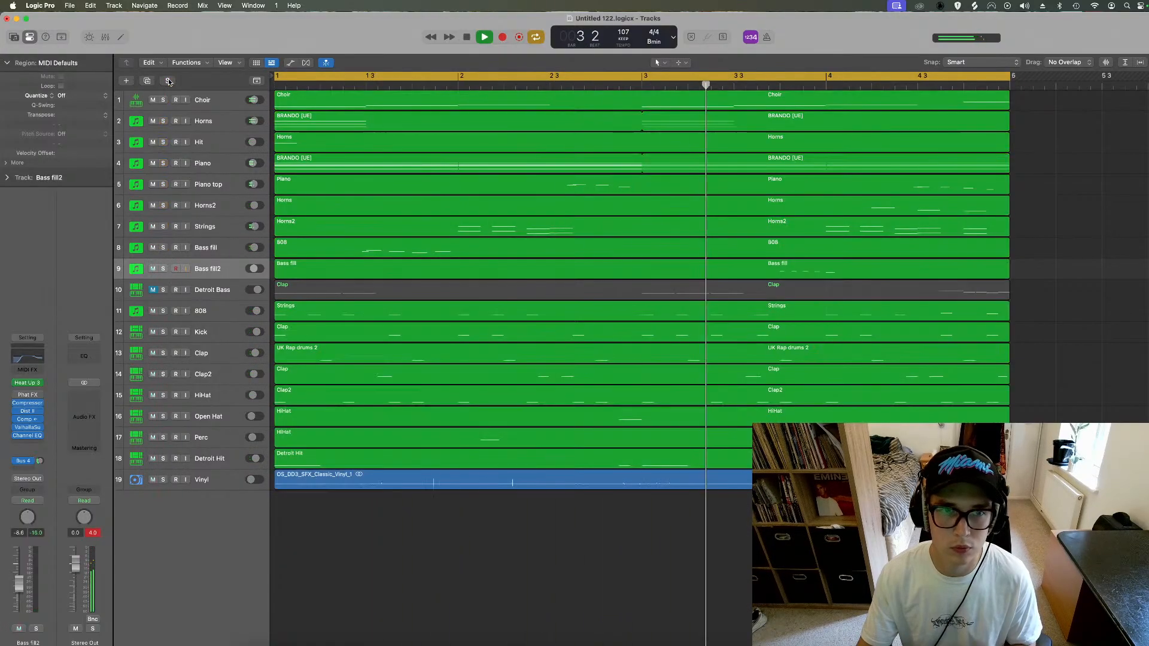
key("space")
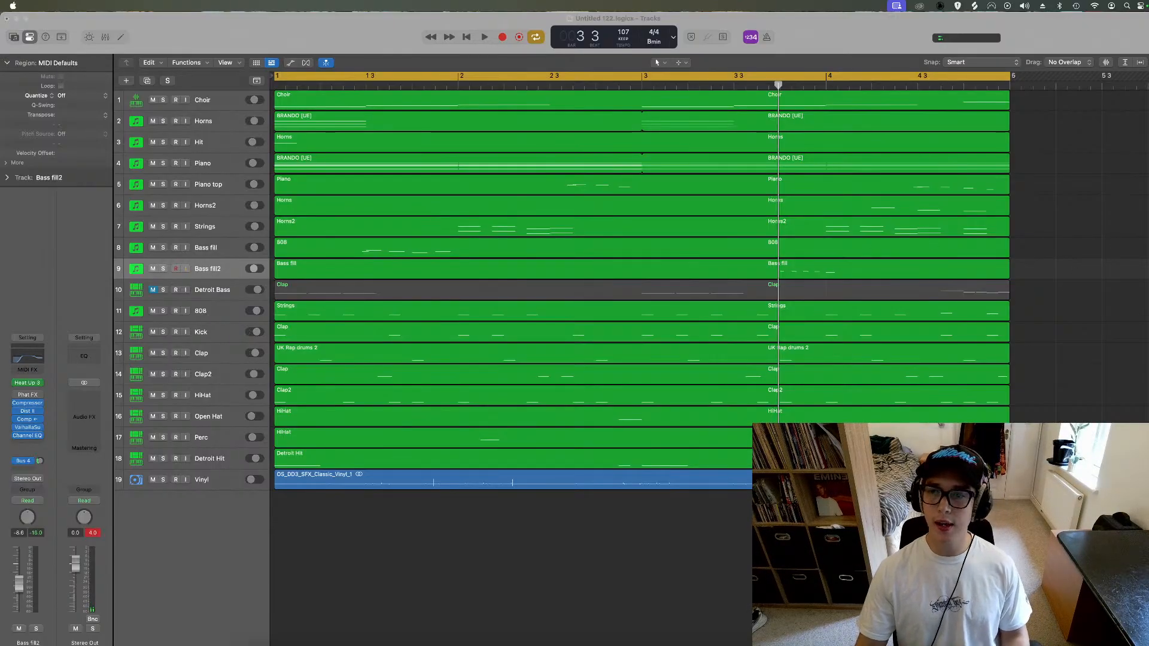
left_click(572, 401)
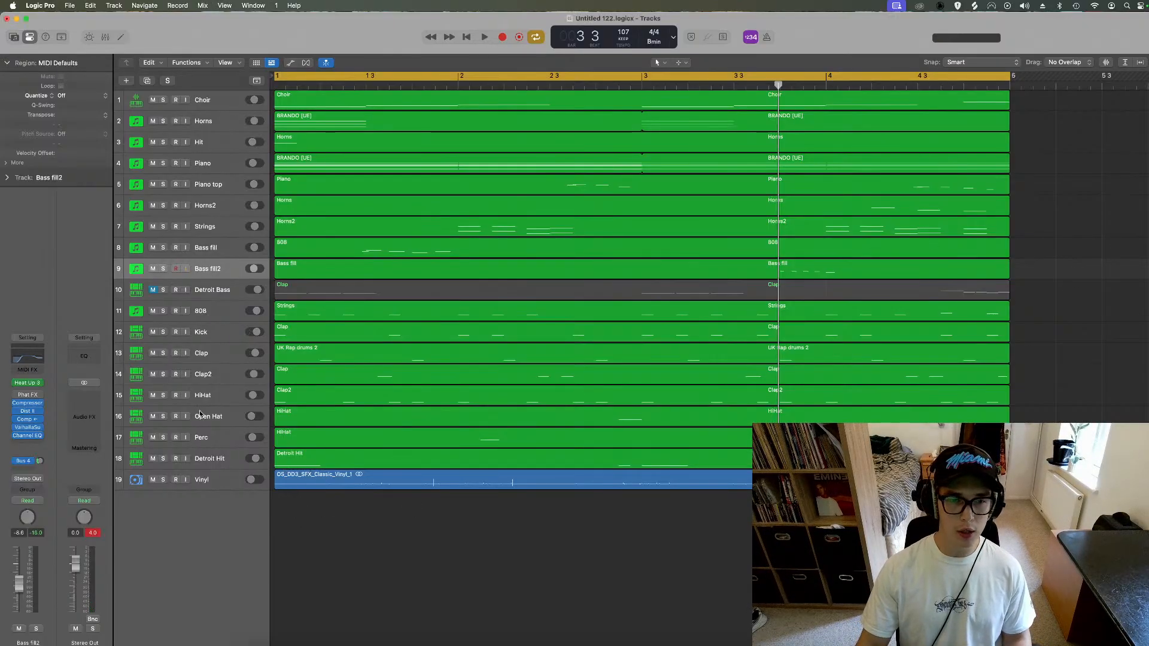
Step: Audition the drum tracks from Kick to Detroit Hit soloed together with the Vinyl, stop playback, and clear the solos
left_click_drag(162, 333, 166, 483)
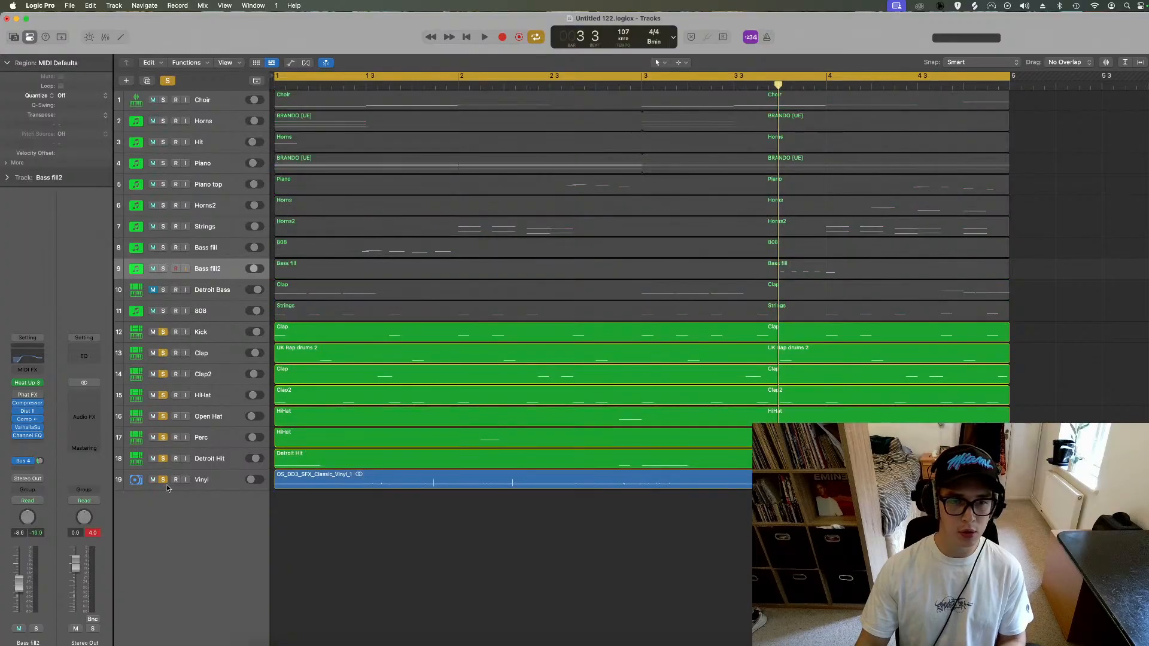
key("space")
key("space")
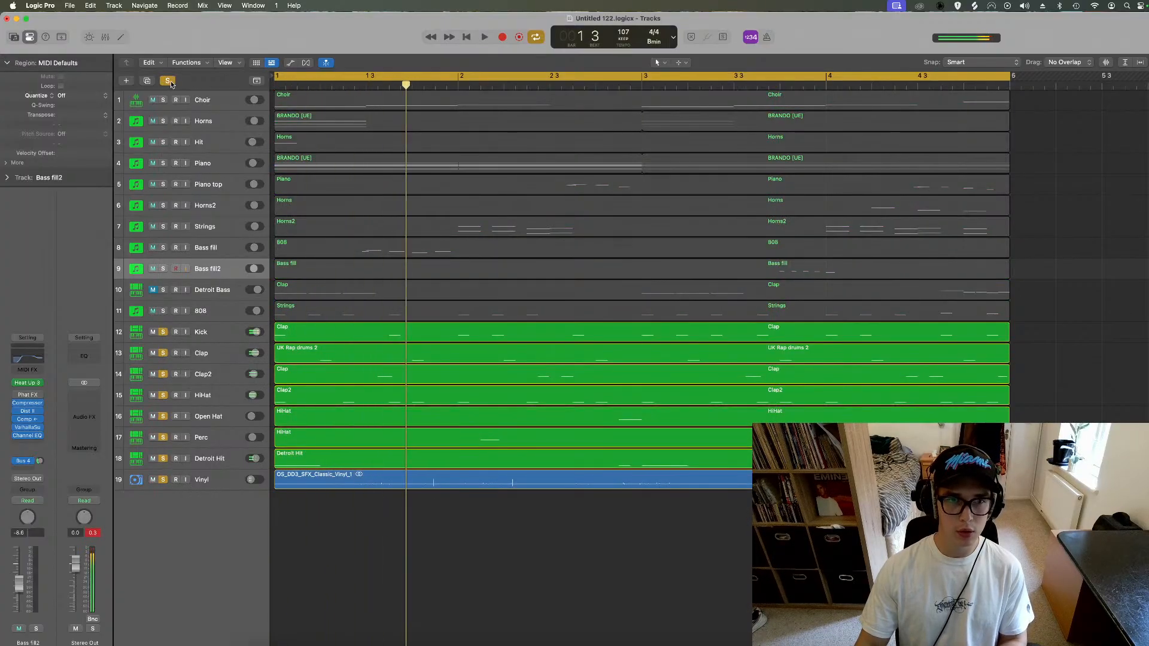
left_click(167, 80)
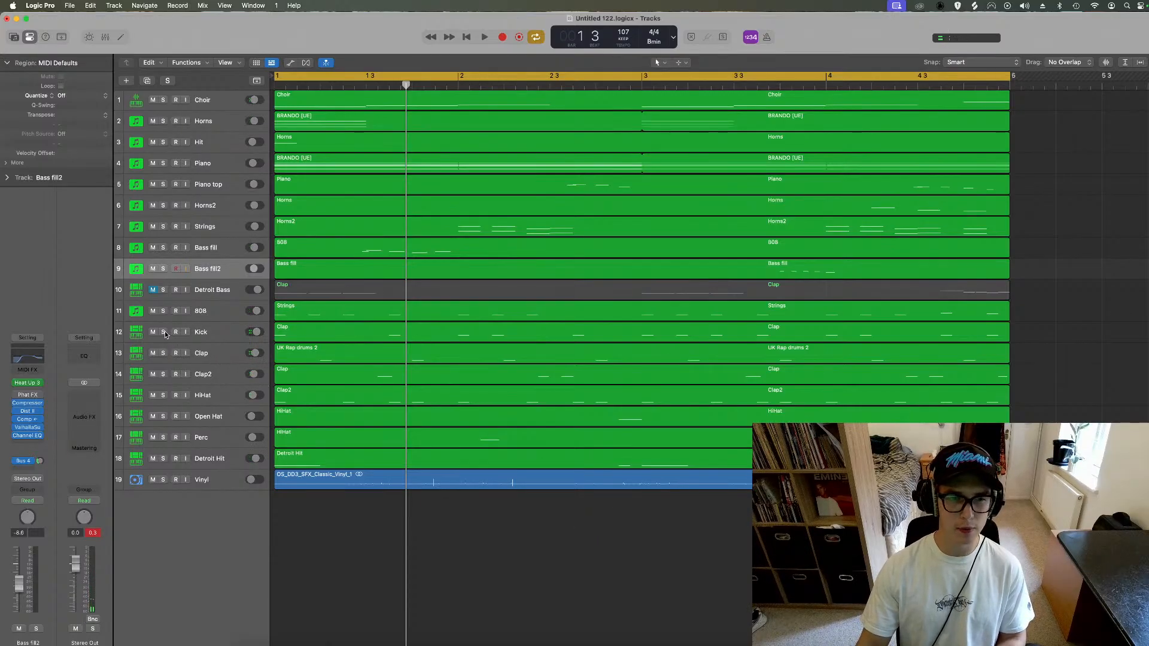
left_click_drag(166, 335, 166, 485)
key("space")
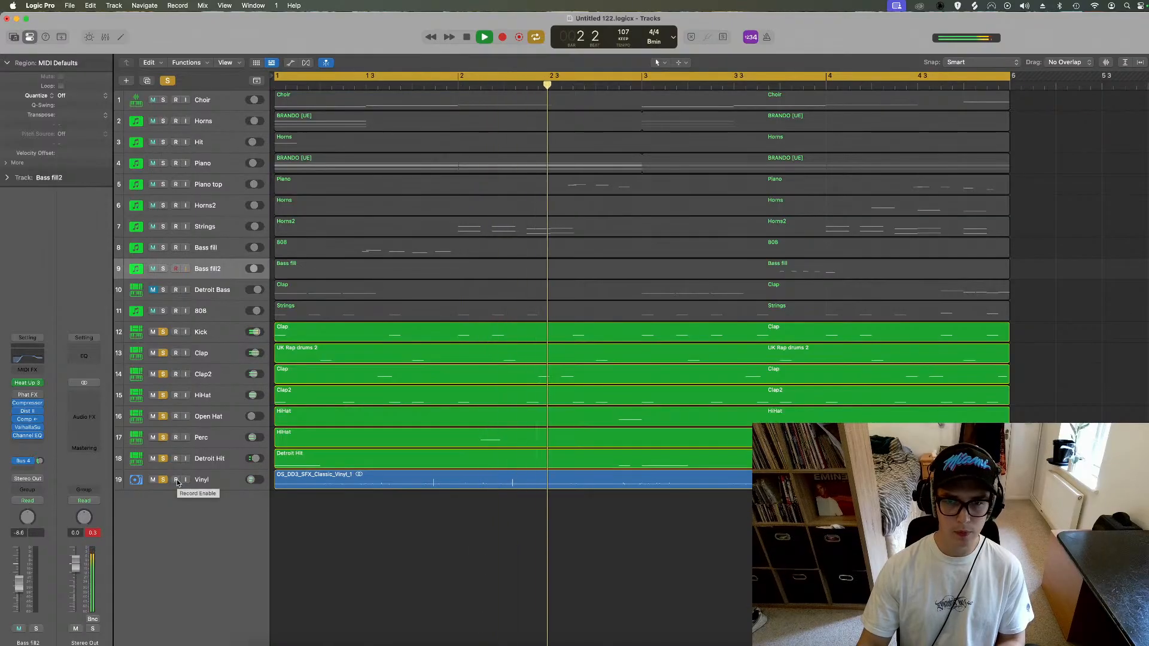
key("space")
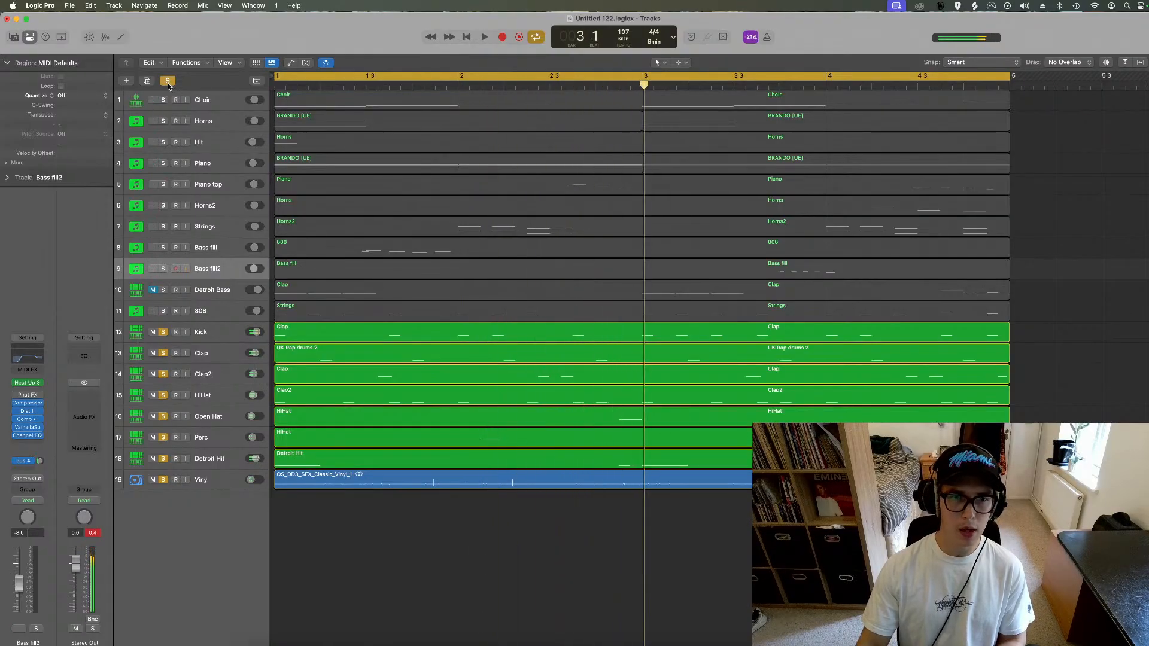
left_click(168, 80)
Step: Play the Choir through Bass fill2 tracks soloed from the start, and return to the full mix after briefly soloing the Piano
left_click_drag(162, 100, 168, 266)
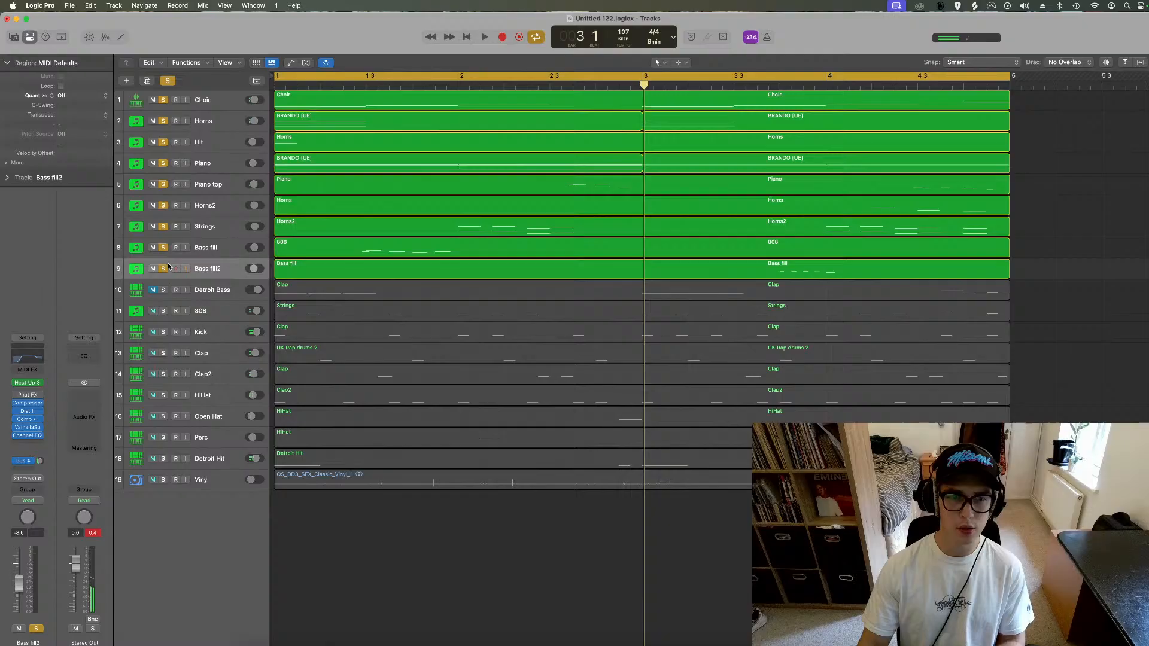
key("Return")
key("space")
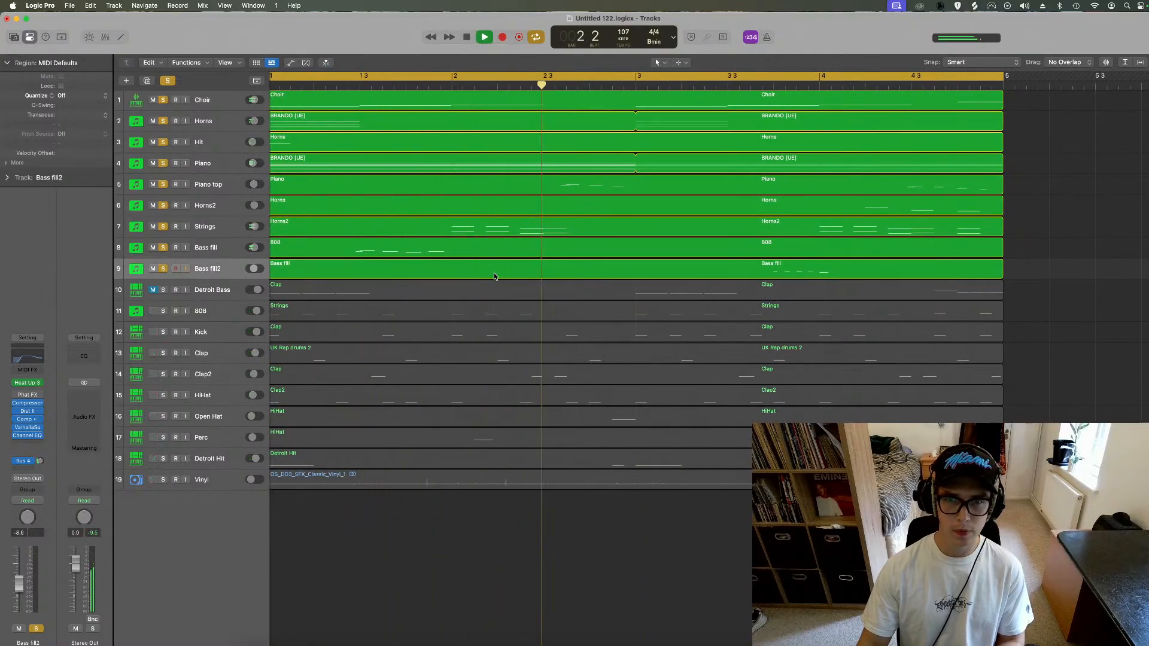
left_click(166, 80)
left_click(164, 164)
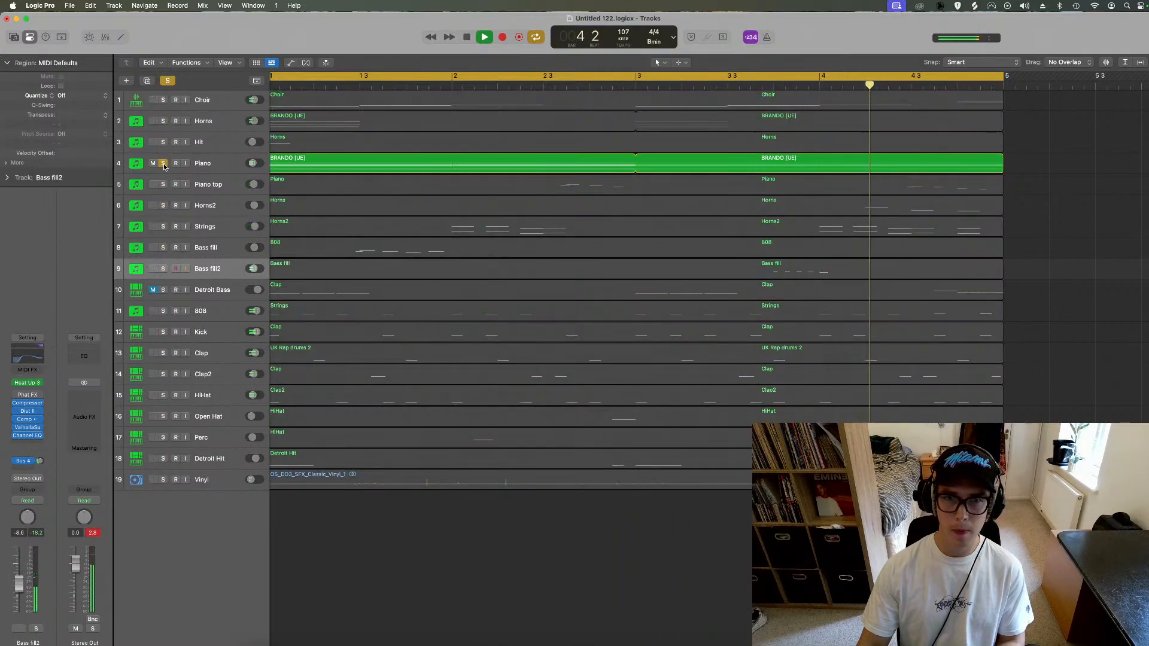
left_click(164, 164)
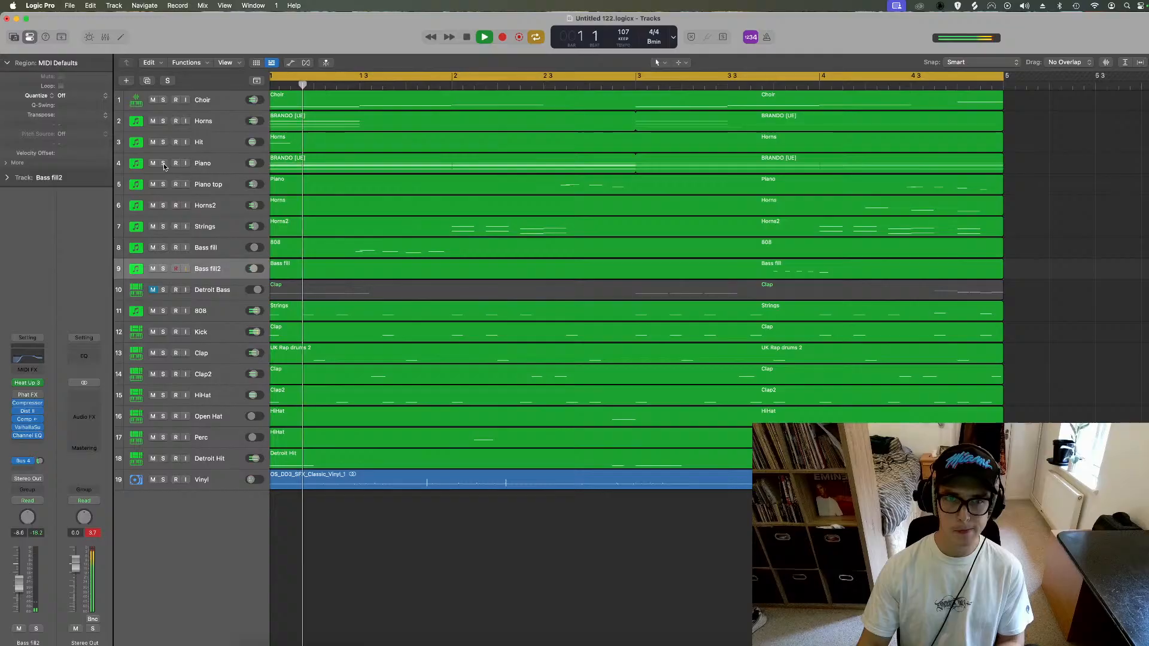
Step: Reduce the height of all tracks while the full beat plays, stop playback, and switch to OBS
key("super+Up")
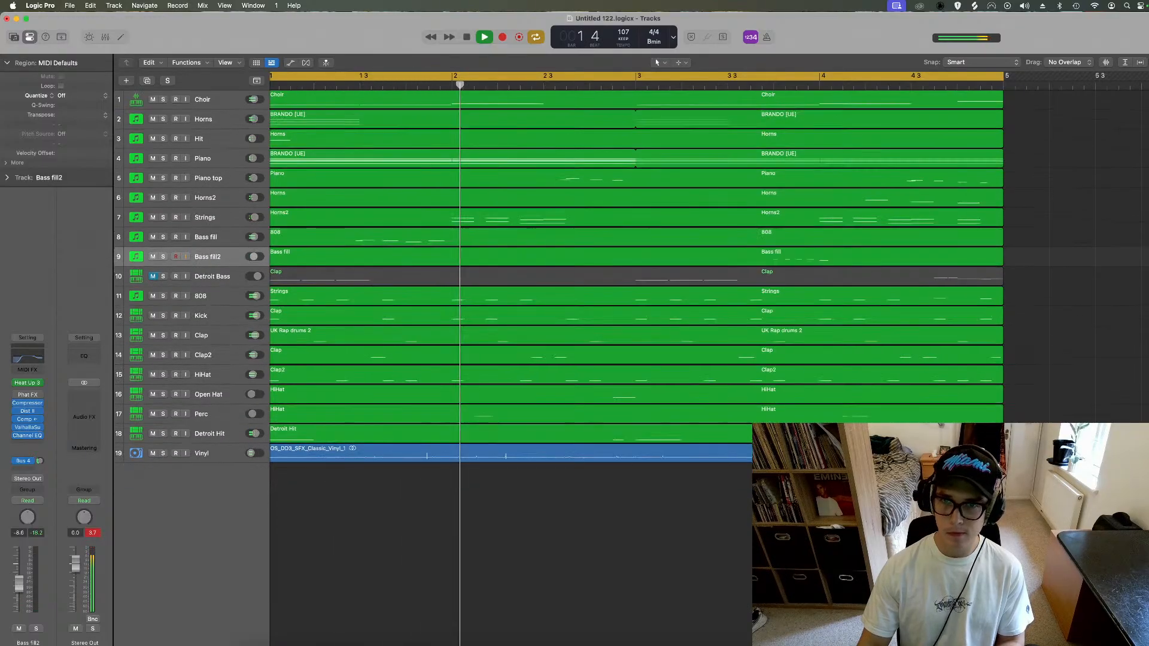
key("super+Up")
key("space")
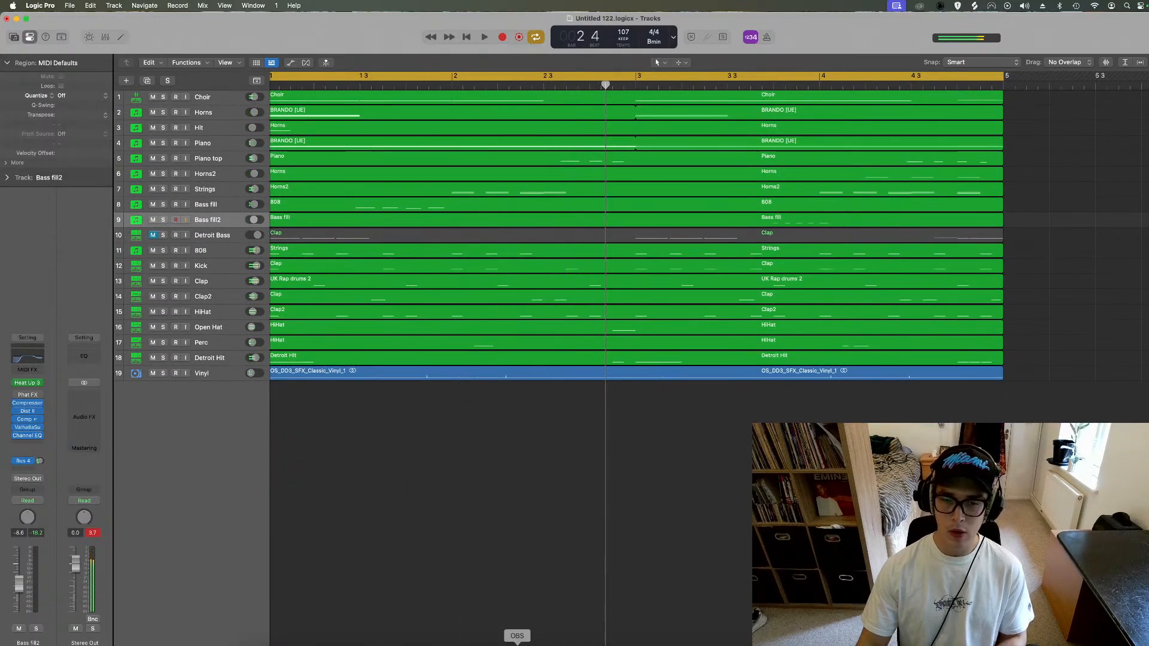
left_click(517, 643)
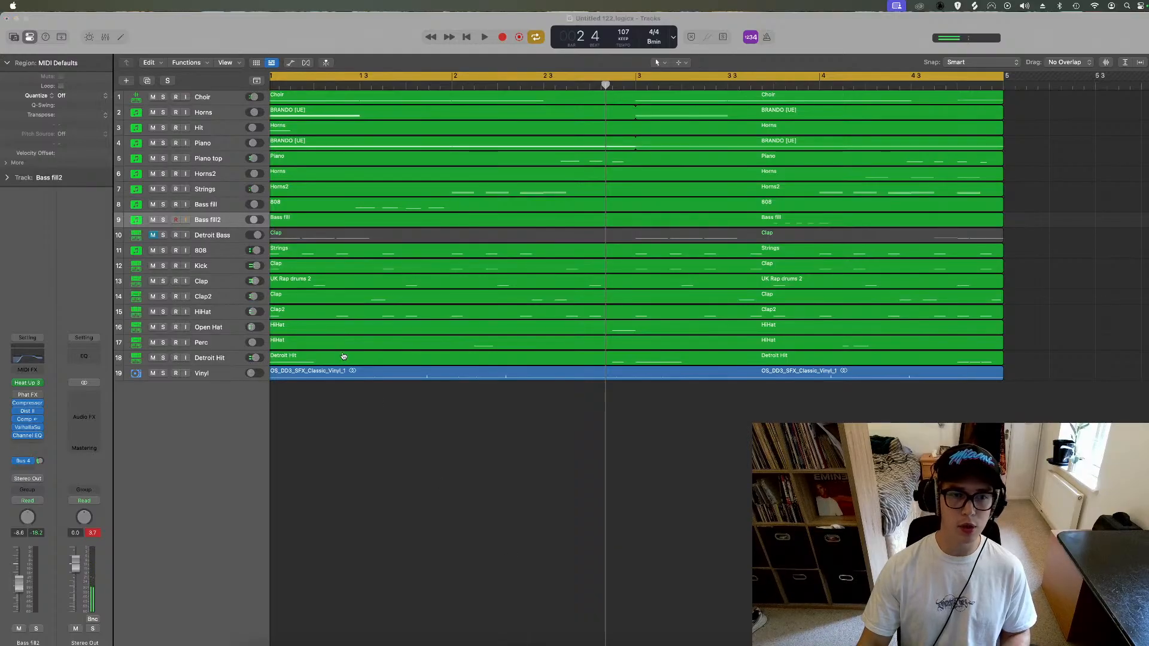